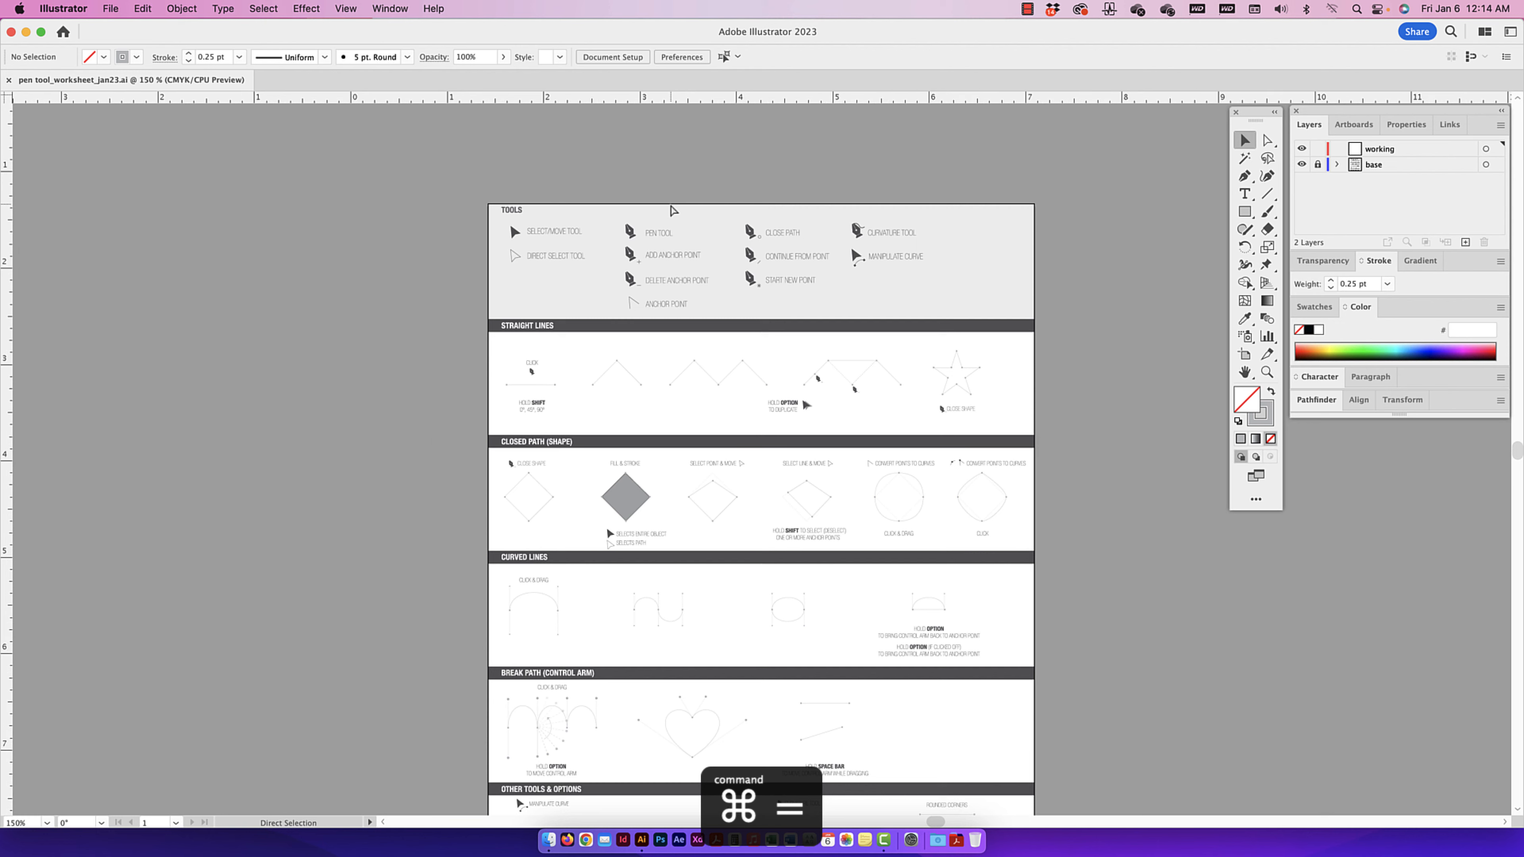
# - Make the working layer active and expand the stroke settings to show all their options
pyautogui.press('super+=')
pyautogui.press('space')
pyautogui.moveTo(711, 171); pyautogui.dragTo(492, 480)
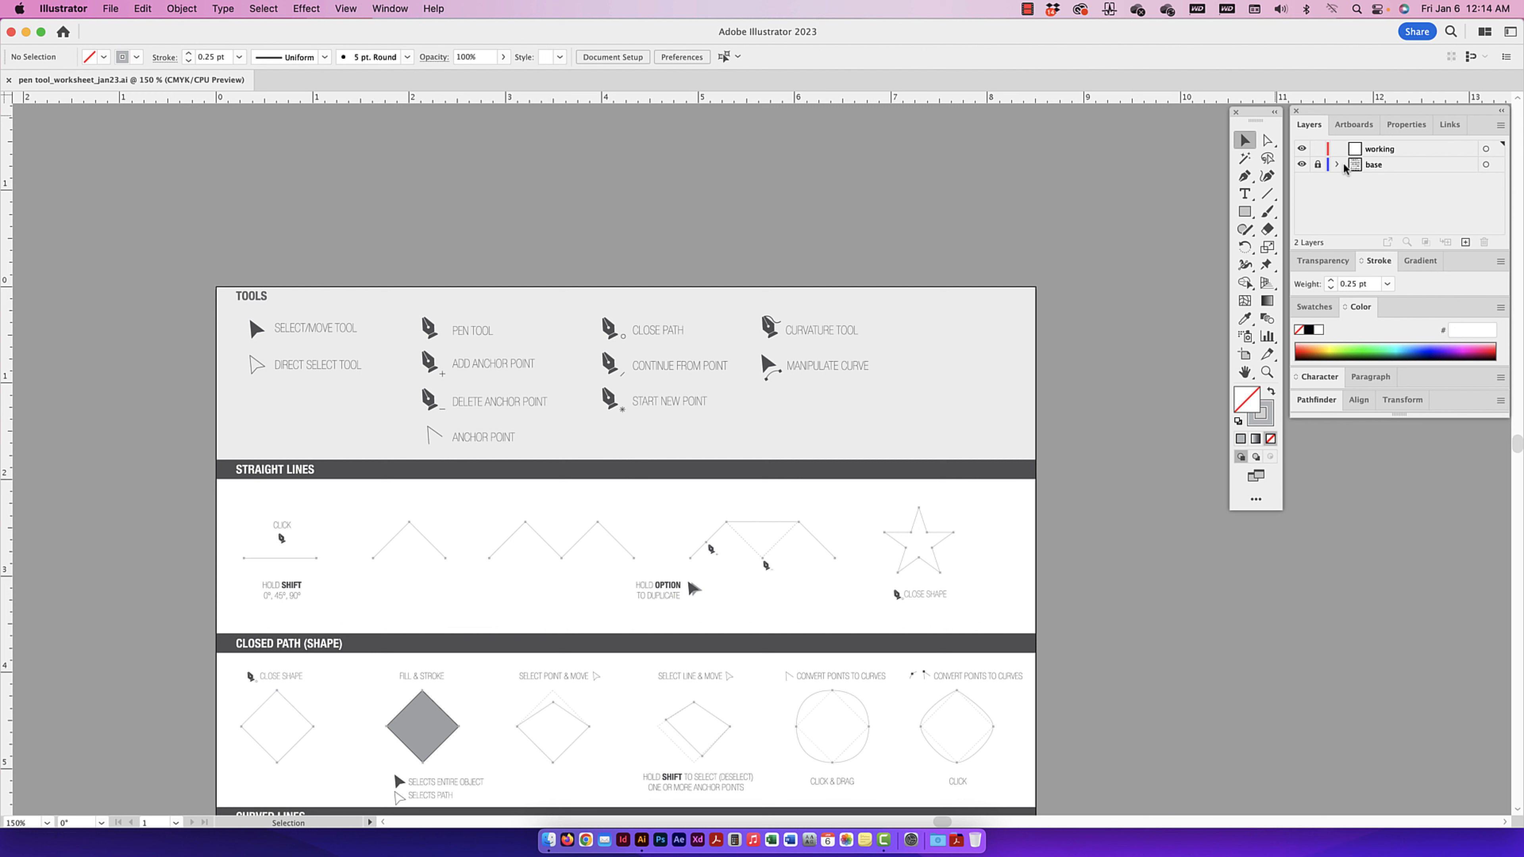
pyautogui.click(1399, 155)
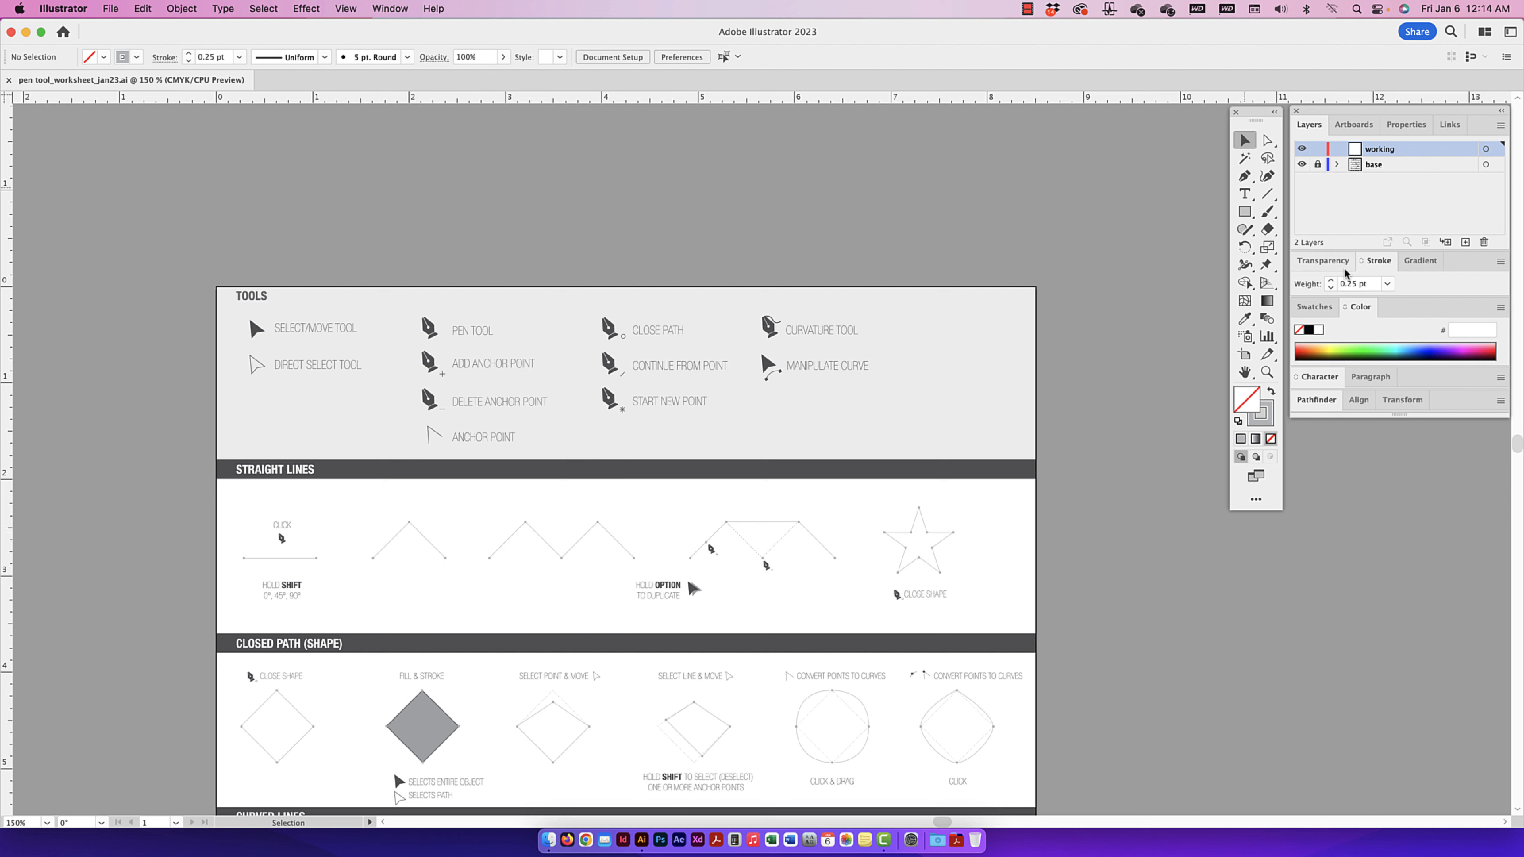
pyautogui.click(1363, 261)
pyautogui.click(1364, 262)
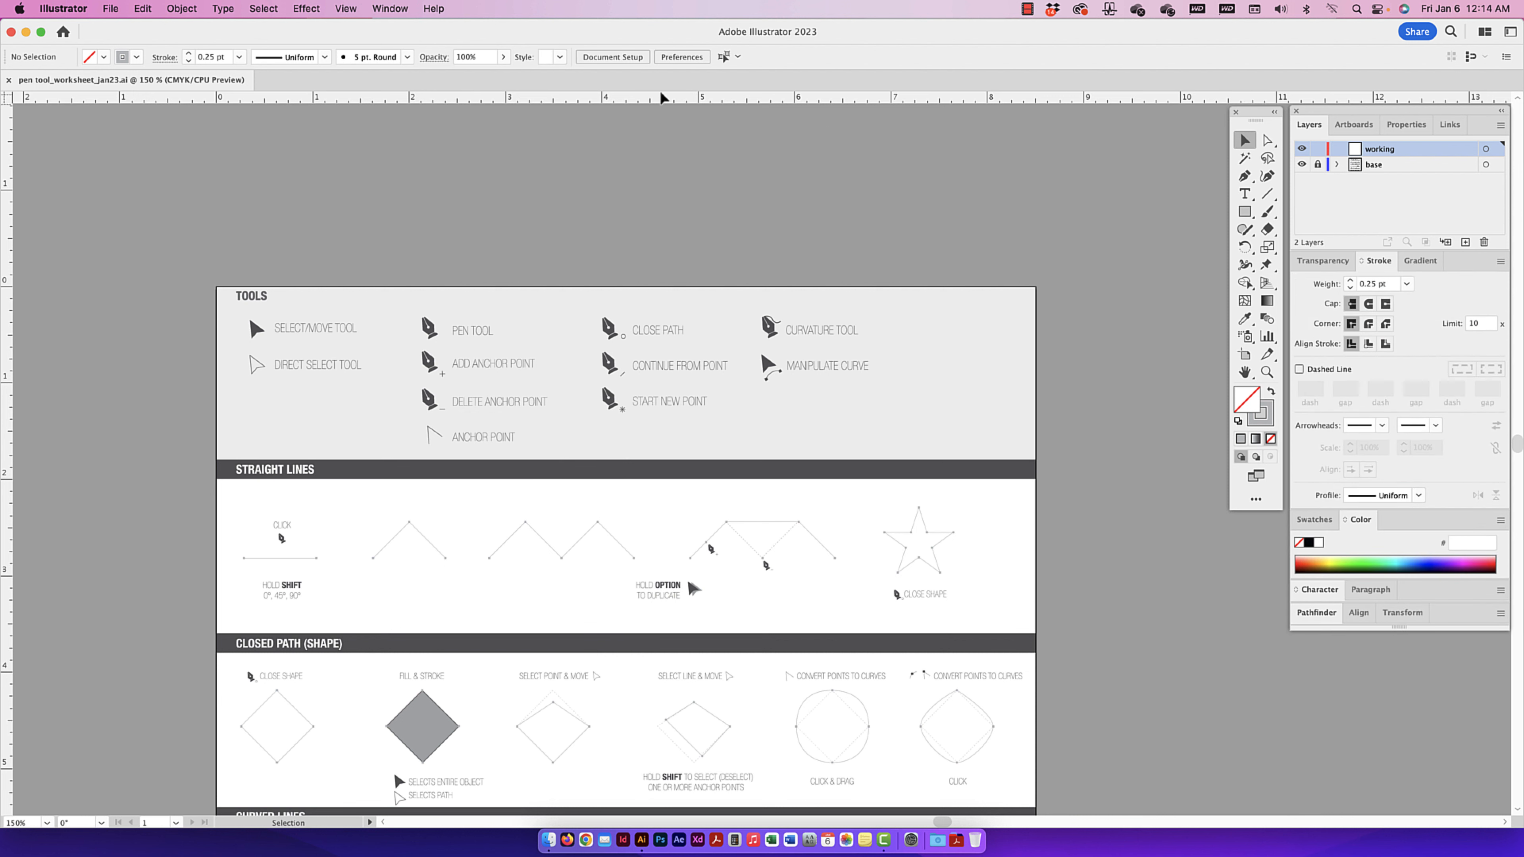
pyautogui.click(392, 8)
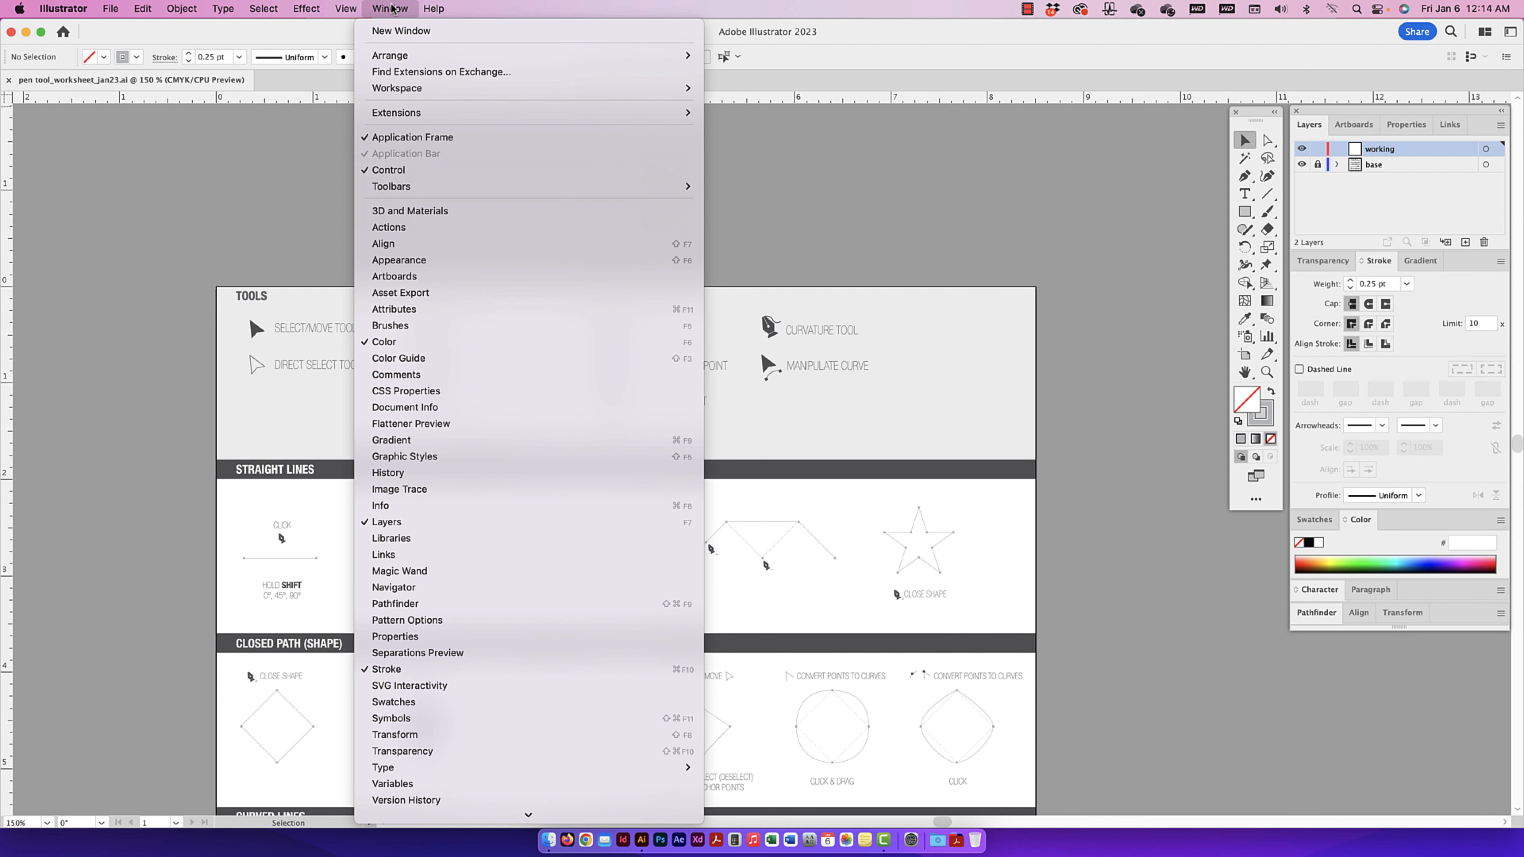
pyautogui.moveTo(462, 815)
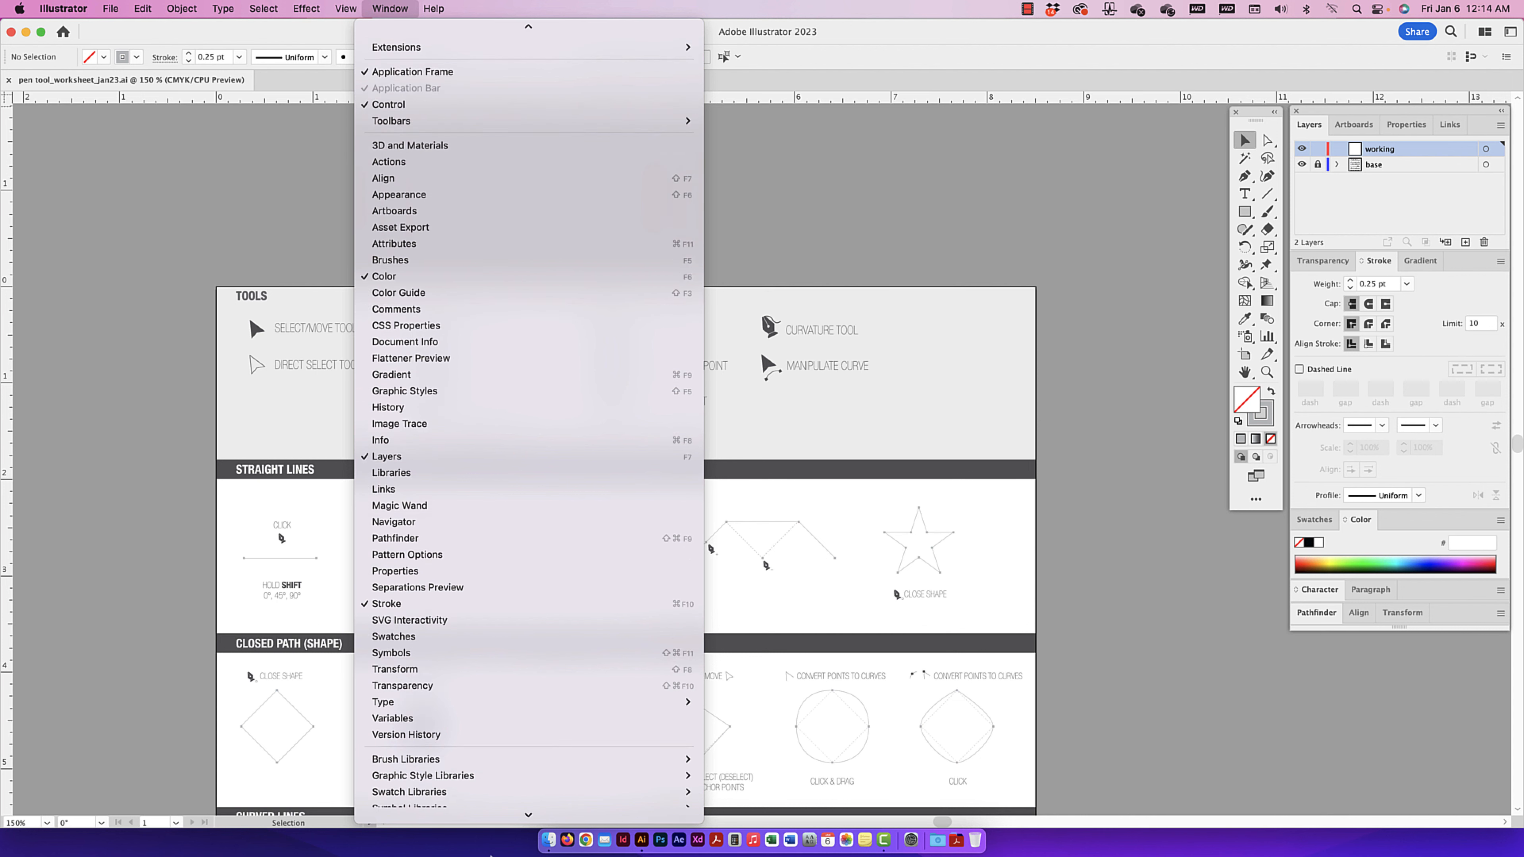
pyautogui.scroll(1, 497, 741)
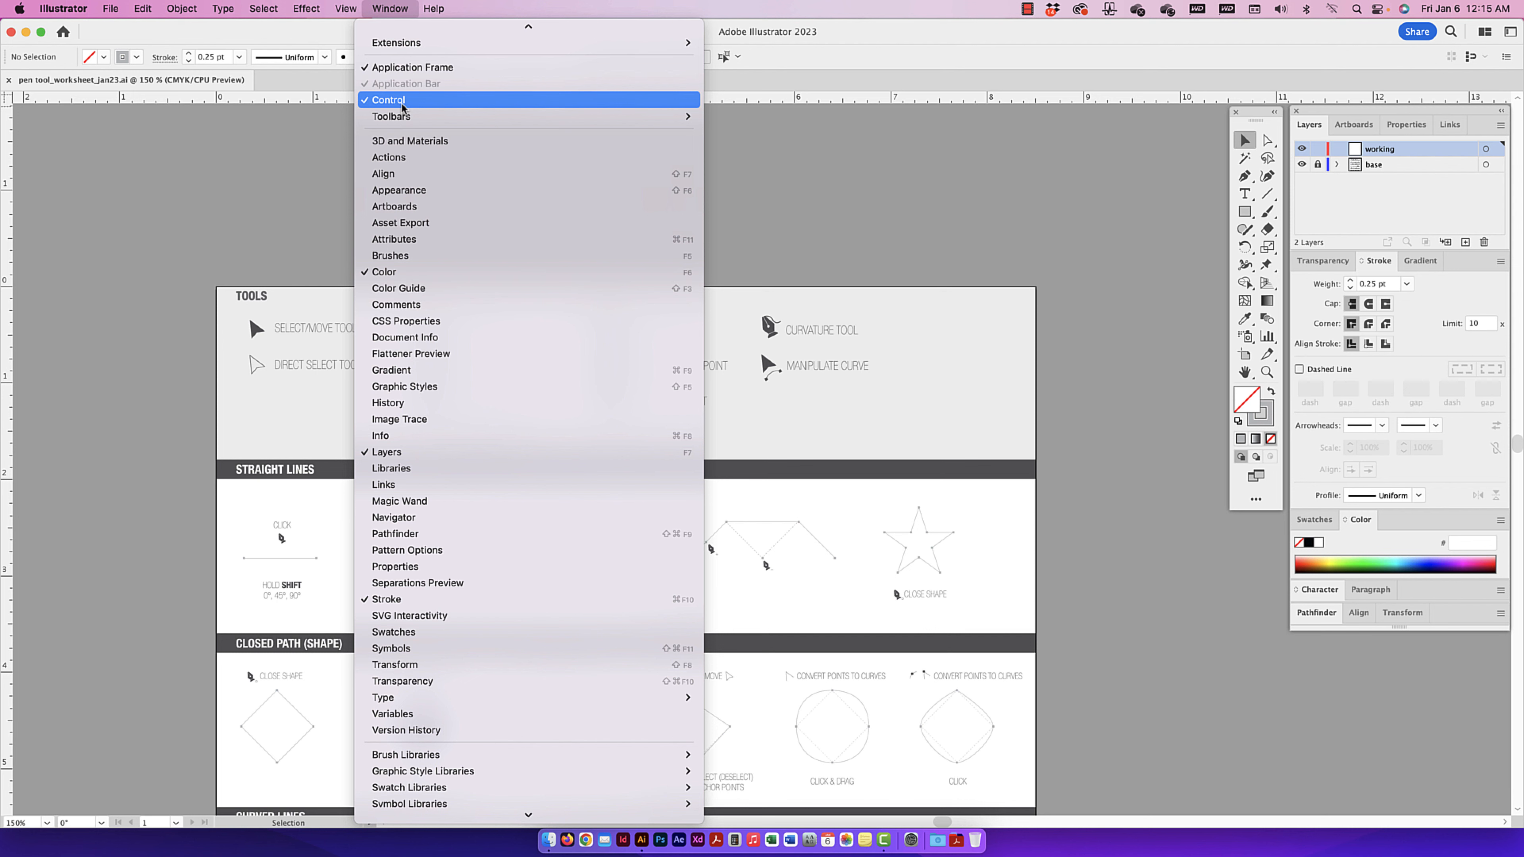
pyautogui.moveTo(110, 9)
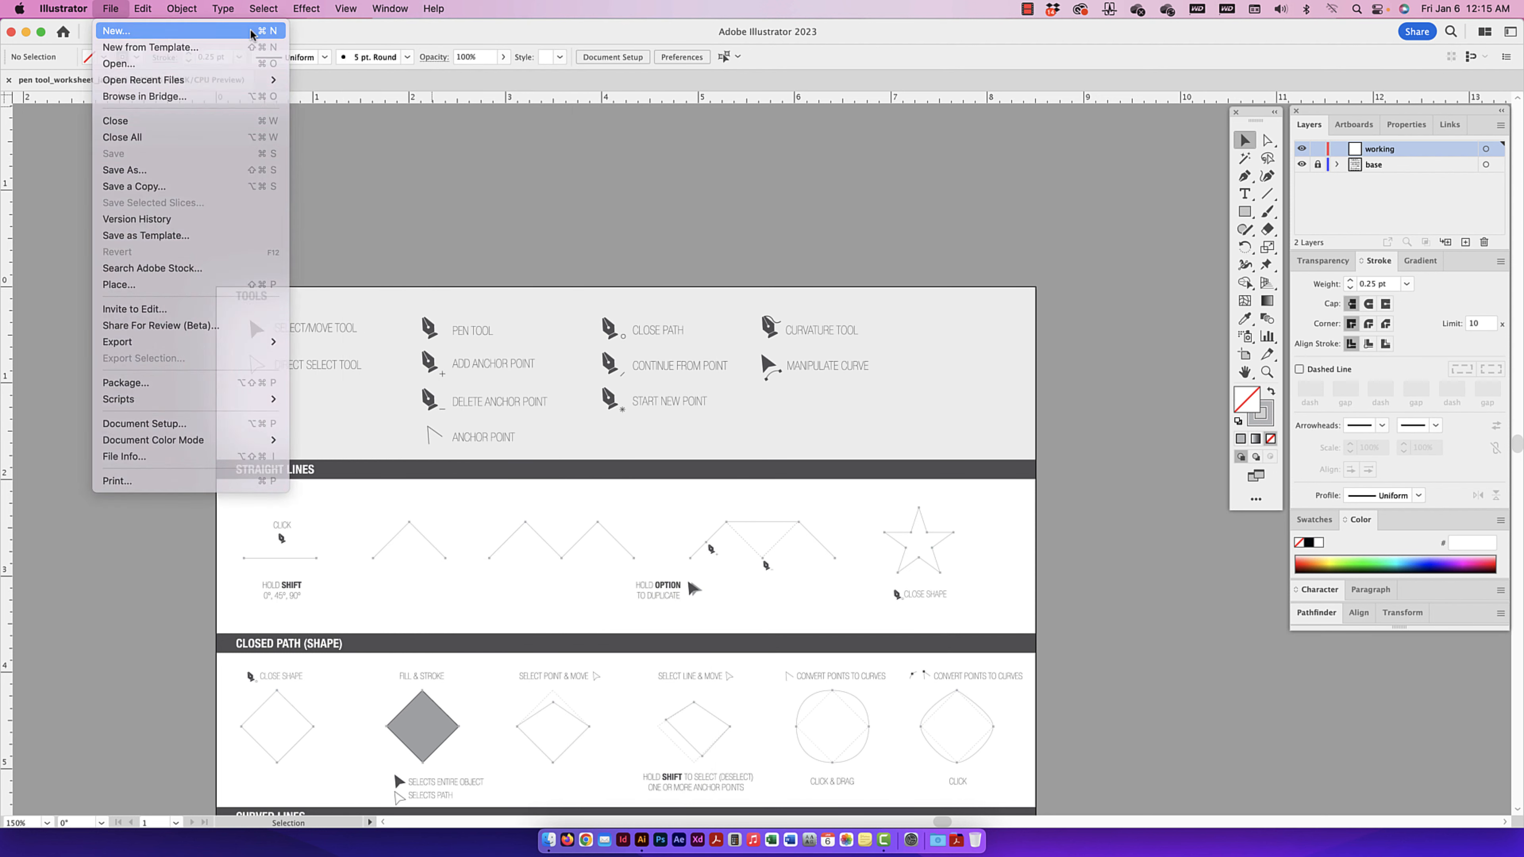
pyautogui.click(251, 34)
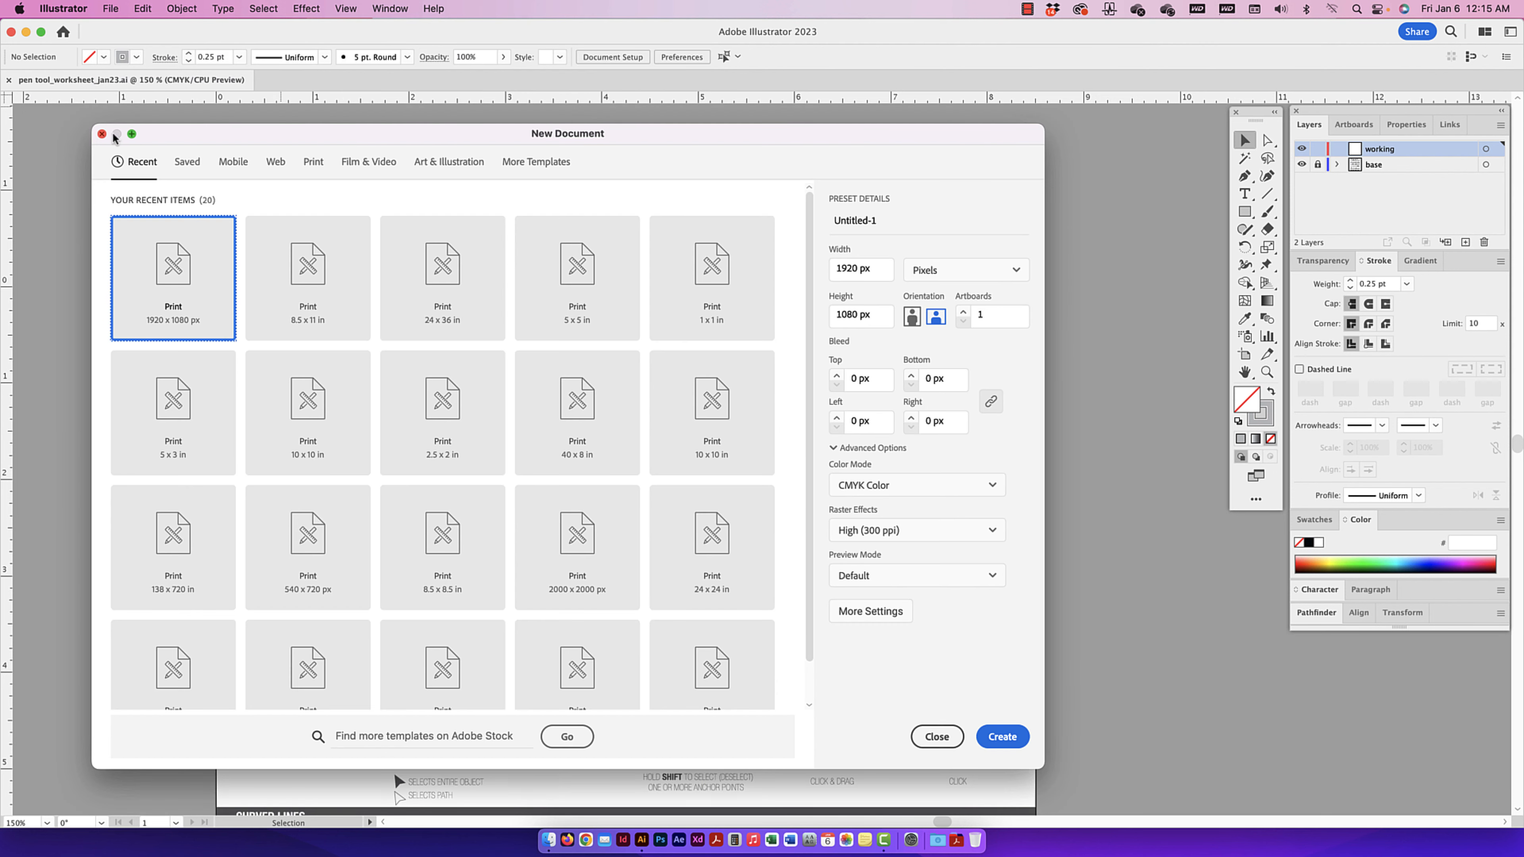
pyautogui.click(102, 134)
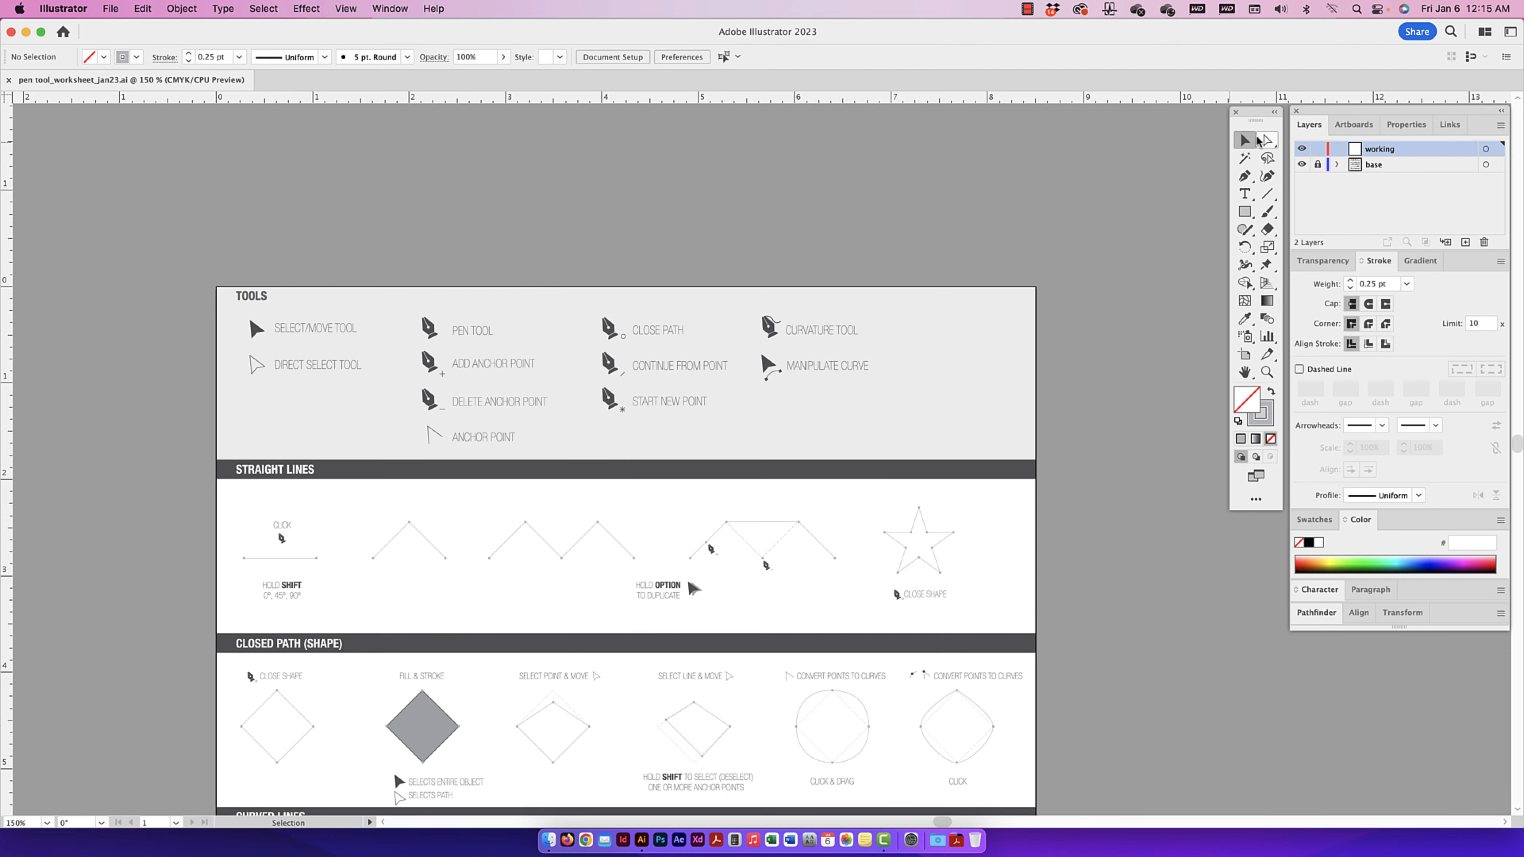
pyautogui.click(1247, 175)
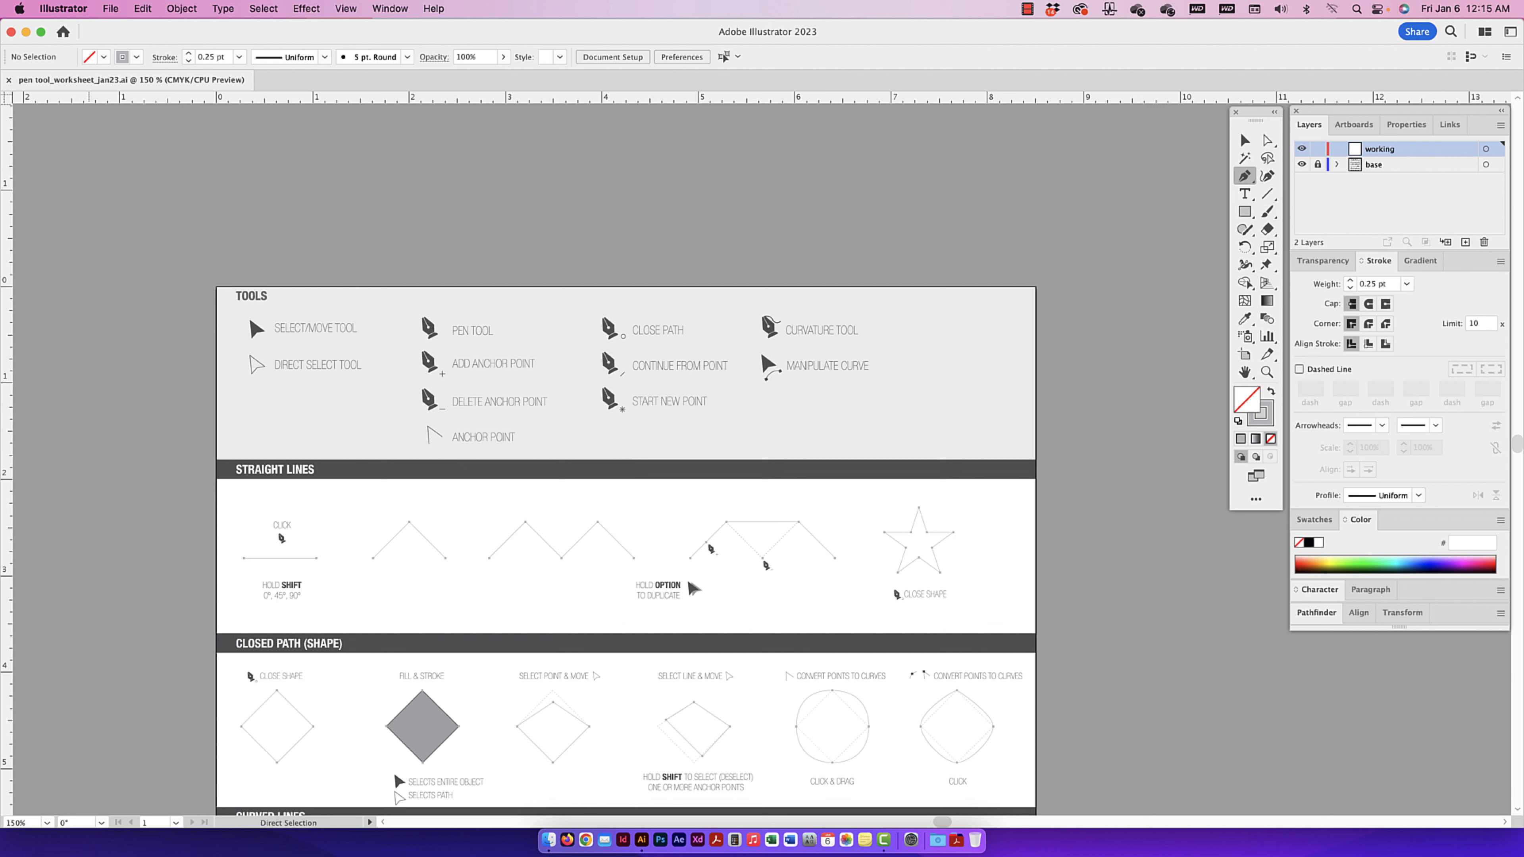
pyautogui.click(1245, 141)
pyautogui.scroll(-3, 798, 192)
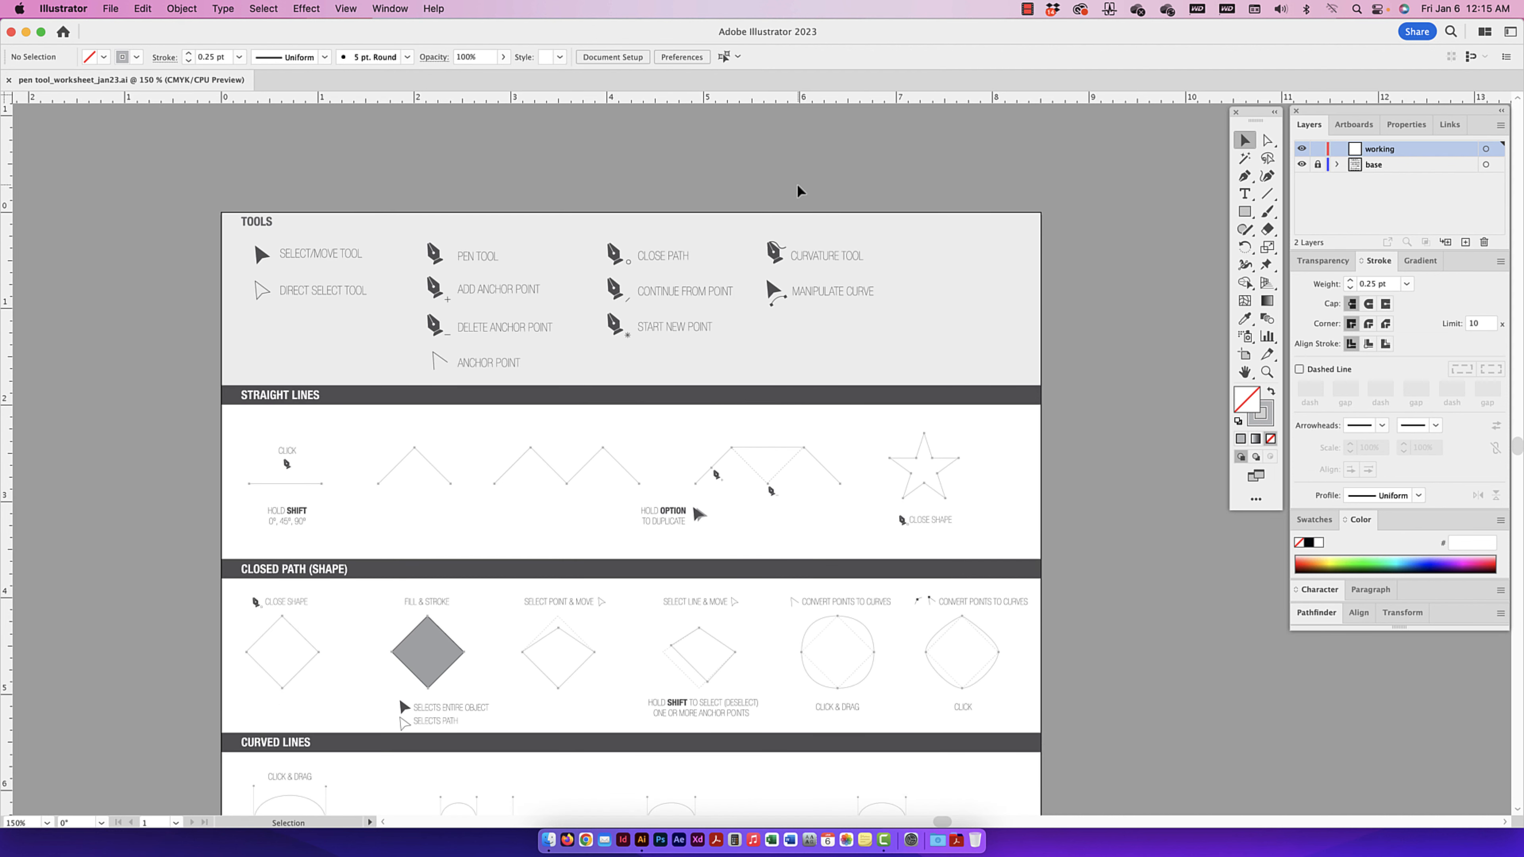
# - Check which toolbar layout is enabled for the workspace
pyautogui.press('super+equal')
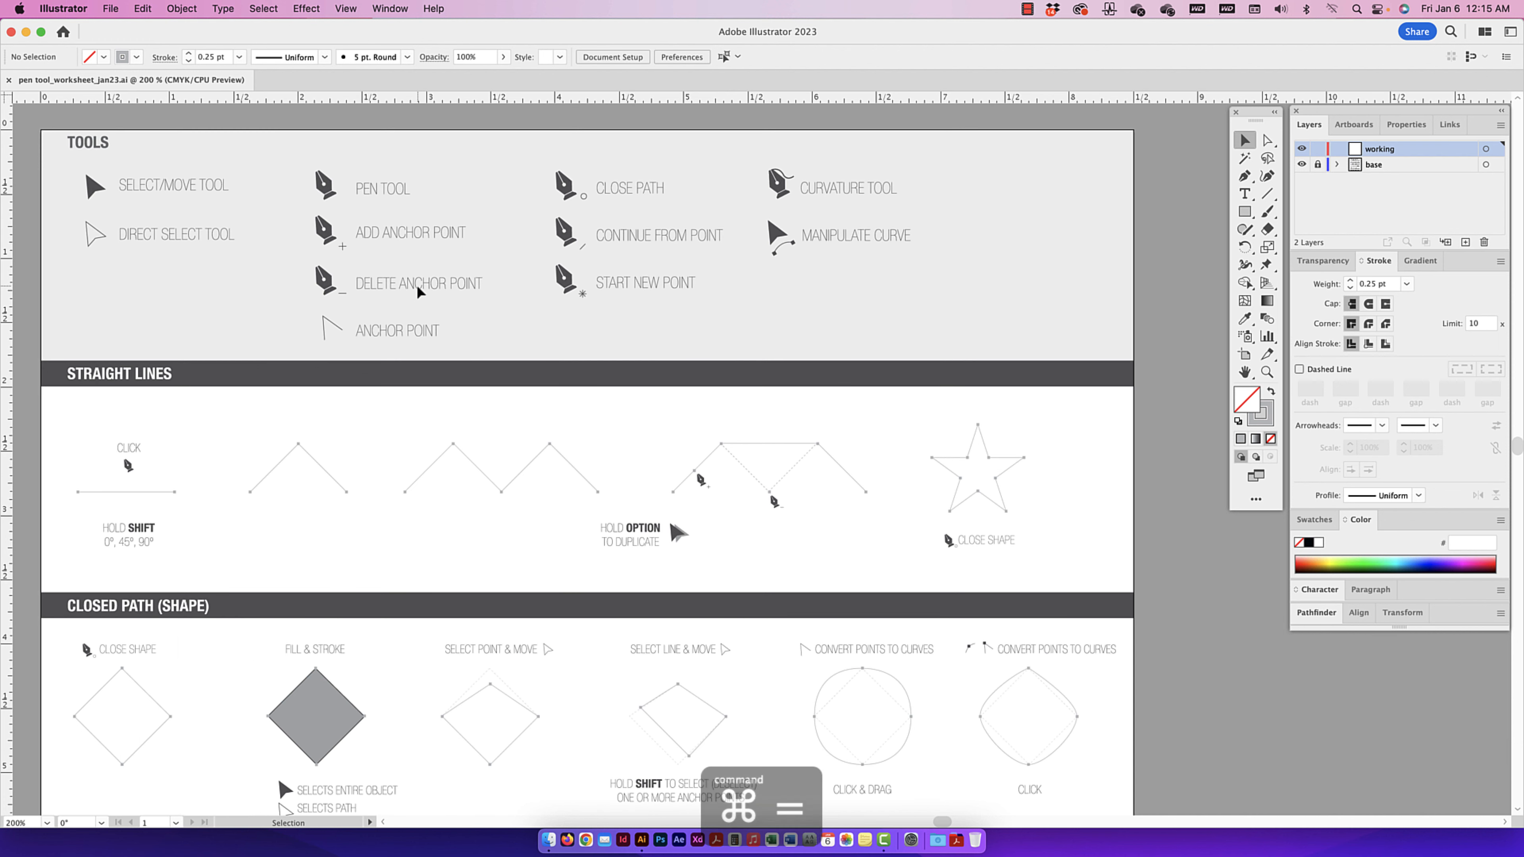
pyautogui.moveTo(459, 280); pyautogui.dragTo(531, 292)
pyautogui.moveTo(884, 257); pyautogui.dragTo(835, 255)
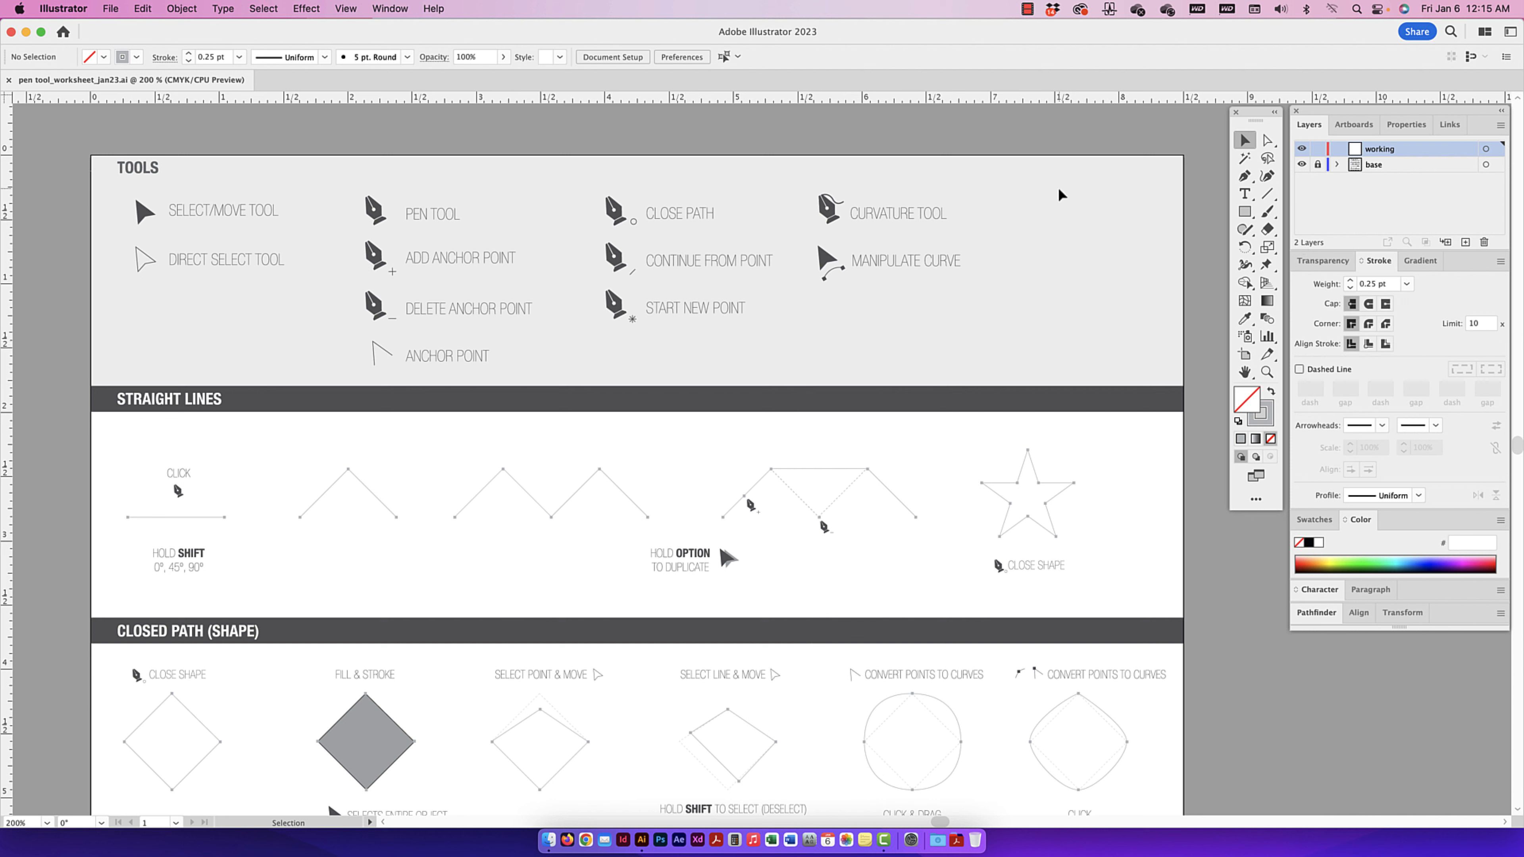
pyautogui.click(389, 10)
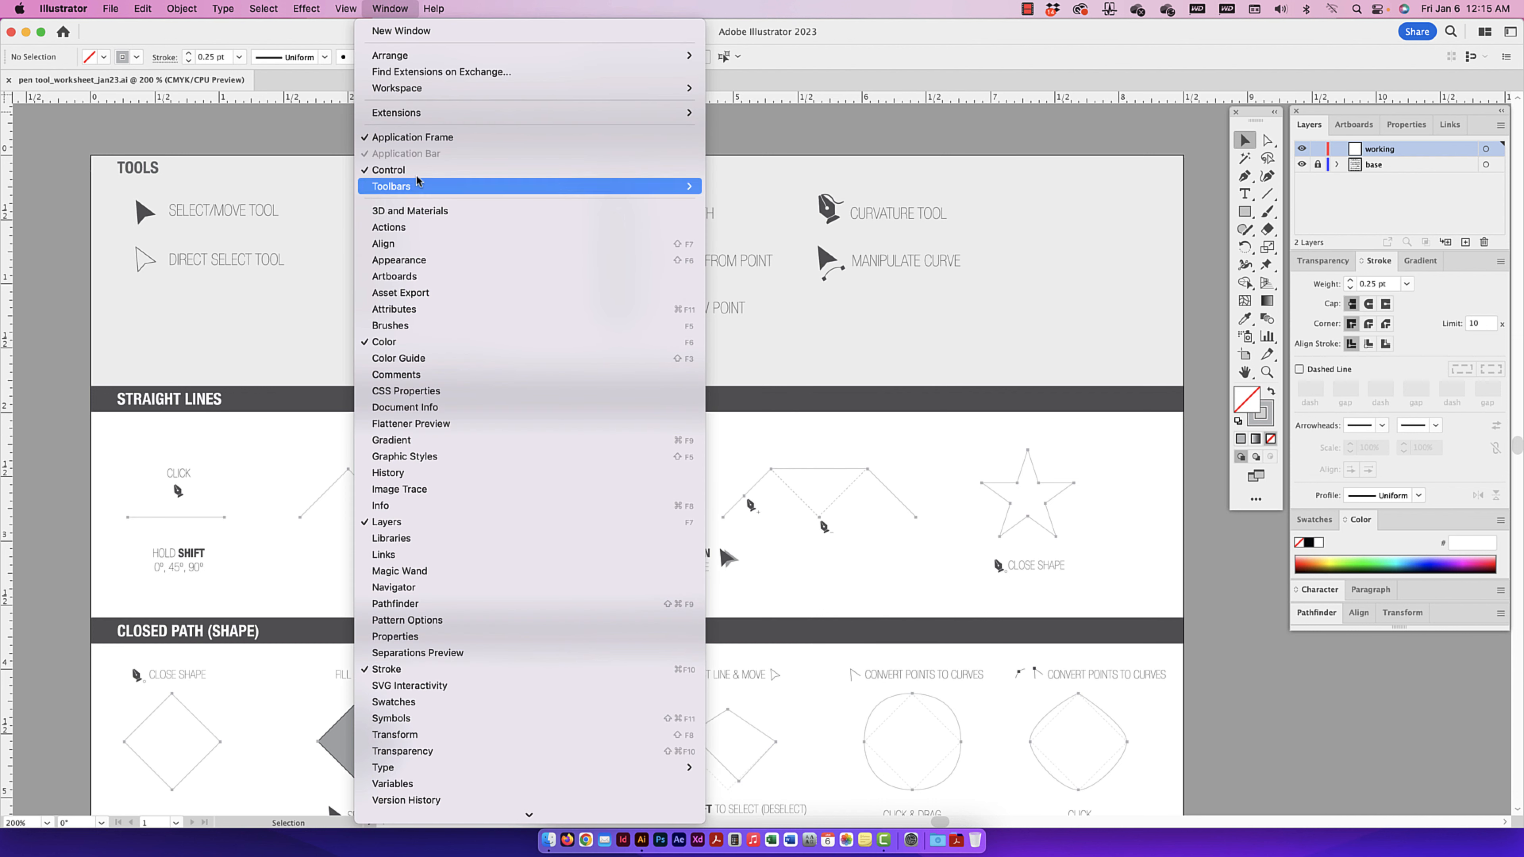
pyautogui.moveTo(419, 185)
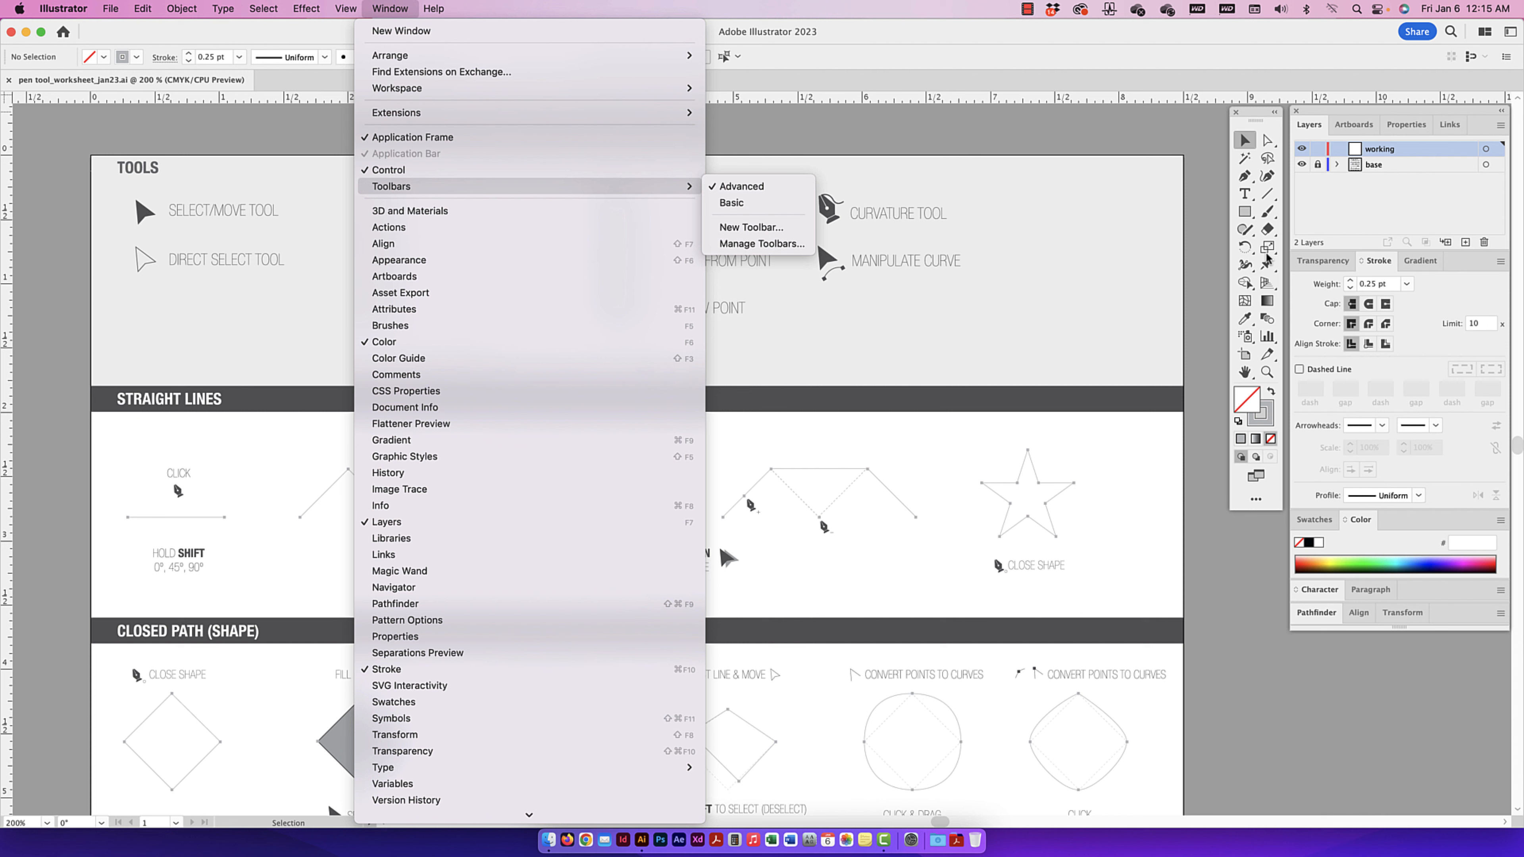
pyautogui.click(1158, 159)
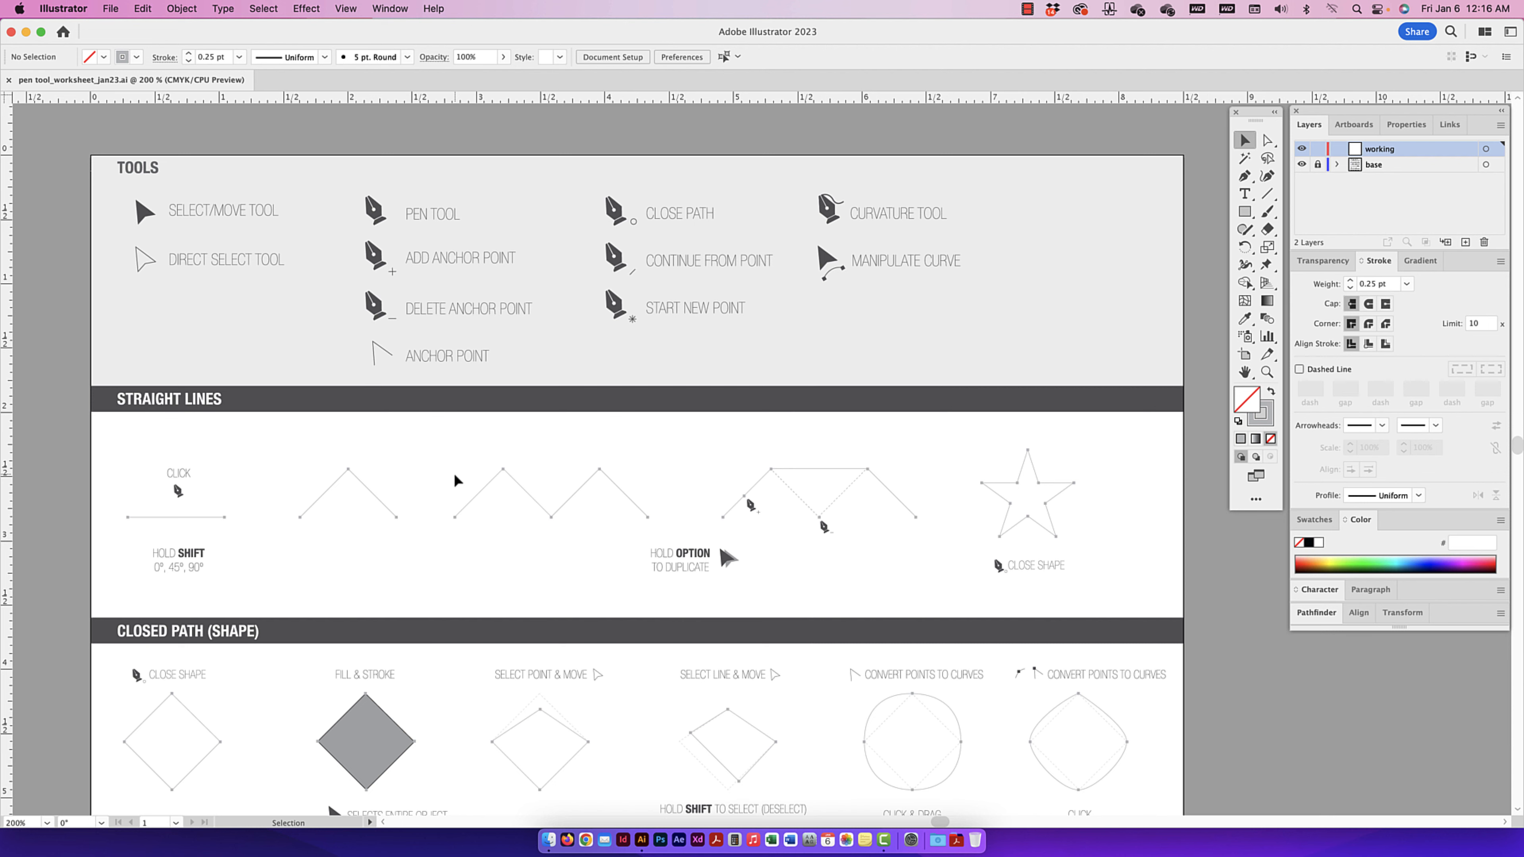
# - Examine the related anchor point tools grouped with the Pen tool
pyautogui.press('F11')
pyautogui.press('F11')
pyautogui.click(1245, 177)
pyautogui.hscroll(-1, 444, 209)
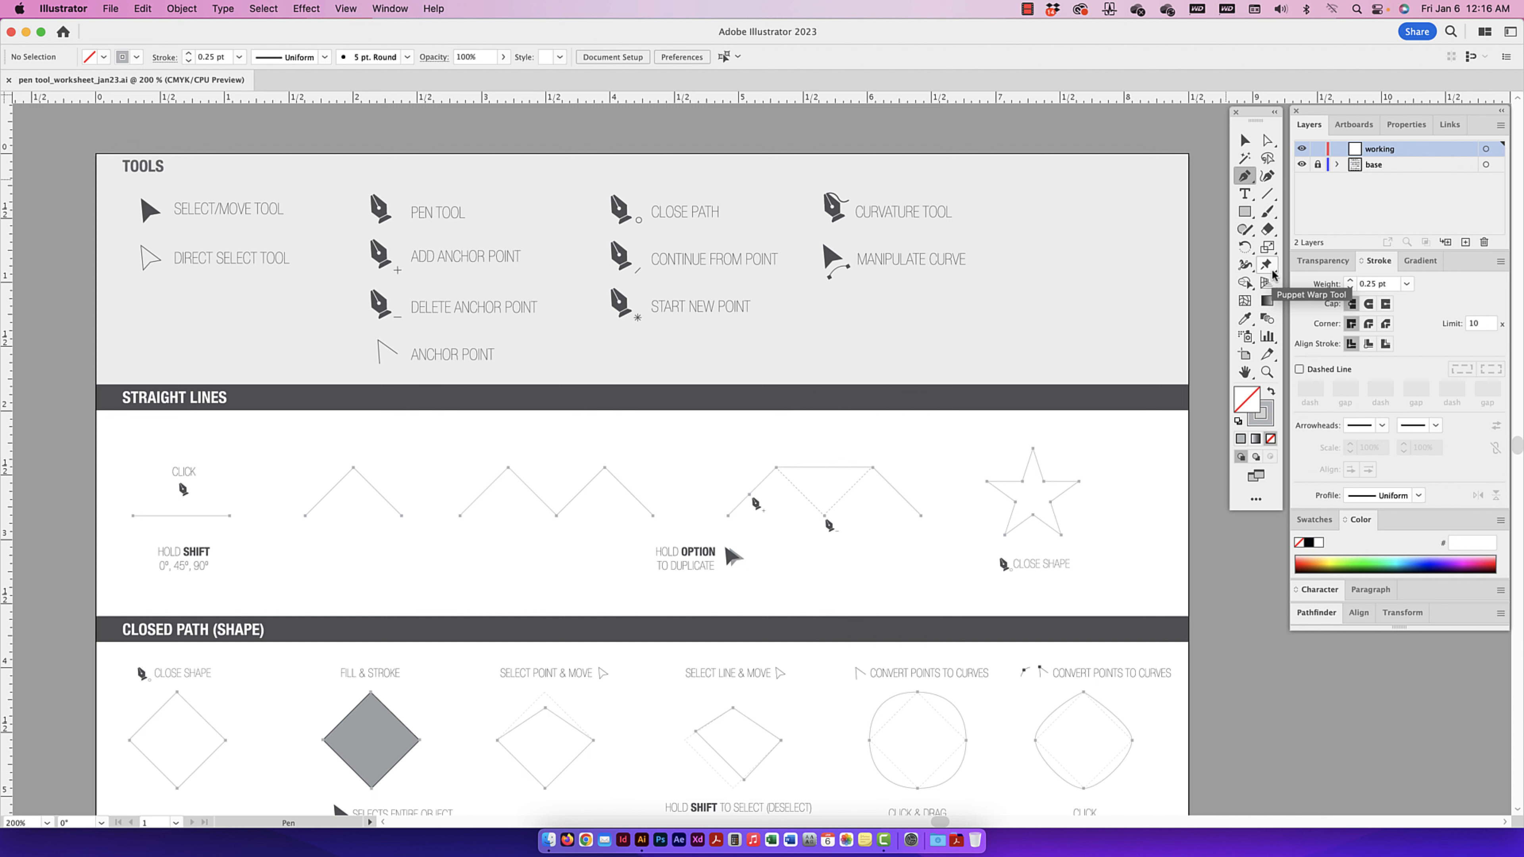
pyautogui.click(1245, 179)
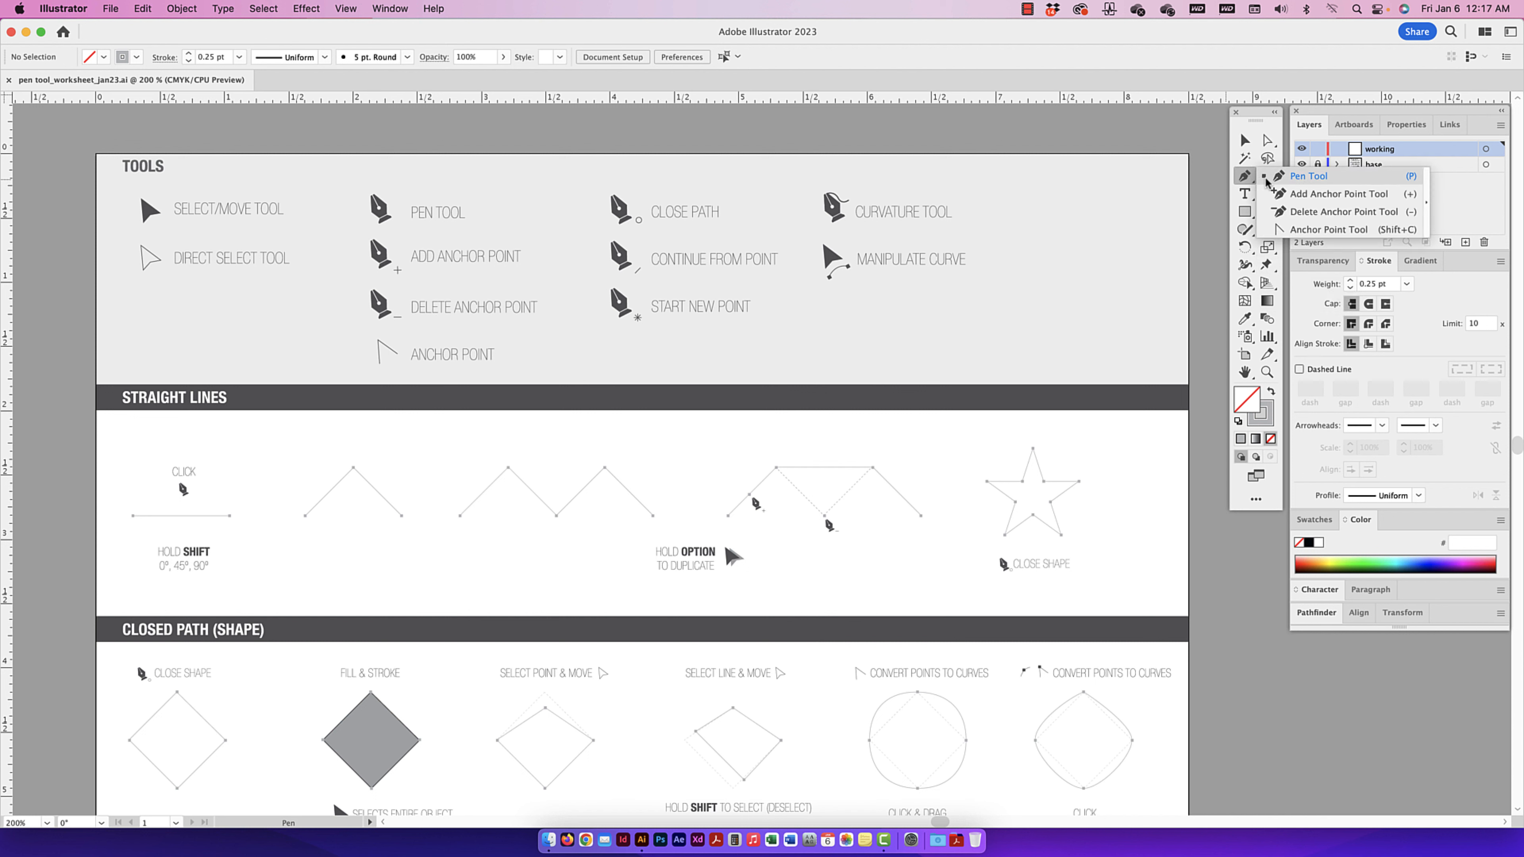
pyautogui.click(1251, 186)
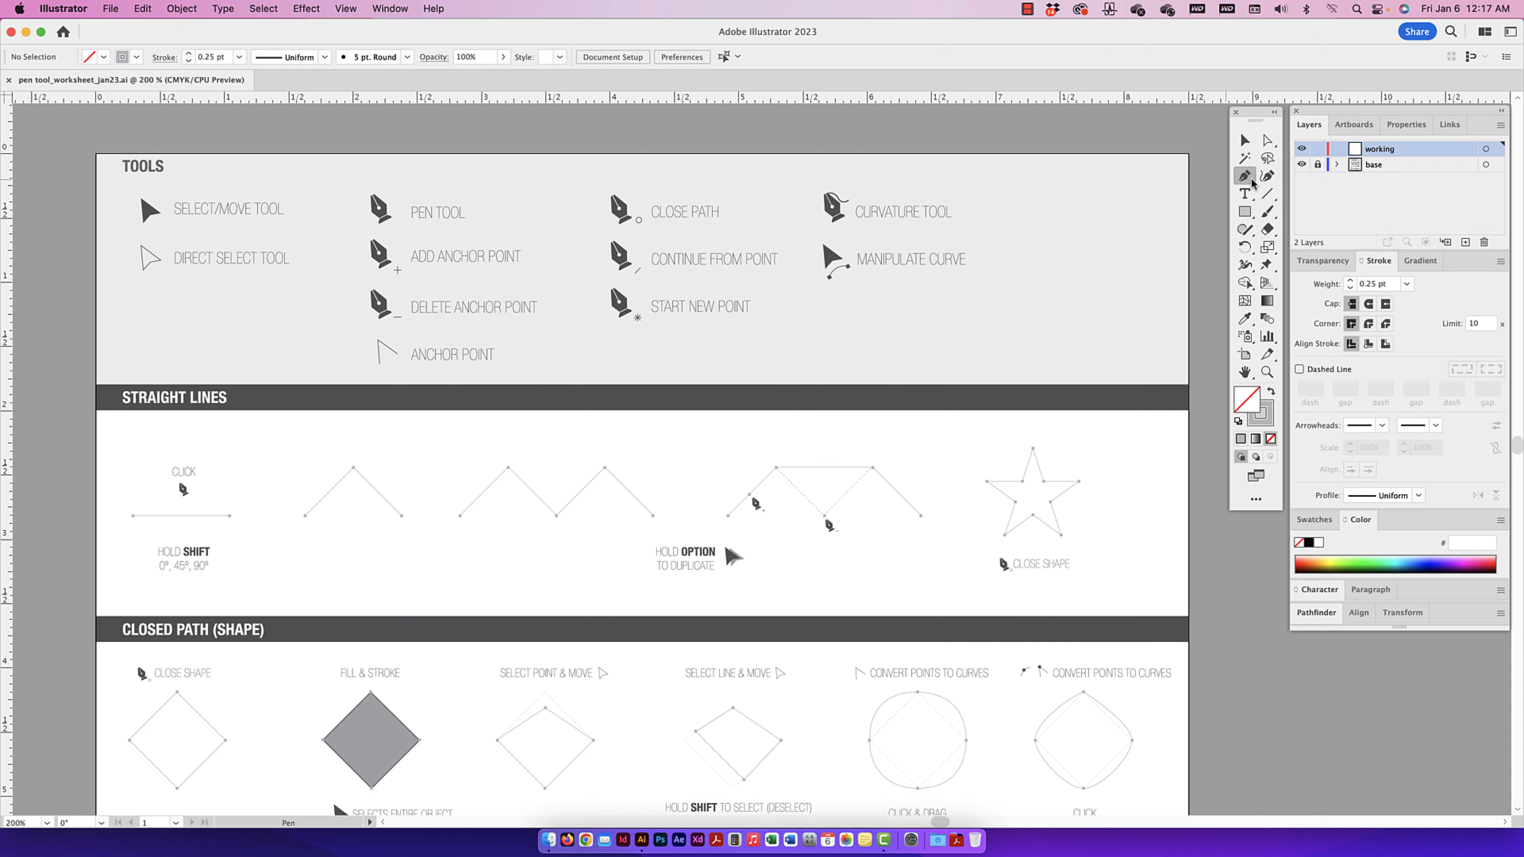
pyautogui.click(1248, 182)
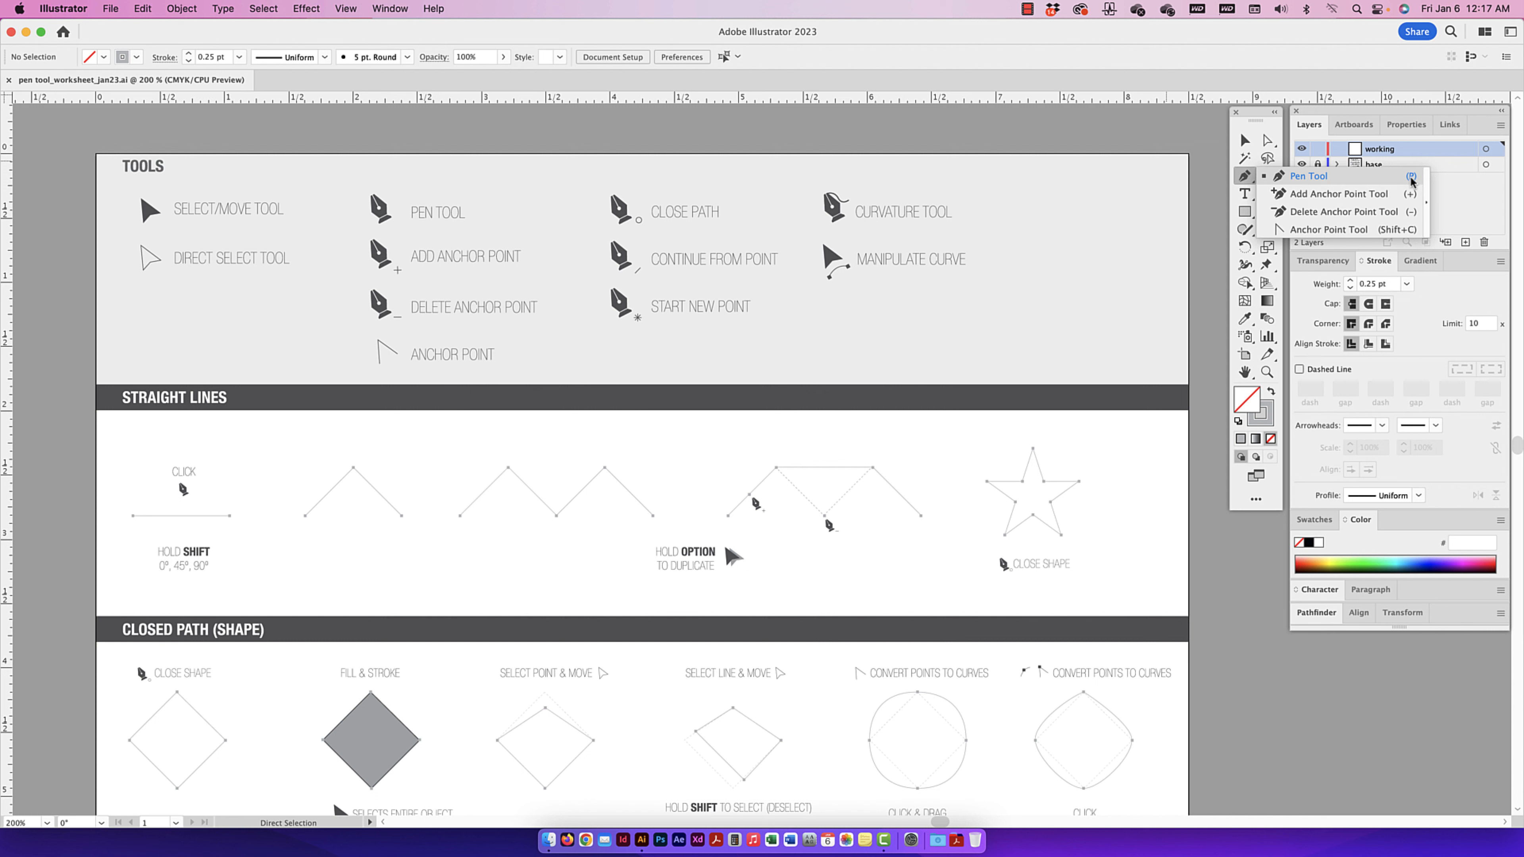
pyautogui.press('v')
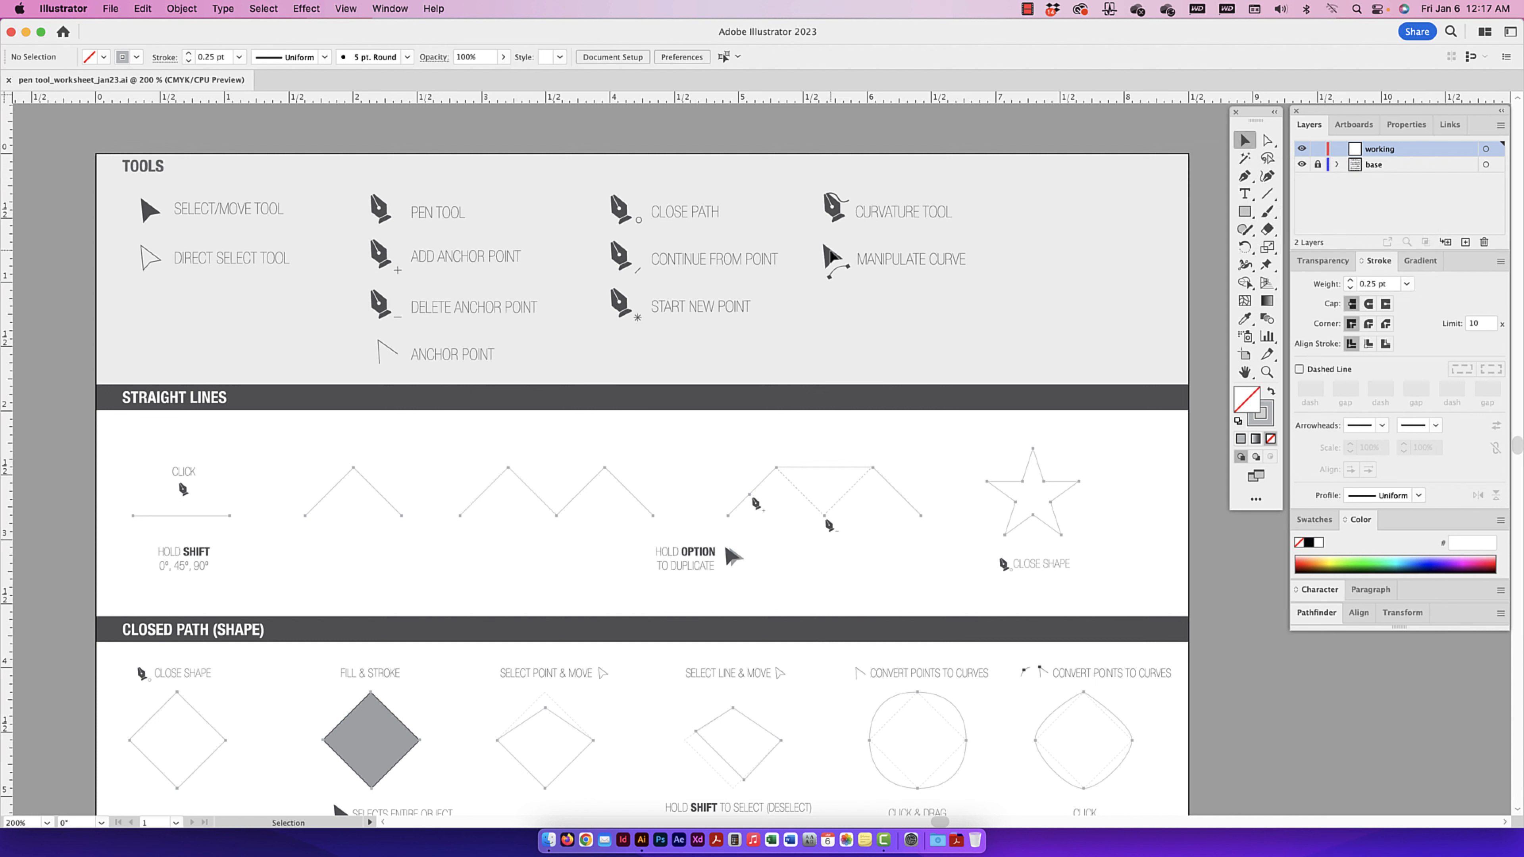
pyautogui.press('p')
pyautogui.click(1245, 181)
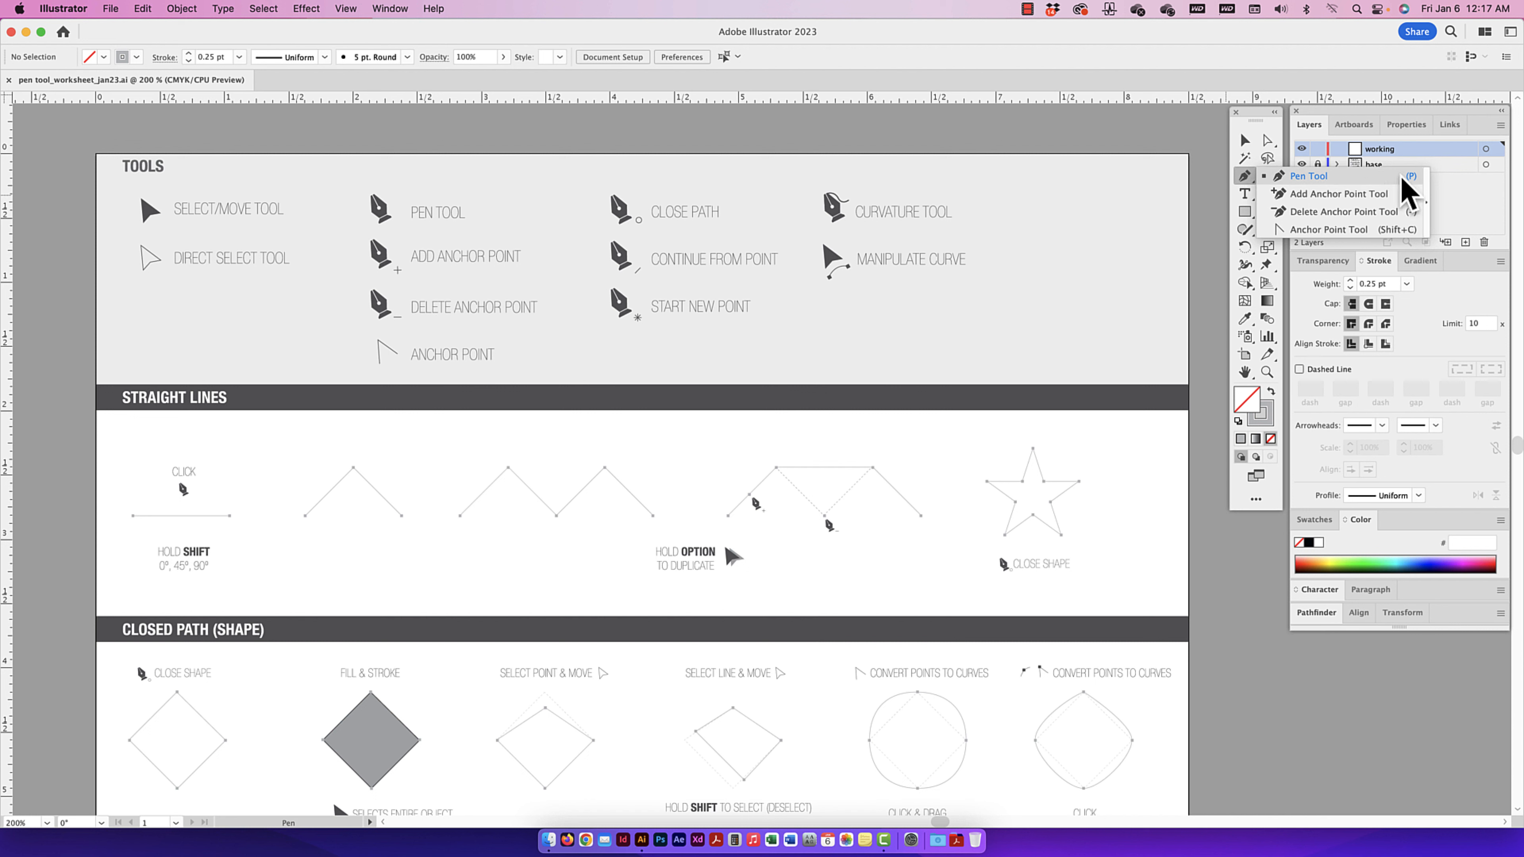
pyautogui.click(1427, 210)
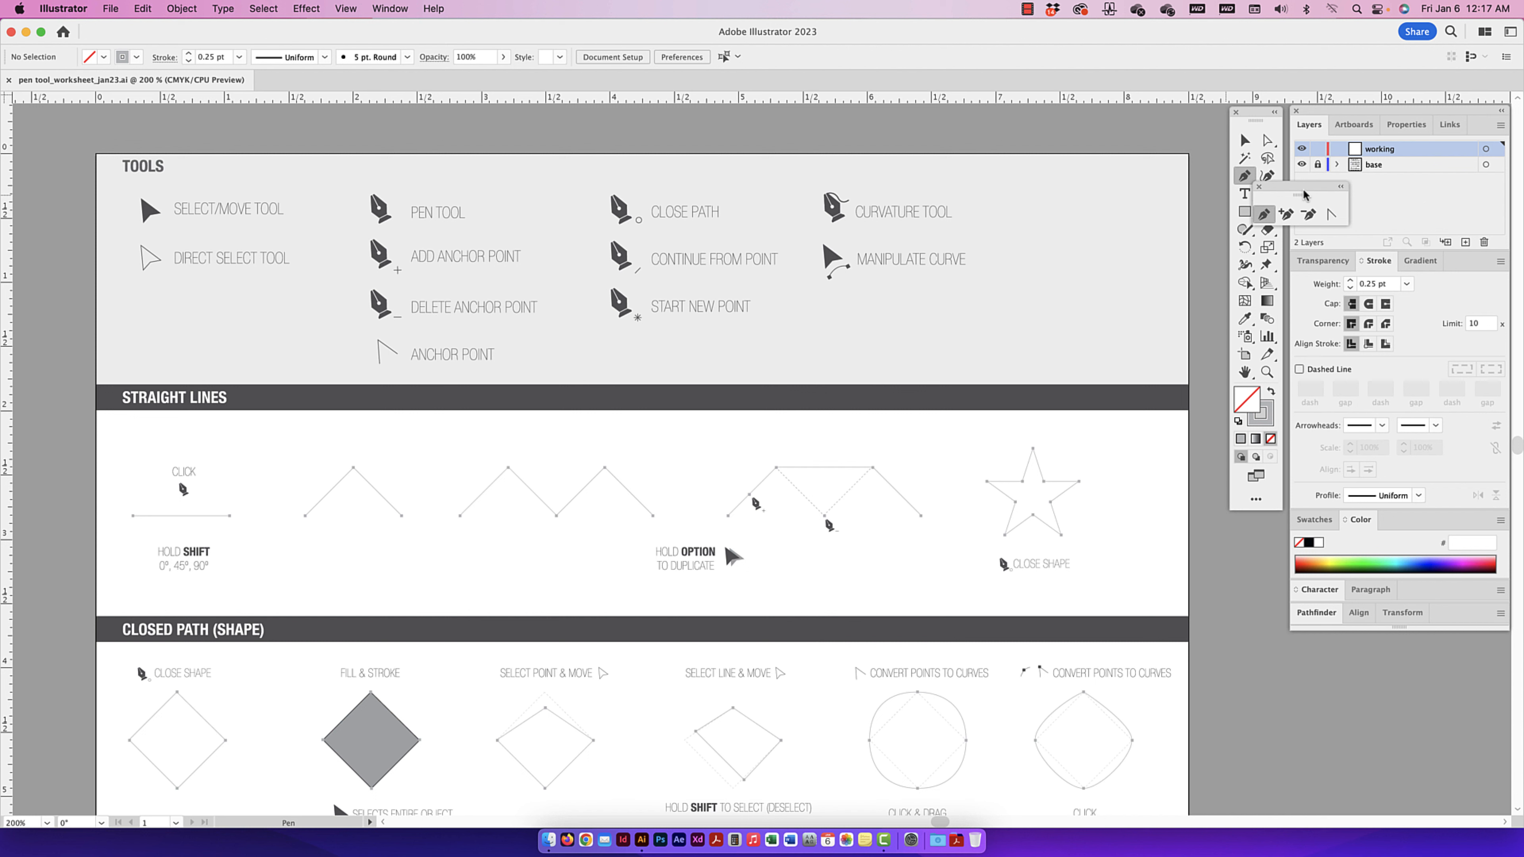
pyautogui.moveTo(1309, 190); pyautogui.dragTo(1179, 123)
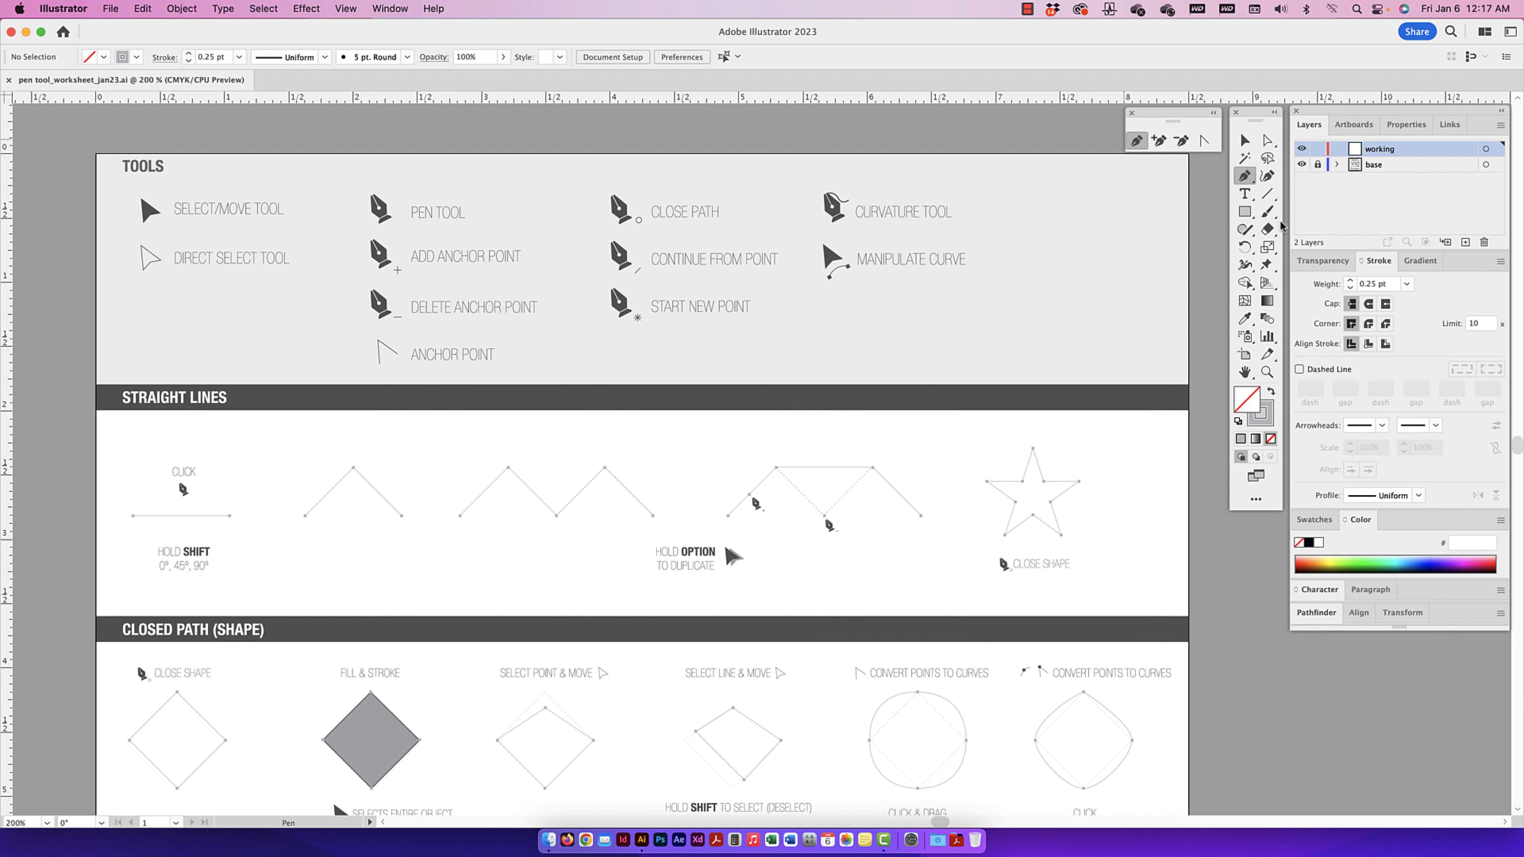
pyautogui.click(1274, 201)
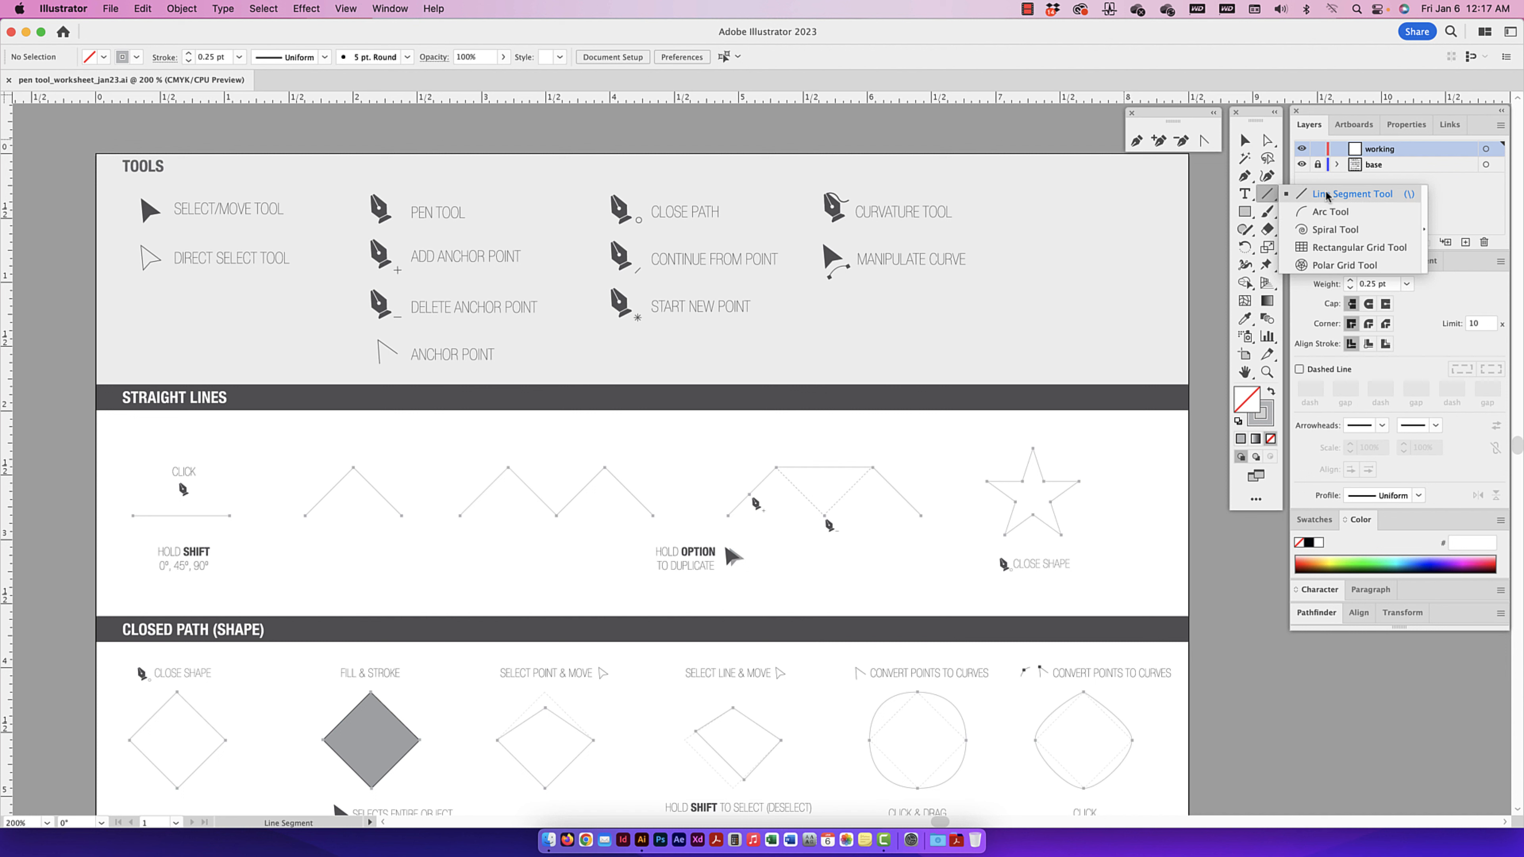
pyautogui.click(1132, 112)
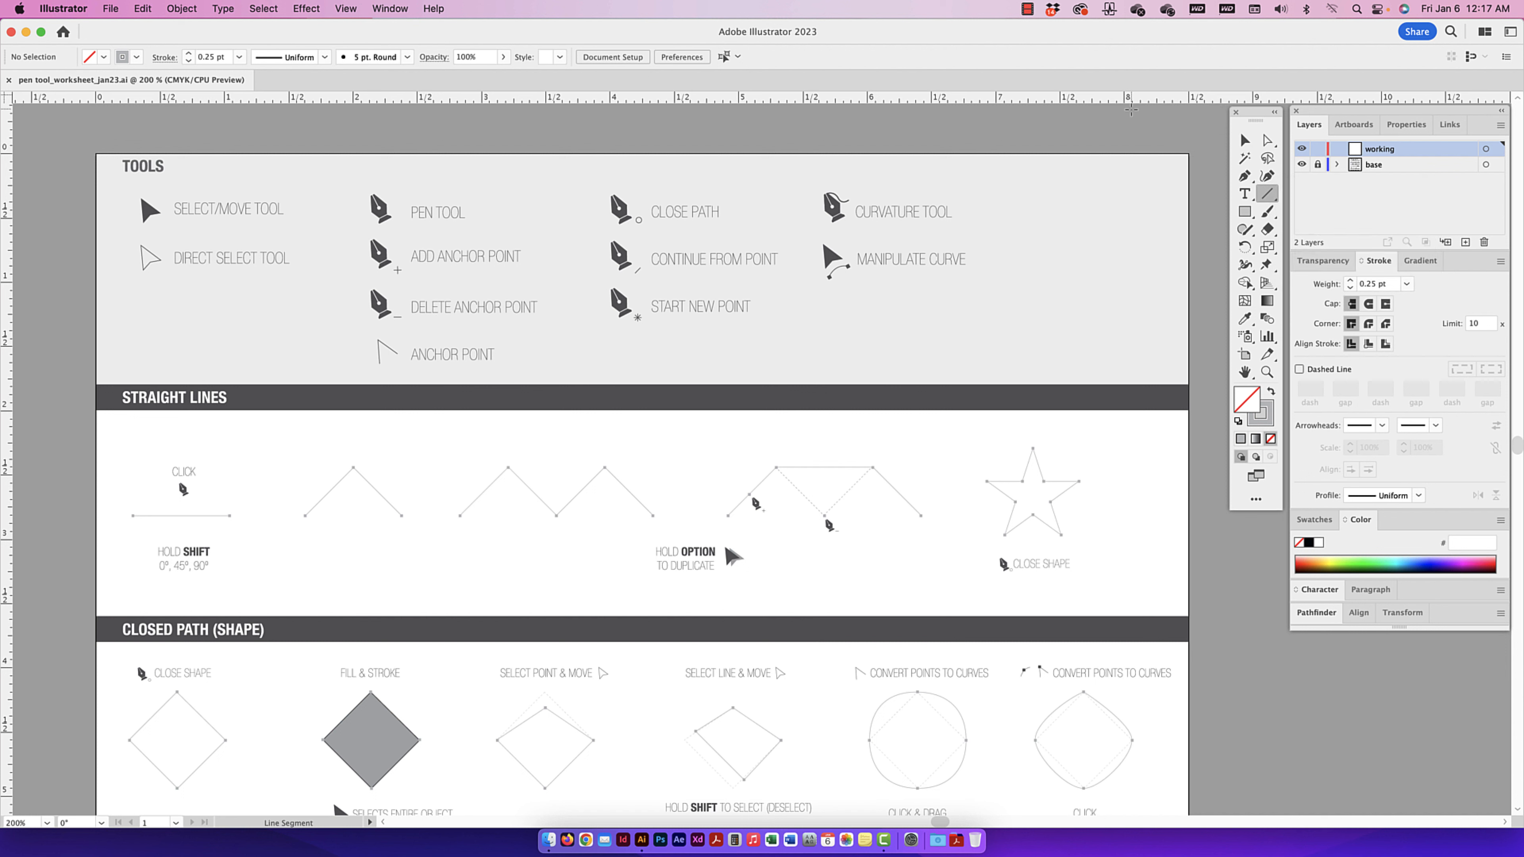
# - Tear off the Pen tool group as a floating toolbar and place it beside the main toolbar
pyautogui.click(1250, 183)
pyautogui.click(1251, 184)
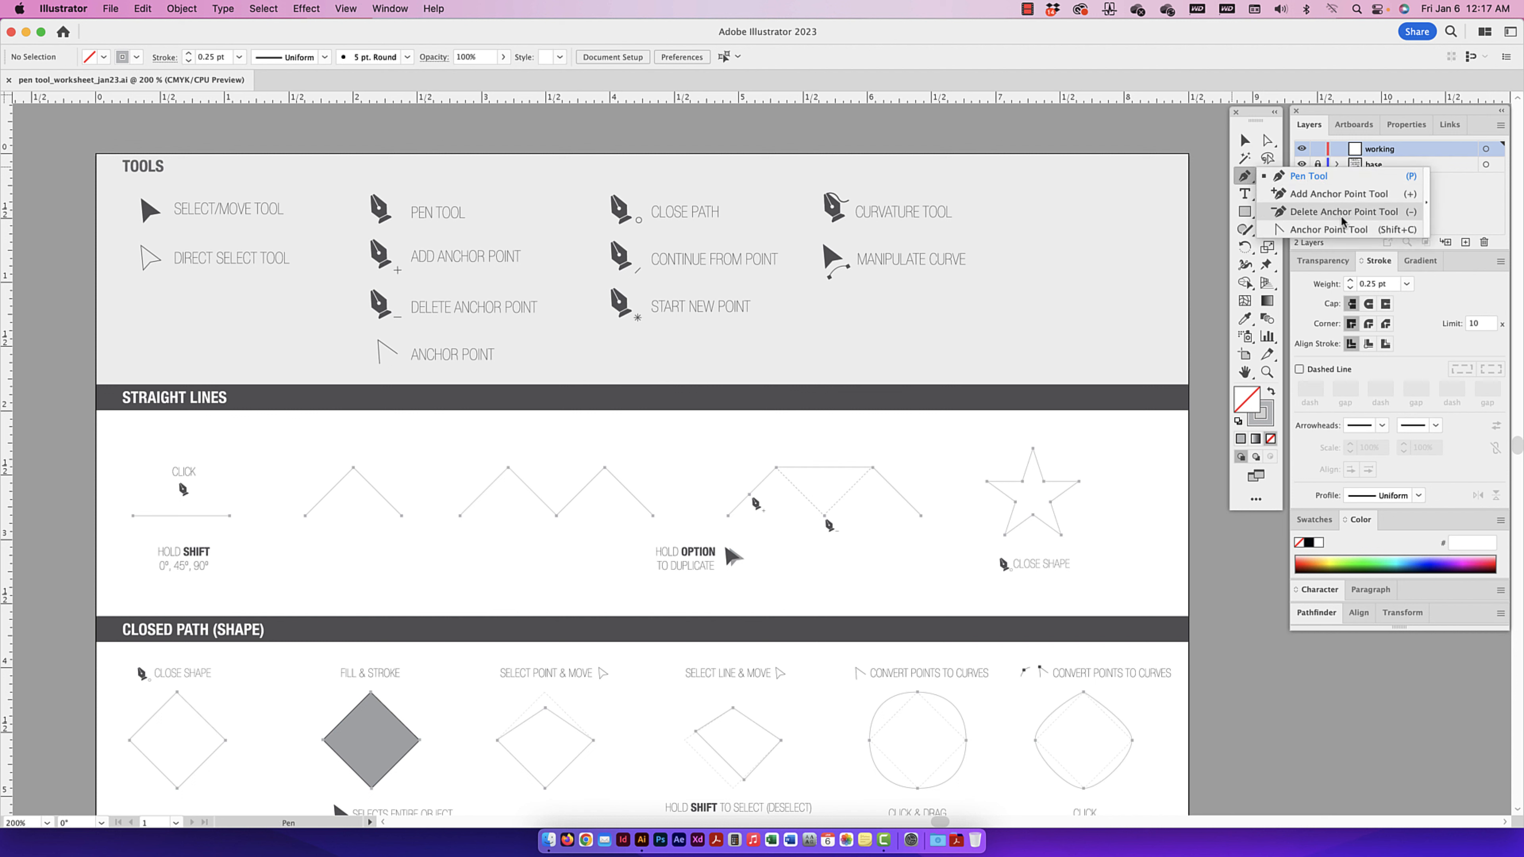
pyautogui.click(1426, 206)
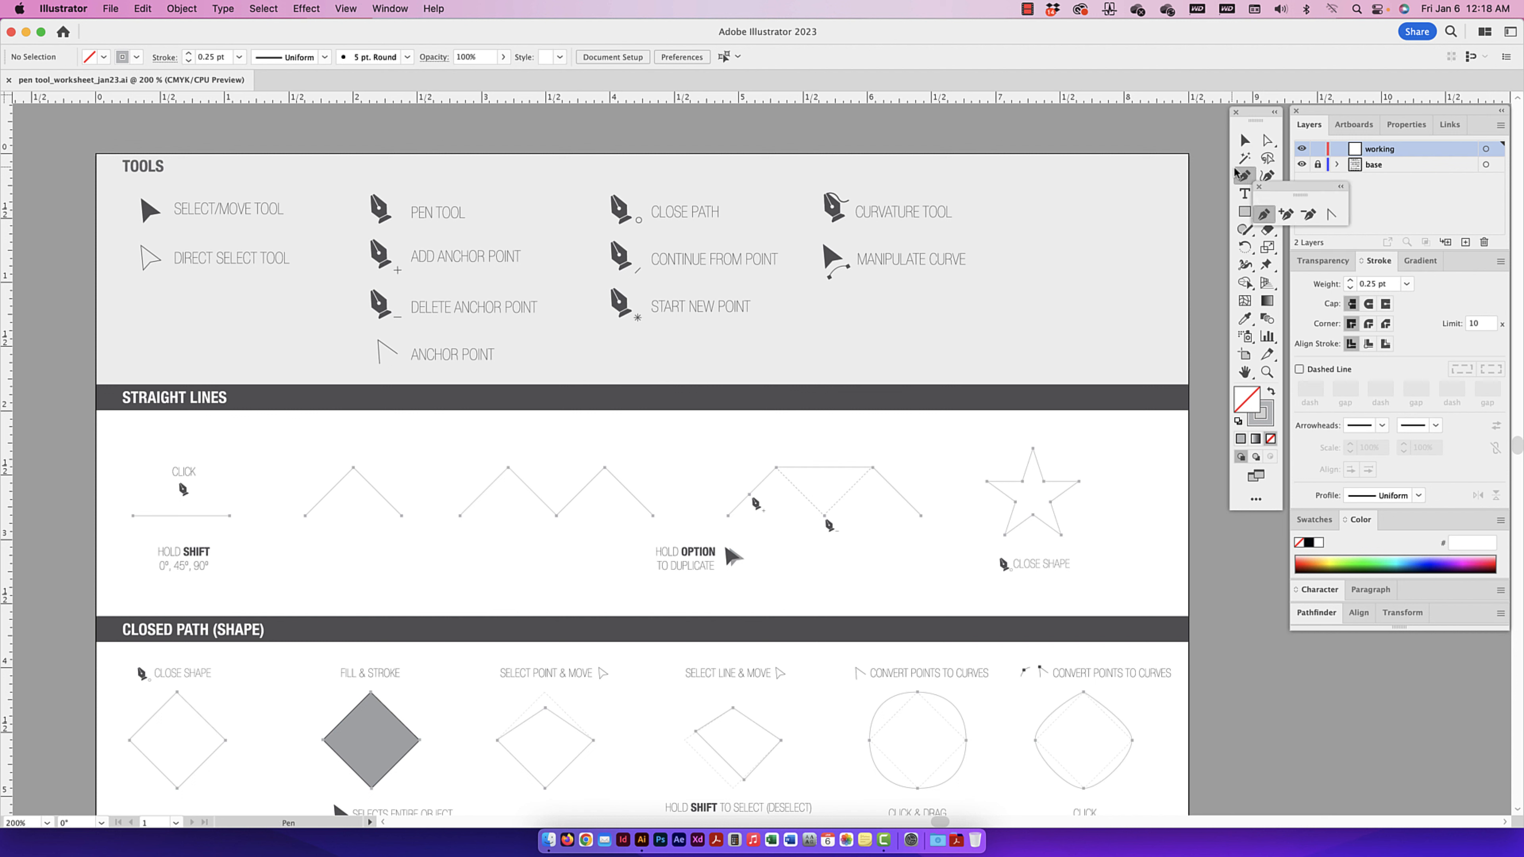
pyautogui.moveTo(1294, 190); pyautogui.dragTo(1168, 114)
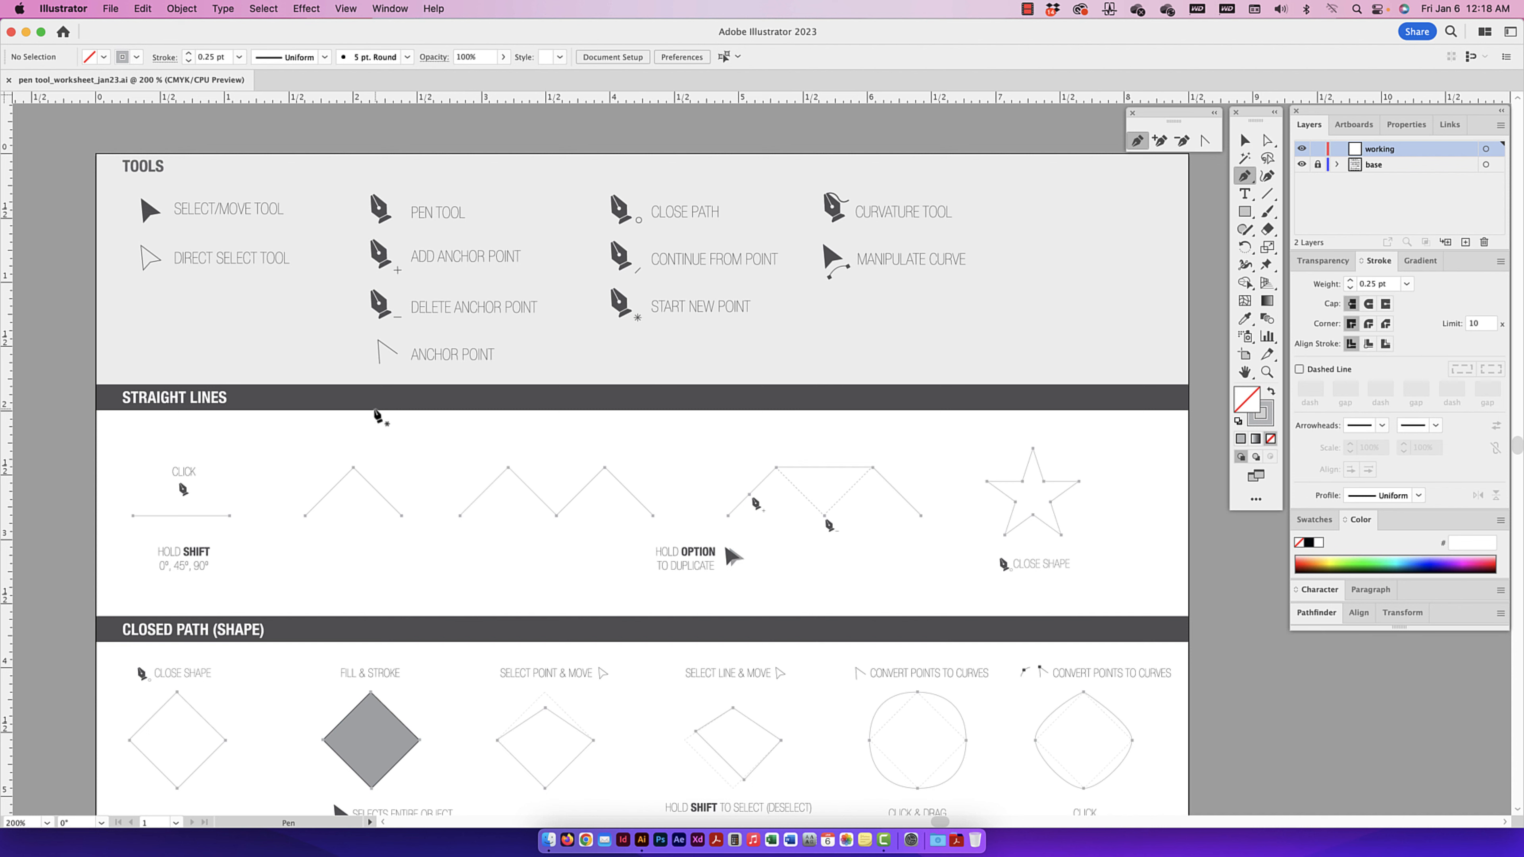
pyautogui.scroll(1, 375, 410)
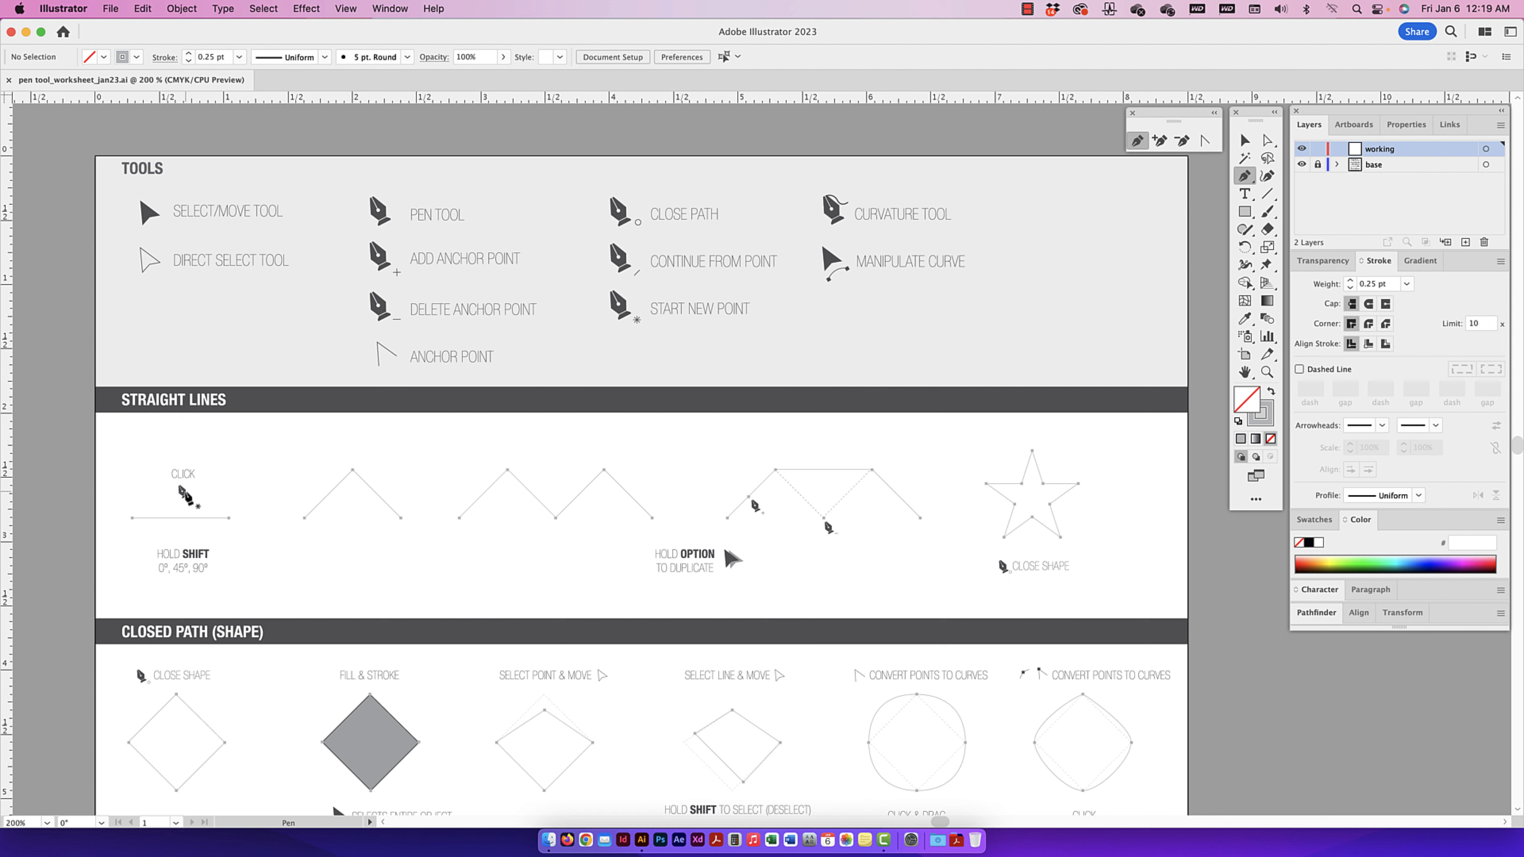
pyautogui.press('super+equal')
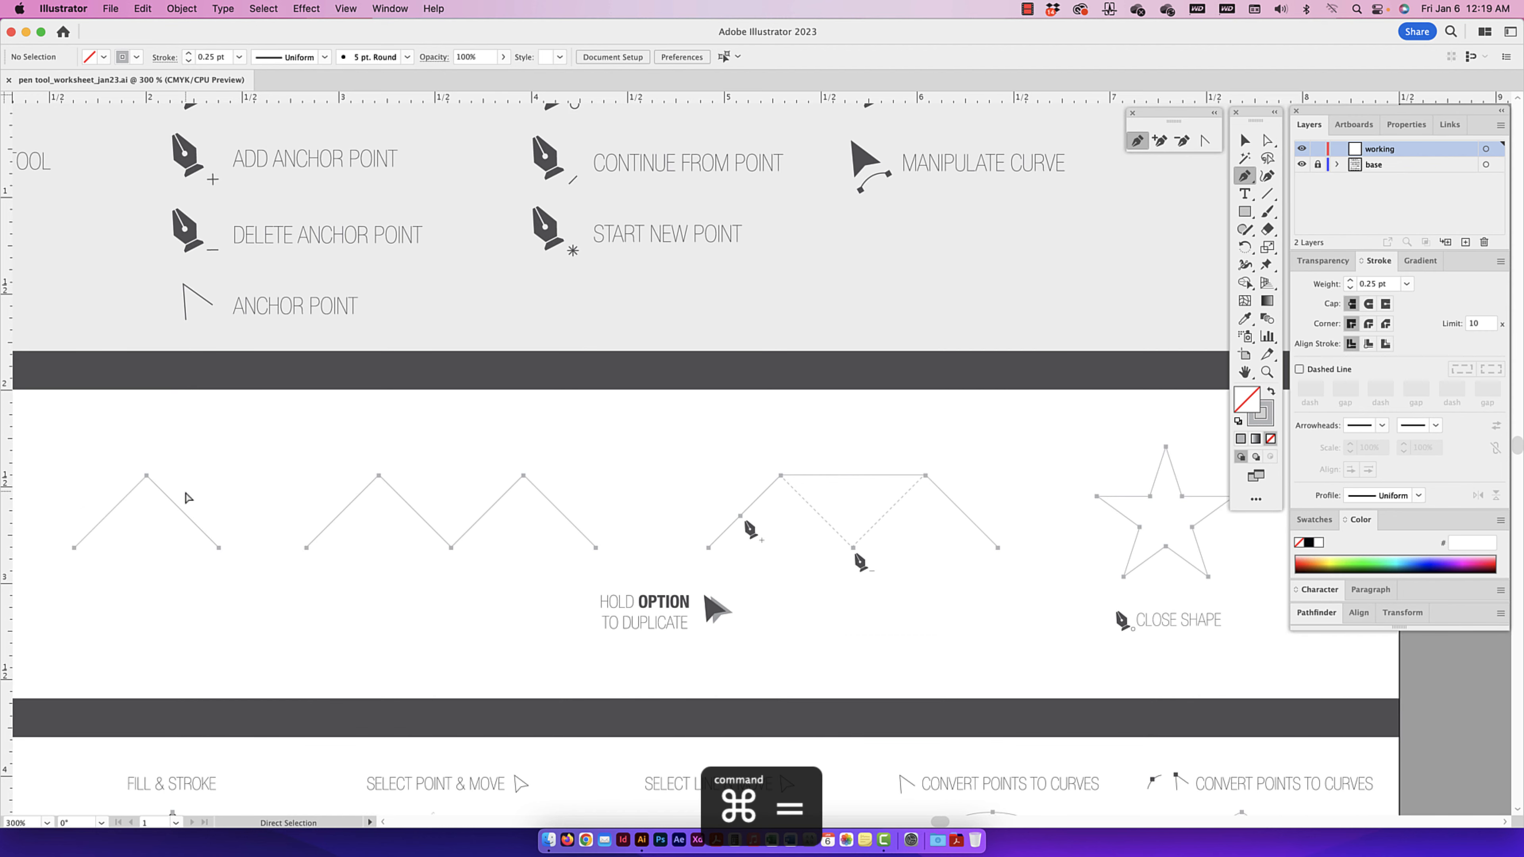
pyautogui.press('super+equal')
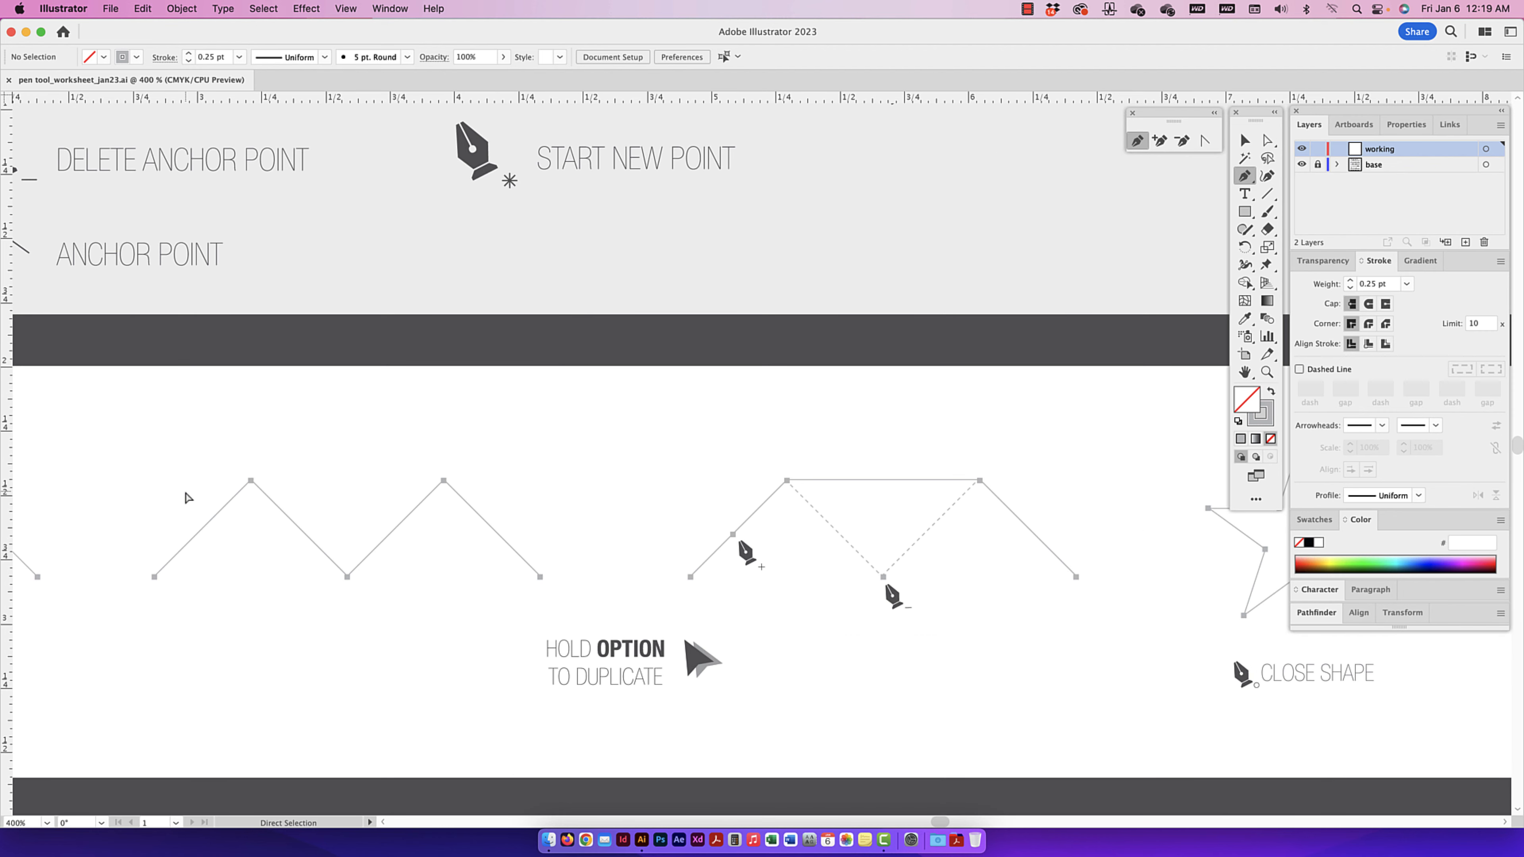
pyautogui.press('super+minus')
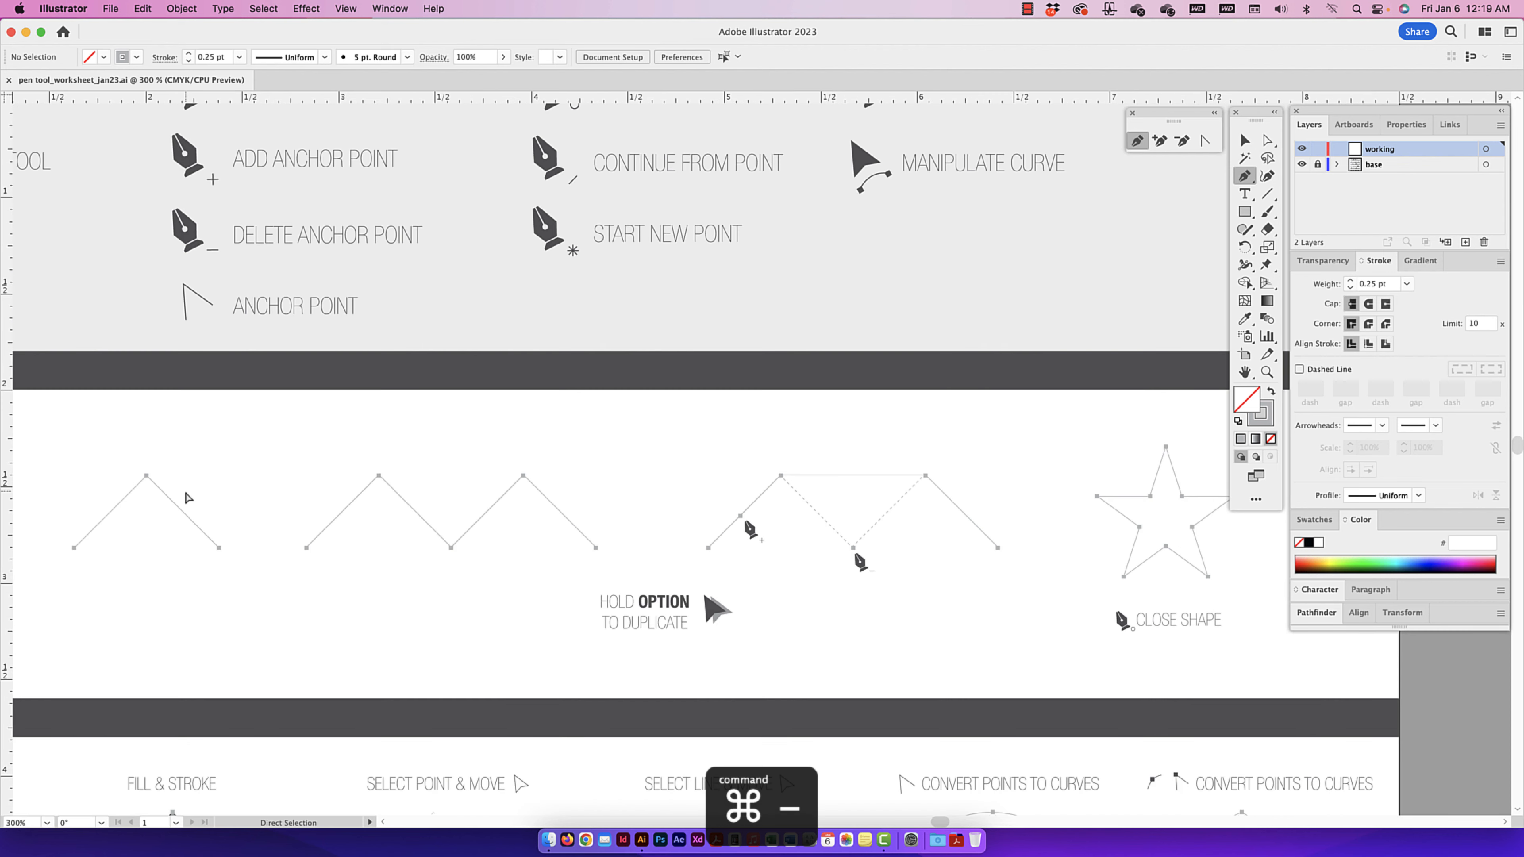
pyautogui.press('super+minus')
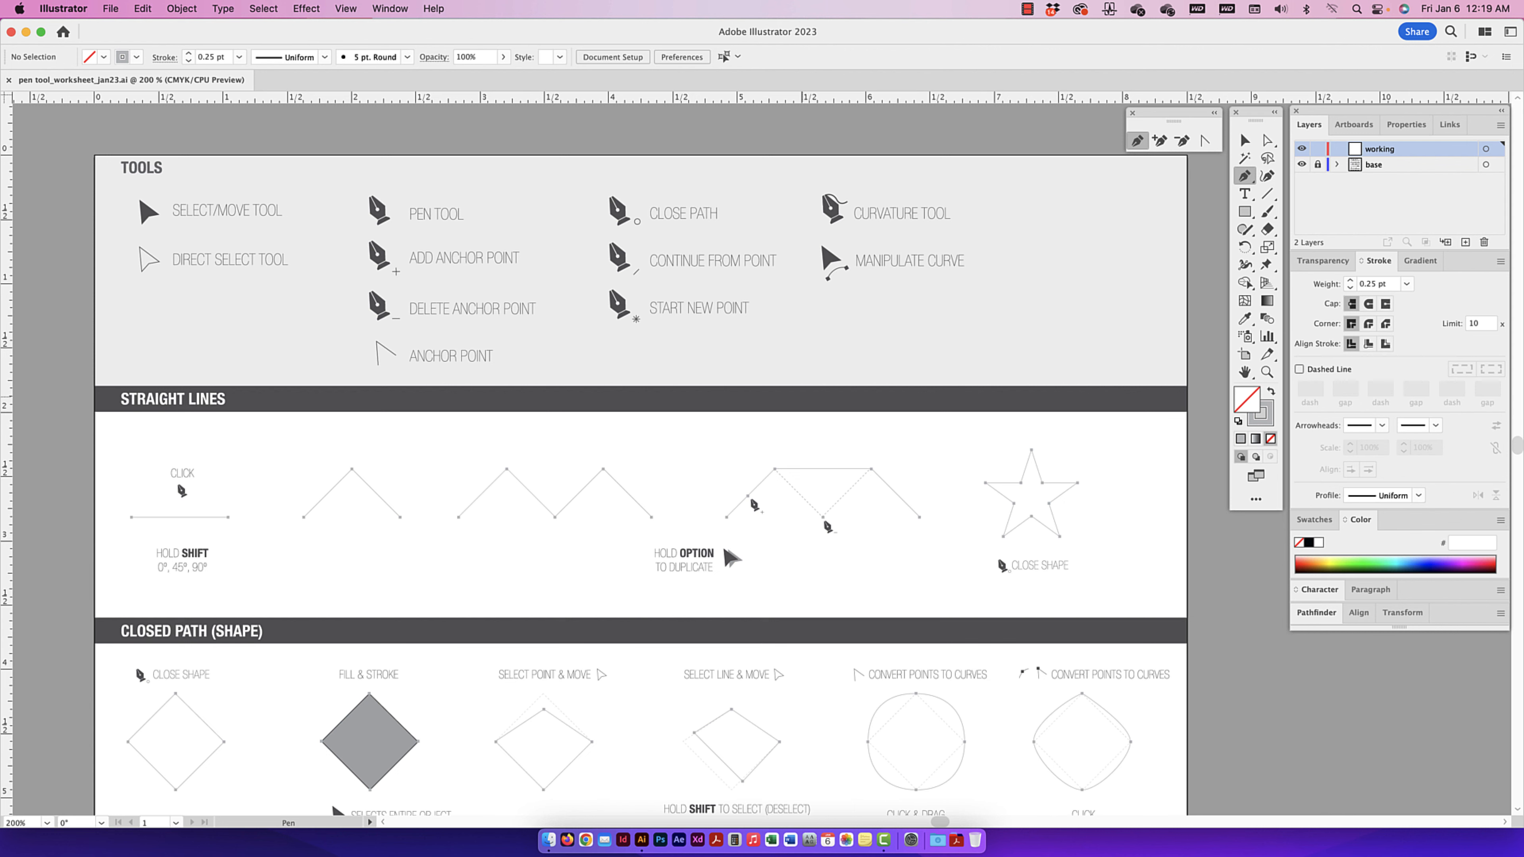
pyautogui.hscroll(1, 683, 396)
pyautogui.press('space')
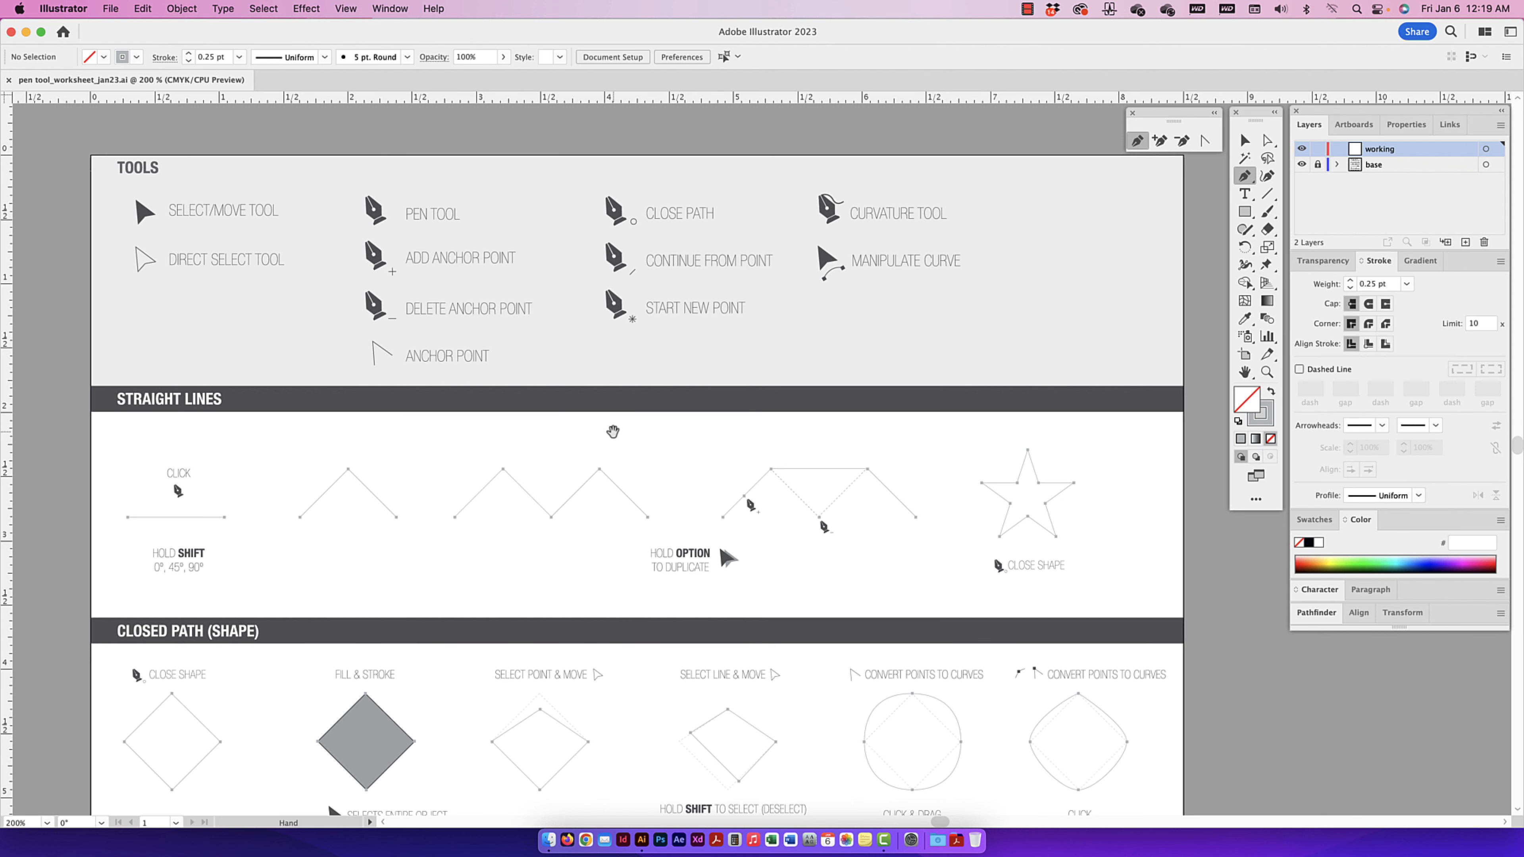
# - Look over the worksheet from the Tools section through the Straight Lines, Closed Path and Curved Lines exercises
pyautogui.moveTo(544, 500); pyautogui.dragTo(565, 447)
pyautogui.moveTo(587, 538); pyautogui.dragTo(587, 429)
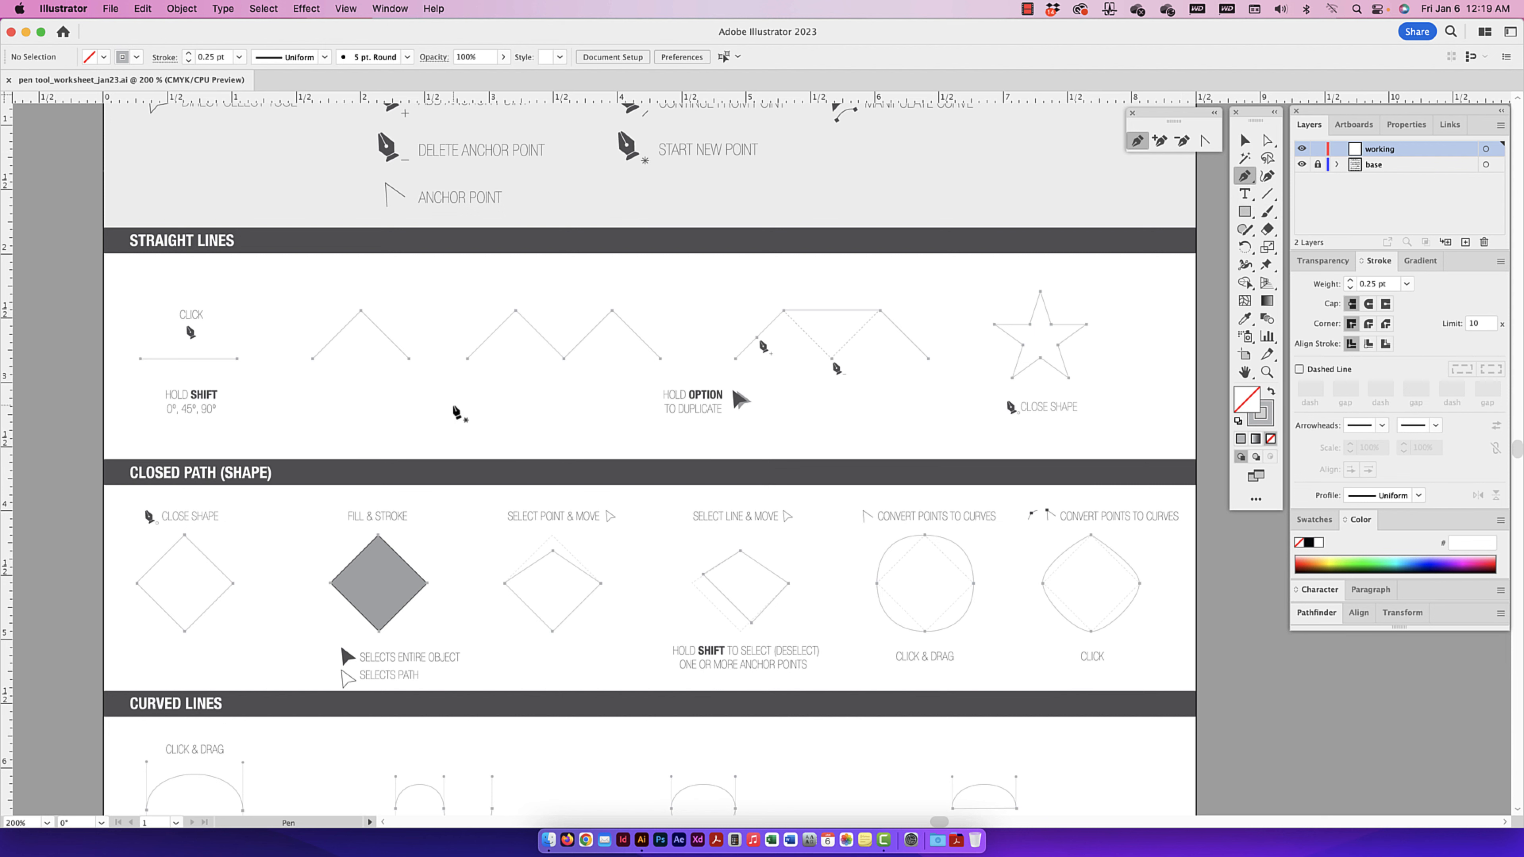
pyautogui.press('space')
pyautogui.moveTo(452, 405); pyautogui.dragTo(499, 317)
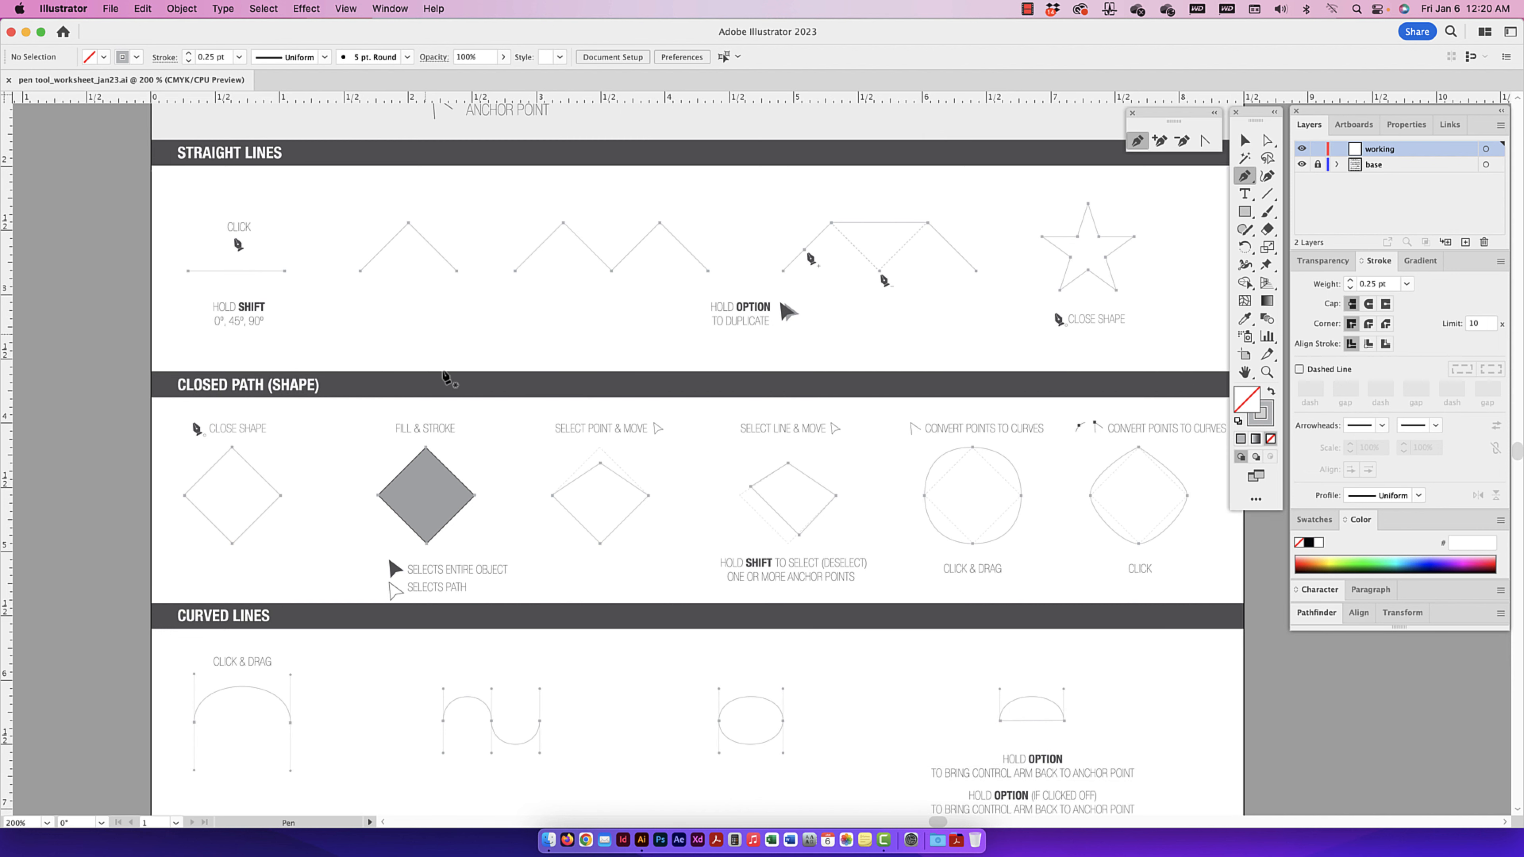
pyautogui.press('space')
pyautogui.moveTo(426, 385); pyautogui.dragTo(443, 434)
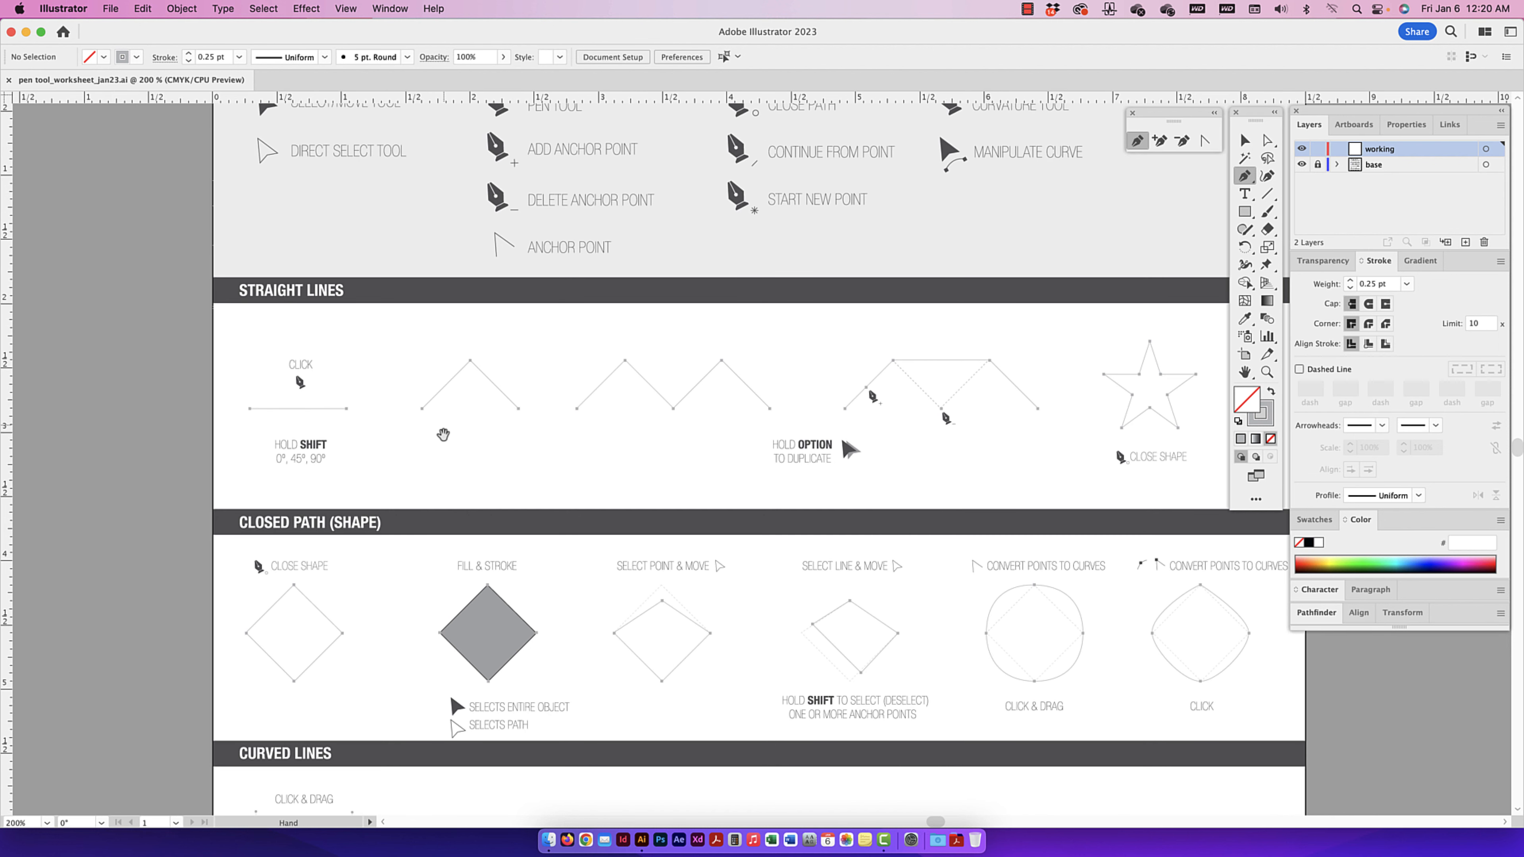
pyautogui.scroll(3, 417, 492)
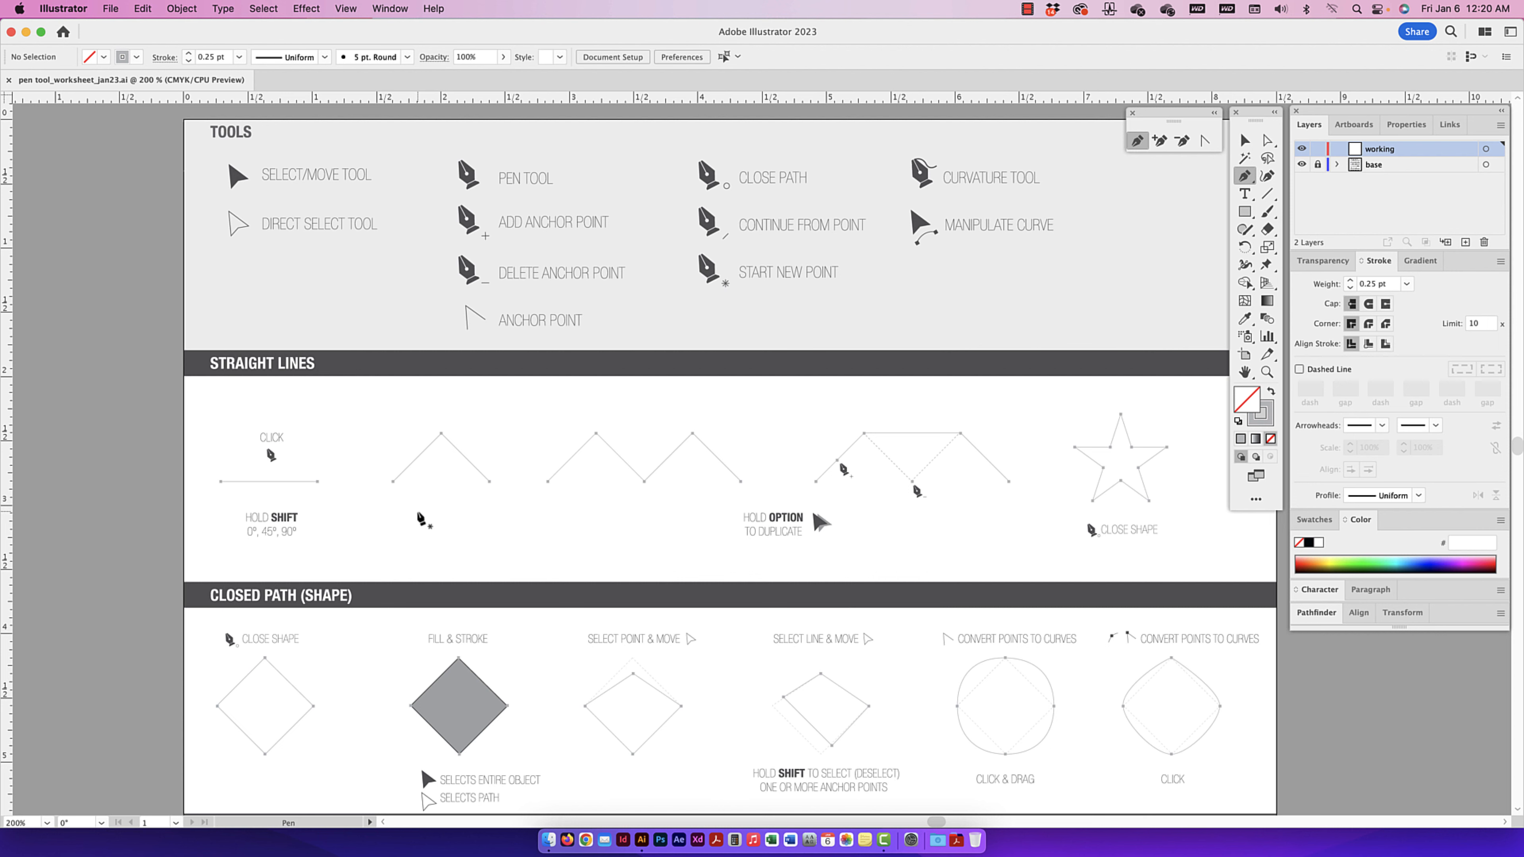
# - Inspect the Straight Lines section at several magnifications between 300% and 800%
pyautogui.press('super+equal')
pyautogui.press('super+equal')
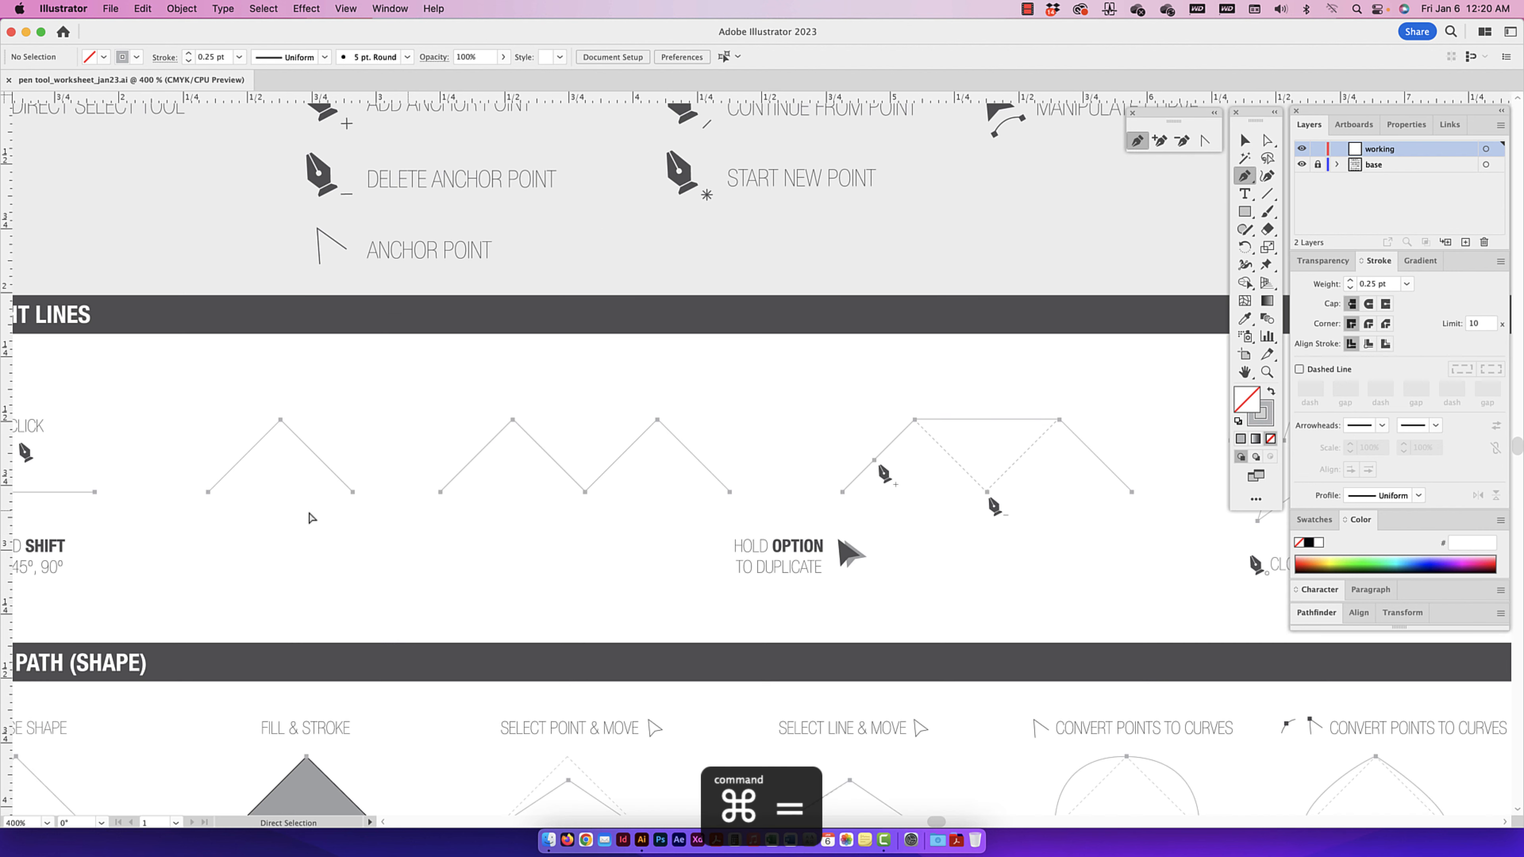
pyautogui.moveTo(262, 433); pyautogui.dragTo(935, 401)
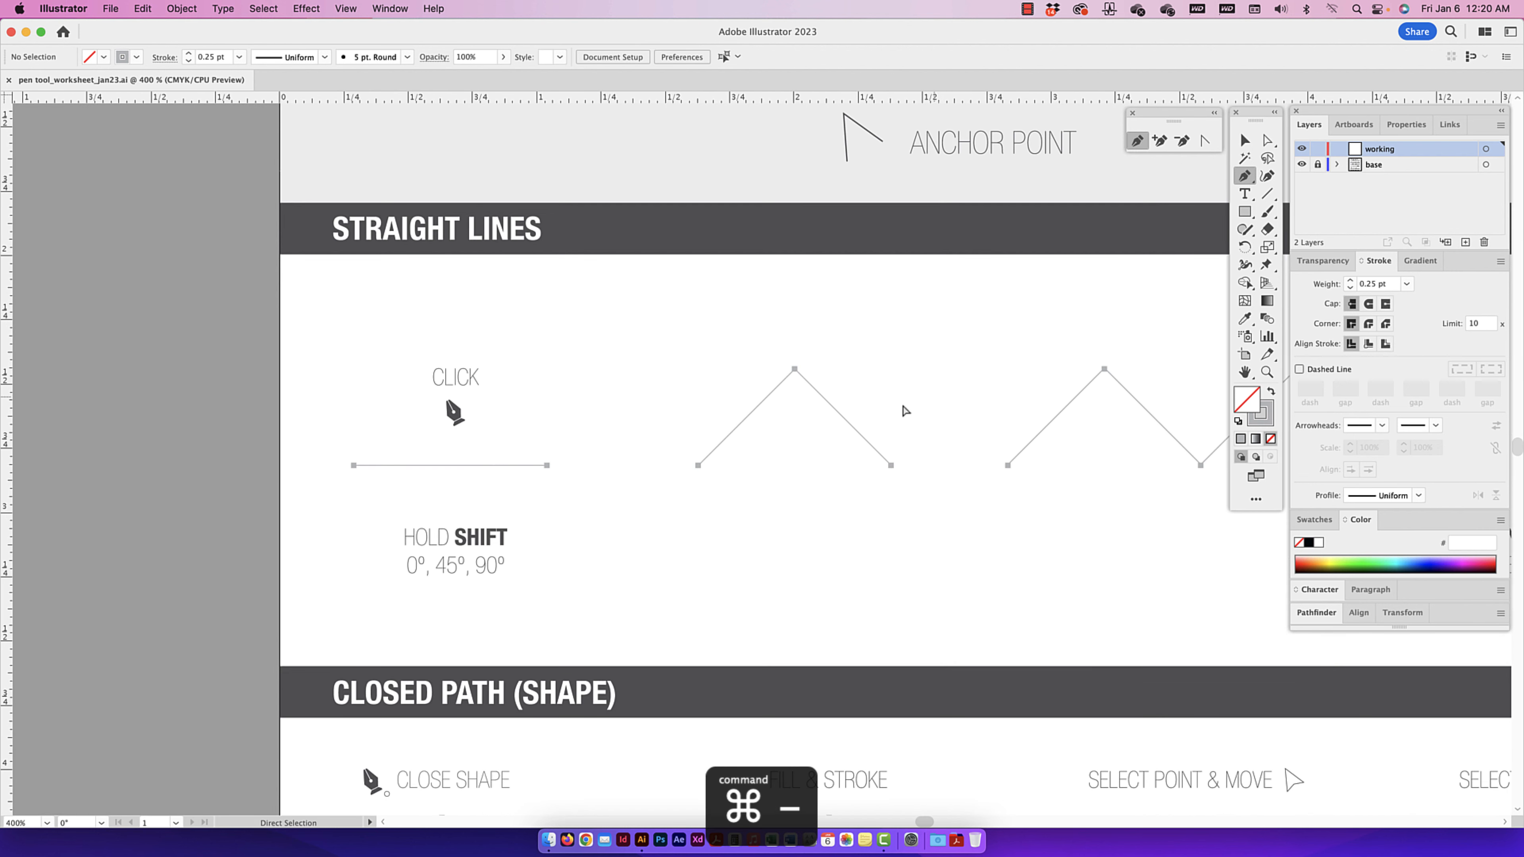
pyautogui.press('super+minus')
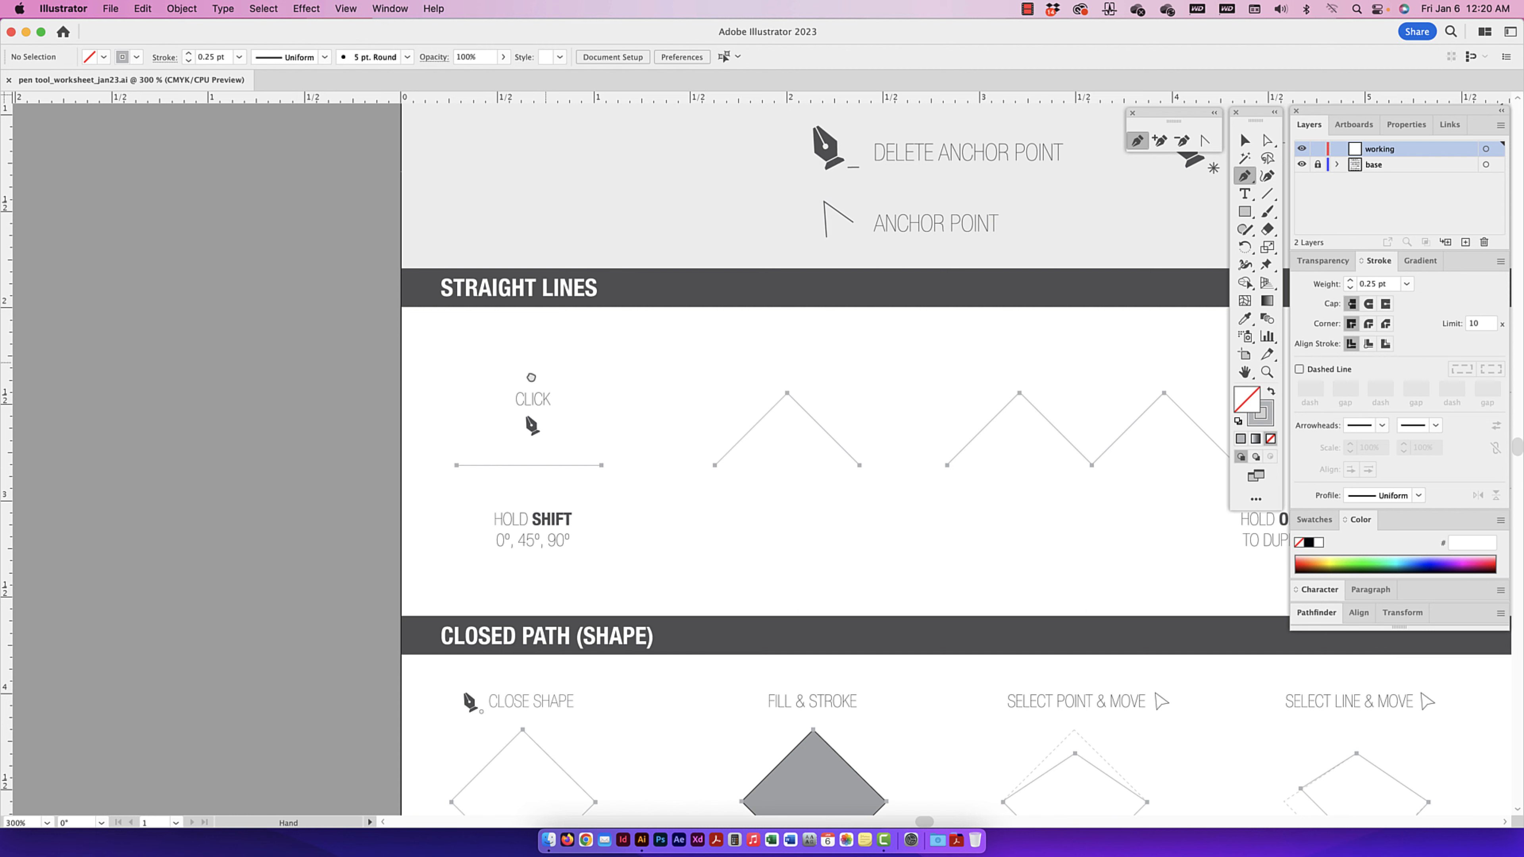
pyautogui.moveTo(545, 369); pyautogui.dragTo(487, 447)
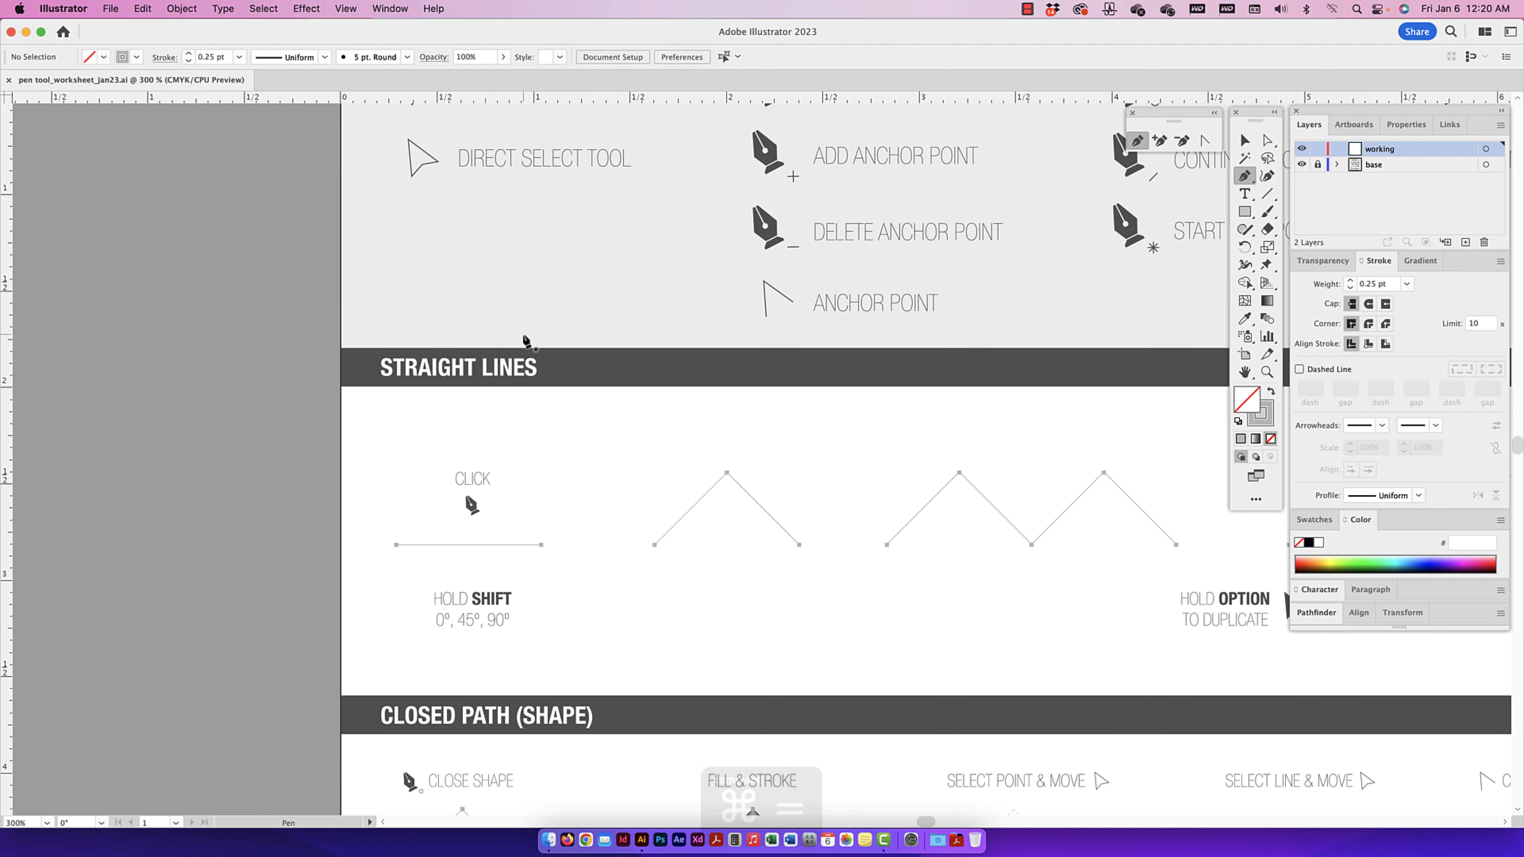
pyautogui.press('super+equal')
pyautogui.press('super+equal')
pyautogui.press('super+equal')
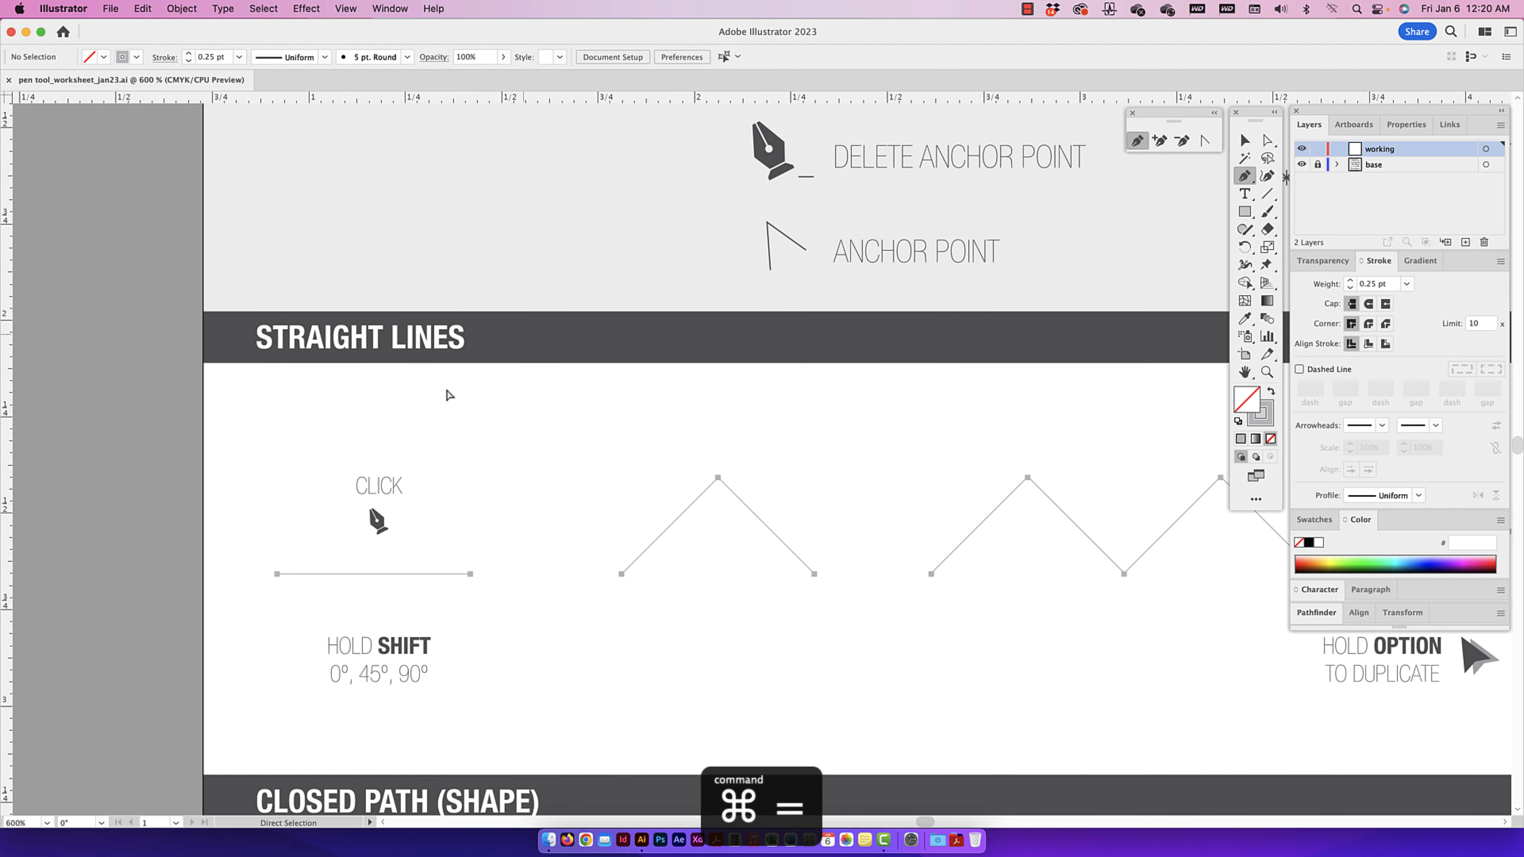
pyautogui.moveTo(312, 327); pyautogui.dragTo(623, 555)
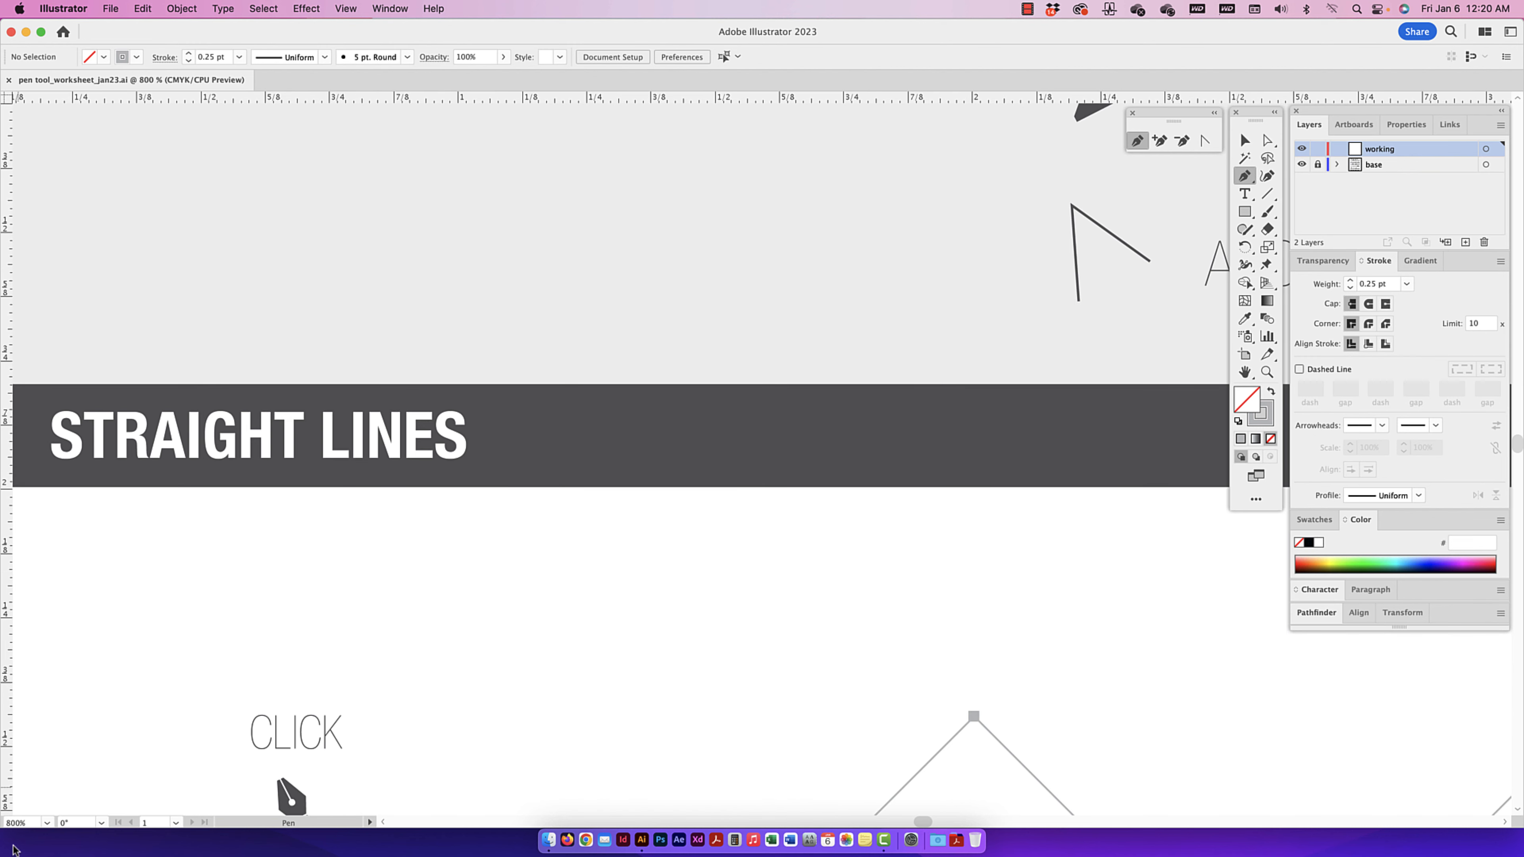
# - View the Straight Lines heading at up to 2400%, then frame the first straight-line example at 400%
pyautogui.press('super')
pyautogui.press('super')
pyautogui.press('super')
pyautogui.press('super')
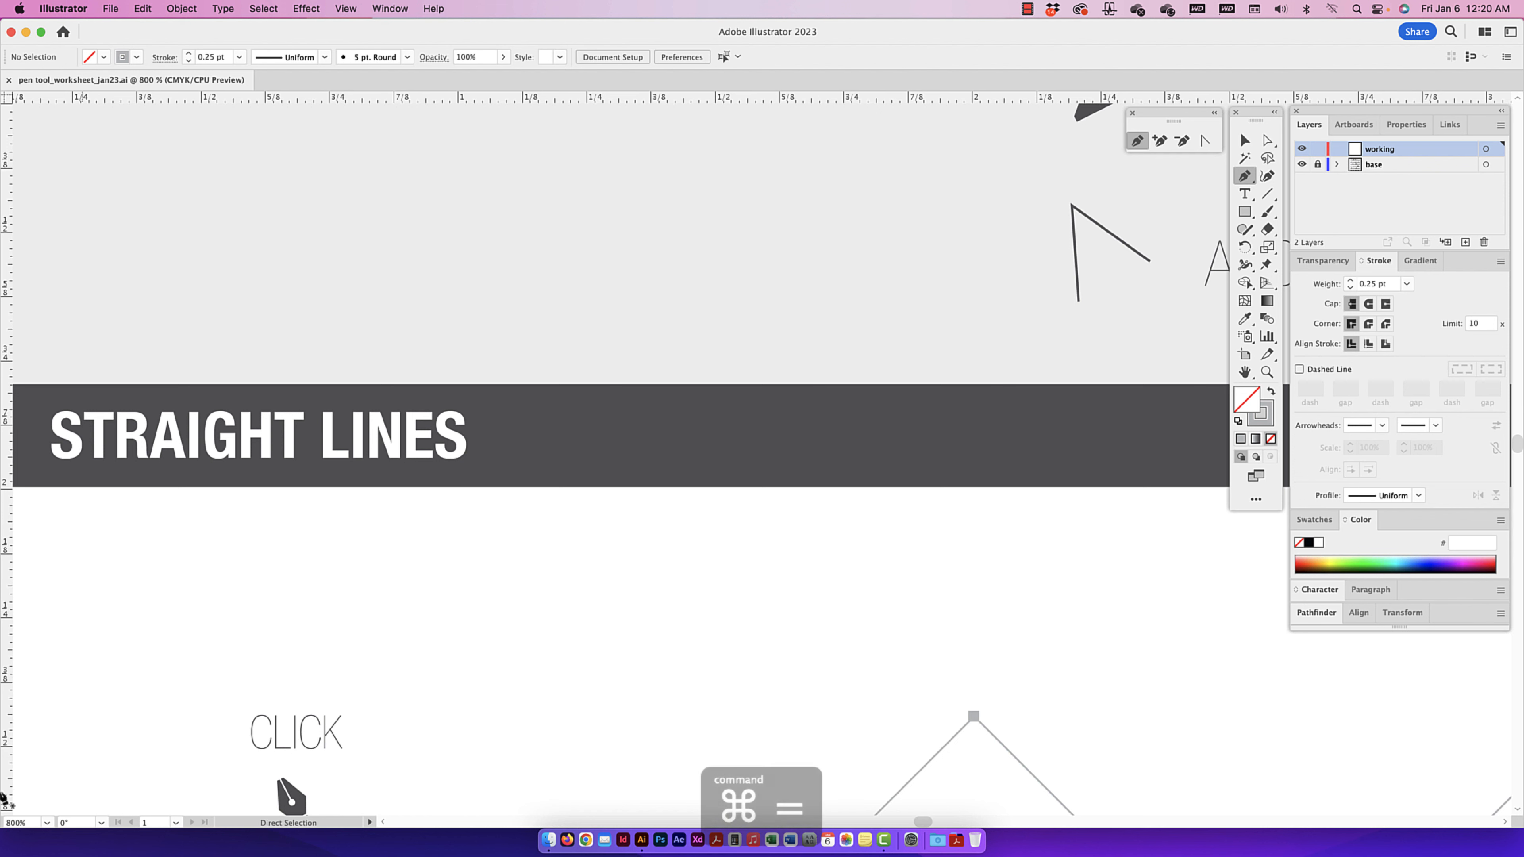
pyautogui.press('super+equal')
pyautogui.press('super+equal')
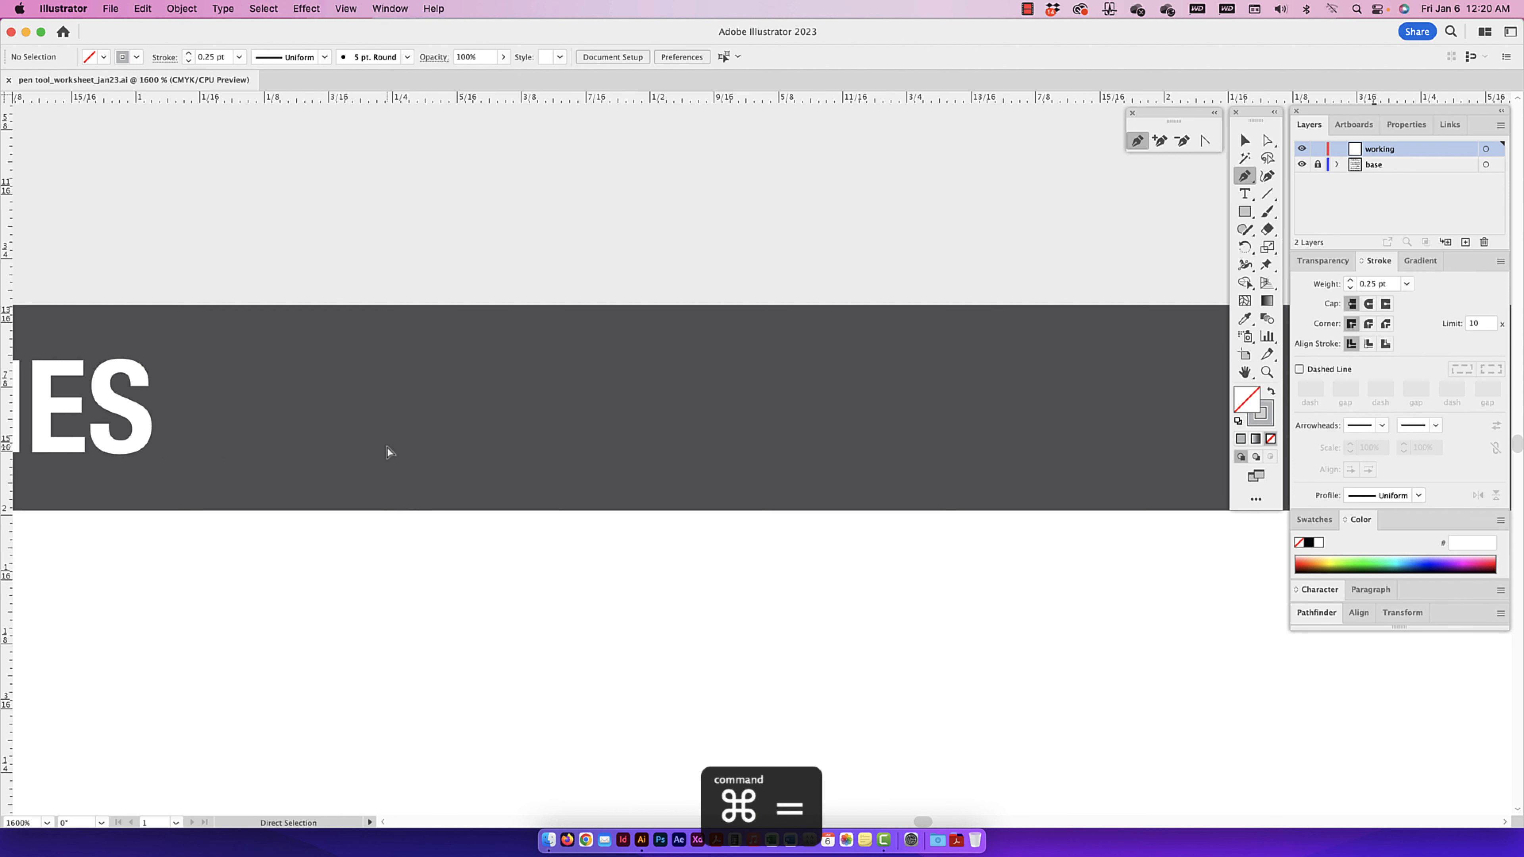
pyautogui.press('super+equal')
pyautogui.moveTo(143, 371); pyautogui.dragTo(1008, 389)
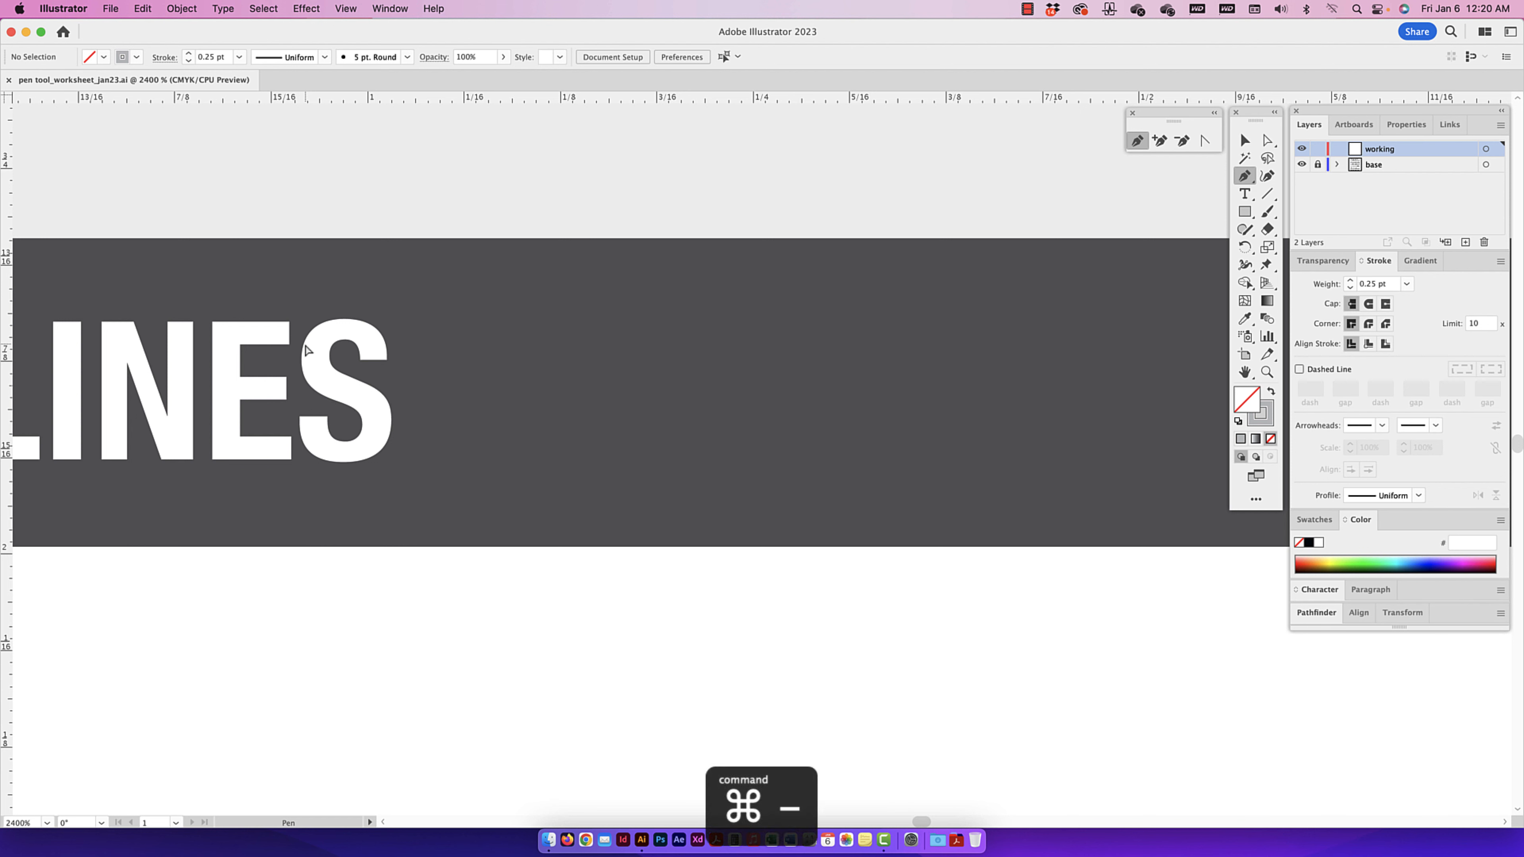
pyautogui.press('super+minus')
pyautogui.press('super+minus')
pyautogui.press('super+minus')
pyautogui.press('super+minus')
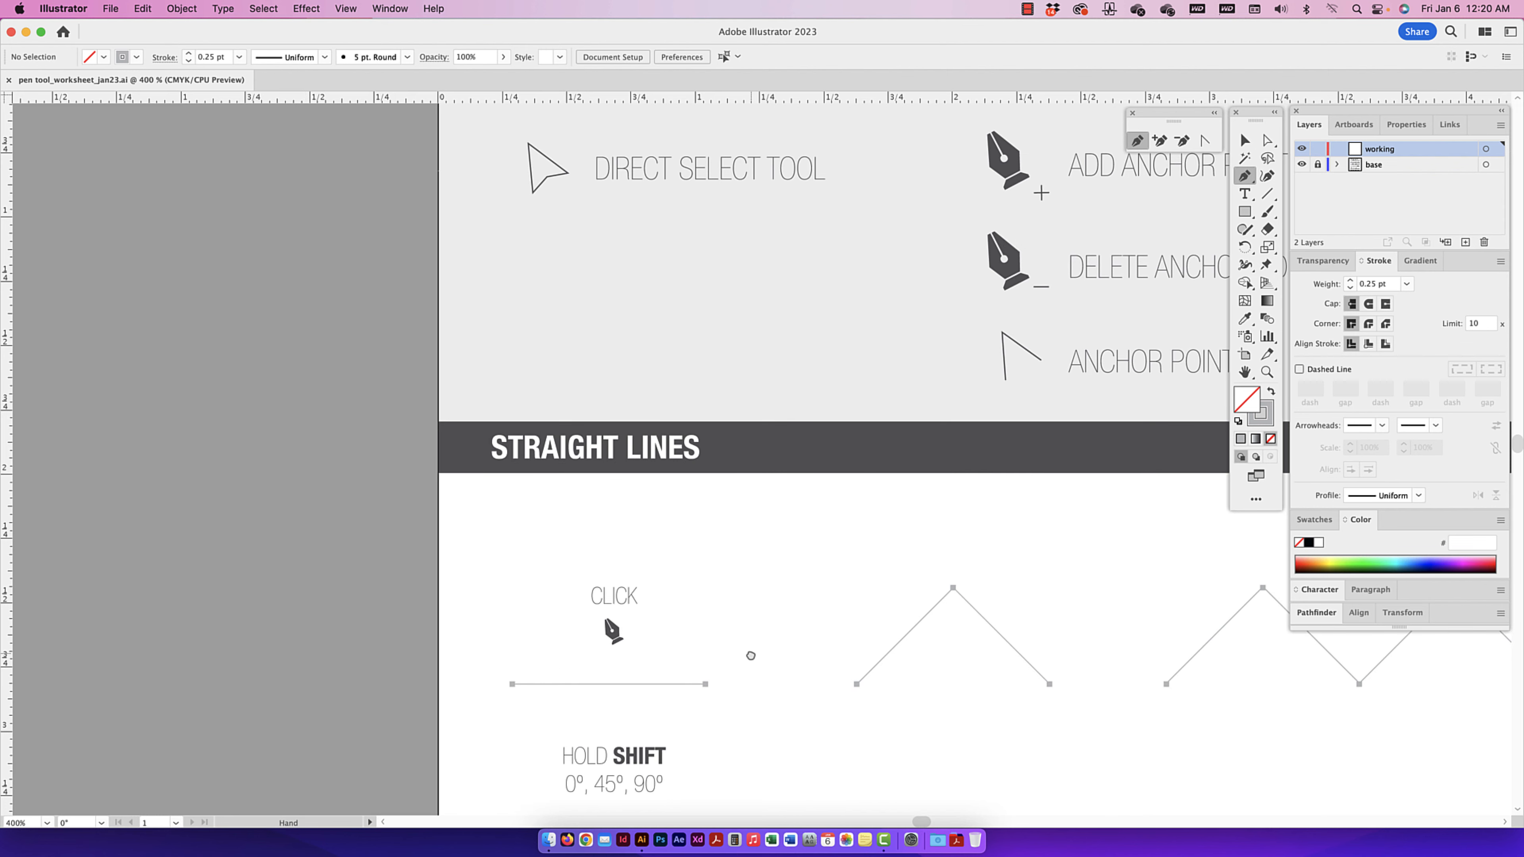
pyautogui.moveTo(751, 656); pyautogui.dragTo(559, 367)
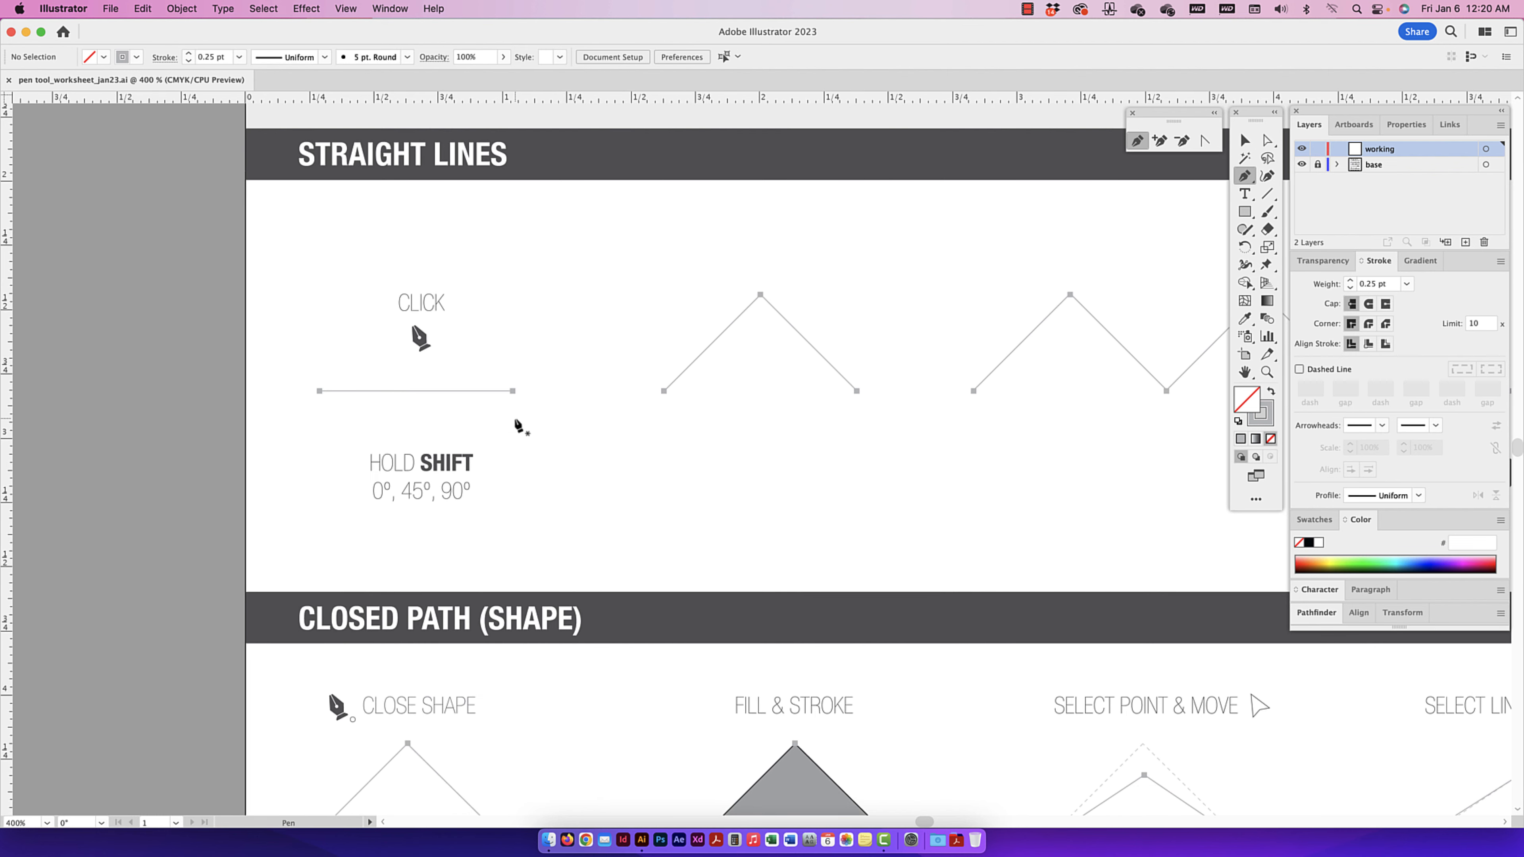
pyautogui.click(313, 362)
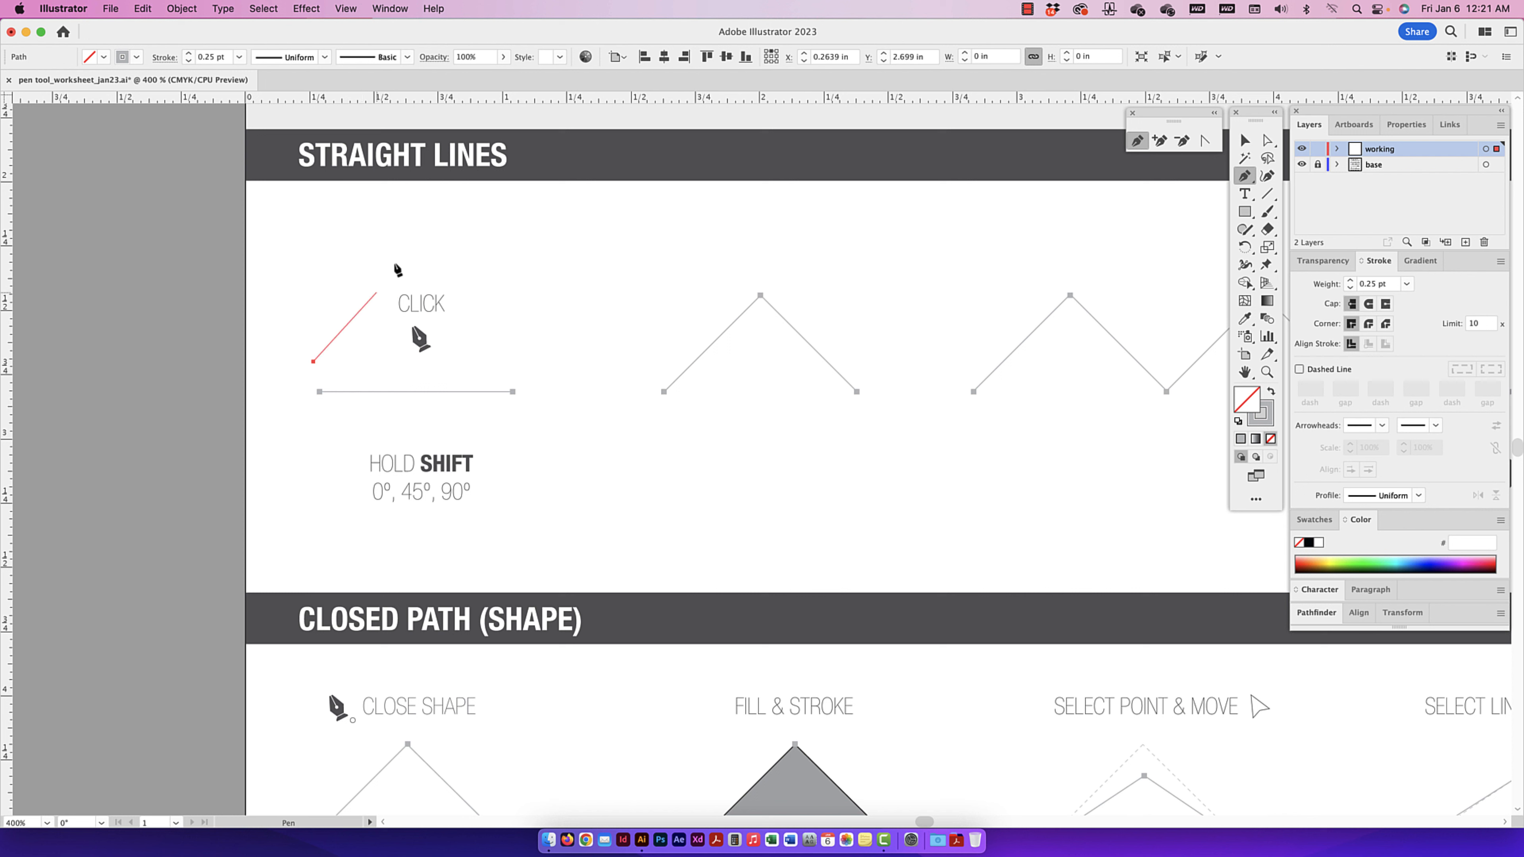
pyautogui.click(437, 204)
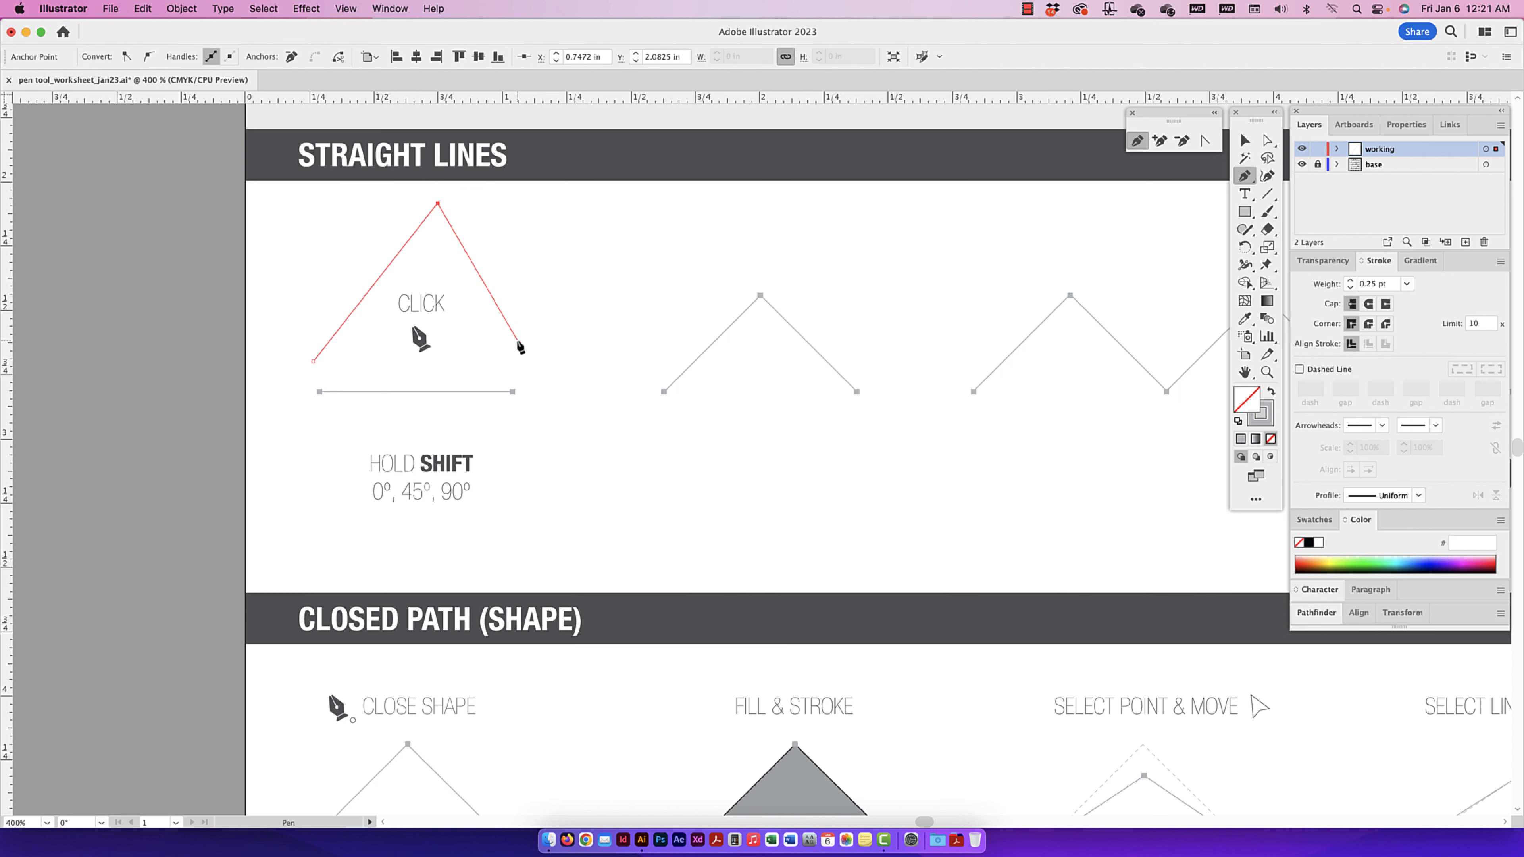
pyautogui.press('super+z')
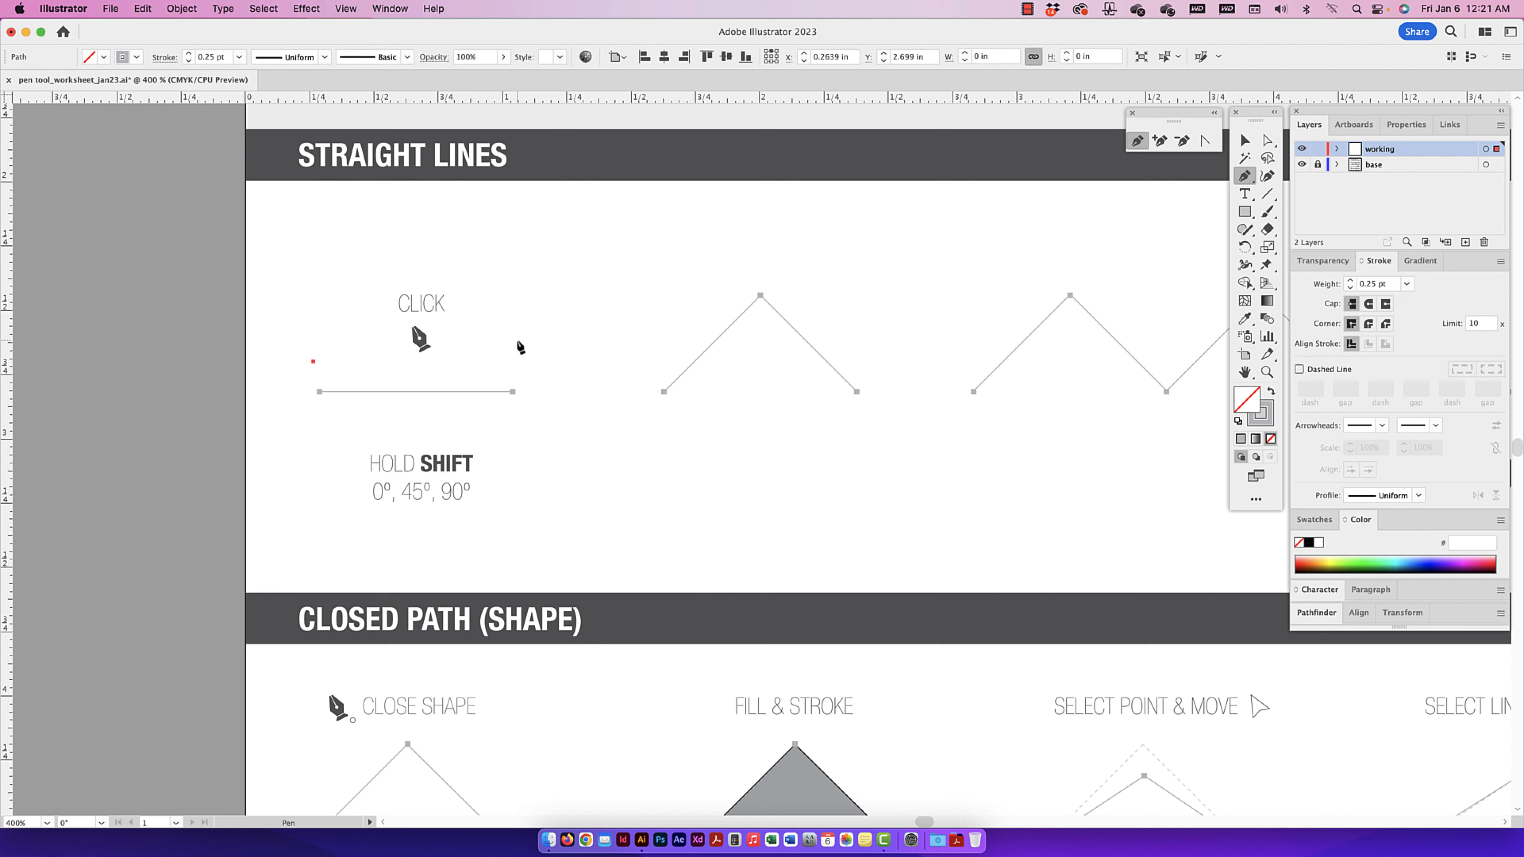
pyautogui.press('super+z')
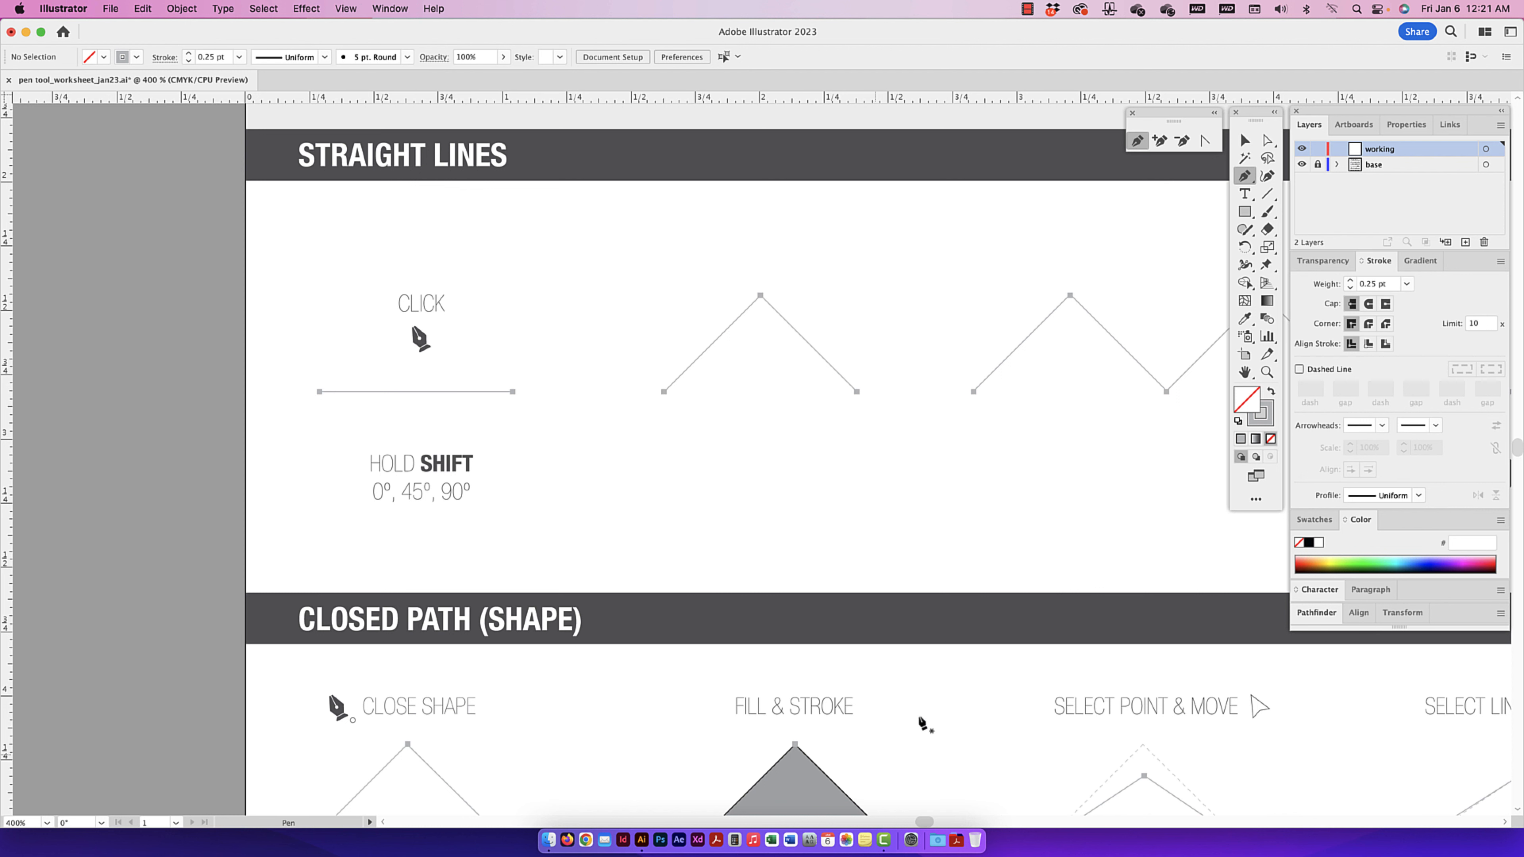
# - Try tracing the first example's horizontal line with two Pen tool anchor points and end the path
pyautogui.click(319, 392)
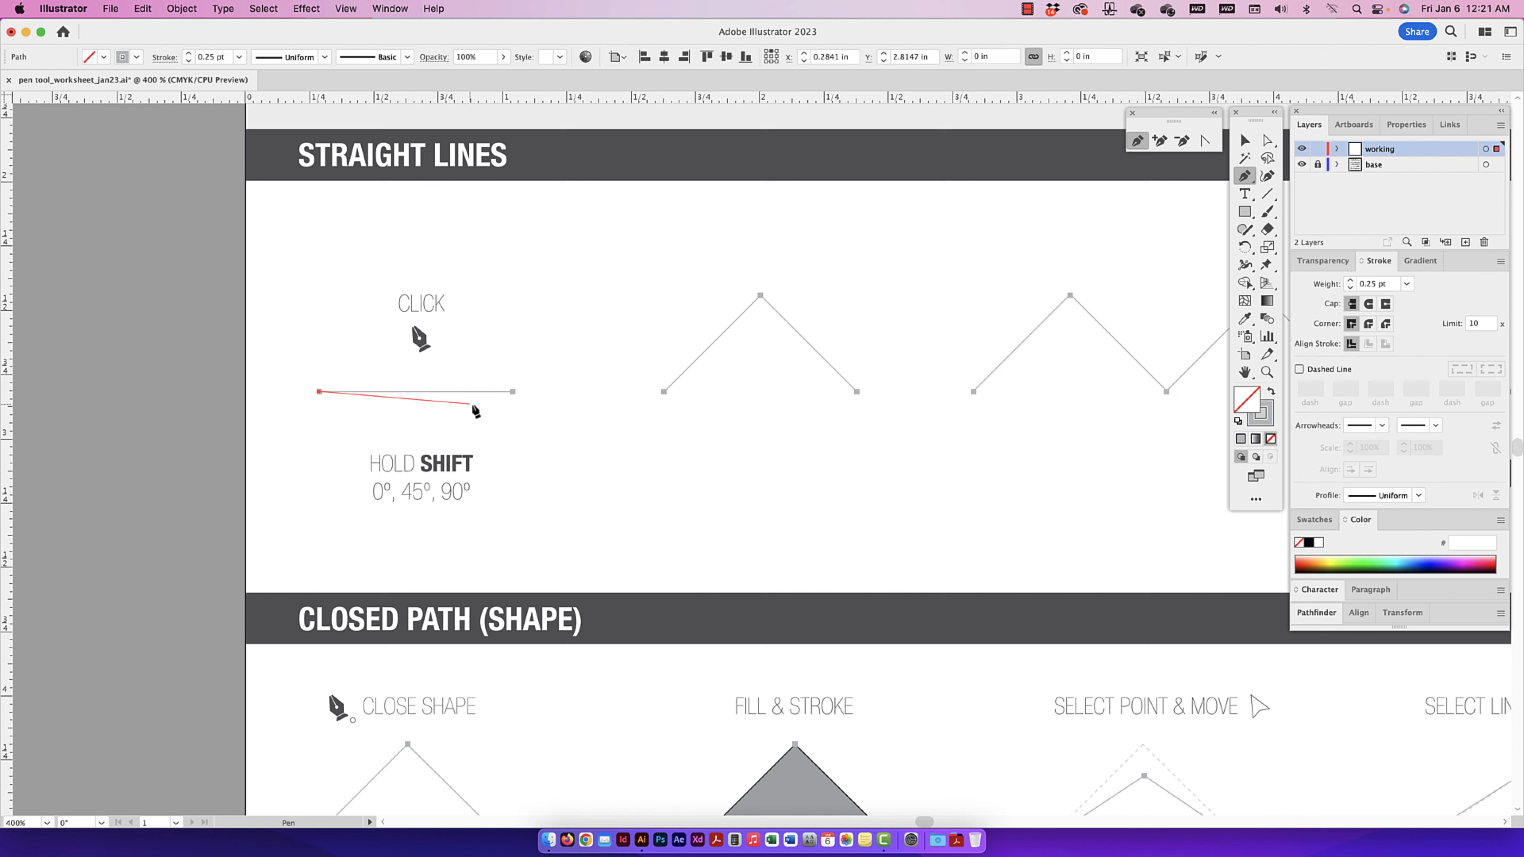
pyautogui.click(512, 391)
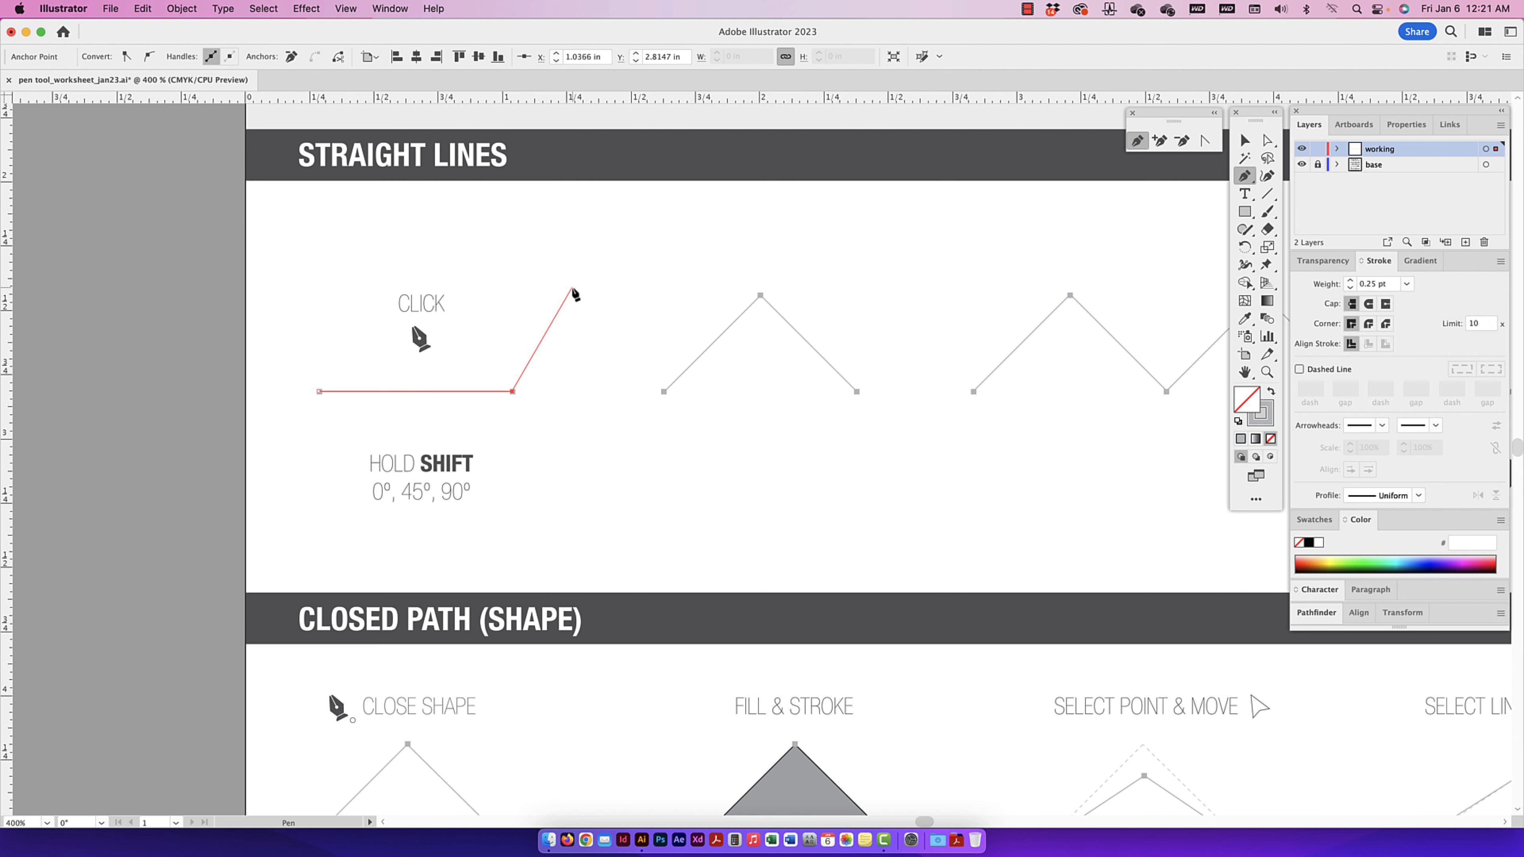
pyautogui.press('Escape')
pyautogui.keyDown('super'); pyautogui.click(611, 351); pyautogui.keyUp('super')
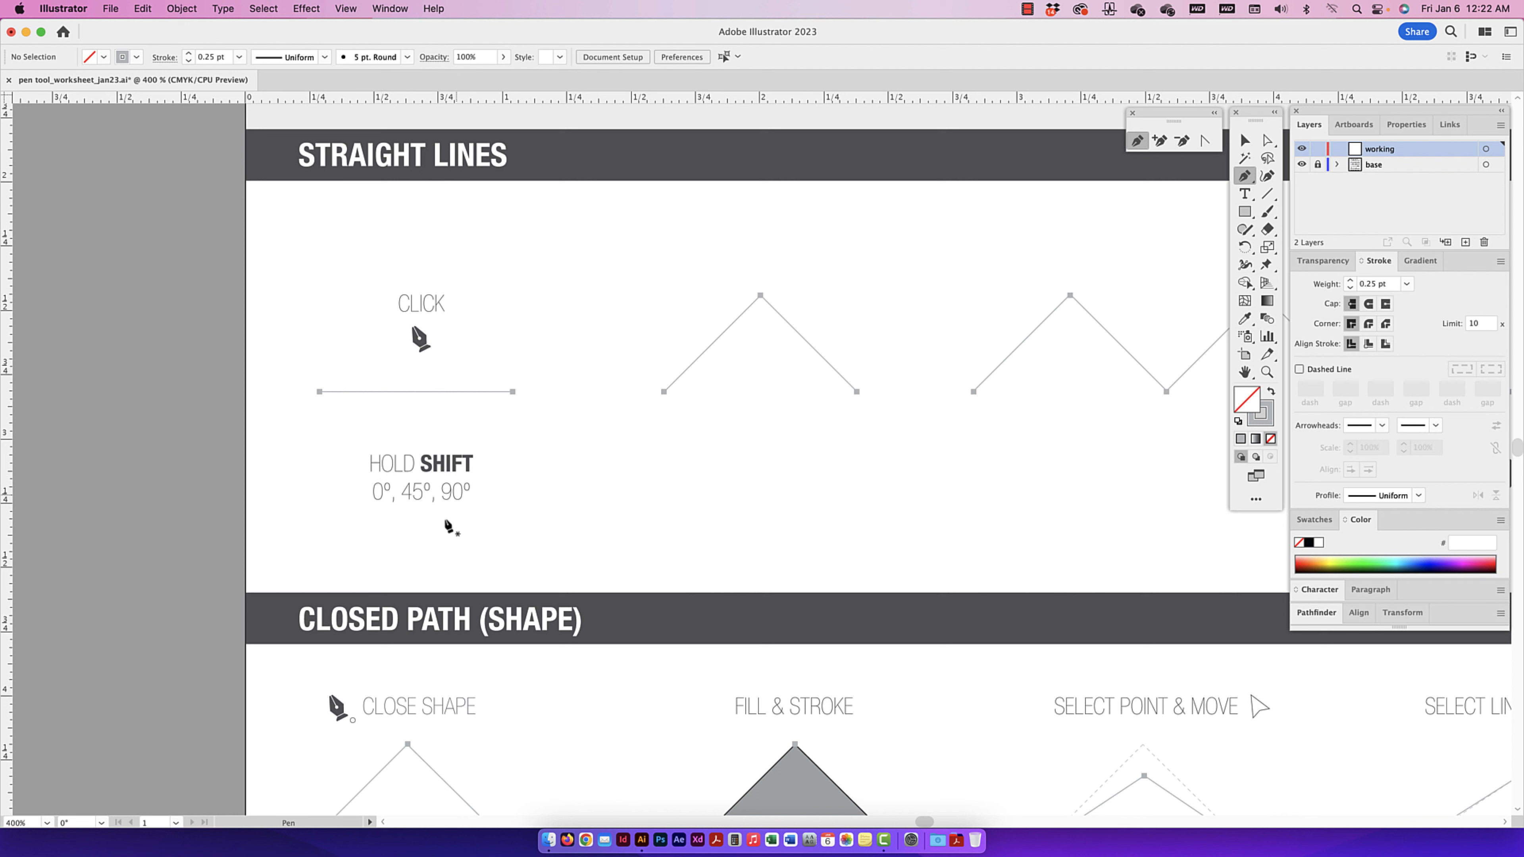
# - Trace the horizontal line of the first example with one Pen segment constrained to 0° and finish the open path
pyautogui.click(319, 392)
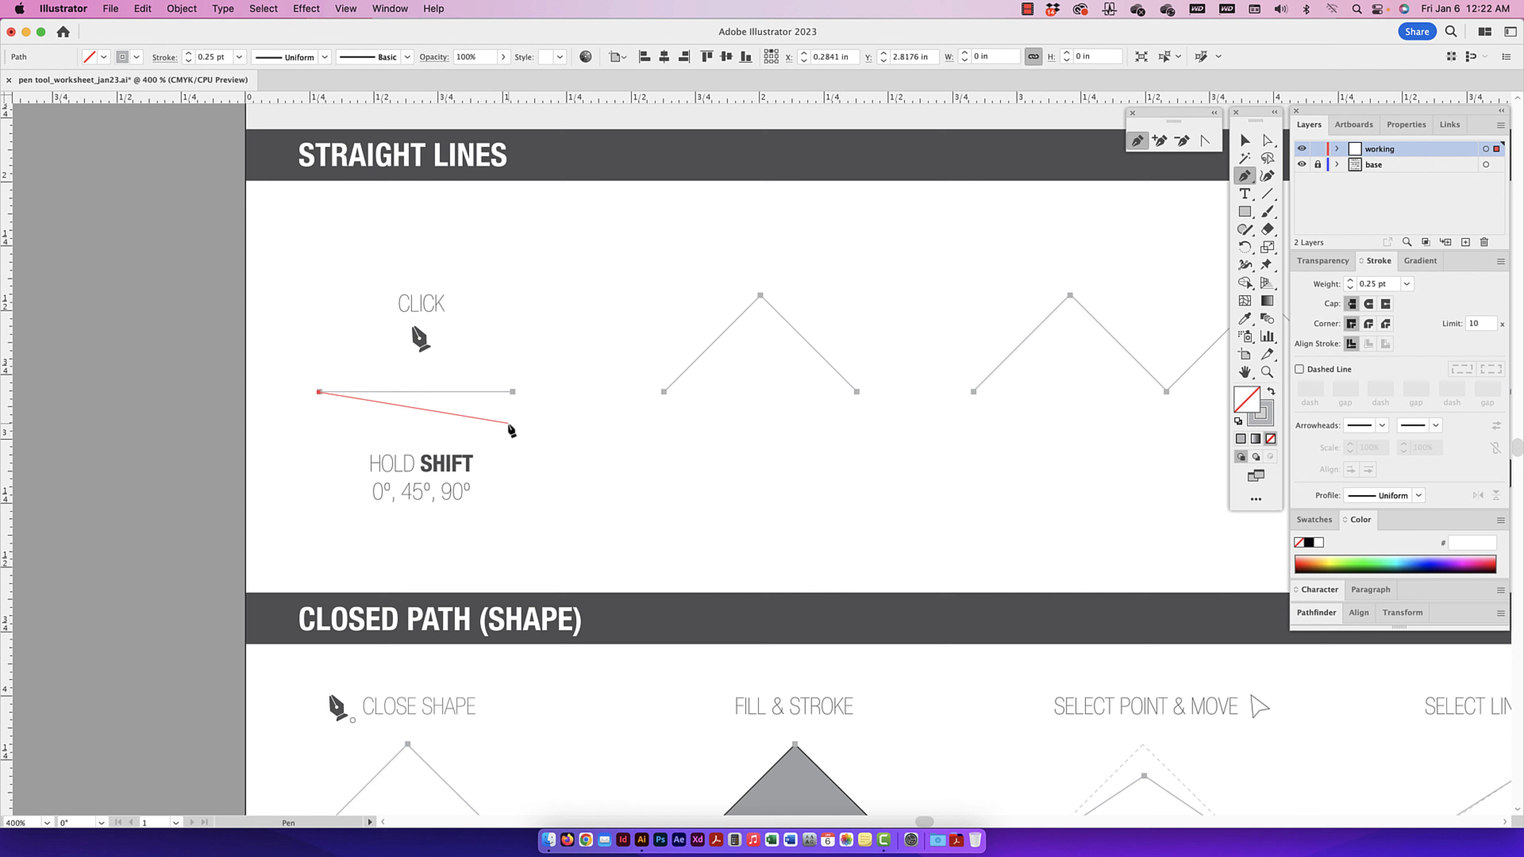
pyautogui.press('shift')
pyautogui.keyDown('shift'); pyautogui.click(510, 458); pyautogui.keyUp('shift')
pyautogui.click(512, 392)
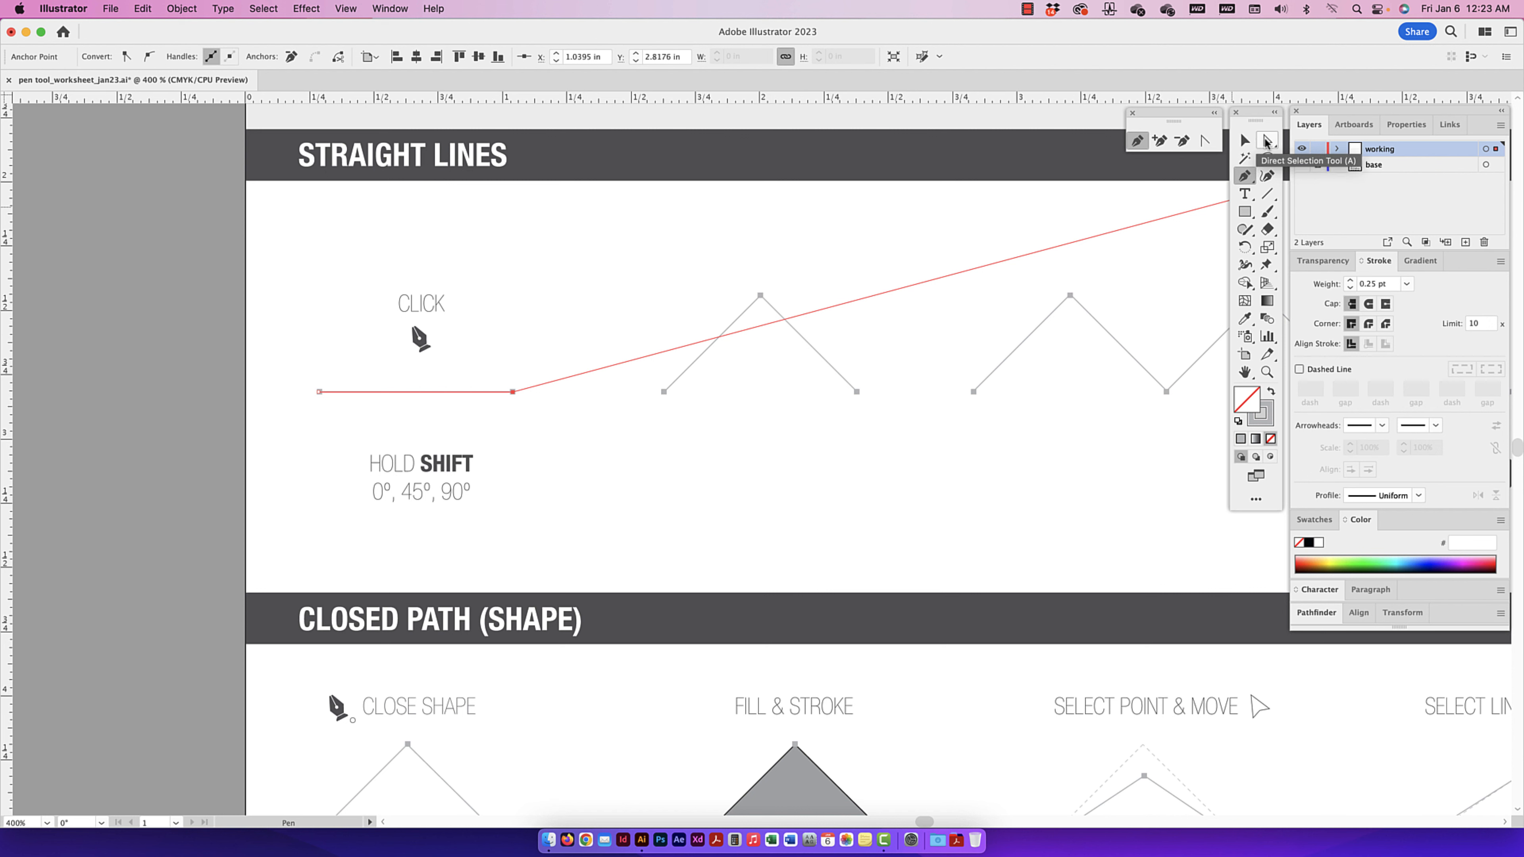
pyautogui.press('v')
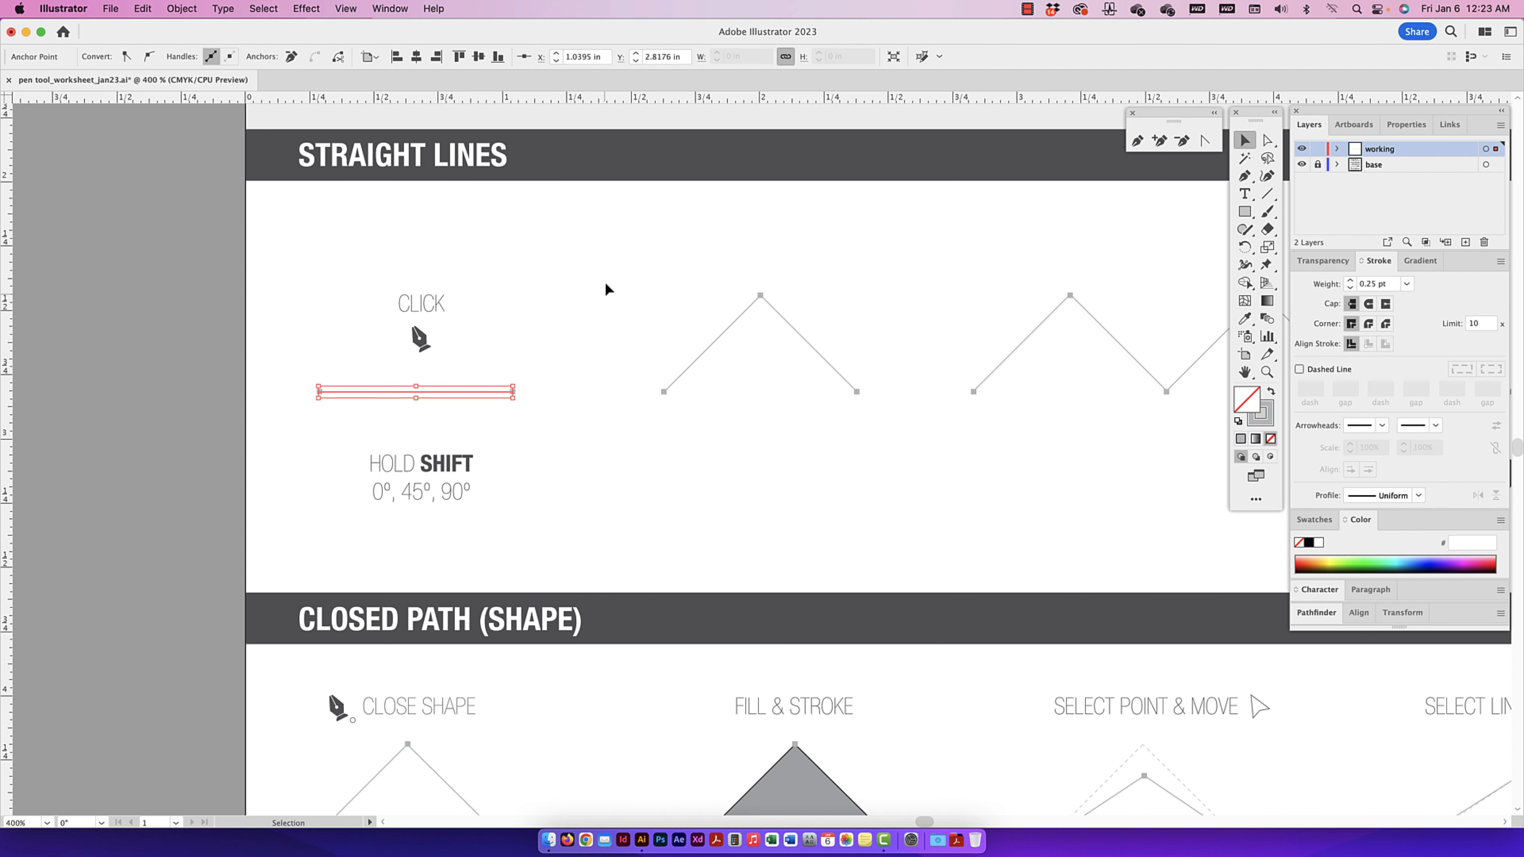
pyautogui.press('a')
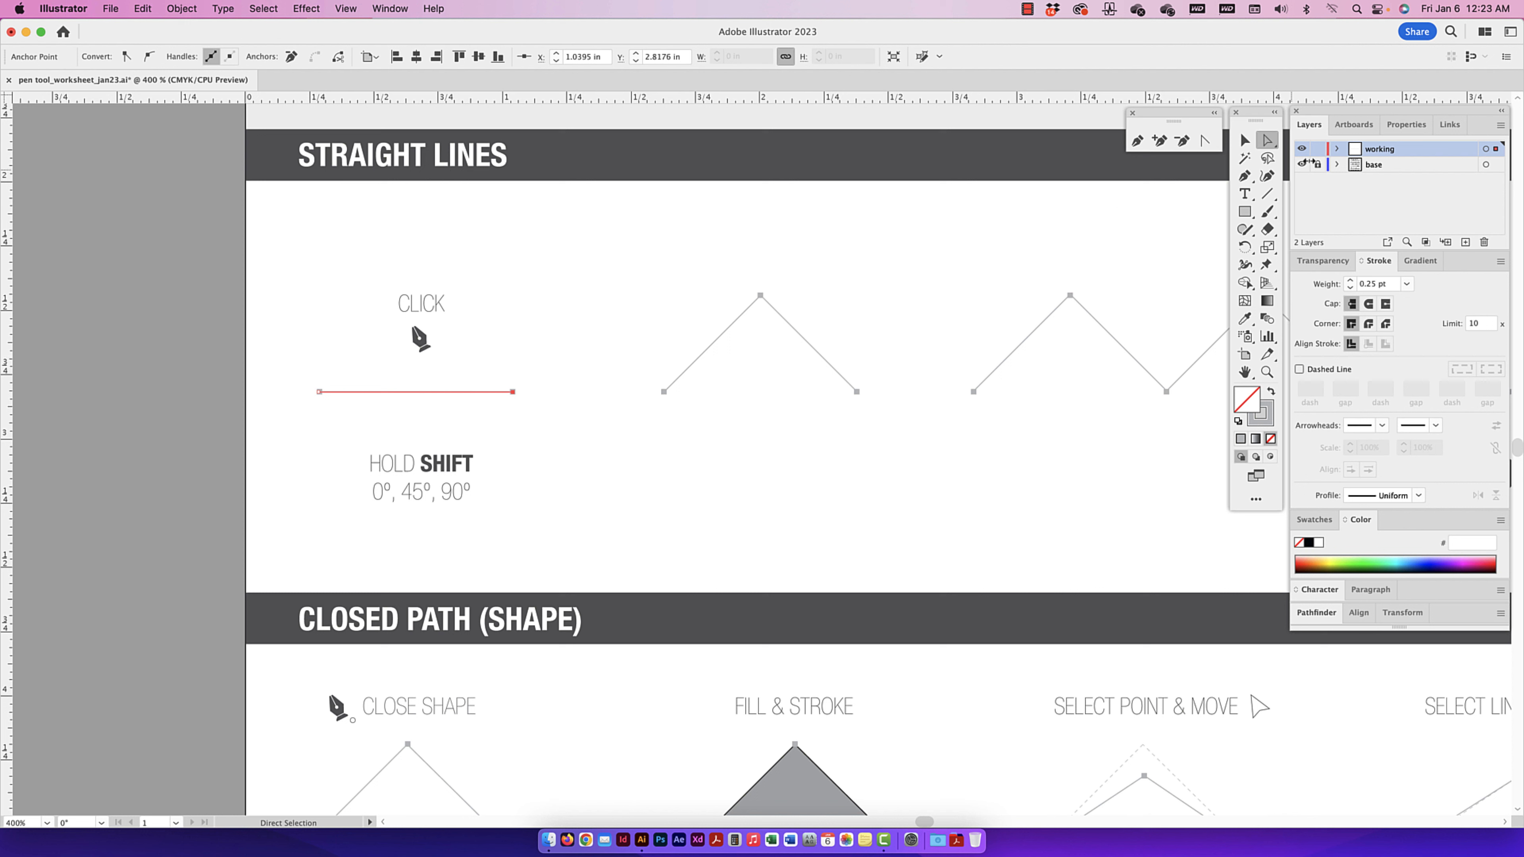
# - Trace the single-peak example with the Pen tool as two diagonal segments through its three anchor points, and deselect everything
pyautogui.press('p')
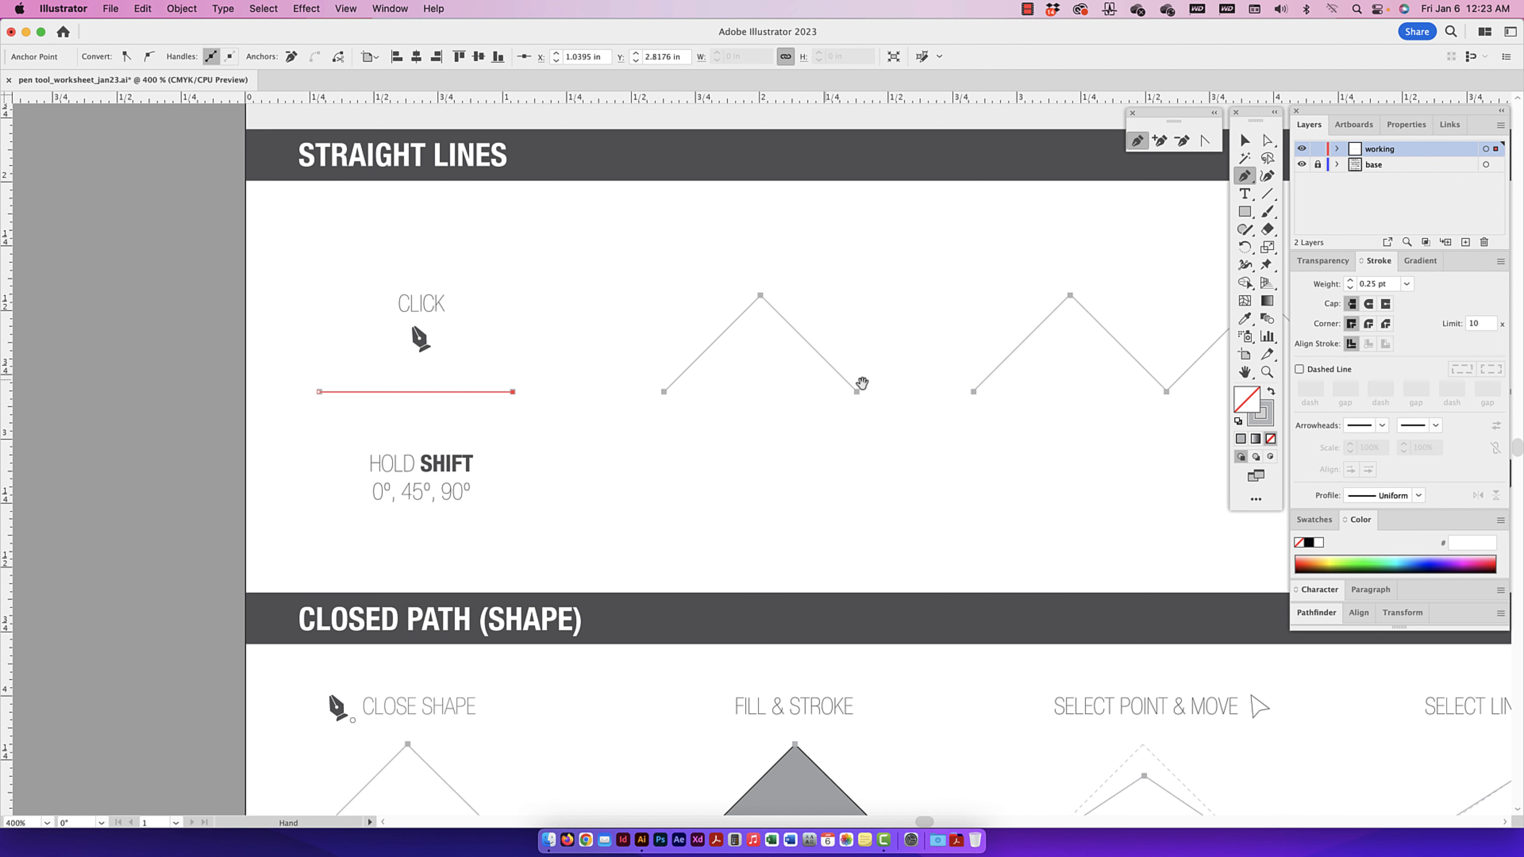
pyautogui.hscroll(5, 857, 384)
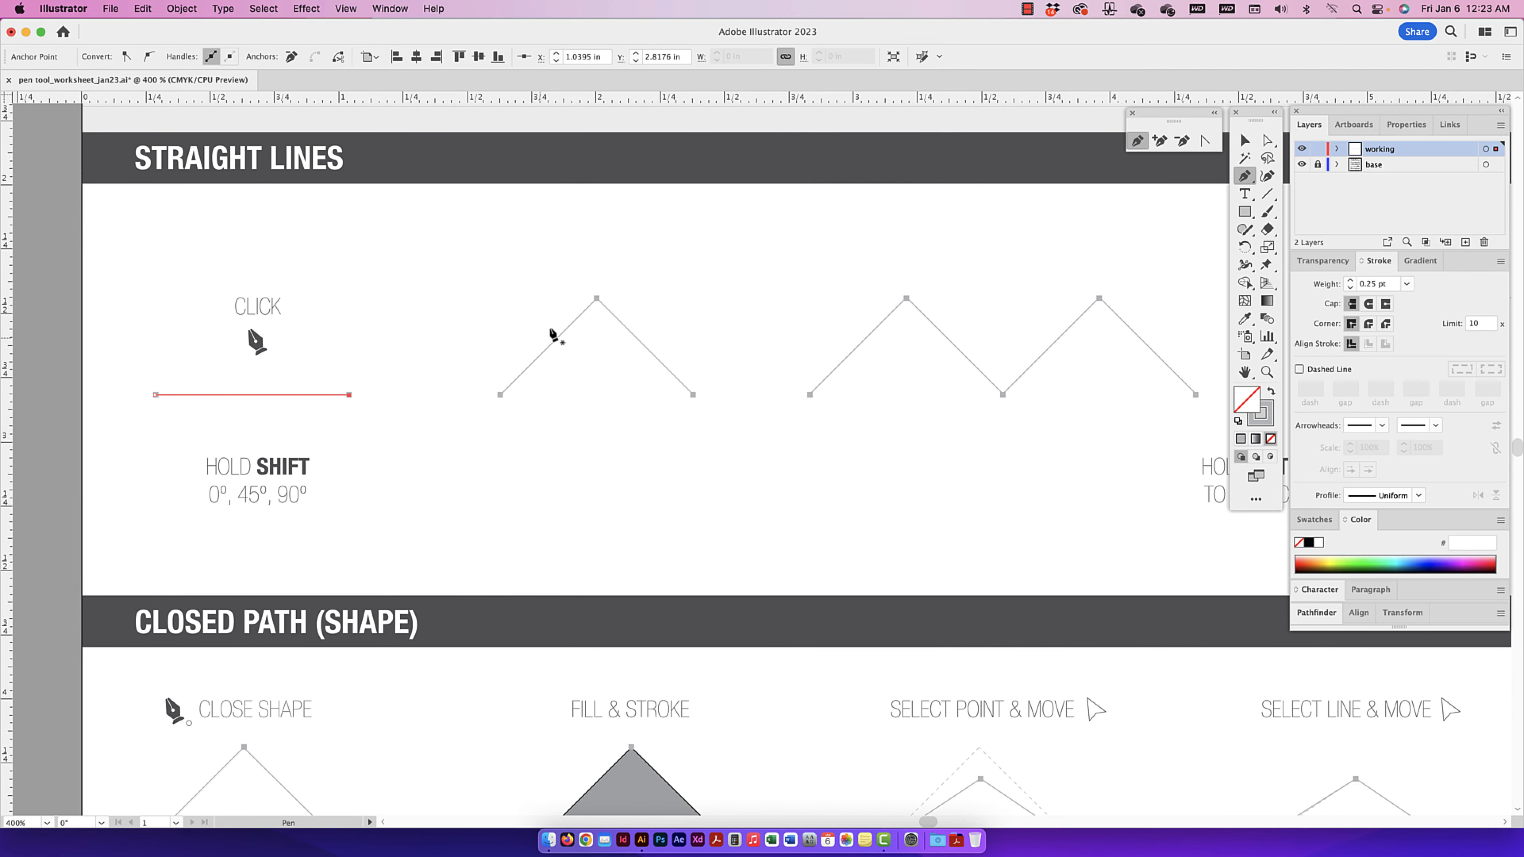
pyautogui.click(500, 394)
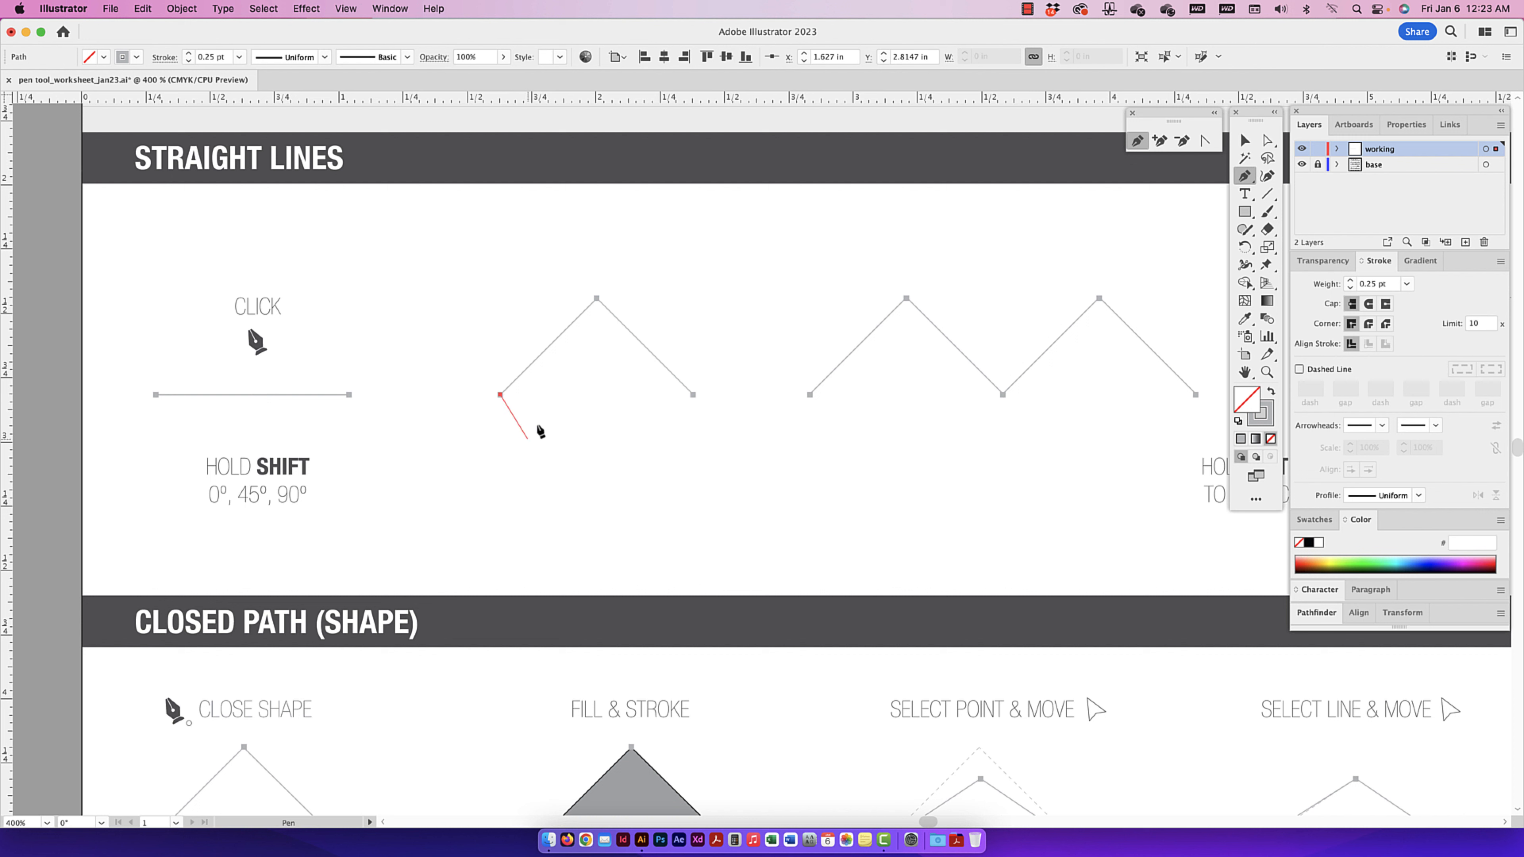
pyautogui.click(596, 299)
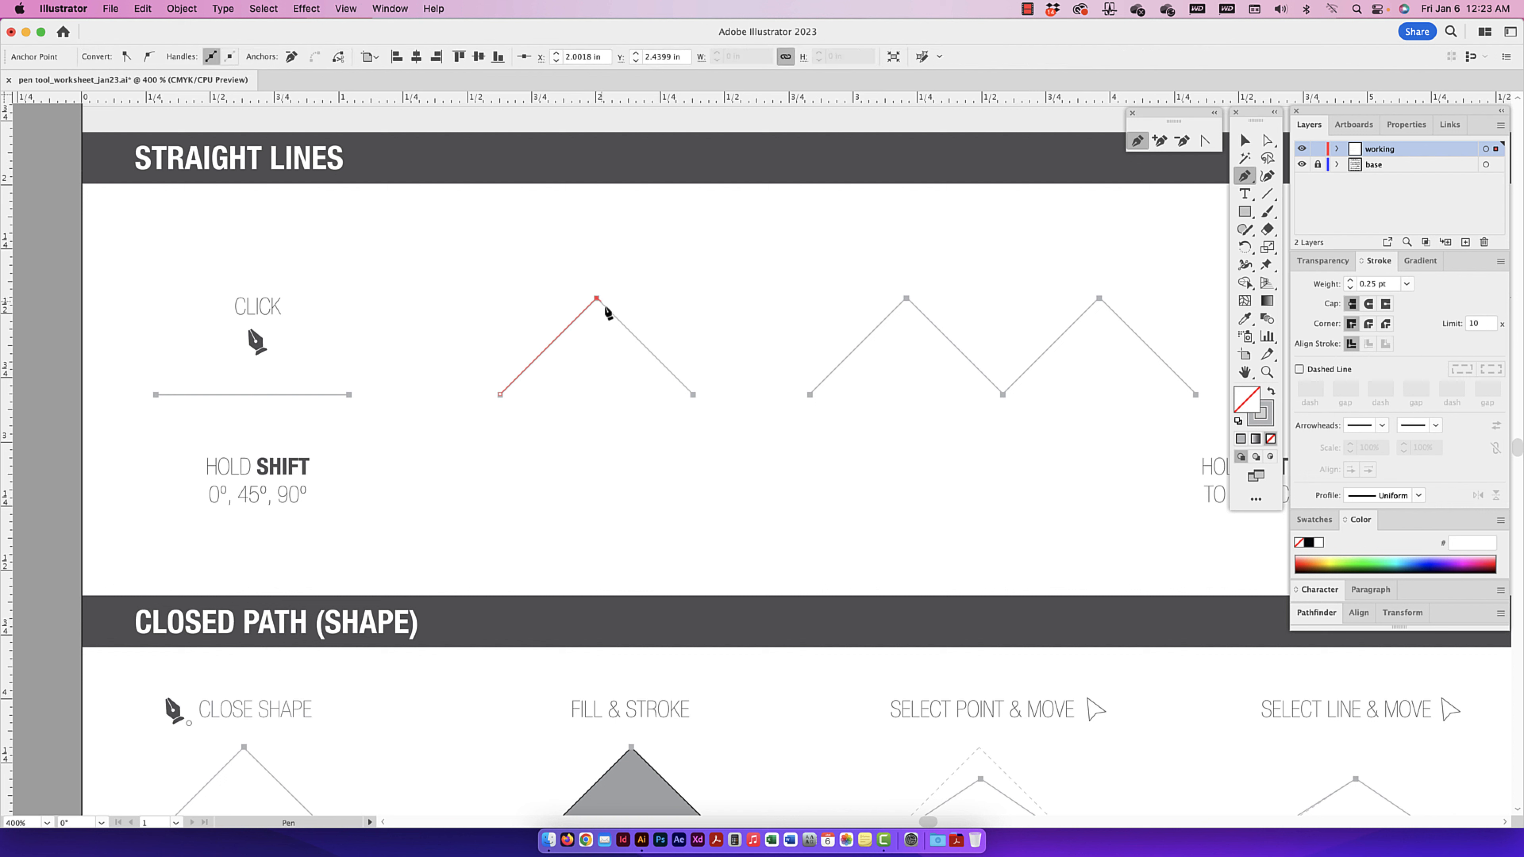
pyautogui.click(694, 395)
pyautogui.press('Escape')
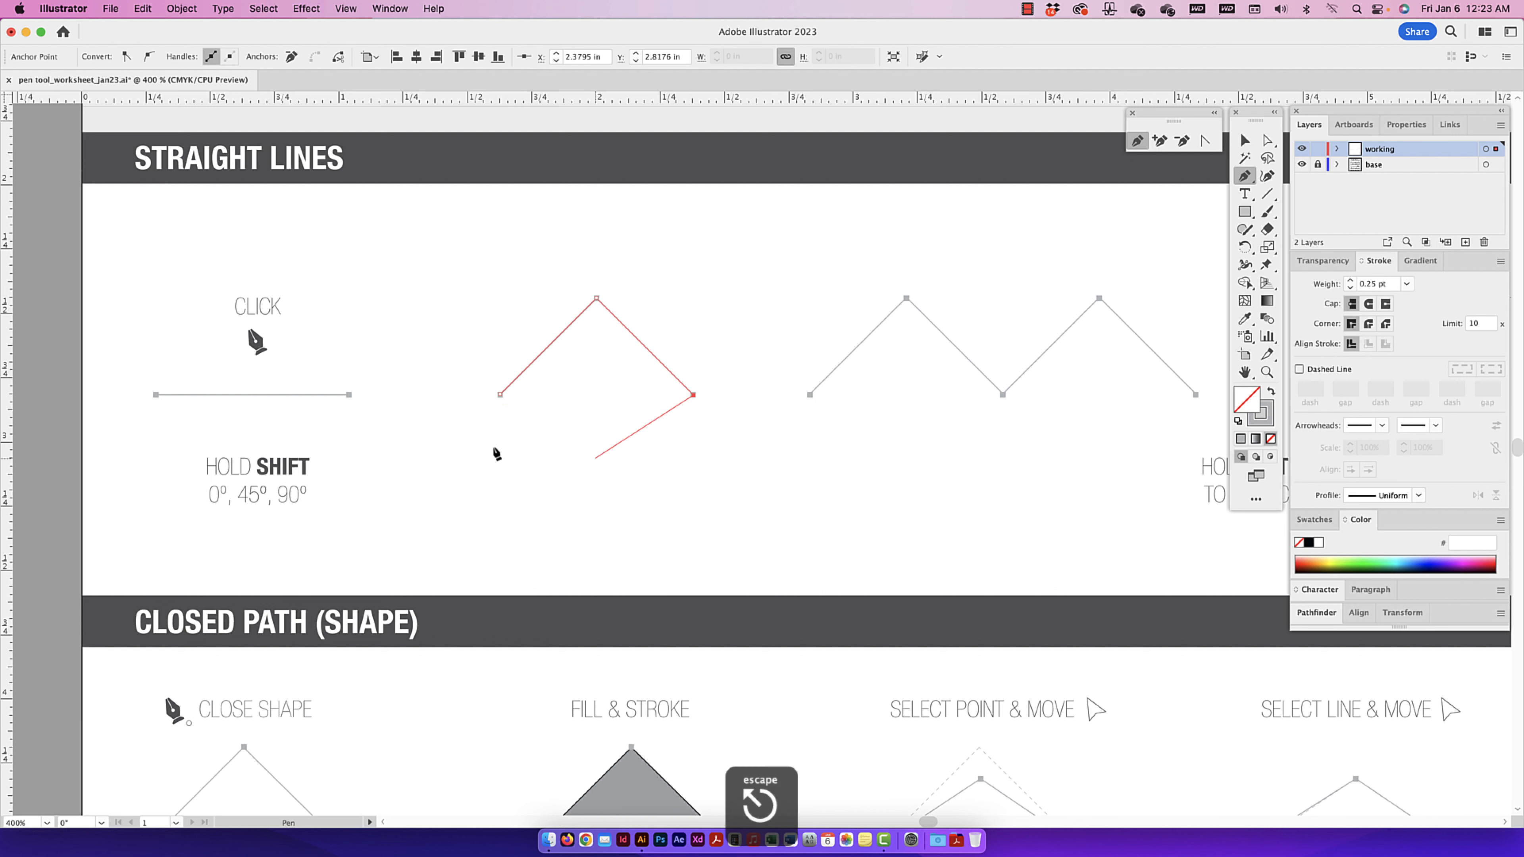
pyautogui.click(1245, 140)
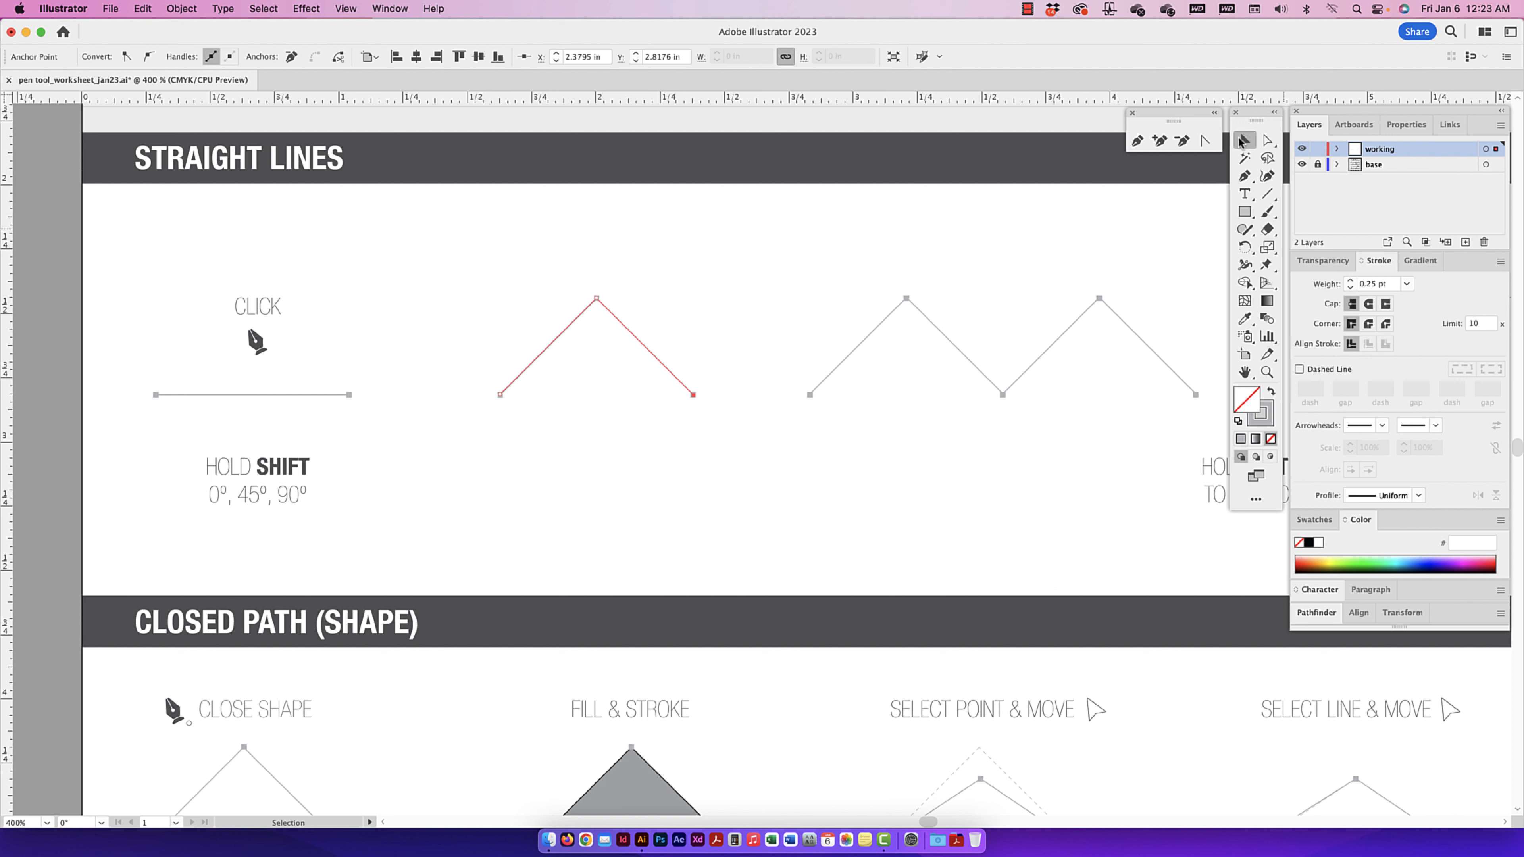
pyautogui.click(547, 346)
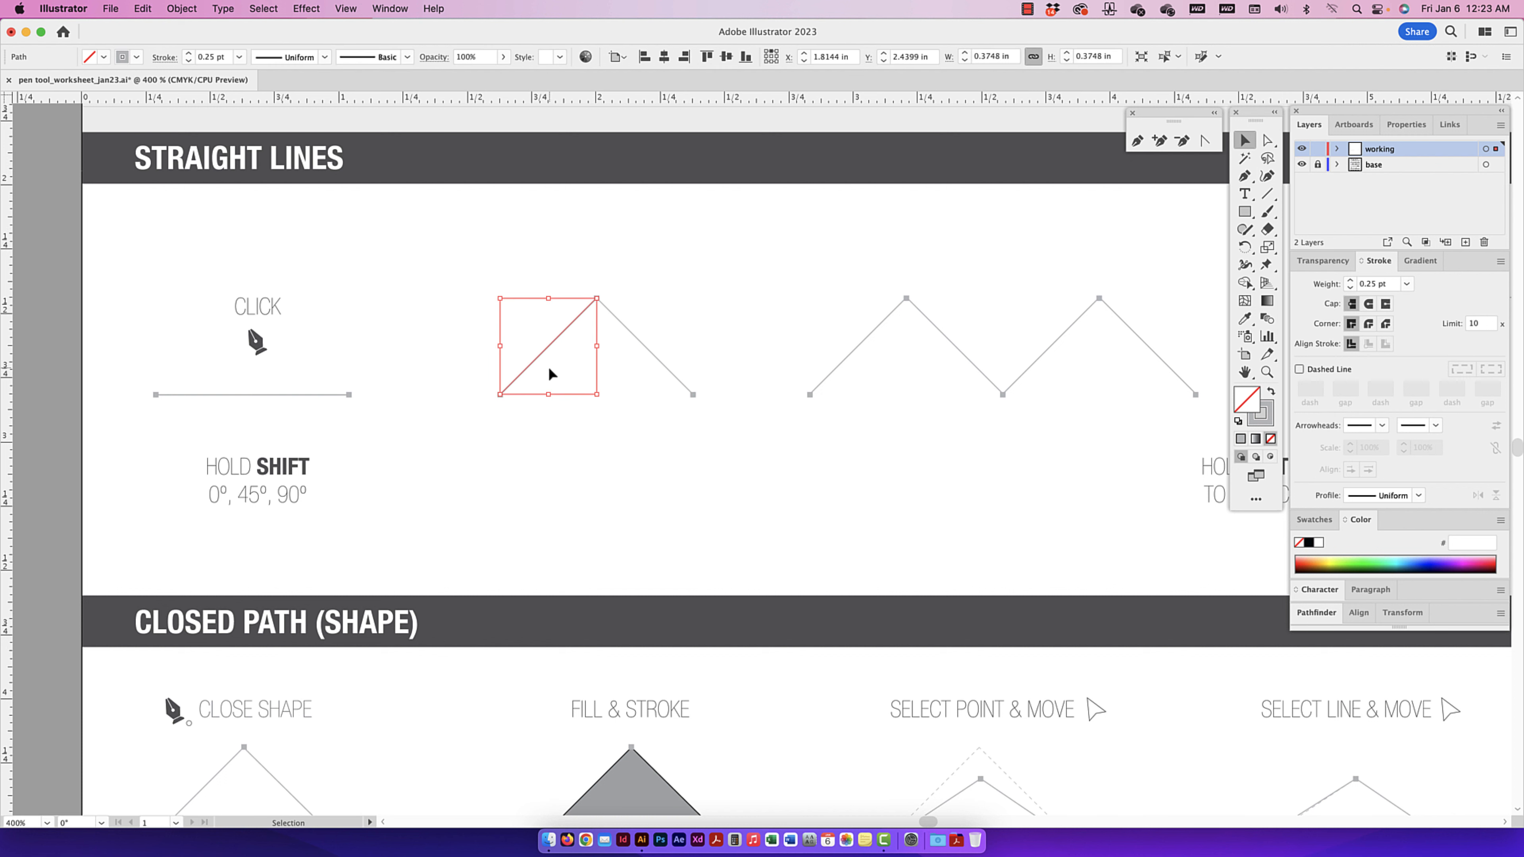
pyautogui.click(549, 369)
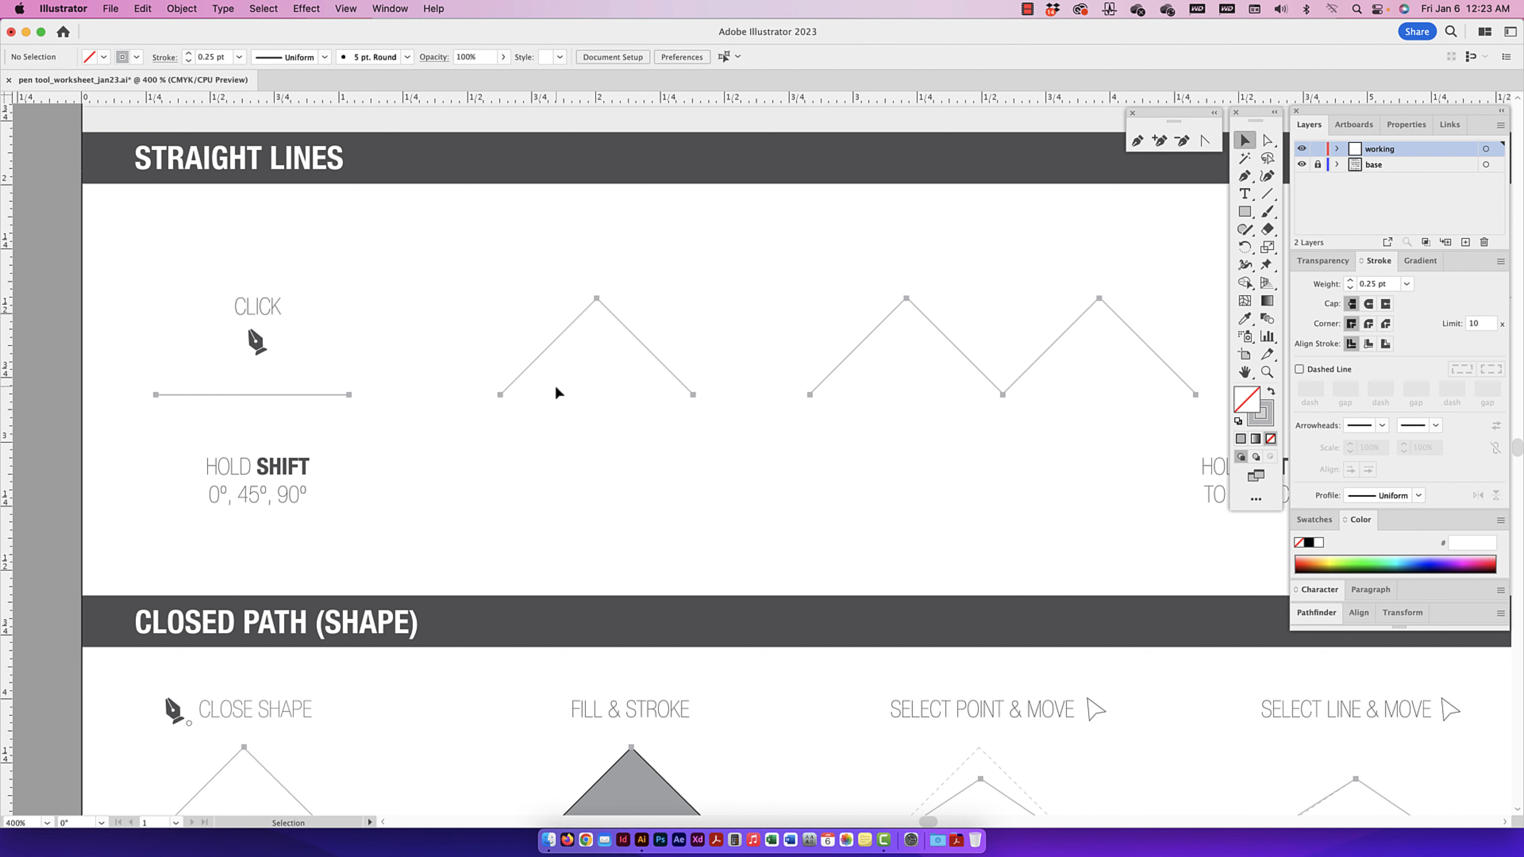
# - With nothing selected, set the stroke color for new paths to black
pyautogui.click(1264, 412)
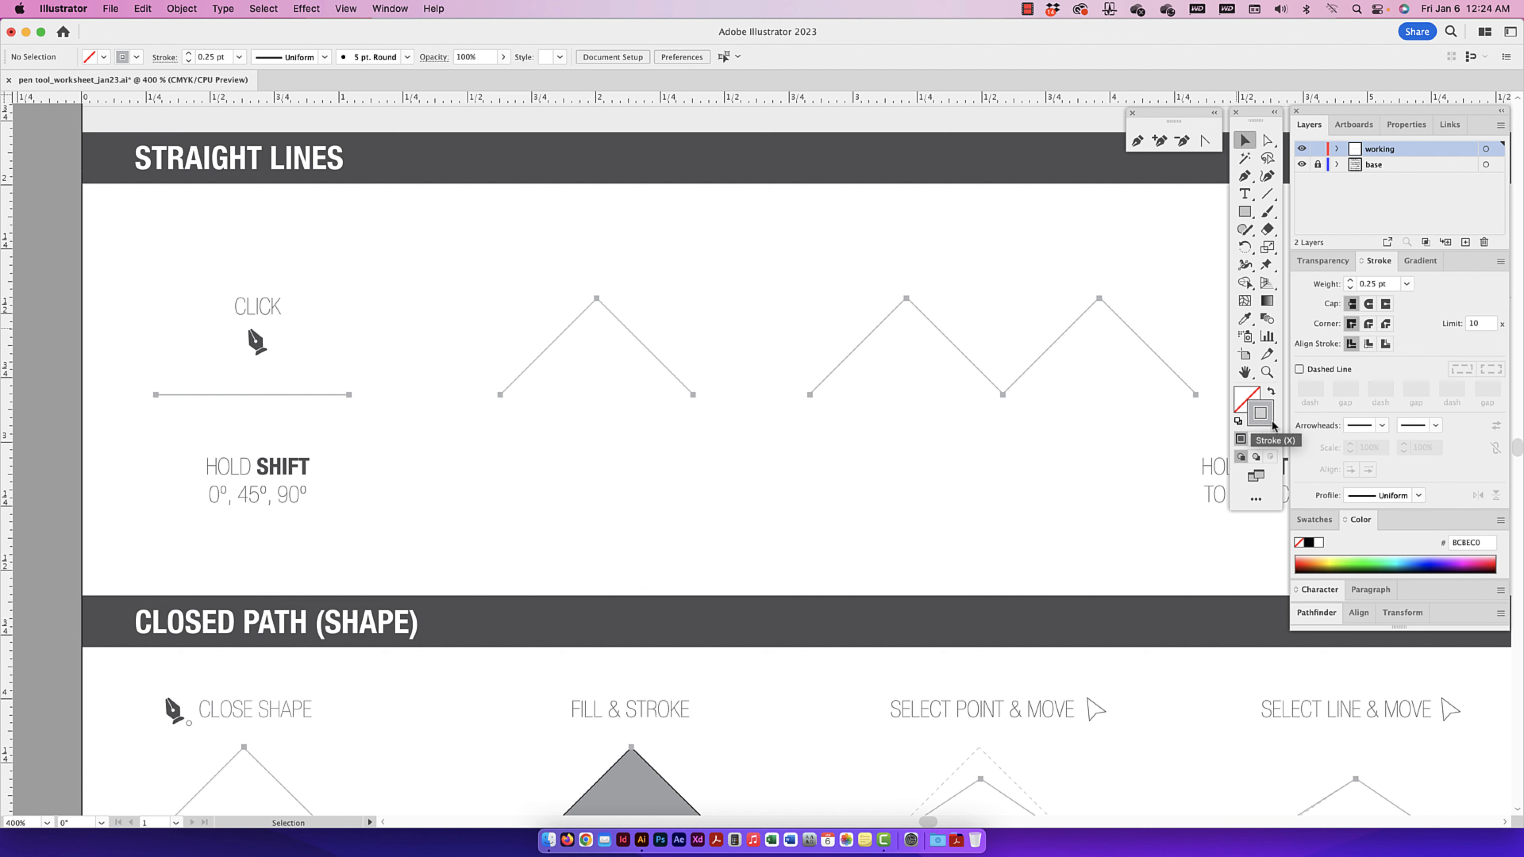
pyautogui.click(1242, 396)
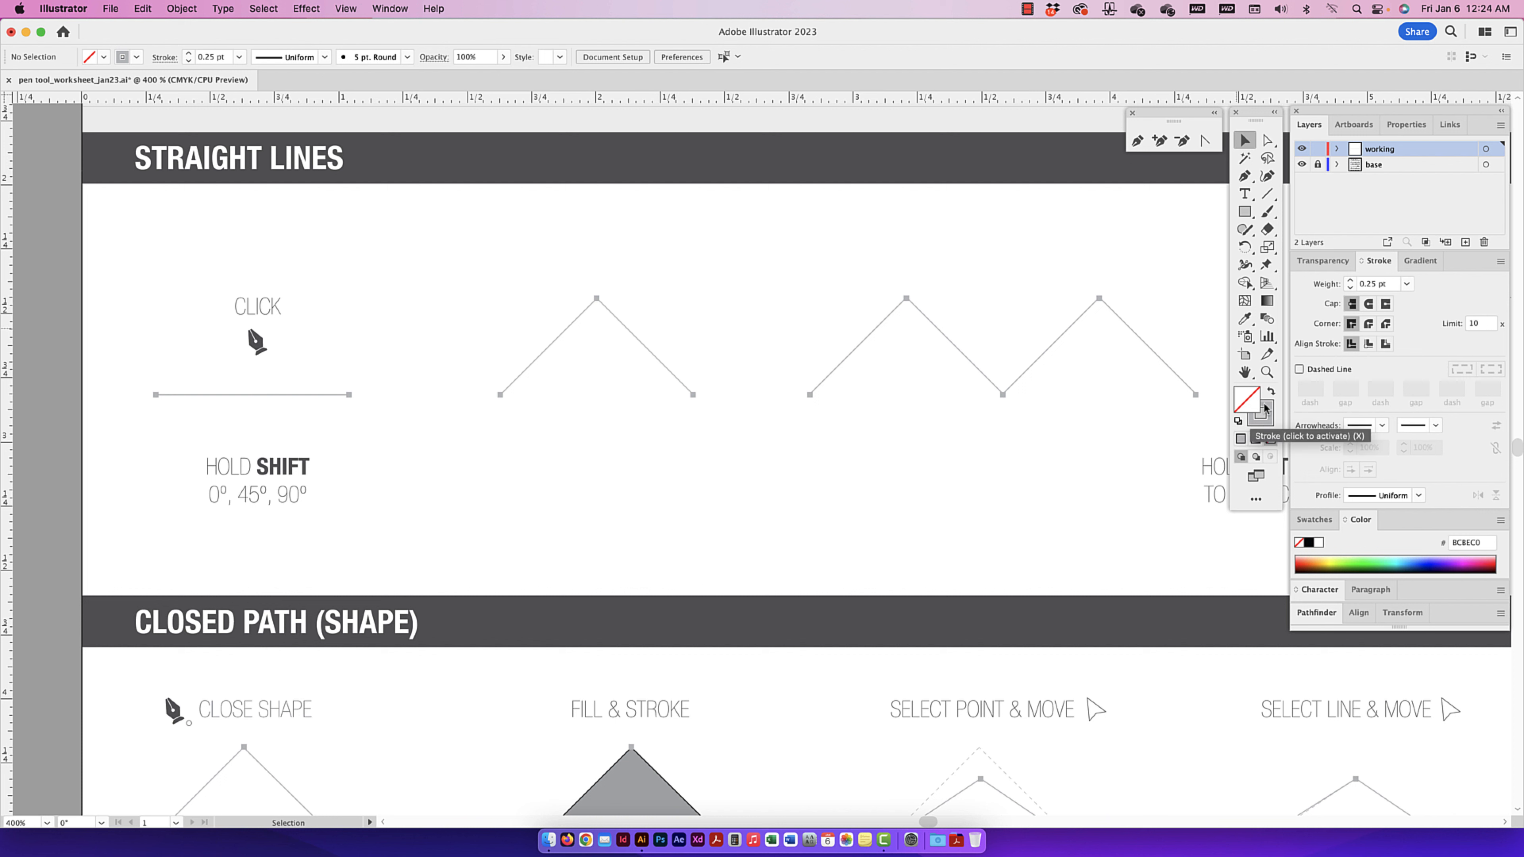
pyautogui.click(1265, 417)
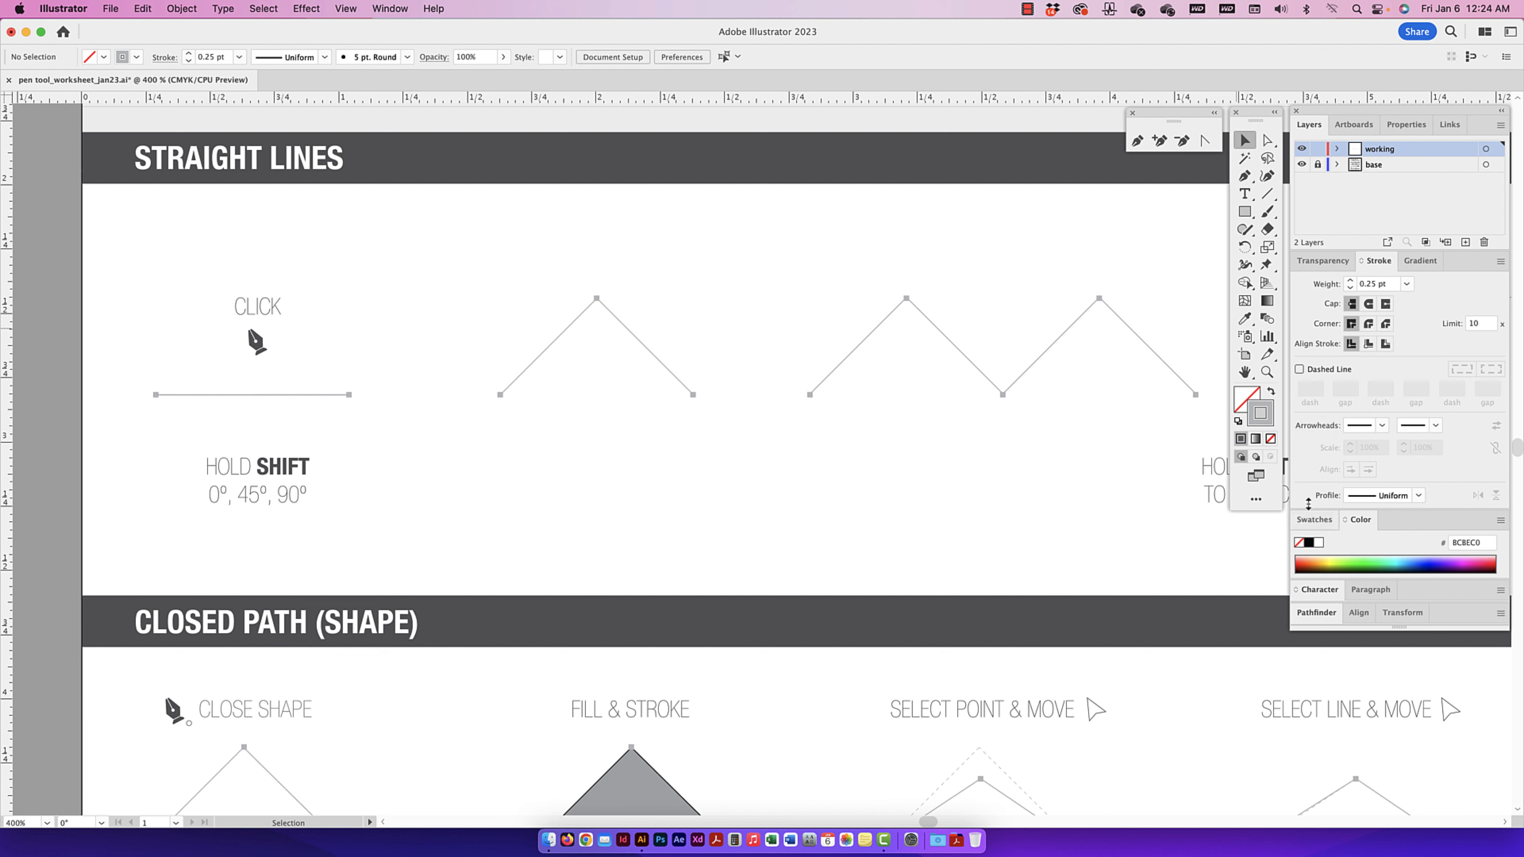
pyautogui.click(1308, 543)
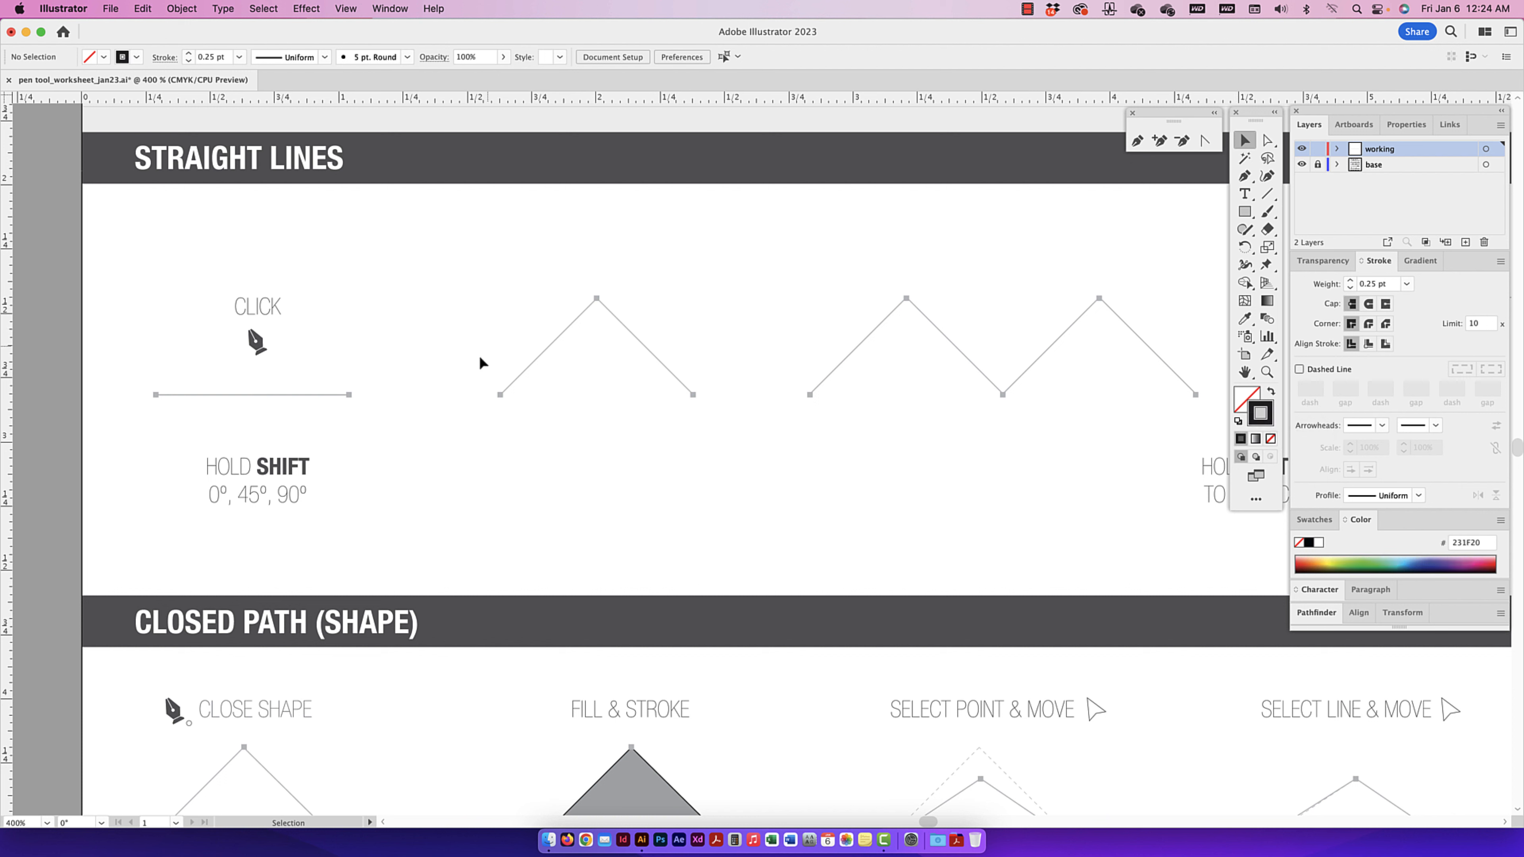
# - Set the fill color for new paths to white and make the stroke the active attribute again
pyautogui.click(1257, 394)
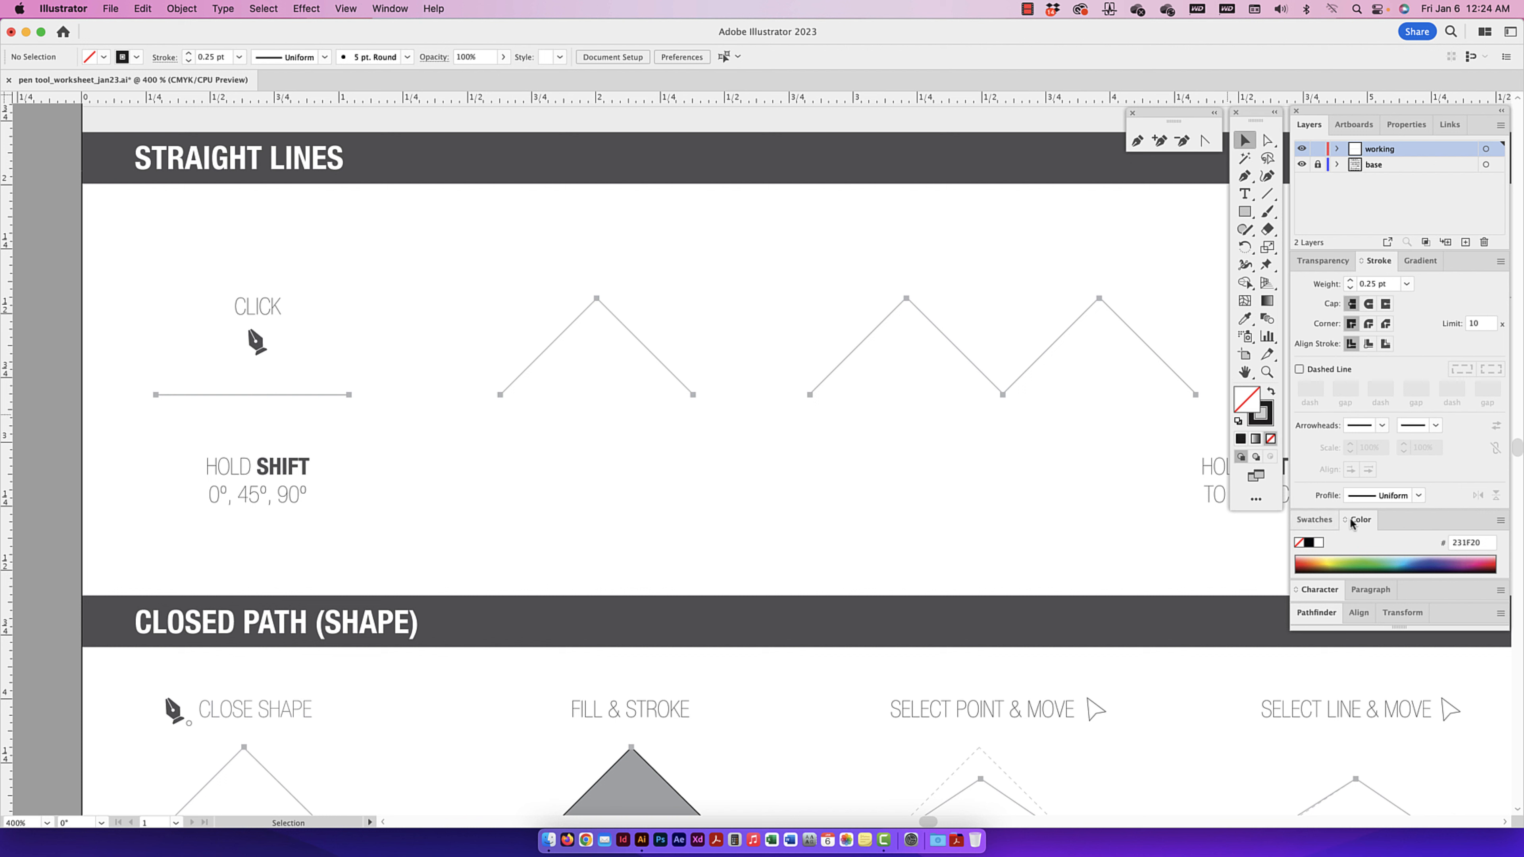
pyautogui.click(1313, 521)
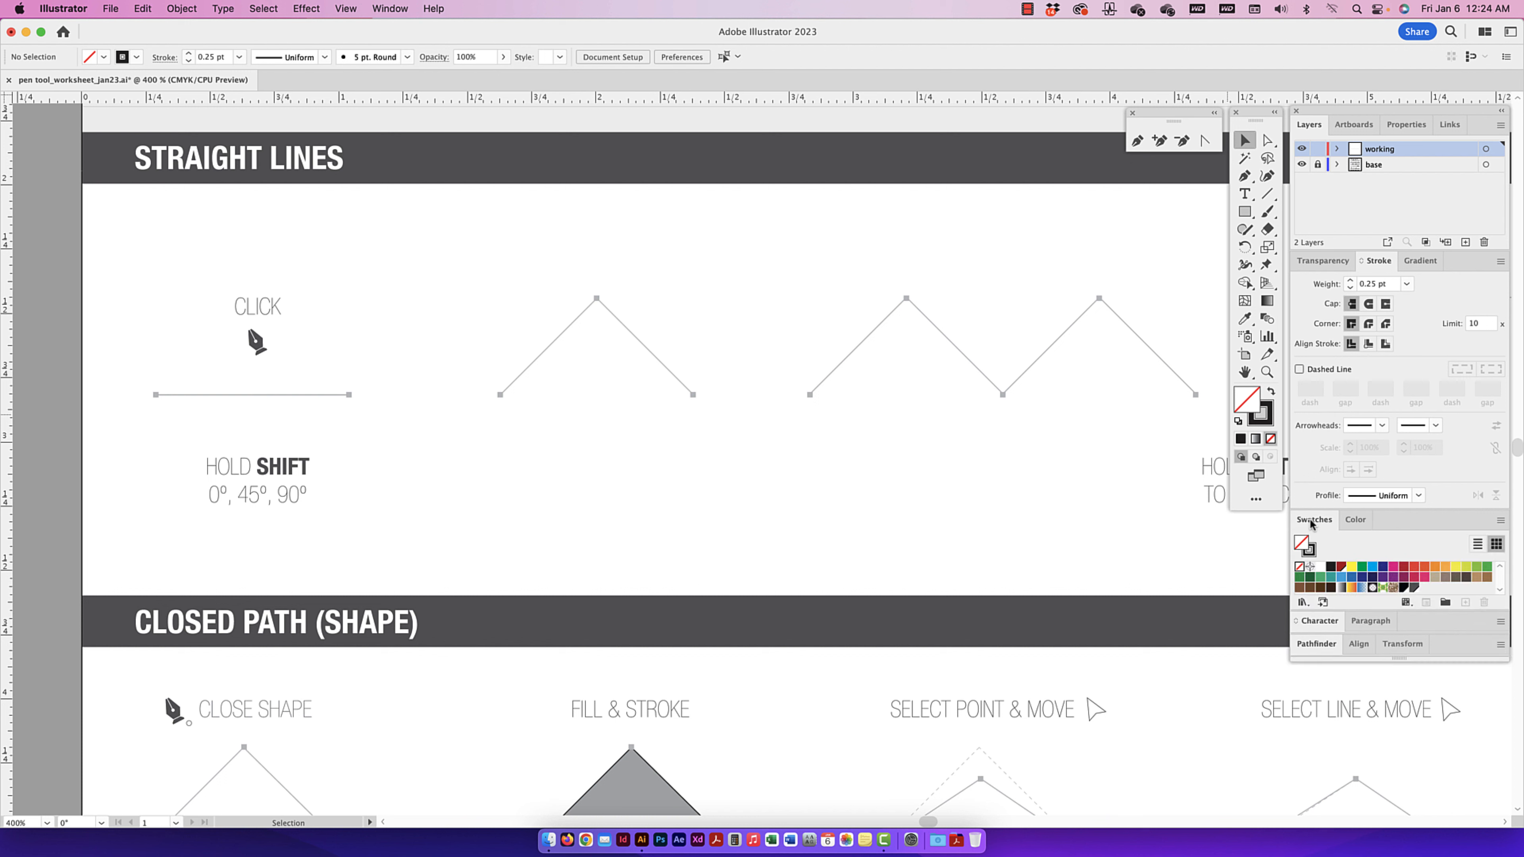
pyautogui.click(1355, 520)
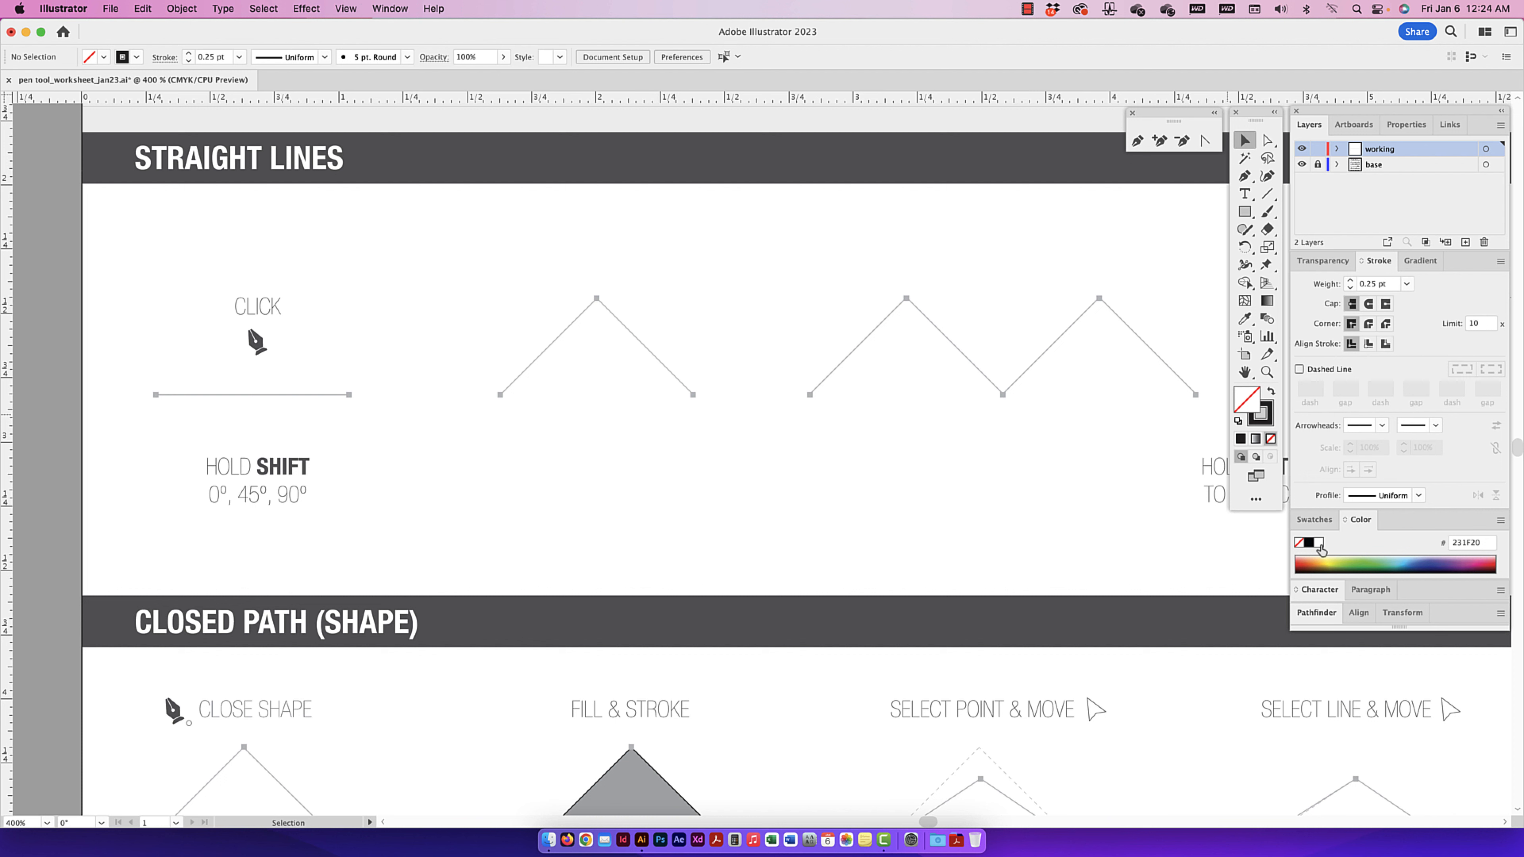
pyautogui.click(1319, 543)
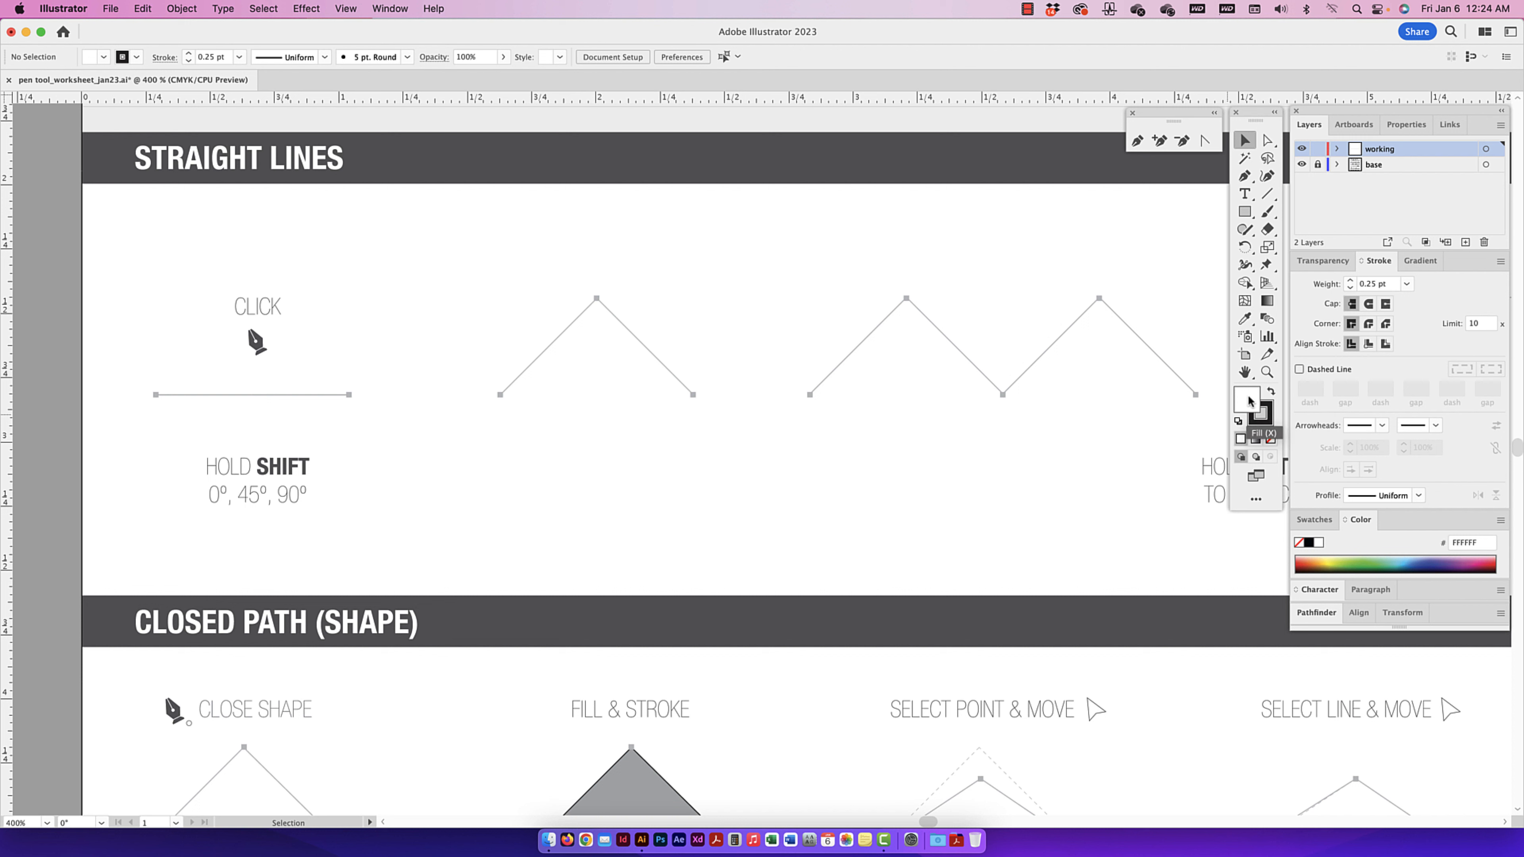
pyautogui.click(1252, 416)
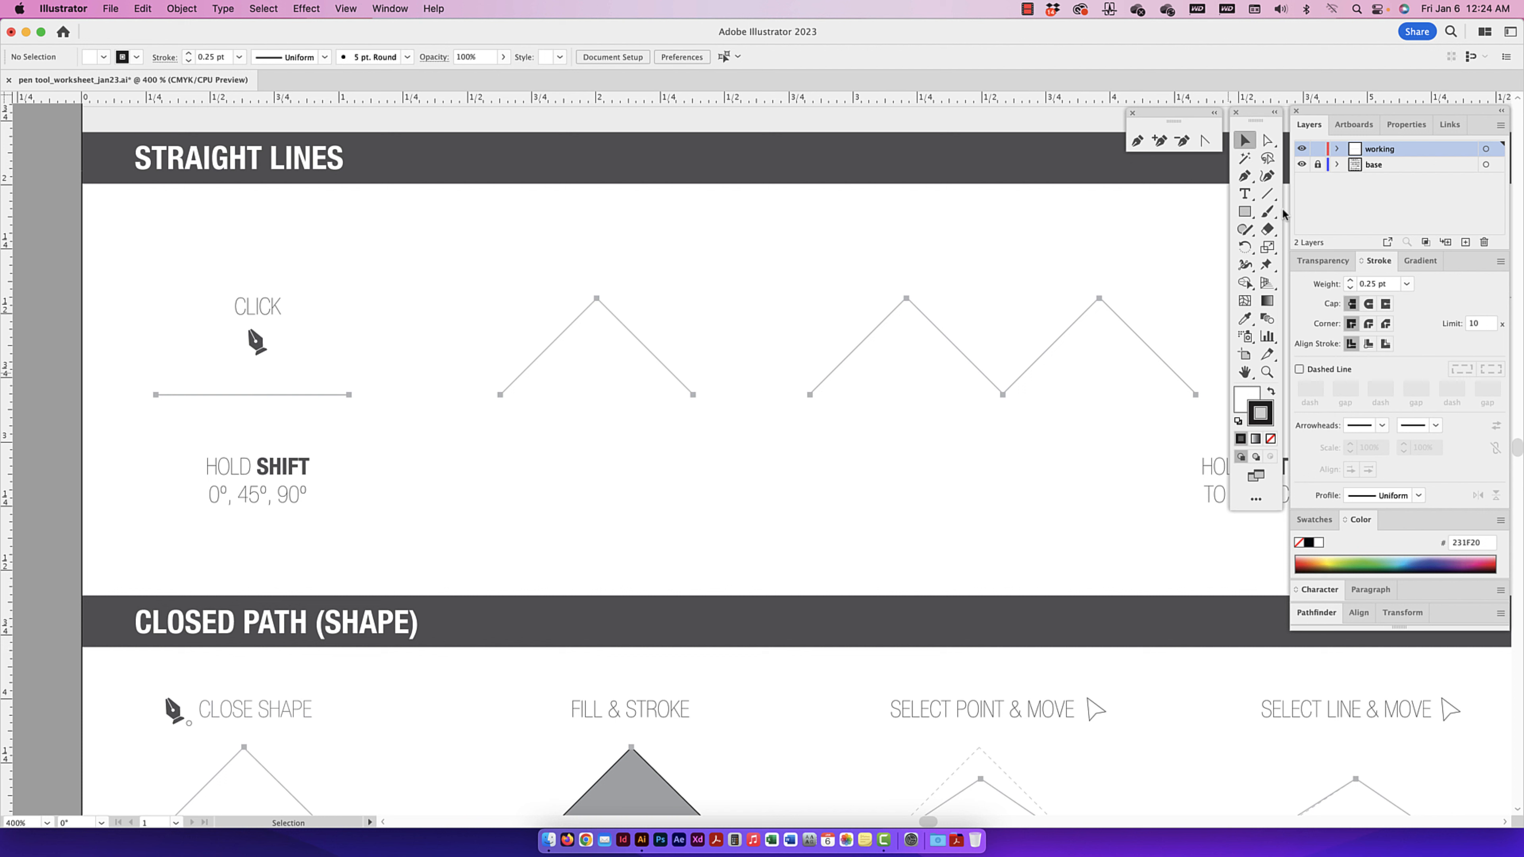
# - Choose the Pen tool and set the stroke weight for new paths to 0.125 pt
pyautogui.click(1244, 176)
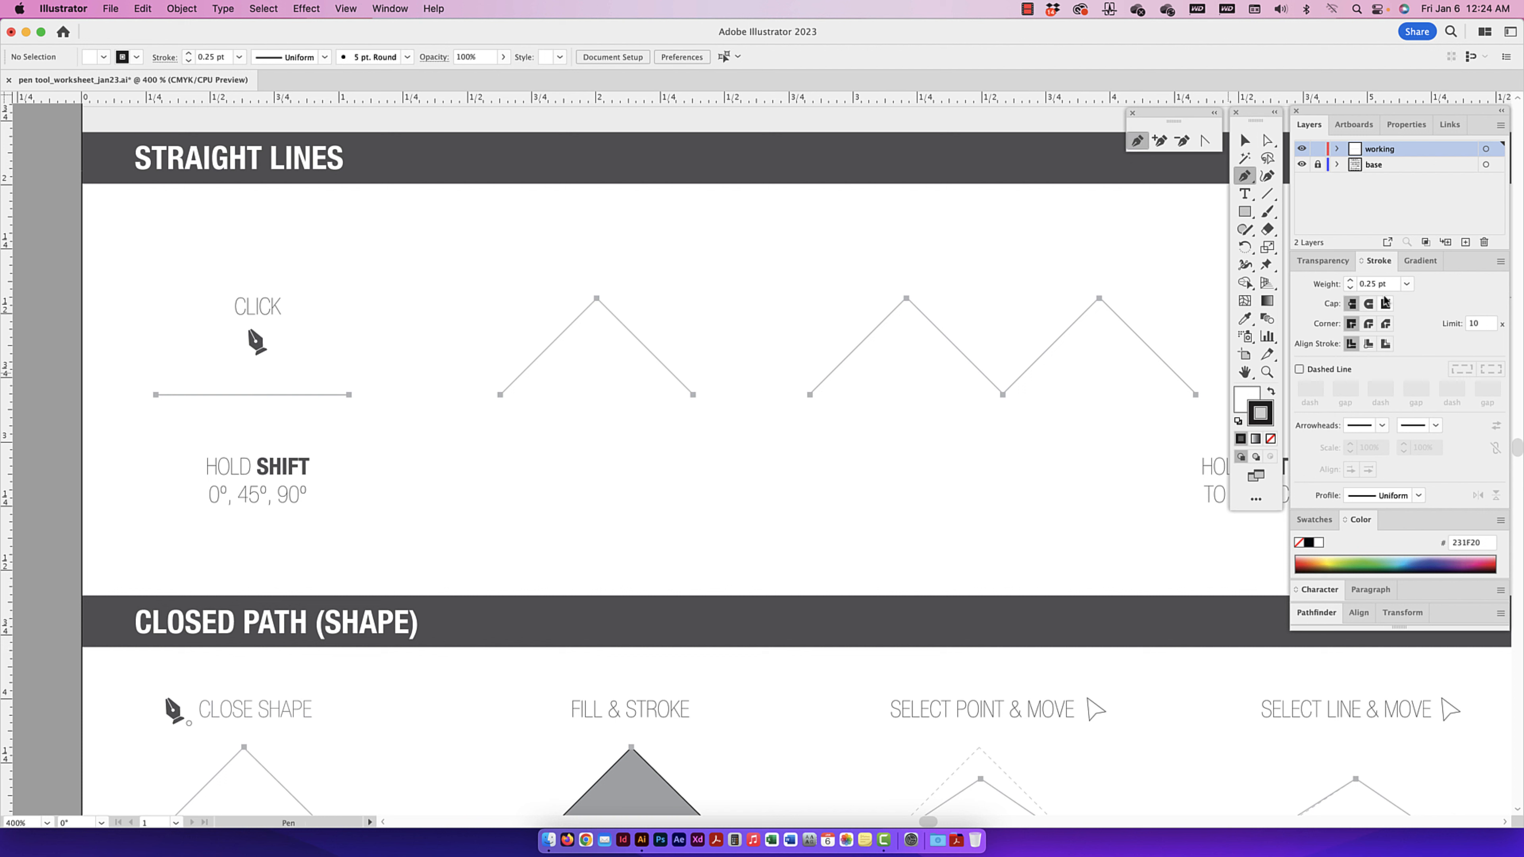
pyautogui.click(1360, 285)
pyautogui.write('.125')
pyautogui.click(395, 7)
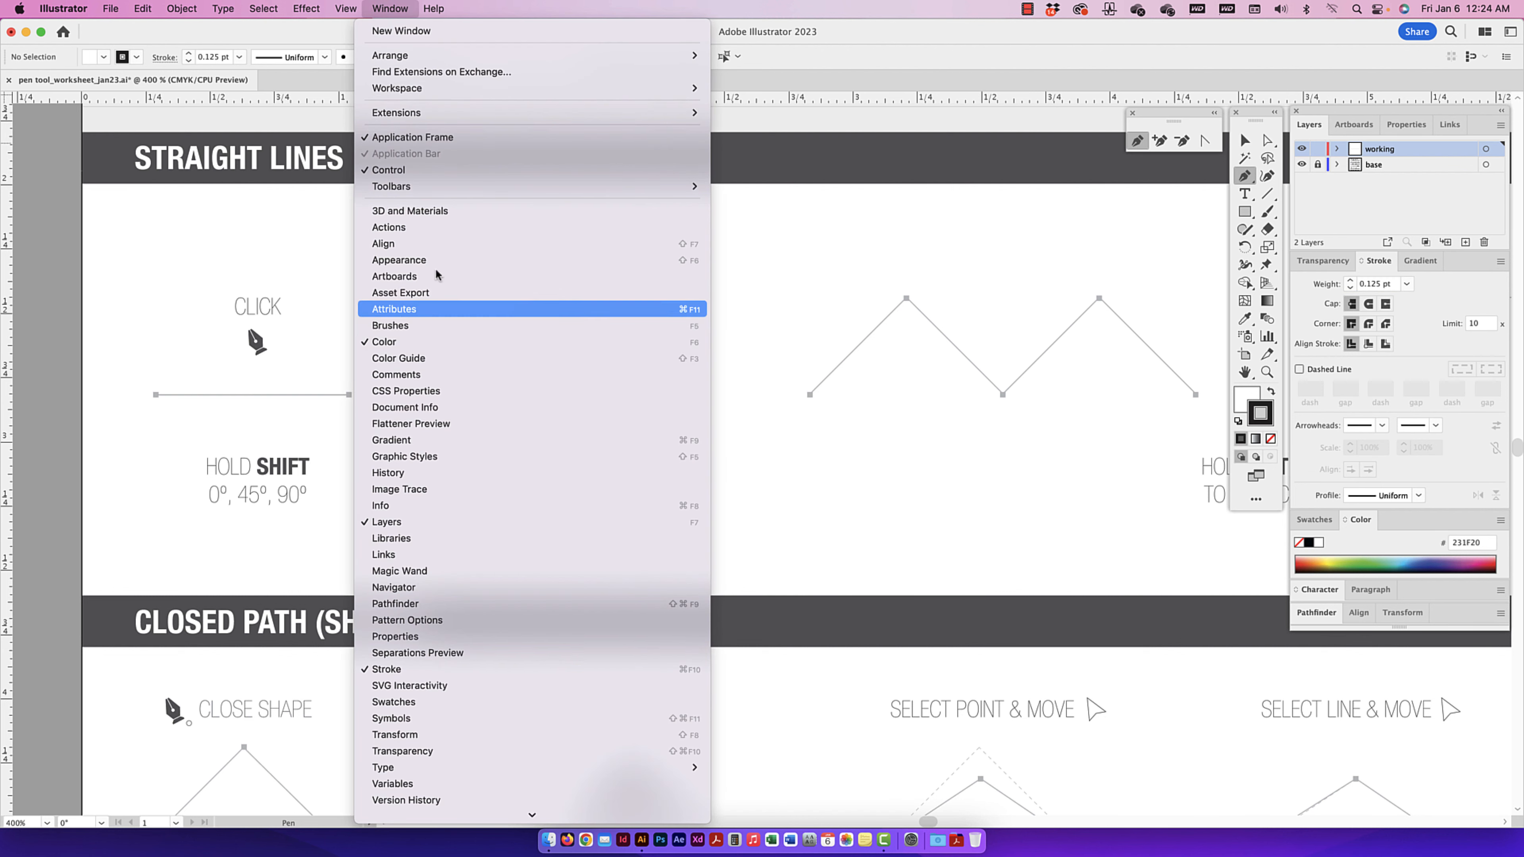
pyautogui.click(1259, 118)
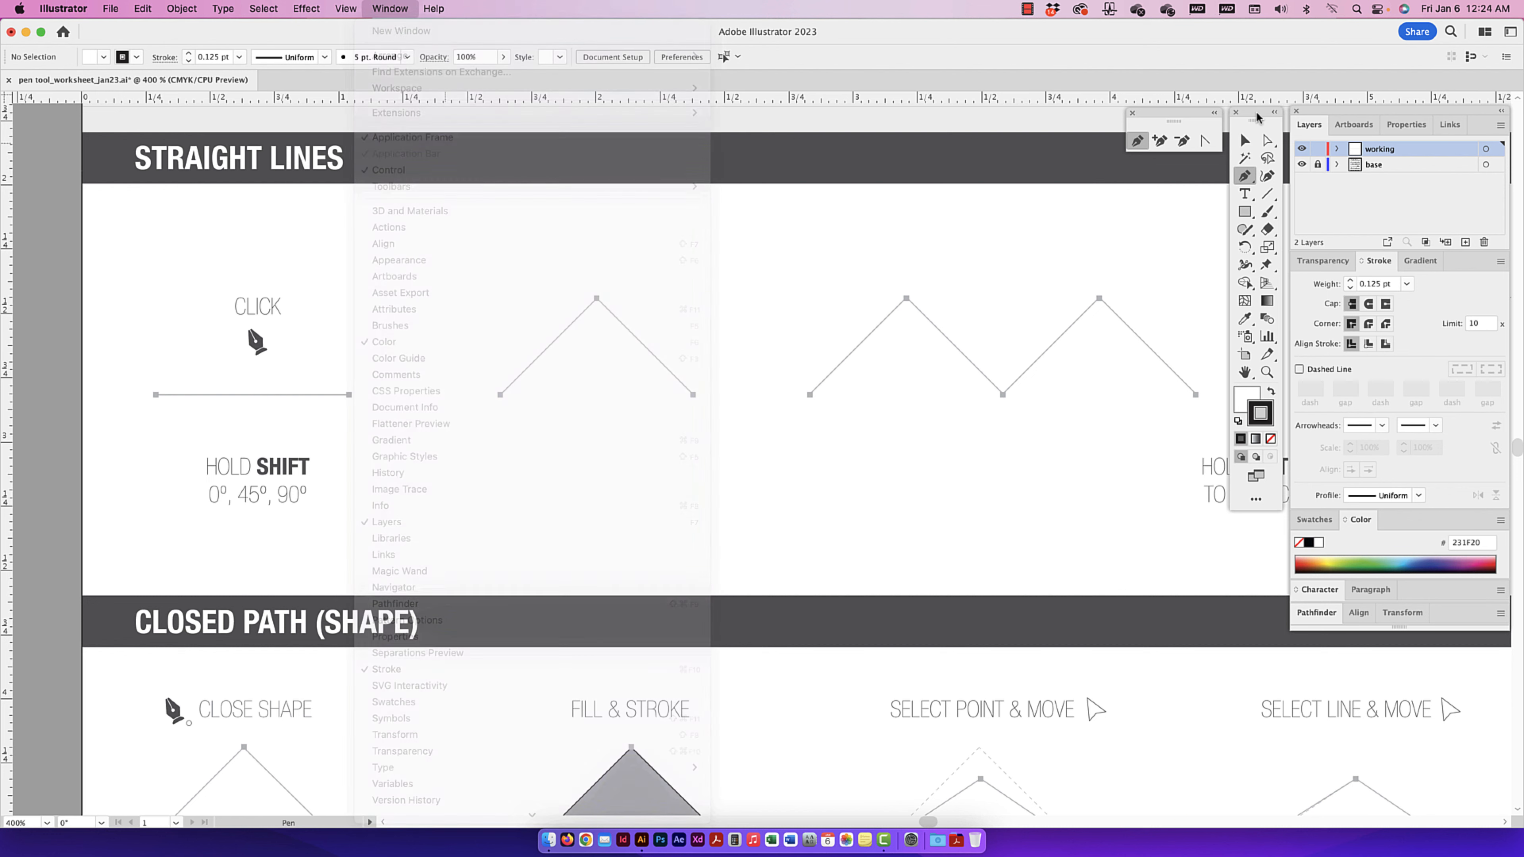
pyautogui.click(1379, 286)
pyautogui.click(1358, 282)
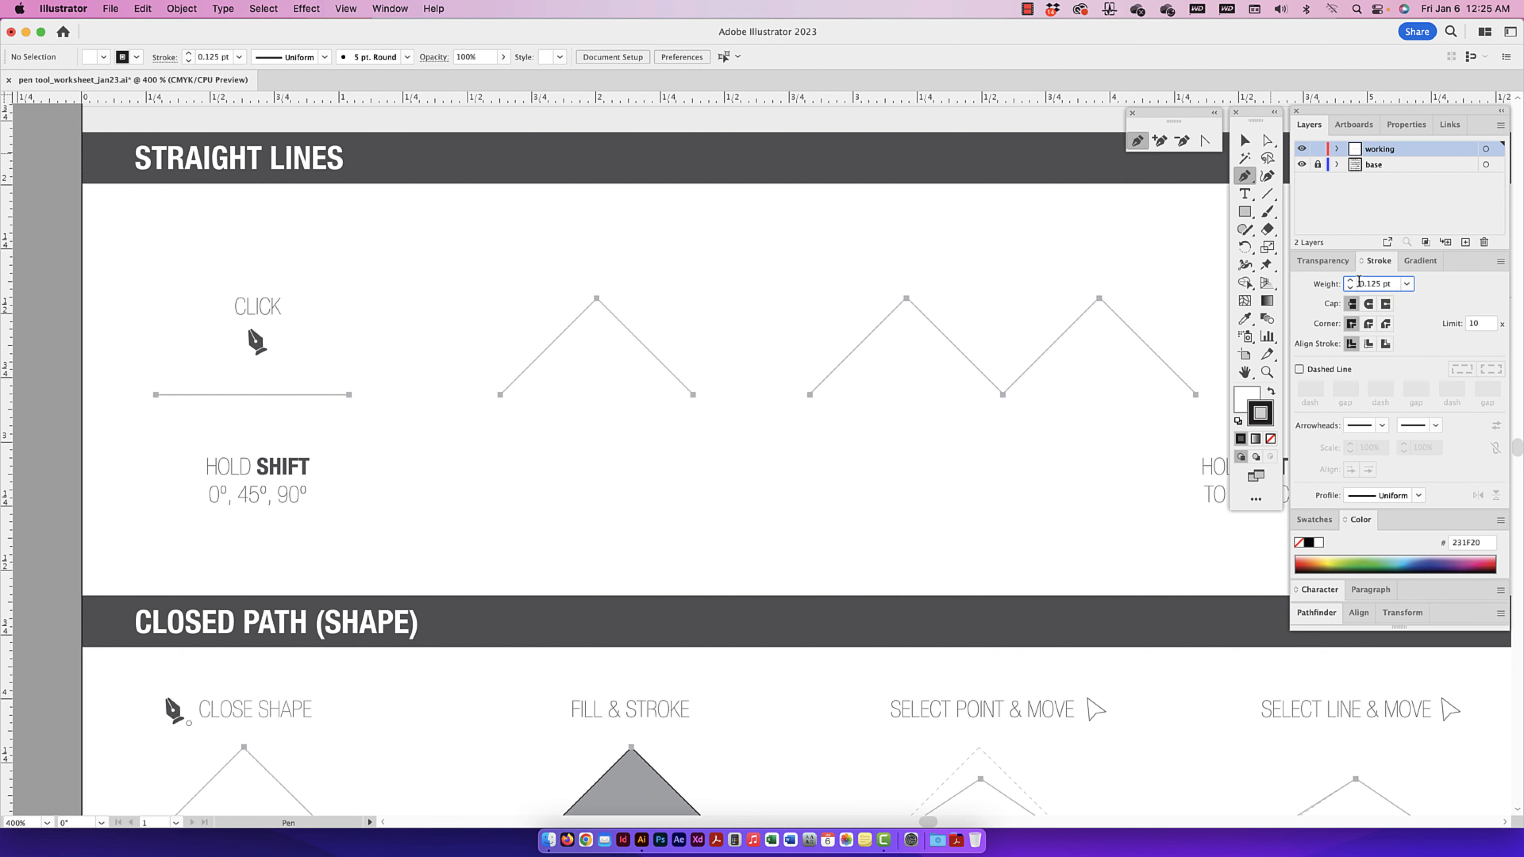
pyautogui.tripleClick(1394, 283)
pyautogui.press('BackSpace')
pyautogui.press('Return')
# - Try tracing the first example's horizontal line with the Pen tool and delete the stray path
pyautogui.click(156, 395)
pyautogui.click(349, 394)
pyautogui.press('Delete')
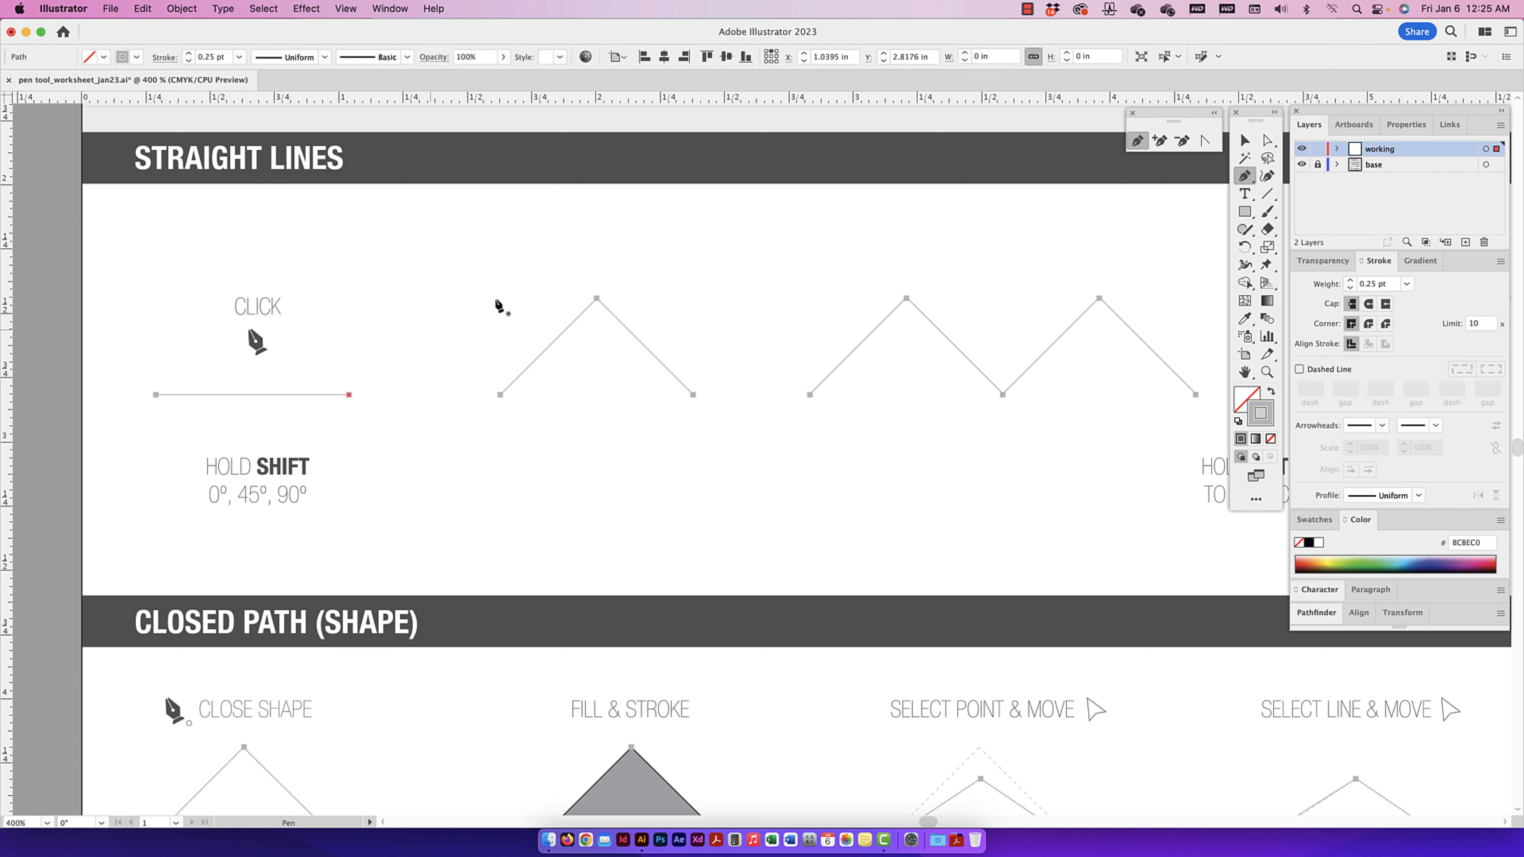
pyautogui.click(1243, 141)
pyautogui.moveTo(371, 377); pyautogui.dragTo(91, 443)
pyautogui.click(151, 431)
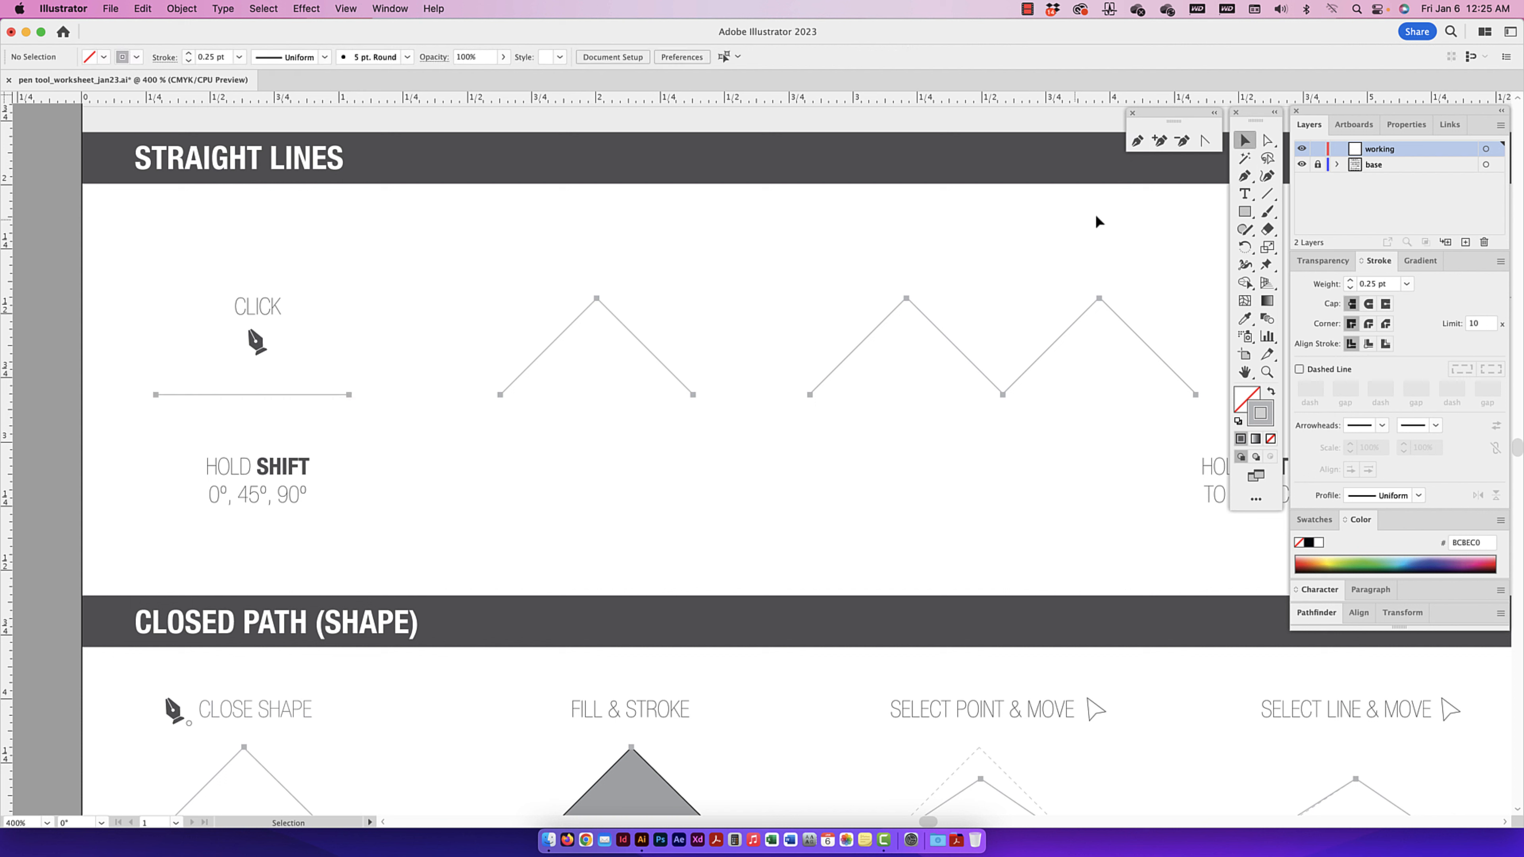
# - Trace the first example's horizontal line with one Pen segment between its two anchor points and end the open path
pyautogui.click(1244, 176)
pyautogui.click(155, 395)
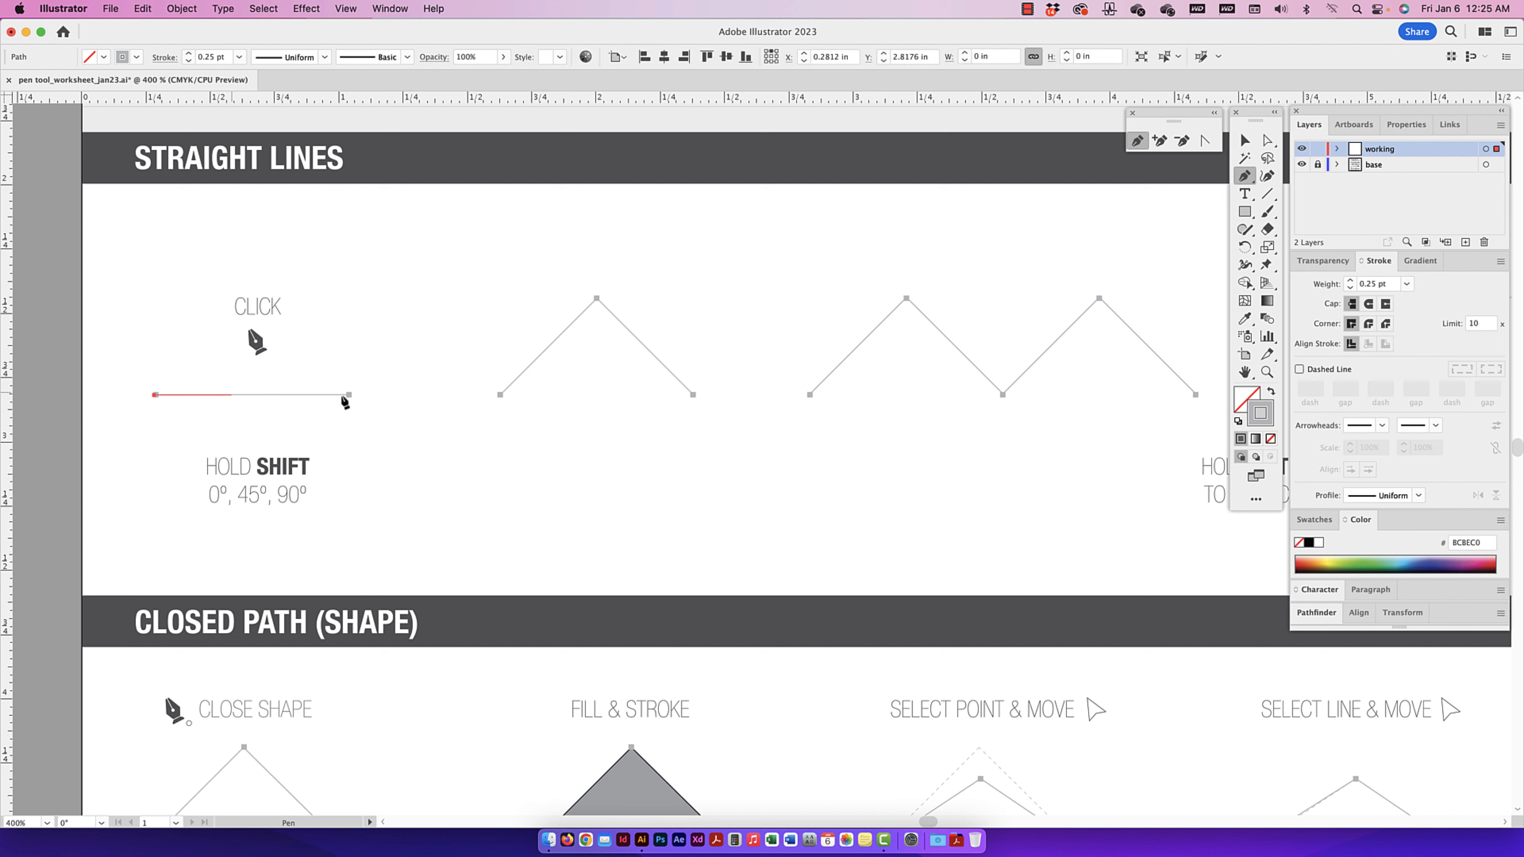
pyautogui.click(349, 395)
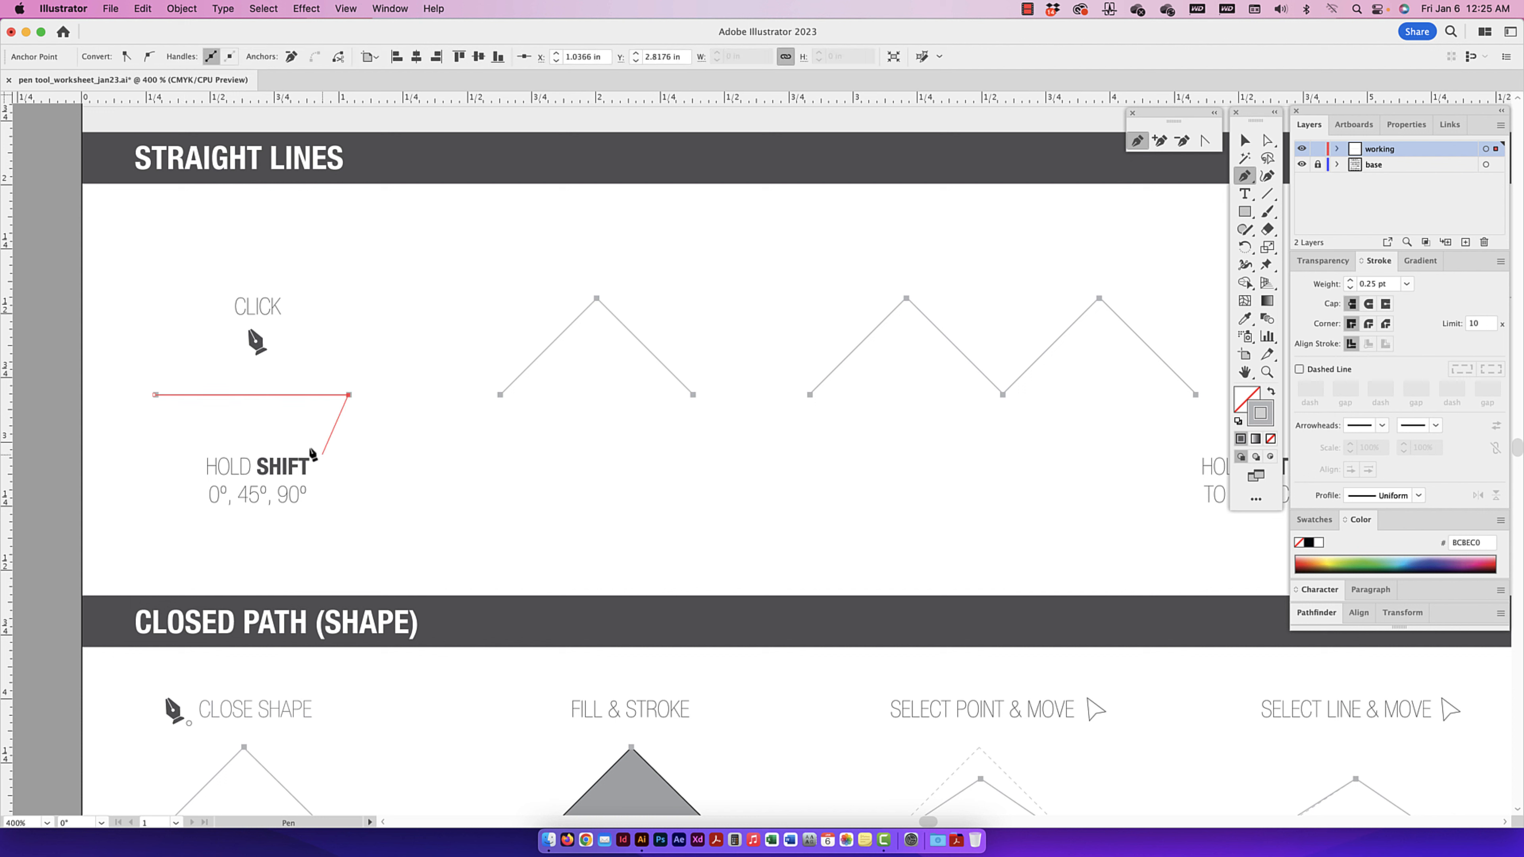
pyautogui.press('Escape')
# - Trace the single-peak example with two diagonal Pen segments through its three anchor points and end the open path
pyautogui.click(500, 395)
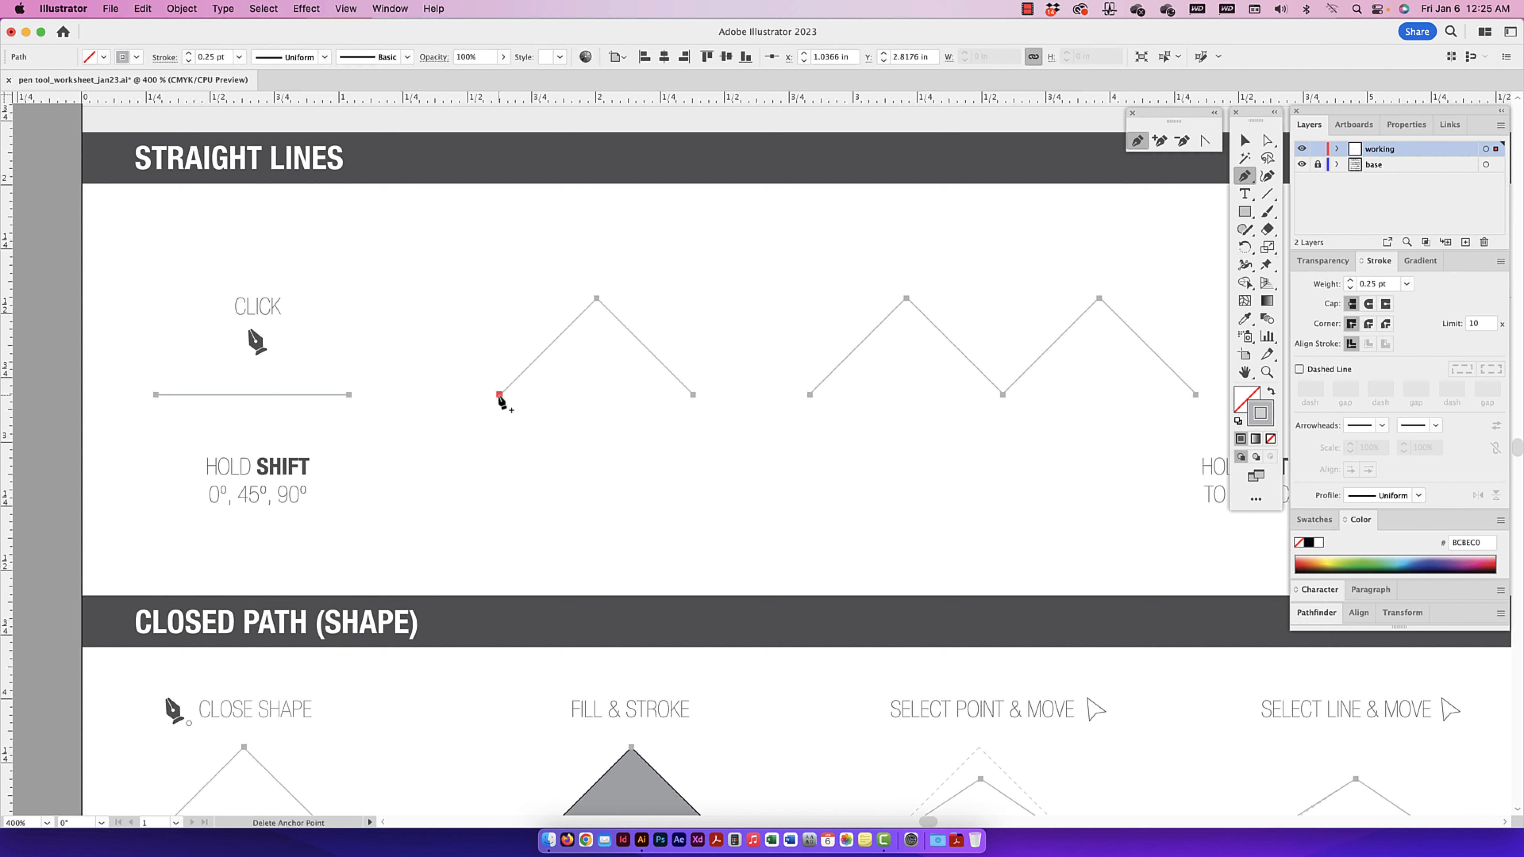
pyautogui.click(597, 298)
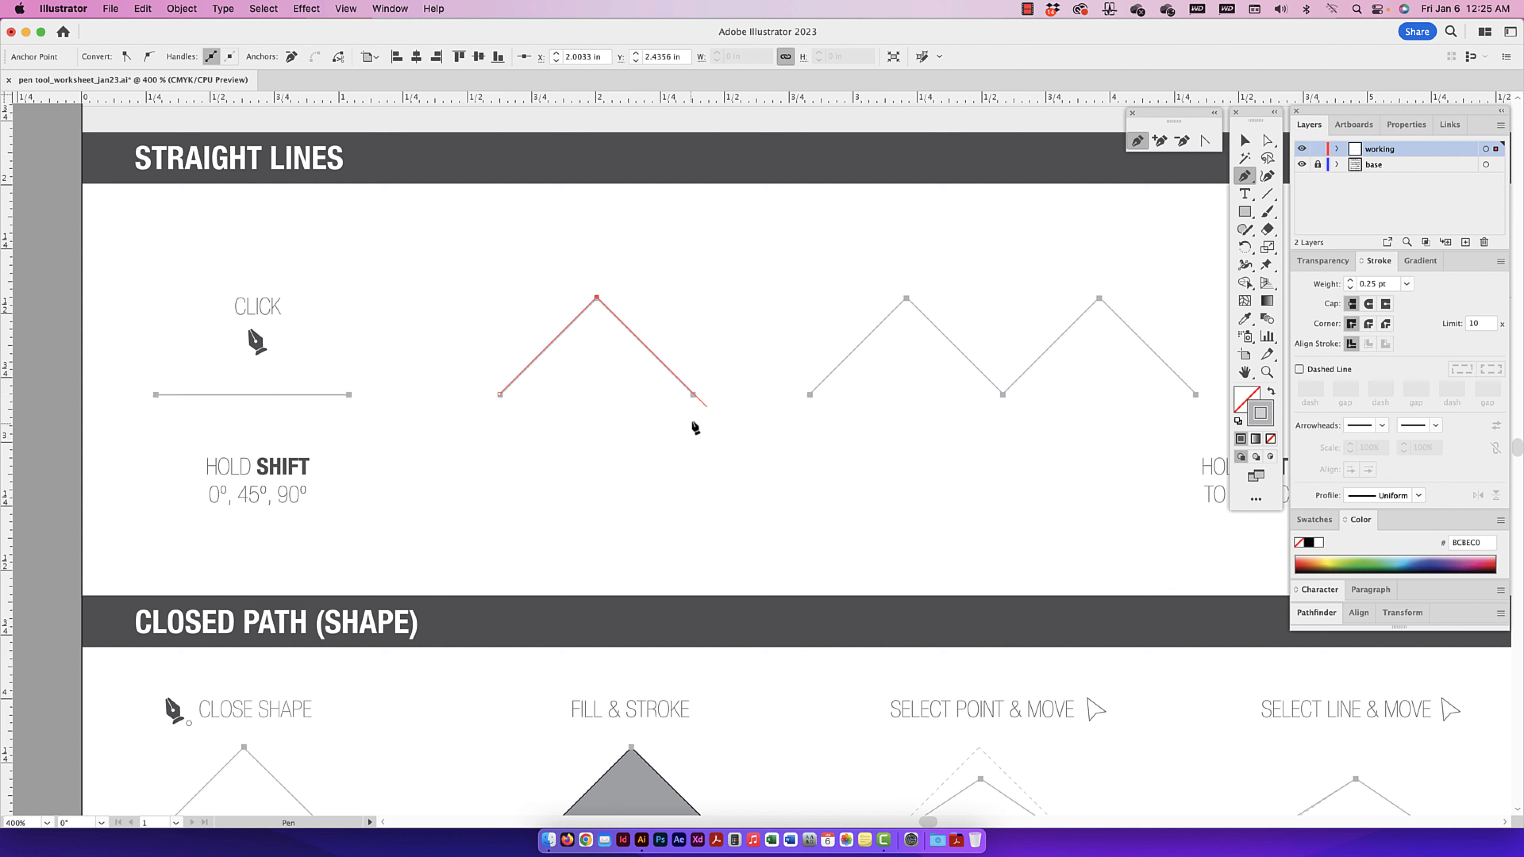
pyautogui.click(694, 394)
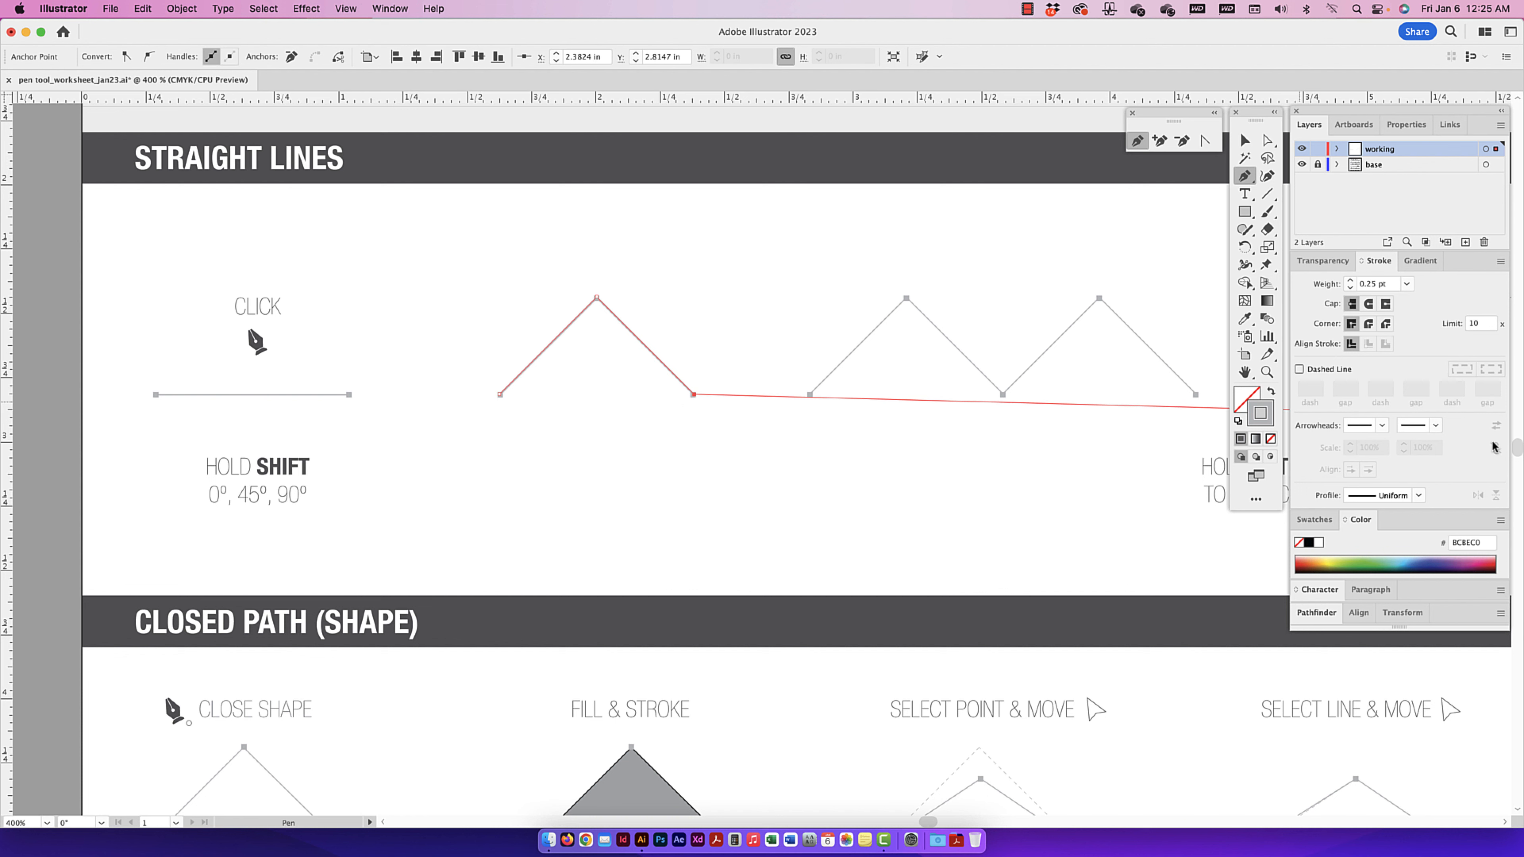
pyautogui.press('Escape')
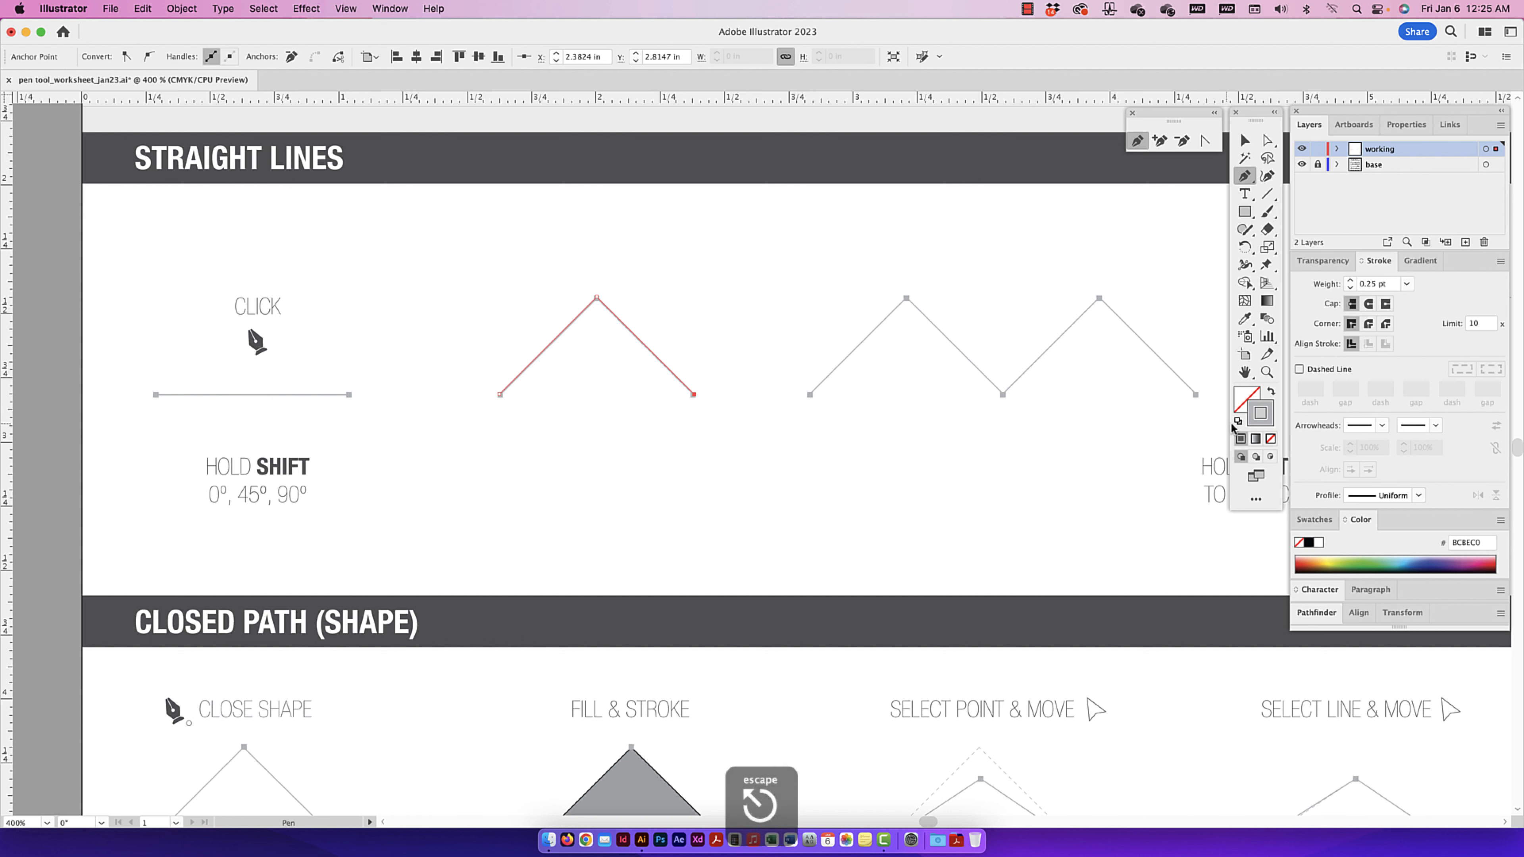
# - Give the single-peak path a black stroke and a white fill
pyautogui.click(1309, 546)
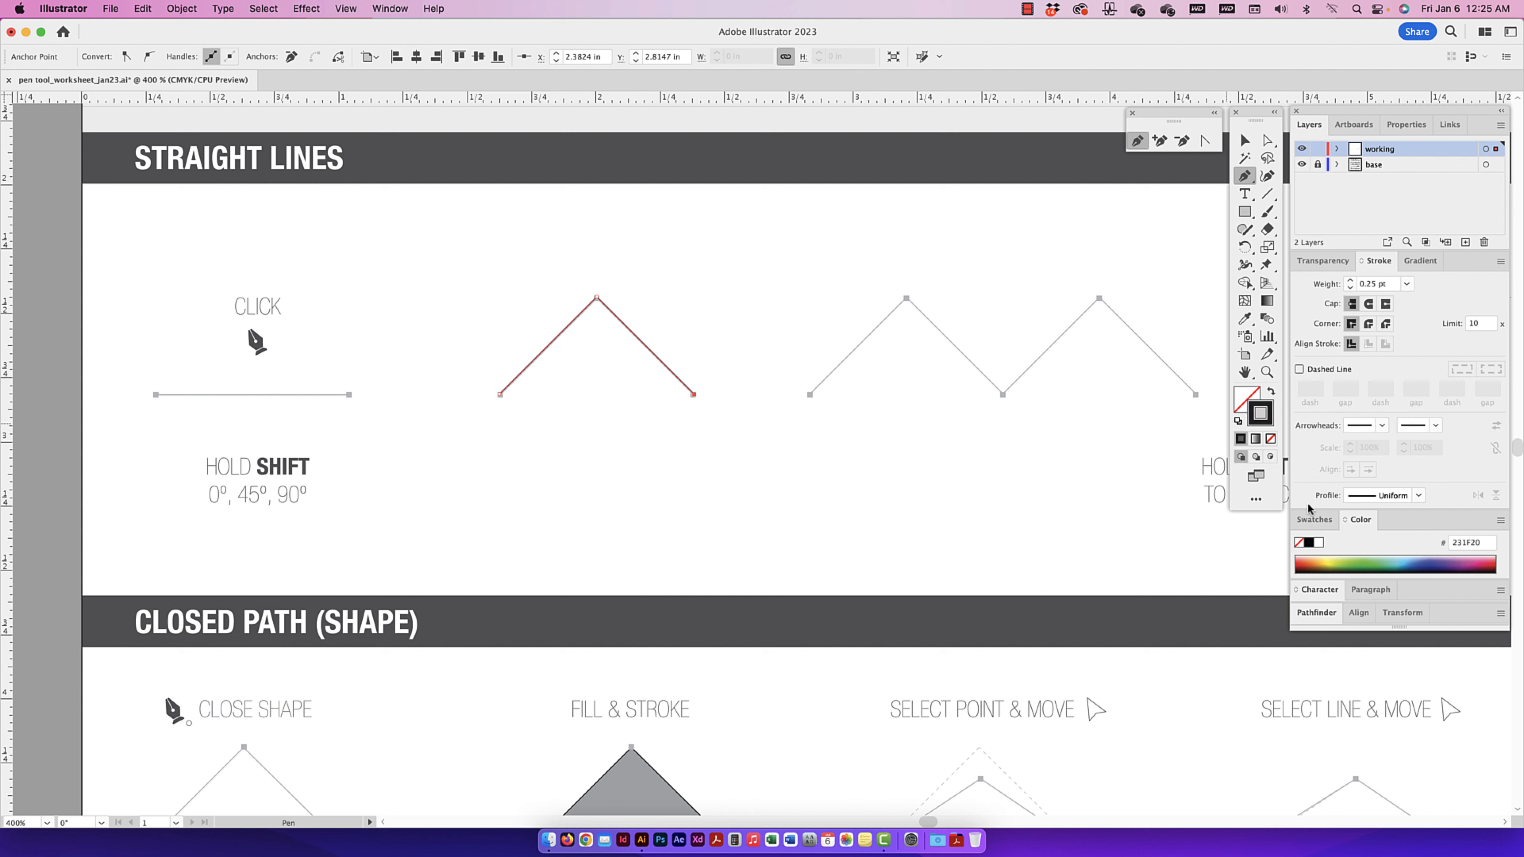
pyautogui.press('x')
pyautogui.click(1318, 543)
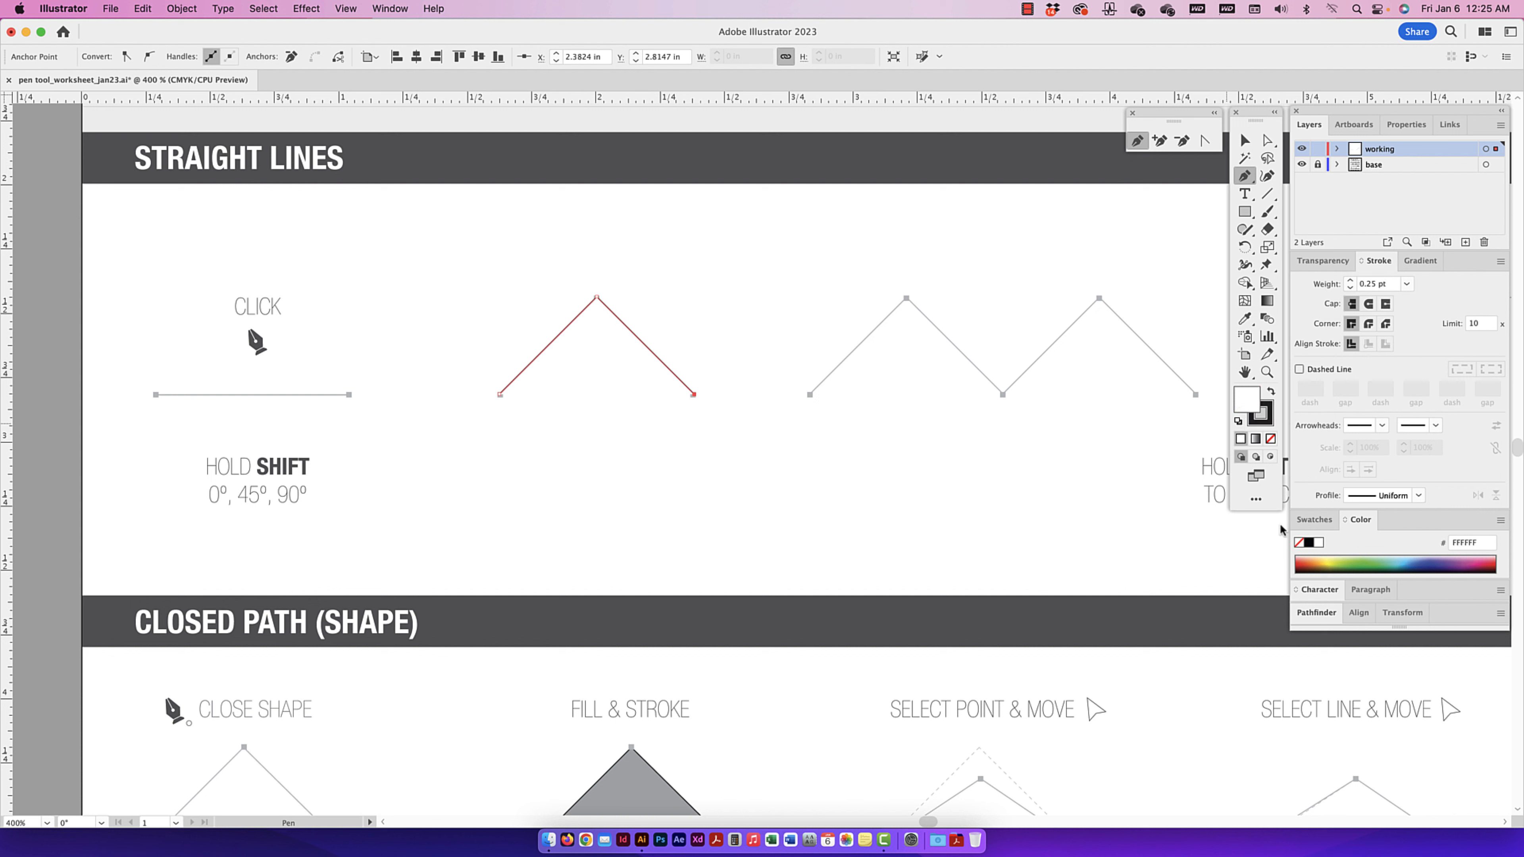
# - Trace the double-peak zigzag example with four diagonal Pen segments through its five anchor points and end the open path
pyautogui.click(809, 396)
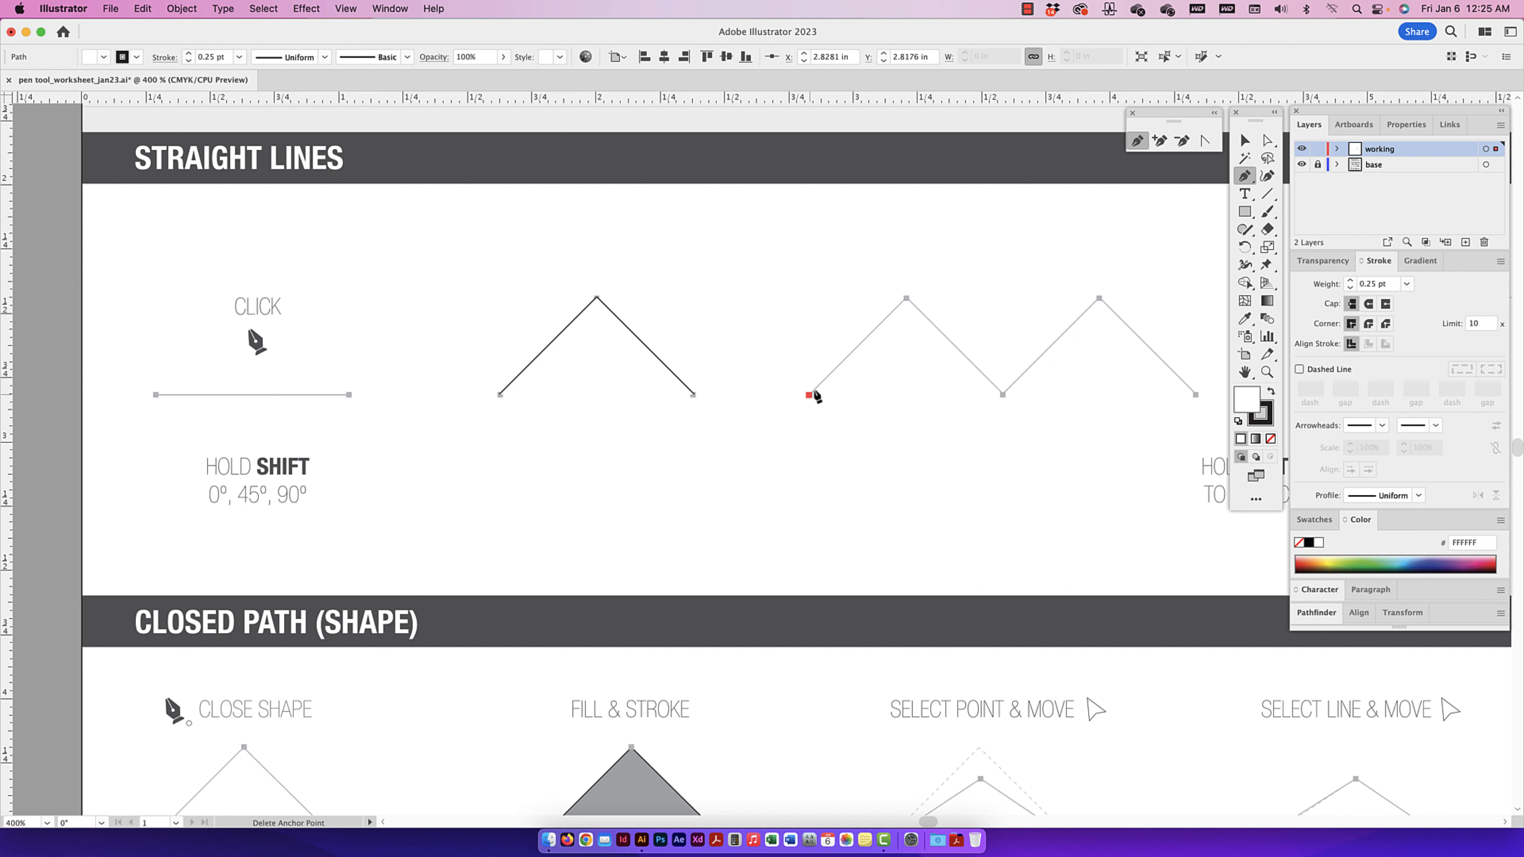
pyautogui.click(906, 298)
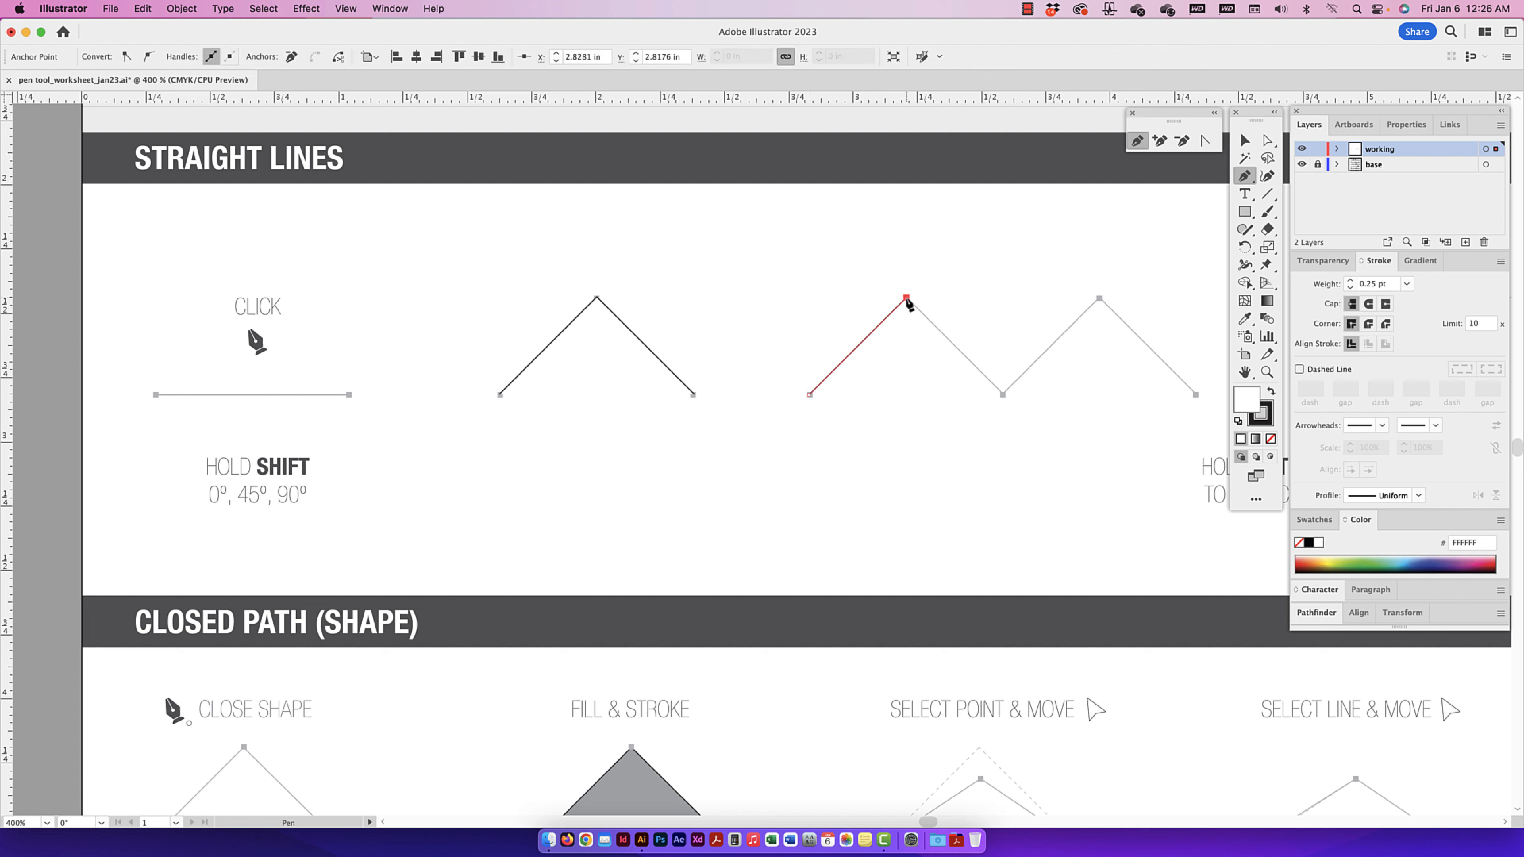
pyautogui.click(1002, 396)
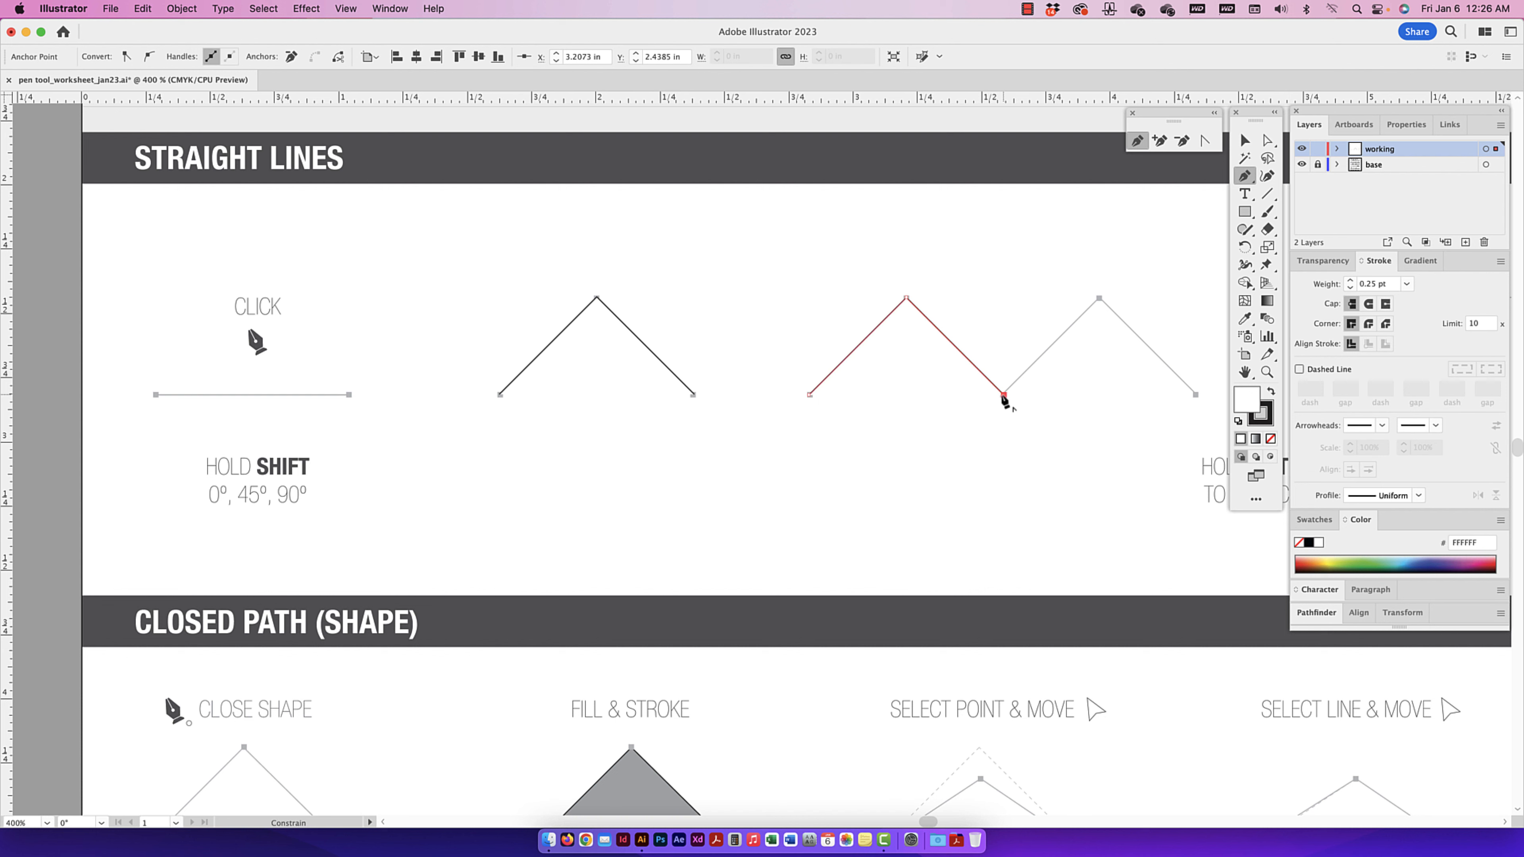
pyautogui.click(1099, 299)
pyautogui.click(1195, 394)
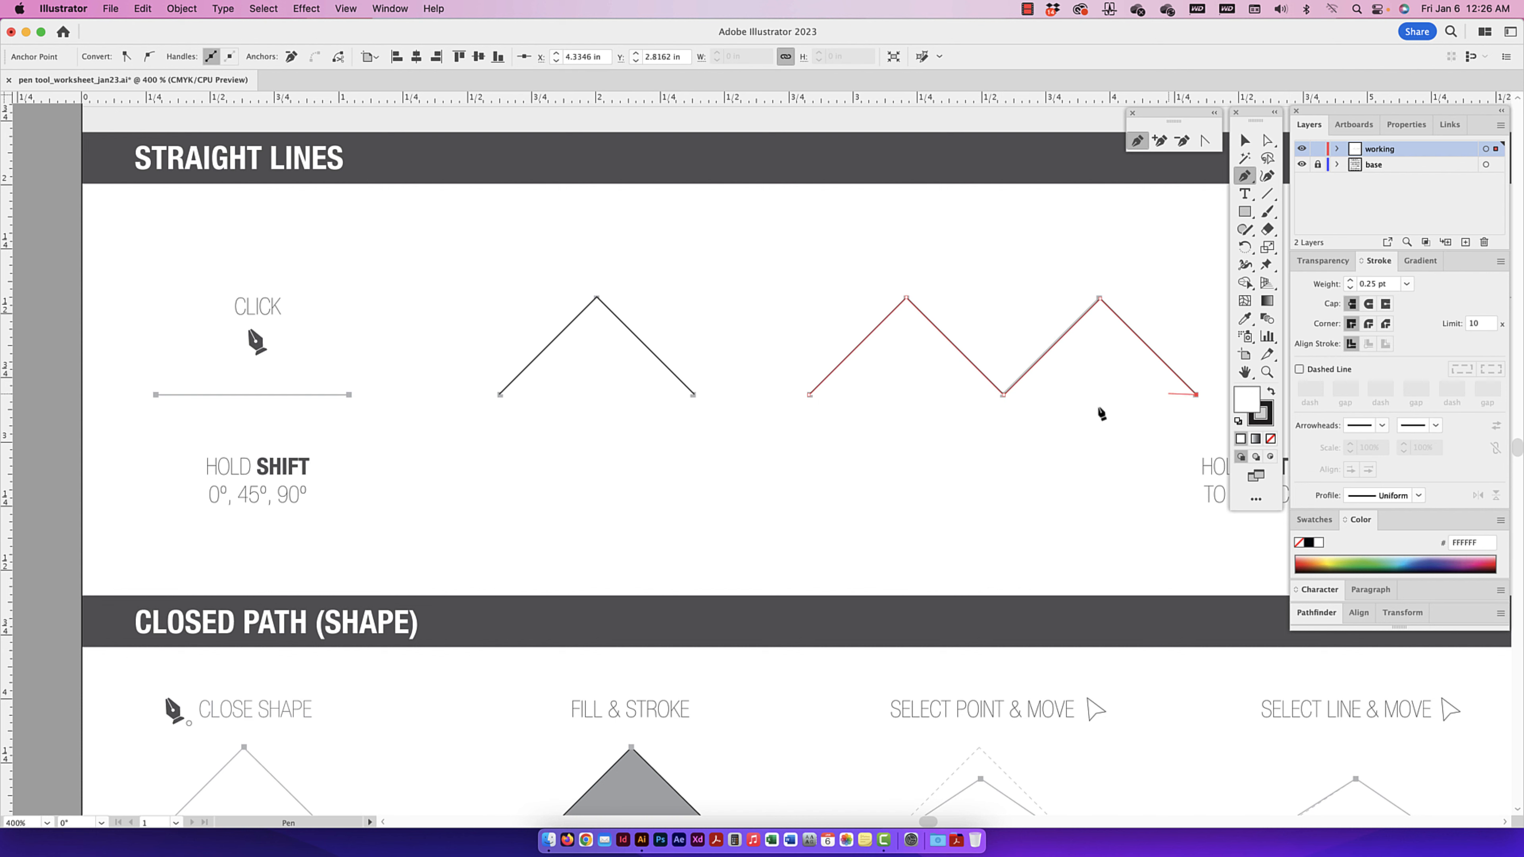
pyautogui.hscroll(10, 918, 408)
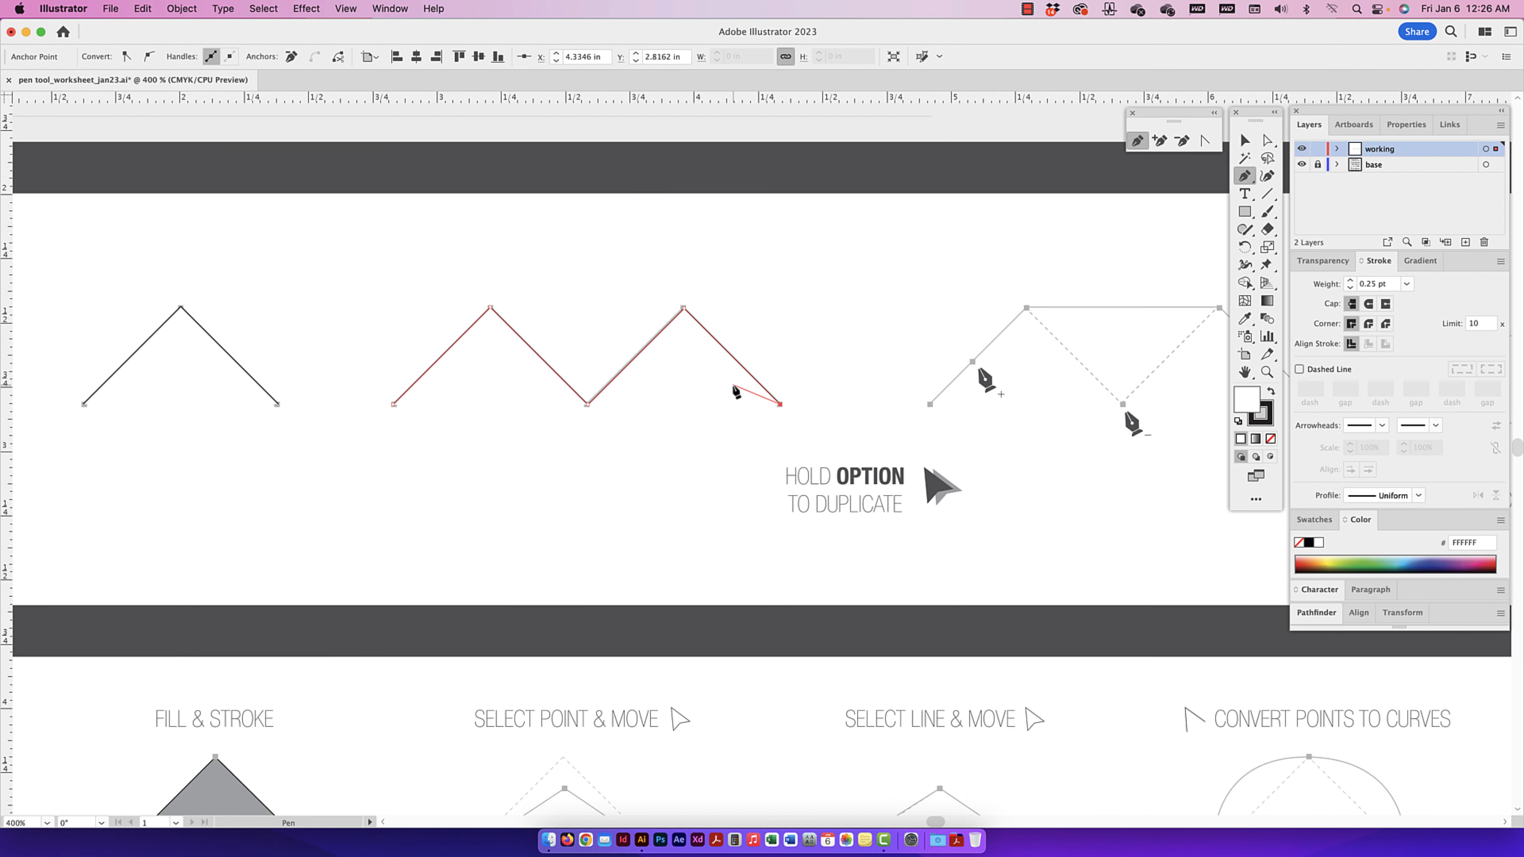
pyautogui.press('Escape')
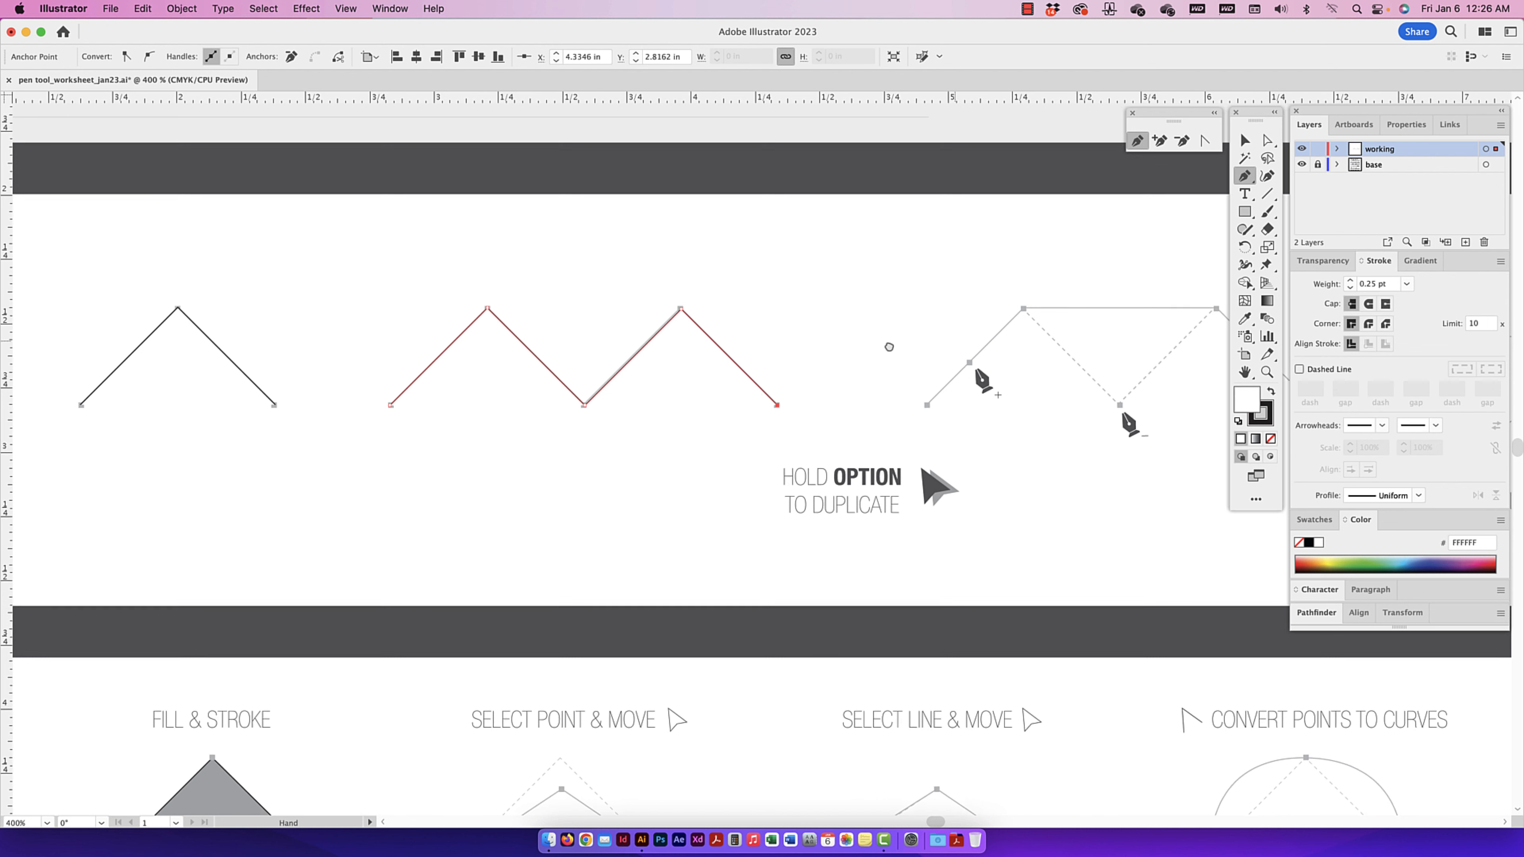
# - Select the traced double-peak path, copy it and paste a duplicate onto the working layer
pyautogui.moveTo(887, 344); pyautogui.dragTo(778, 321)
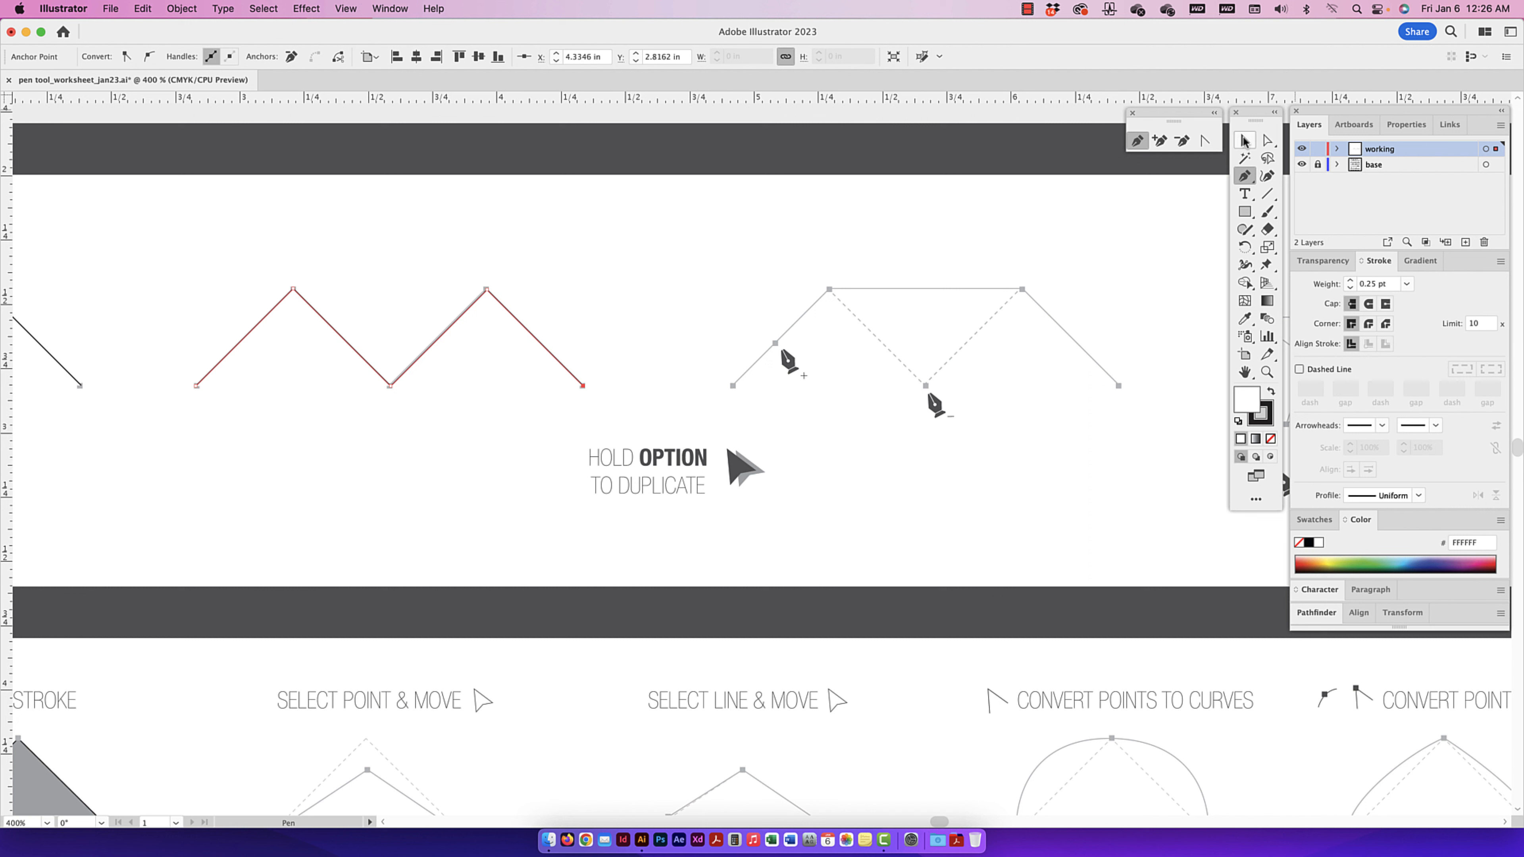
pyautogui.click(1244, 142)
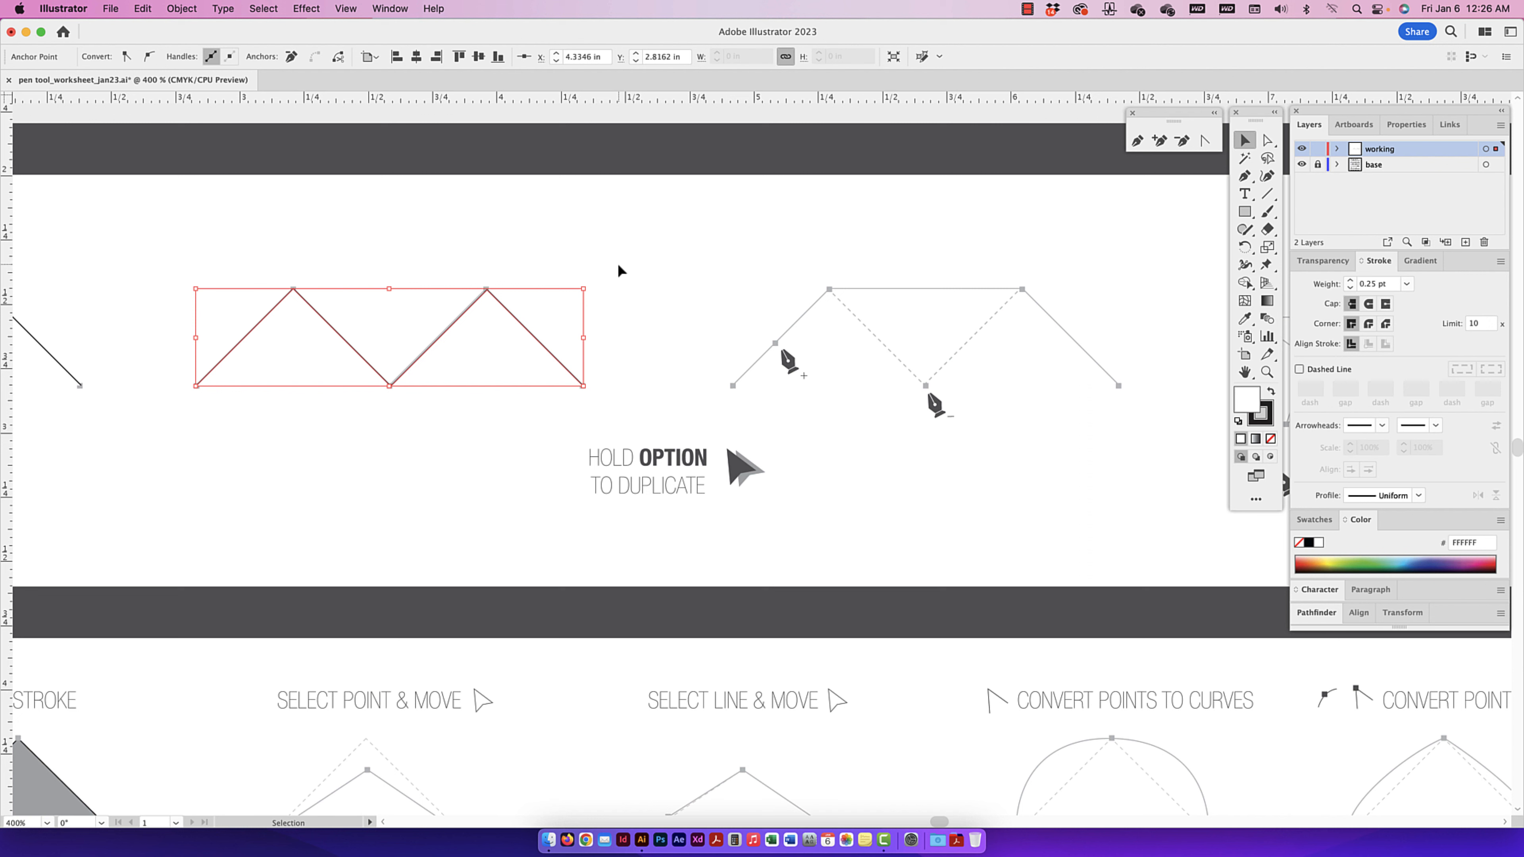
pyautogui.click(485, 363)
pyautogui.click(454, 323)
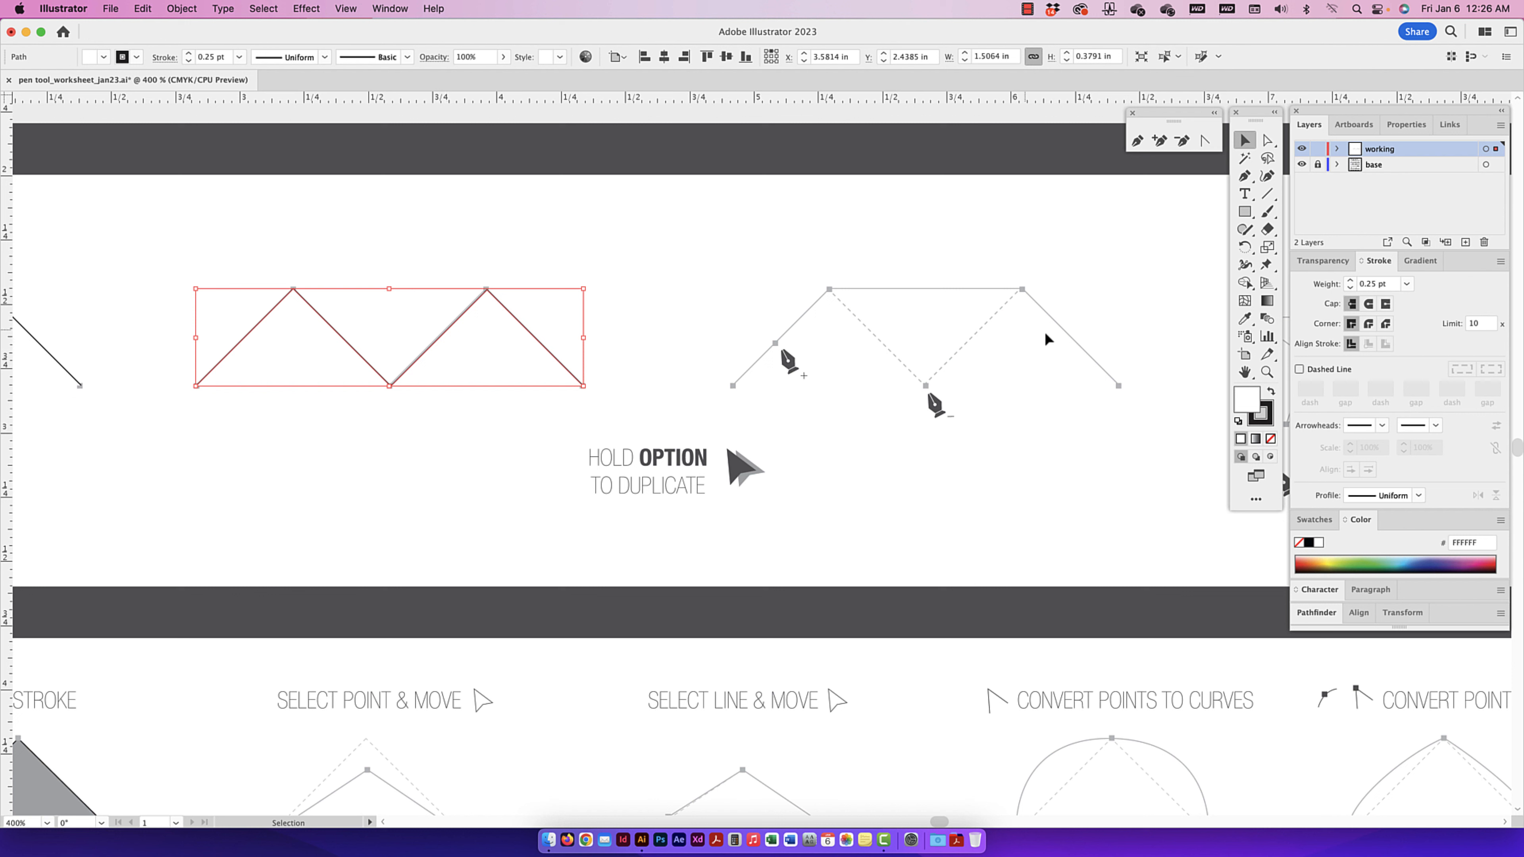
pyautogui.click(415, 351)
pyautogui.click(418, 357)
pyautogui.click(143, 9)
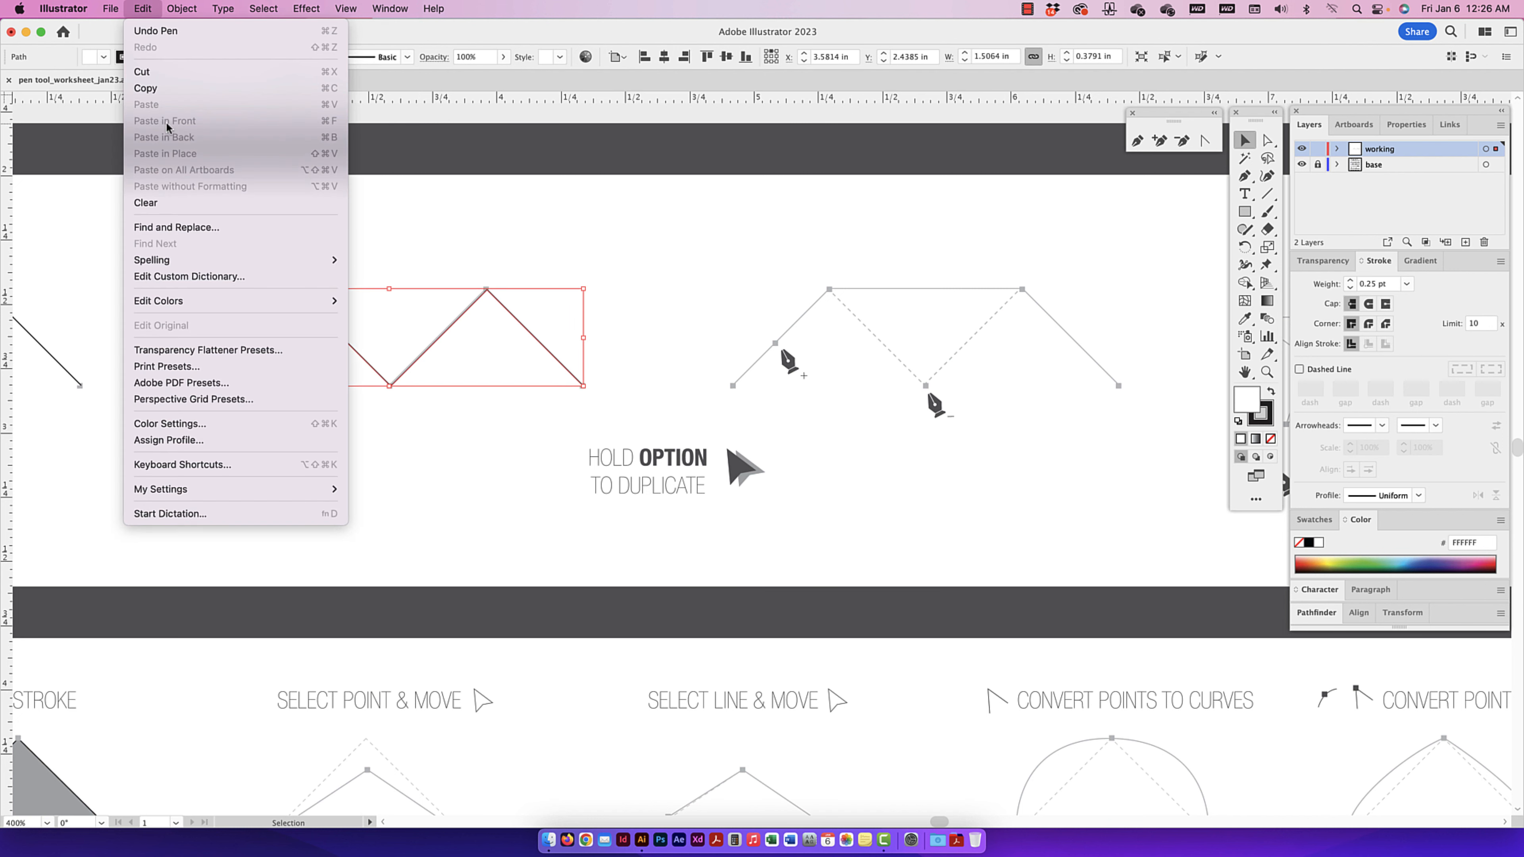
pyautogui.click(175, 89)
pyautogui.click(143, 8)
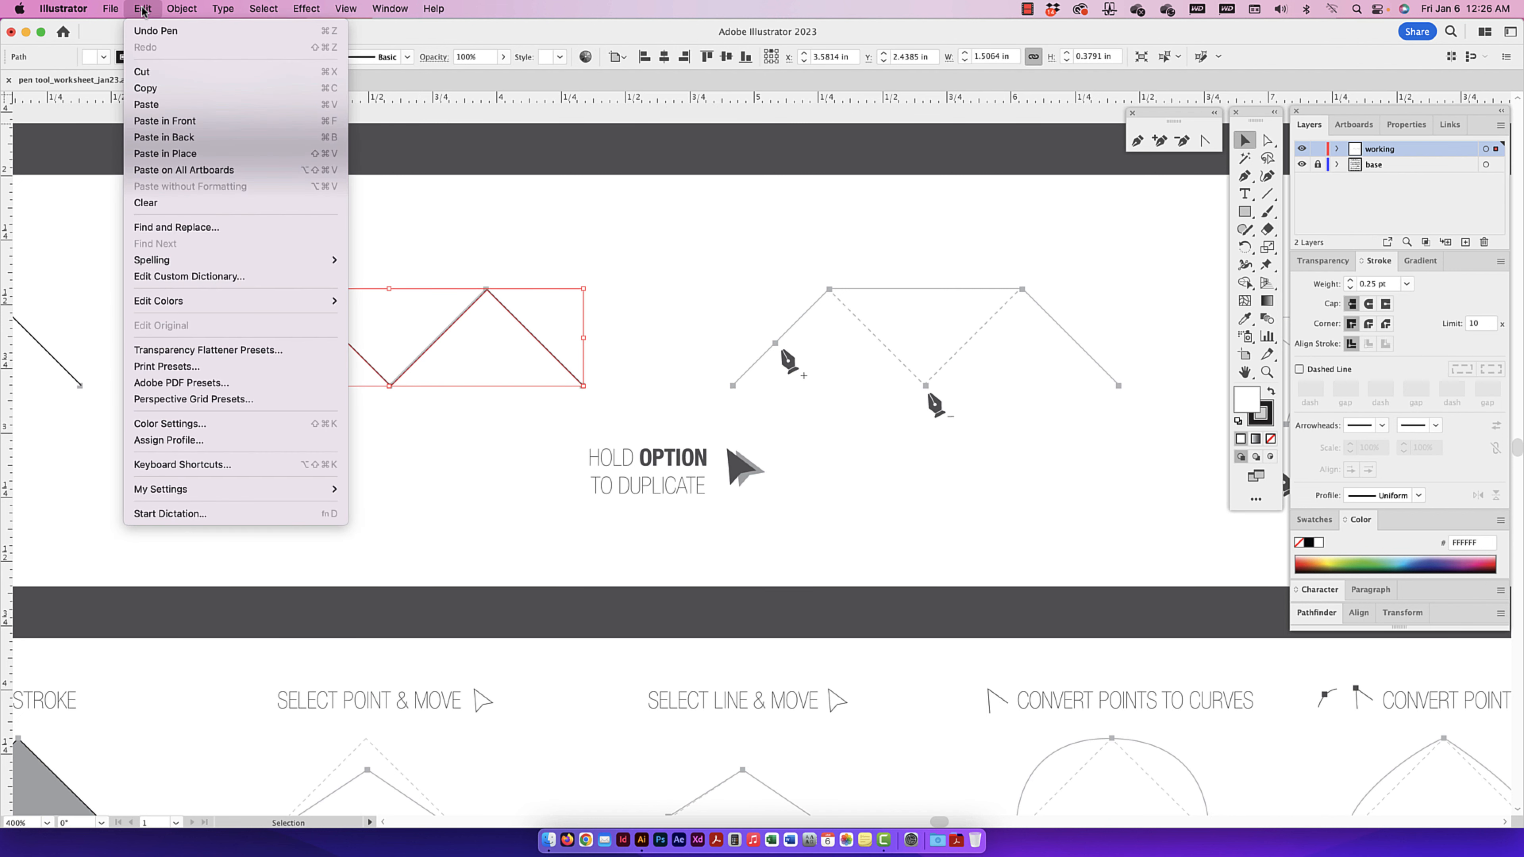
pyautogui.click(166, 106)
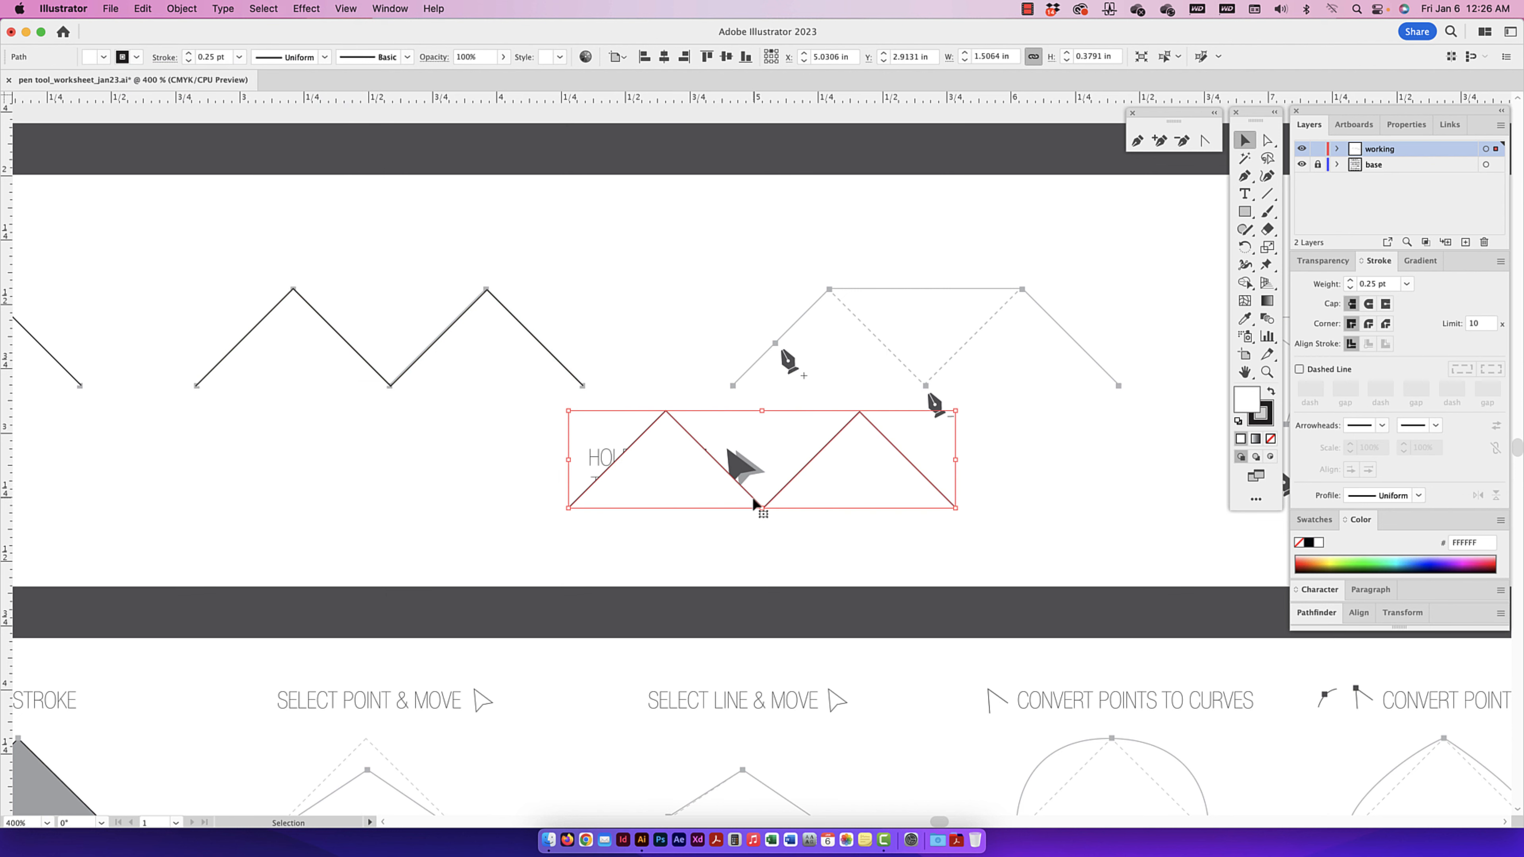
# - Delete the pasted duplicate of the double-peak path and discard another copy pasted from the original
pyautogui.press('Delete')
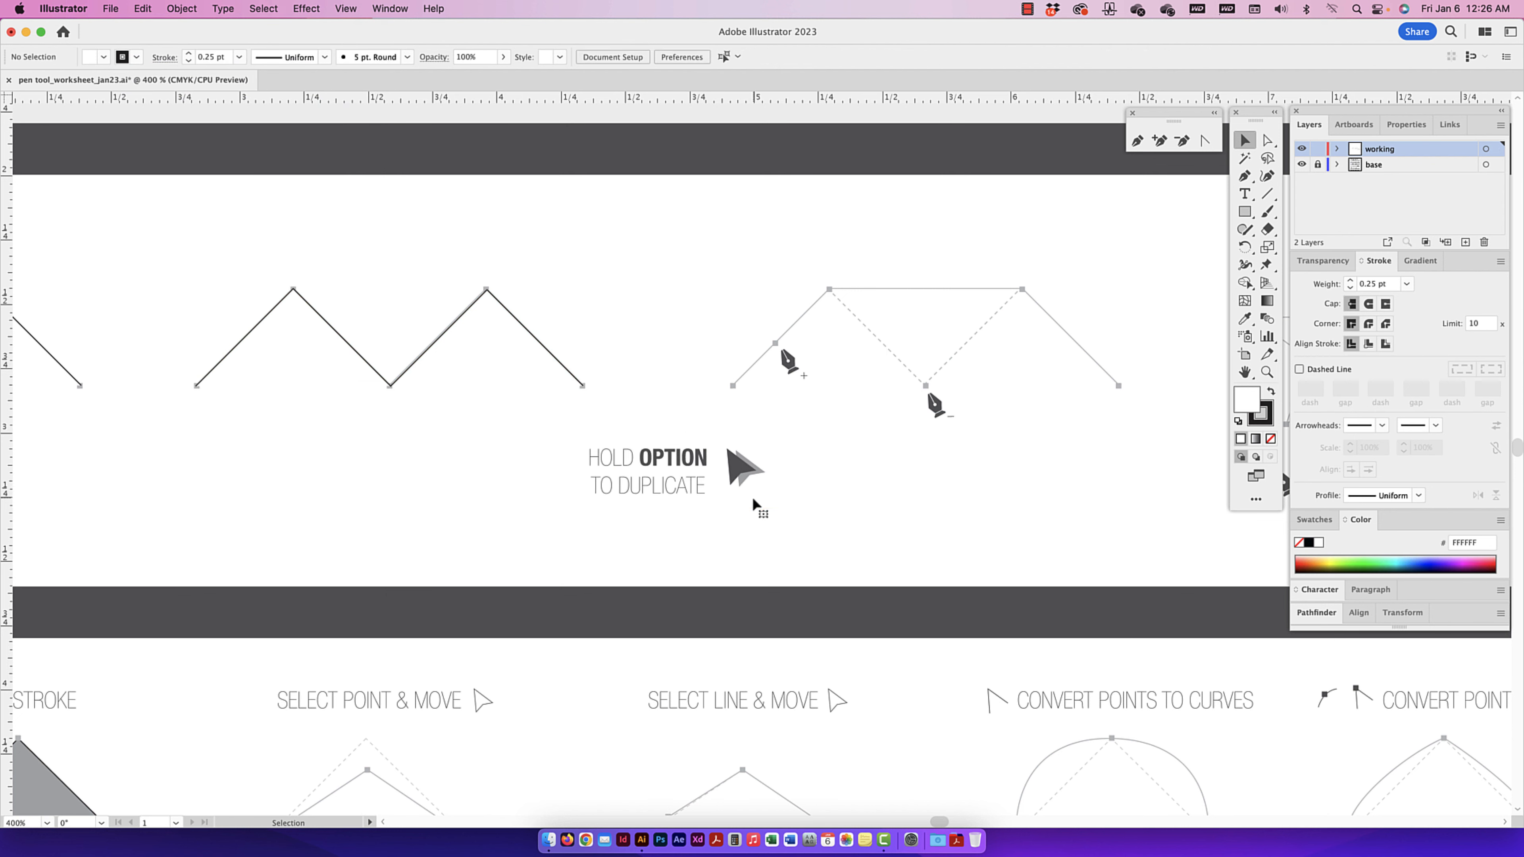
pyautogui.click(414, 355)
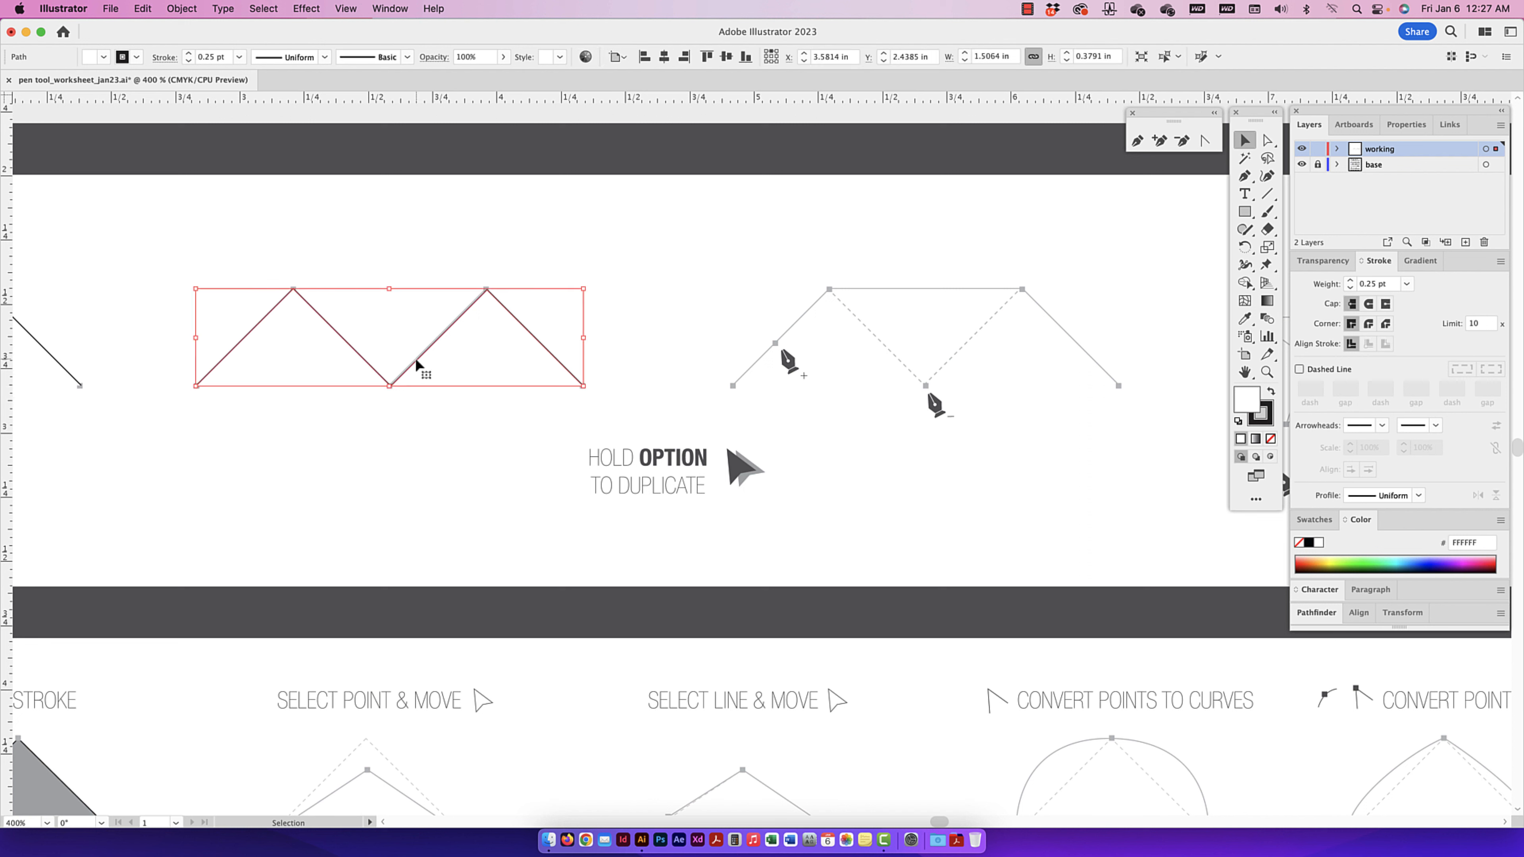
pyautogui.press('super+c')
pyautogui.press('super+v')
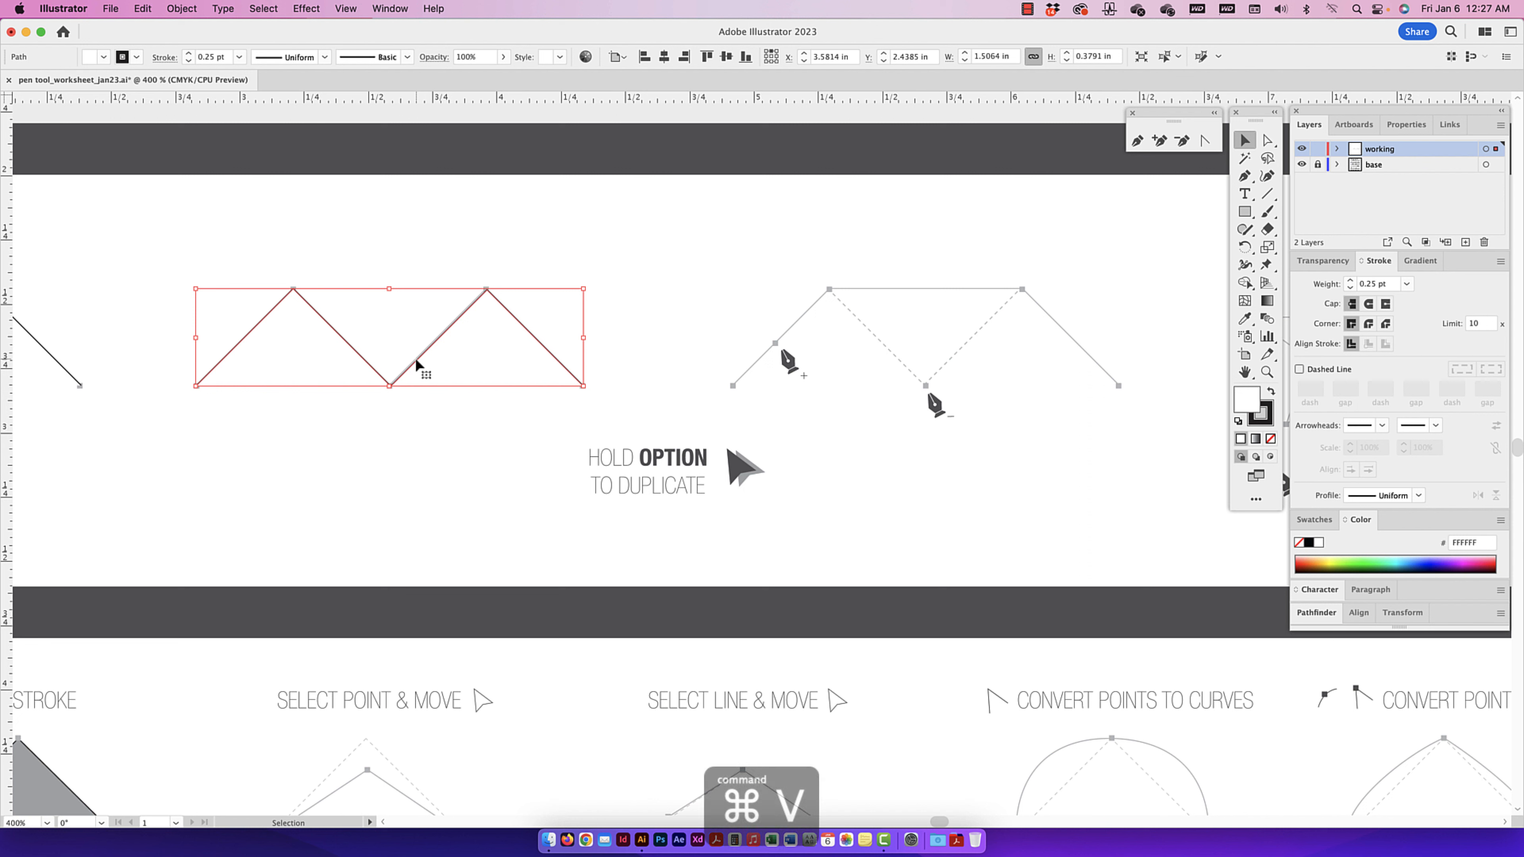
pyautogui.press('BackSpace')
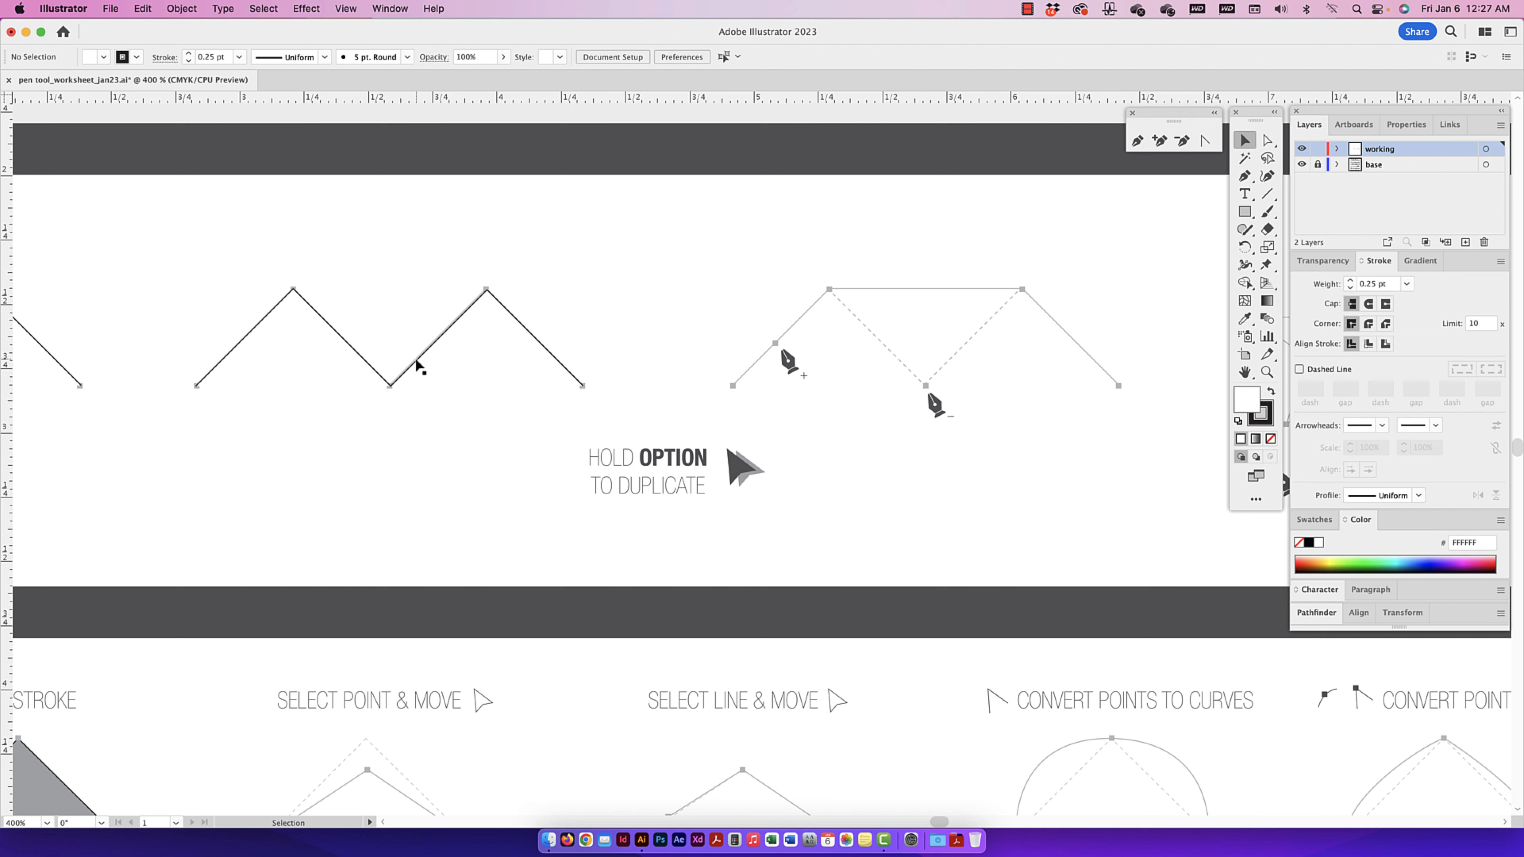
# - Try duplicating the double-peak path horizontally onto the add and delete anchor point example, and delete the copy
pyautogui.click(415, 359)
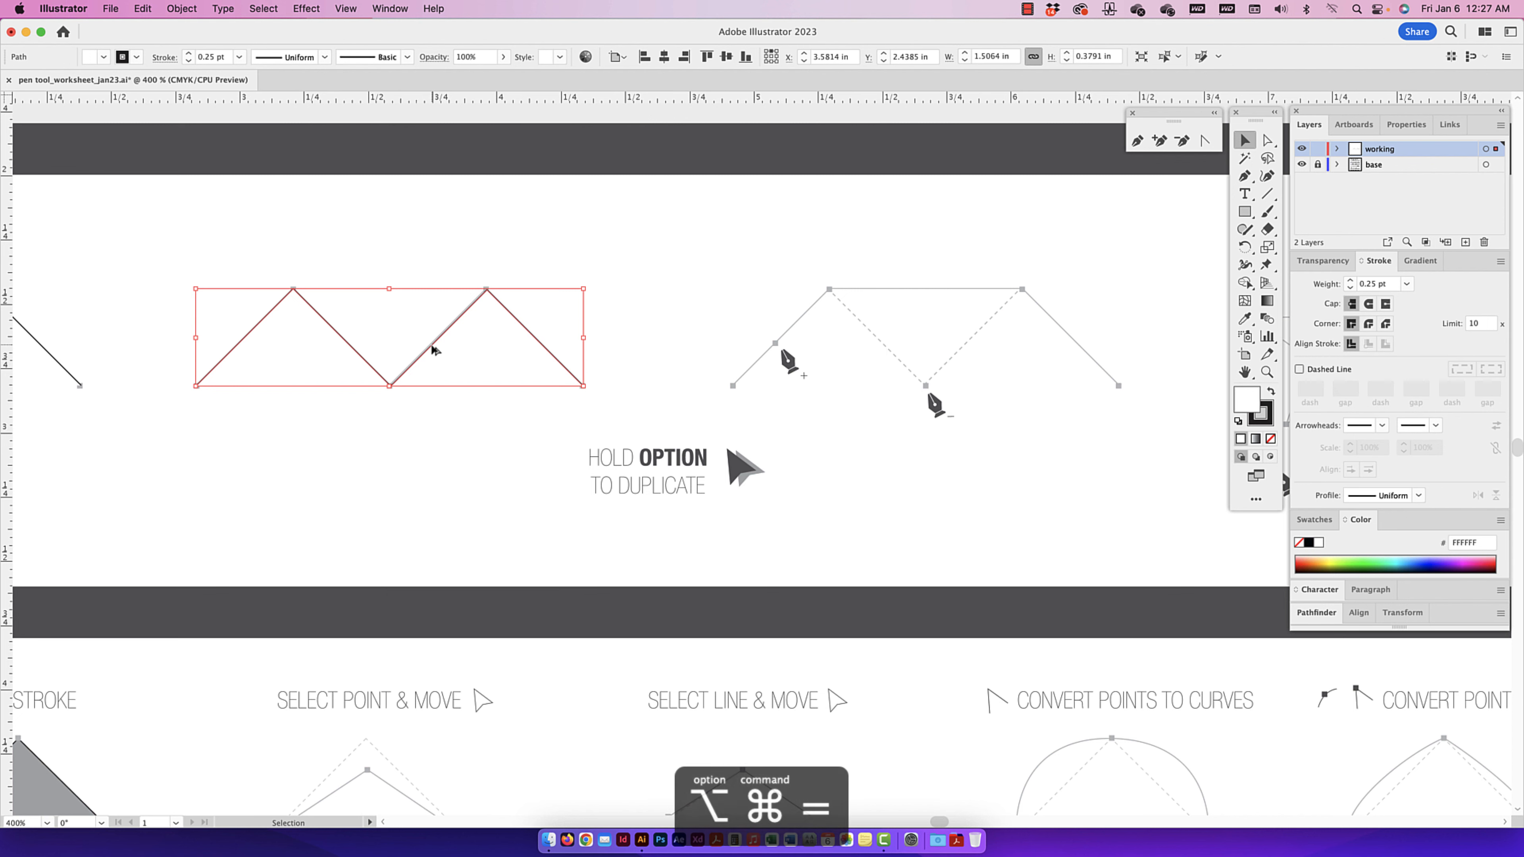
pyautogui.press('alt+super+equal')
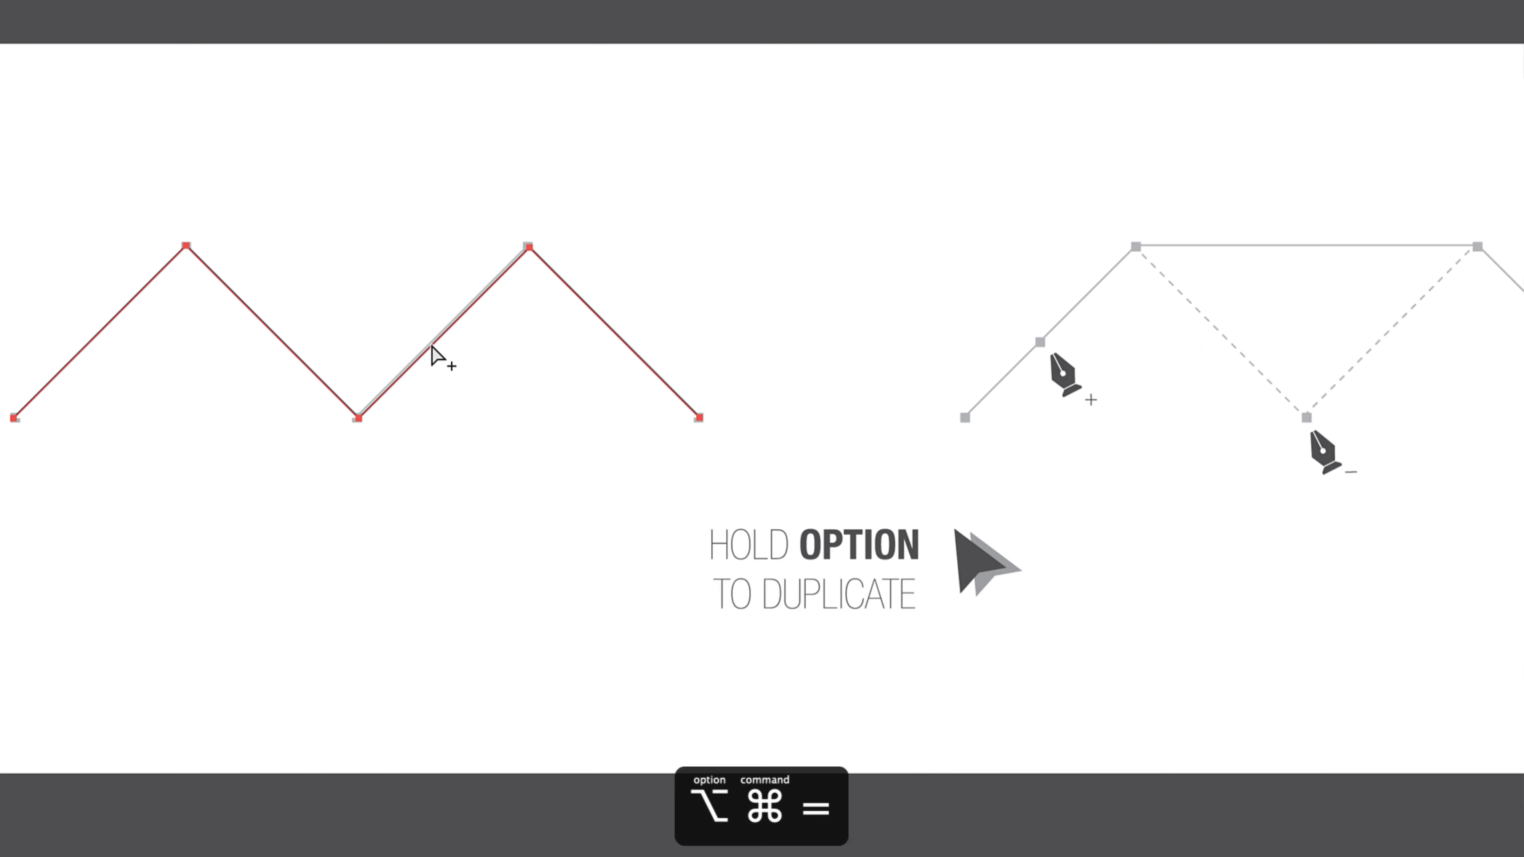
pyautogui.press('v')
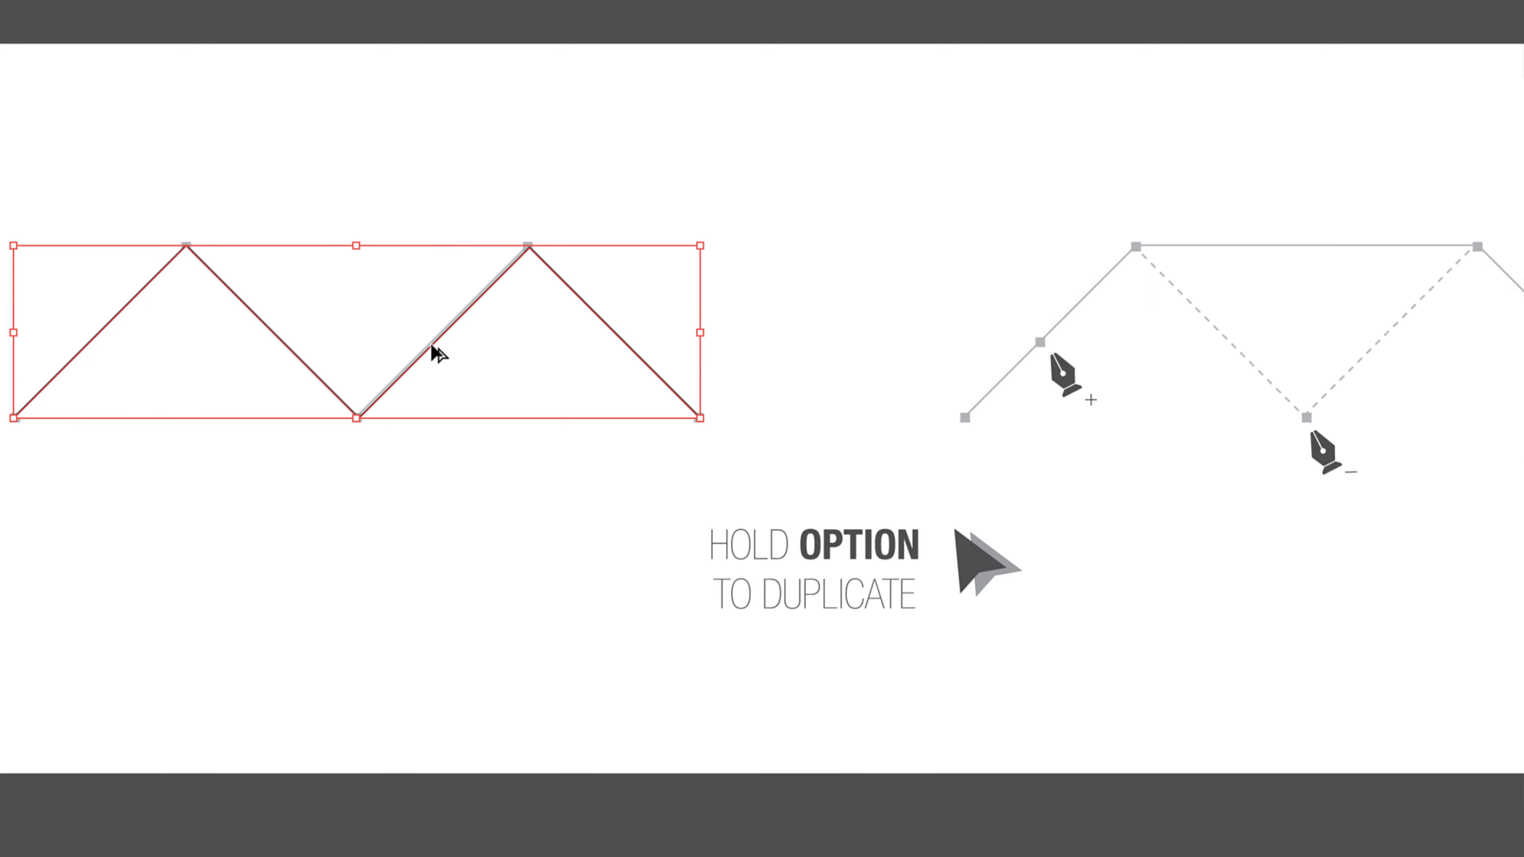
pyautogui.press('alt+super+minus')
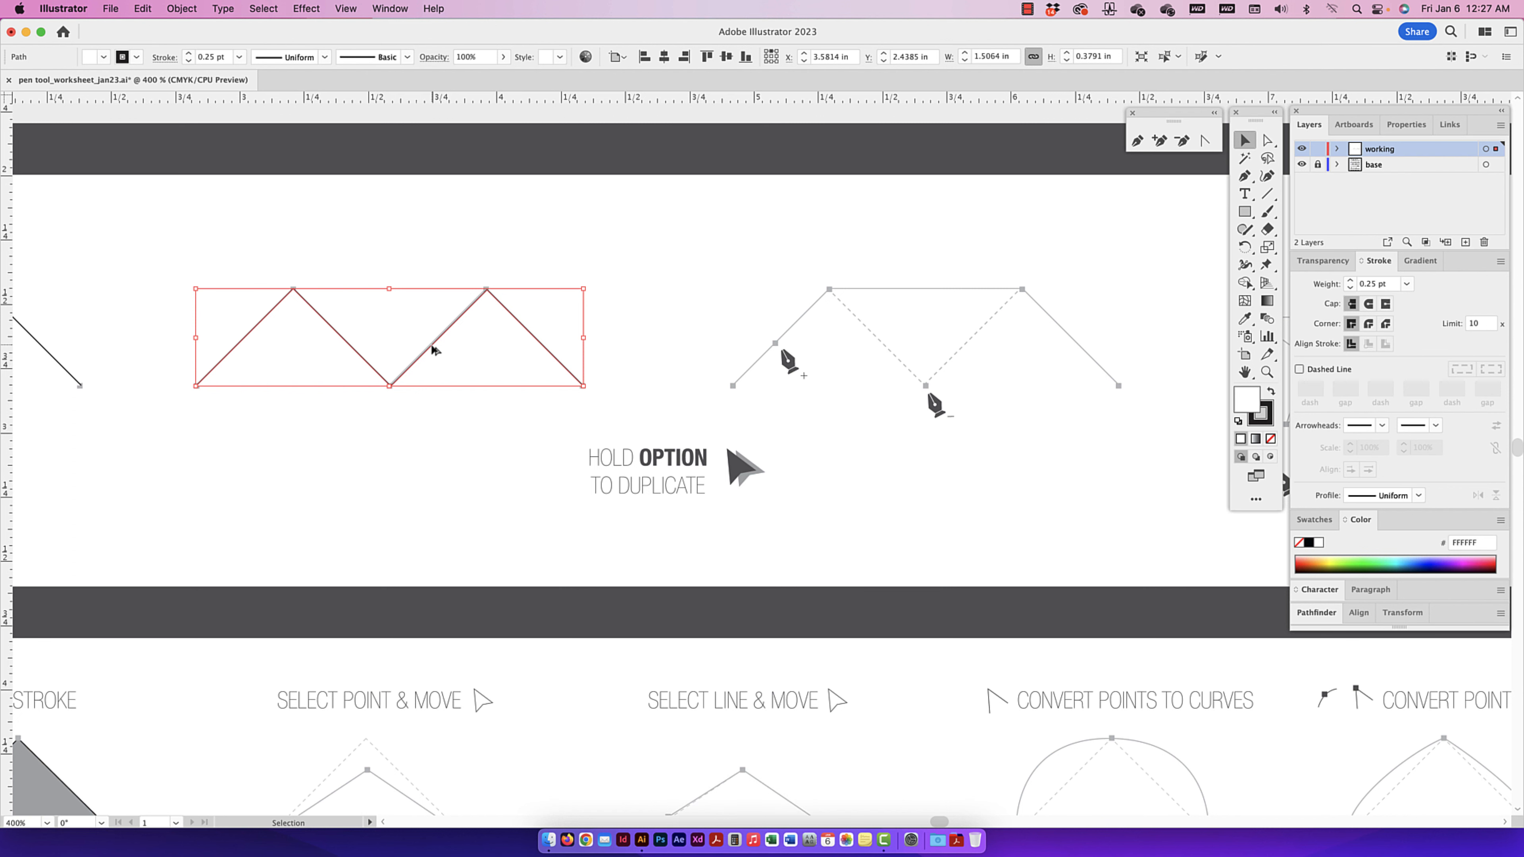
pyautogui.scroll(2, 433, 345)
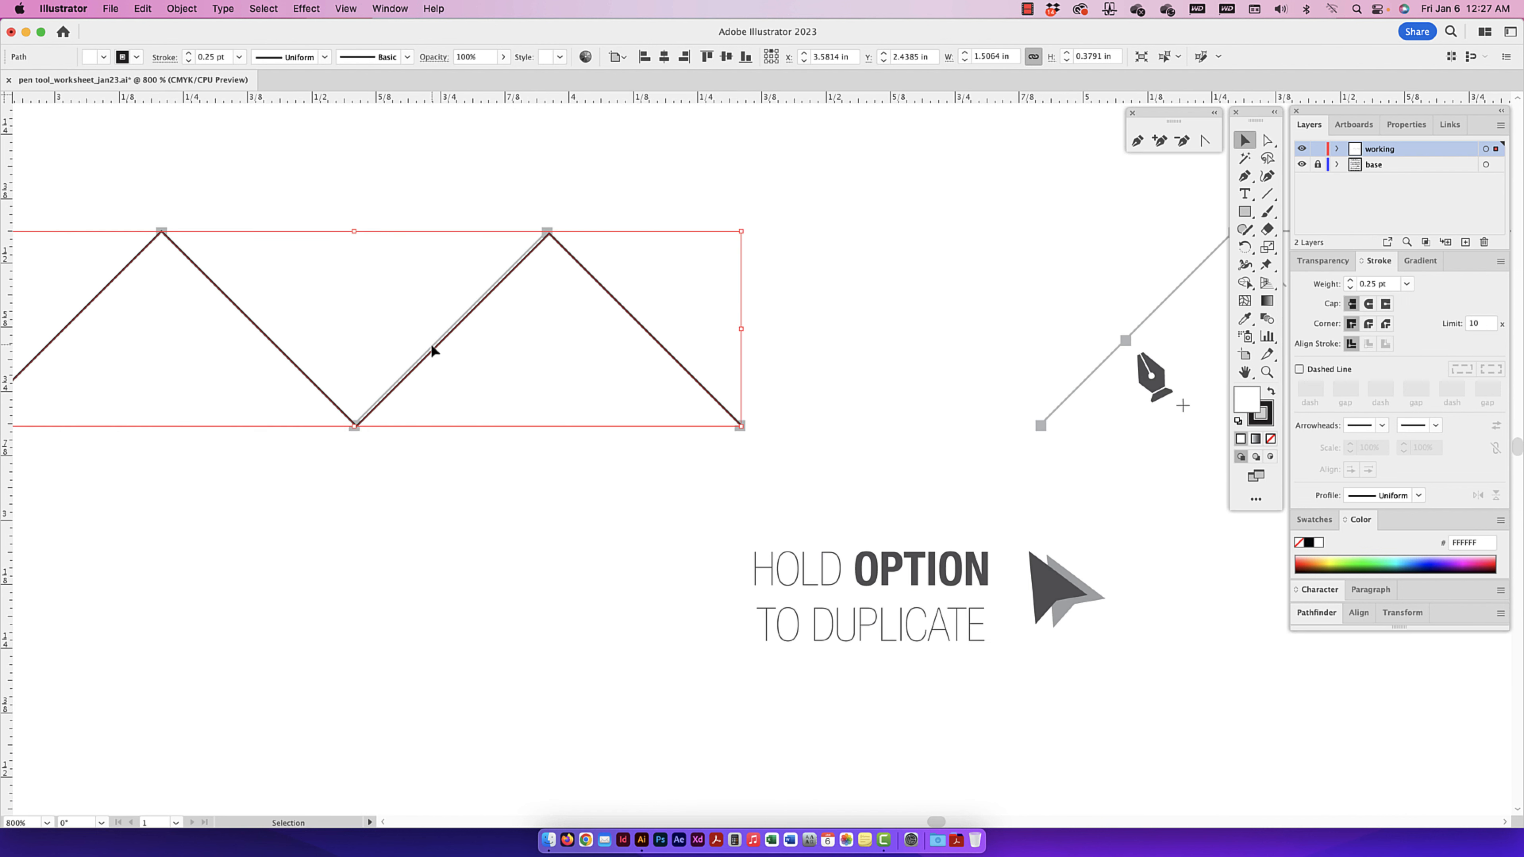
pyautogui.press('alt+super+minus')
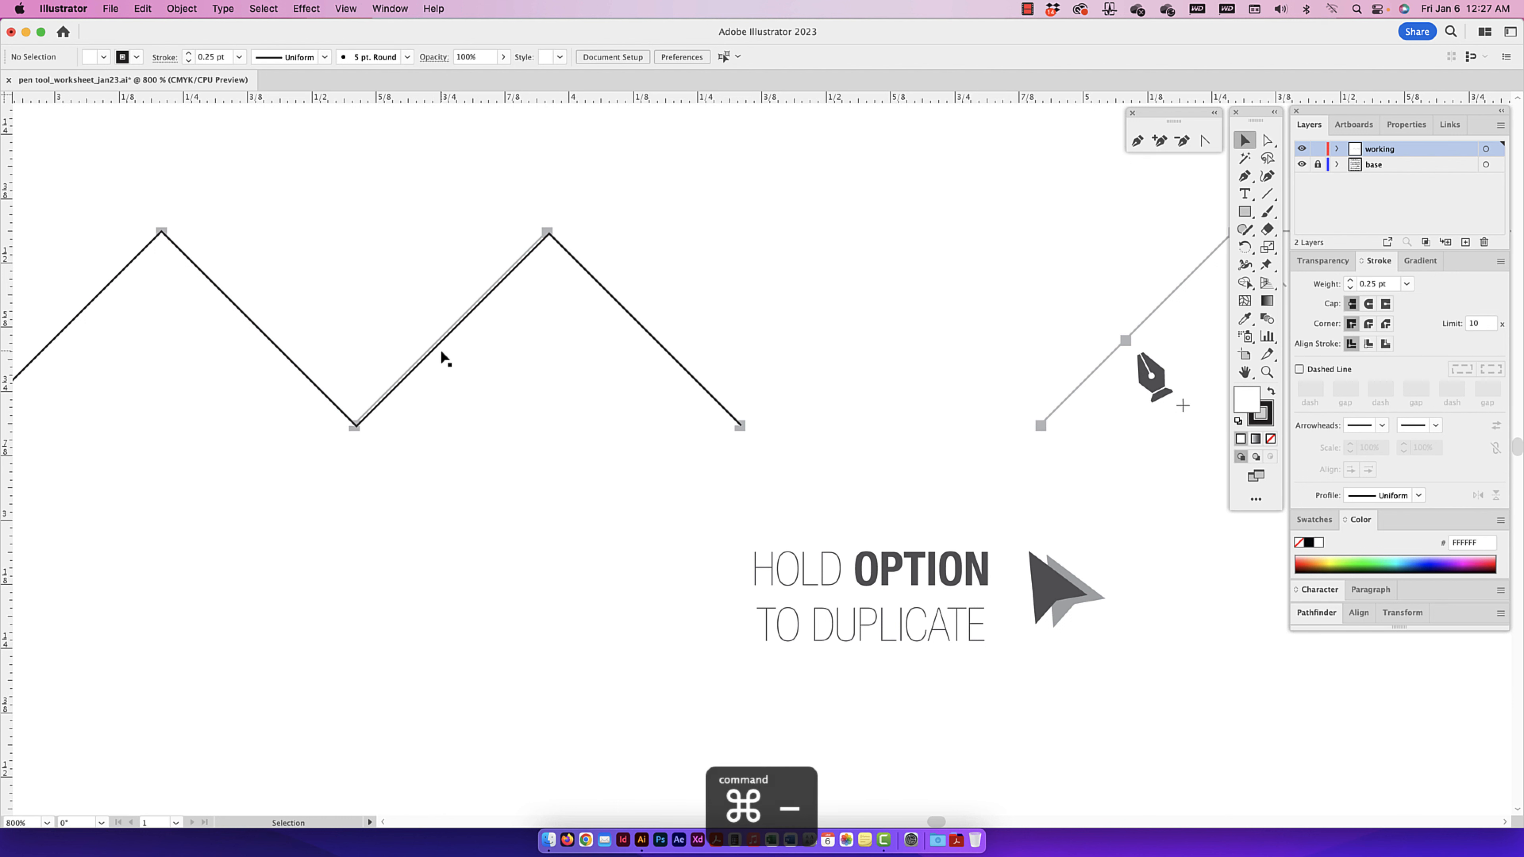
pyautogui.press('super+minus')
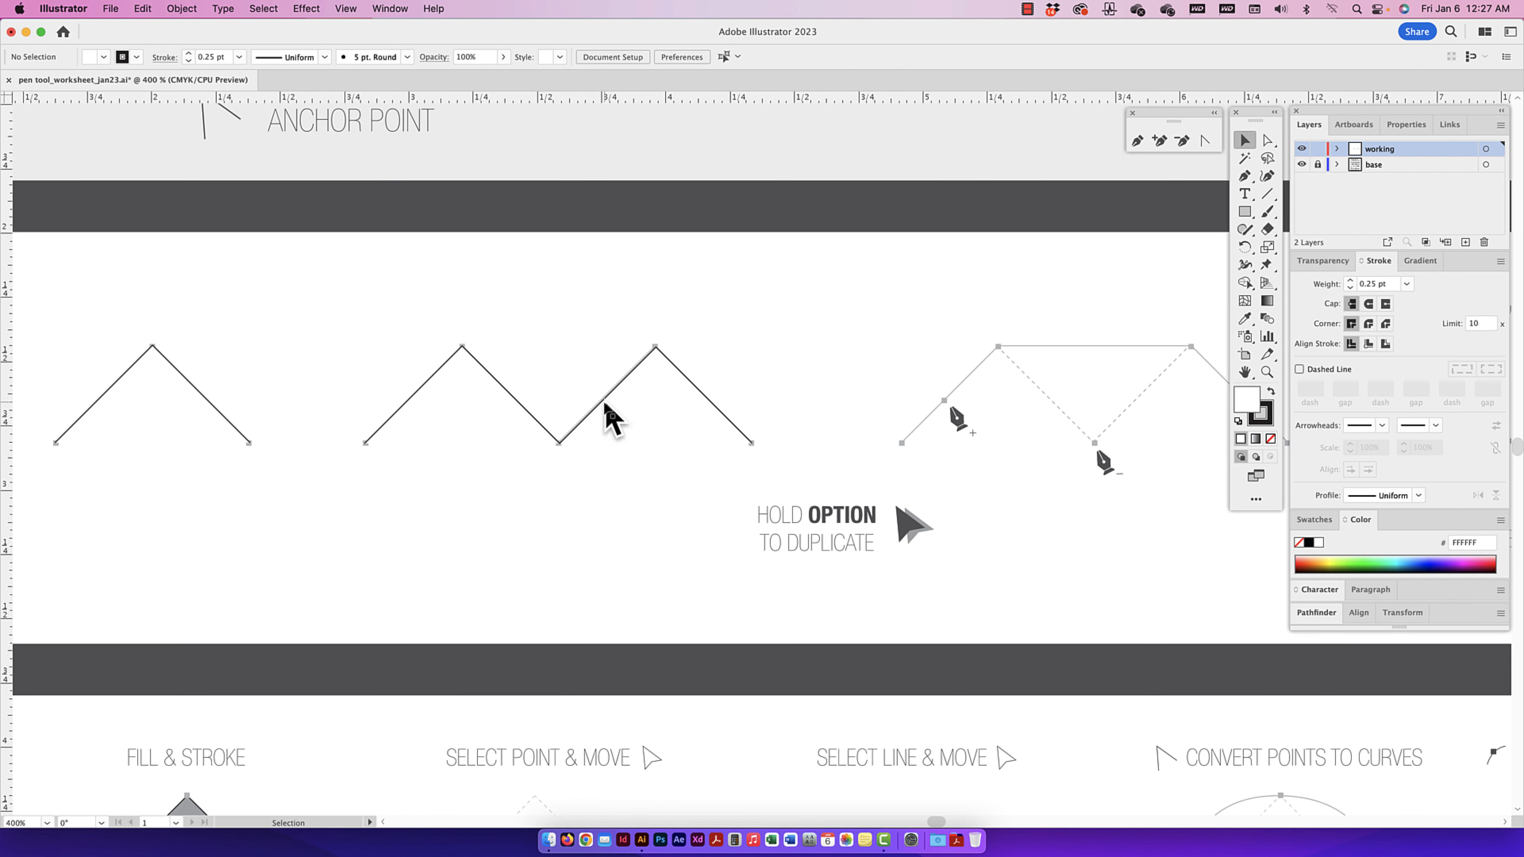
pyautogui.moveTo(606, 409); pyautogui.dragTo(1130, 418)
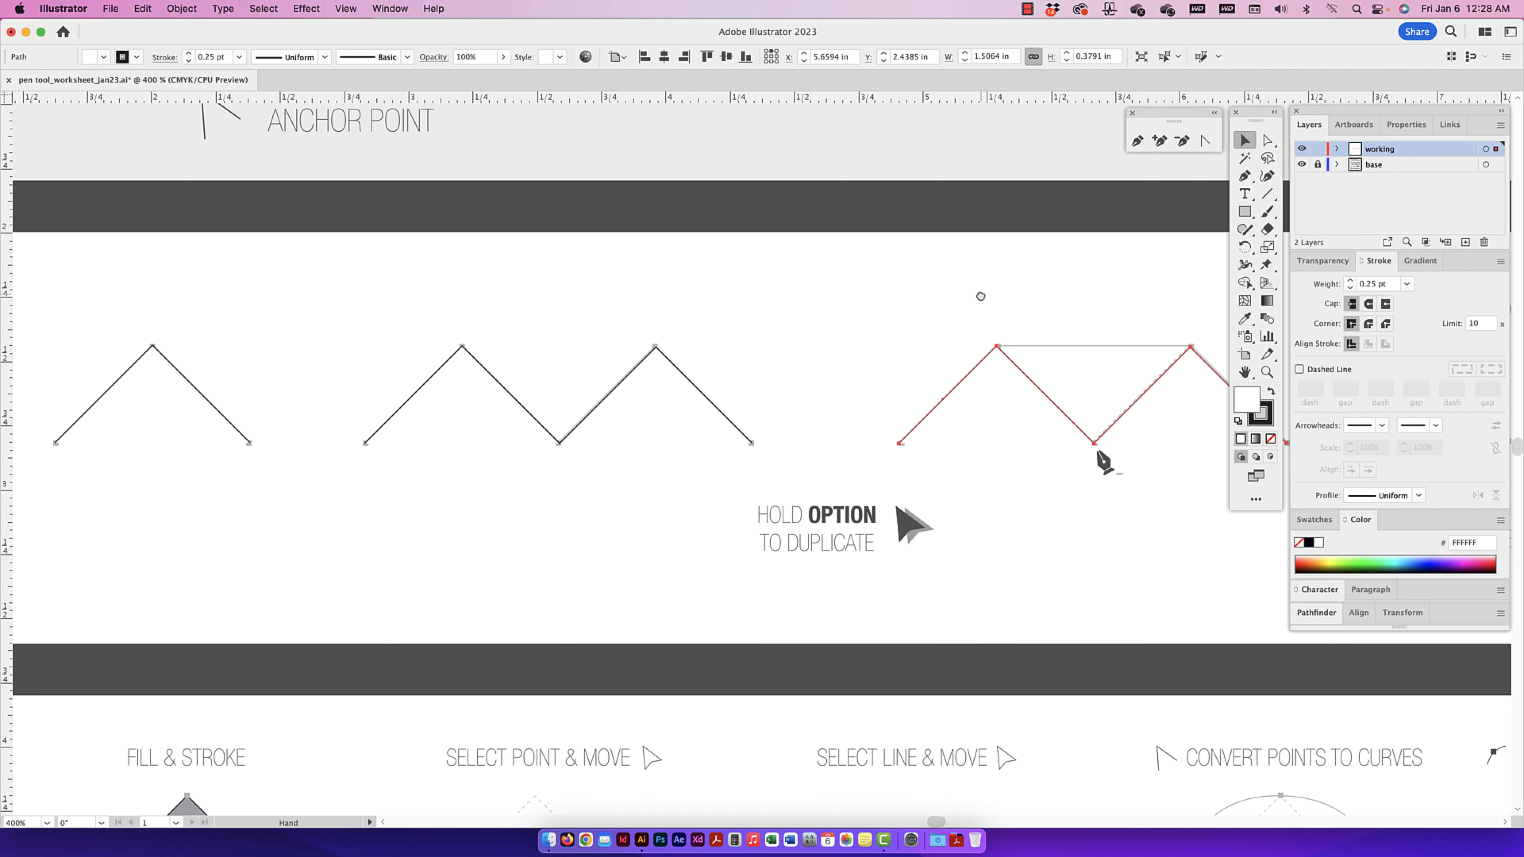
pyautogui.moveTo(980, 297); pyautogui.dragTo(785, 281)
pyautogui.press('Delete')
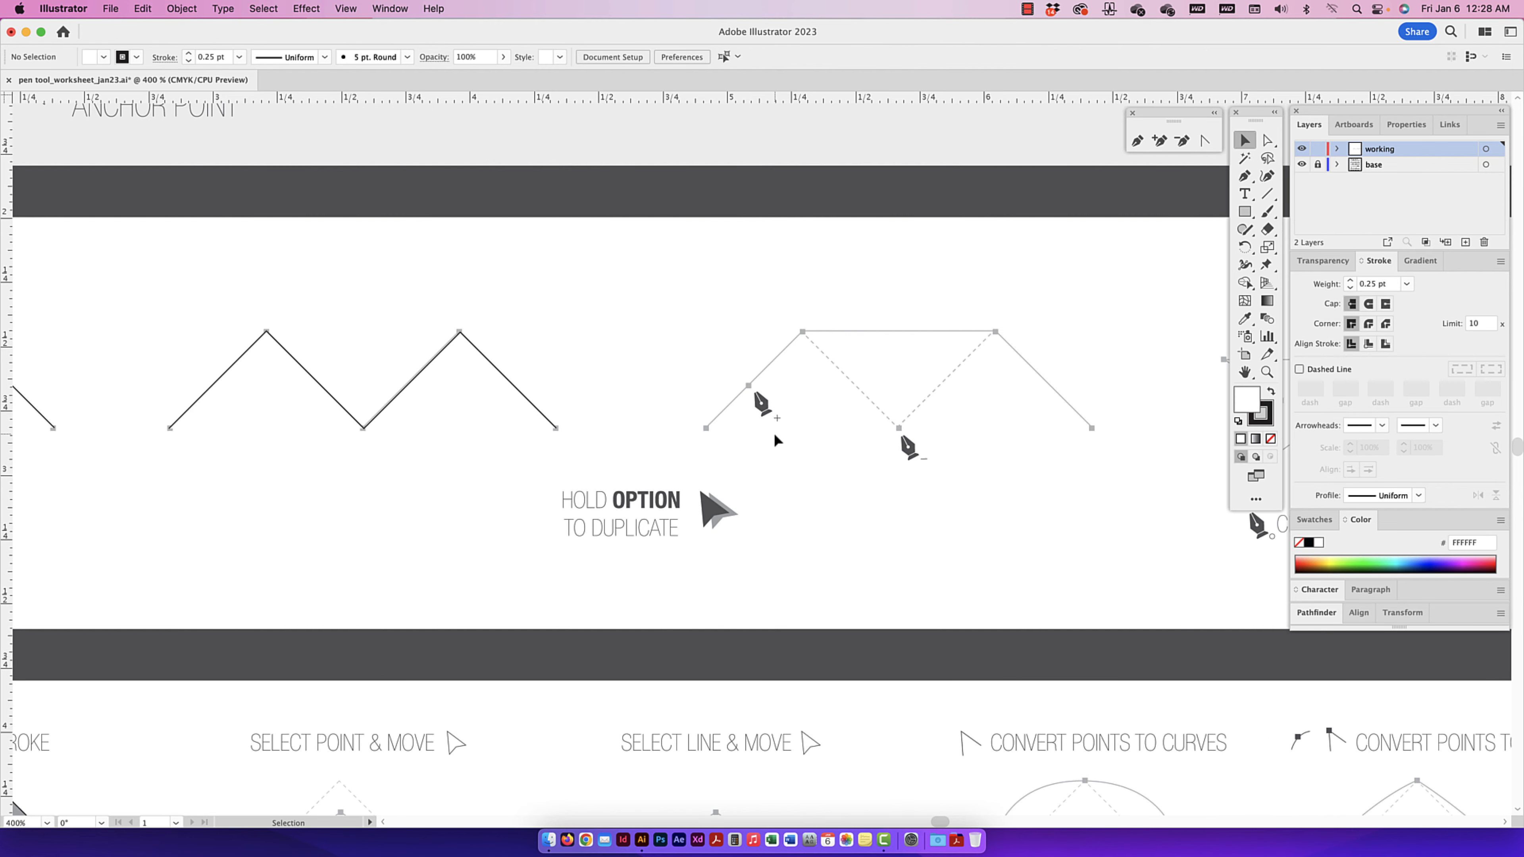
# - Try placing a copy of the double-peak path partway towards the neighbouring example, and undo the copy
pyautogui.click(401, 391)
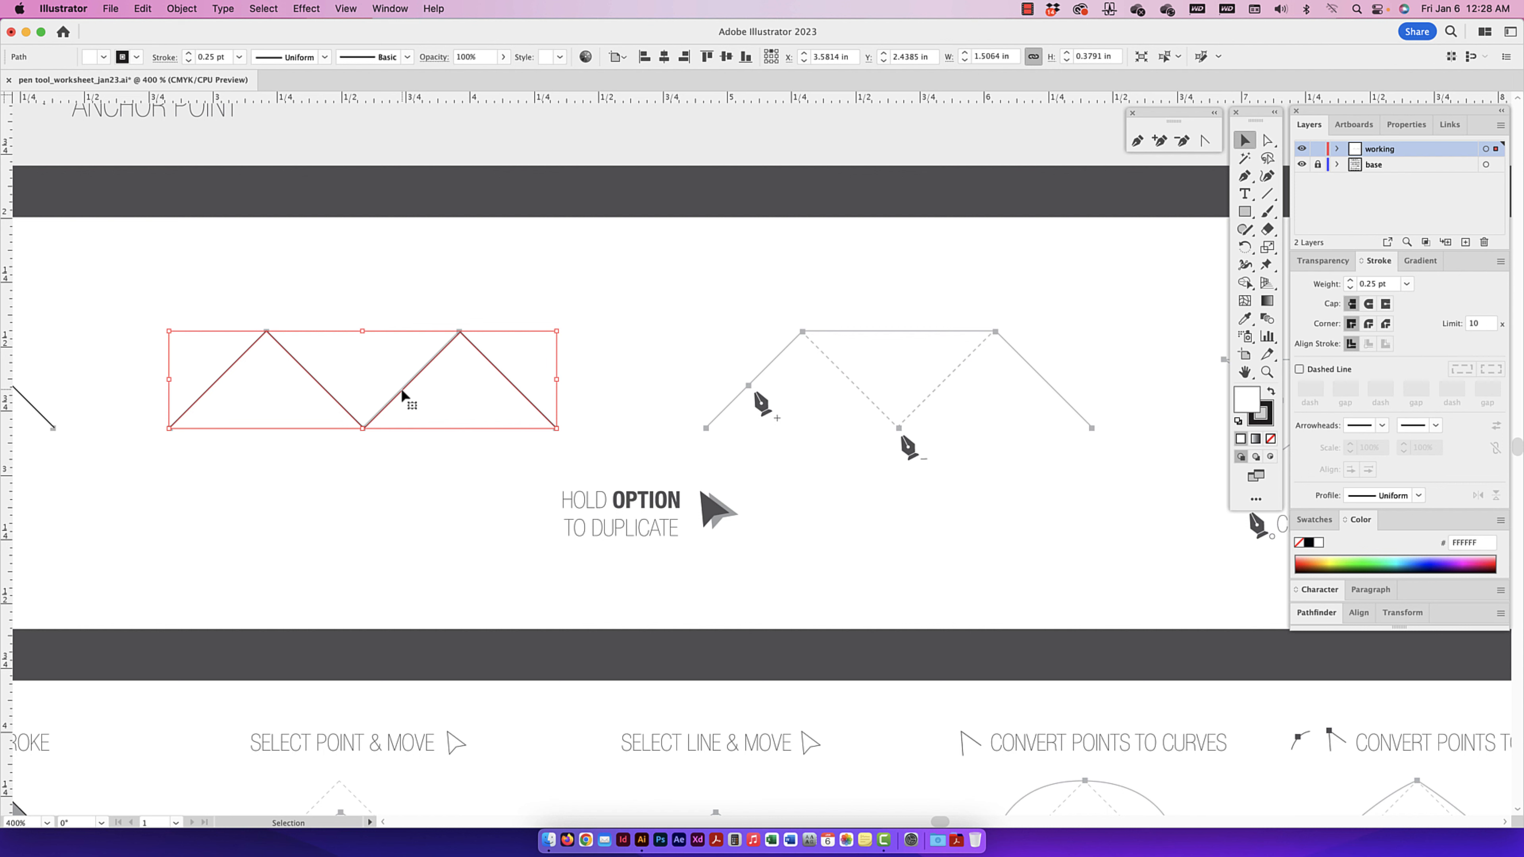
pyautogui.hscroll(-1, 401, 388)
pyautogui.moveTo(400, 390); pyautogui.dragTo(730, 406)
pyautogui.scroll(2, 501, 396)
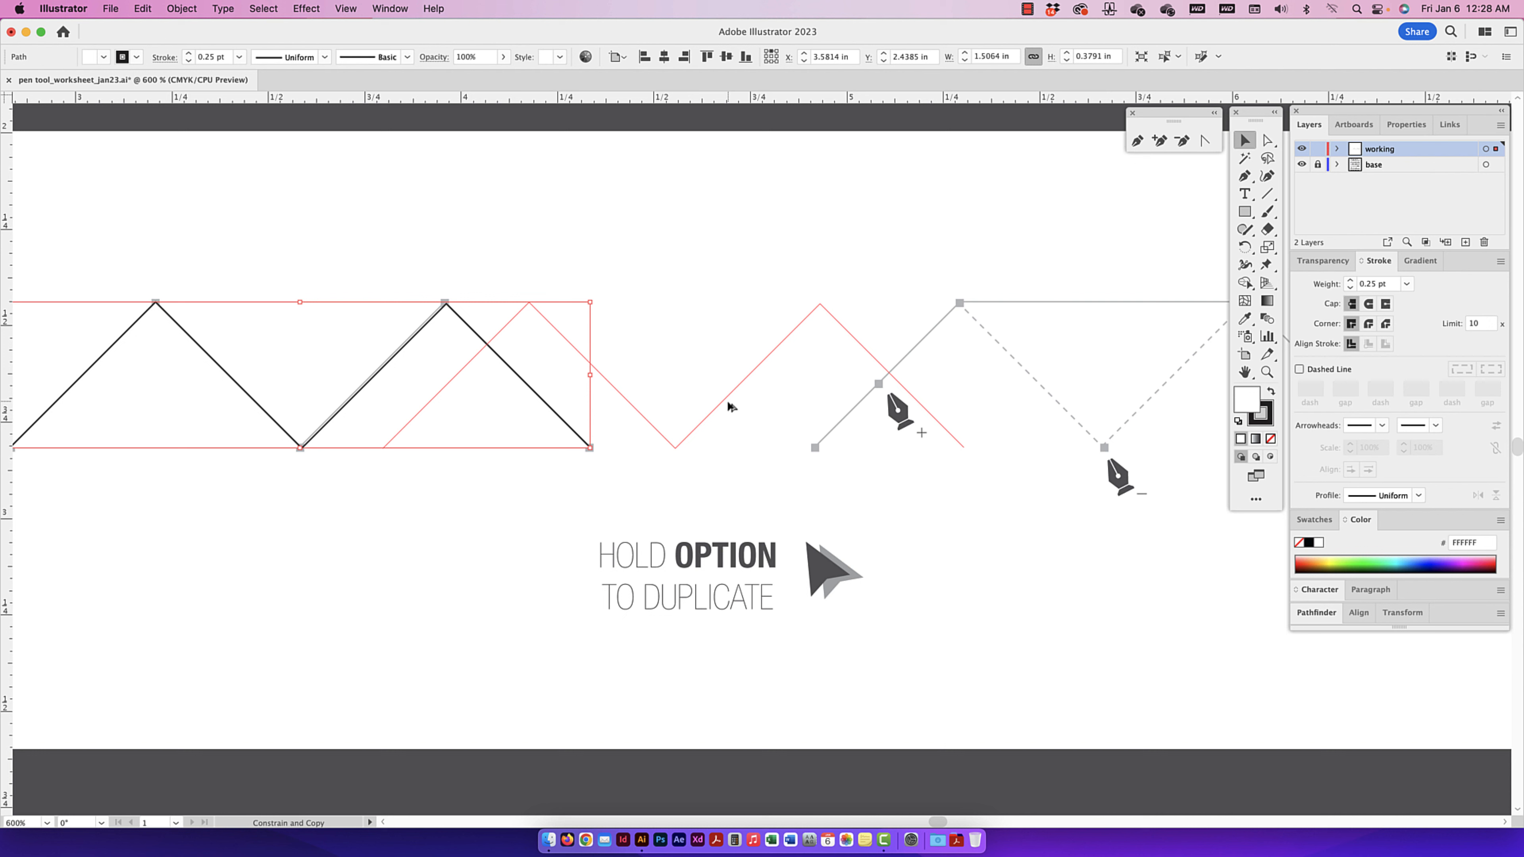
pyautogui.moveTo(728, 407); pyautogui.dragTo(728, 407)
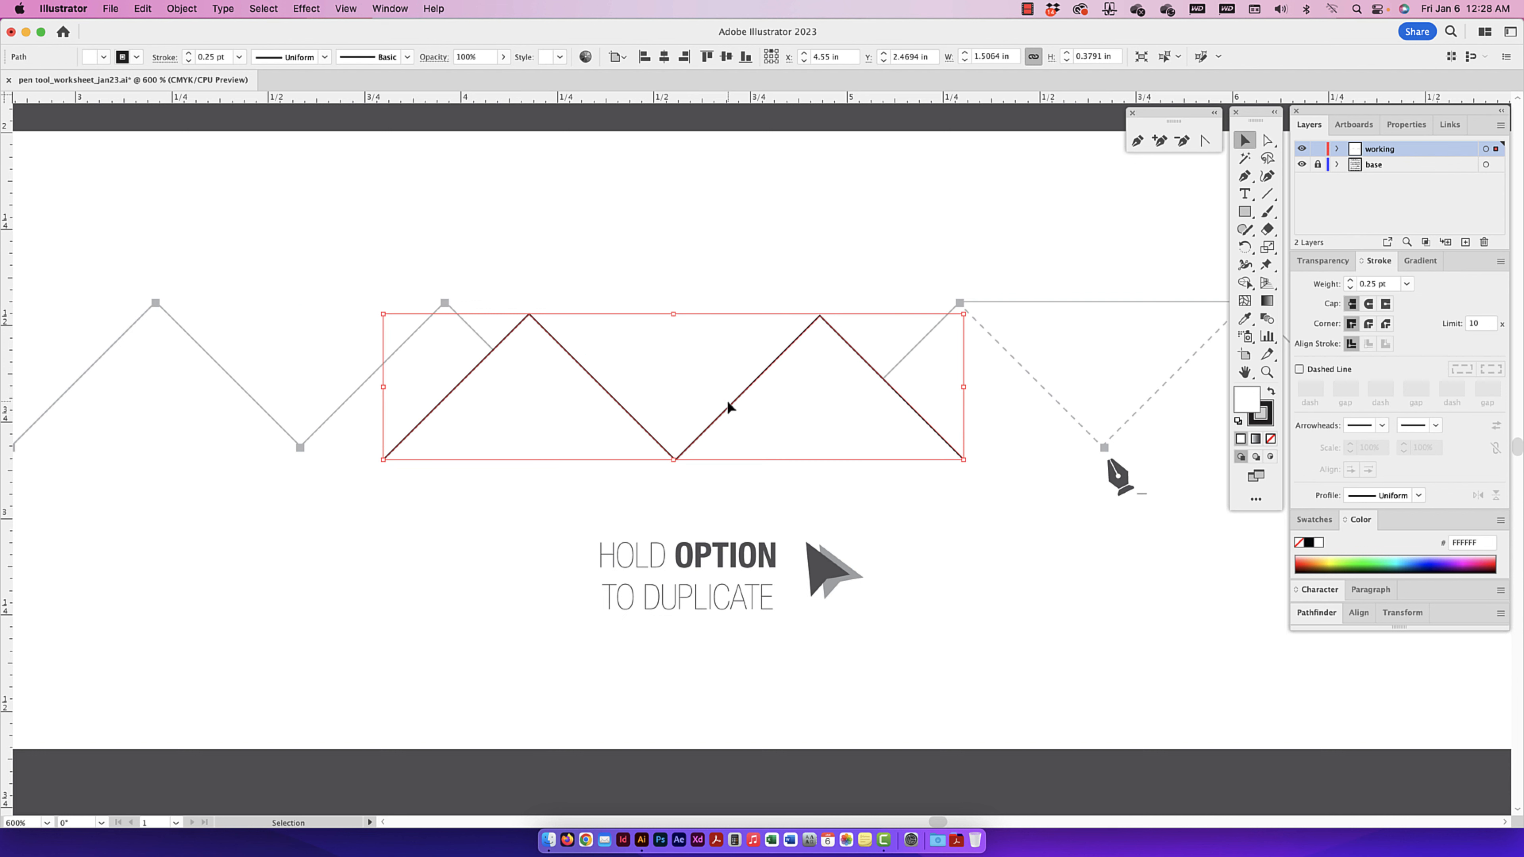
pyautogui.press('super+z')
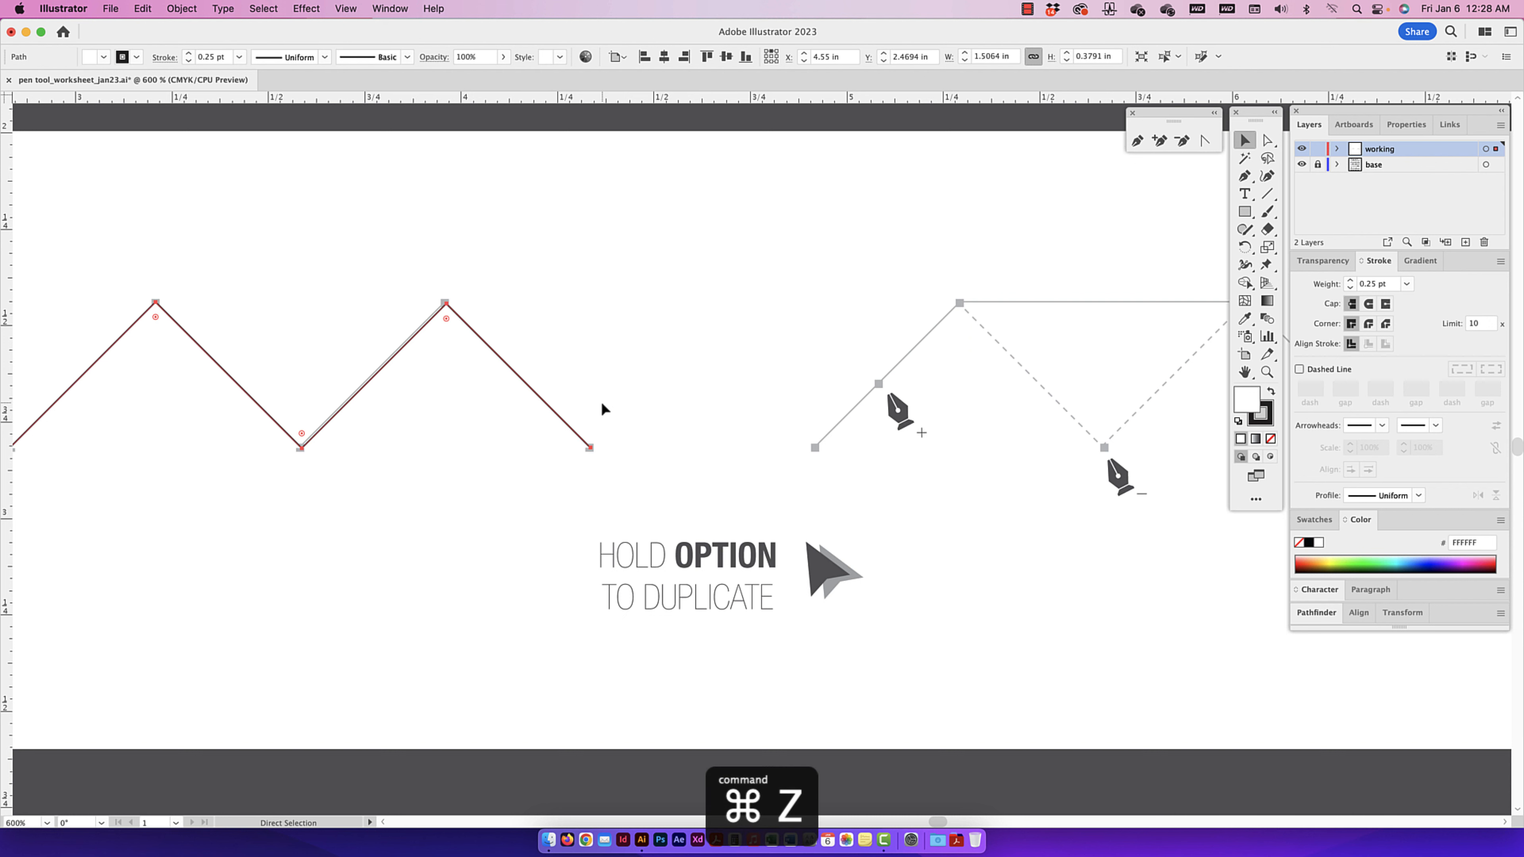
# - Duplicate the double-peak path horizontally onto the add and delete anchor point example and deselect it
pyautogui.scroll(1, 367, 384)
pyautogui.press('super+minus')
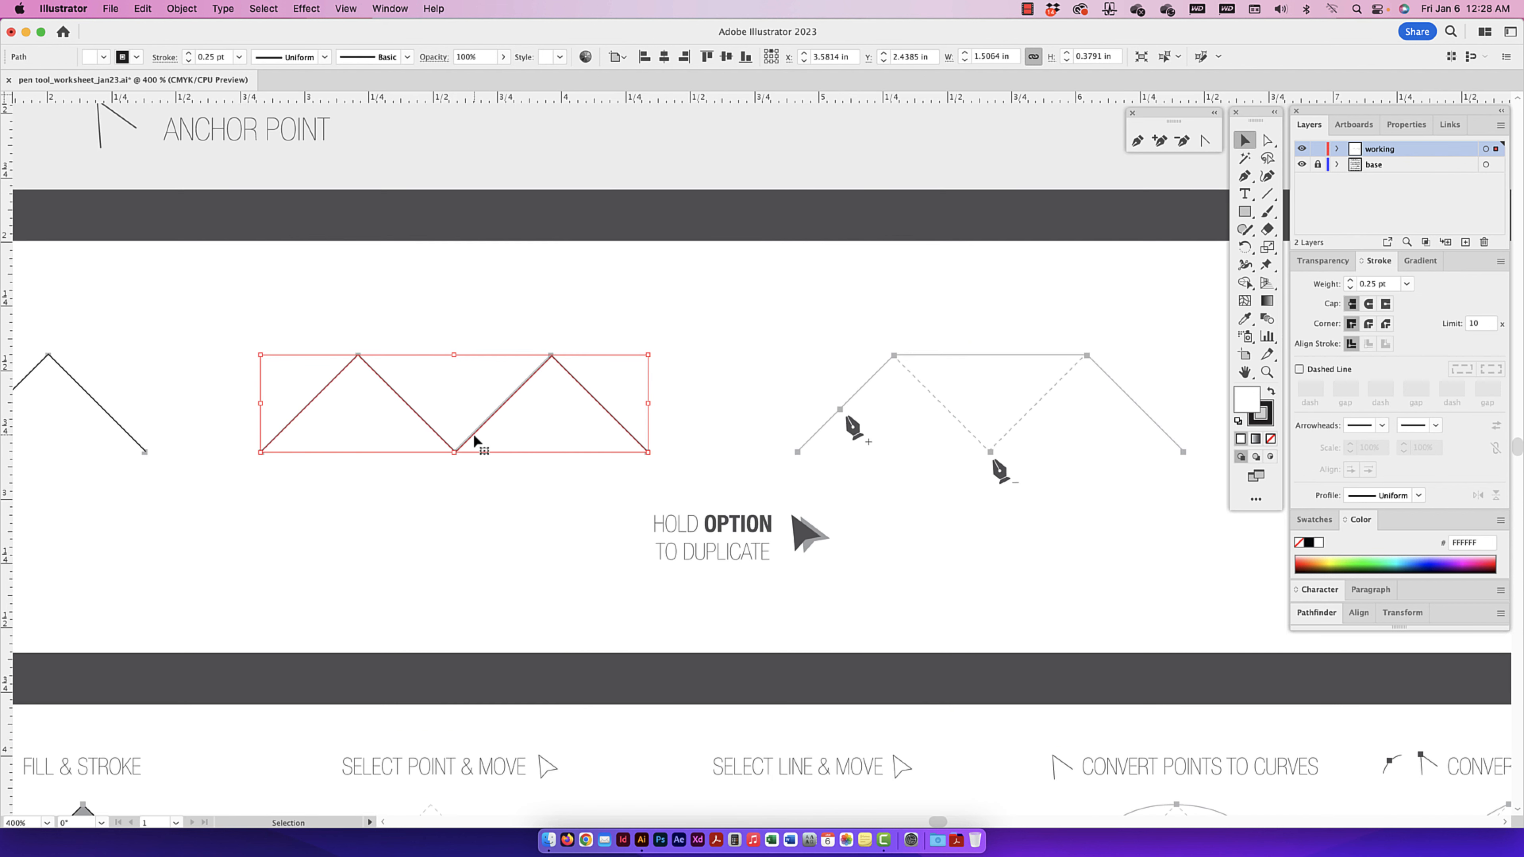
pyautogui.moveTo(474, 440); pyautogui.dragTo(1008, 428)
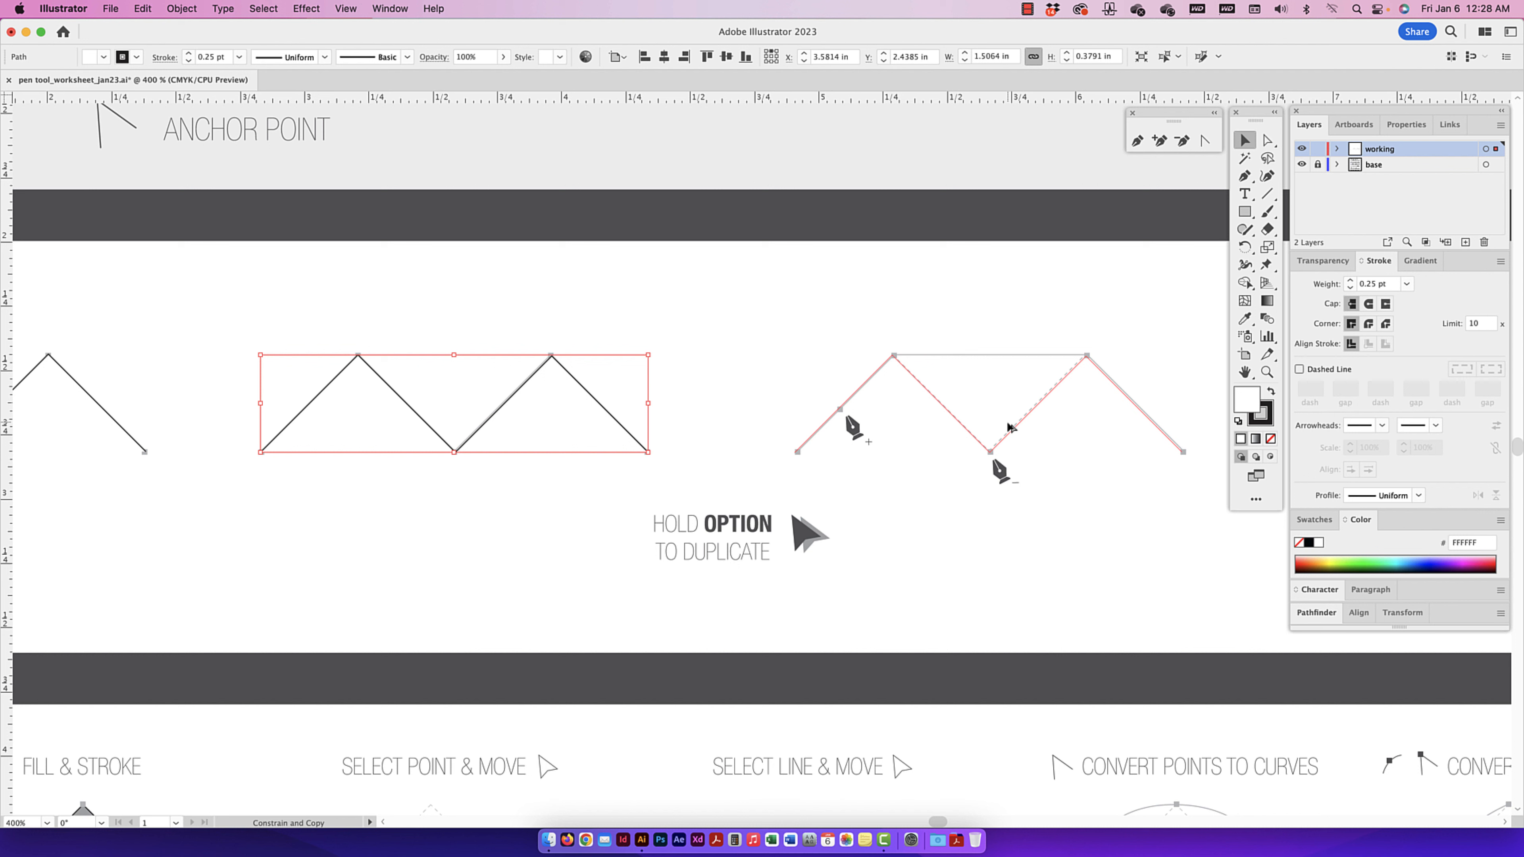
pyautogui.moveTo(1008, 427); pyautogui.dragTo(1006, 428)
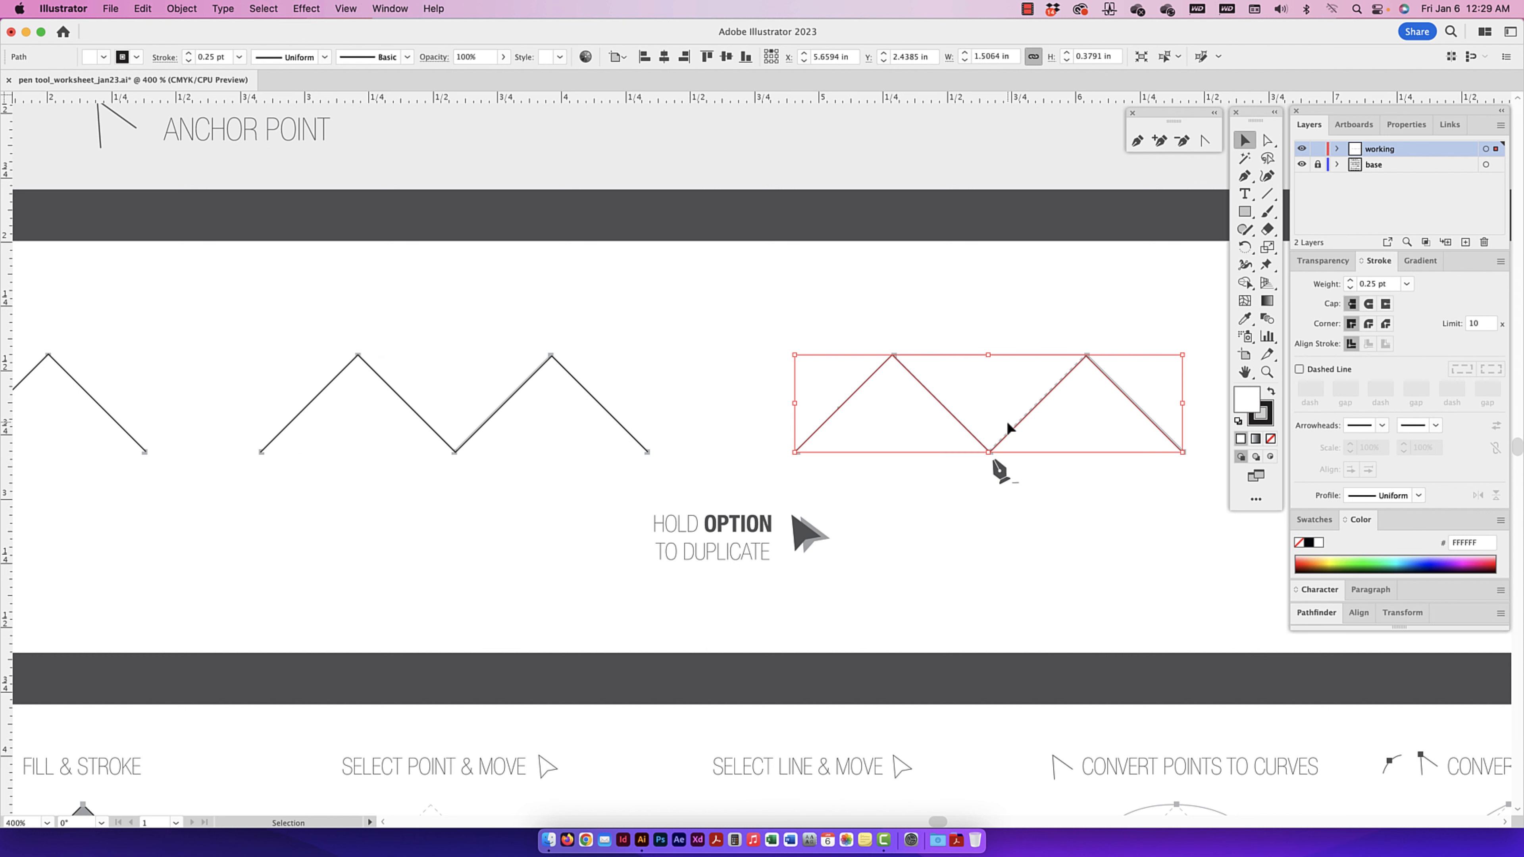
pyautogui.click(1007, 316)
pyautogui.hscroll(6, 1007, 316)
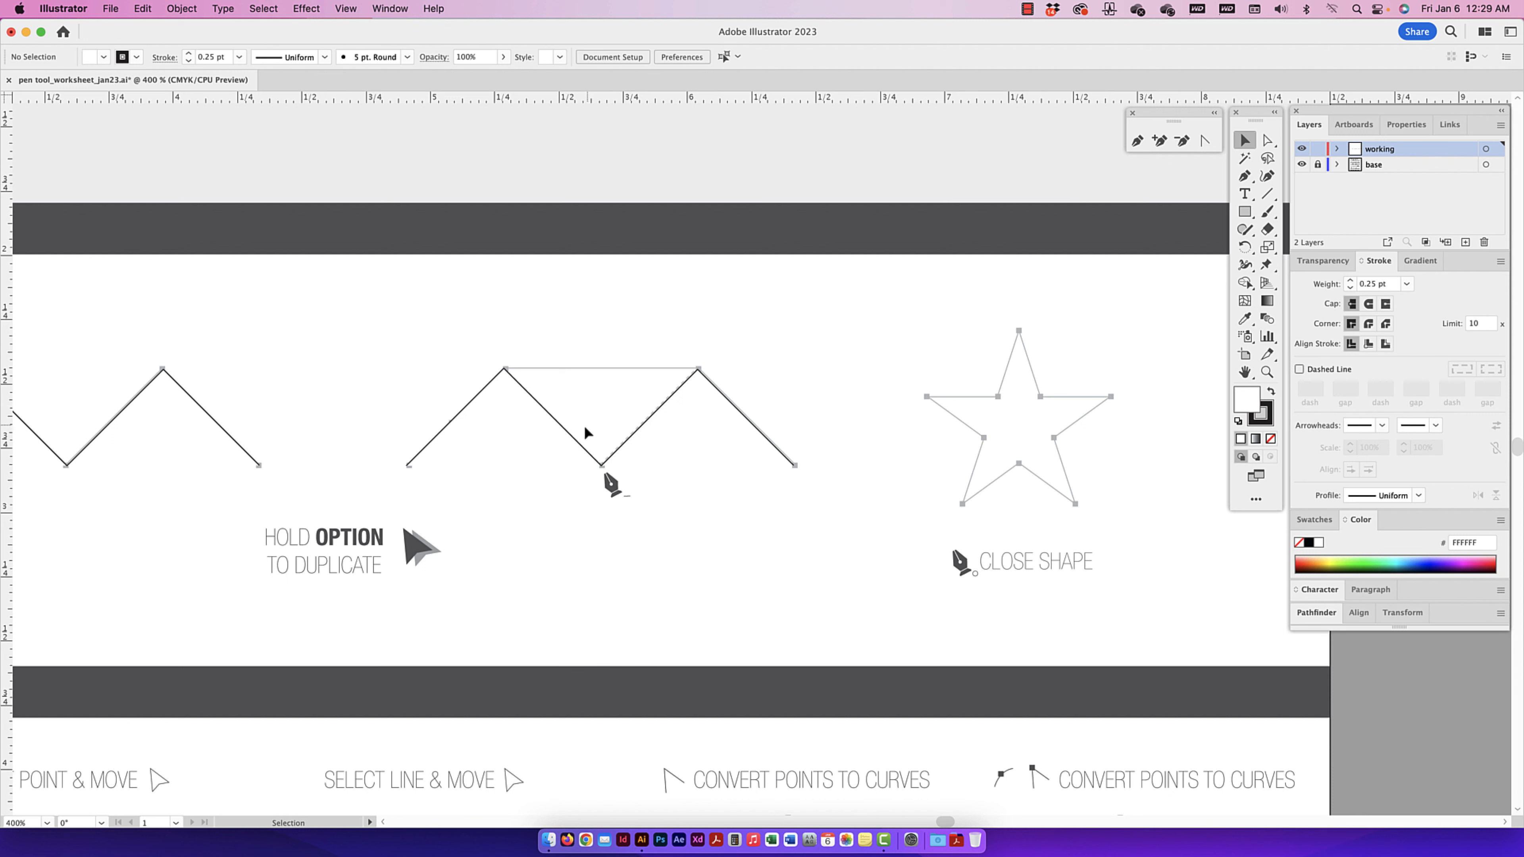
# - Move the duplicated zigzag slightly aside from the example underneath and realign it over the example's anchor points
pyautogui.click(503, 430)
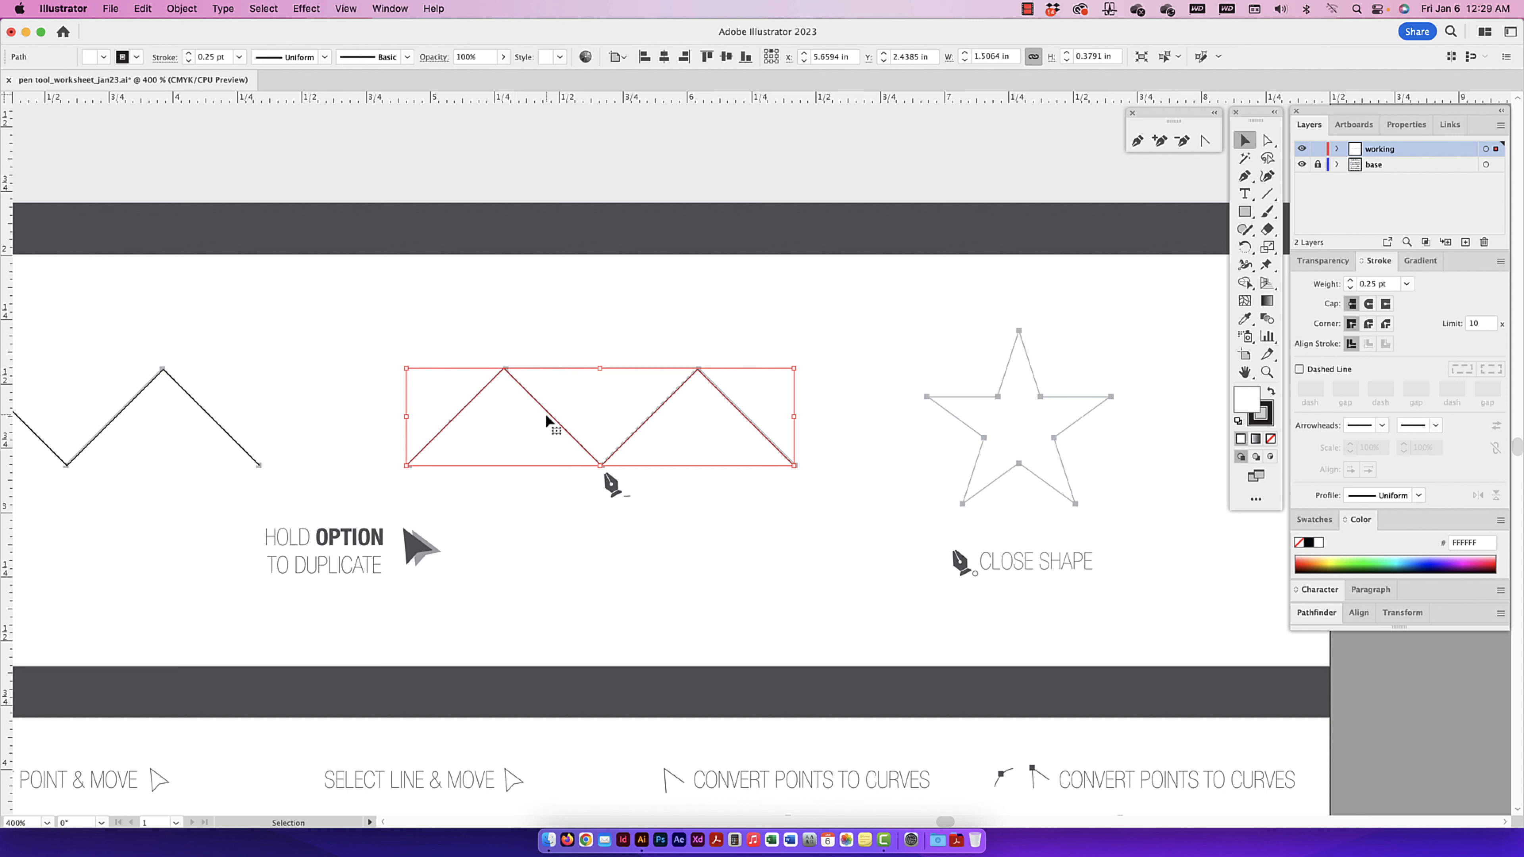
pyautogui.moveTo(548, 411); pyautogui.dragTo(572, 414)
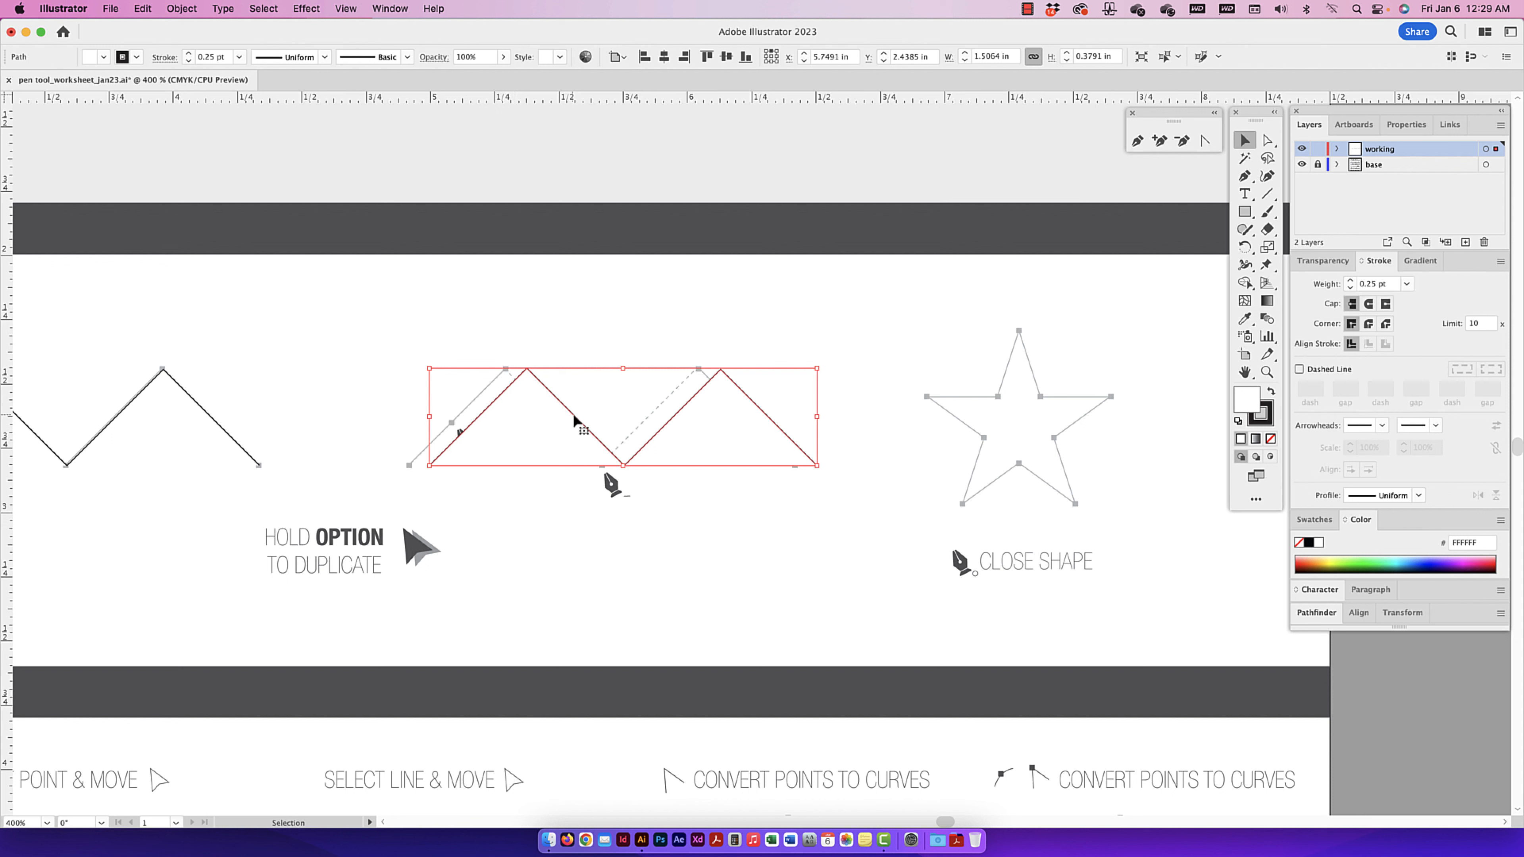
pyautogui.click(520, 299)
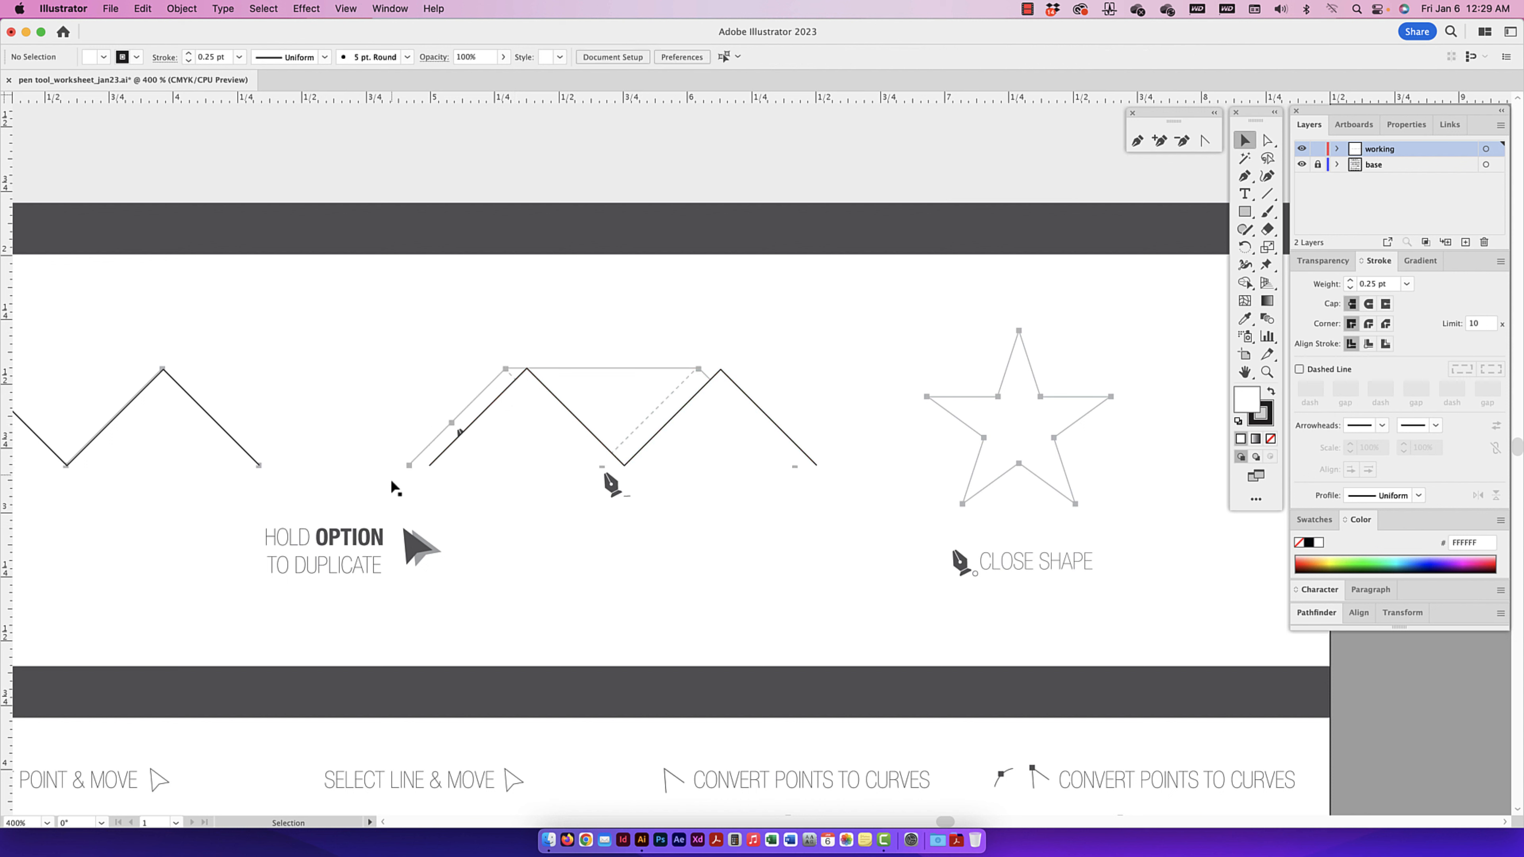
pyautogui.moveTo(541, 394)
pyautogui.mouseDown()
pyautogui.moveTo(573, 394)
pyautogui.moveTo(519, 393)
pyautogui.mouseUp()
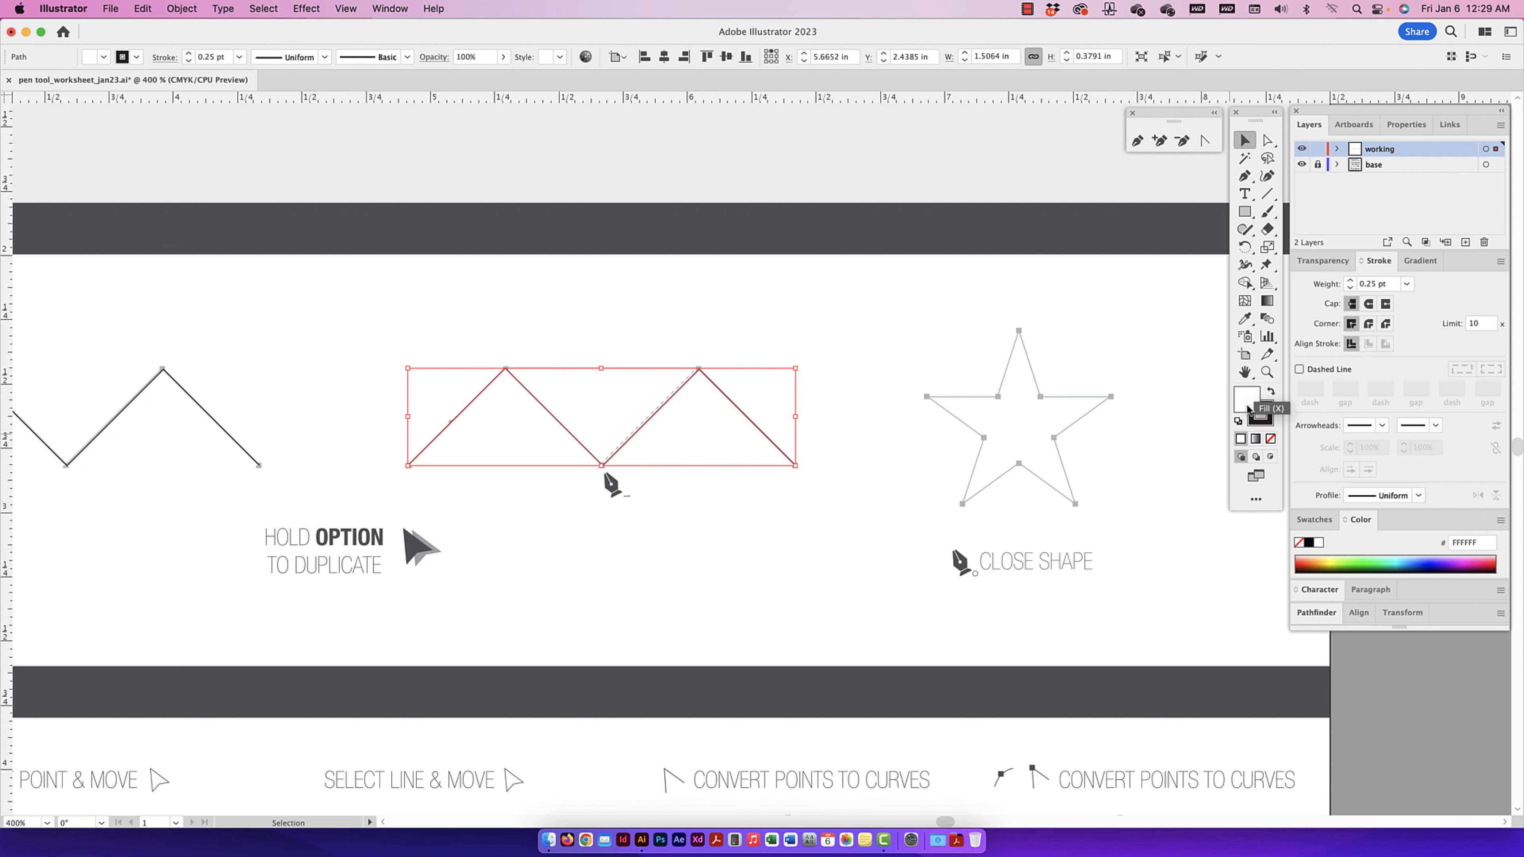
# - Set the fill of the duplicated zigzag path to None
pyautogui.click(1267, 418)
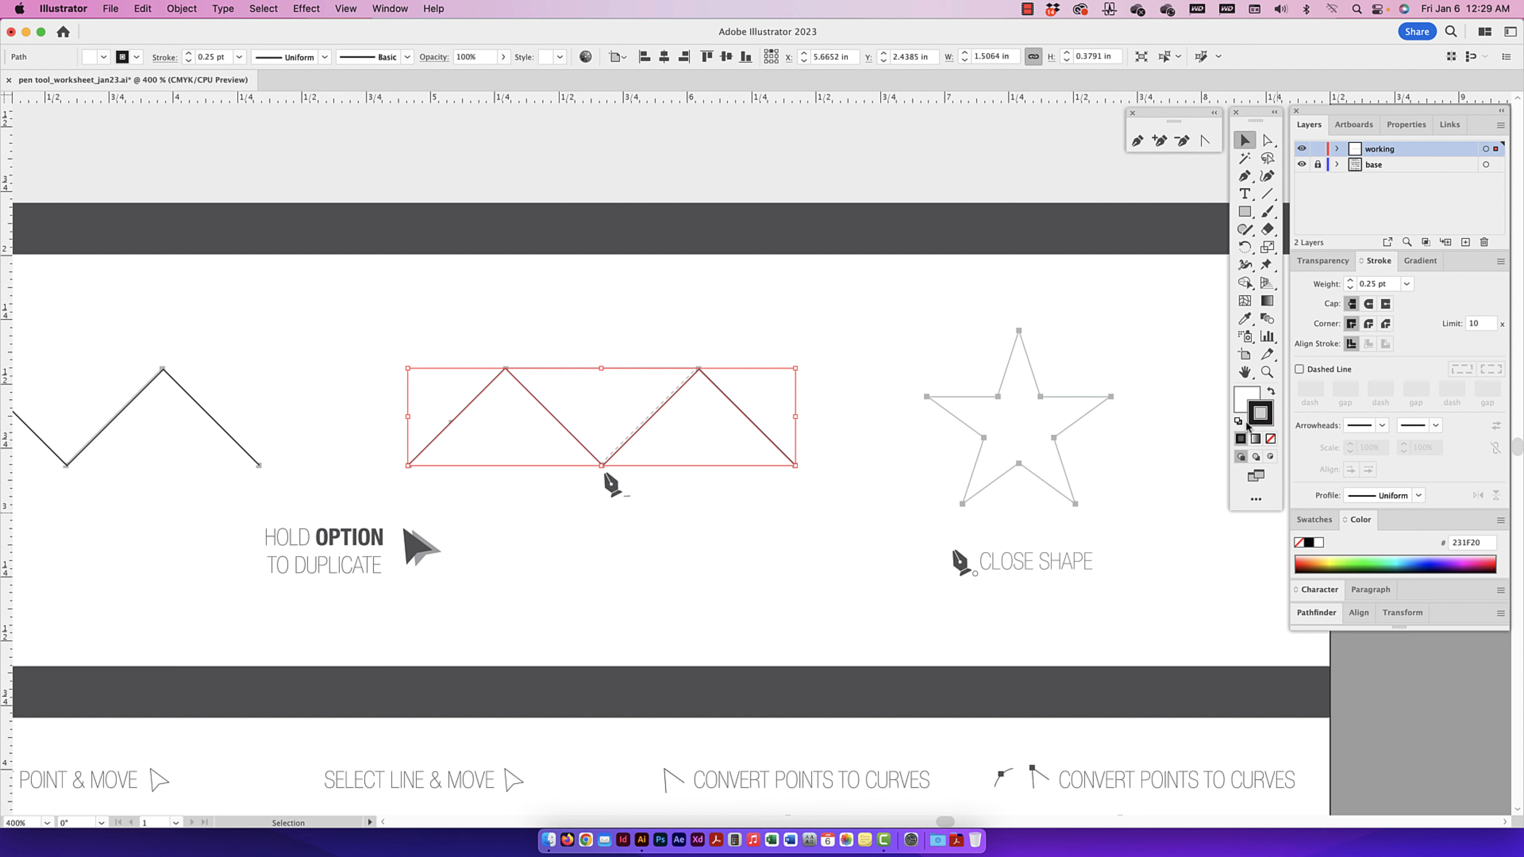
pyautogui.click(1250, 395)
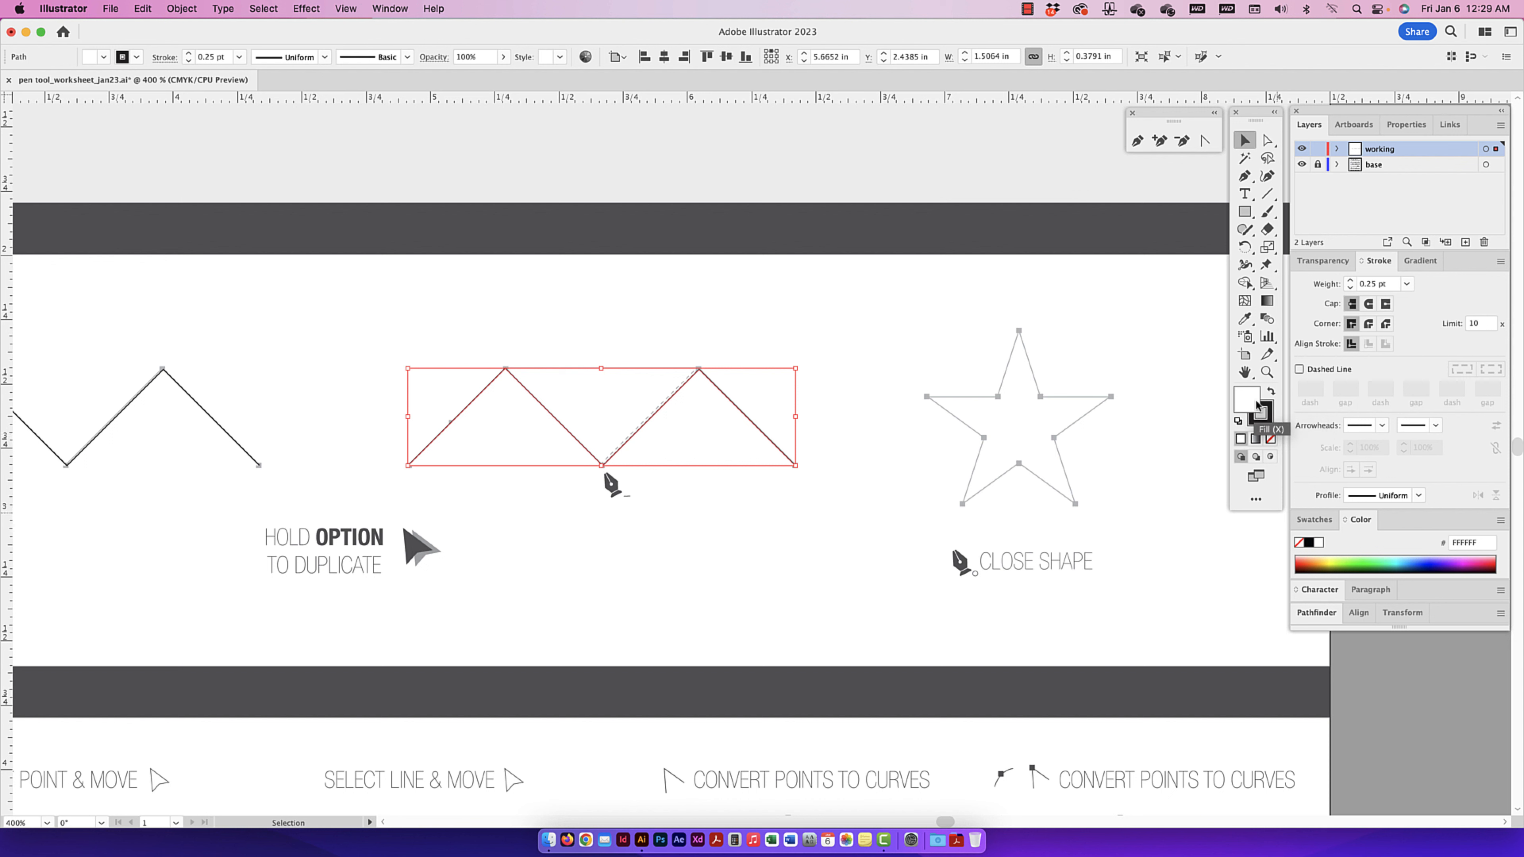
pyautogui.hscroll(1, 1050, 487)
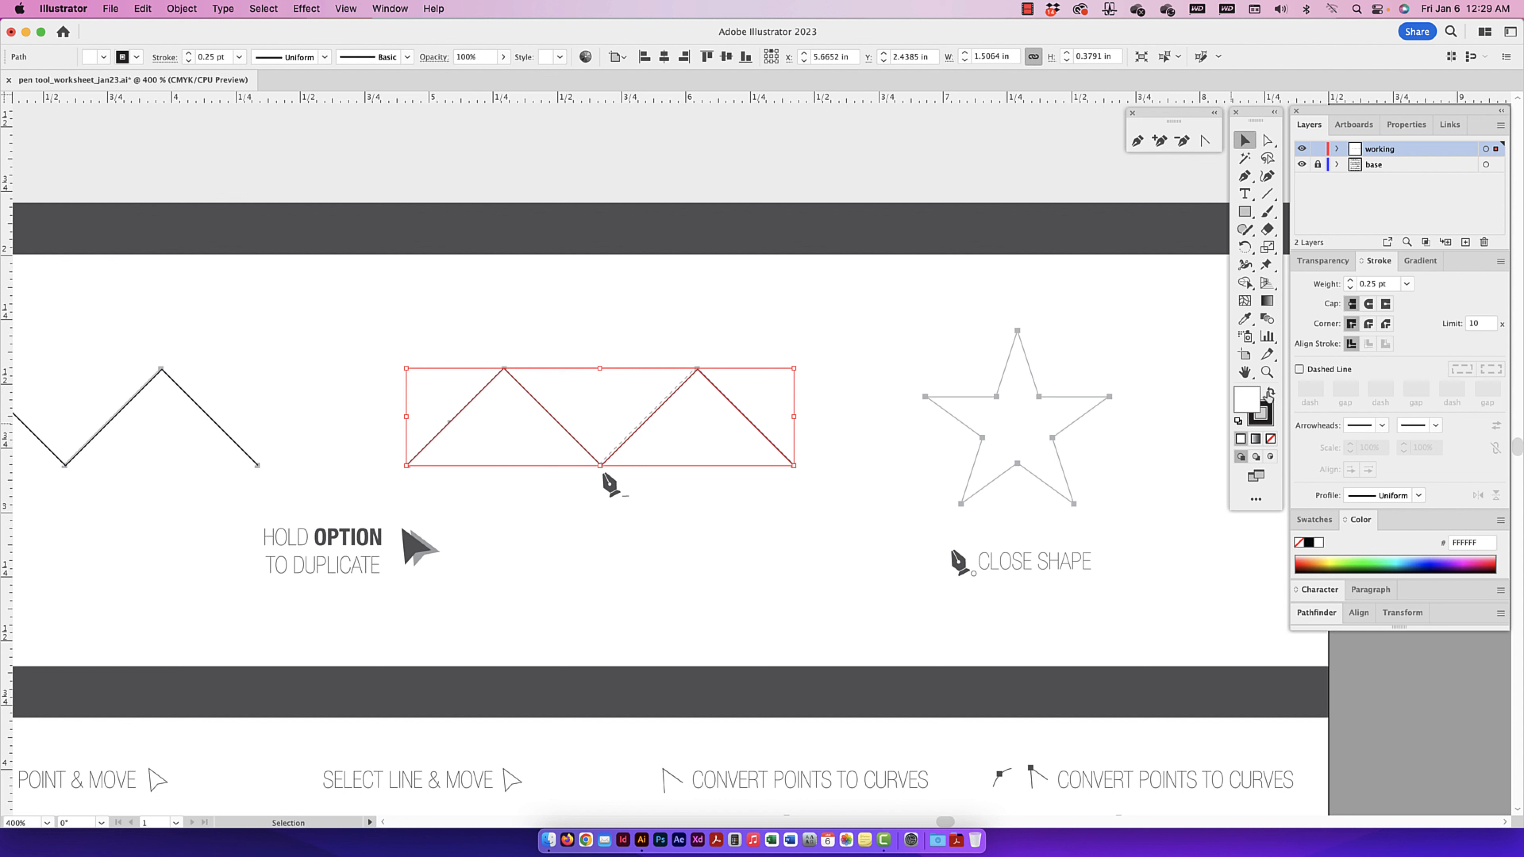
pyautogui.click(1266, 417)
pyautogui.click(745, 341)
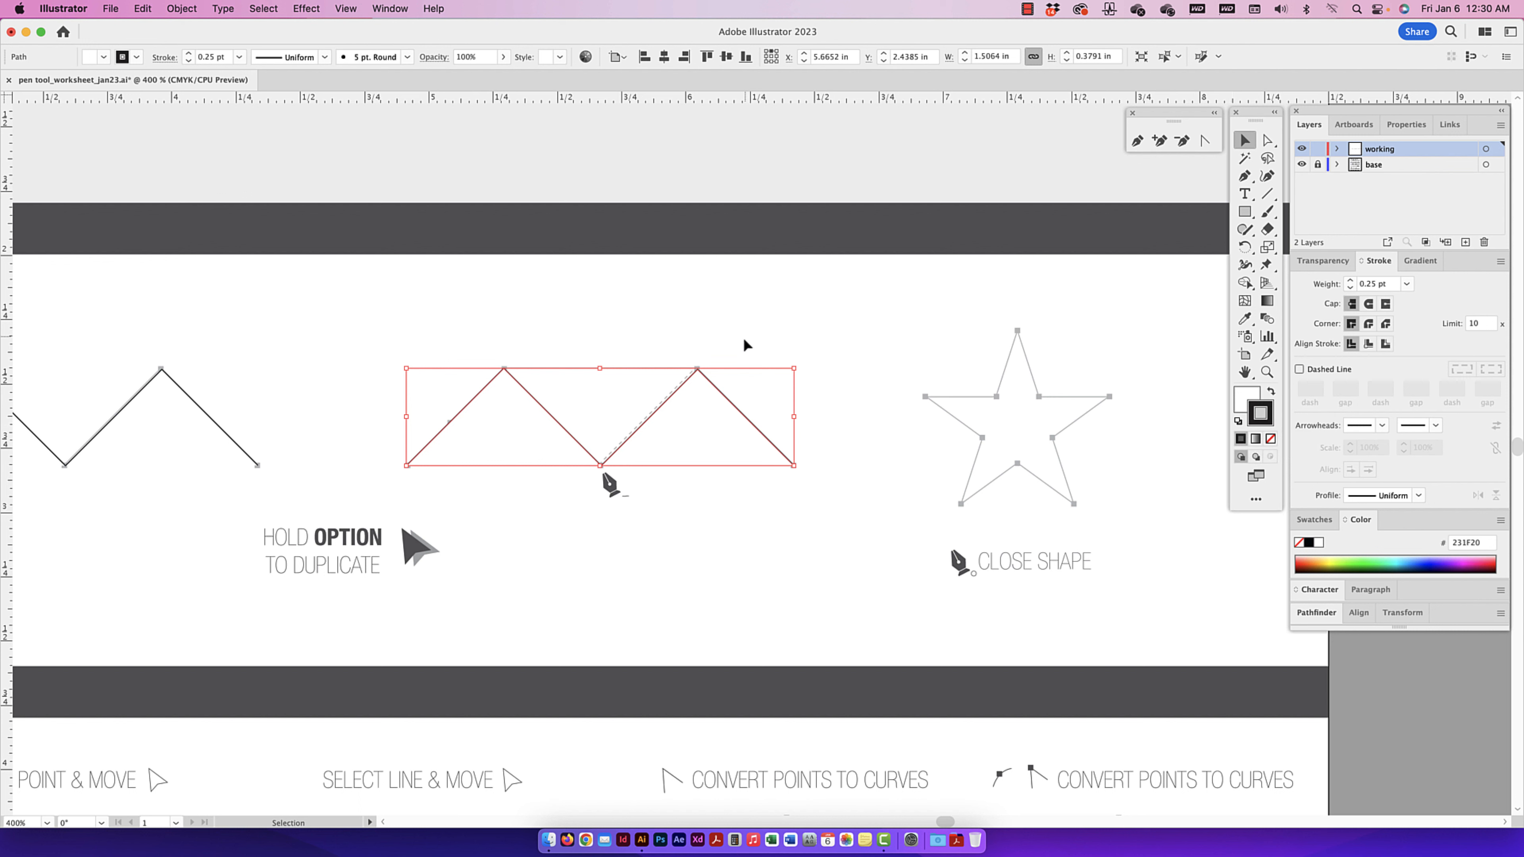
pyautogui.click(694, 420)
pyautogui.hscroll(1, 566, 433)
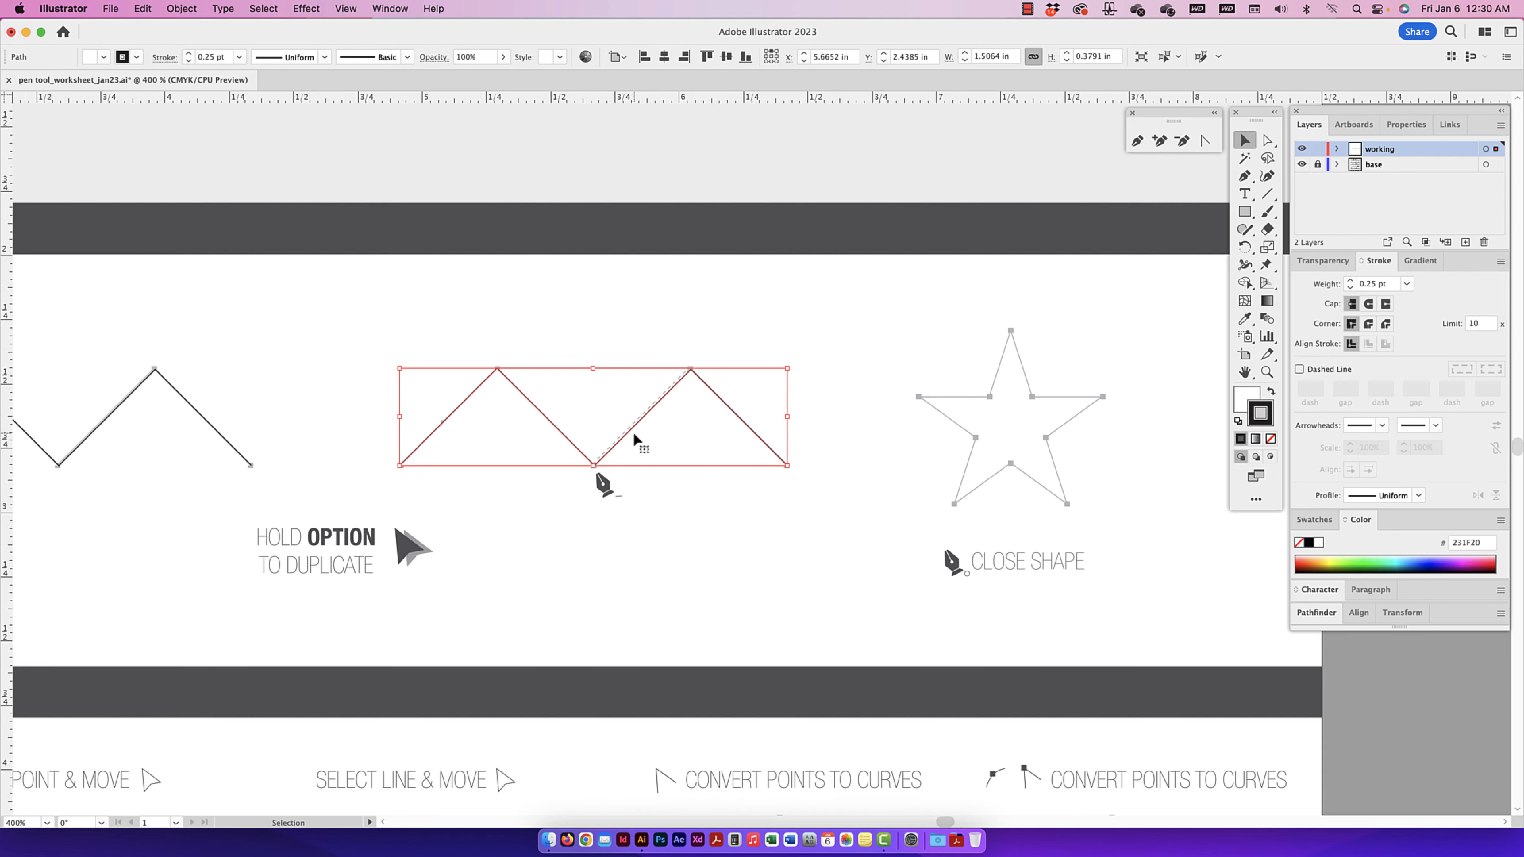
pyautogui.hscroll(3, 633, 432)
pyautogui.click(1247, 396)
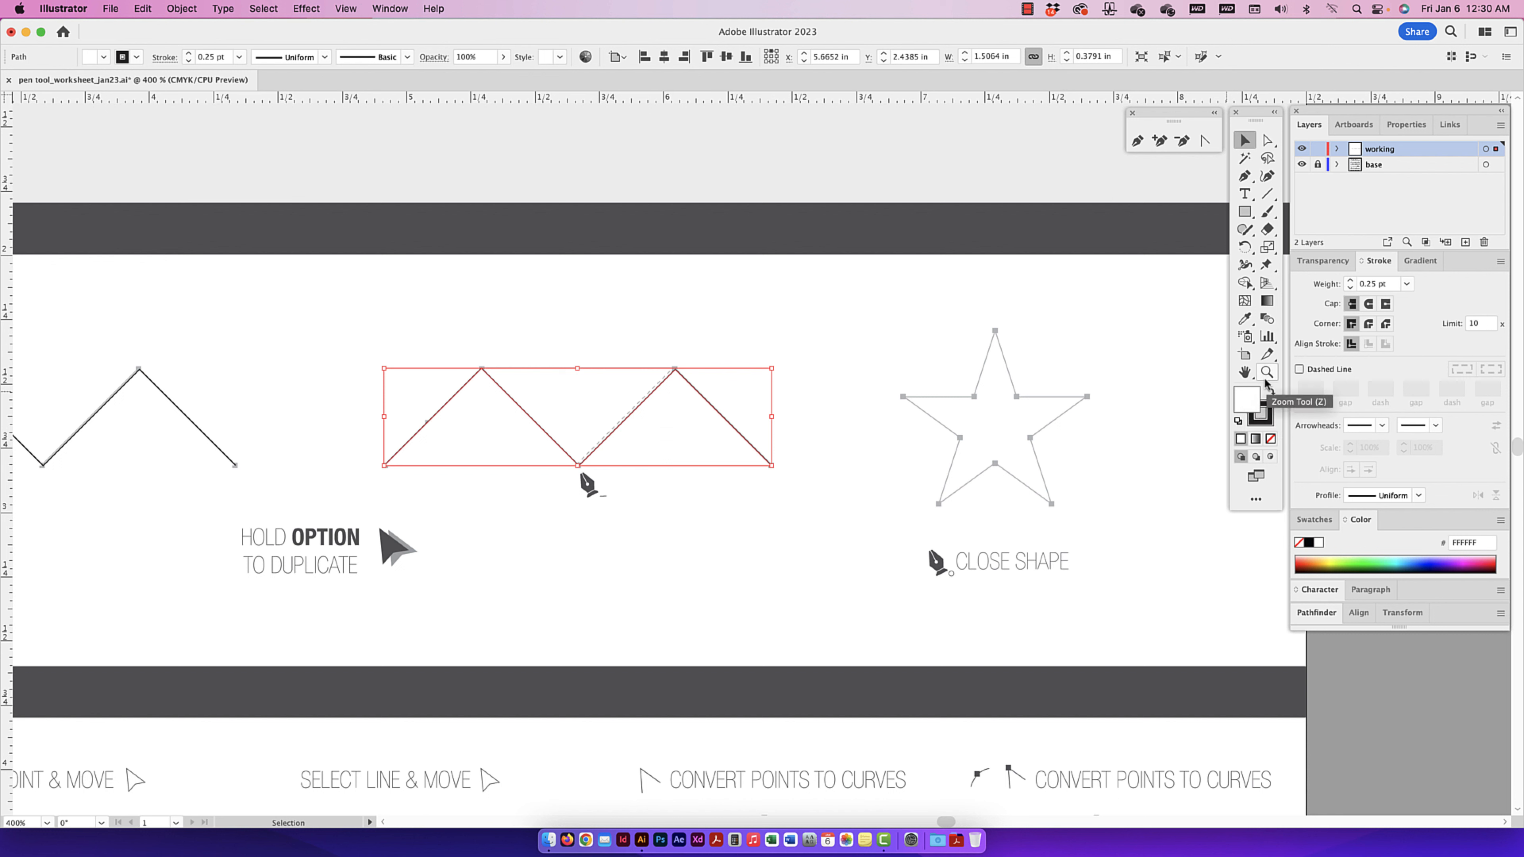
pyautogui.click(1271, 441)
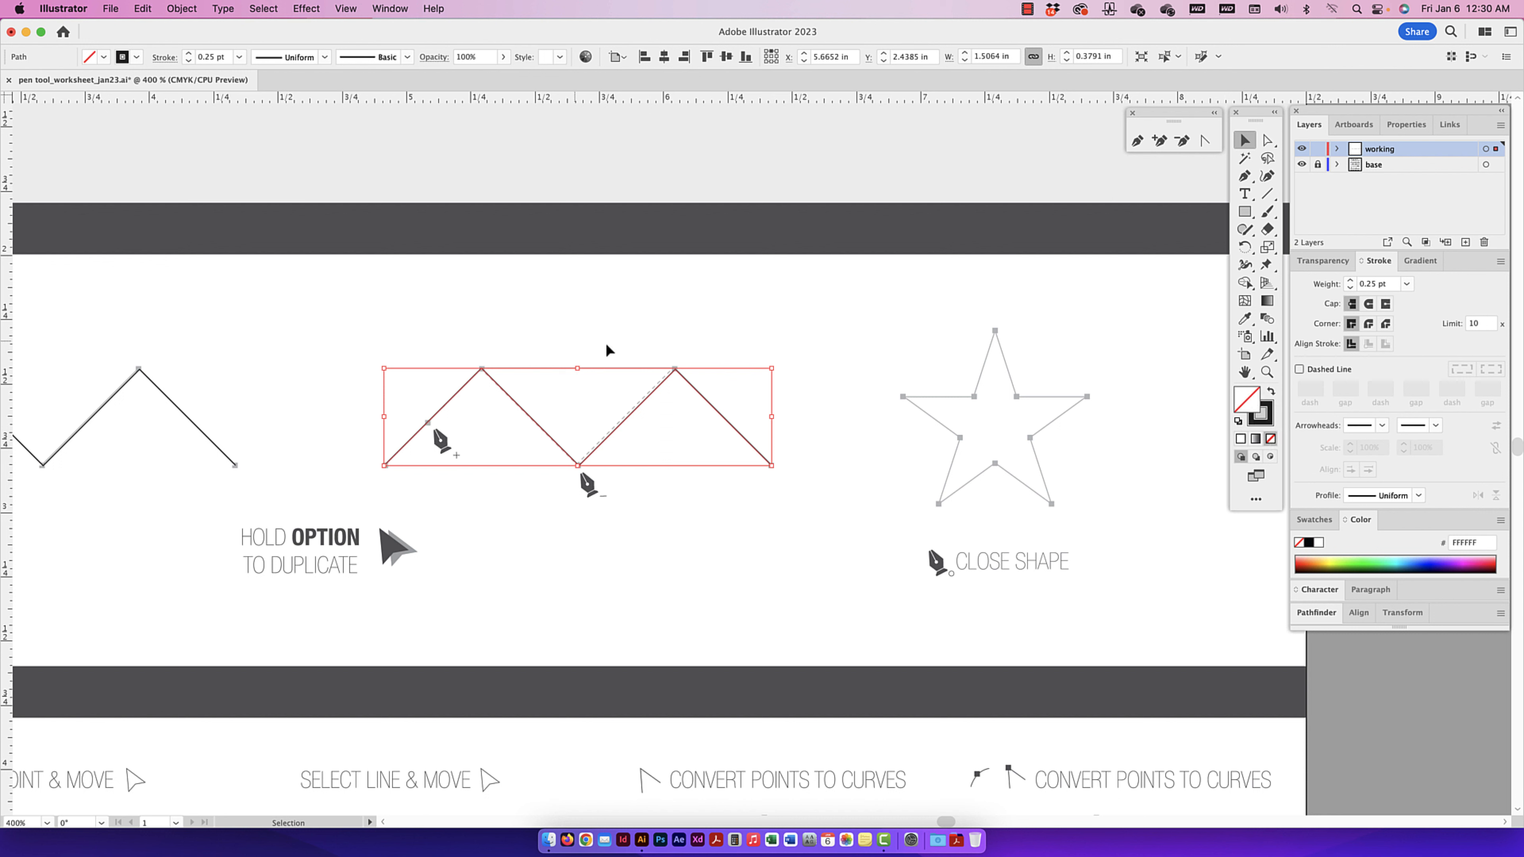
# - Set the duplicated zigzag's stroke to None, deselect the path and reselect it with a marquee around the example
pyautogui.click(707, 425)
pyautogui.click(706, 398)
pyautogui.click(749, 348)
pyautogui.click(705, 398)
pyautogui.click(1263, 419)
pyautogui.click(1270, 438)
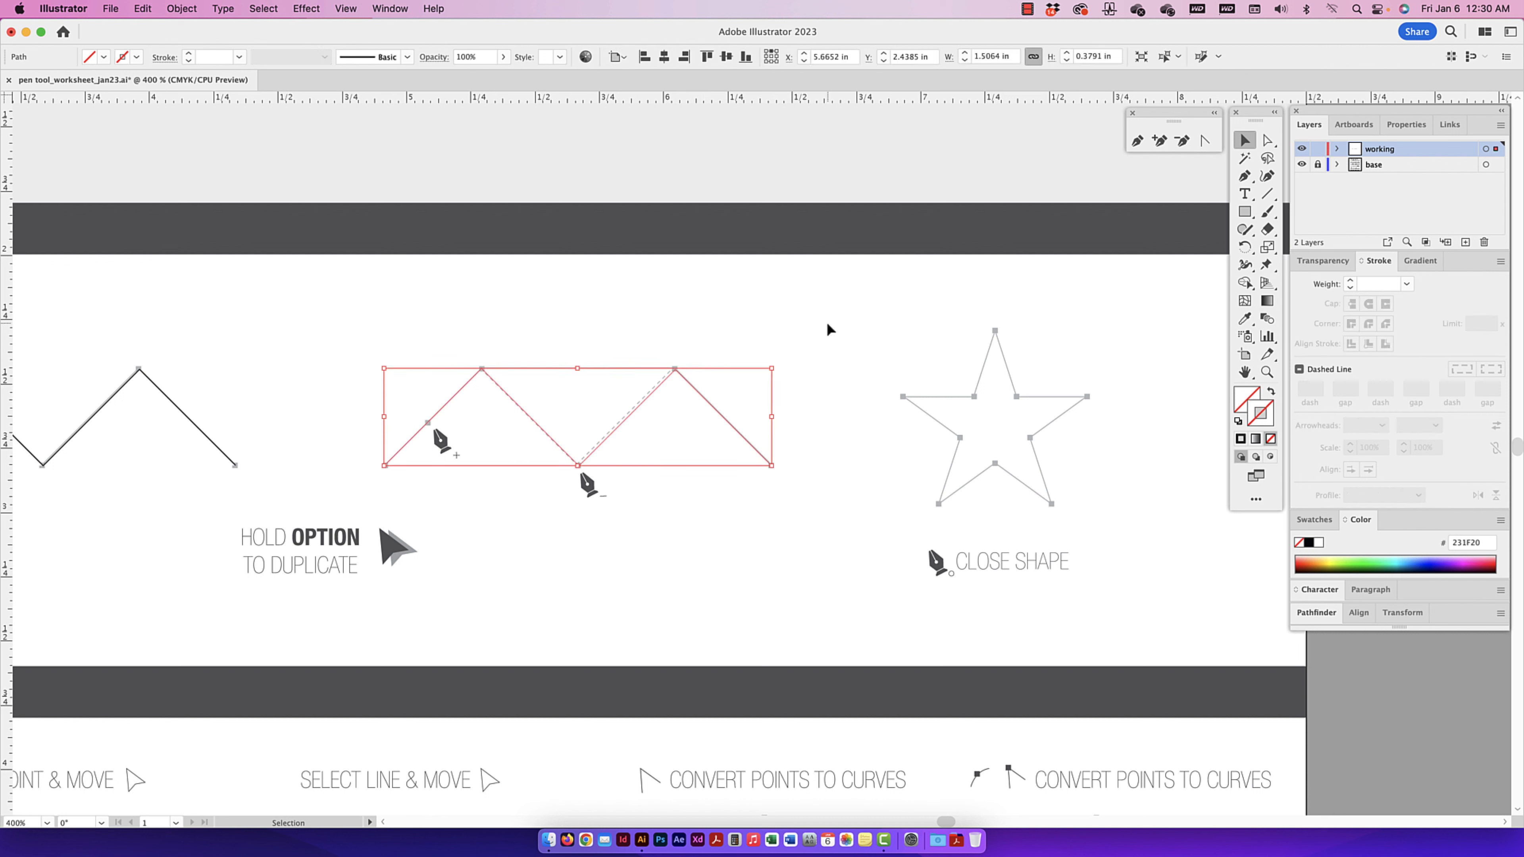
pyautogui.click(822, 327)
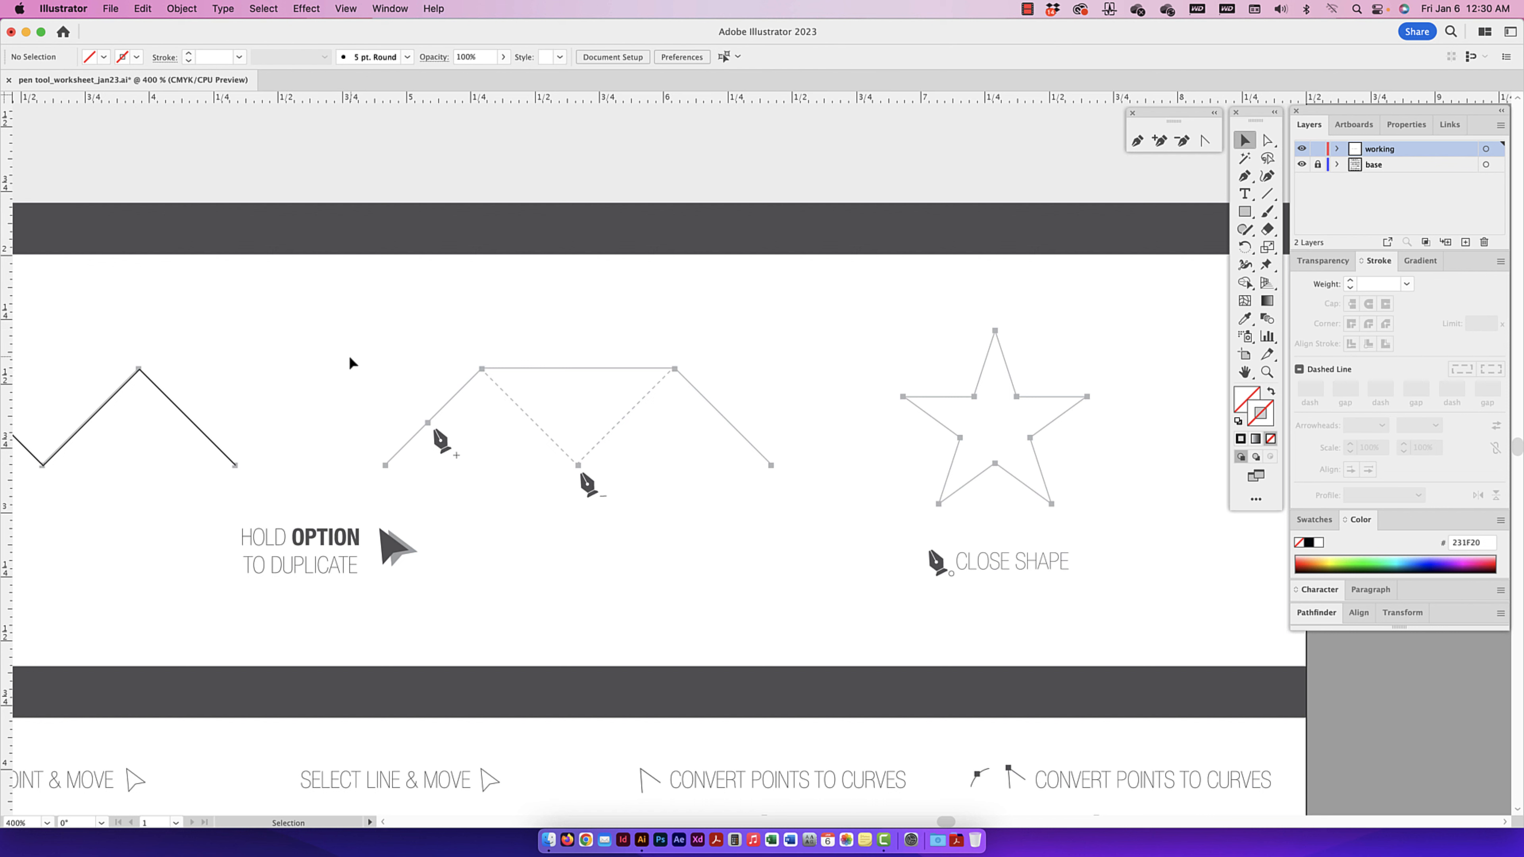
pyautogui.moveTo(352, 347); pyautogui.dragTo(785, 487)
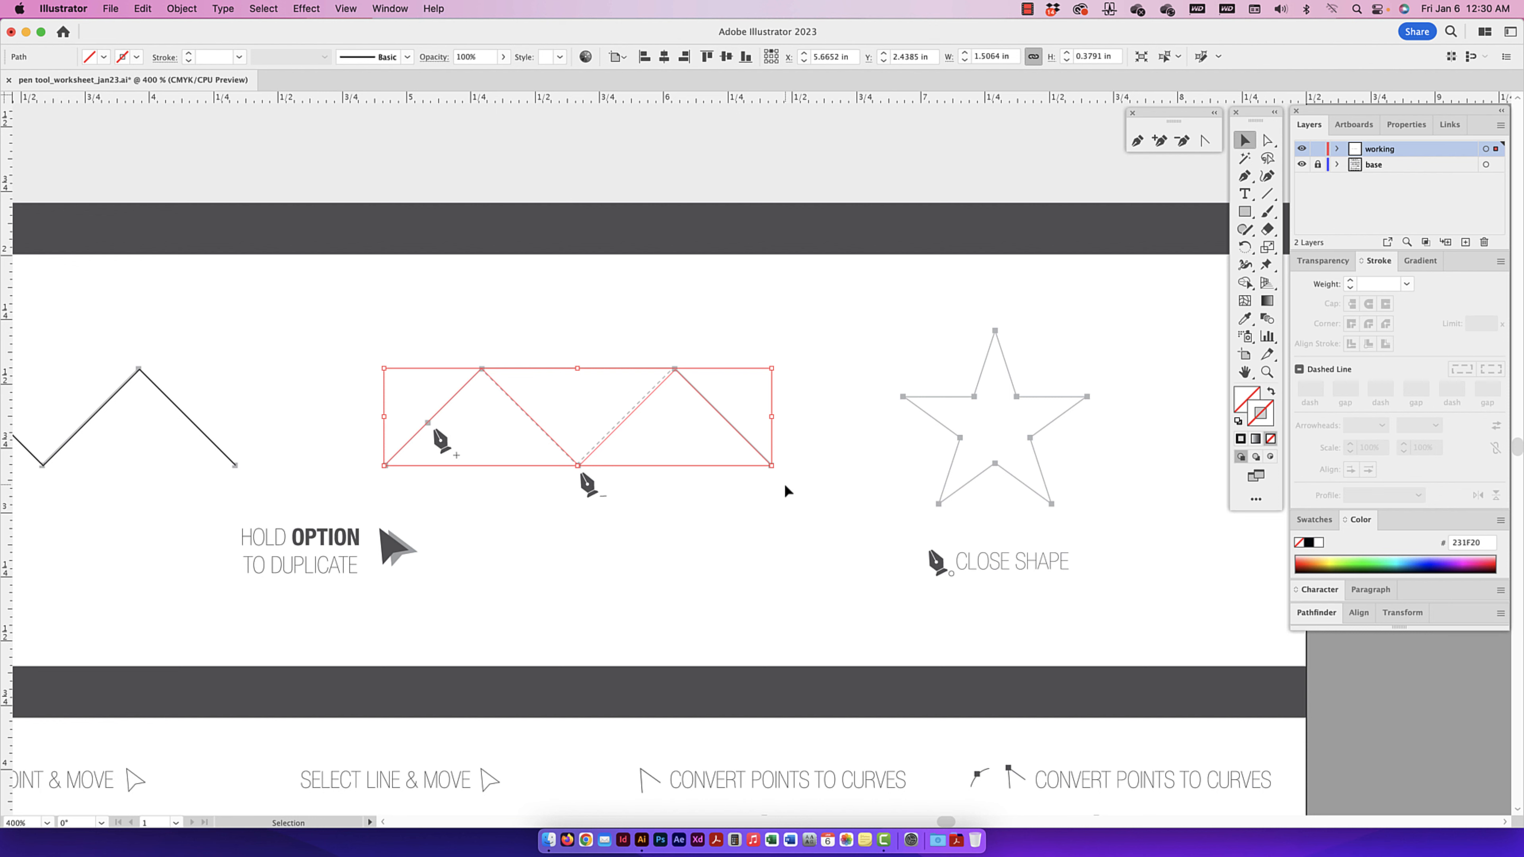
# - Reselect the duplicated zigzag path with a marquee and give it a solid black stroke
pyautogui.click(784, 483)
pyautogui.click(739, 431)
pyautogui.moveTo(851, 317); pyautogui.dragTo(484, 520)
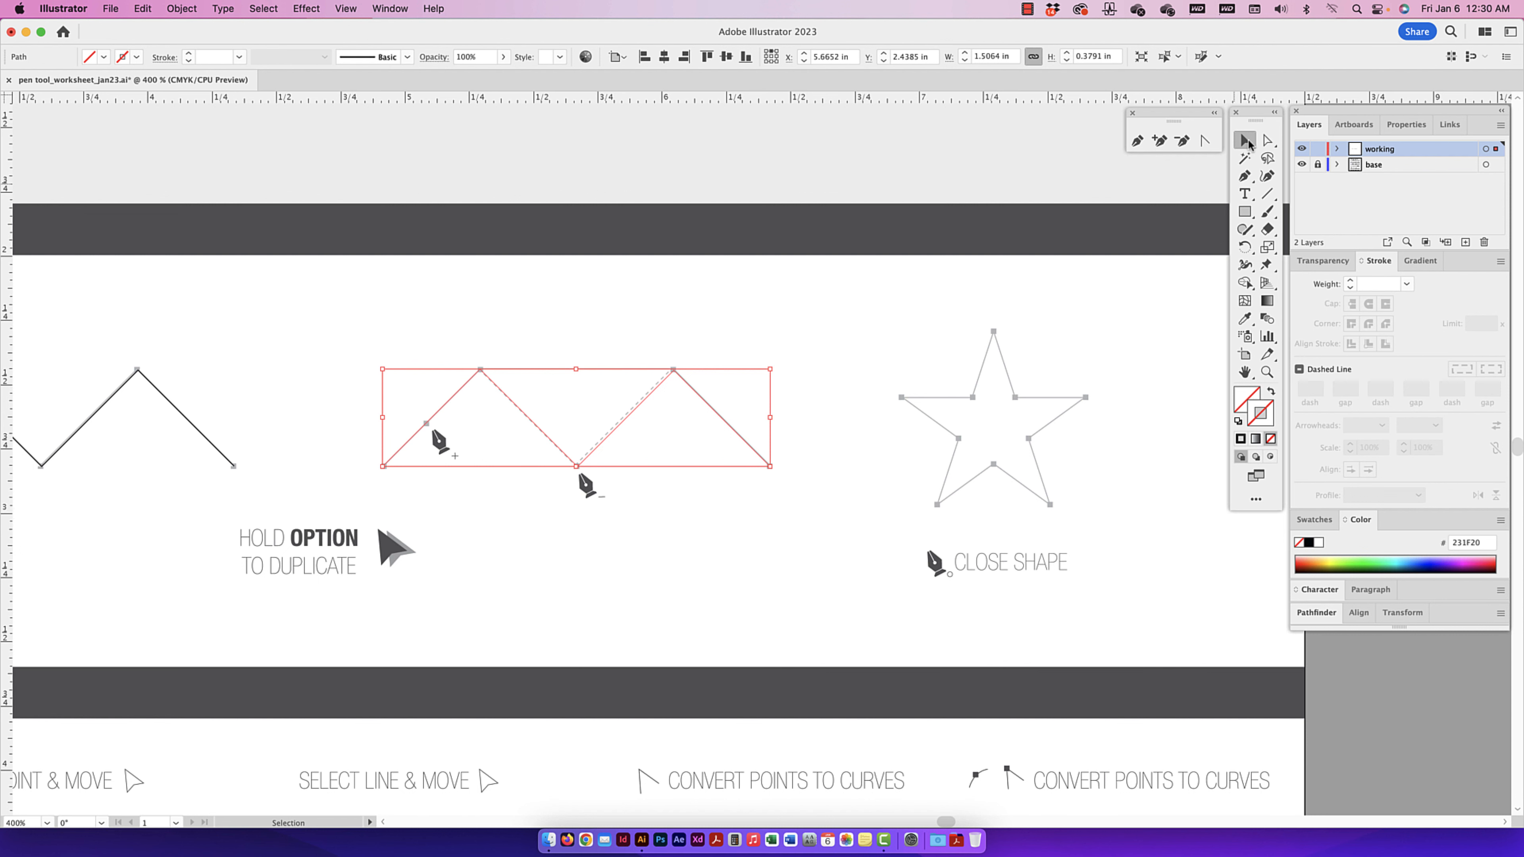
pyautogui.moveTo(808, 345)
pyautogui.mouseDown()
pyautogui.moveTo(510, 419)
pyautogui.moveTo(311, 495)
pyautogui.mouseUp()
pyautogui.scroll(-1, 540, 444)
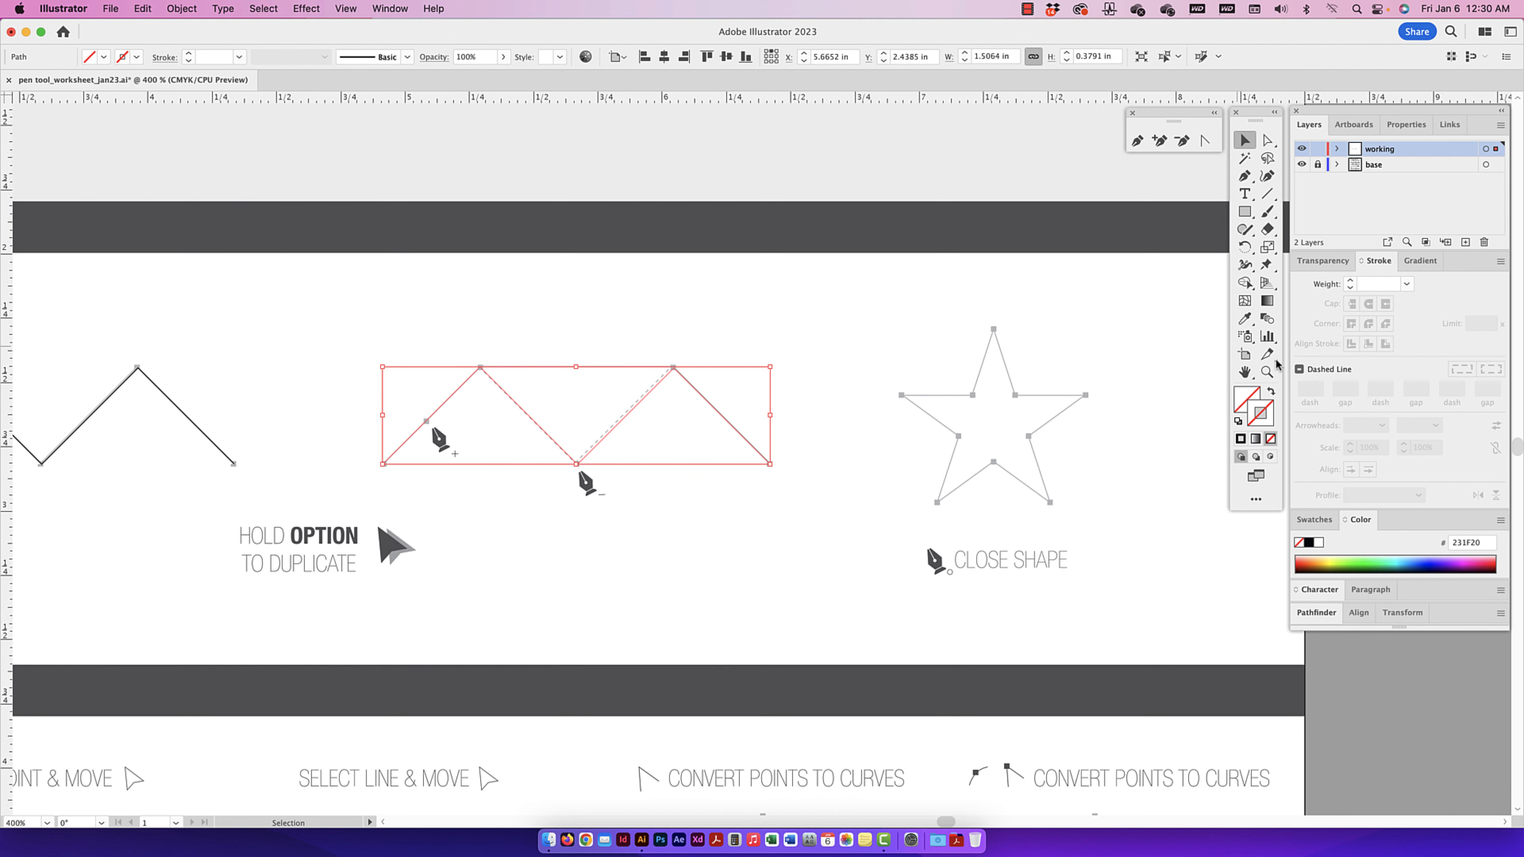
pyautogui.click(1244, 396)
pyautogui.click(1266, 418)
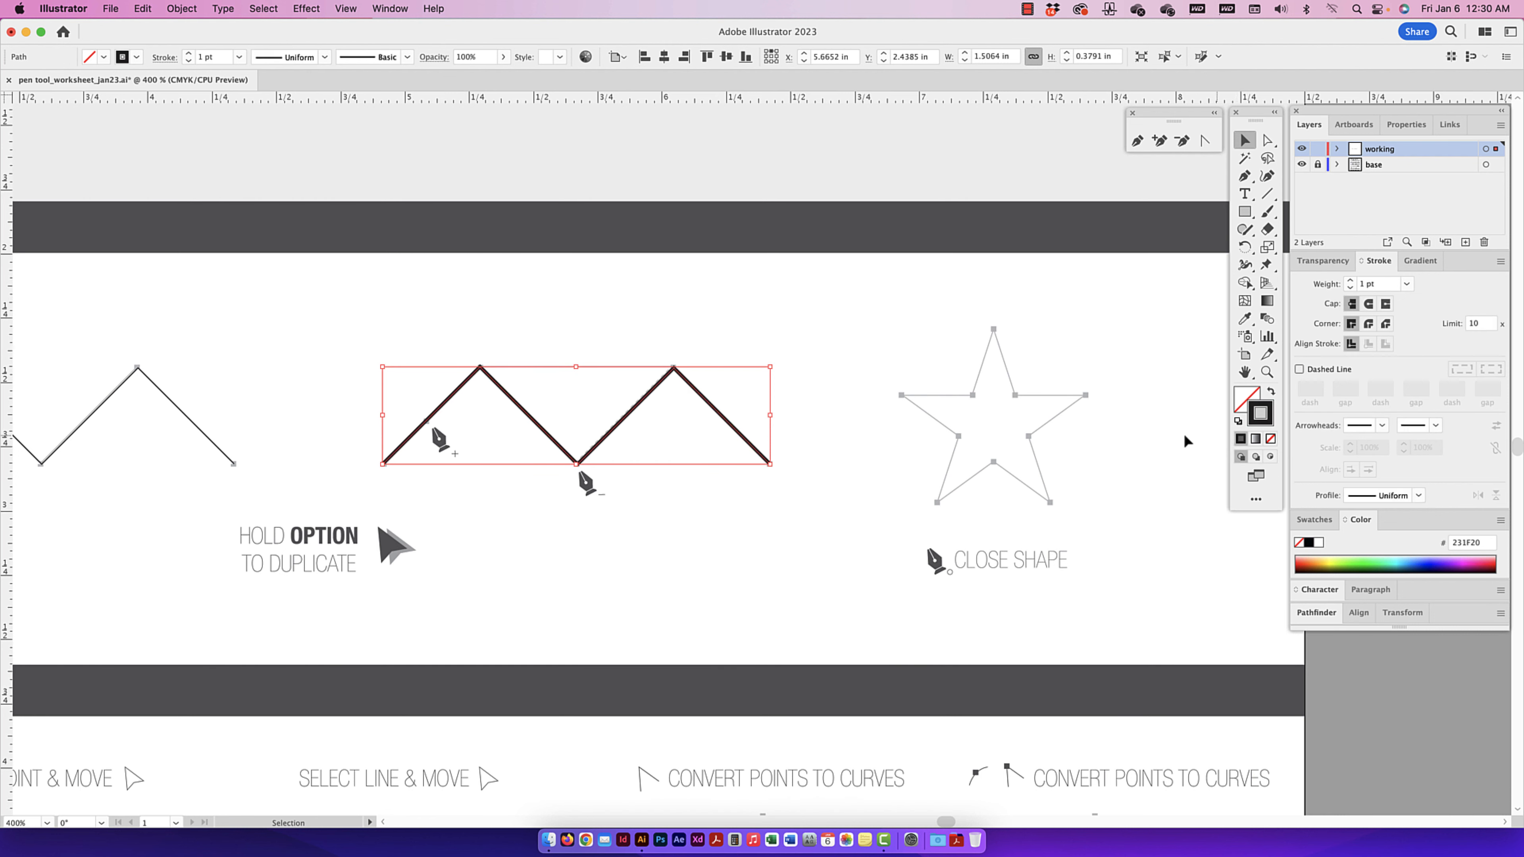
pyautogui.click(1241, 439)
# - Set the duplicated zigzag's stroke weight to 0.25 pt and deselect the path
pyautogui.click(1380, 284)
pyautogui.press('BackSpace')
pyautogui.write('.25')
pyautogui.press('Return')
pyautogui.click(878, 323)
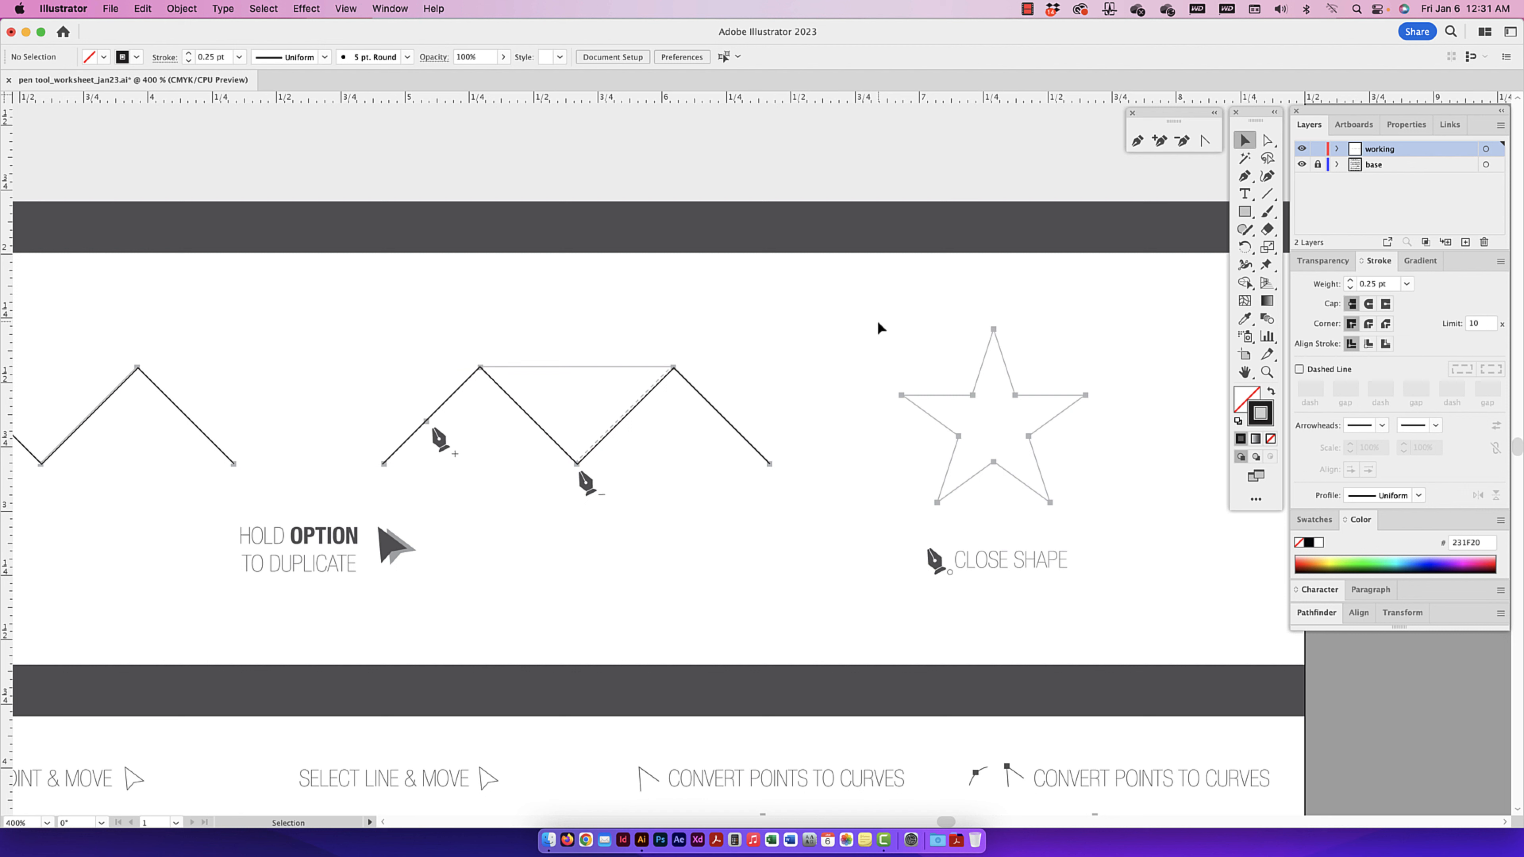
# - Select the duplicated zigzag and add an anchor point halfway up its first rising segment, over the example's add-point mark
pyautogui.click(629, 413)
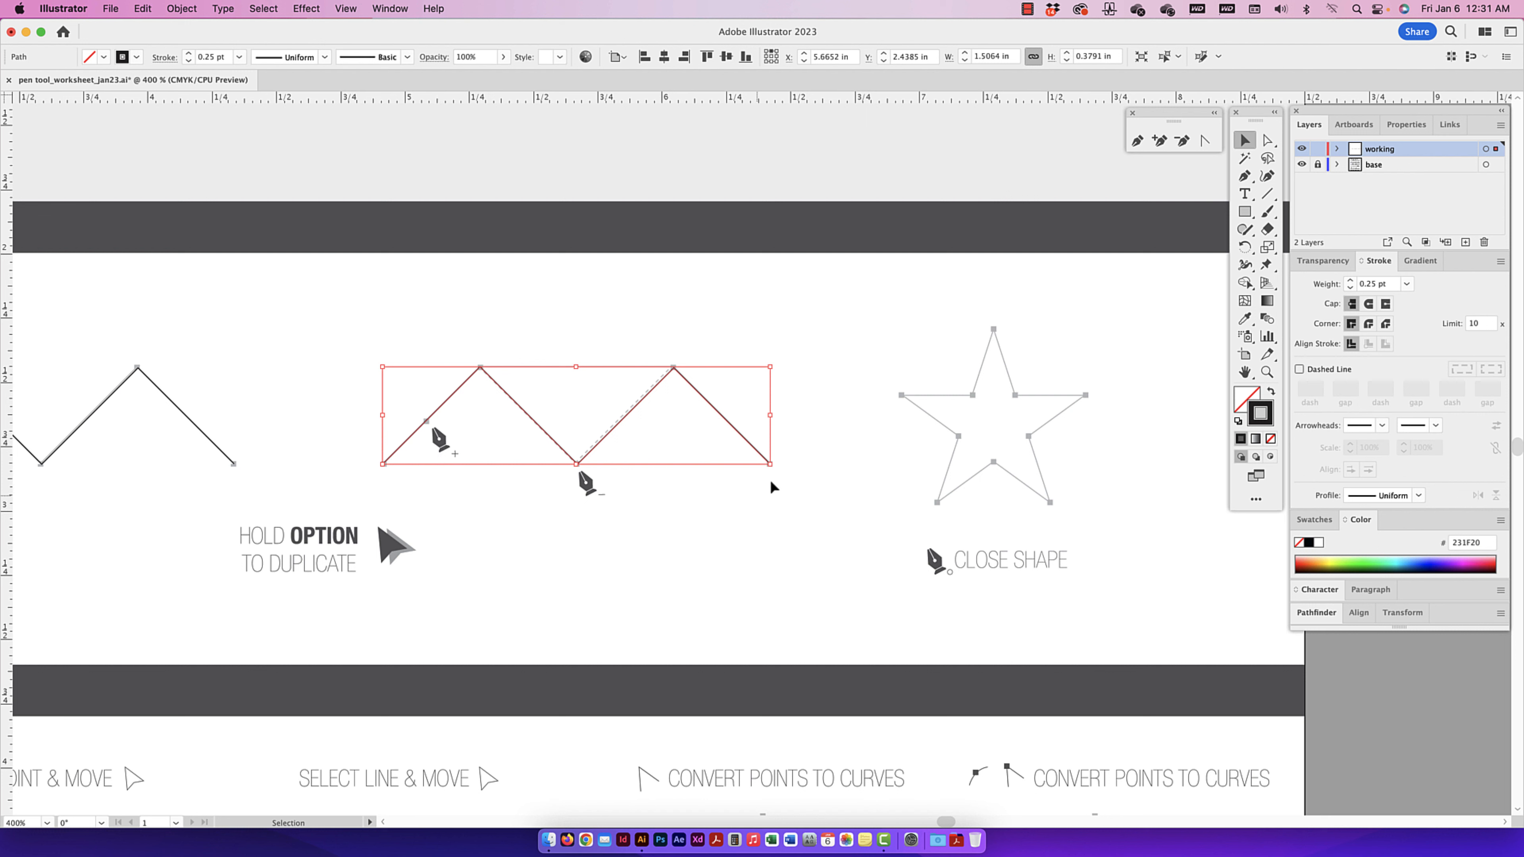
pyautogui.click(1160, 141)
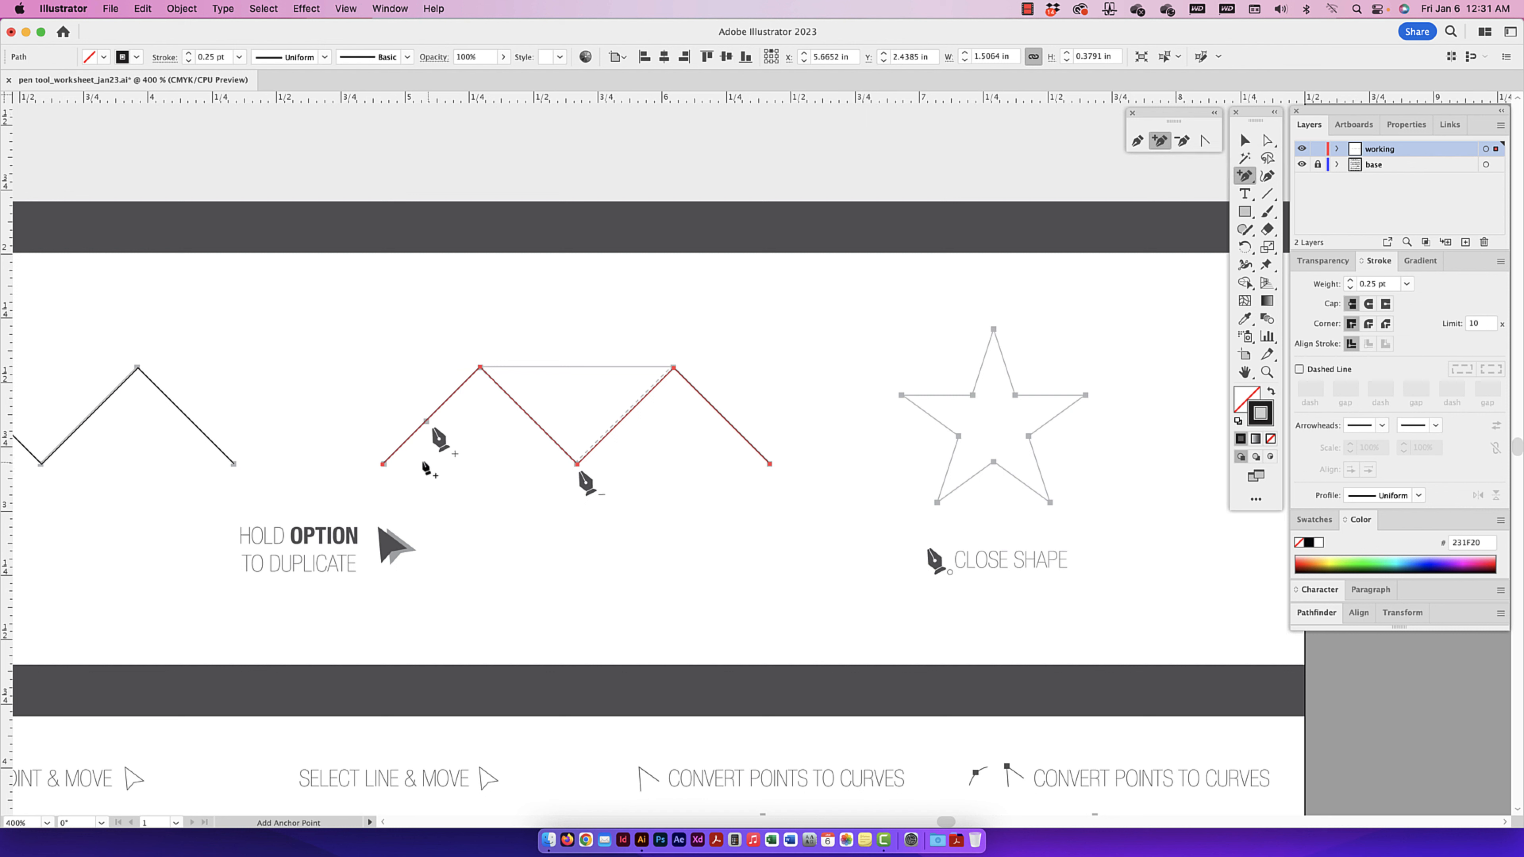
pyautogui.click(426, 422)
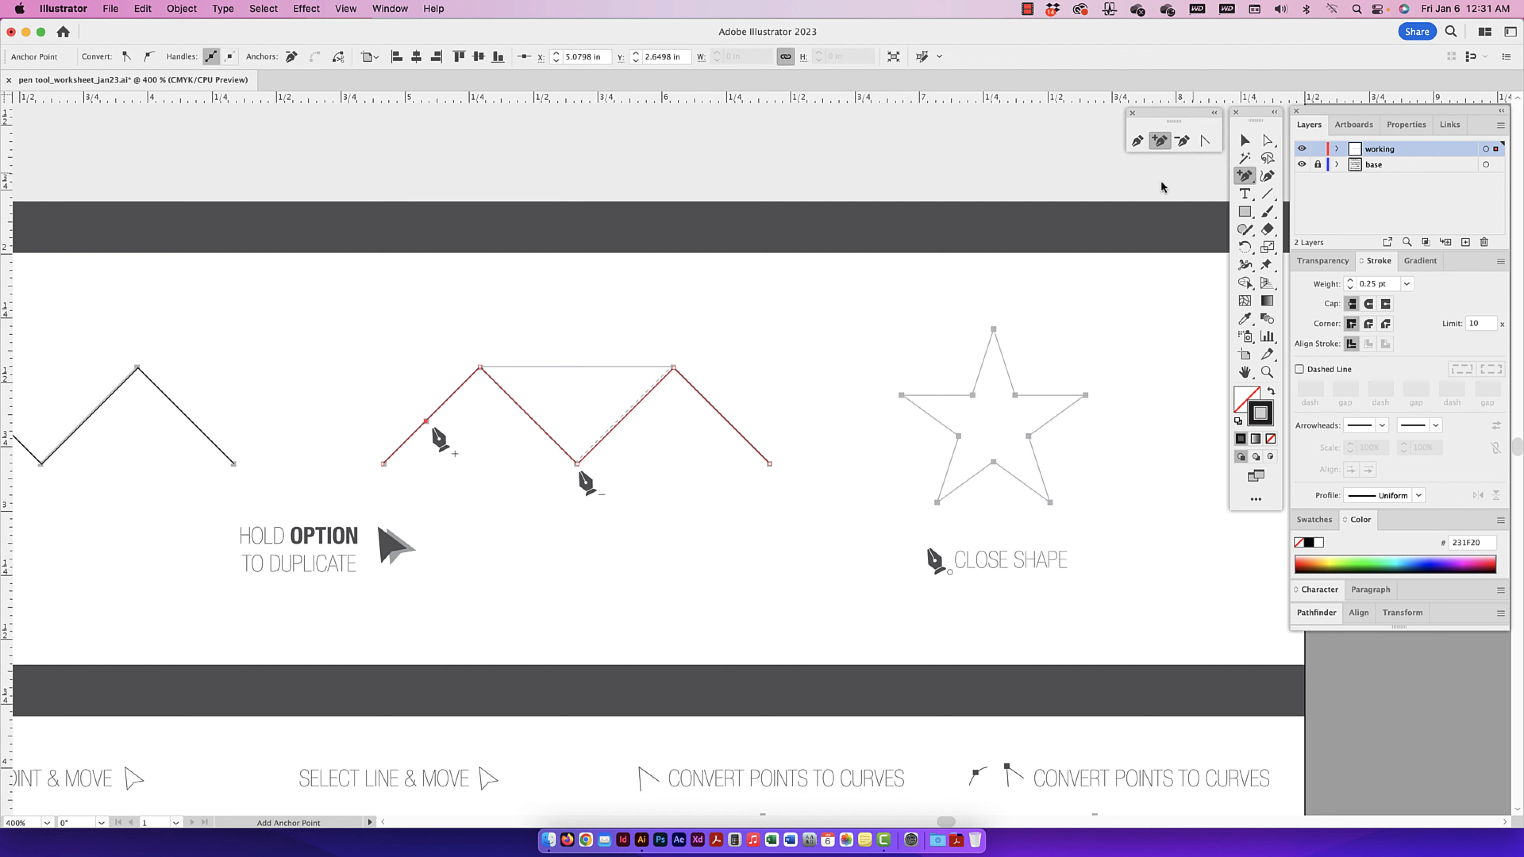
# - Try to move the added anchor point off the line with Direct Selection, and undo the move
pyautogui.click(1267, 140)
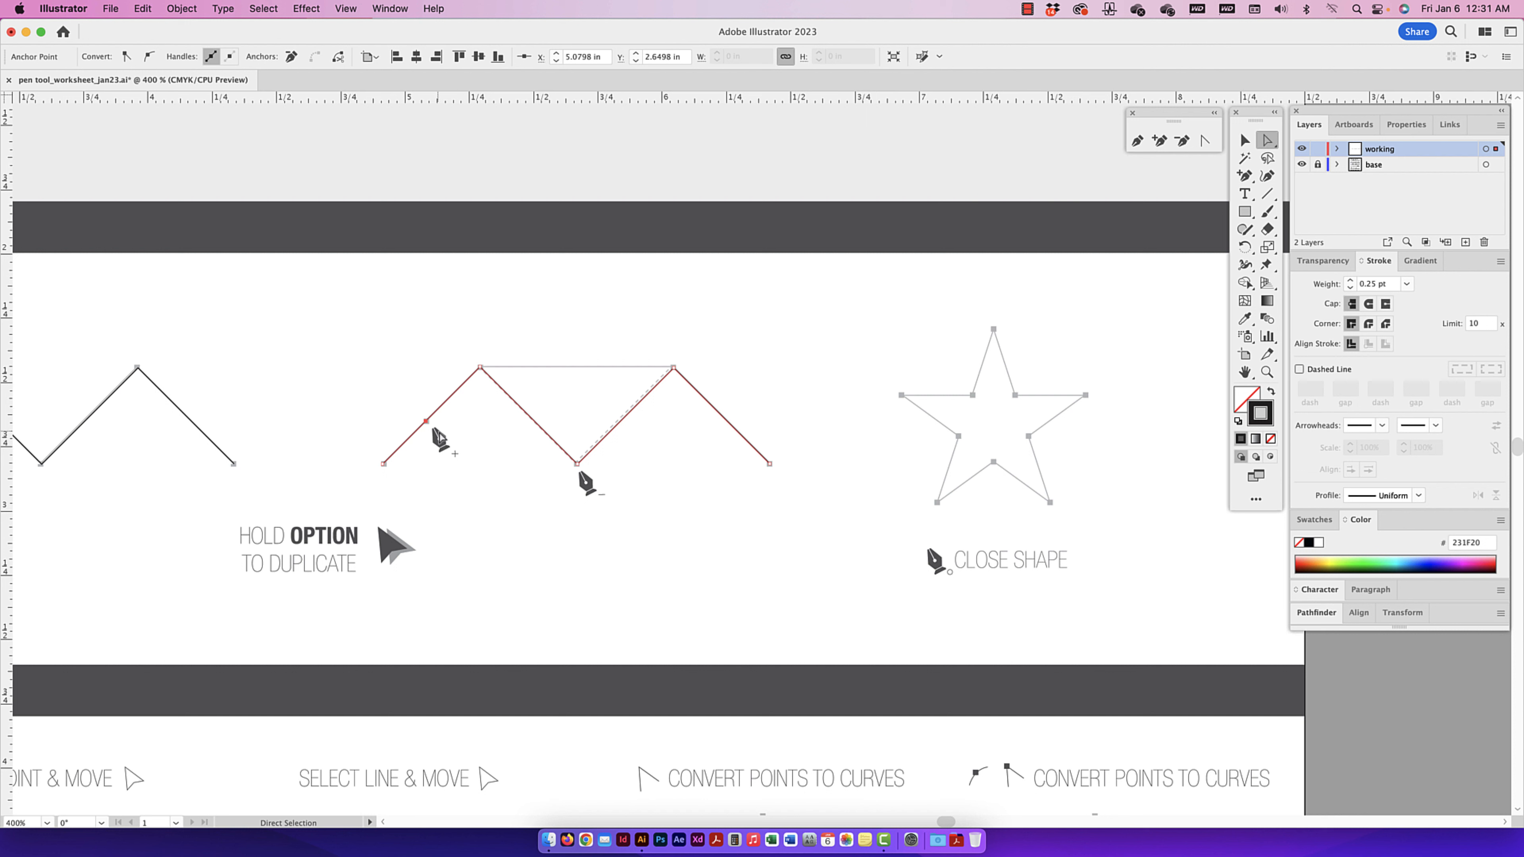
pyautogui.moveTo(427, 422)
pyautogui.mouseDown()
pyautogui.moveTo(399, 391)
pyautogui.moveTo(507, 474)
pyautogui.moveTo(415, 382)
pyautogui.moveTo(387, 404)
pyautogui.moveTo(434, 373)
pyautogui.moveTo(418, 403)
pyautogui.mouseUp()
pyautogui.press('super+z')
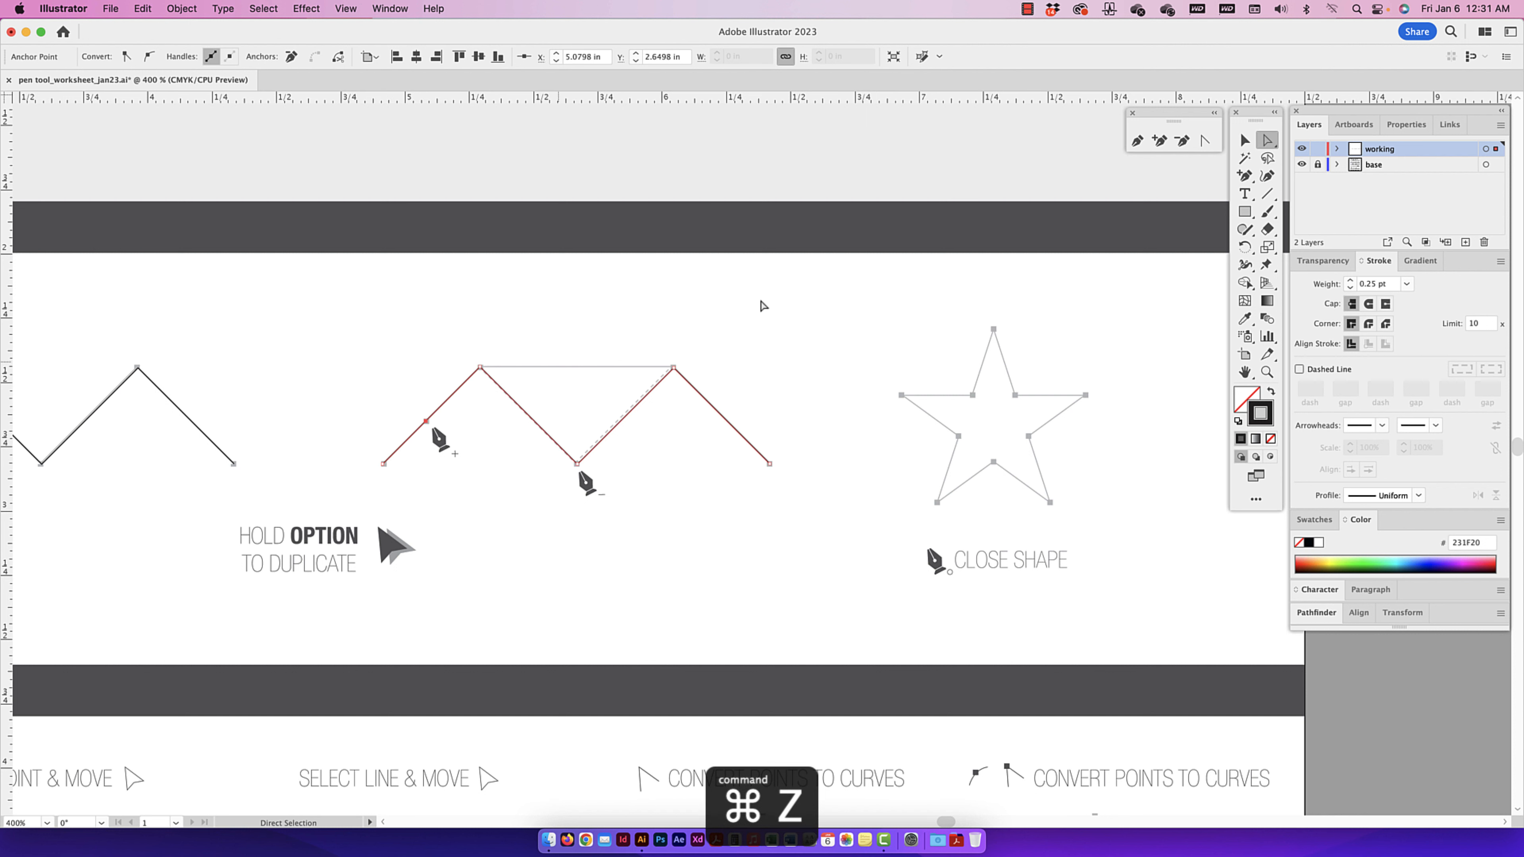
# - Add further anchor points on the zigzag's first rising segment and move them off the line to form jagged spikes
pyautogui.click(1245, 176)
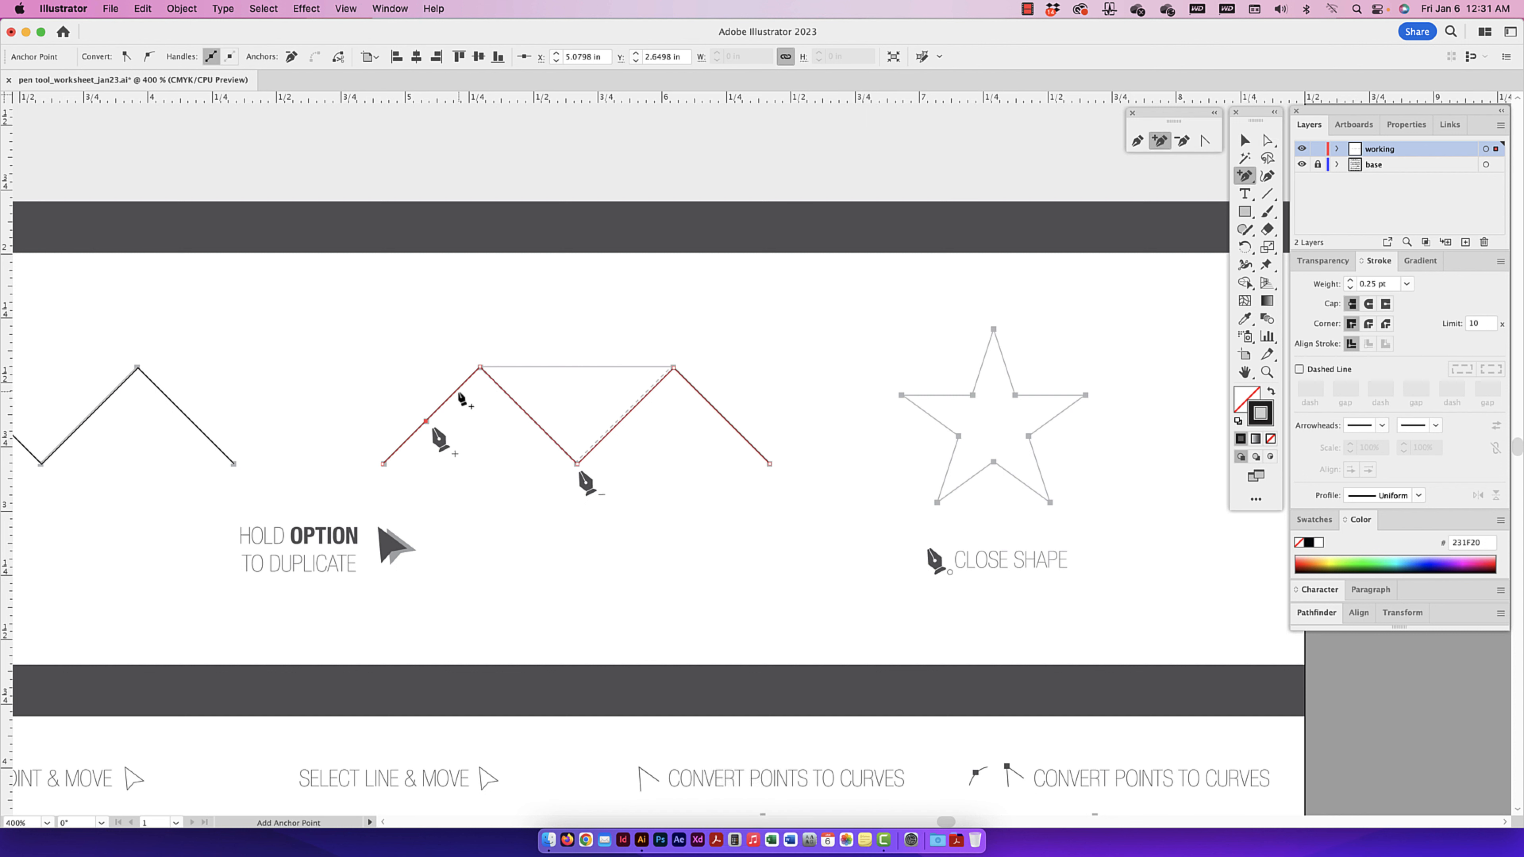
pyautogui.click(445, 401)
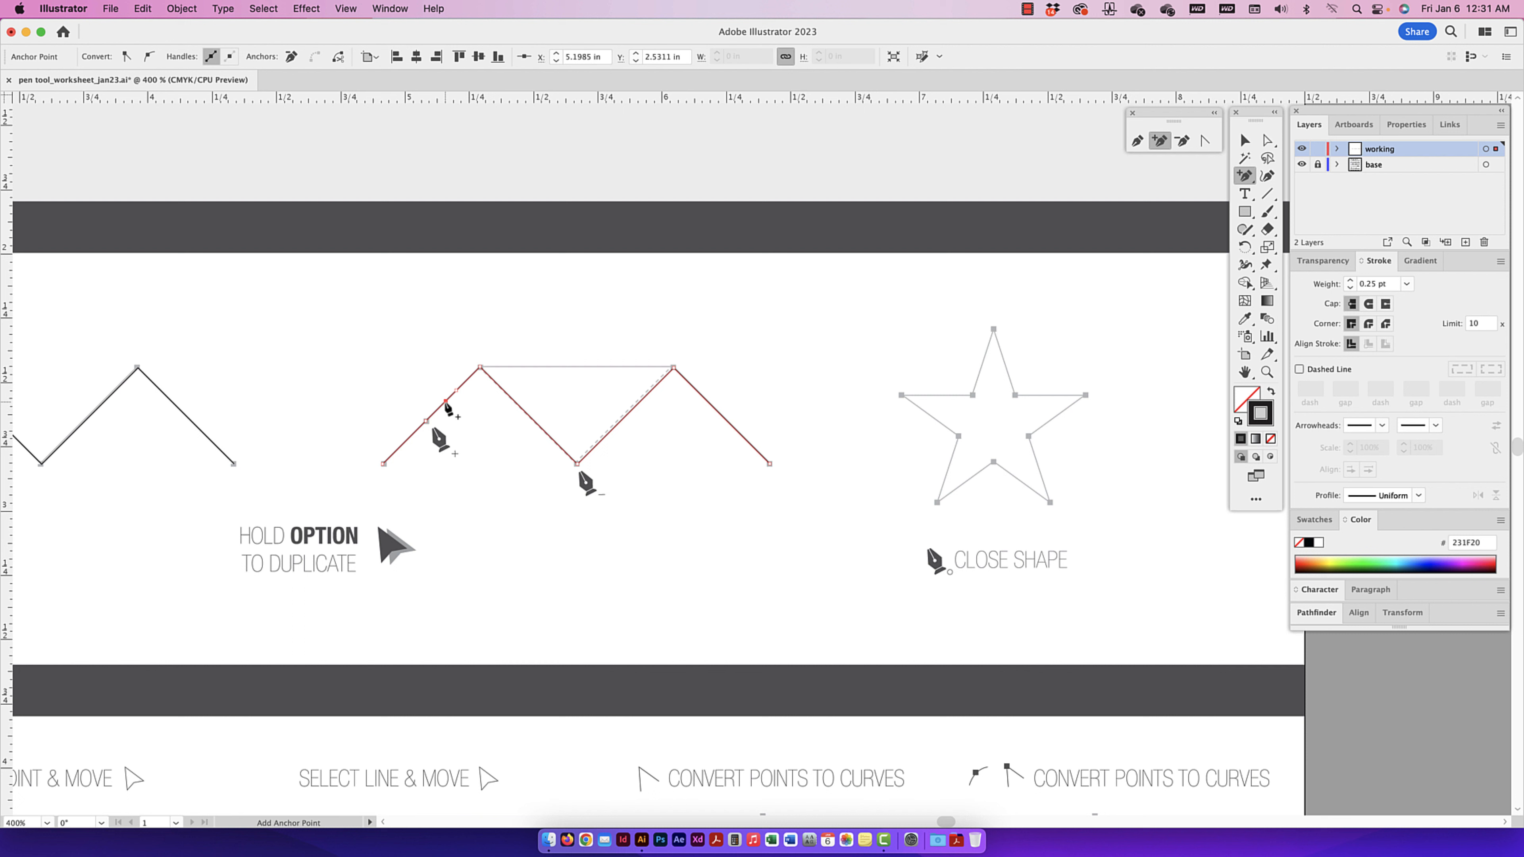
pyautogui.click(1267, 140)
pyautogui.moveTo(446, 400); pyautogui.dragTo(485, 415)
pyautogui.click(1245, 175)
pyautogui.click(408, 440)
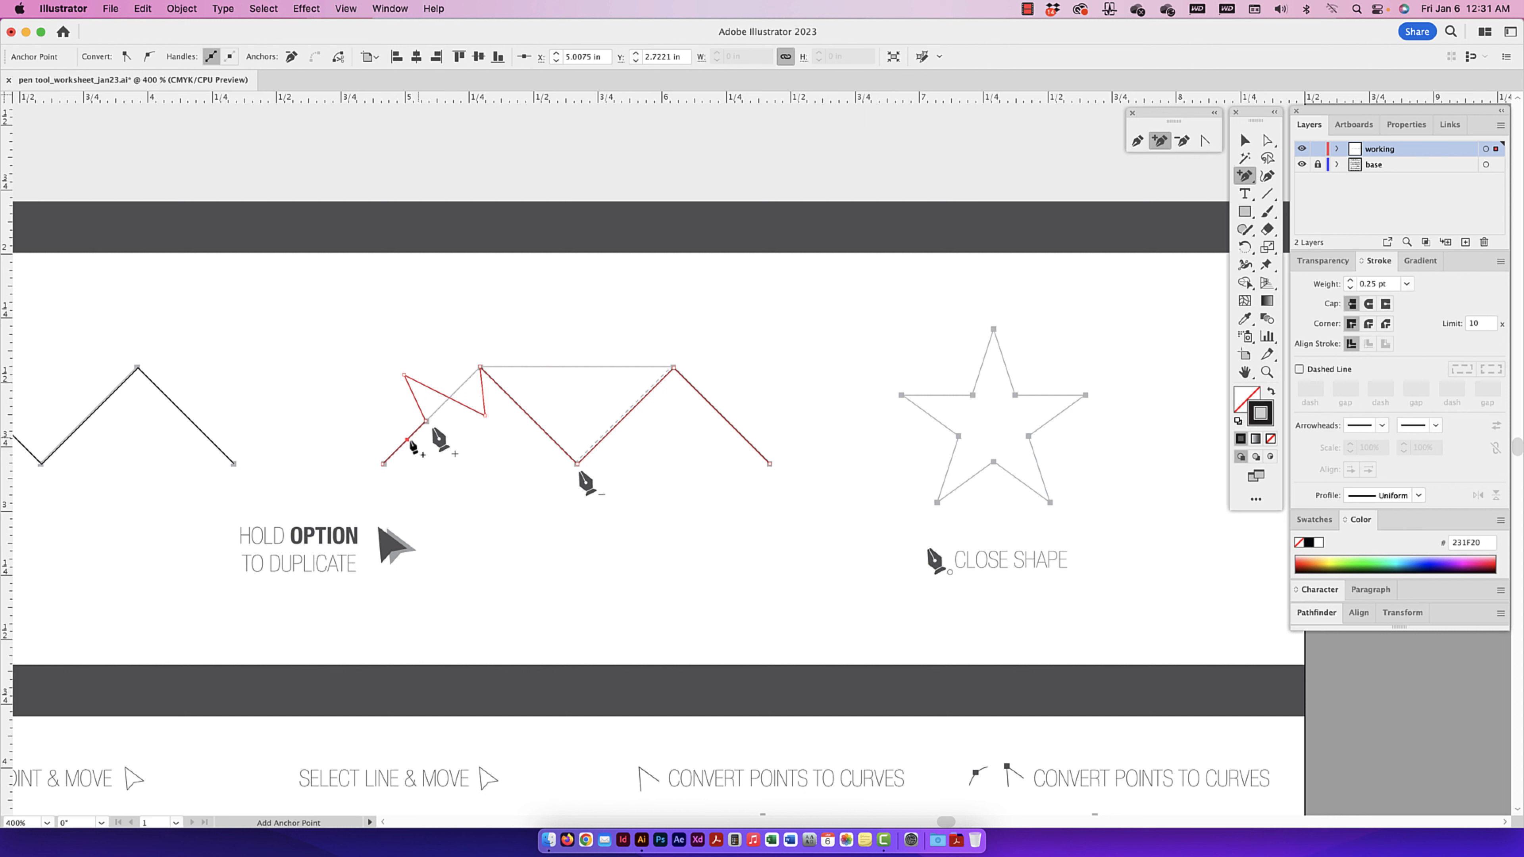
pyautogui.press('a')
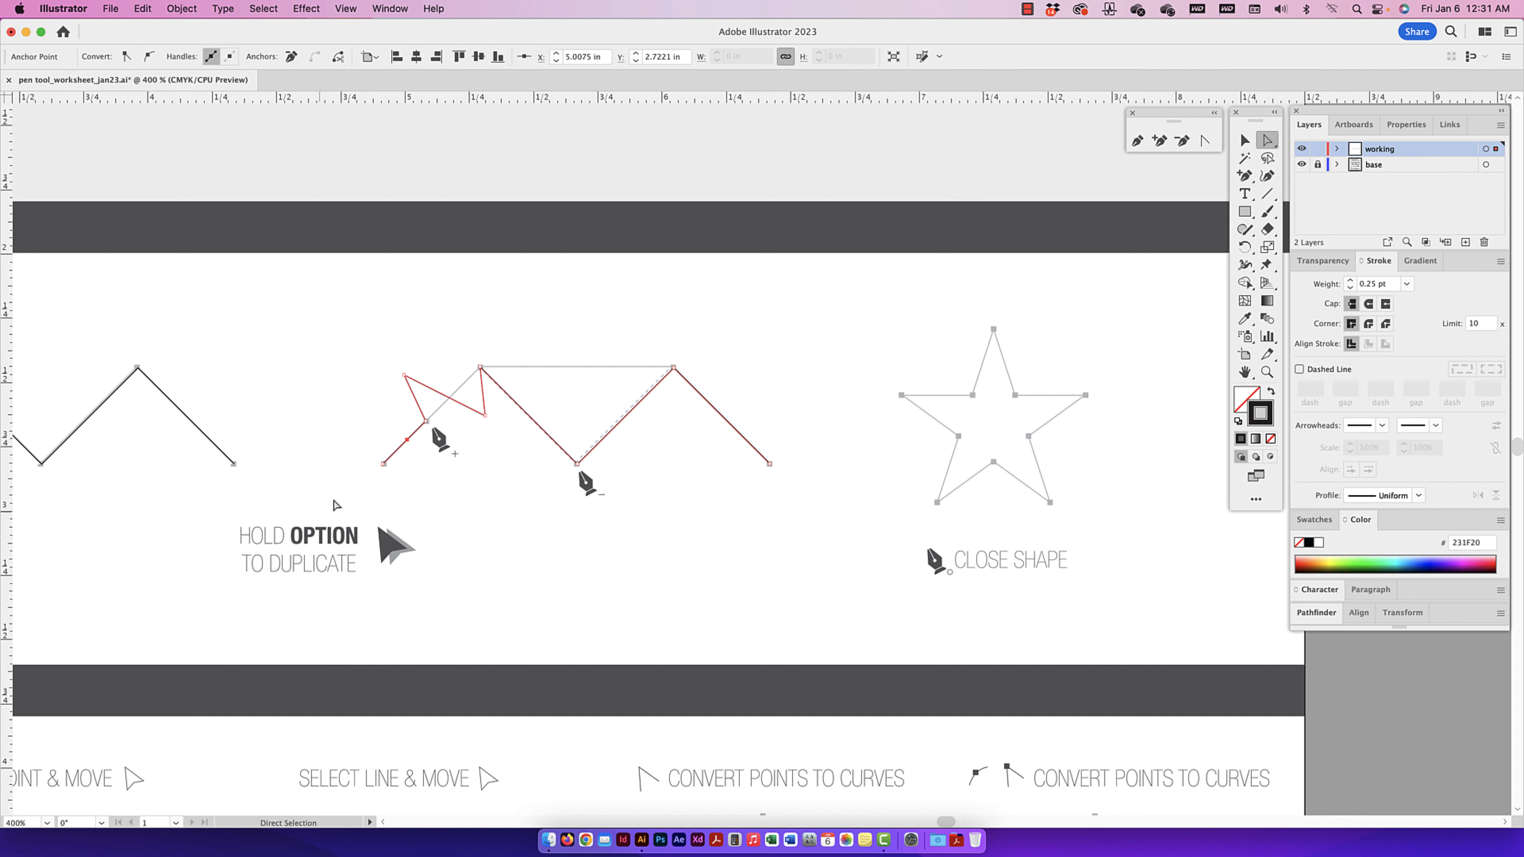
pyautogui.moveTo(408, 440); pyautogui.dragTo(424, 468)
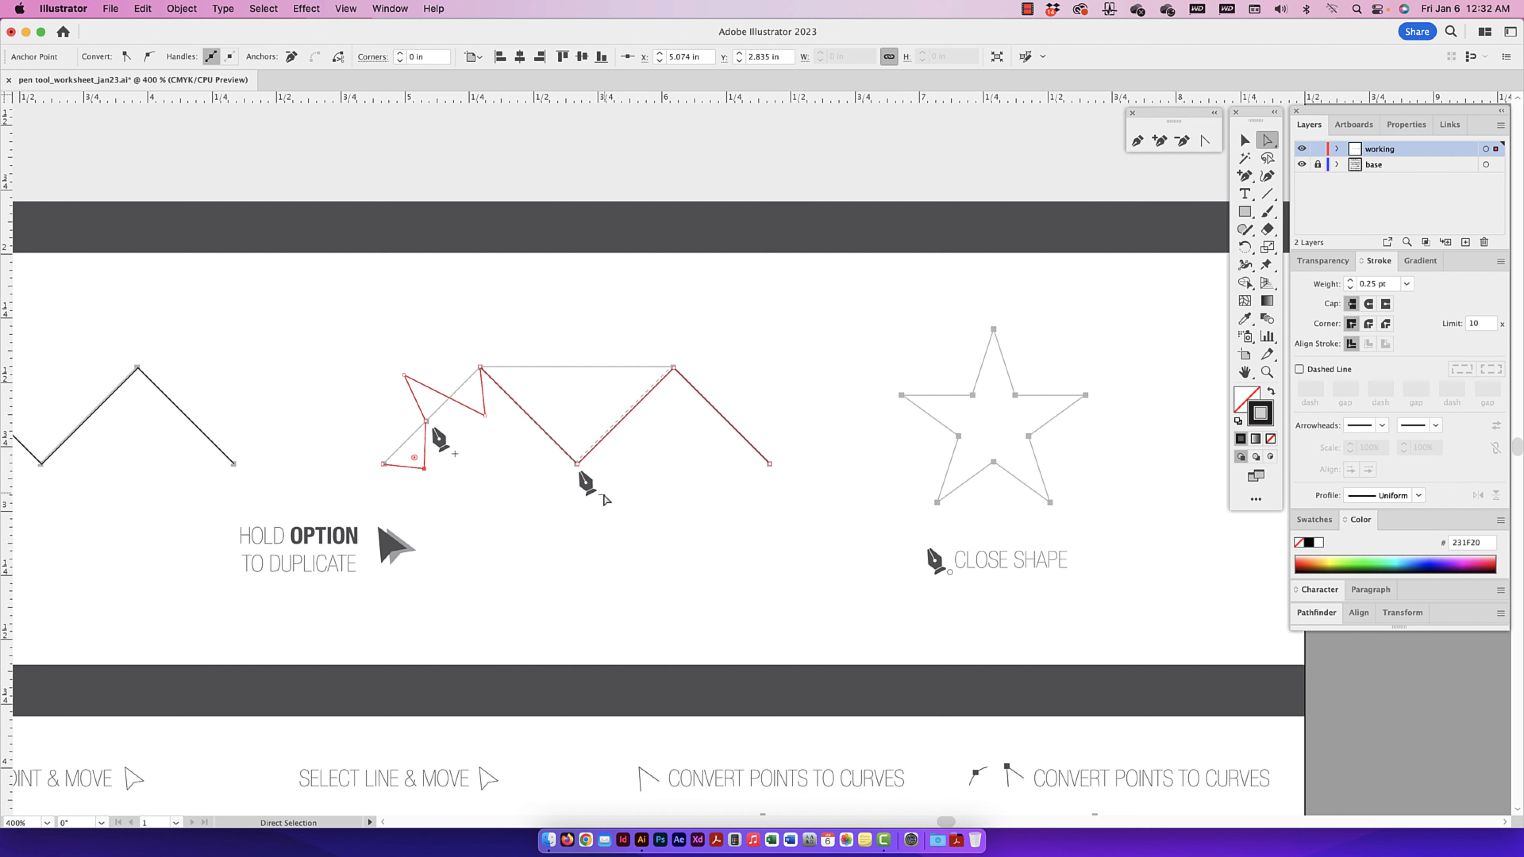
# - Delete the extra spike anchor points and the central valley anchor point of the zigzag with the Delete Anchor Point tool
pyautogui.click(1181, 141)
pyautogui.click(424, 468)
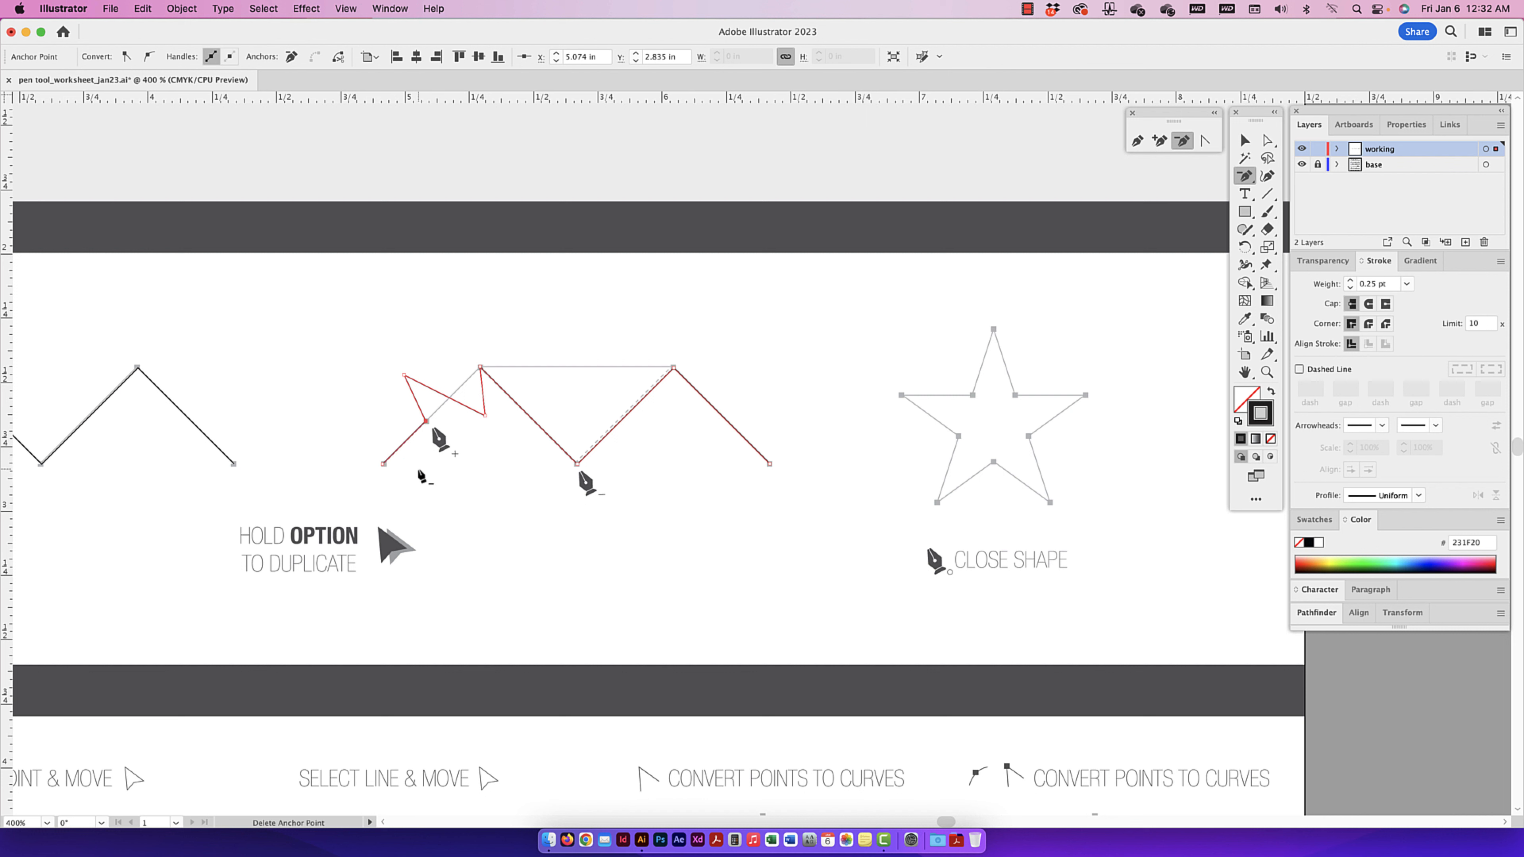
pyautogui.click(404, 376)
pyautogui.click(485, 414)
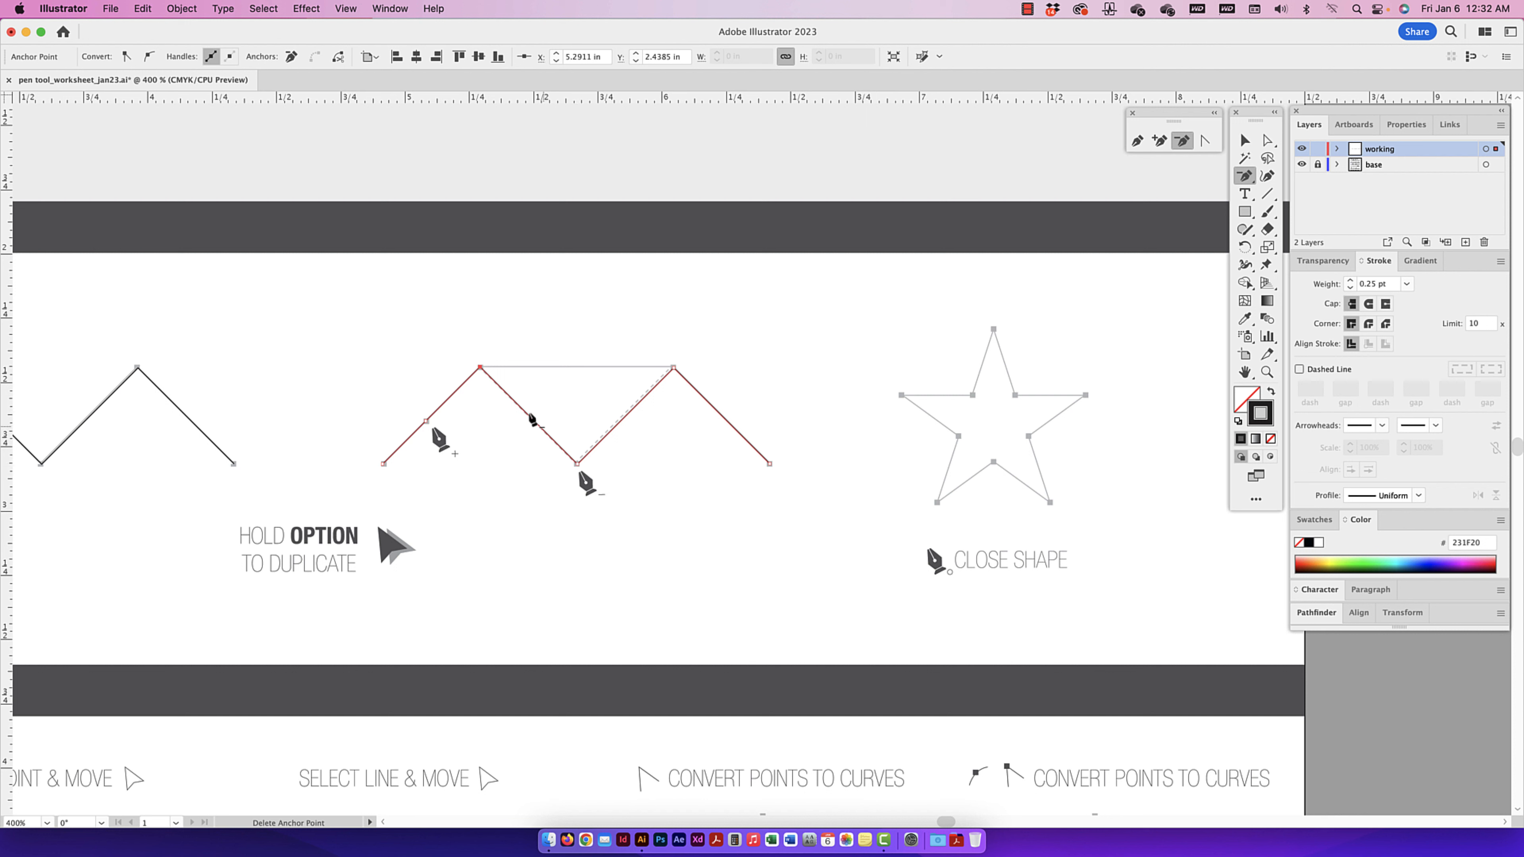
pyautogui.click(577, 465)
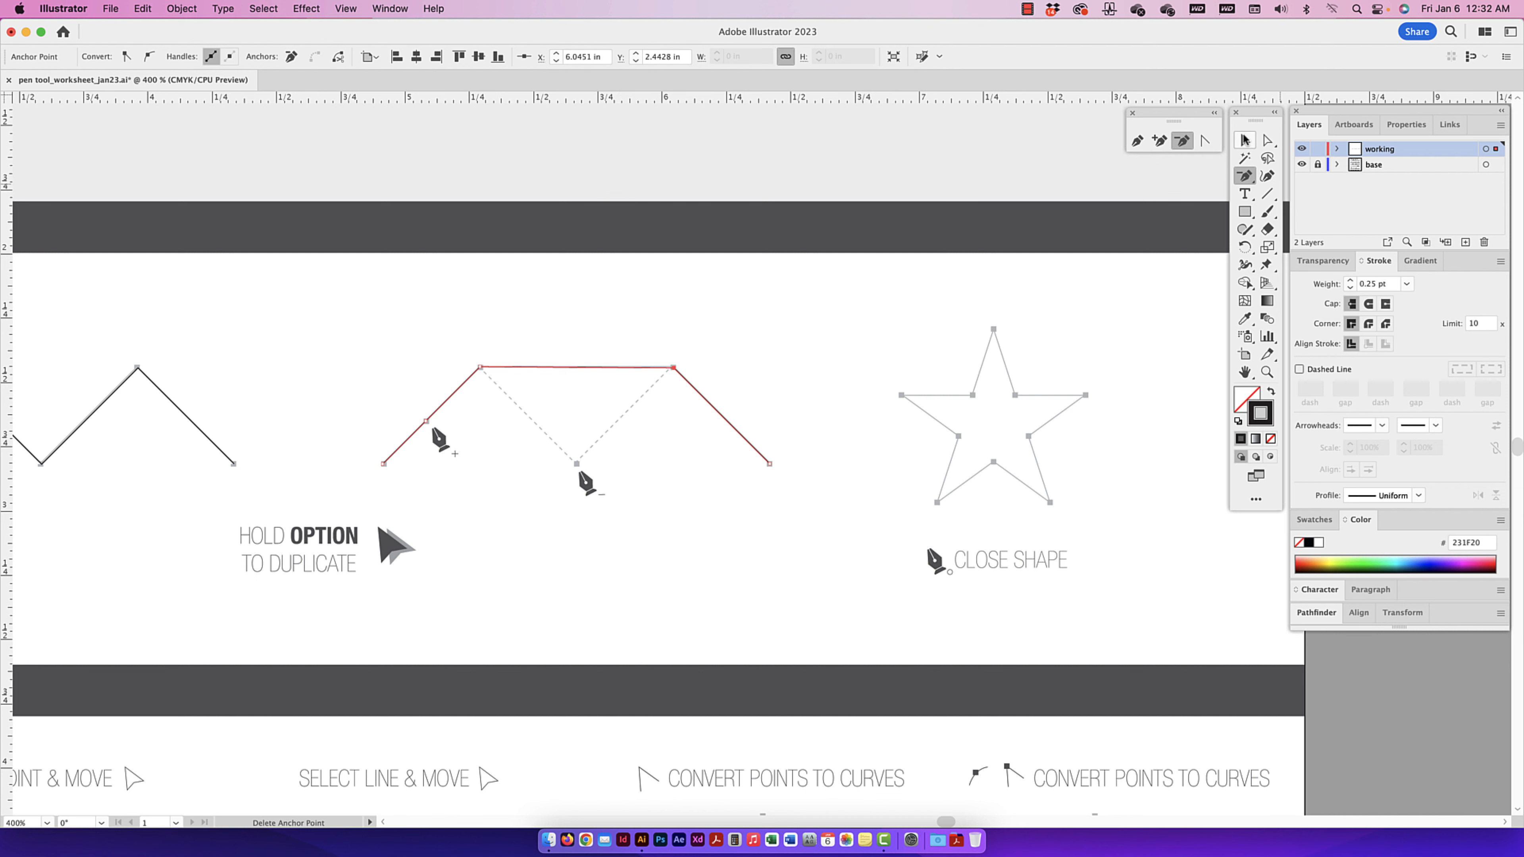
pyautogui.click(1245, 139)
pyautogui.press('space')
pyautogui.moveTo(1002, 366); pyautogui.dragTo(840, 390)
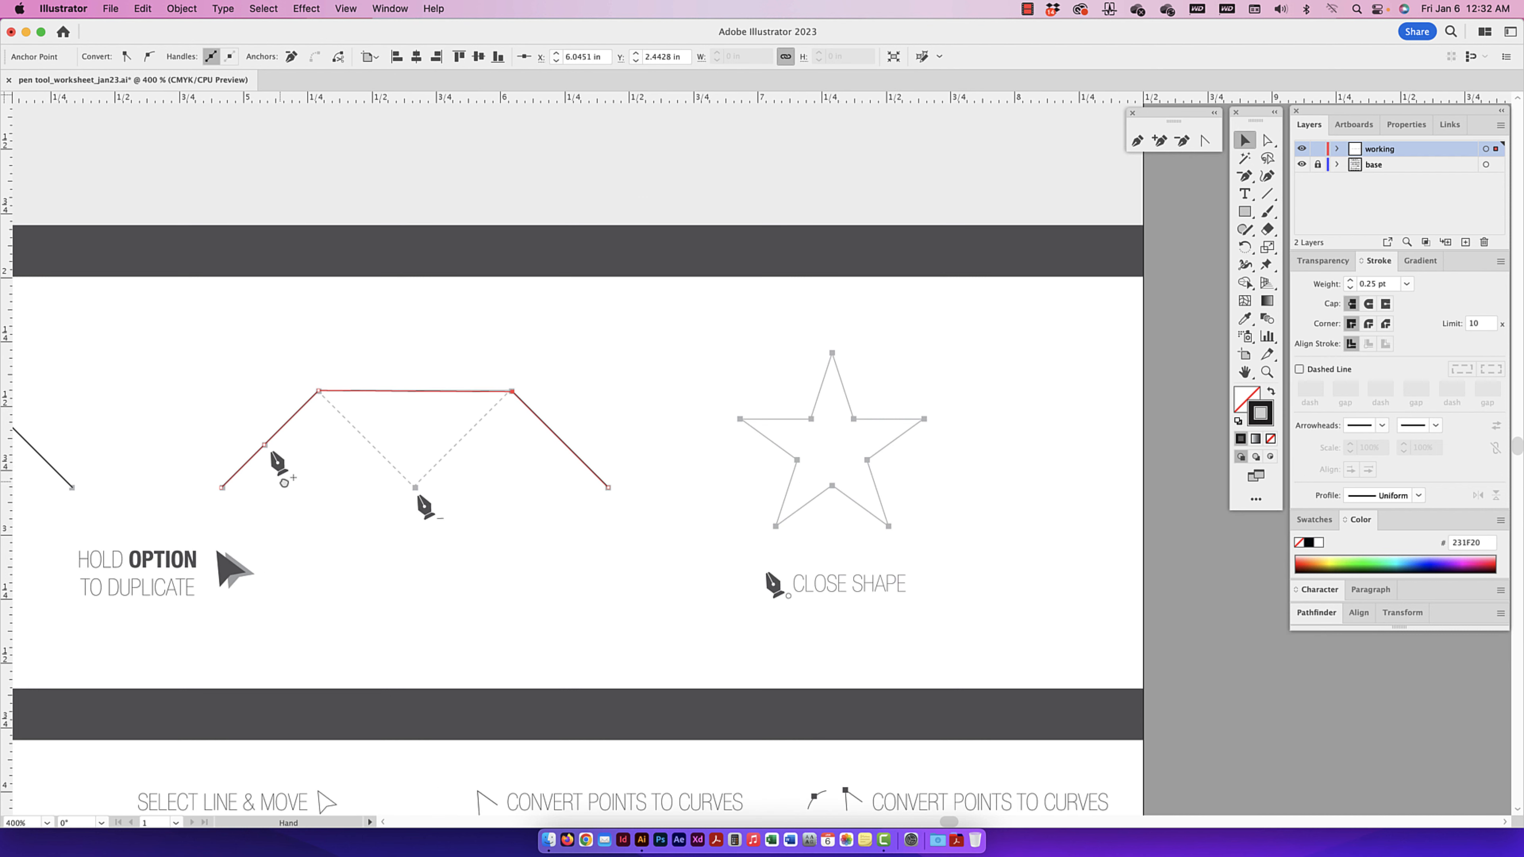
pyautogui.moveTo(284, 483); pyautogui.dragTo(581, 445)
pyautogui.press('space')
pyautogui.moveTo(278, 433); pyautogui.dragTo(393, 419)
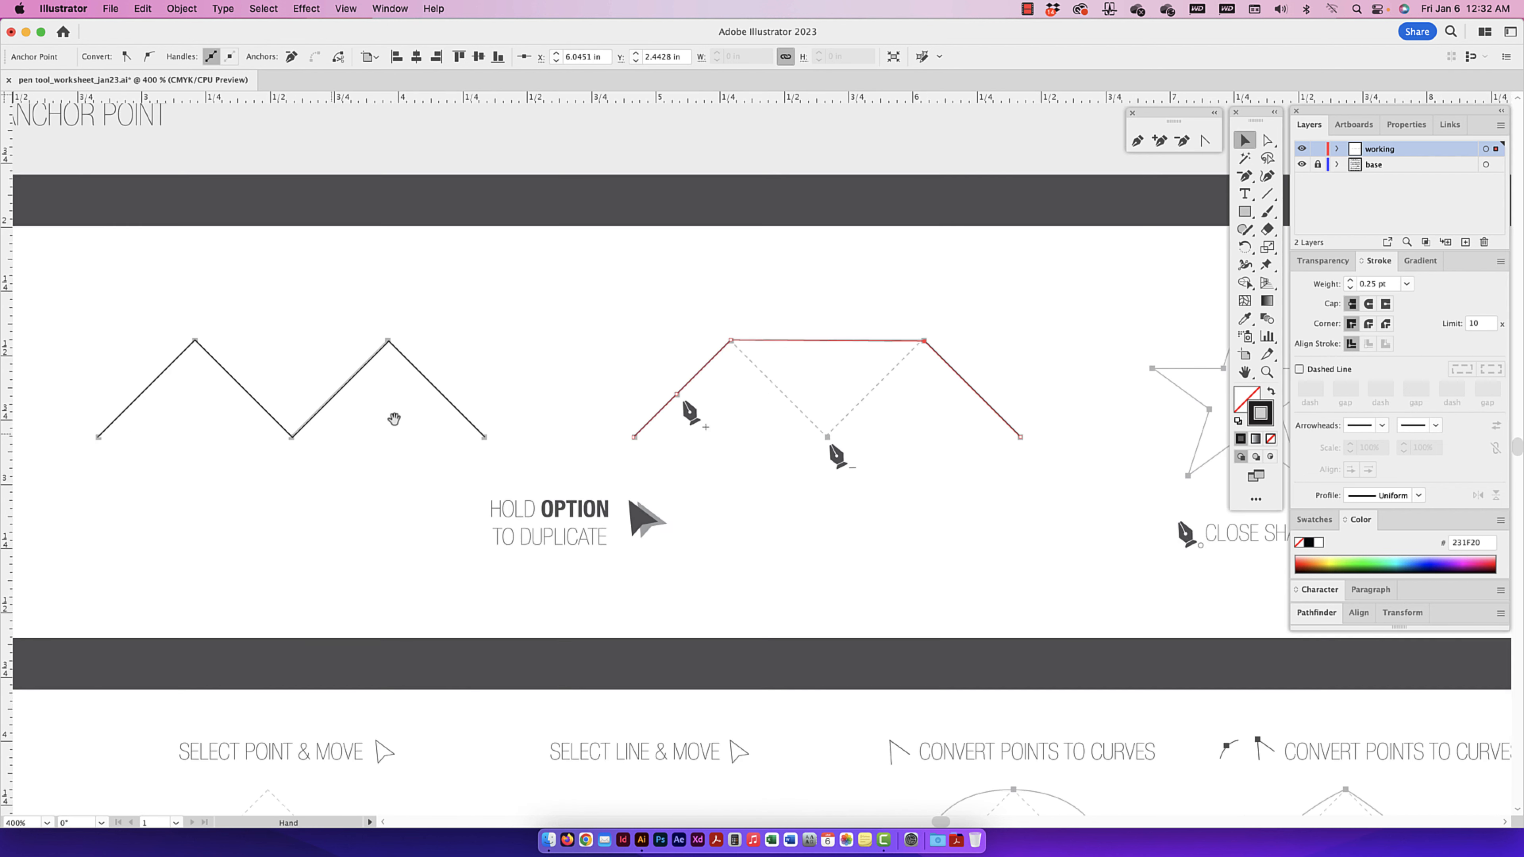
# - Trace the Close Shape star clockwise with the Pen tool from its top tip to its lower-right tip, keeping the horizontal edge level
pyautogui.moveTo(1098, 340); pyautogui.dragTo(557, 358)
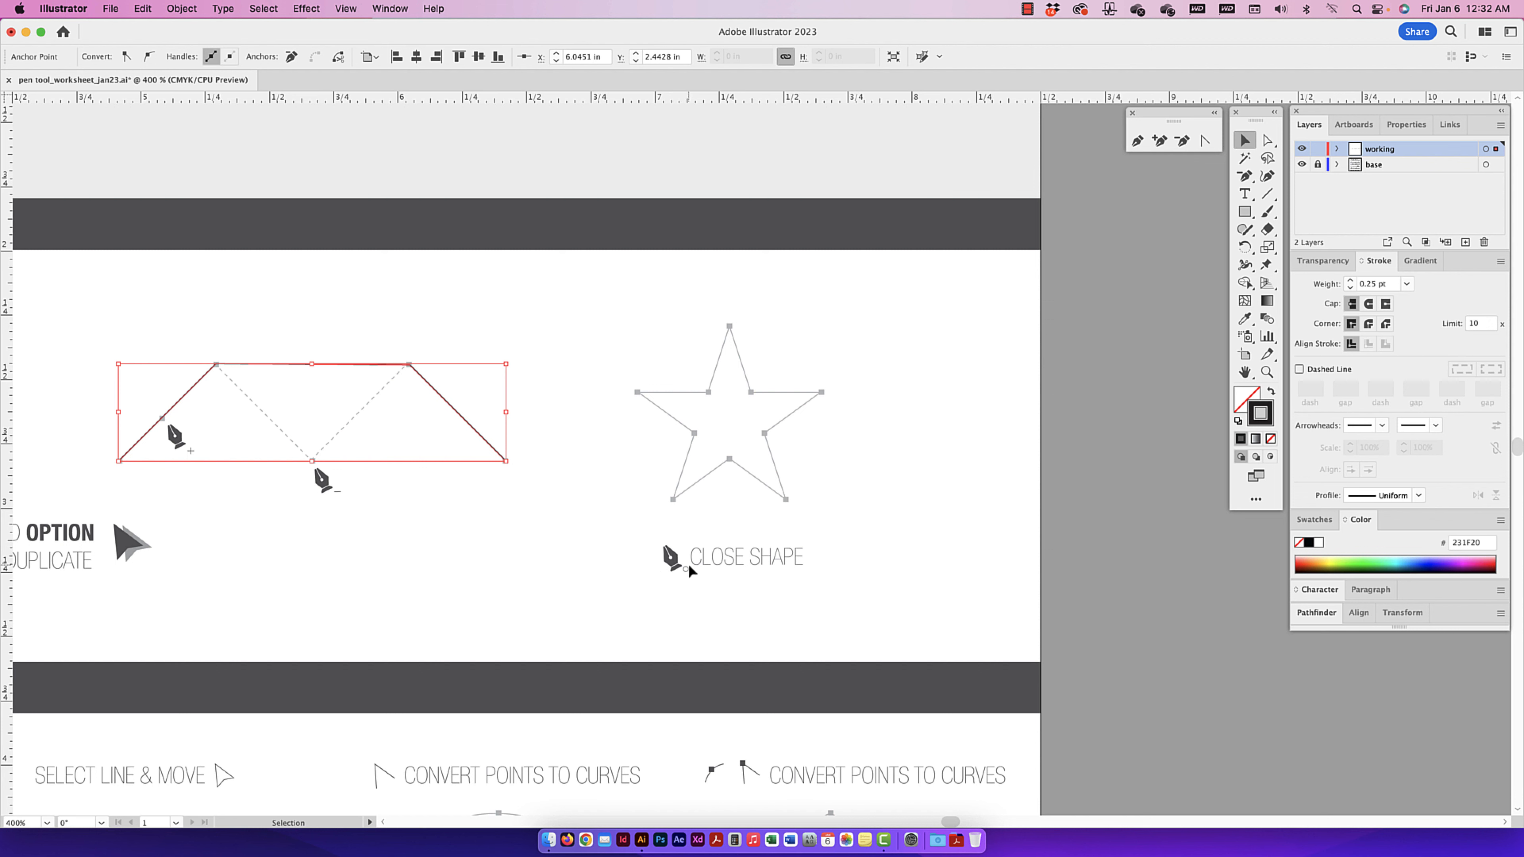
pyautogui.hscroll(1, 683, 565)
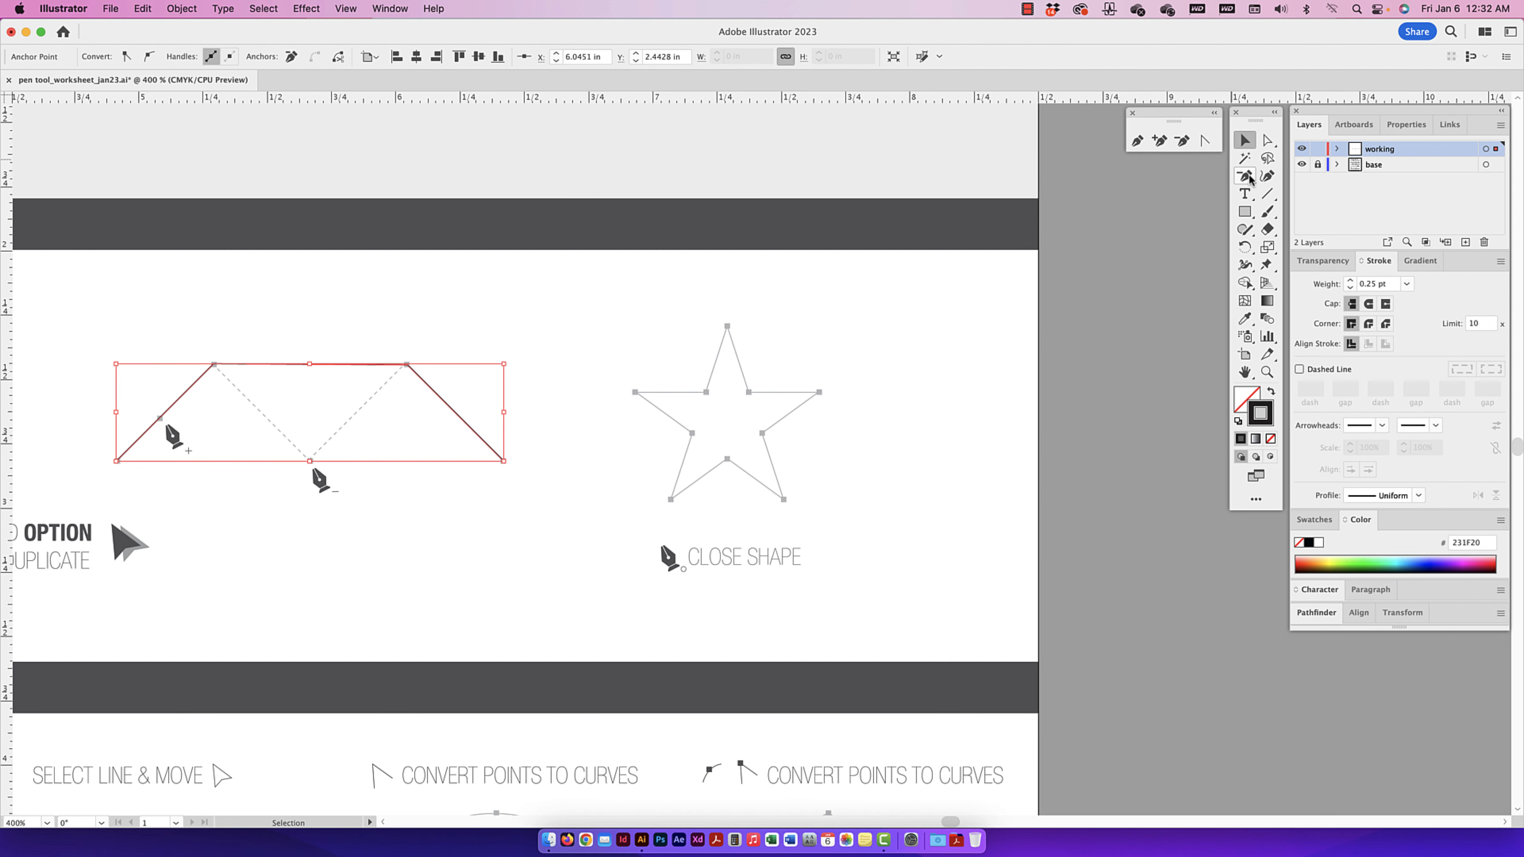
pyautogui.click(1136, 141)
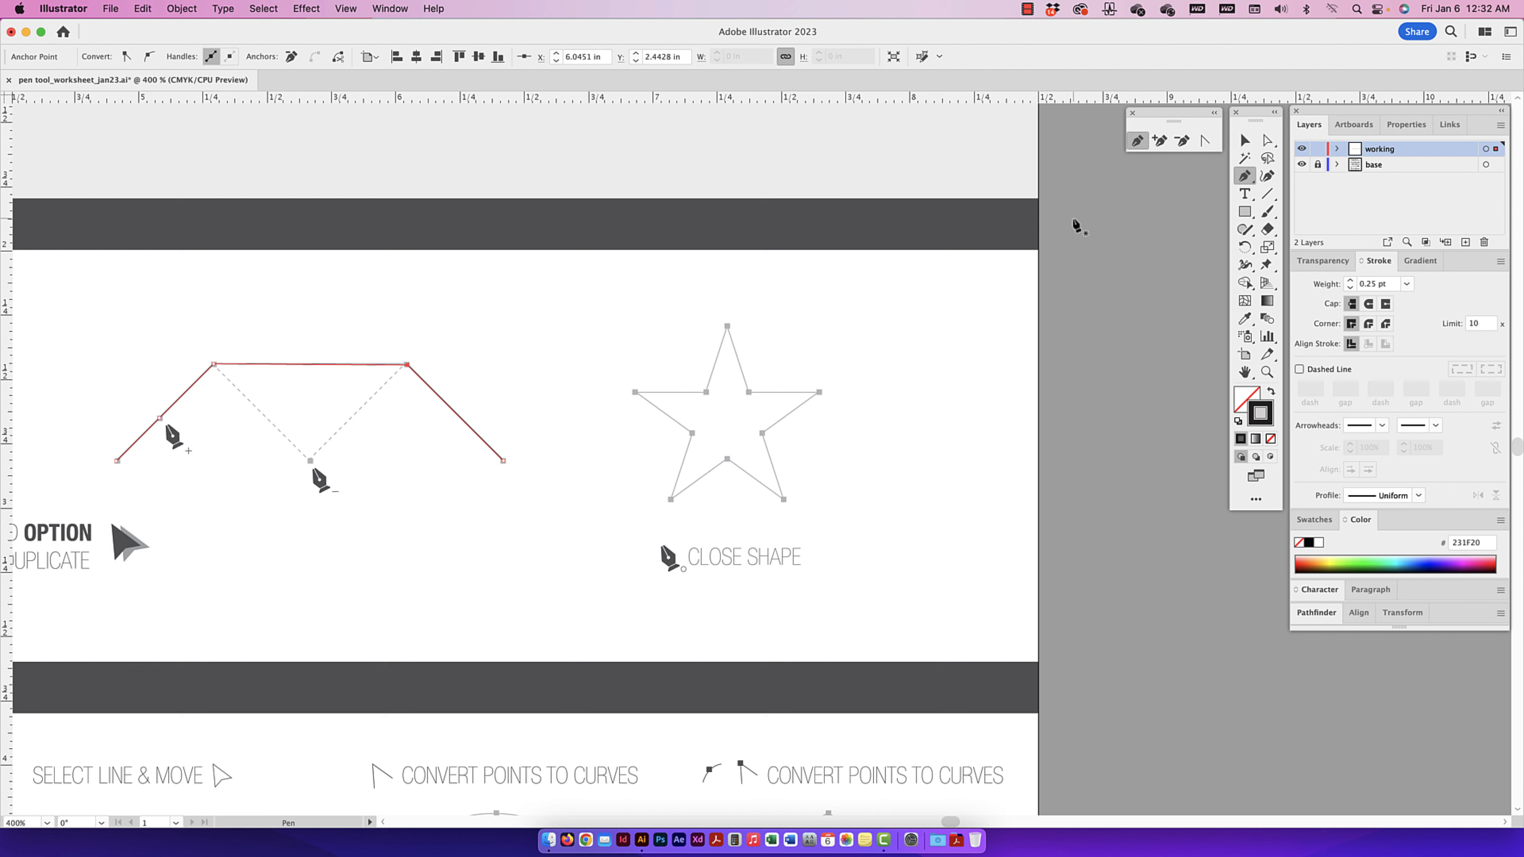
pyautogui.click(727, 326)
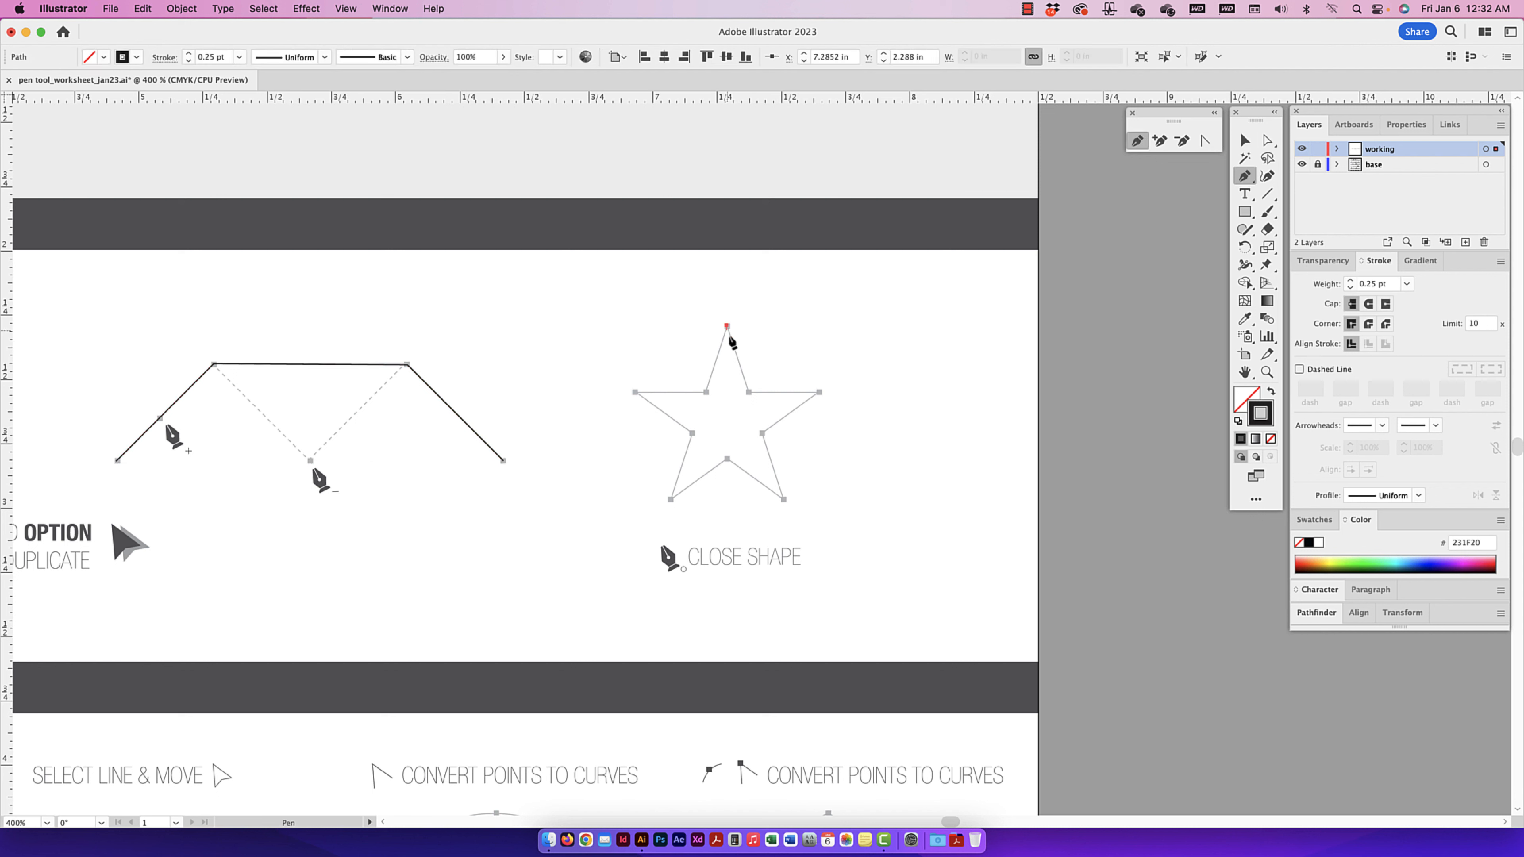
pyautogui.click(748, 392)
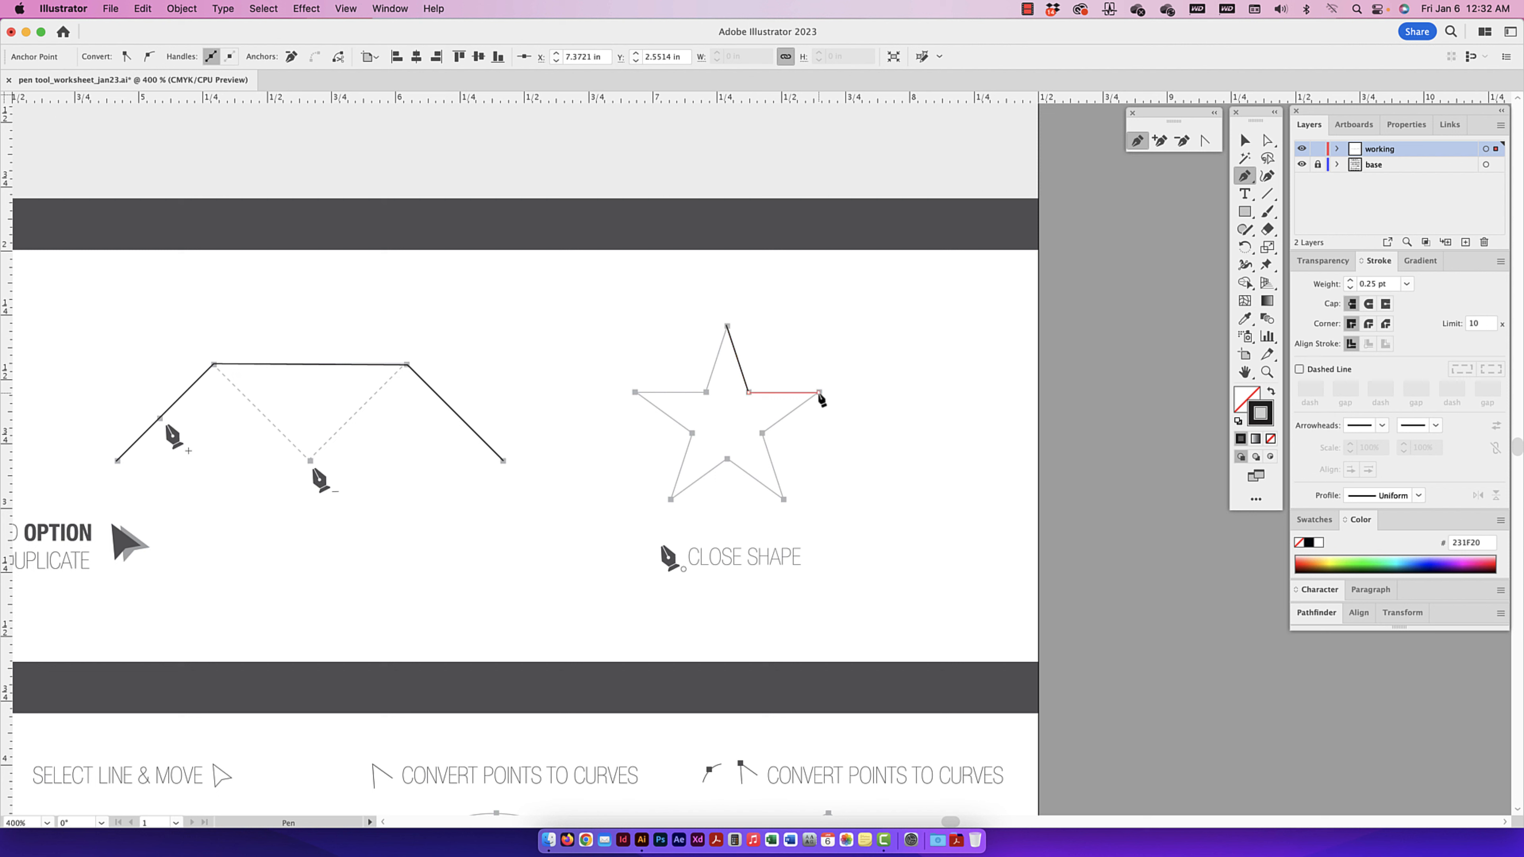
pyautogui.keyDown('shift'); pyautogui.click(819, 392); pyautogui.keyUp('shift')
pyautogui.click(762, 433)
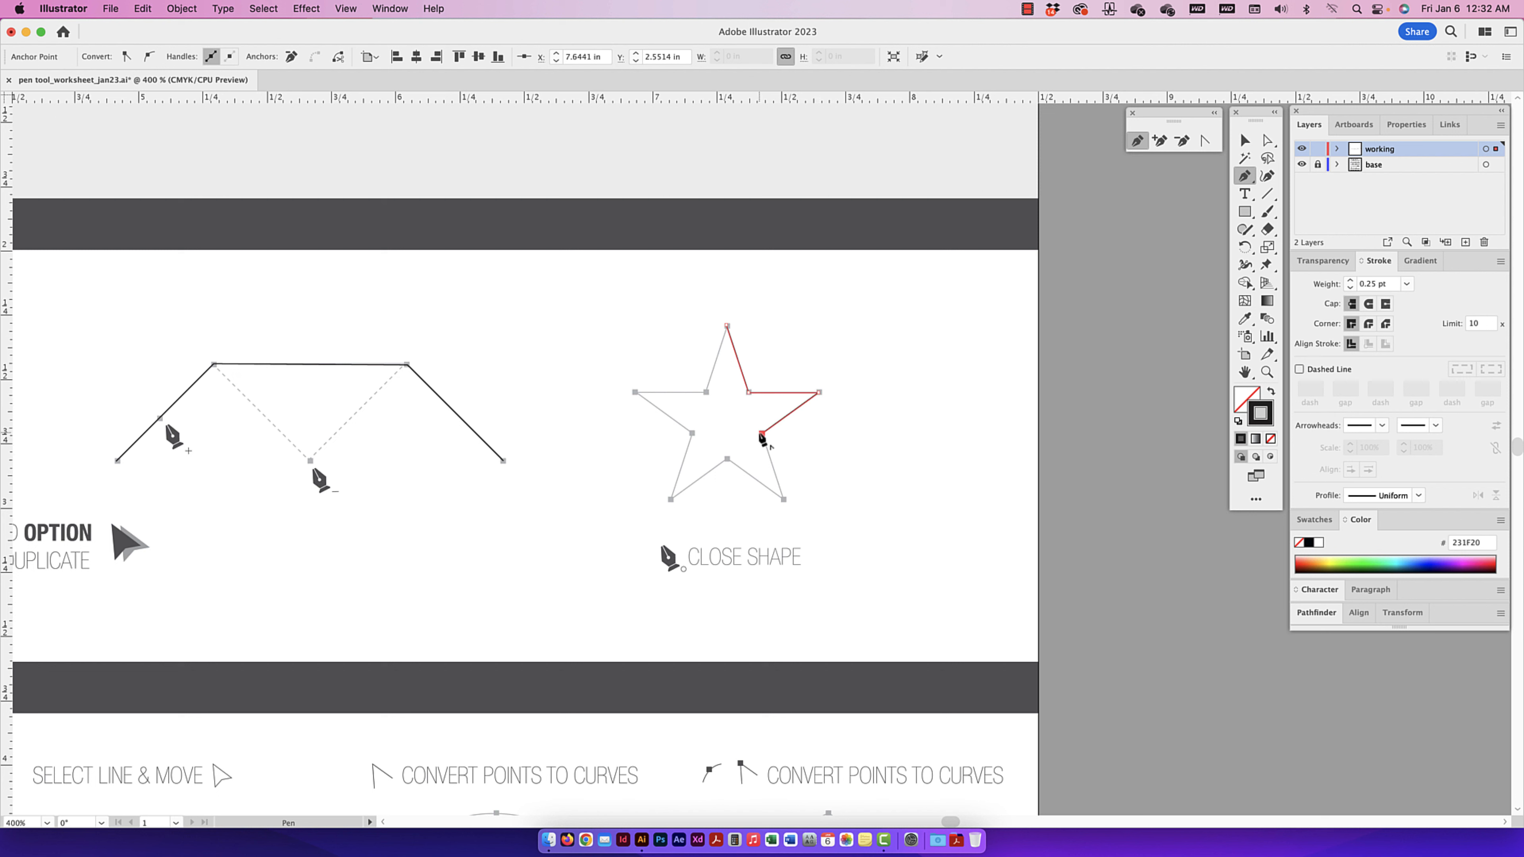
pyautogui.click(784, 499)
# - Trace the remaining star points clockwise and close the path at the starting anchor on the top tip
pyautogui.click(726, 461)
pyautogui.click(672, 500)
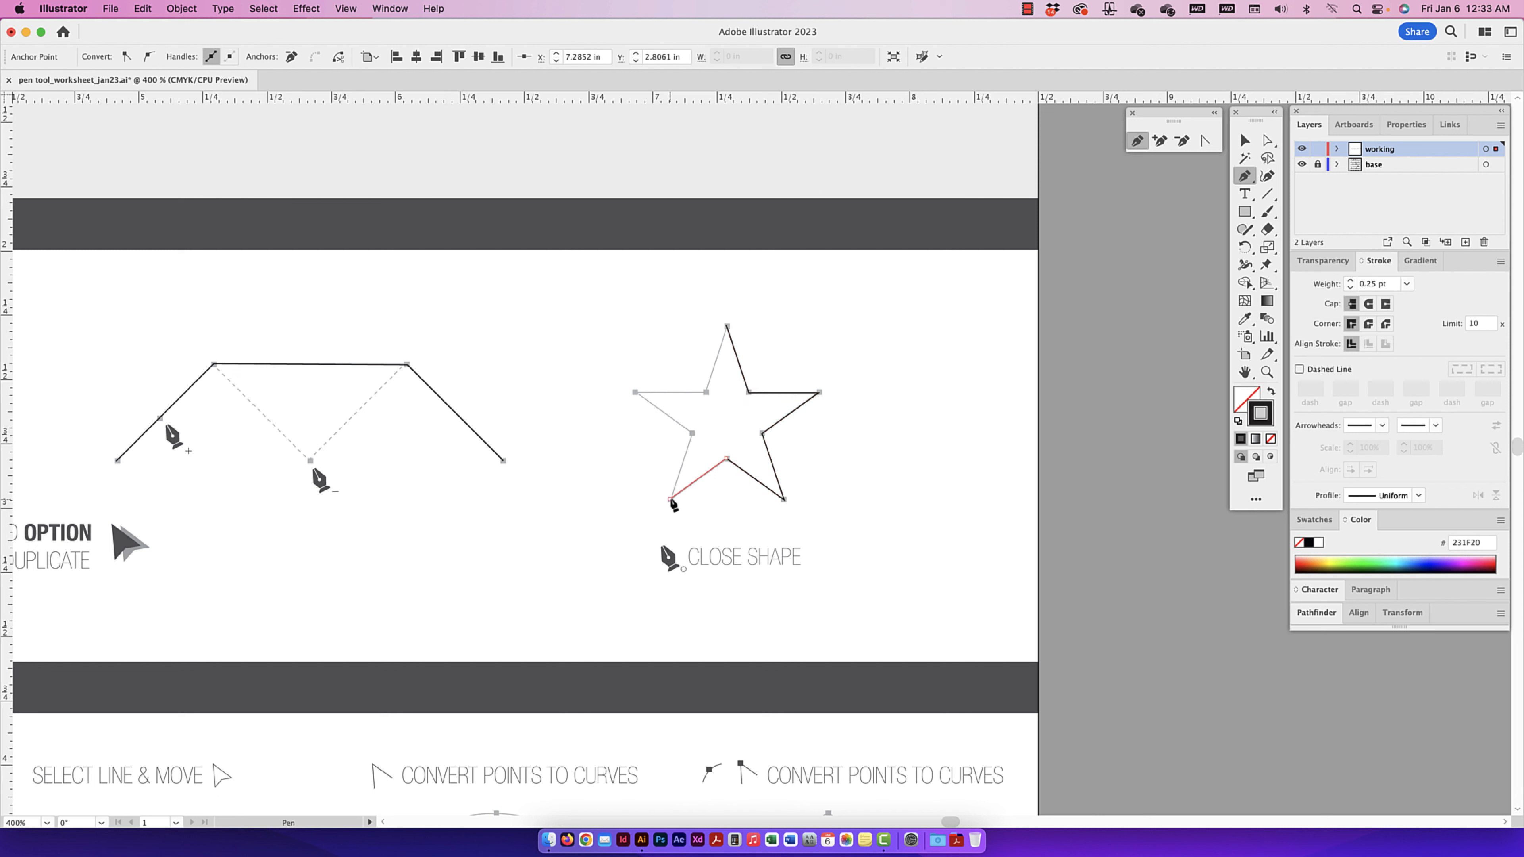
pyautogui.click(692, 434)
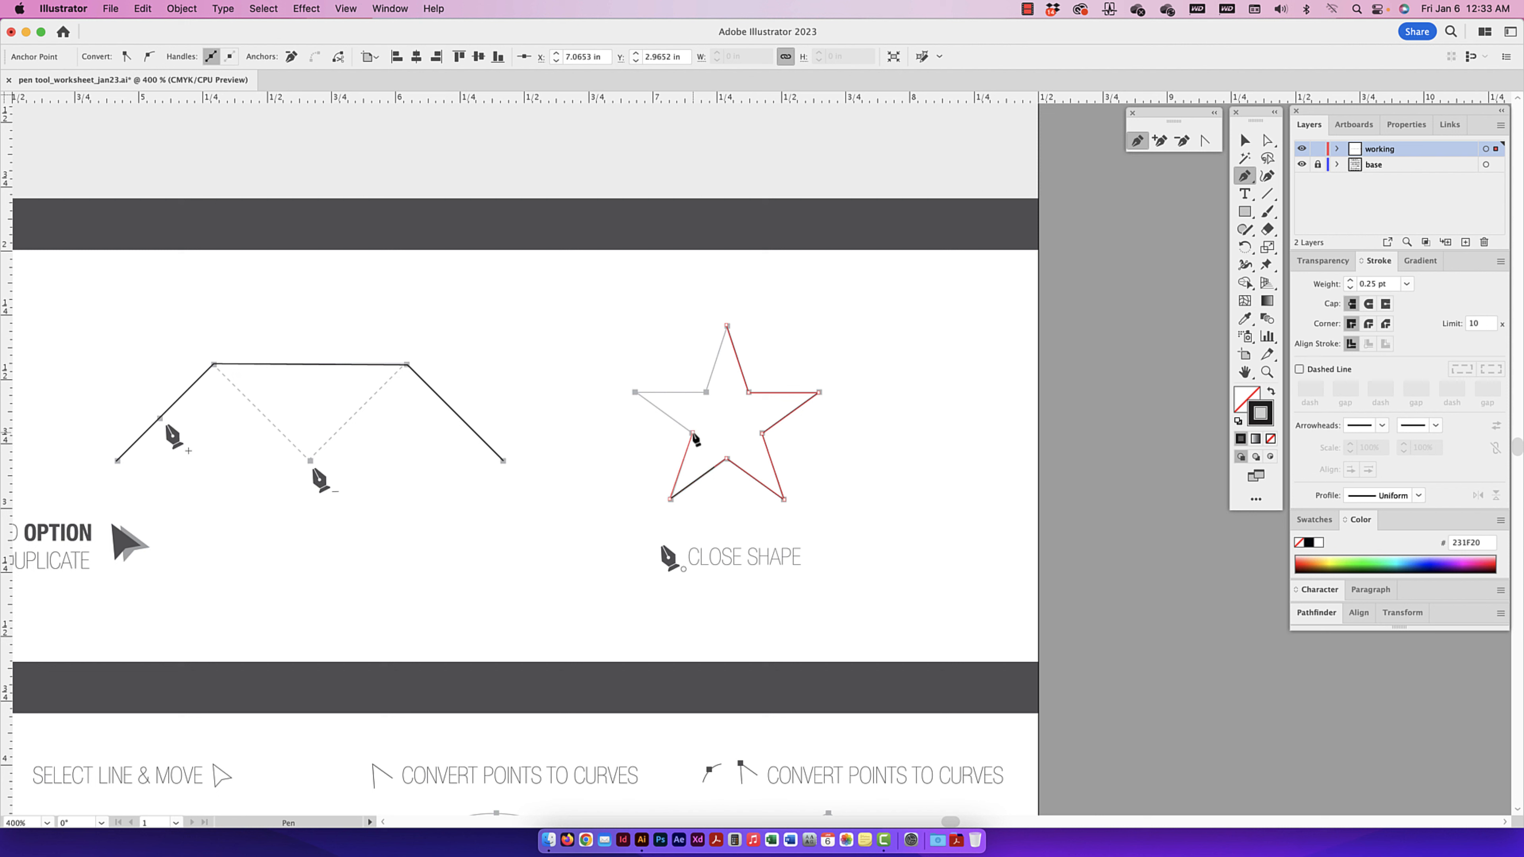
pyautogui.click(636, 392)
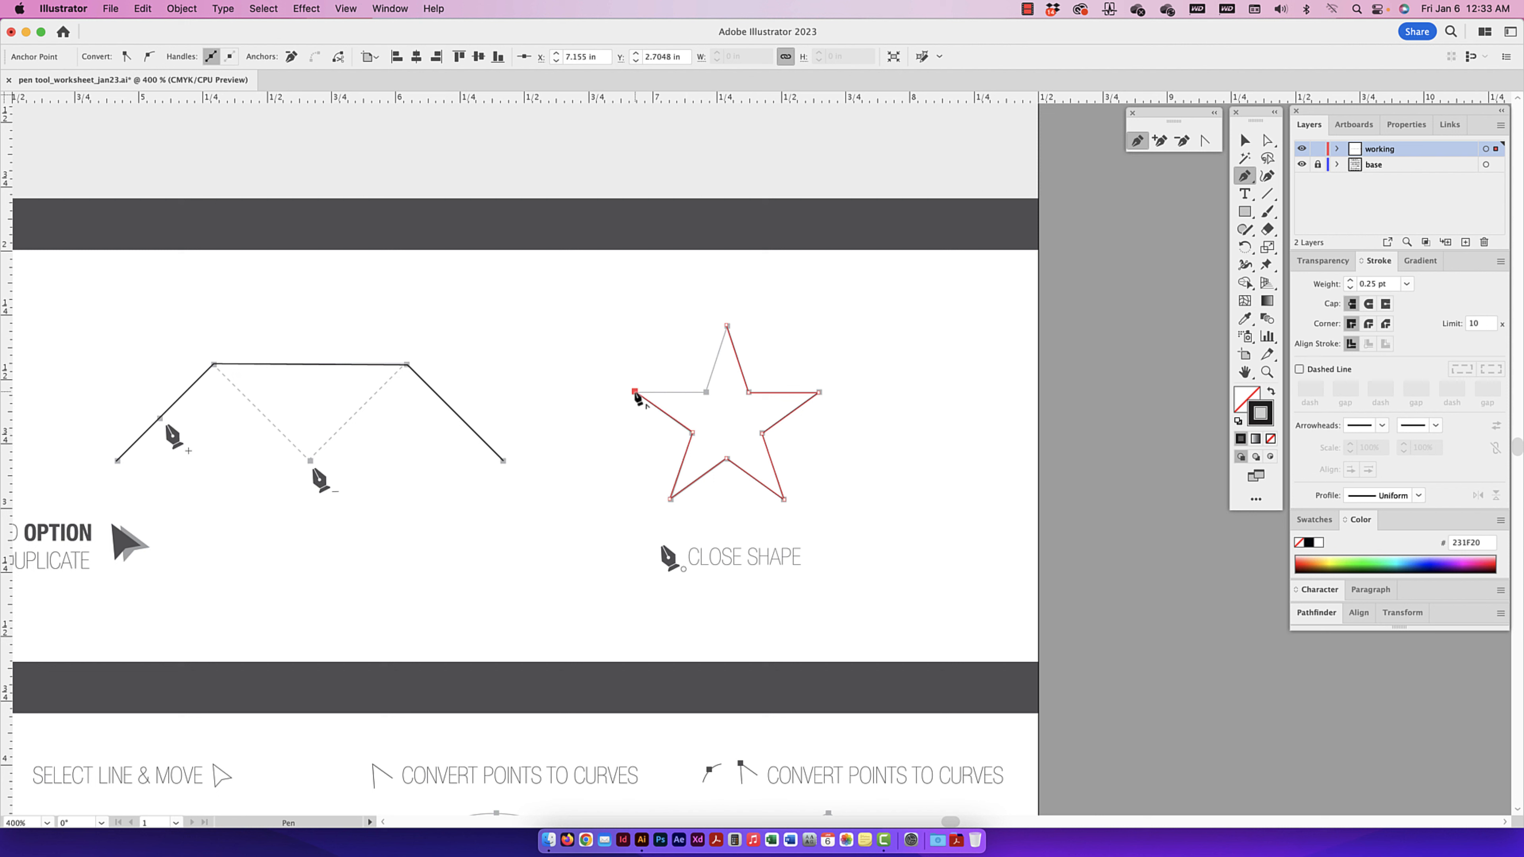
pyautogui.click(706, 393)
pyautogui.click(726, 327)
pyautogui.click(1242, 143)
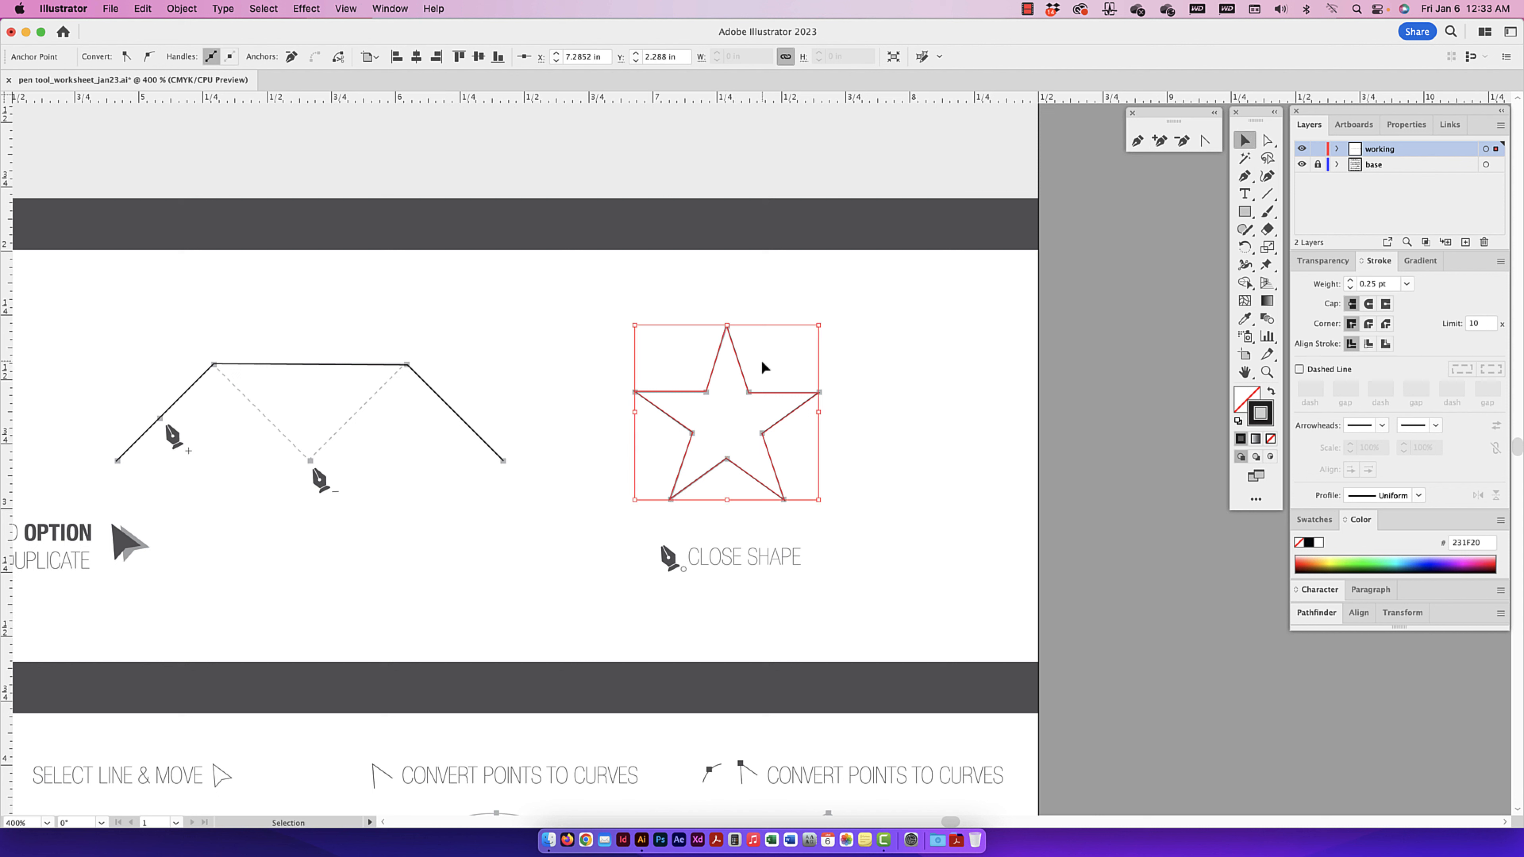
# - Select the traced star path with a marquee and delete it
pyautogui.click(764, 313)
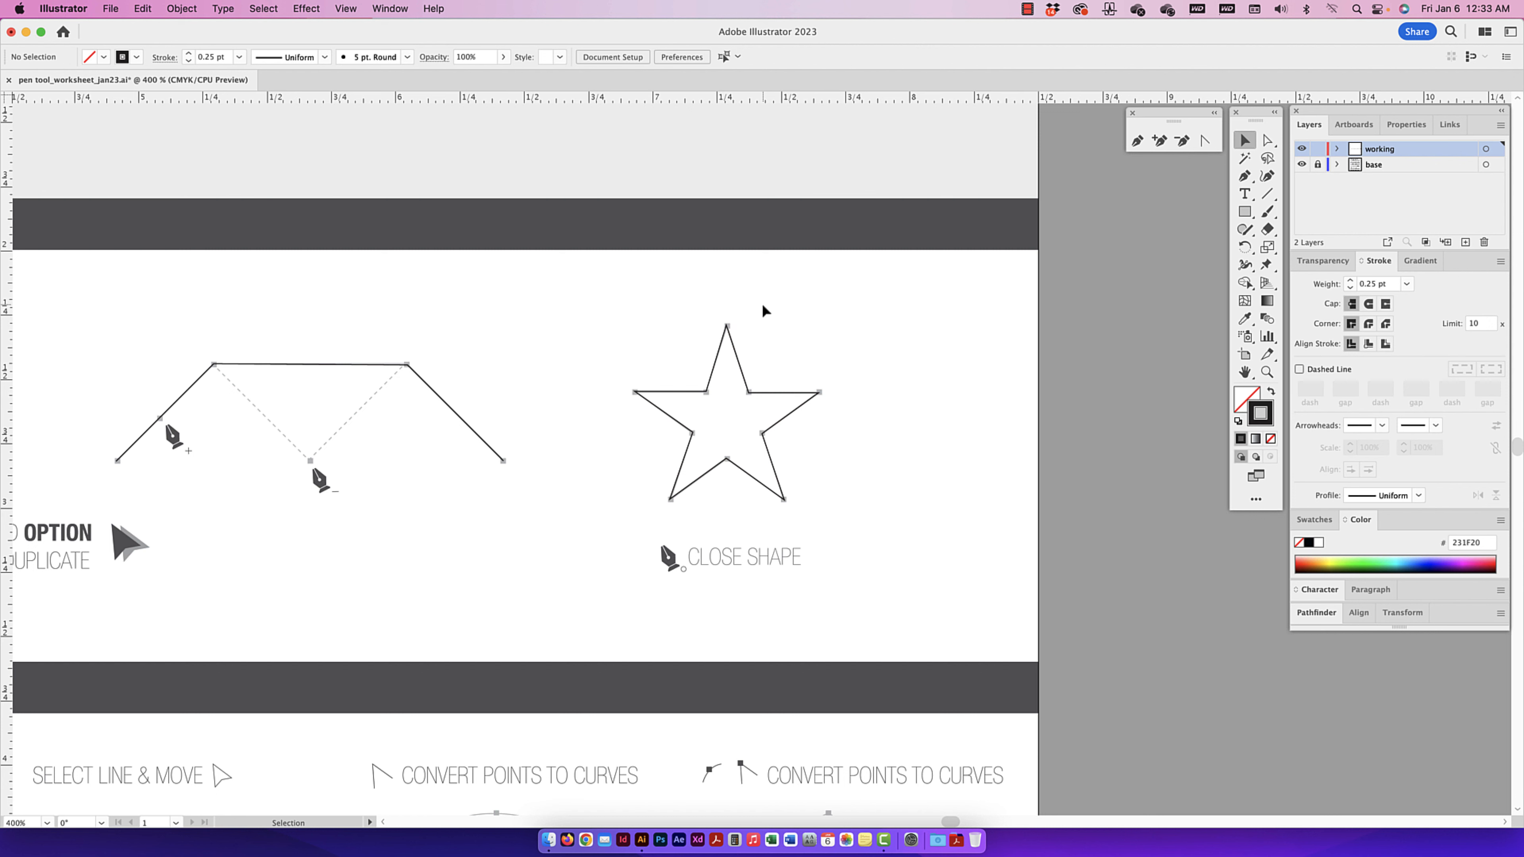
pyautogui.moveTo(761, 302); pyautogui.dragTo(623, 427)
pyautogui.press('Delete')
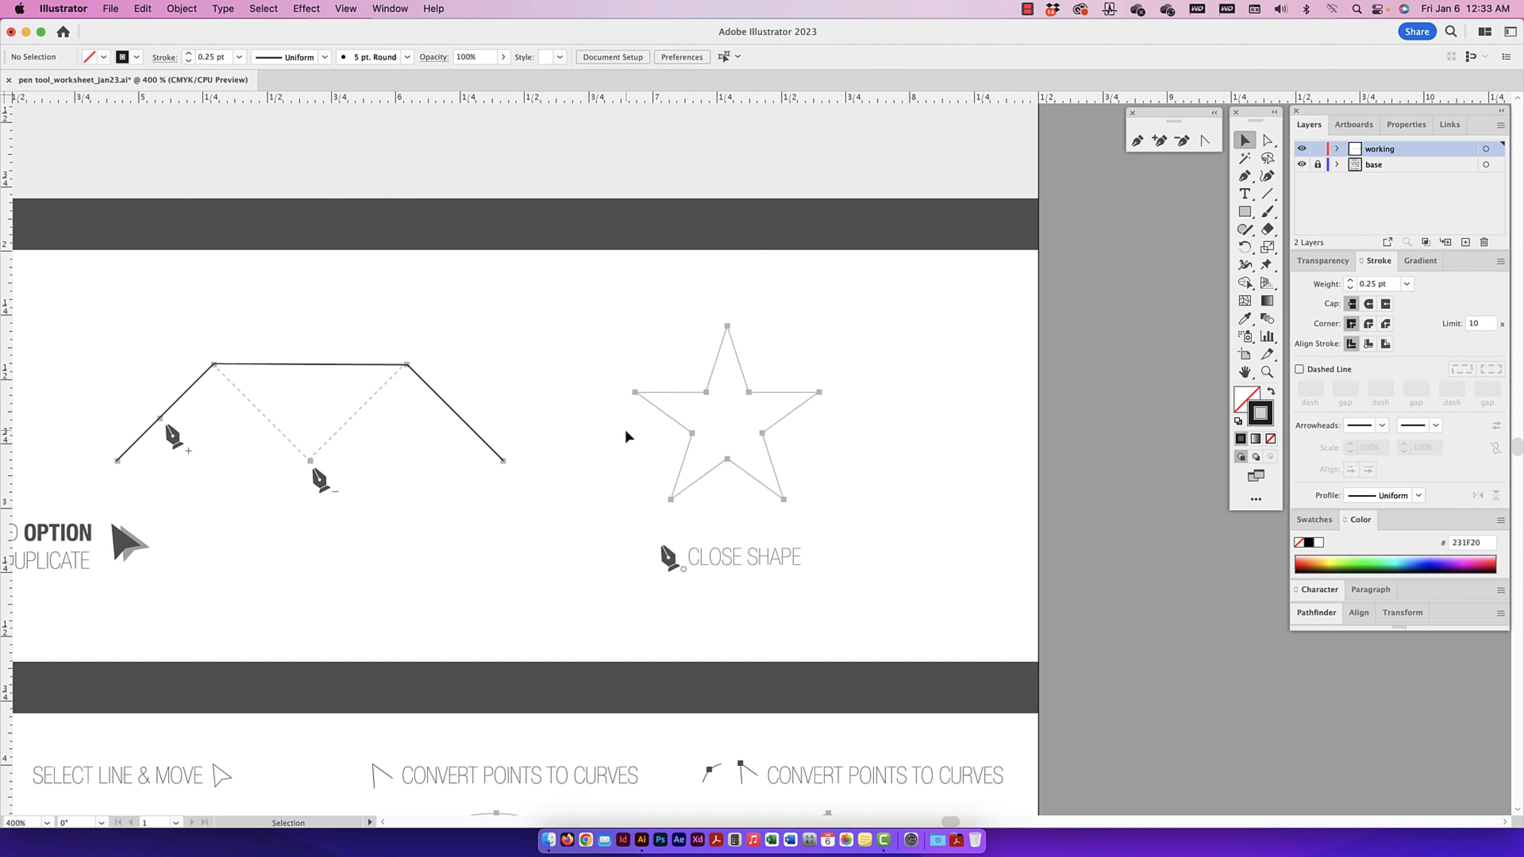
# - Turn on Smart Guides for the document view
pyautogui.scroll(1, 624, 427)
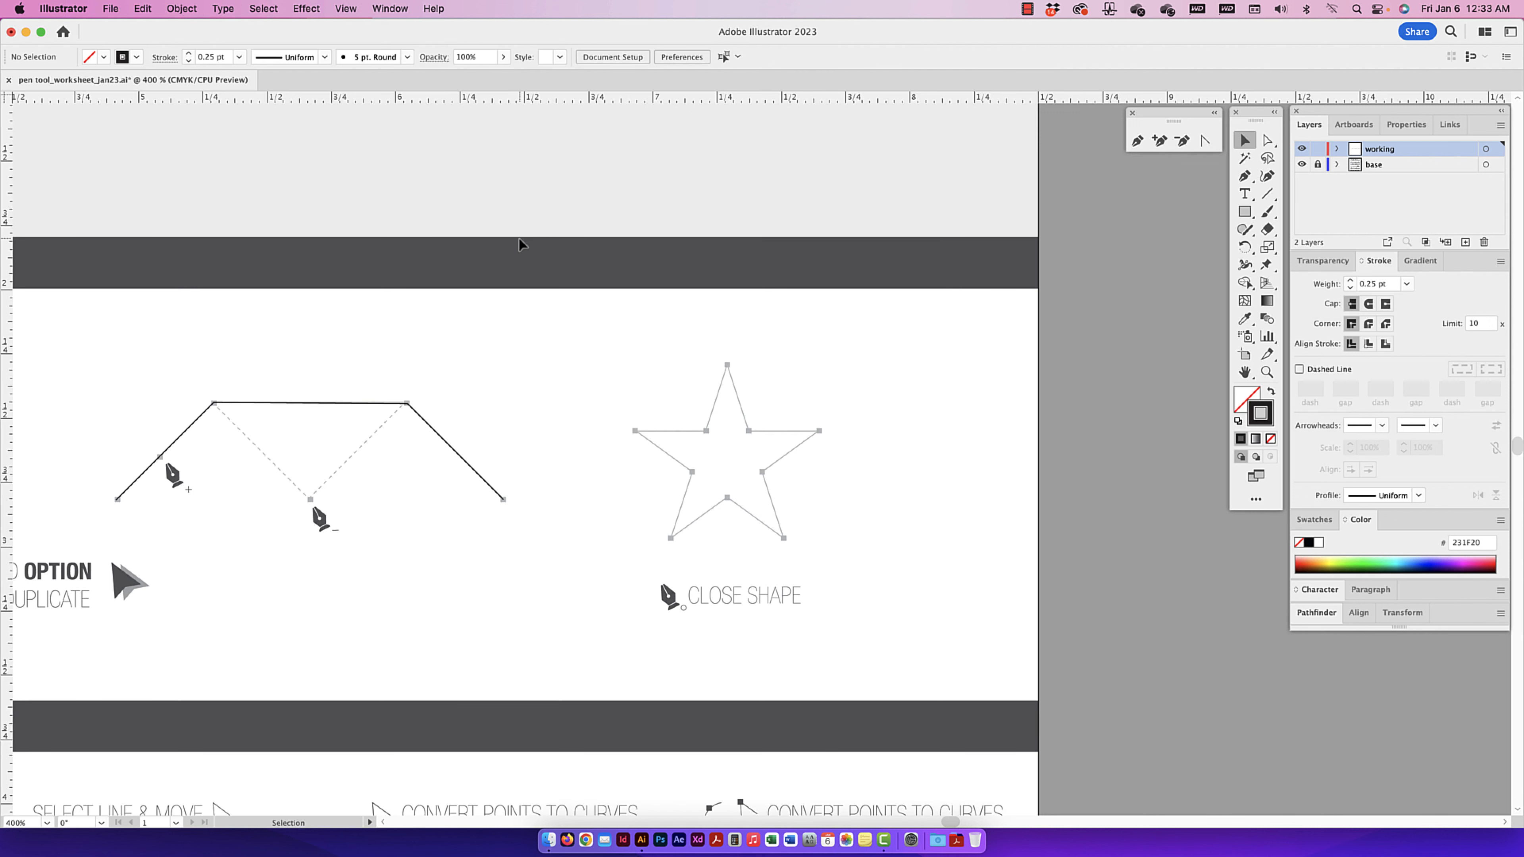
pyautogui.click(353, 10)
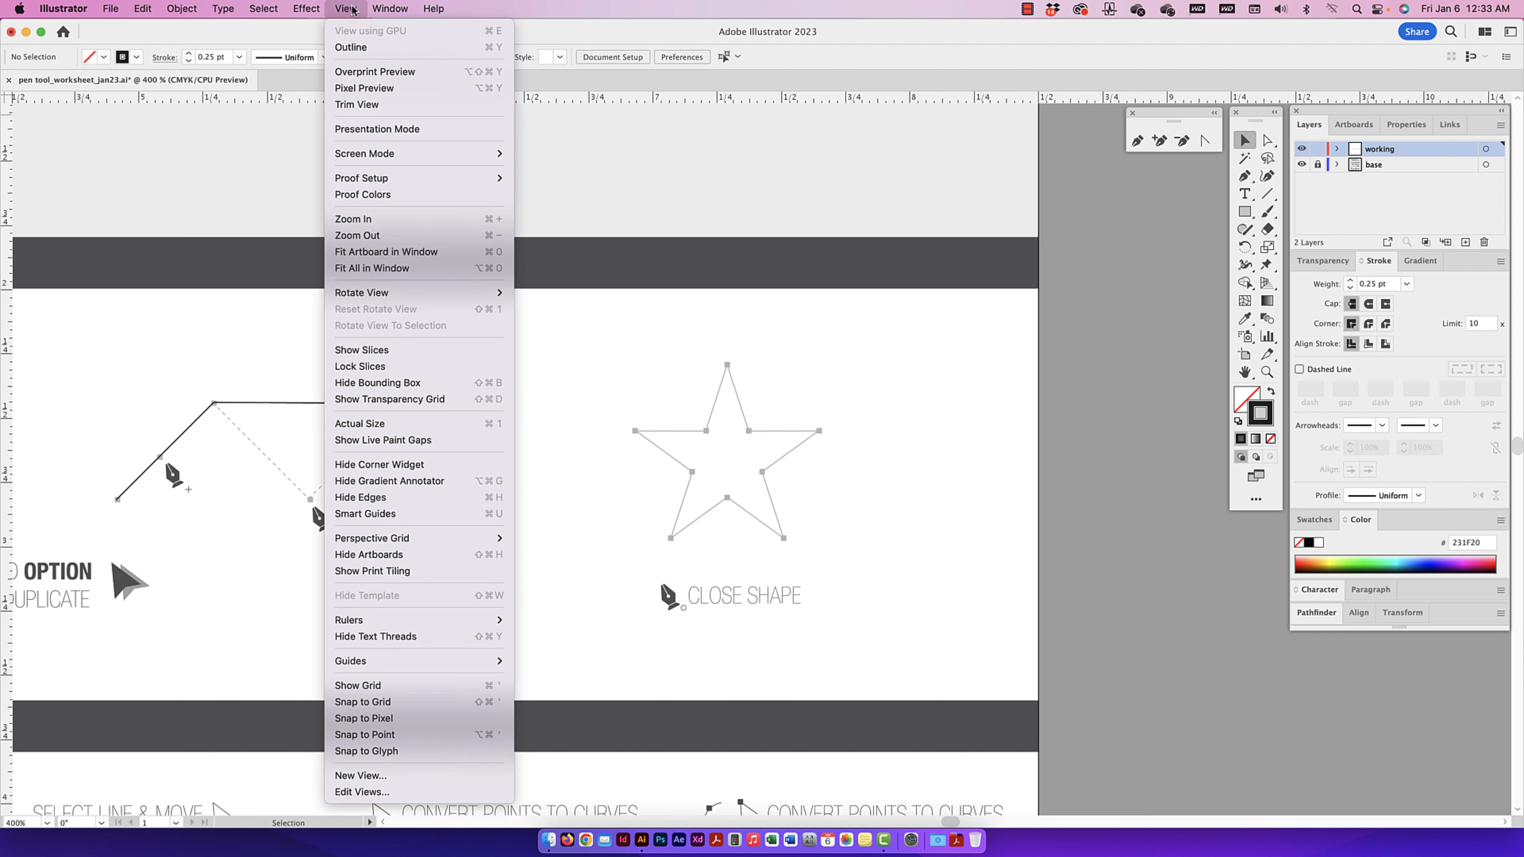
pyautogui.moveTo(385, 661)
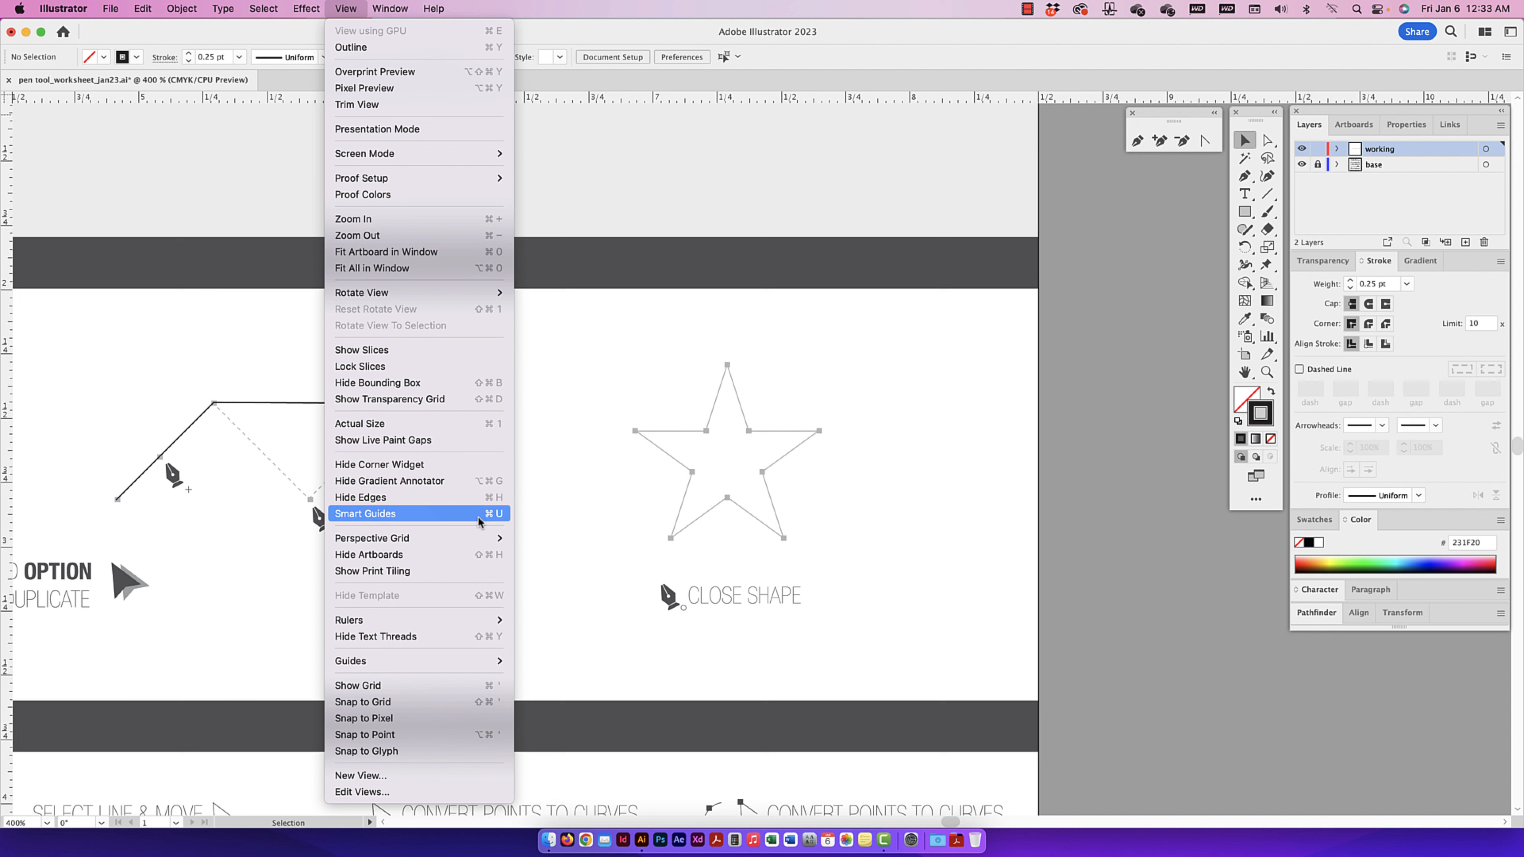
pyautogui.click(459, 514)
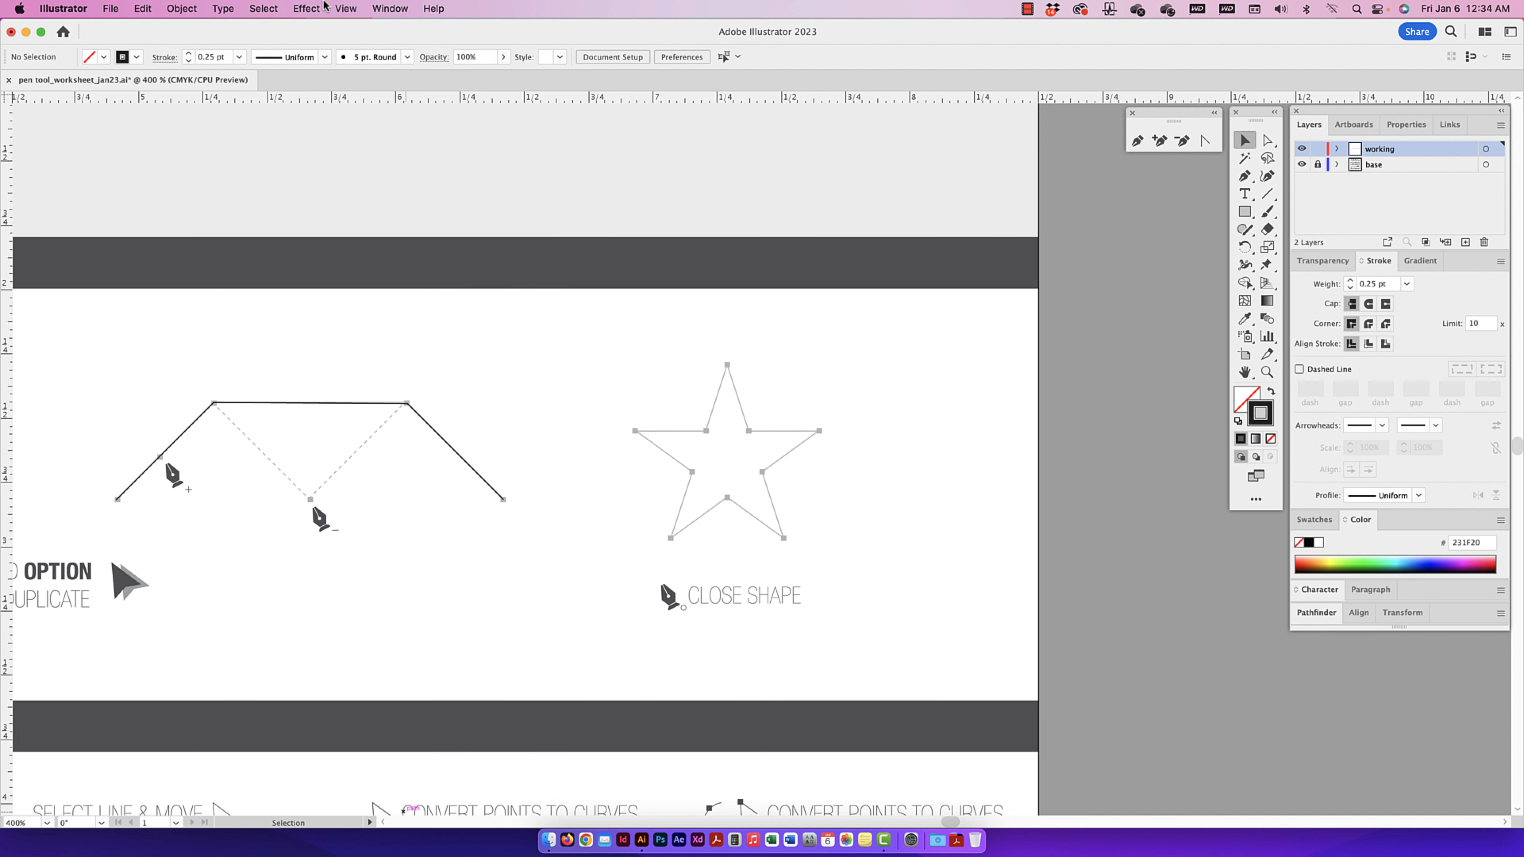
# - Trace the Close Shape star clockwise with the Pen tool and Smart Guides, from its top tip to its lower-right tip
pyautogui.click(346, 8)
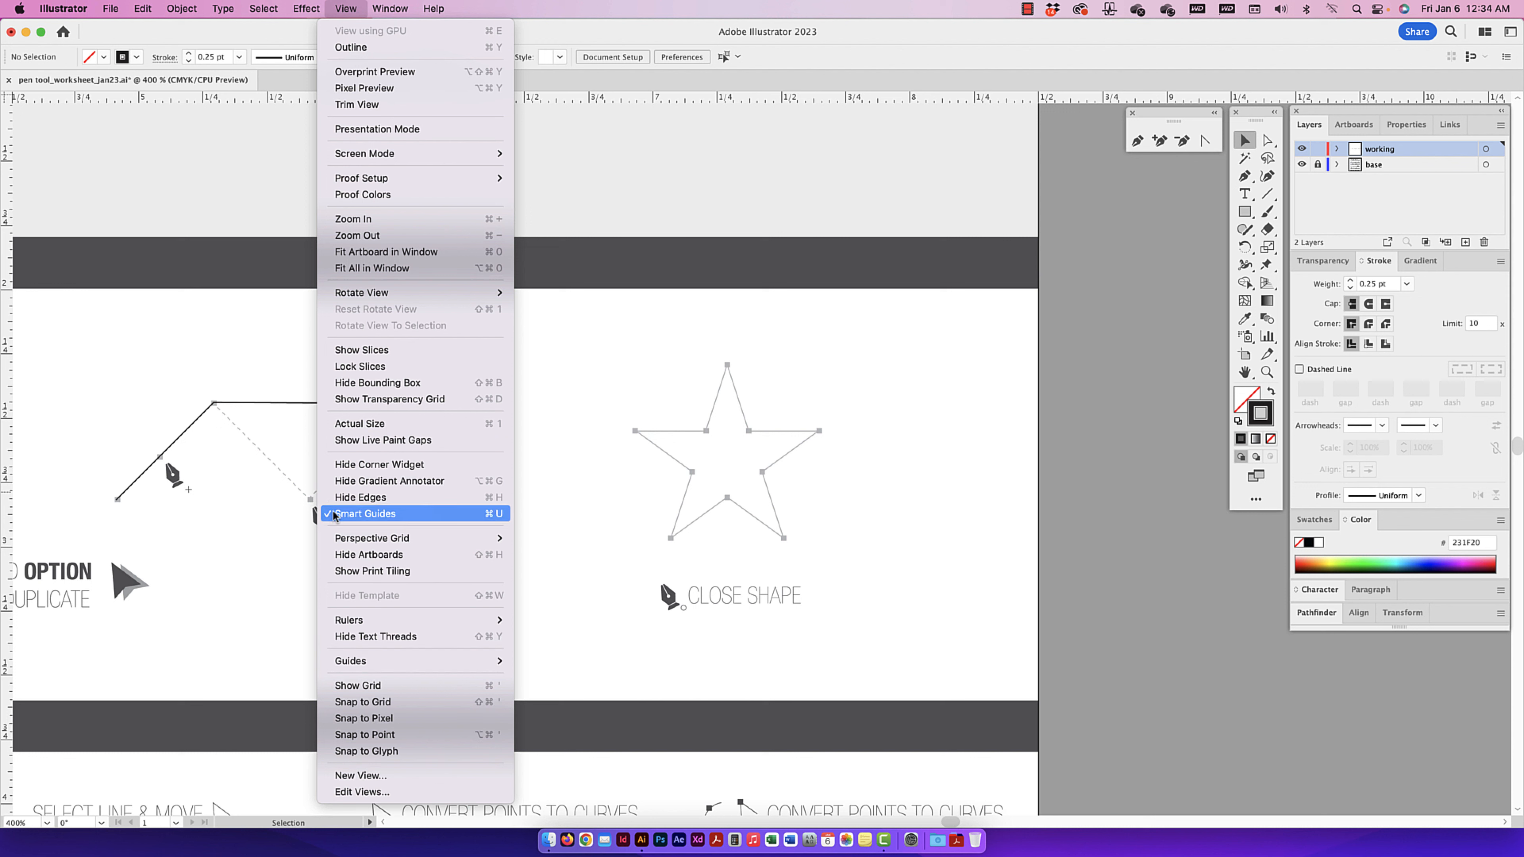
pyautogui.click(787, 460)
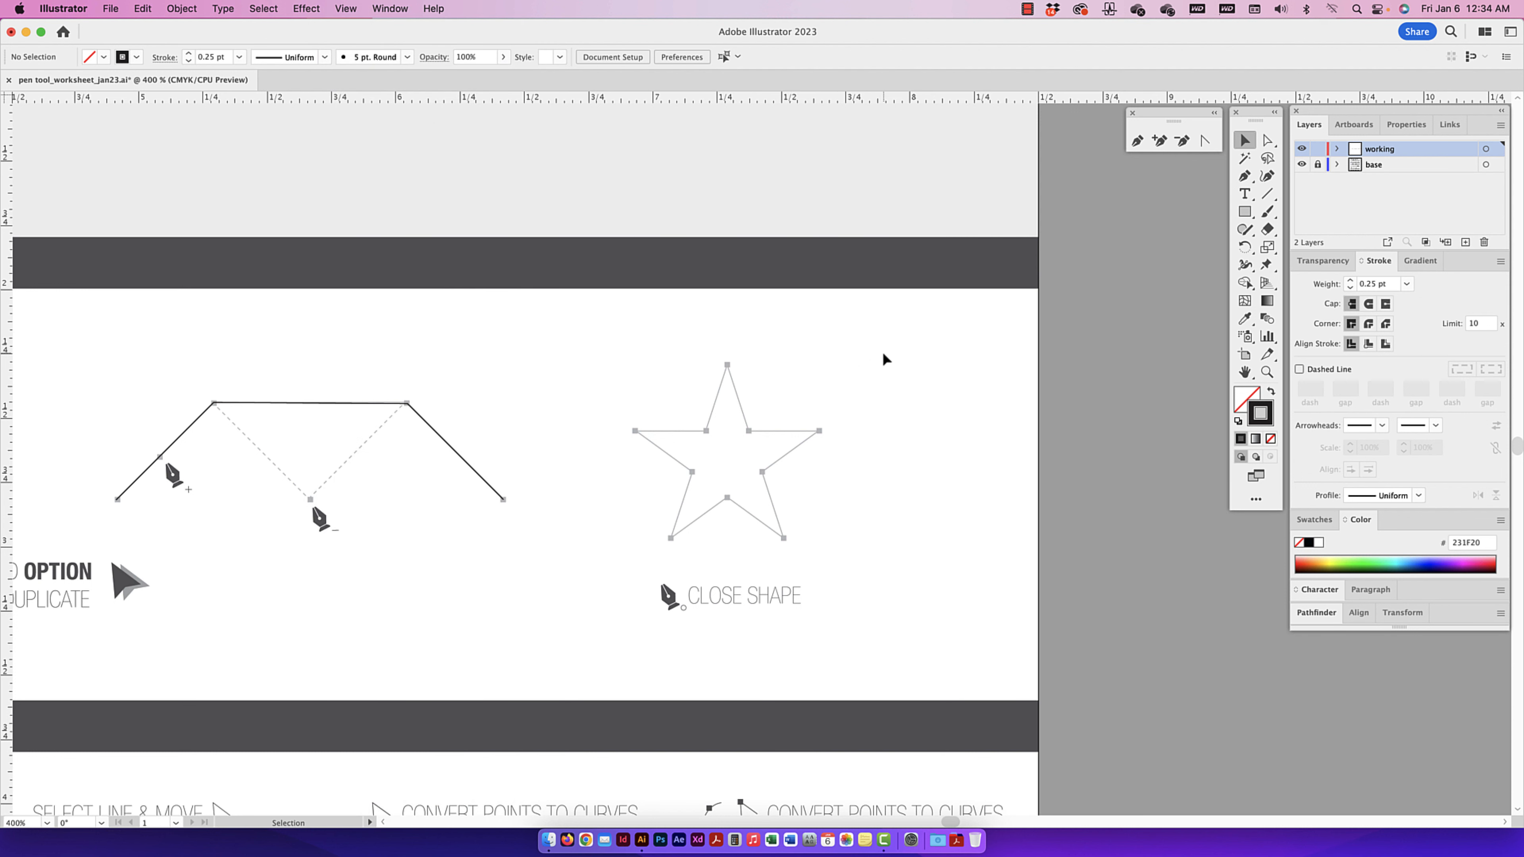
pyautogui.click(1245, 176)
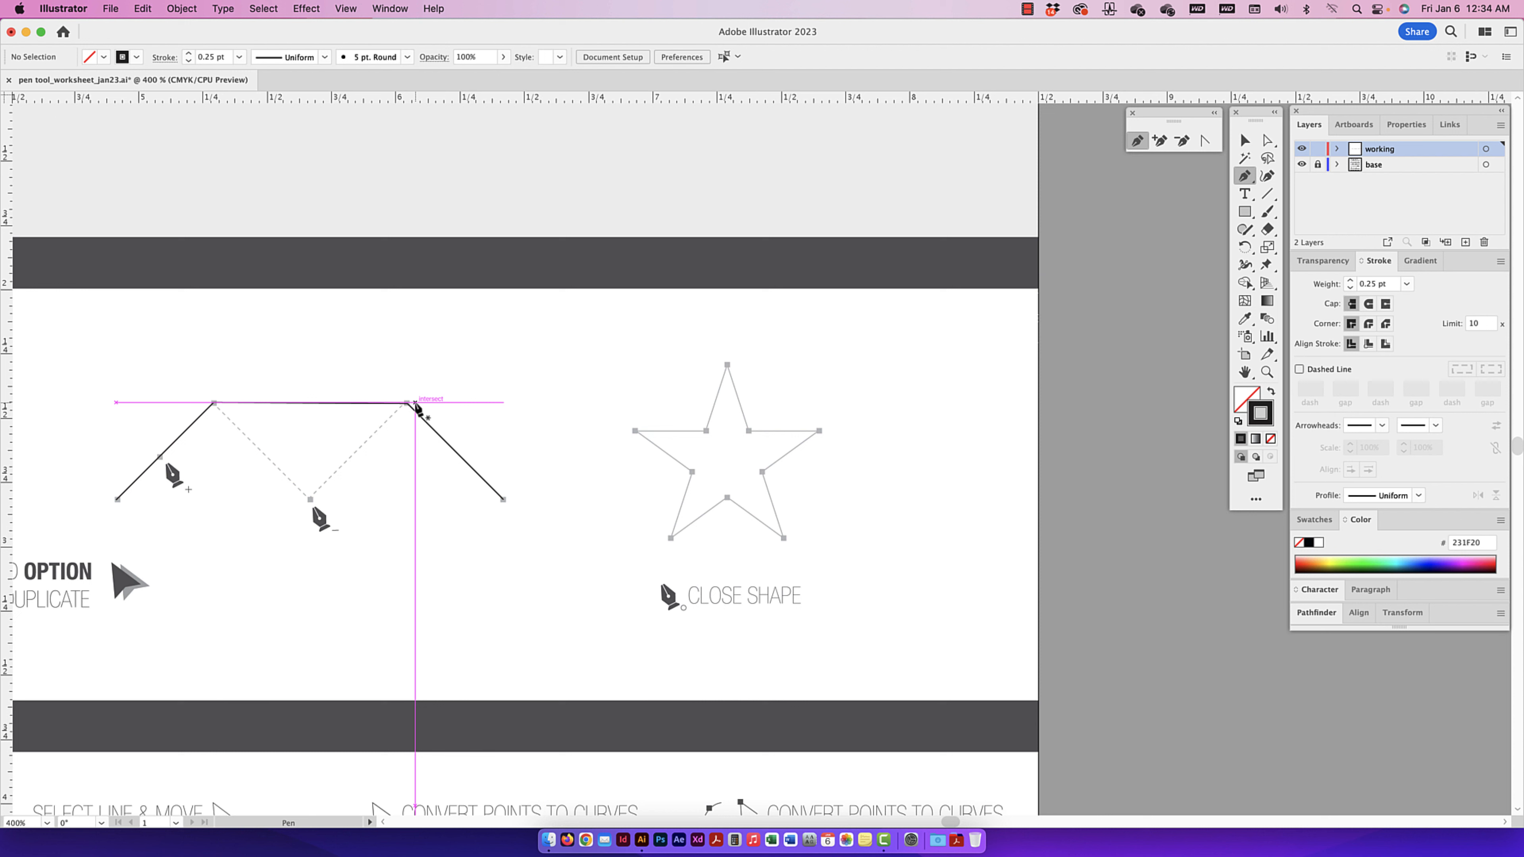
pyautogui.click(727, 364)
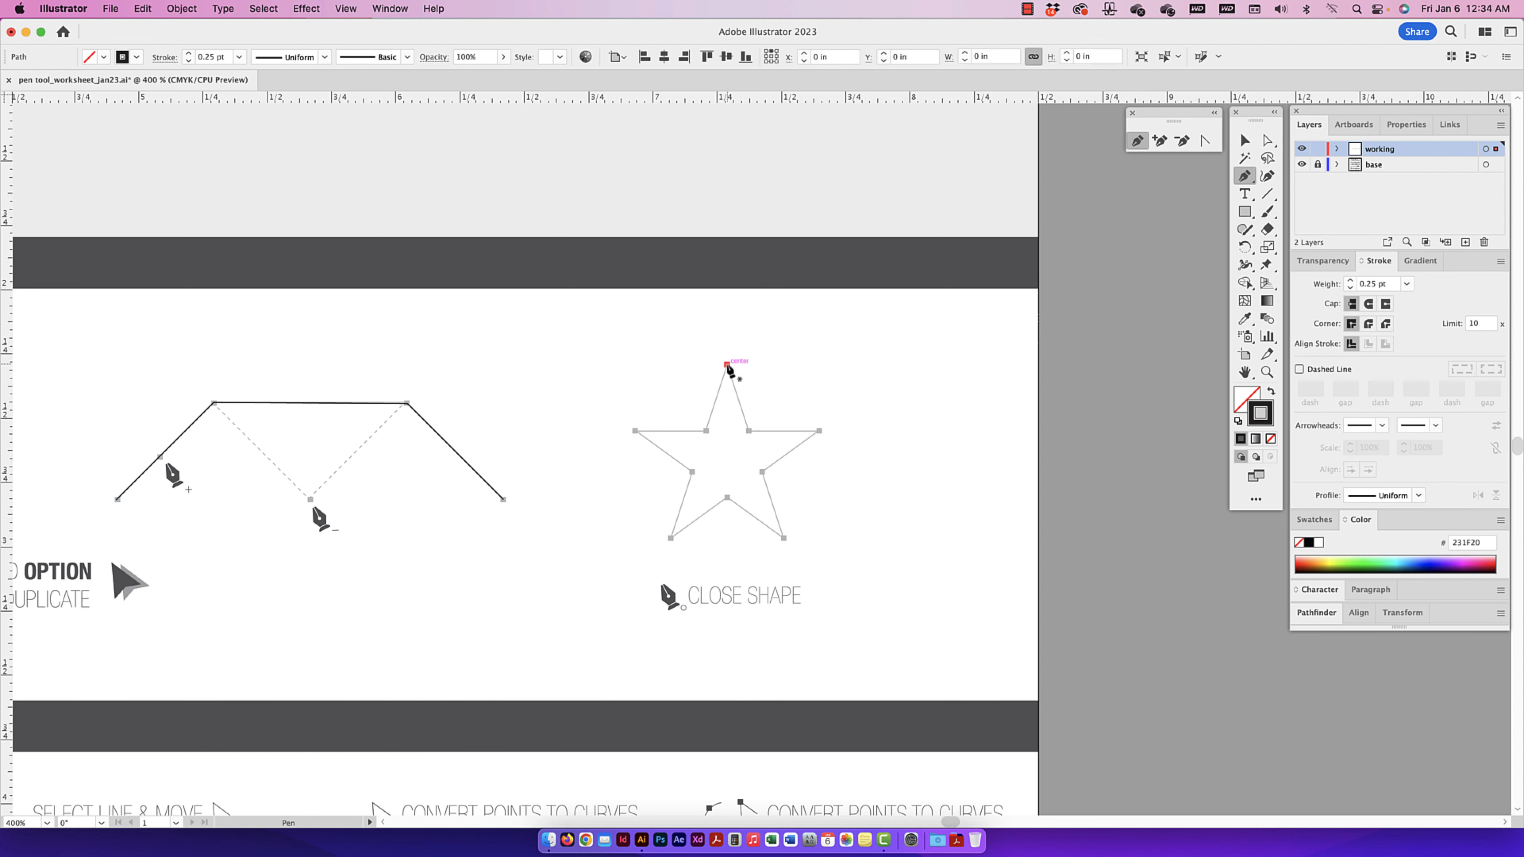
pyautogui.click(748, 431)
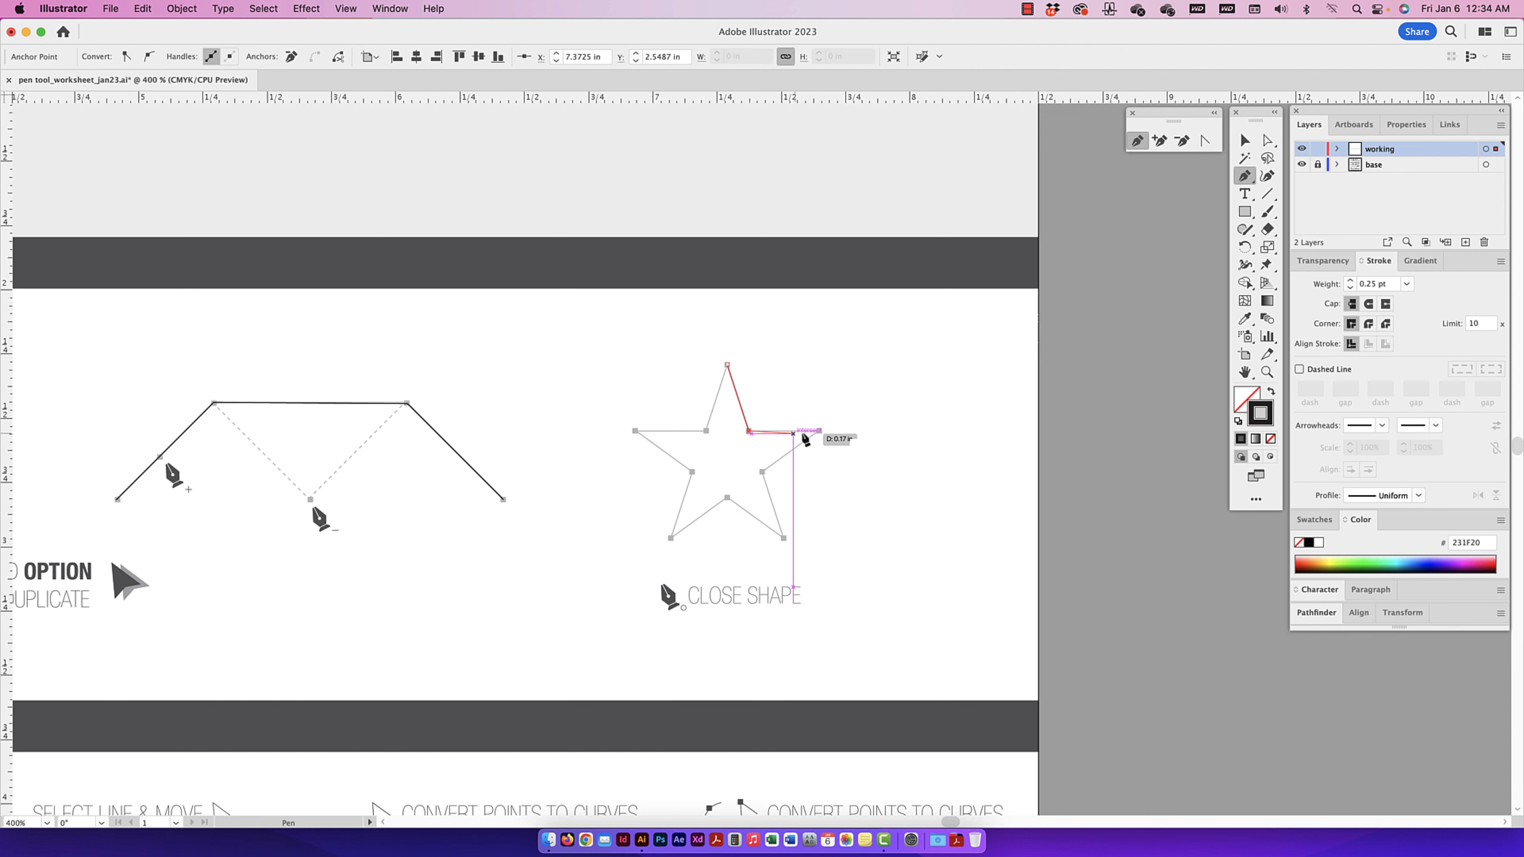
pyautogui.click(819, 430)
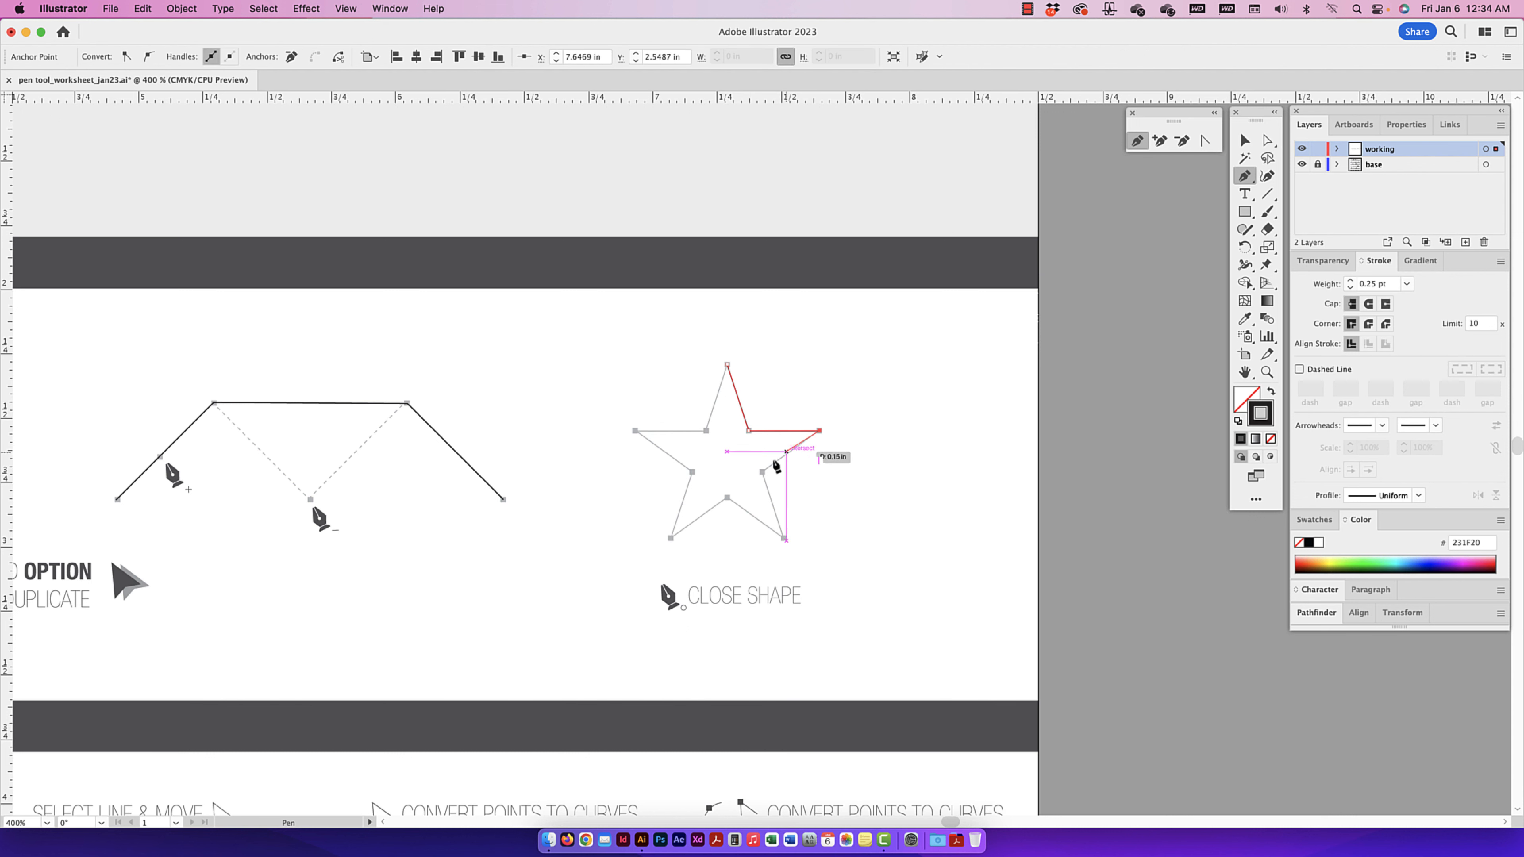
pyautogui.click(762, 472)
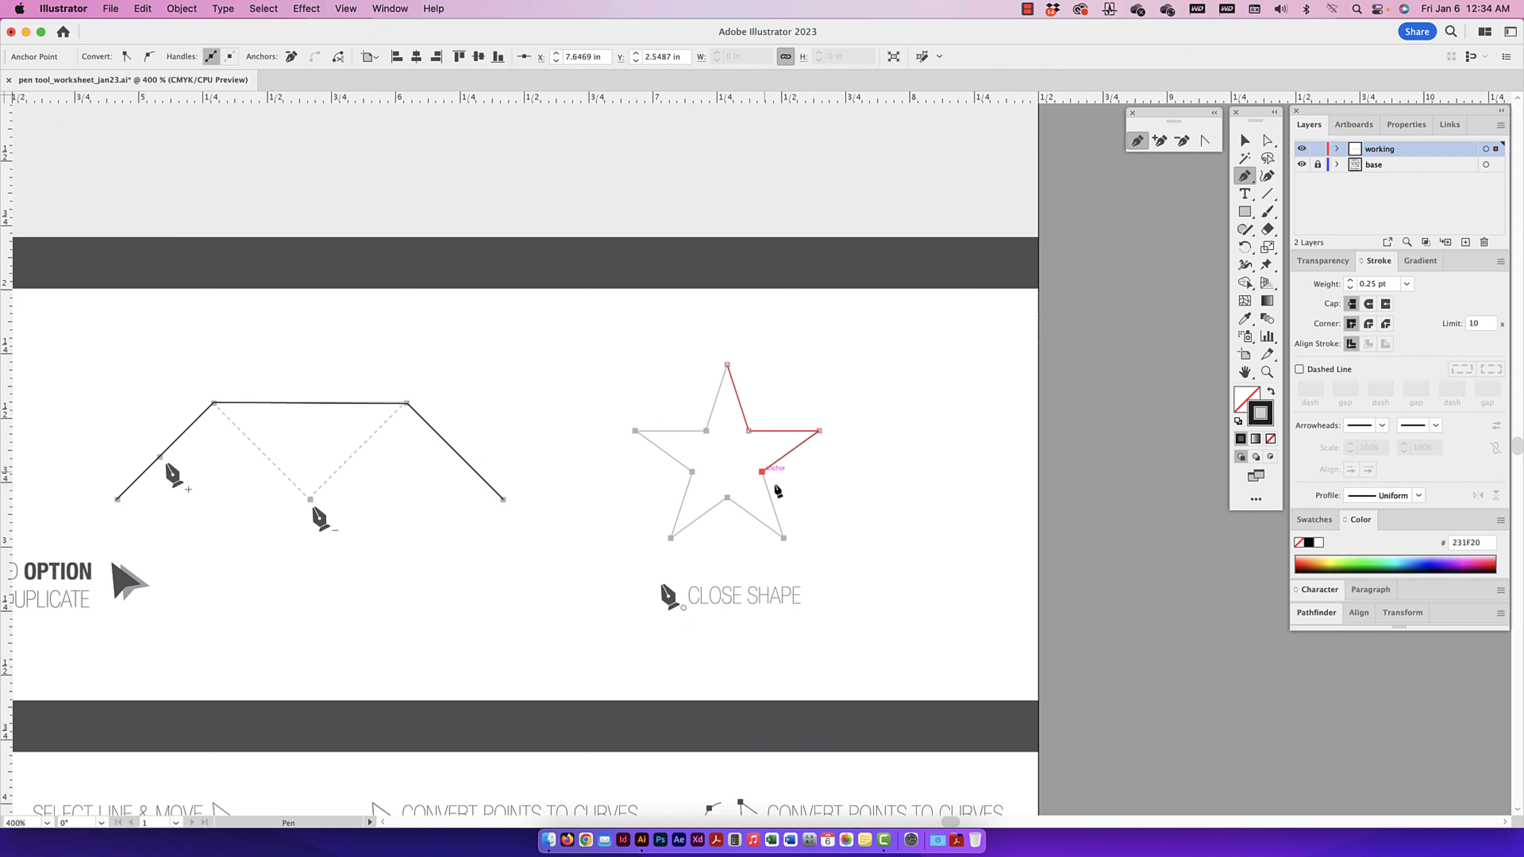
pyautogui.click(784, 538)
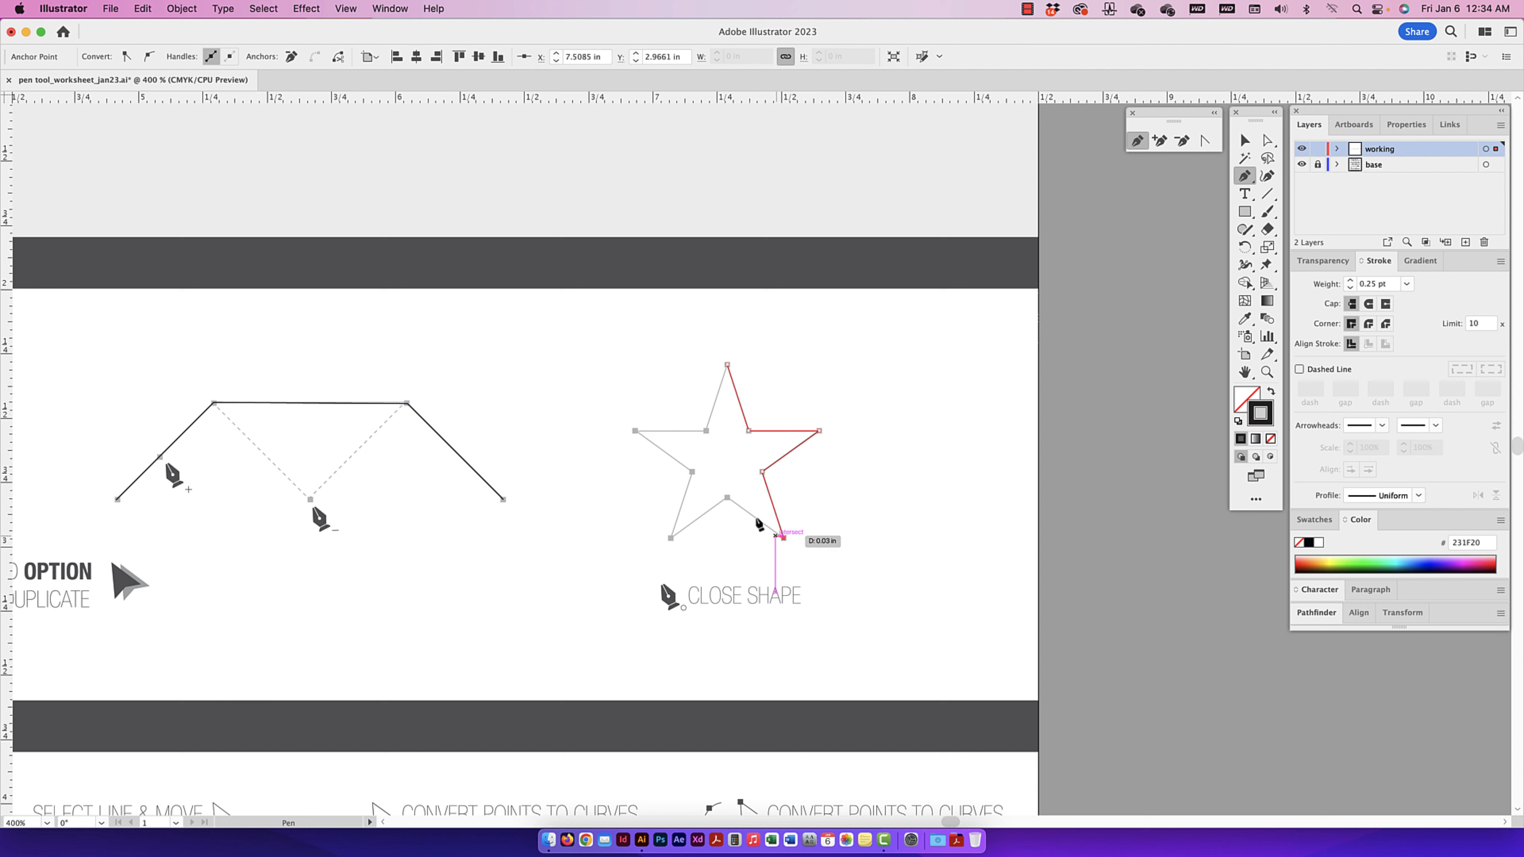
# - Trace the remaining star points with Smart Guides on and close the path at the starting anchor on the top tip
pyautogui.click(728, 497)
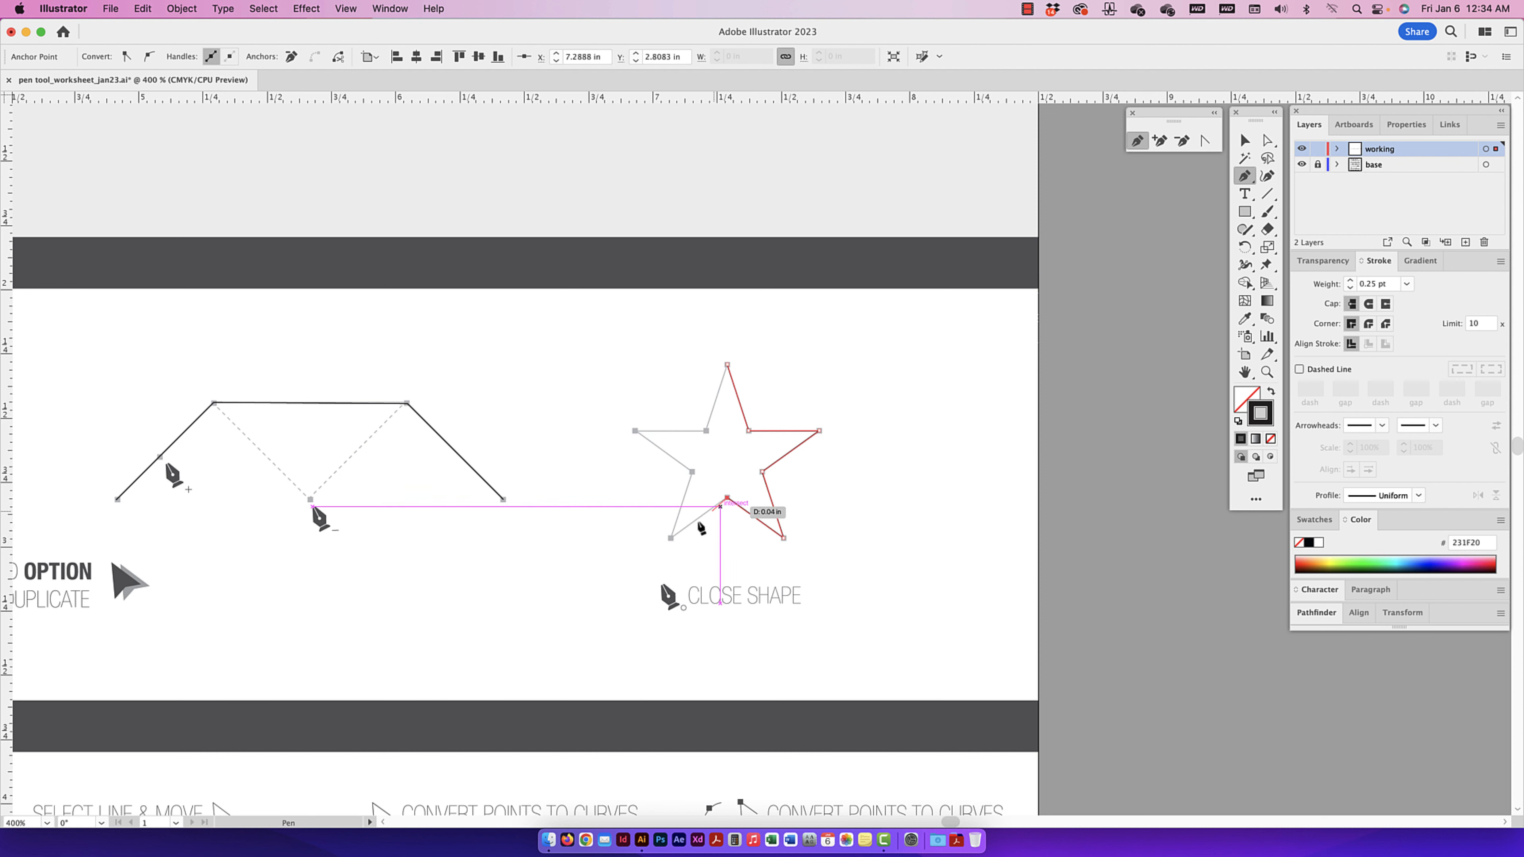
pyautogui.click(670, 538)
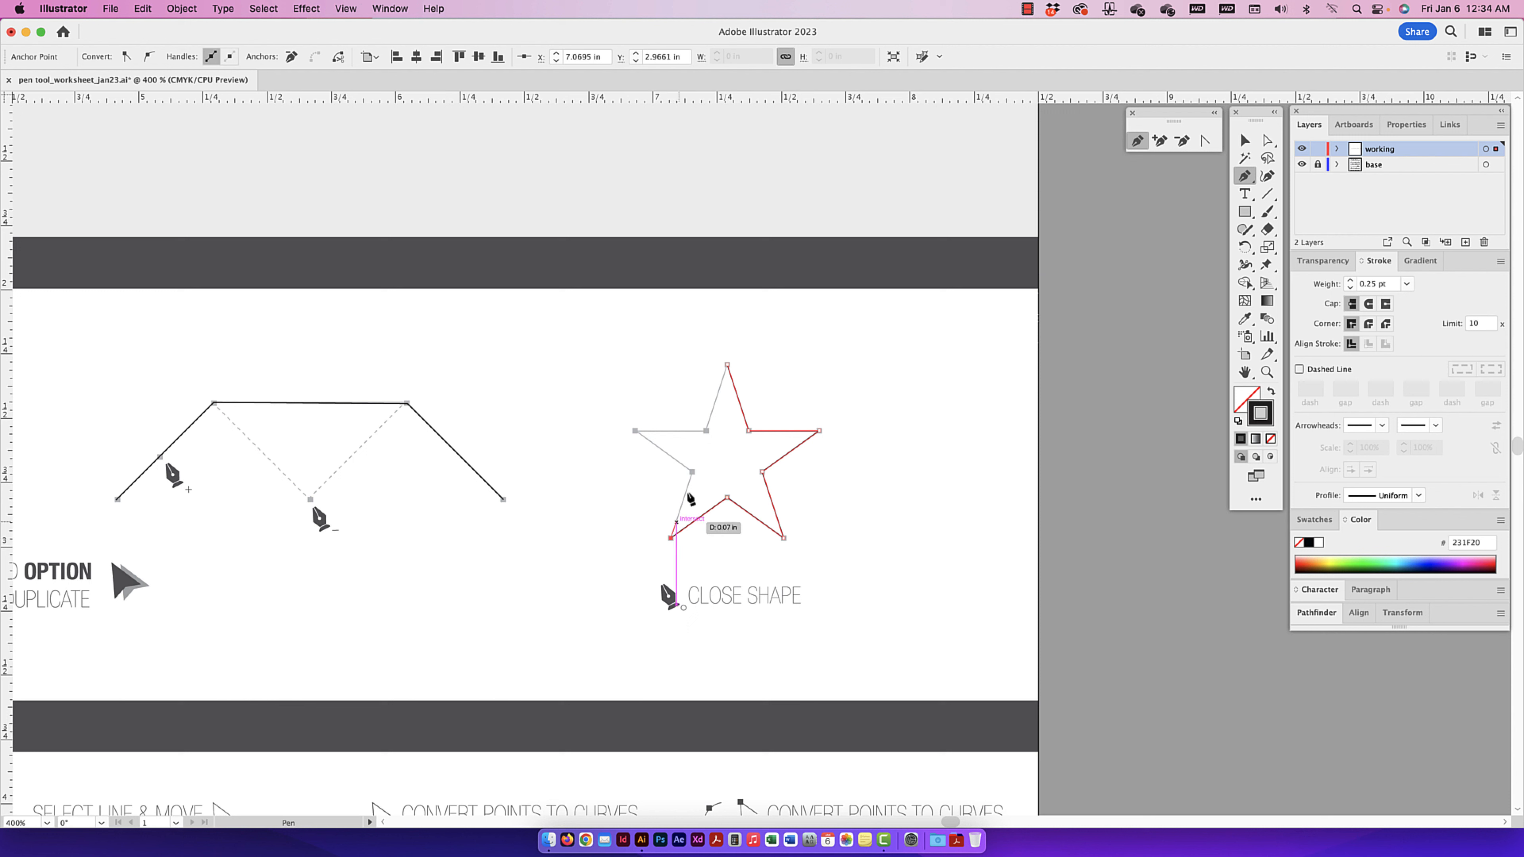
pyautogui.click(693, 472)
pyautogui.click(635, 431)
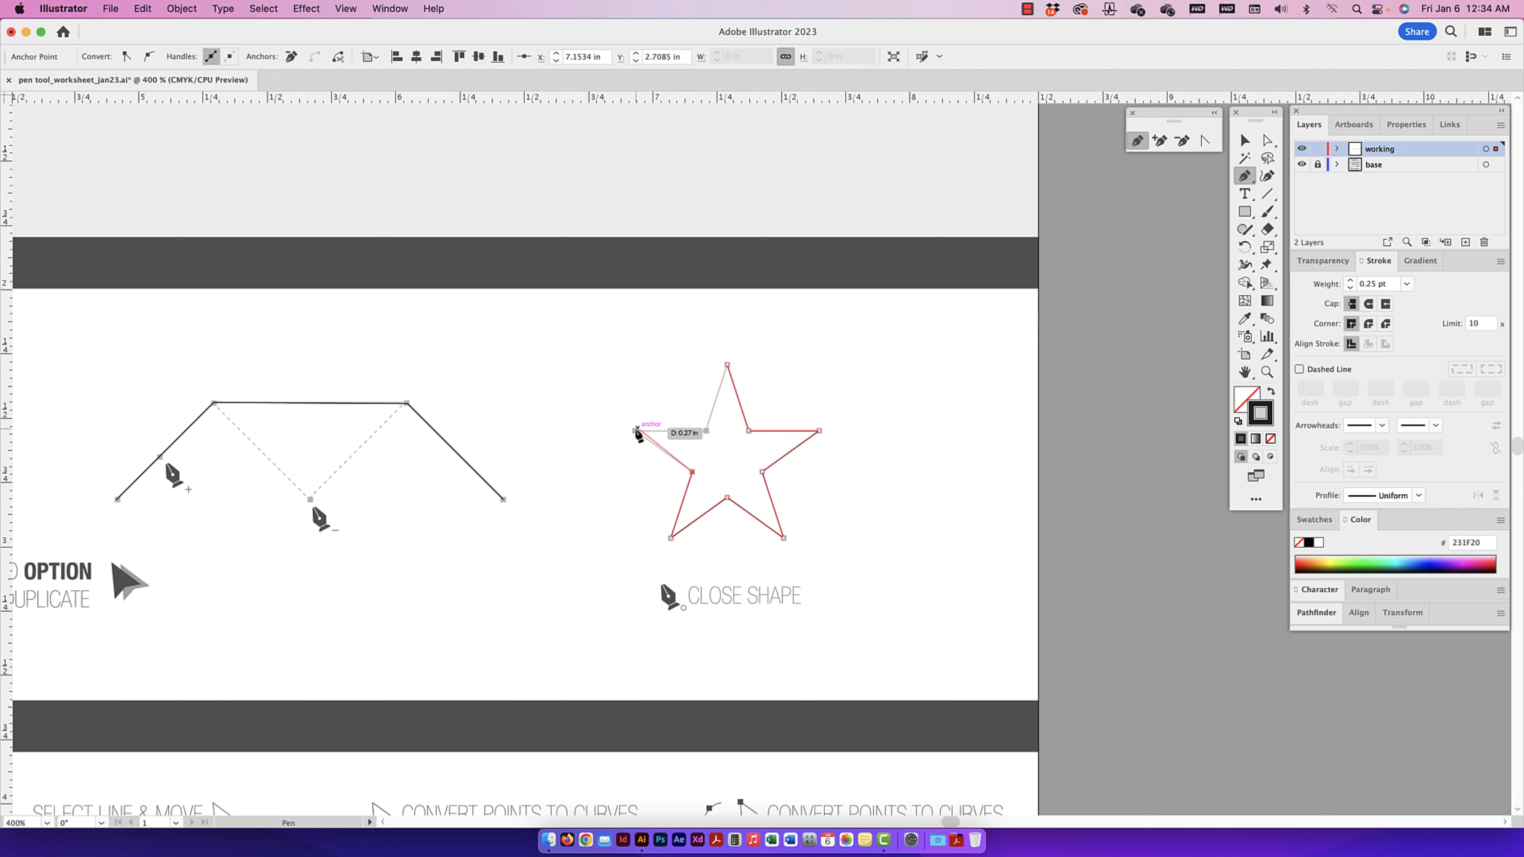
pyautogui.click(706, 431)
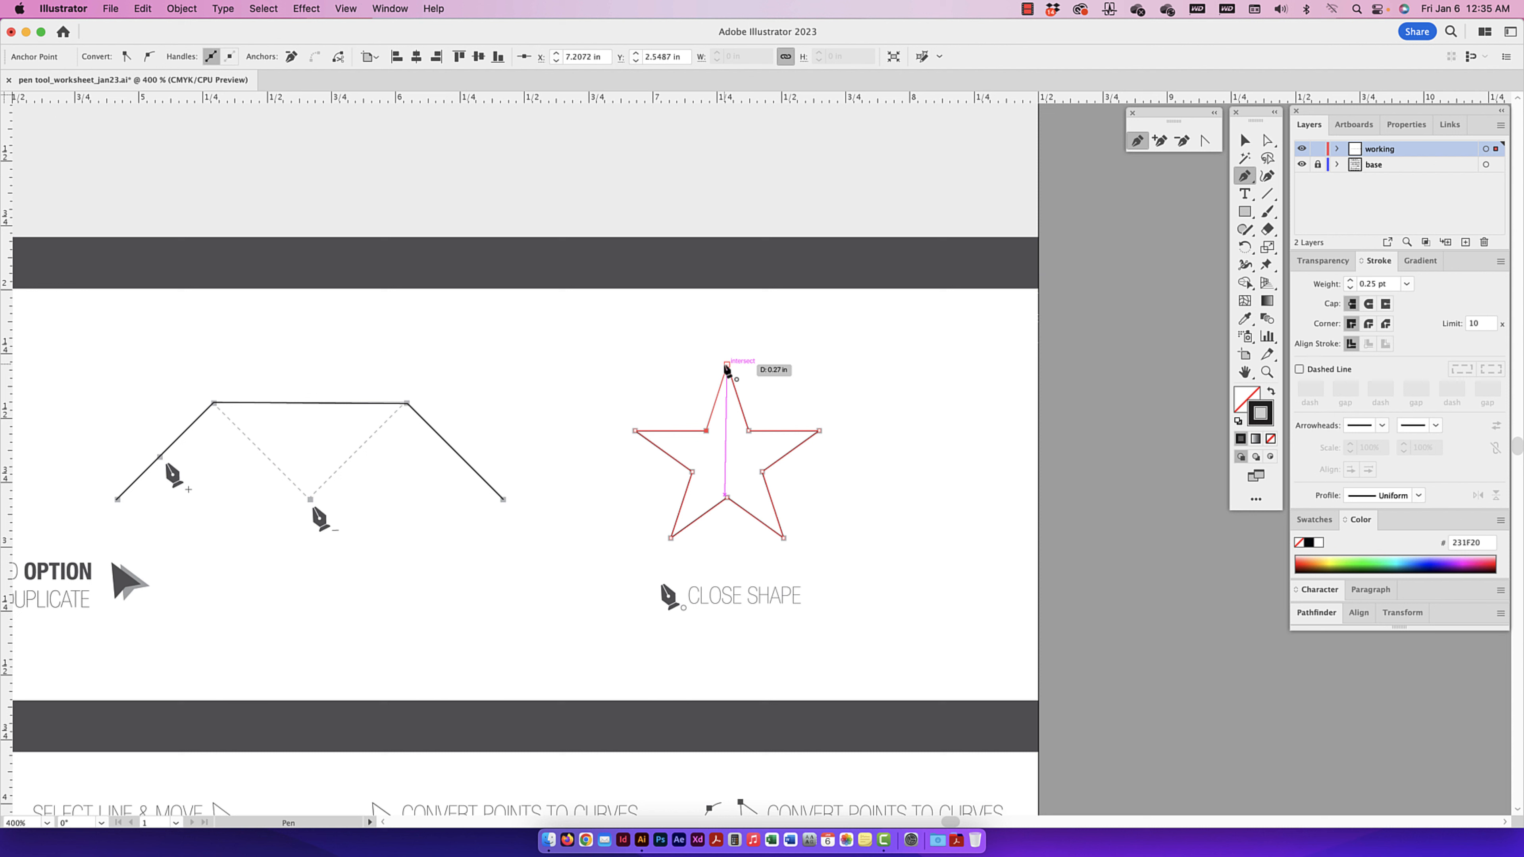
pyautogui.press('super+u')
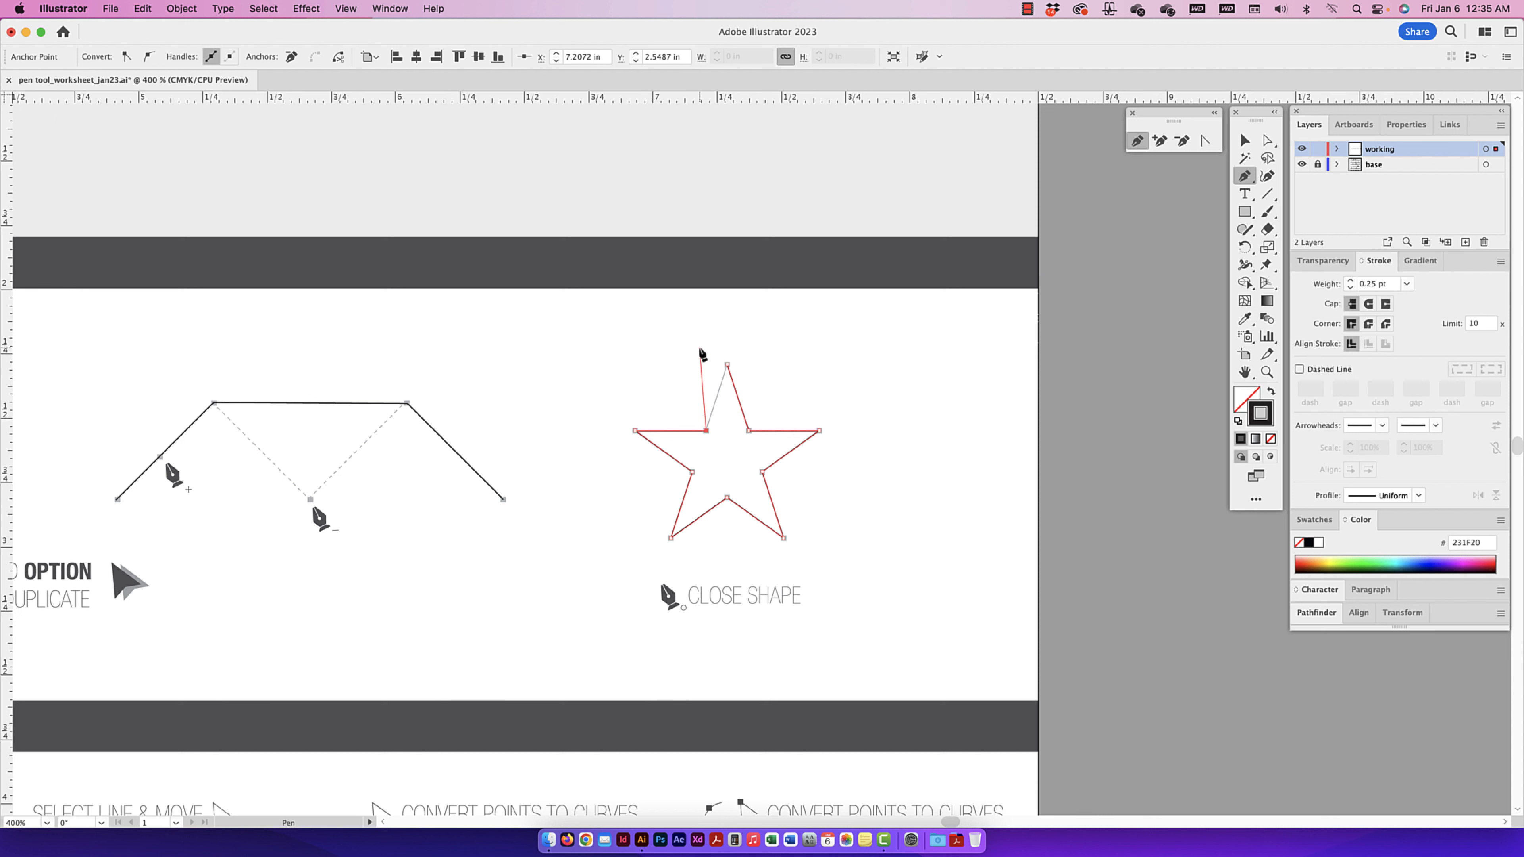
pyautogui.press('super+u')
pyautogui.click(727, 366)
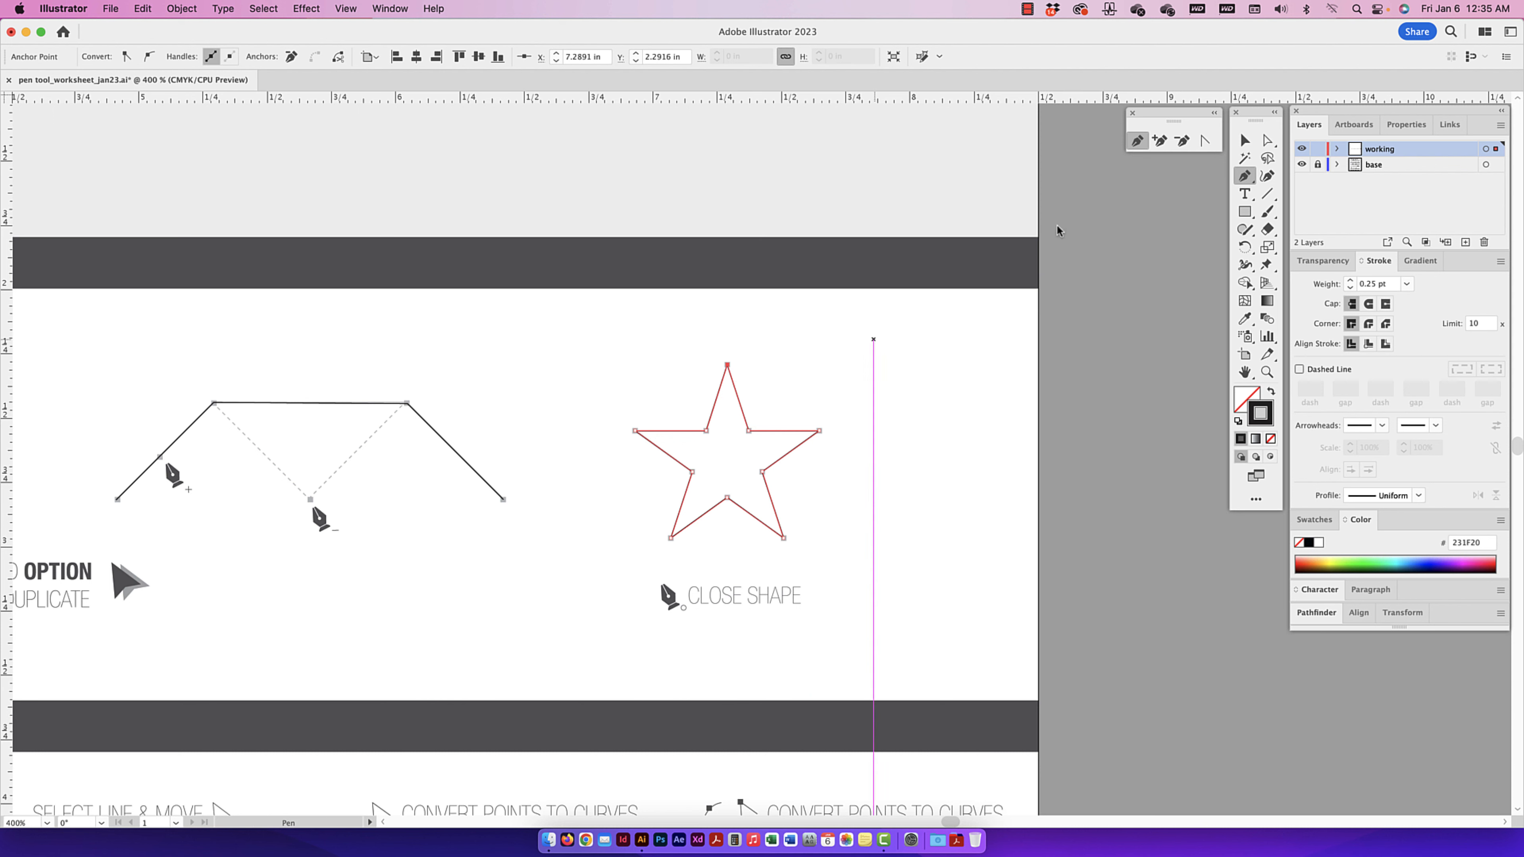
# - Trace the Close Shape diamond in the Closed Path (Shape) section clockwise with the Pen tool, closing the path at its top anchor
pyautogui.click(1250, 140)
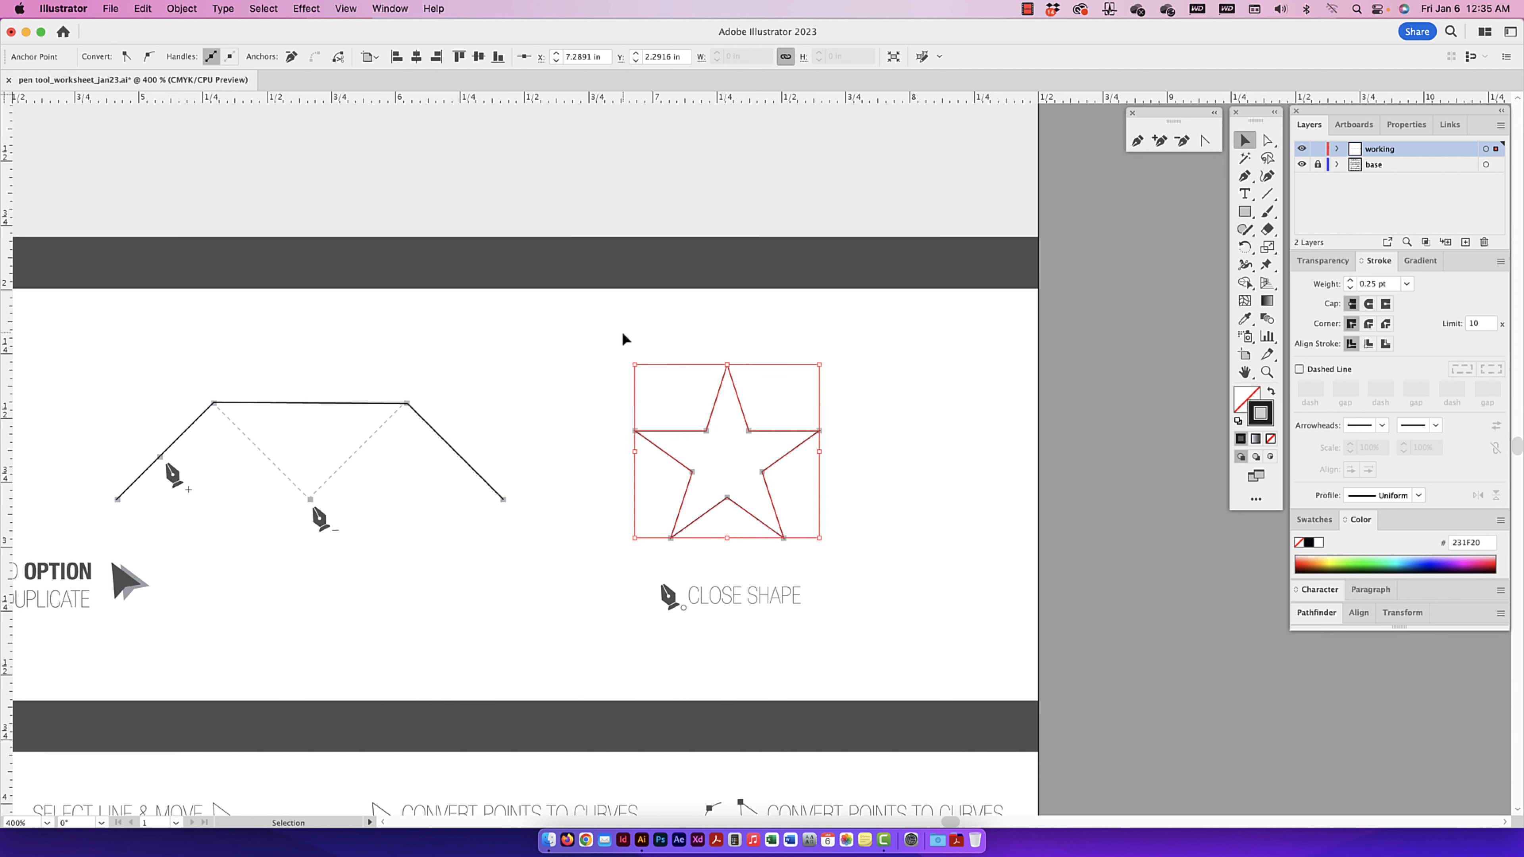
pyautogui.moveTo(553, 377); pyautogui.dragTo(622, 346)
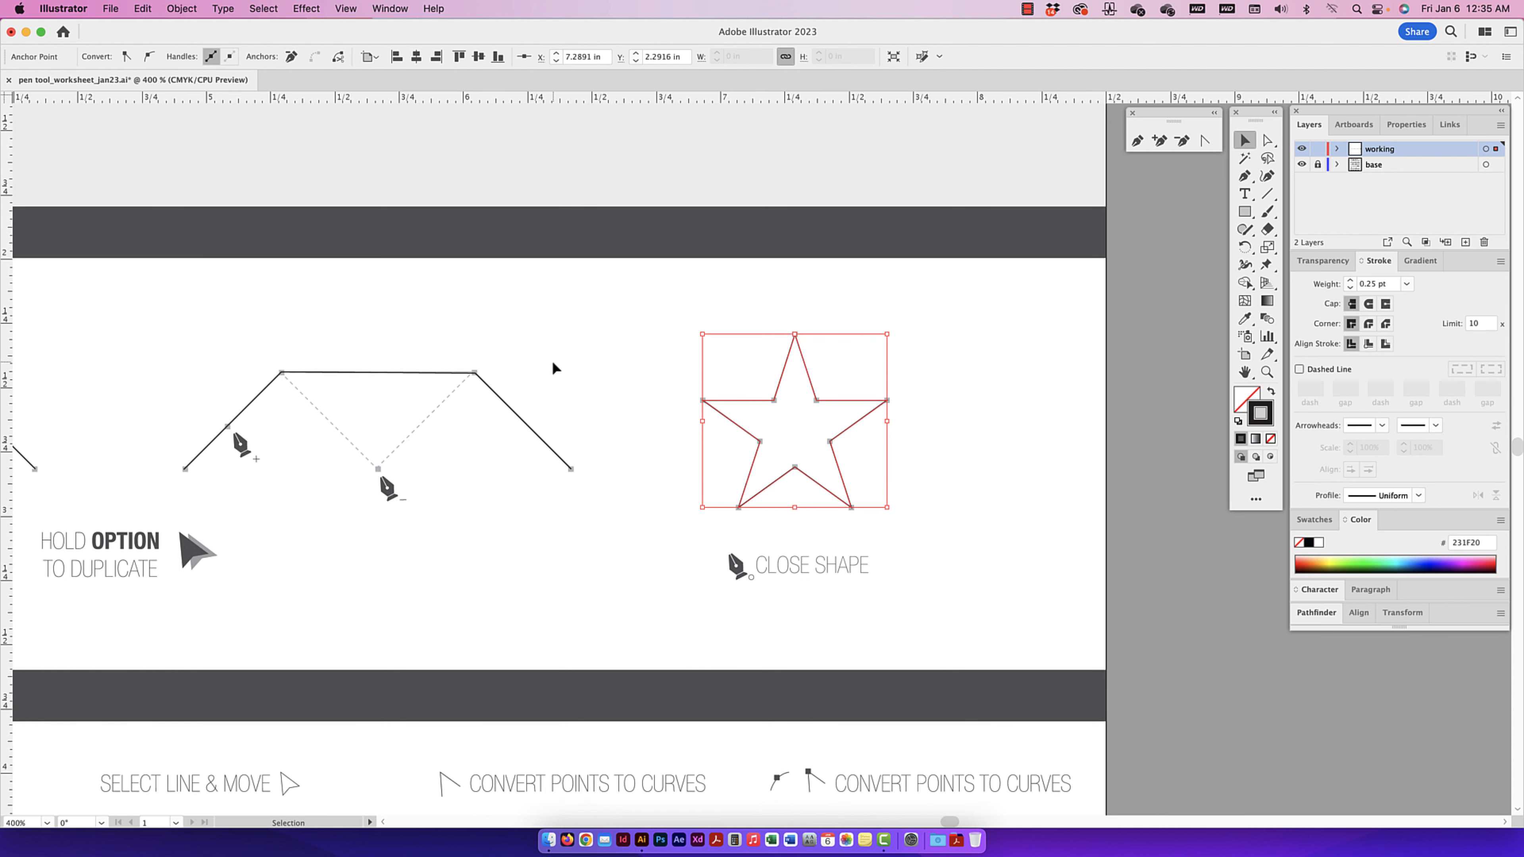
pyautogui.moveTo(425, 473); pyautogui.dragTo(705, 352)
pyautogui.moveTo(520, 418); pyautogui.dragTo(770, 339)
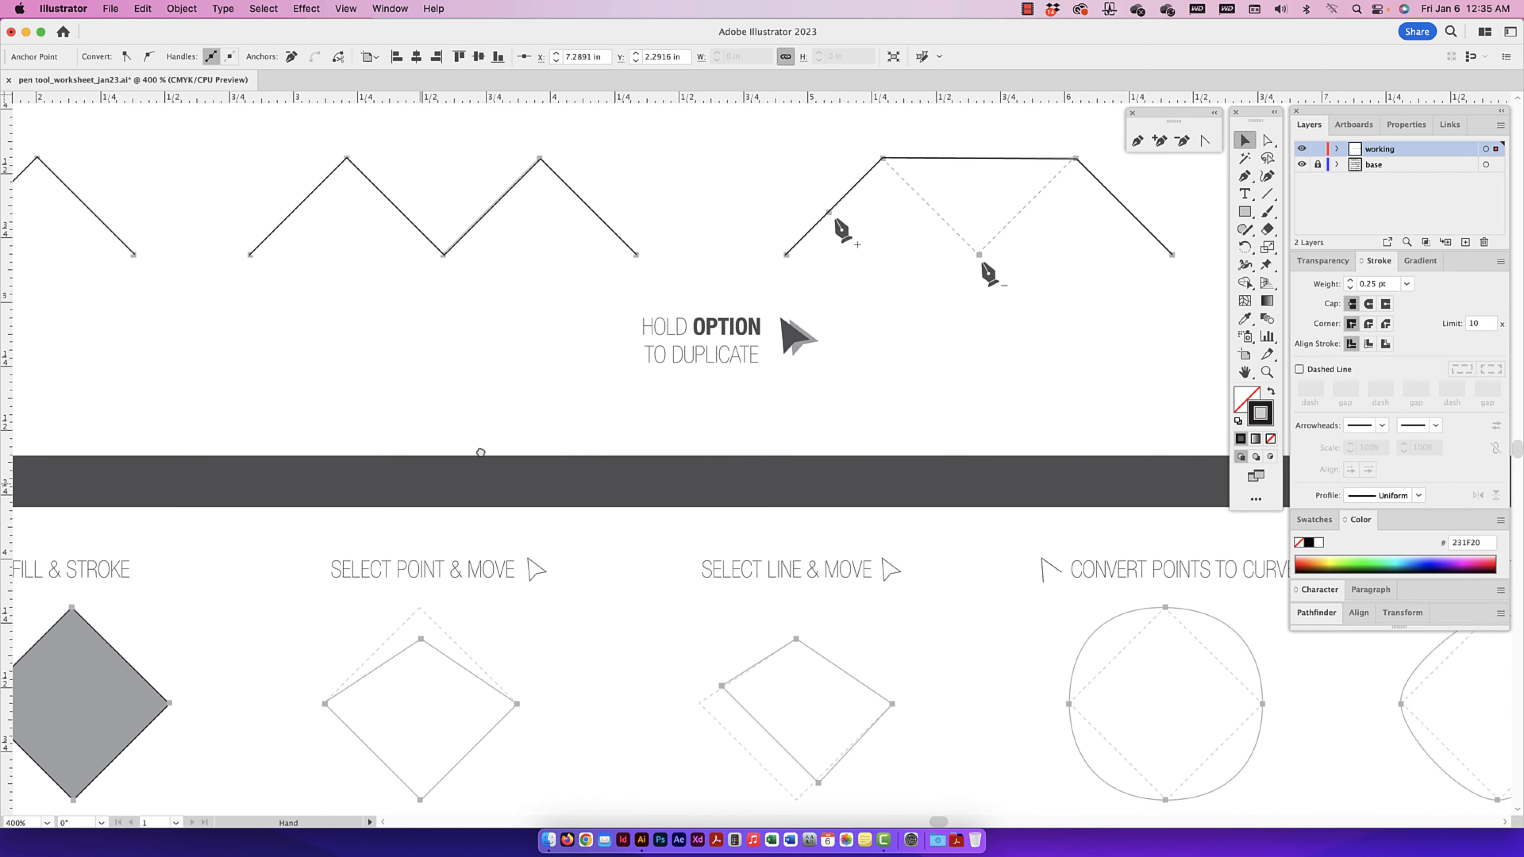
pyautogui.moveTo(480, 452); pyautogui.dragTo(816, 282)
pyautogui.moveTo(534, 500); pyautogui.dragTo(704, 414)
pyautogui.click(347, 8)
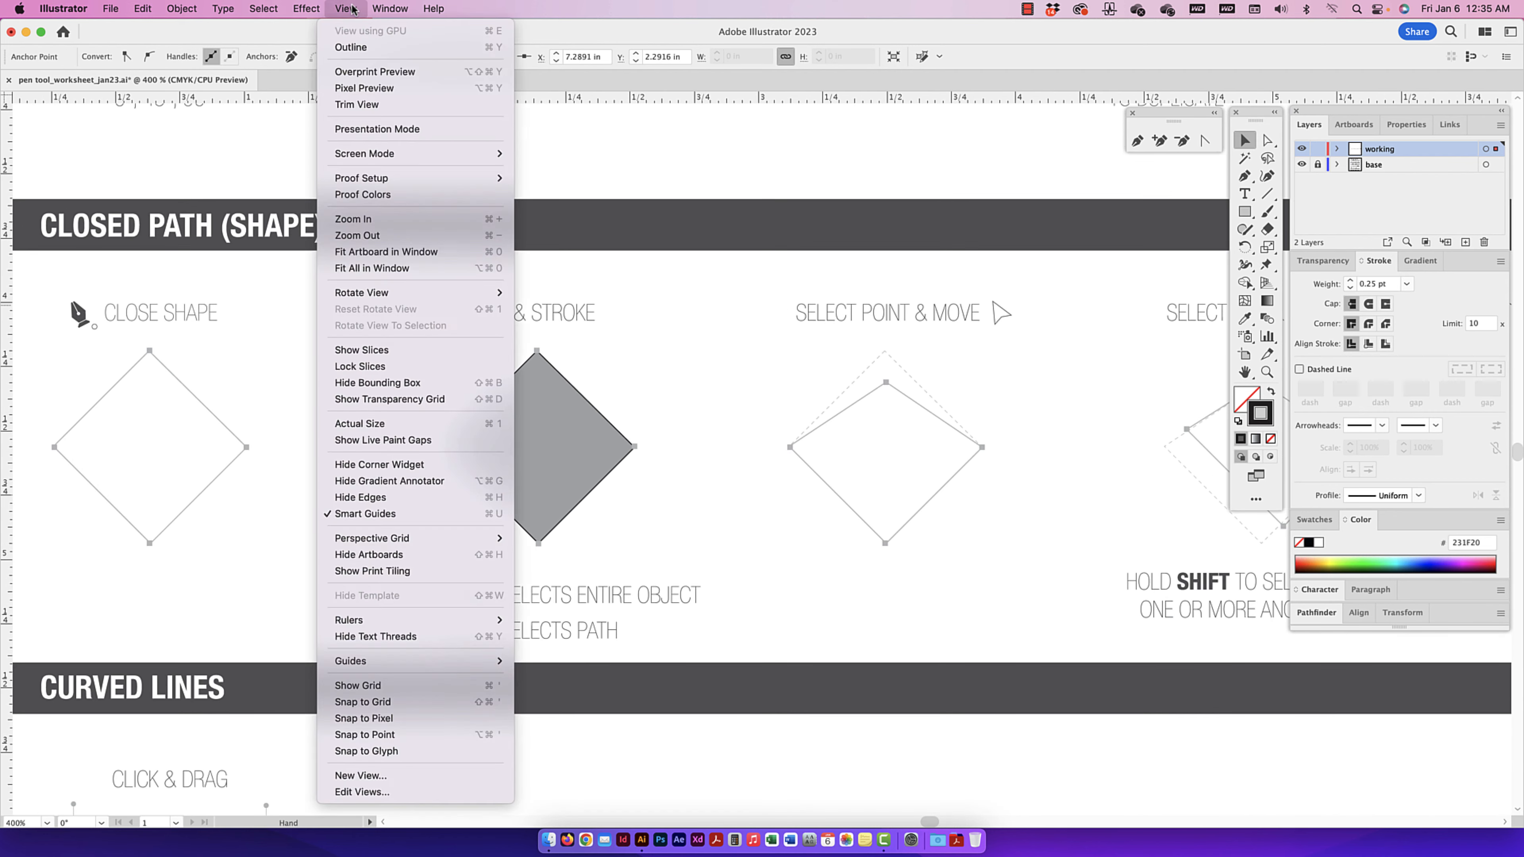
pyautogui.click(744, 369)
pyautogui.moveTo(249, 385); pyautogui.dragTo(565, 381)
pyautogui.moveTo(758, 282); pyautogui.dragTo(715, 317)
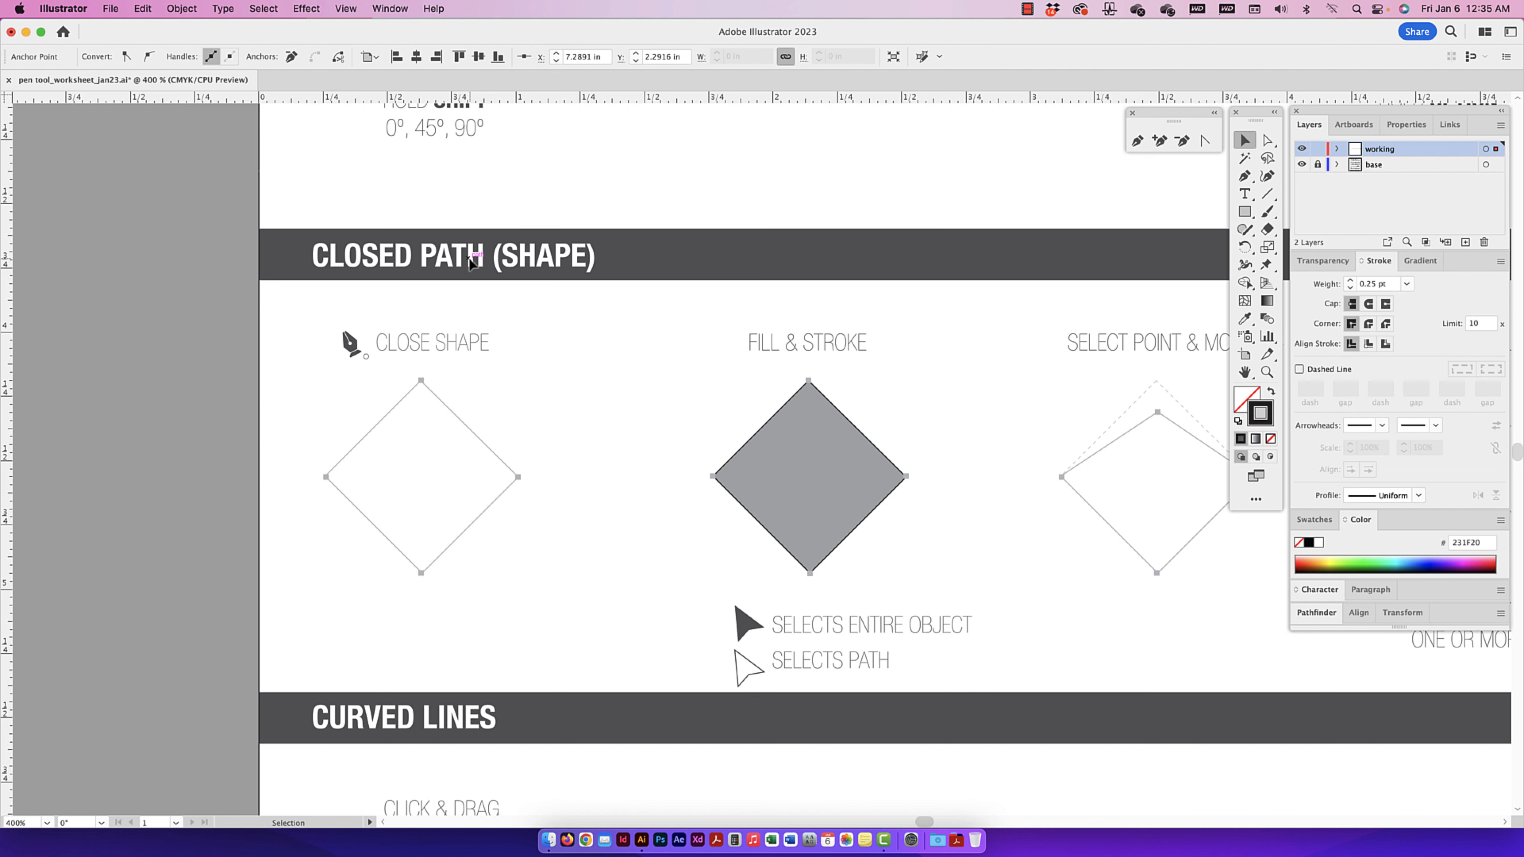
pyautogui.hscroll(1, 992, 178)
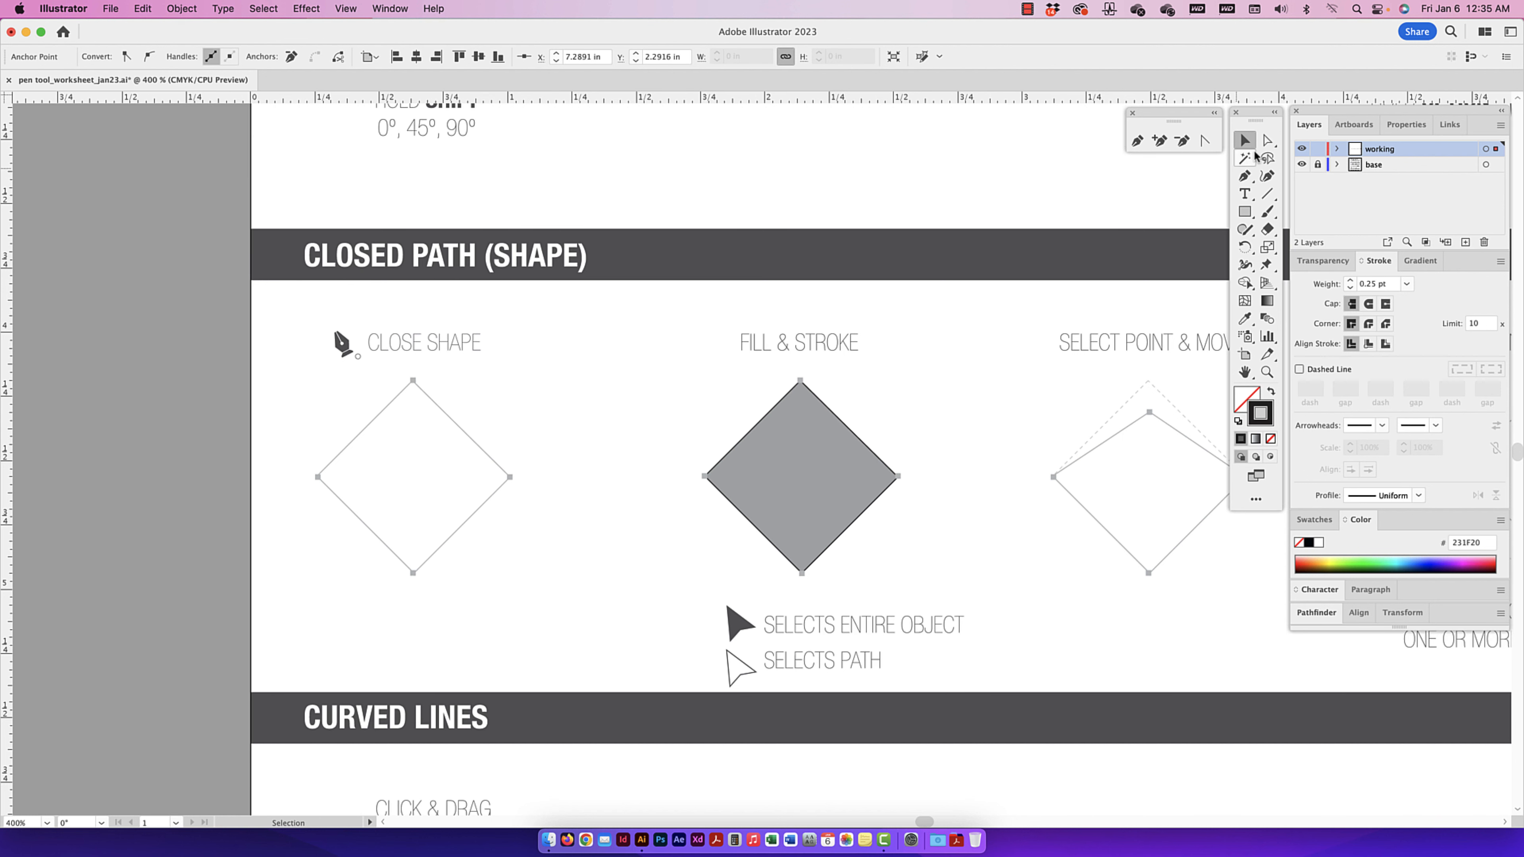
pyautogui.click(1245, 175)
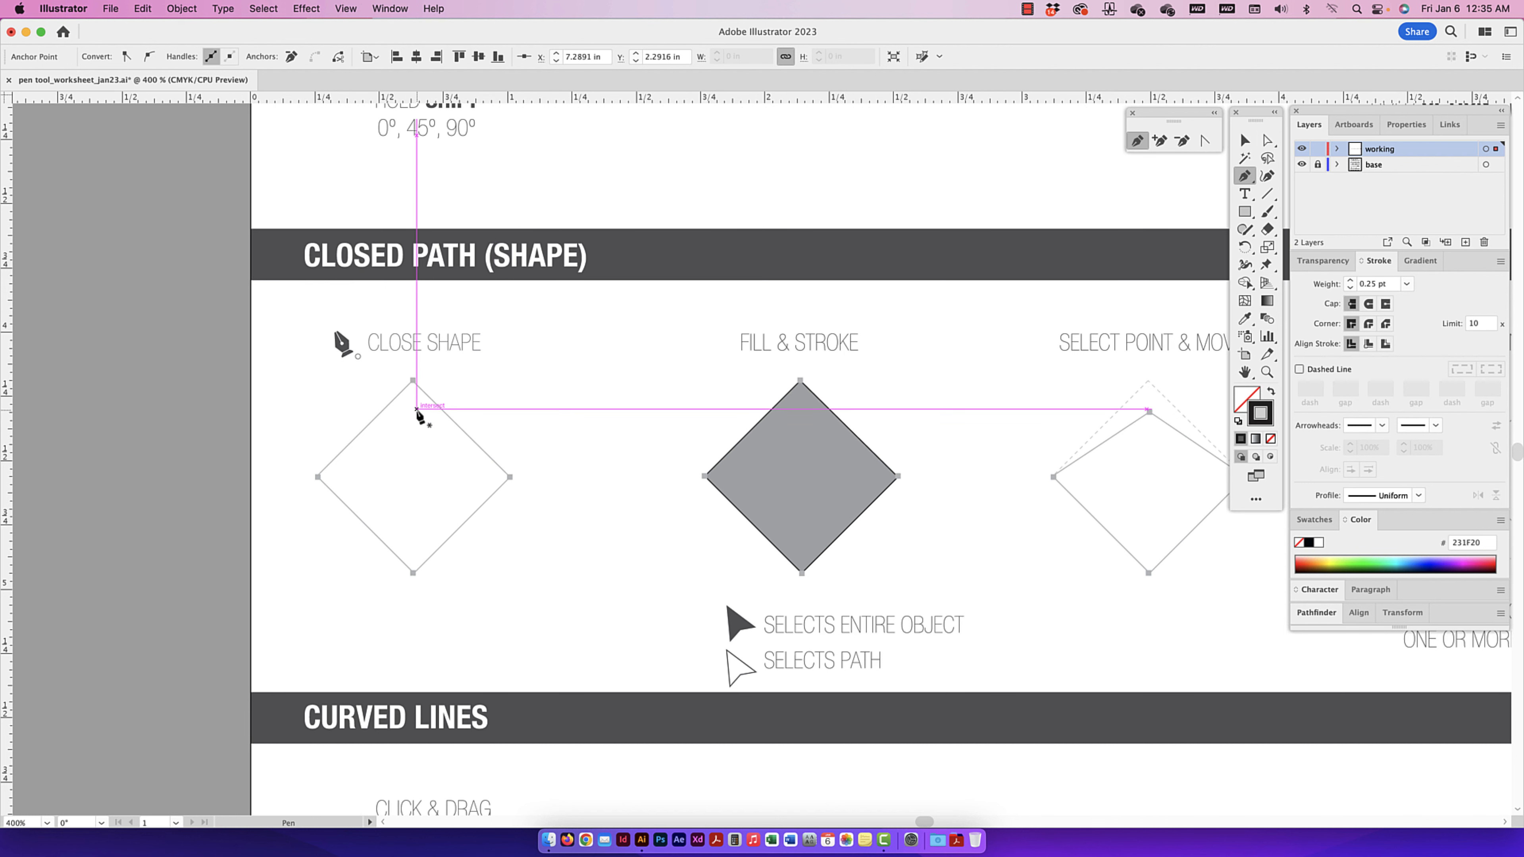
pyautogui.click(414, 380)
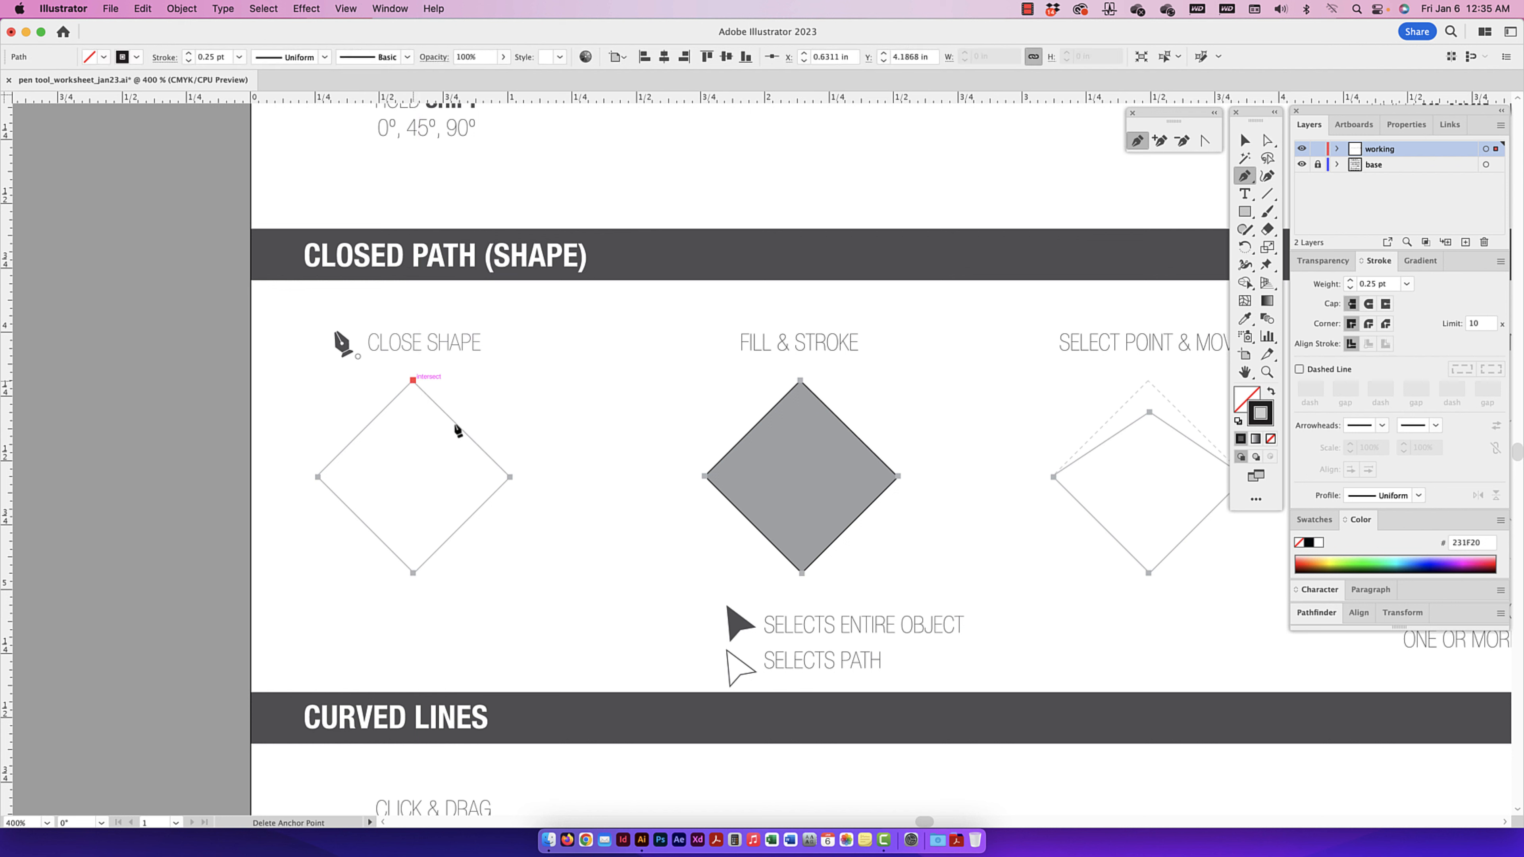
pyautogui.click(509, 478)
pyautogui.click(412, 574)
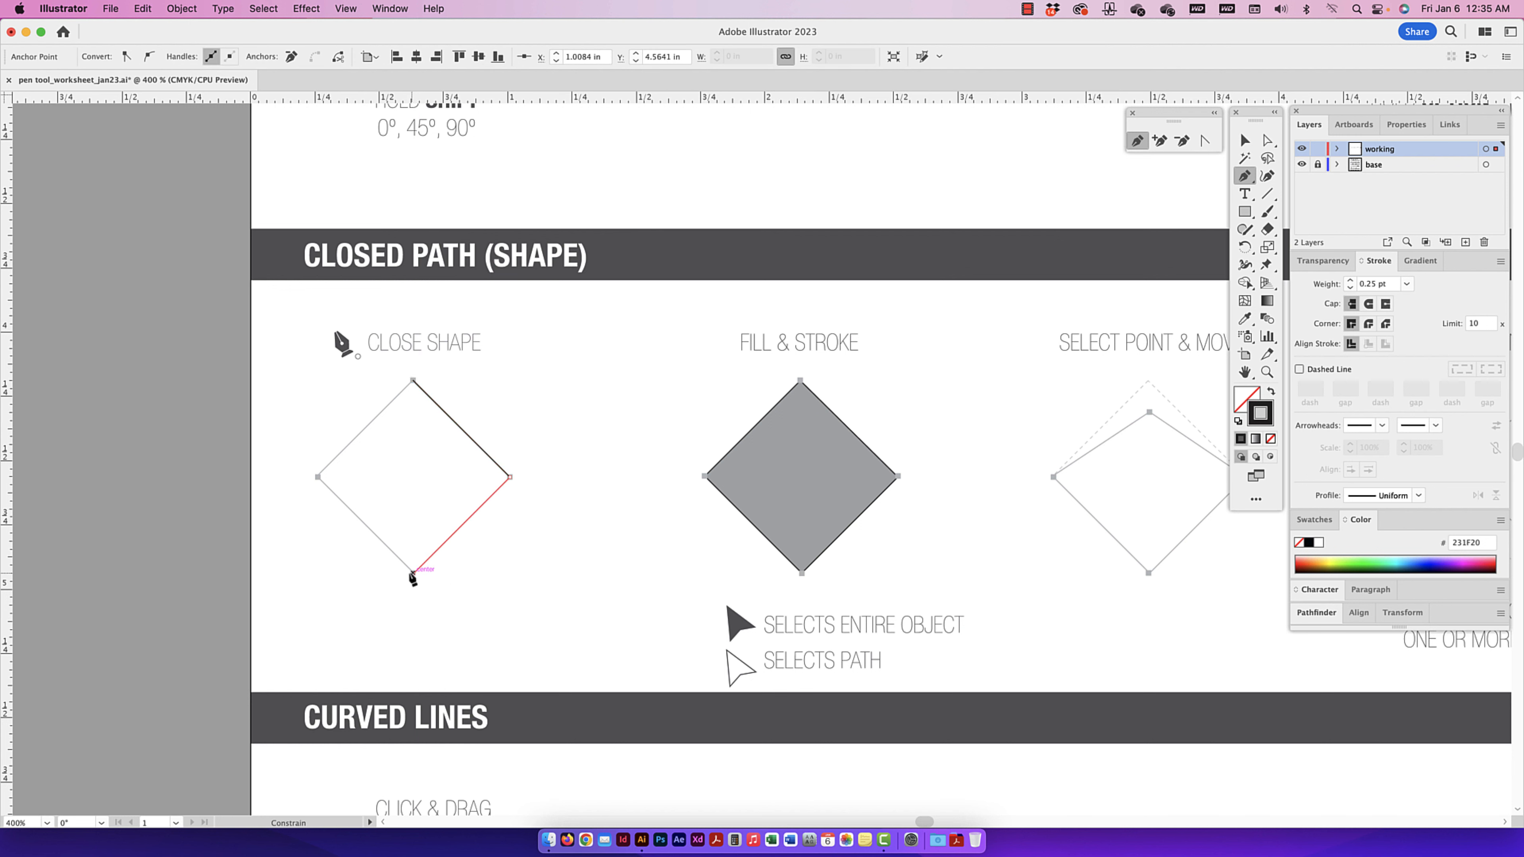
pyautogui.click(318, 477)
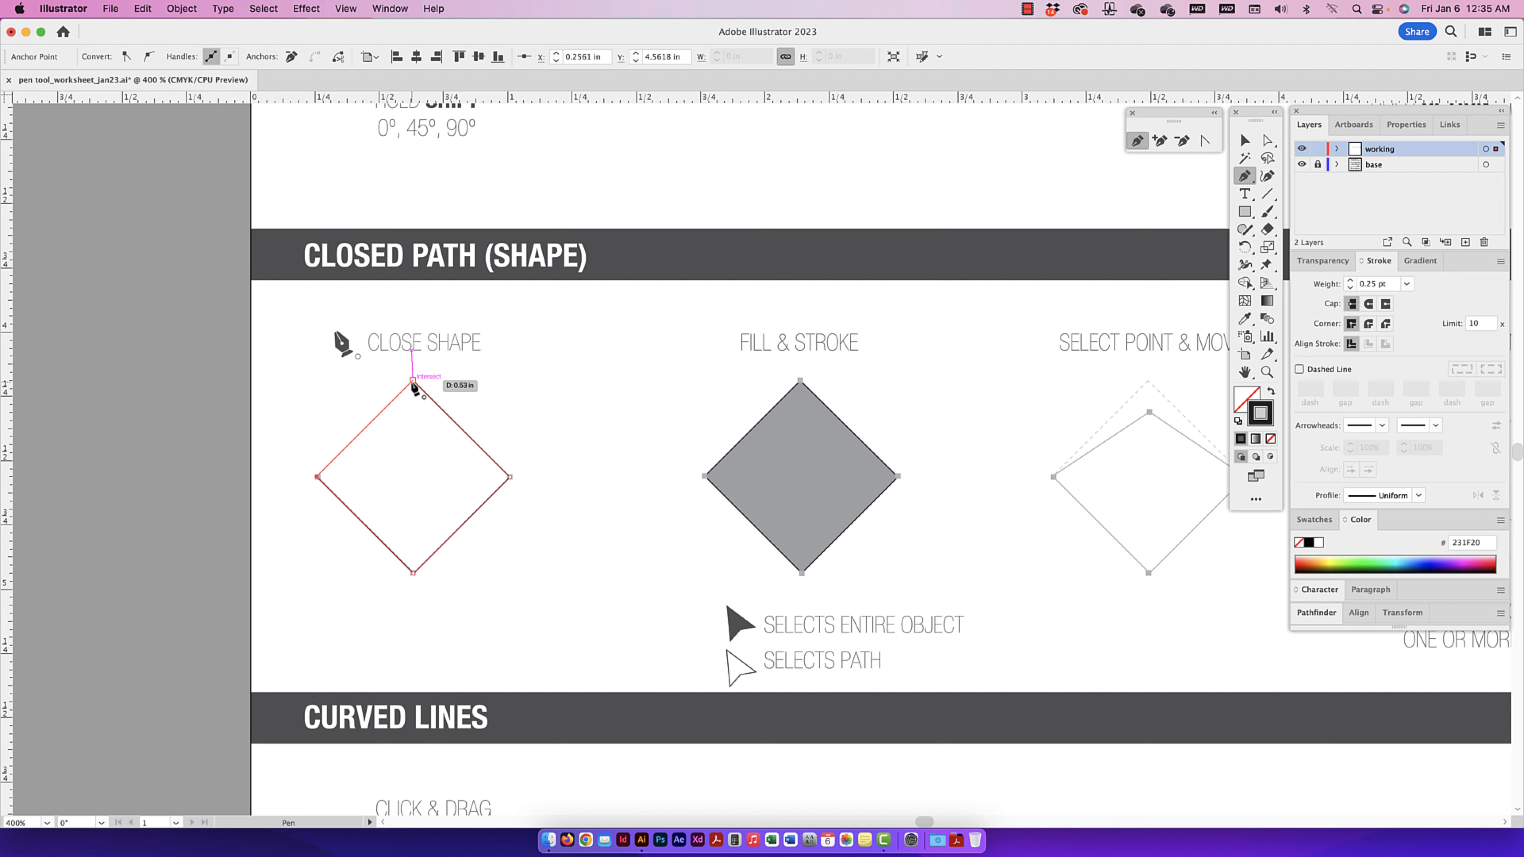
pyautogui.click(413, 381)
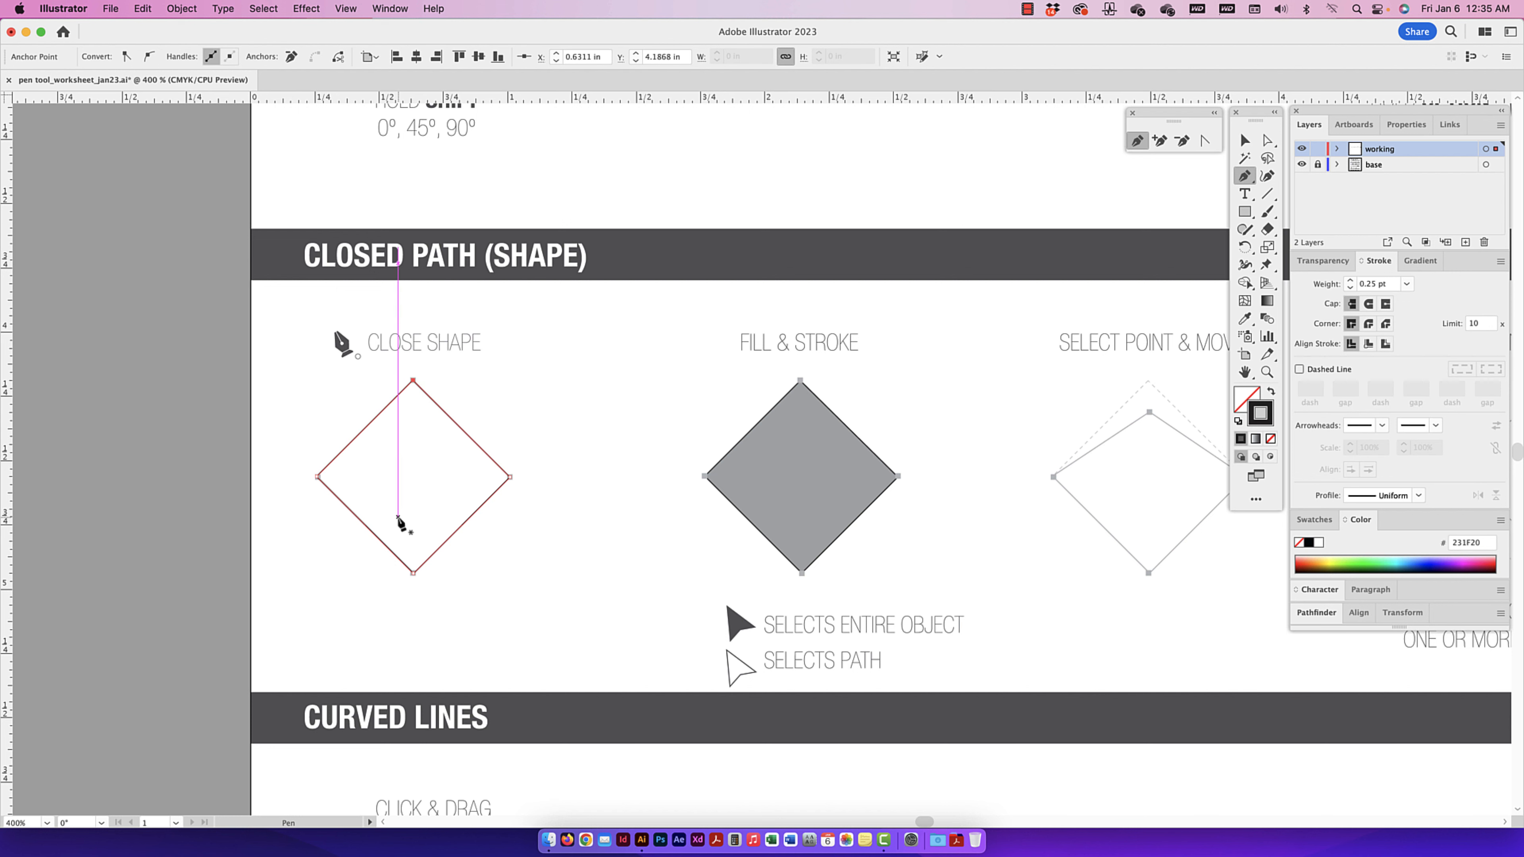
# - Select the traced diamond and duplicate it horizontally onto the grey Fill & Stroke diamond
pyautogui.click(1245, 141)
pyautogui.press('space')
pyautogui.moveTo(497, 374); pyautogui.dragTo(368, 368)
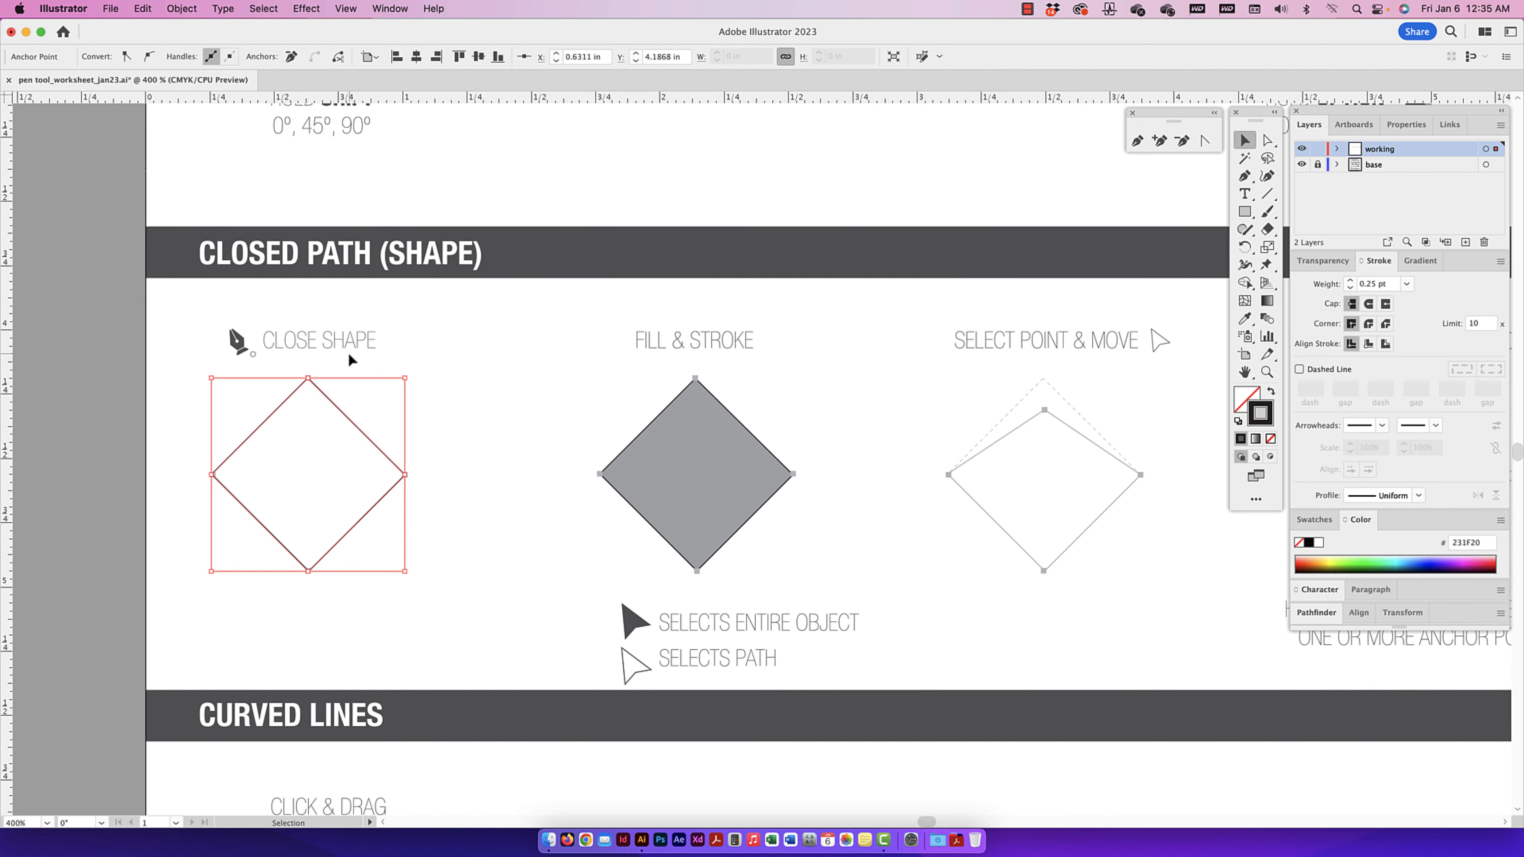
pyautogui.click(354, 442)
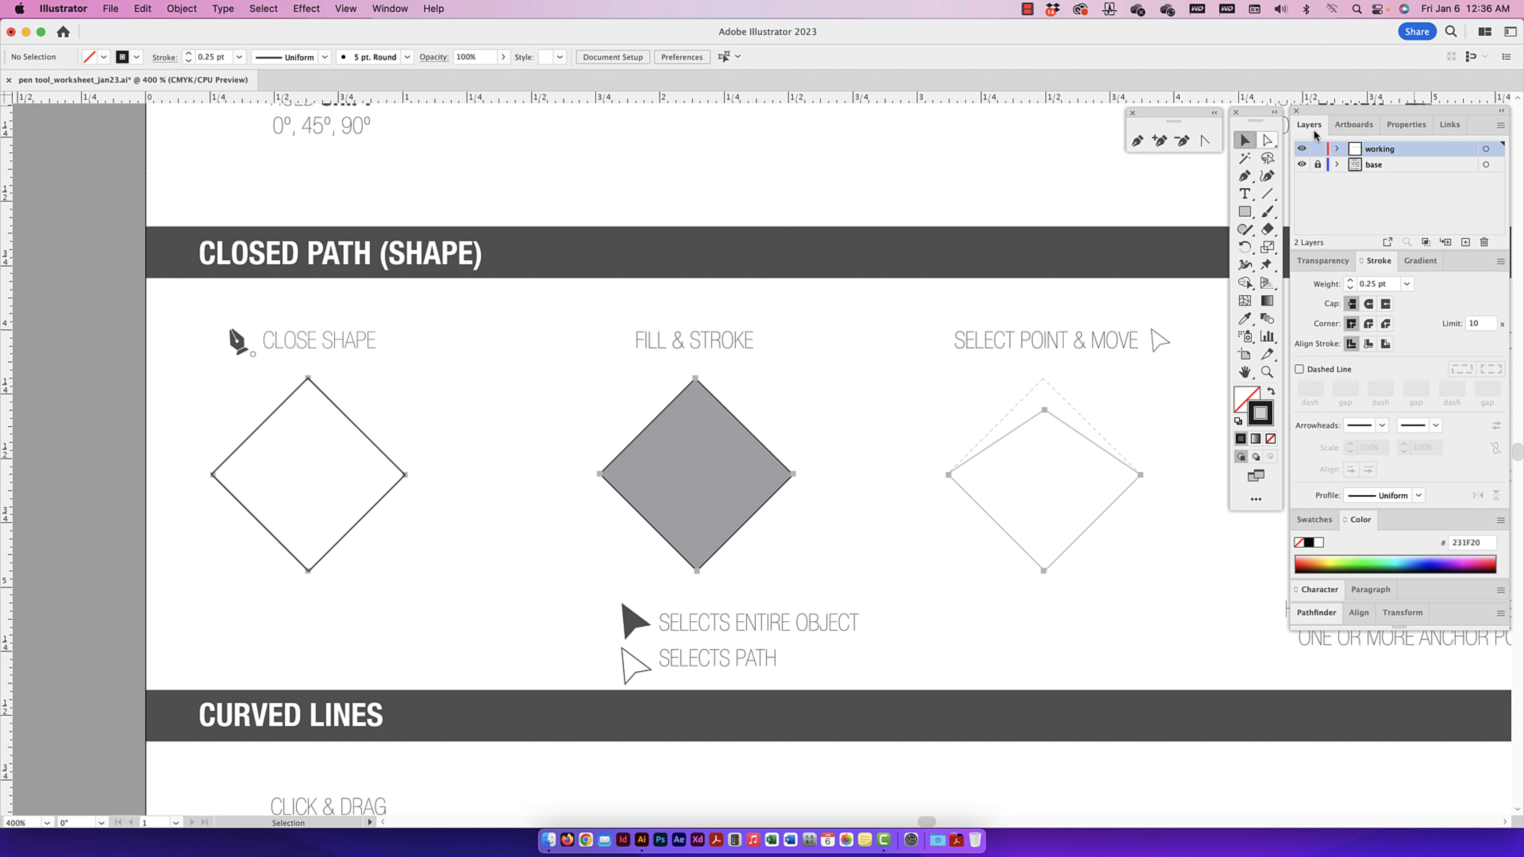
pyautogui.click(356, 431)
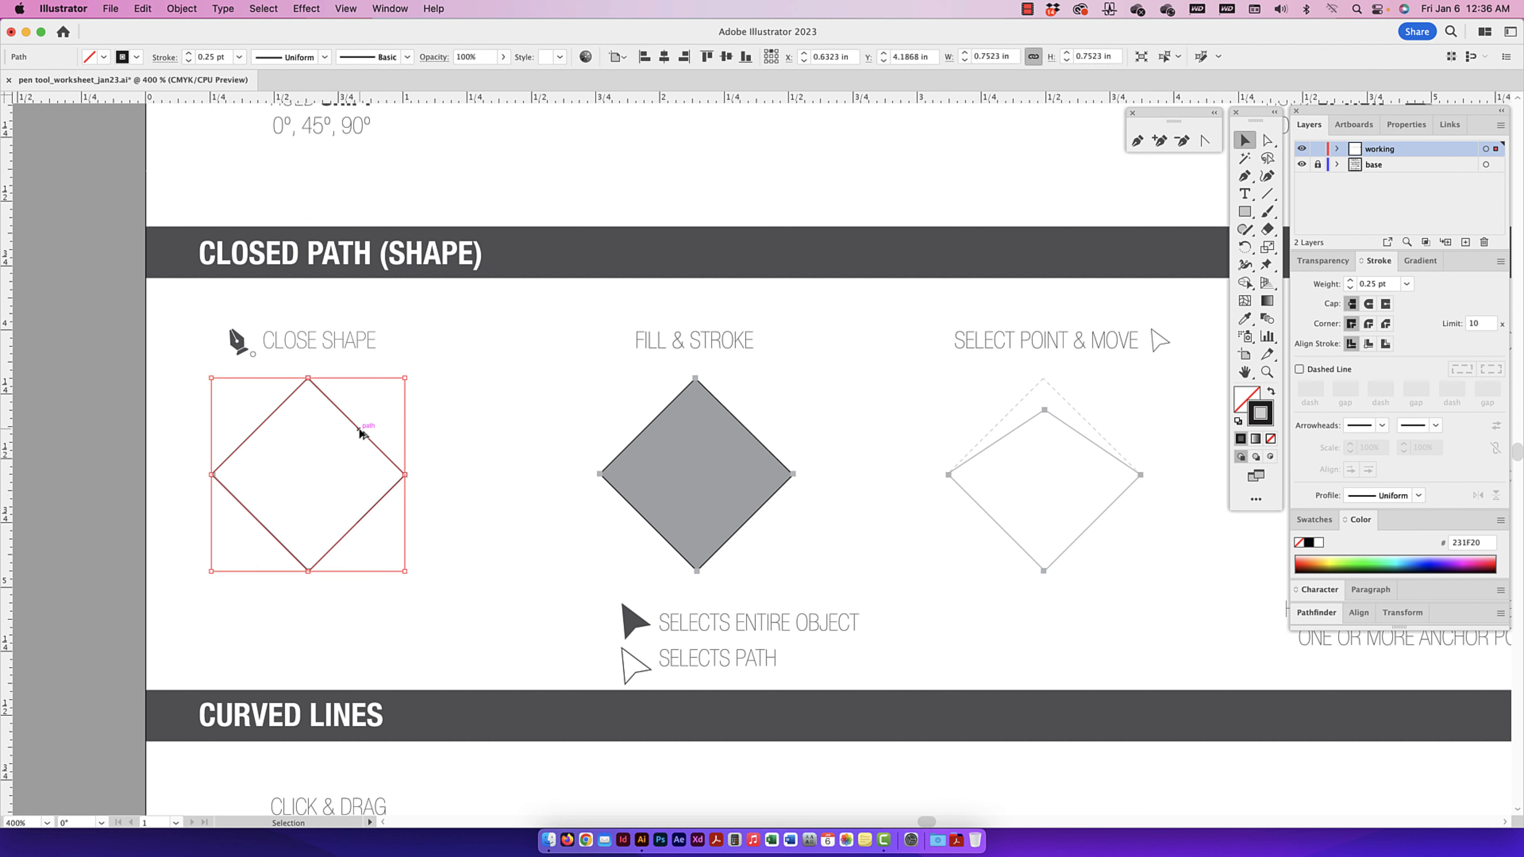
pyautogui.moveTo(363, 432); pyautogui.dragTo(747, 451)
# - Shift the duplicated diamond about 0.17 in left so it is offset from the grey Fill & Stroke example
pyautogui.scroll(-1, 744, 447)
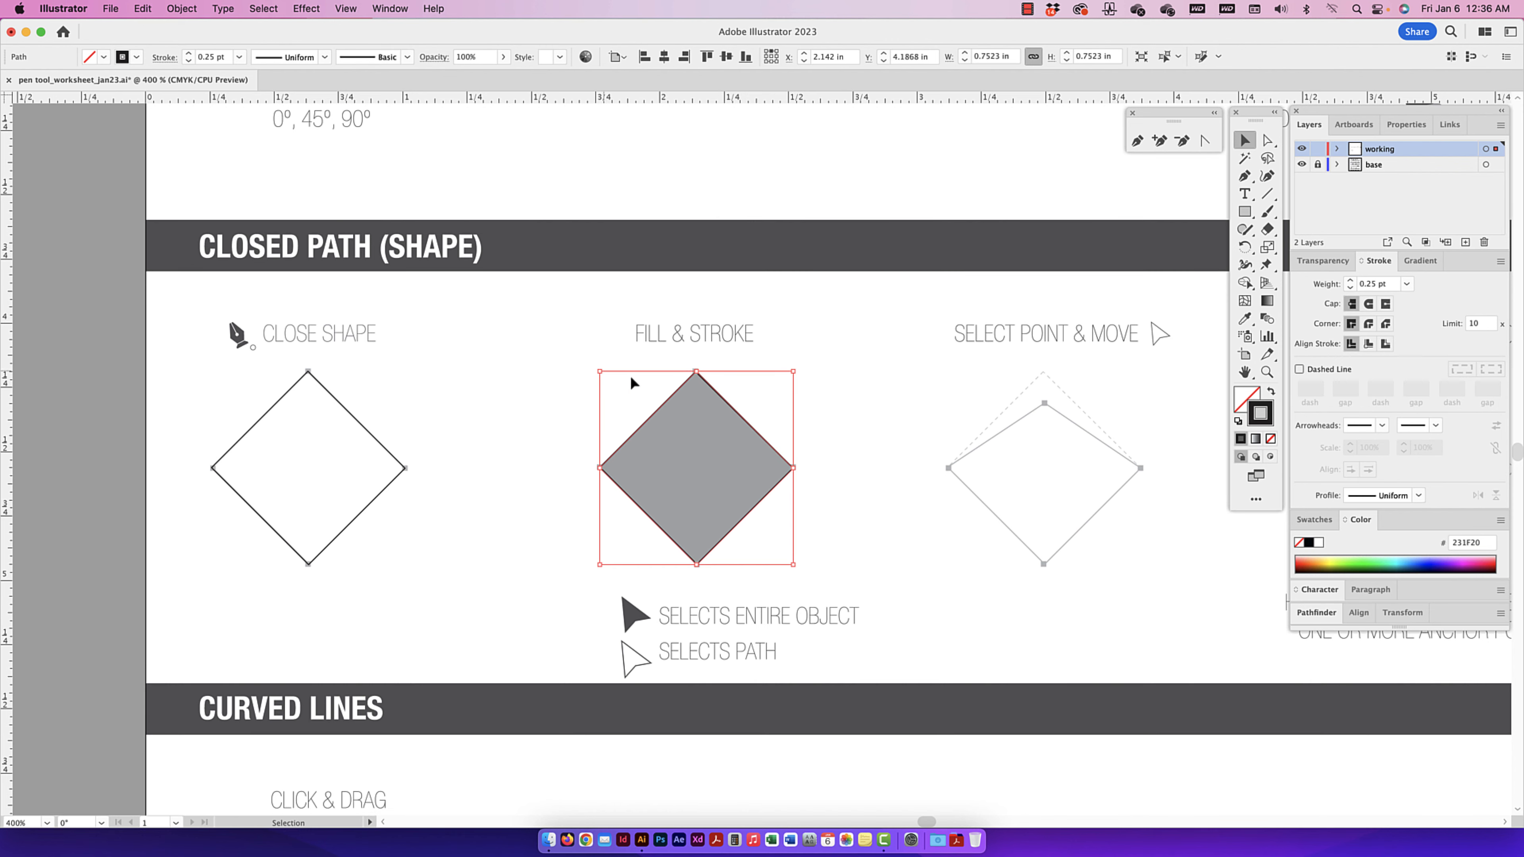
pyautogui.click(798, 405)
pyautogui.moveTo(726, 408); pyautogui.dragTo(687, 407)
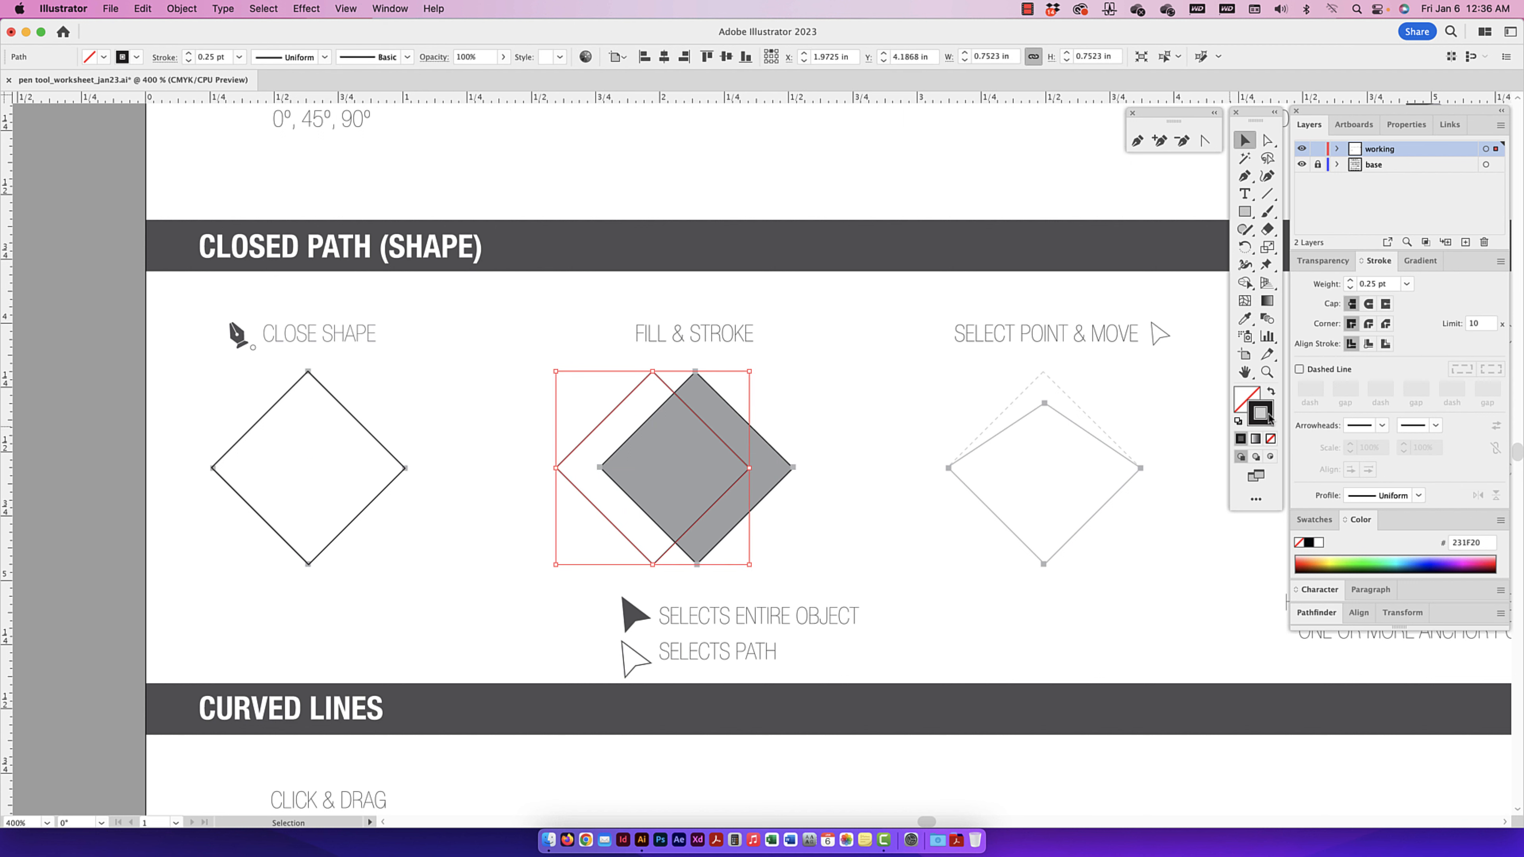
# - Make the fill active for the duplicated diamond, try the magenta swatch, and set the fill to the yellow swatch
pyautogui.click(1243, 400)
pyautogui.click(1311, 521)
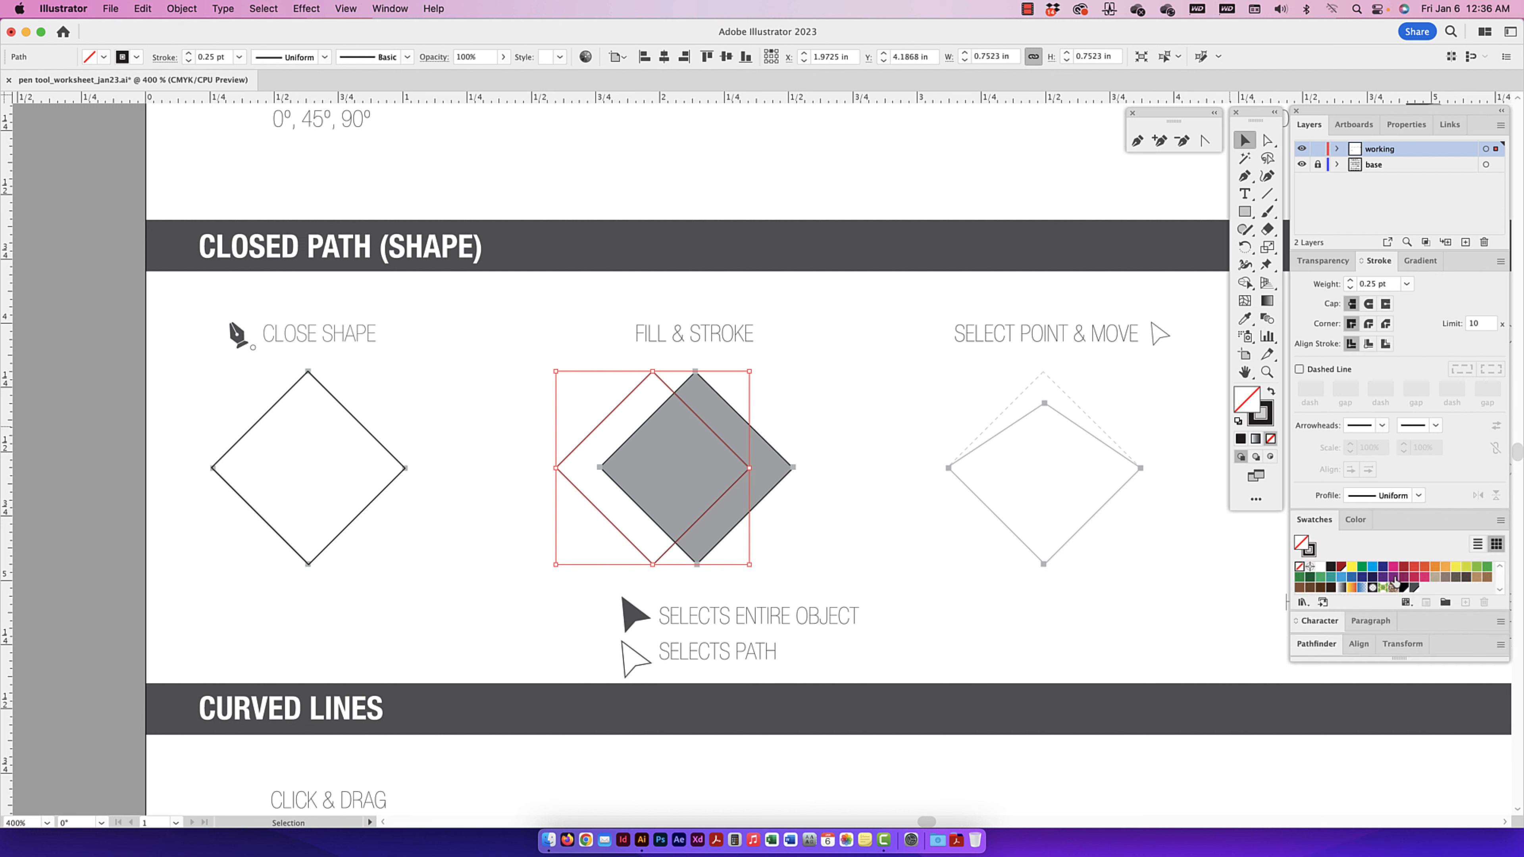
pyautogui.moveTo(1432, 615); pyautogui.dragTo(1433, 663)
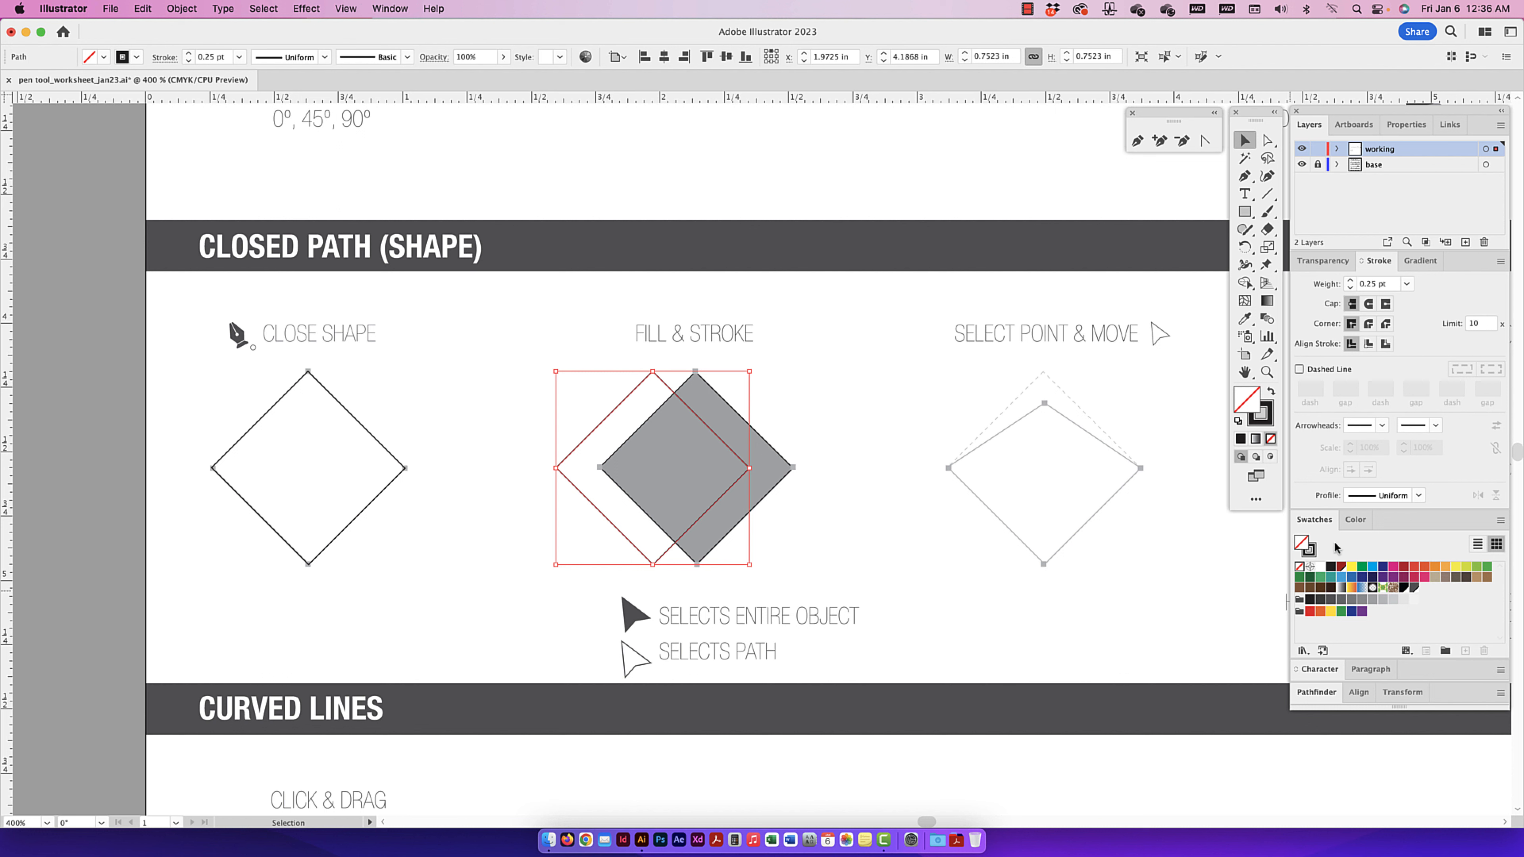
pyautogui.click(1394, 573)
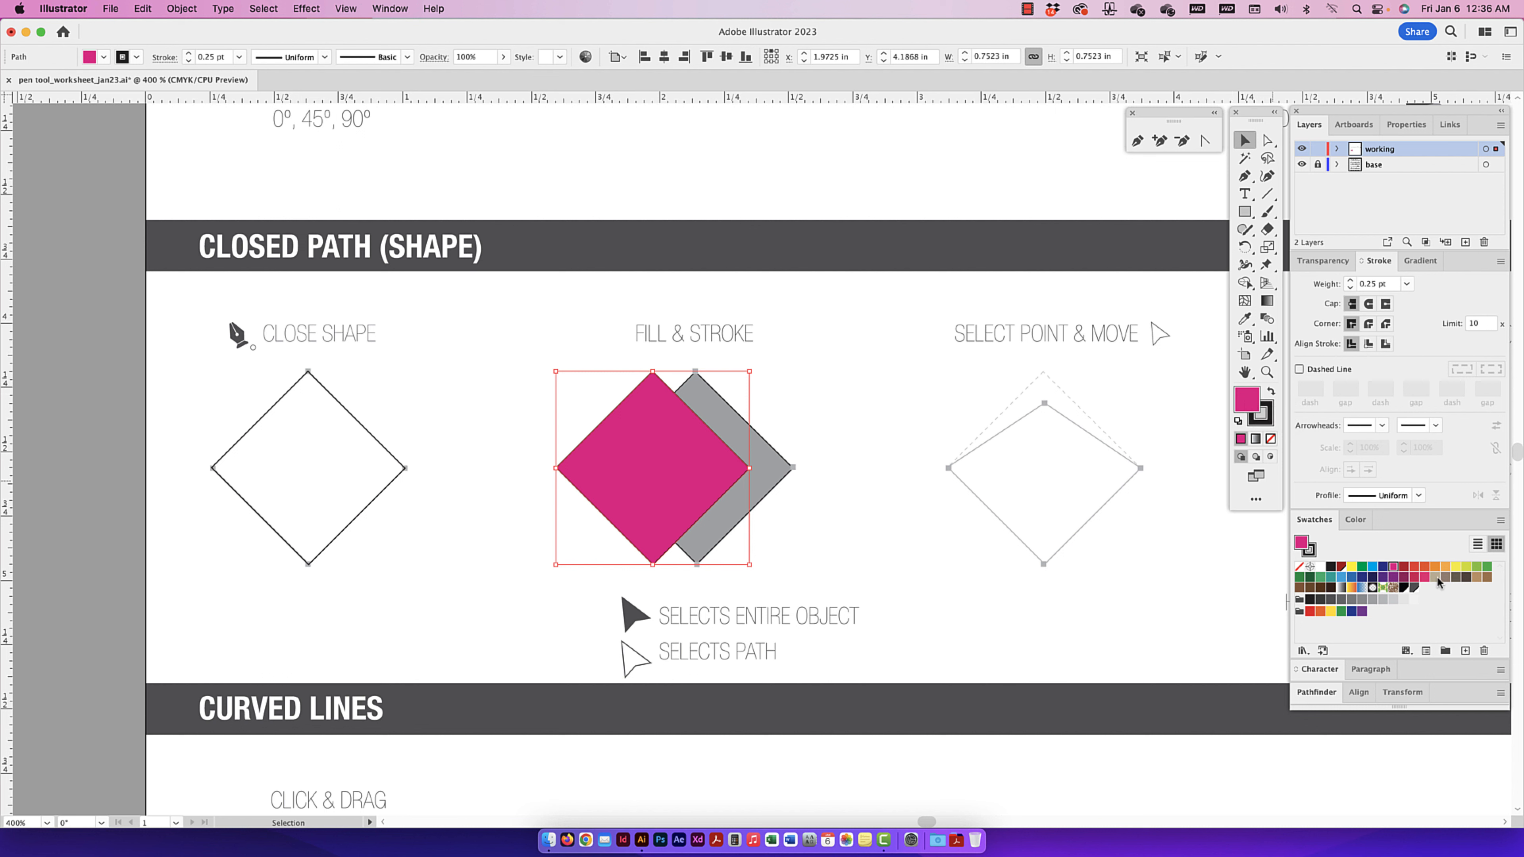
pyautogui.click(1446, 568)
pyautogui.click(1455, 567)
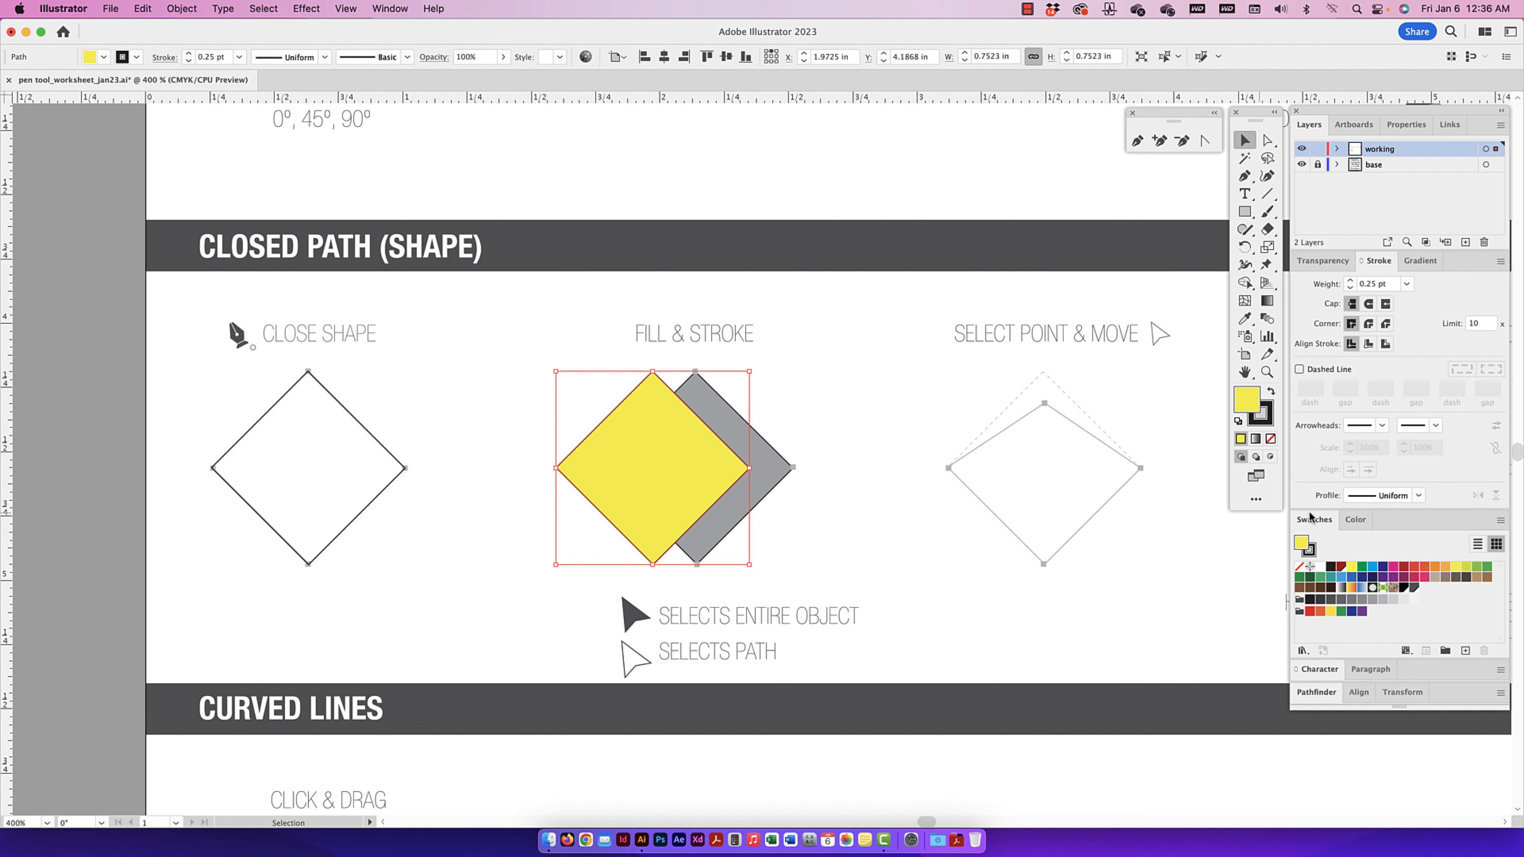
# - Switch the color spectrum to CMYK mode and set the duplicated diamond's fill to an orange picked from it
pyautogui.click(1359, 520)
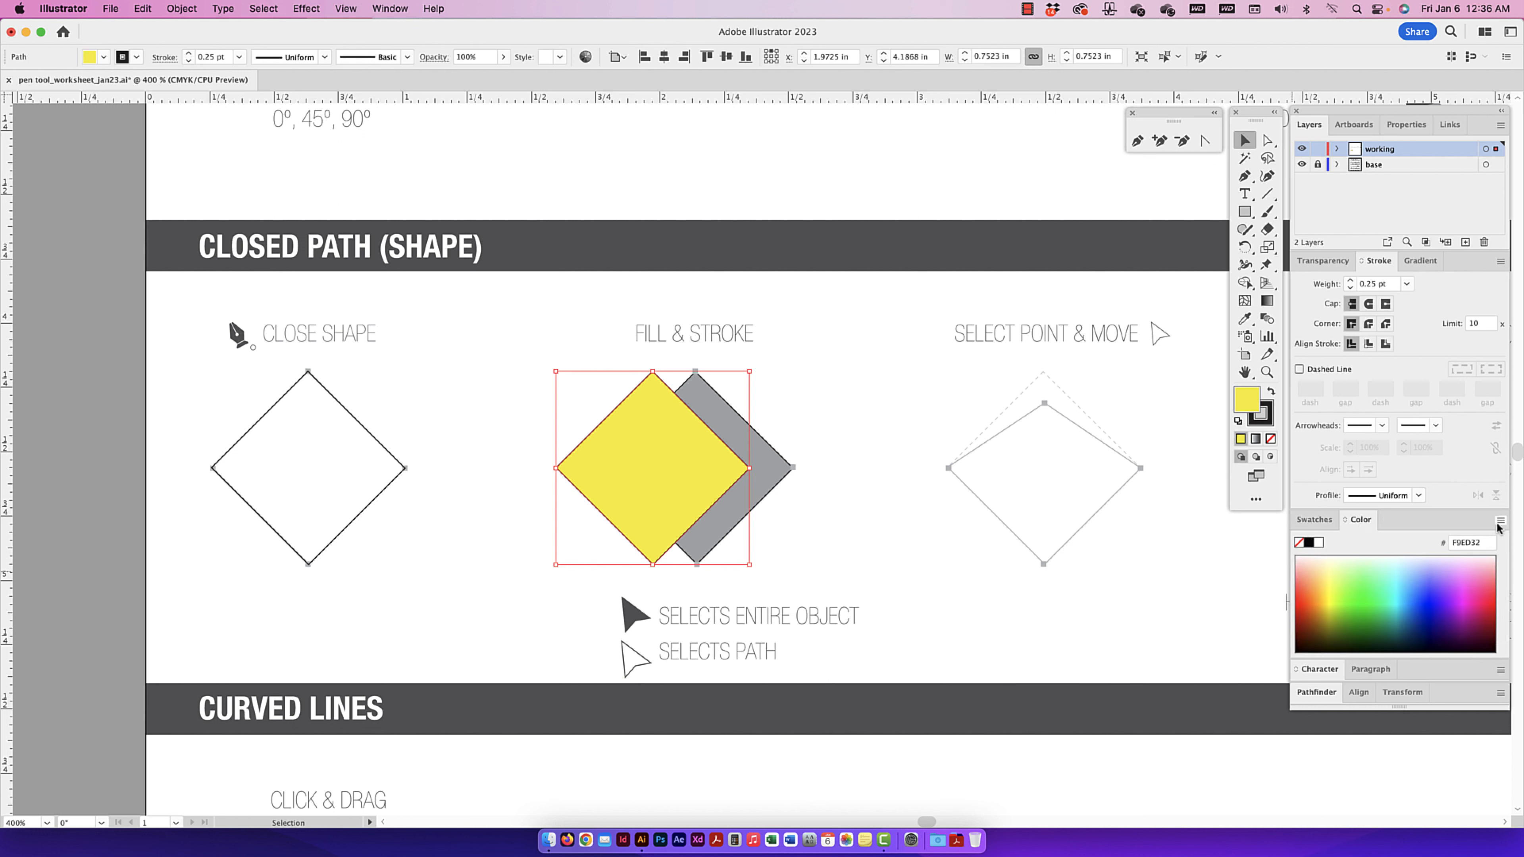
pyautogui.click(1503, 521)
pyautogui.click(1361, 525)
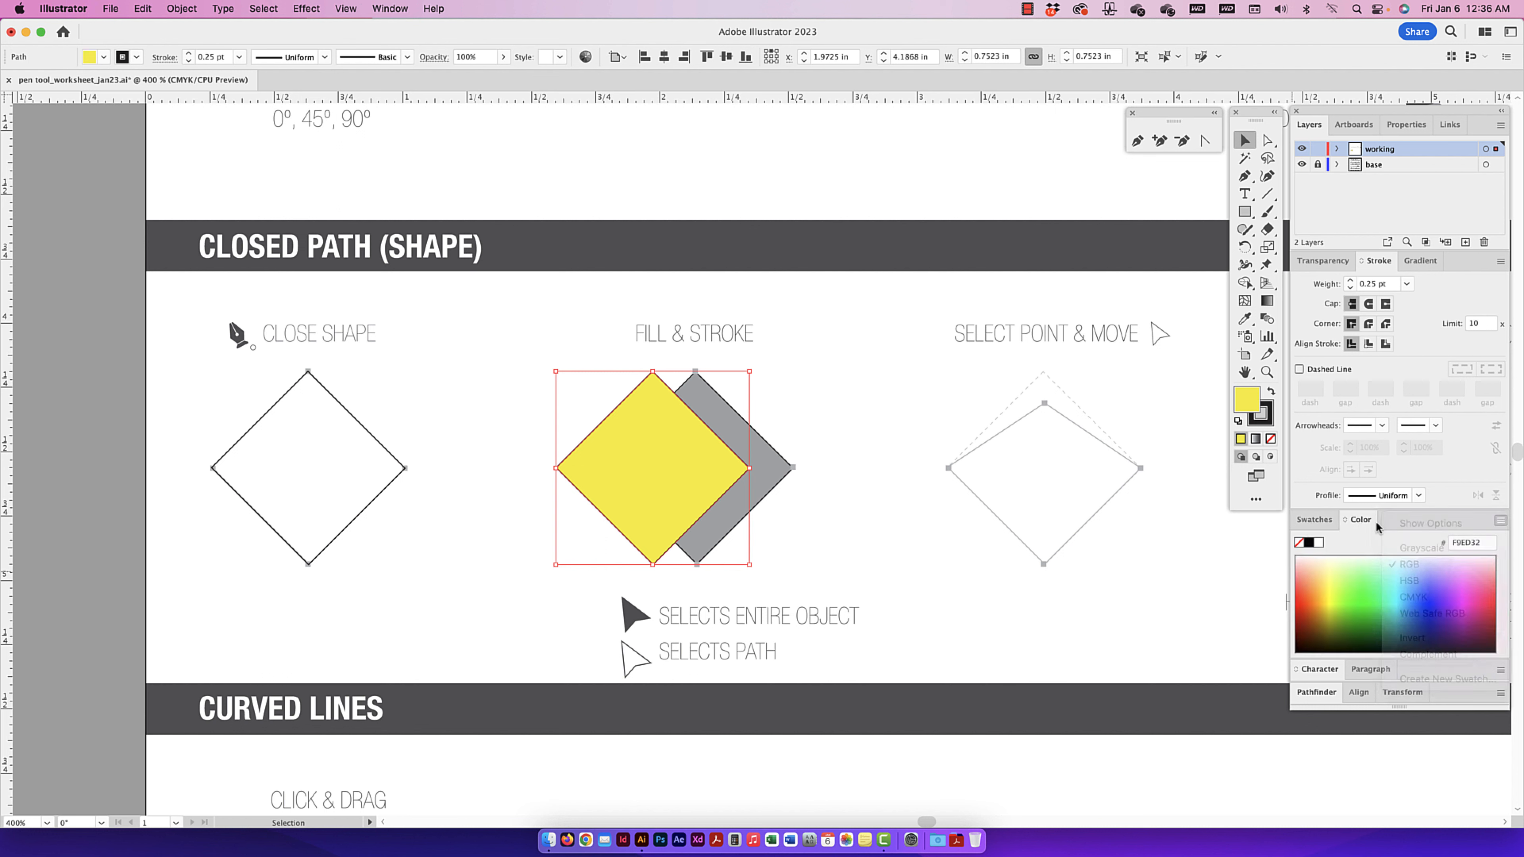
pyautogui.click(1503, 520)
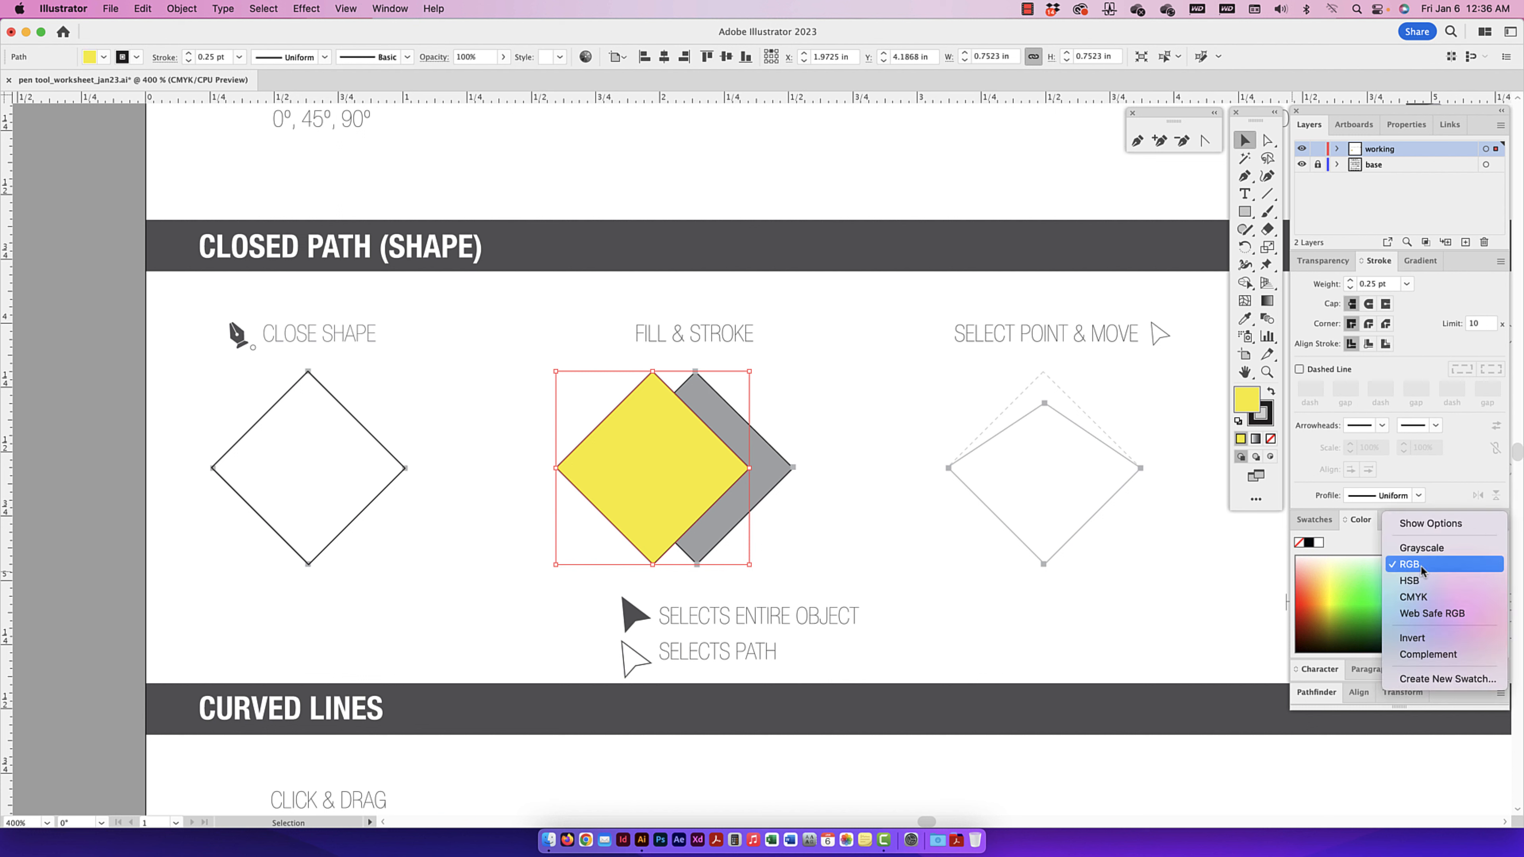
pyautogui.click(1418, 601)
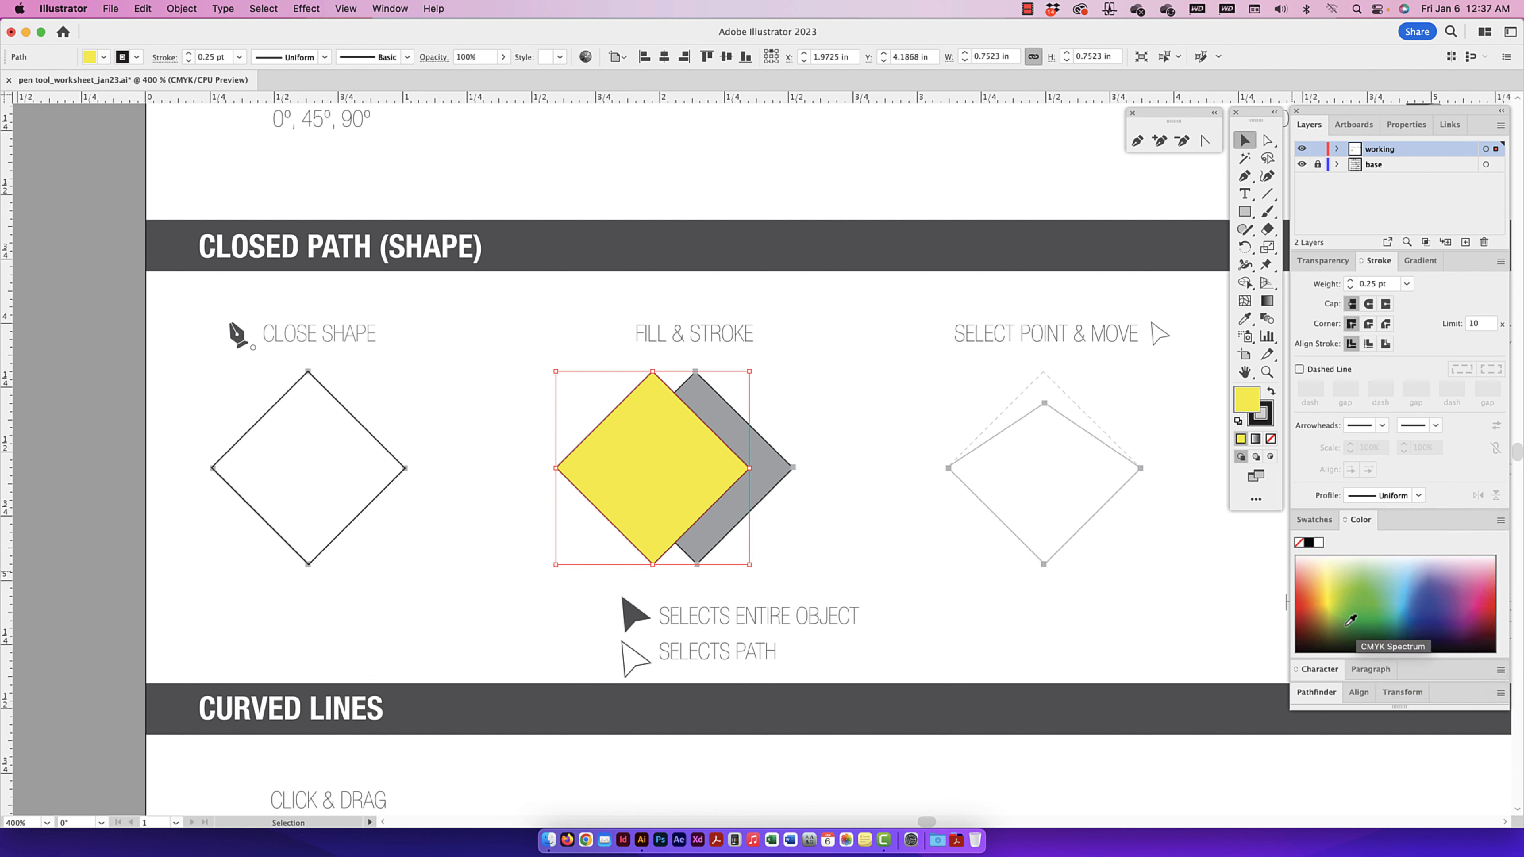
pyautogui.moveTo(1364, 599); pyautogui.dragTo(1320, 593)
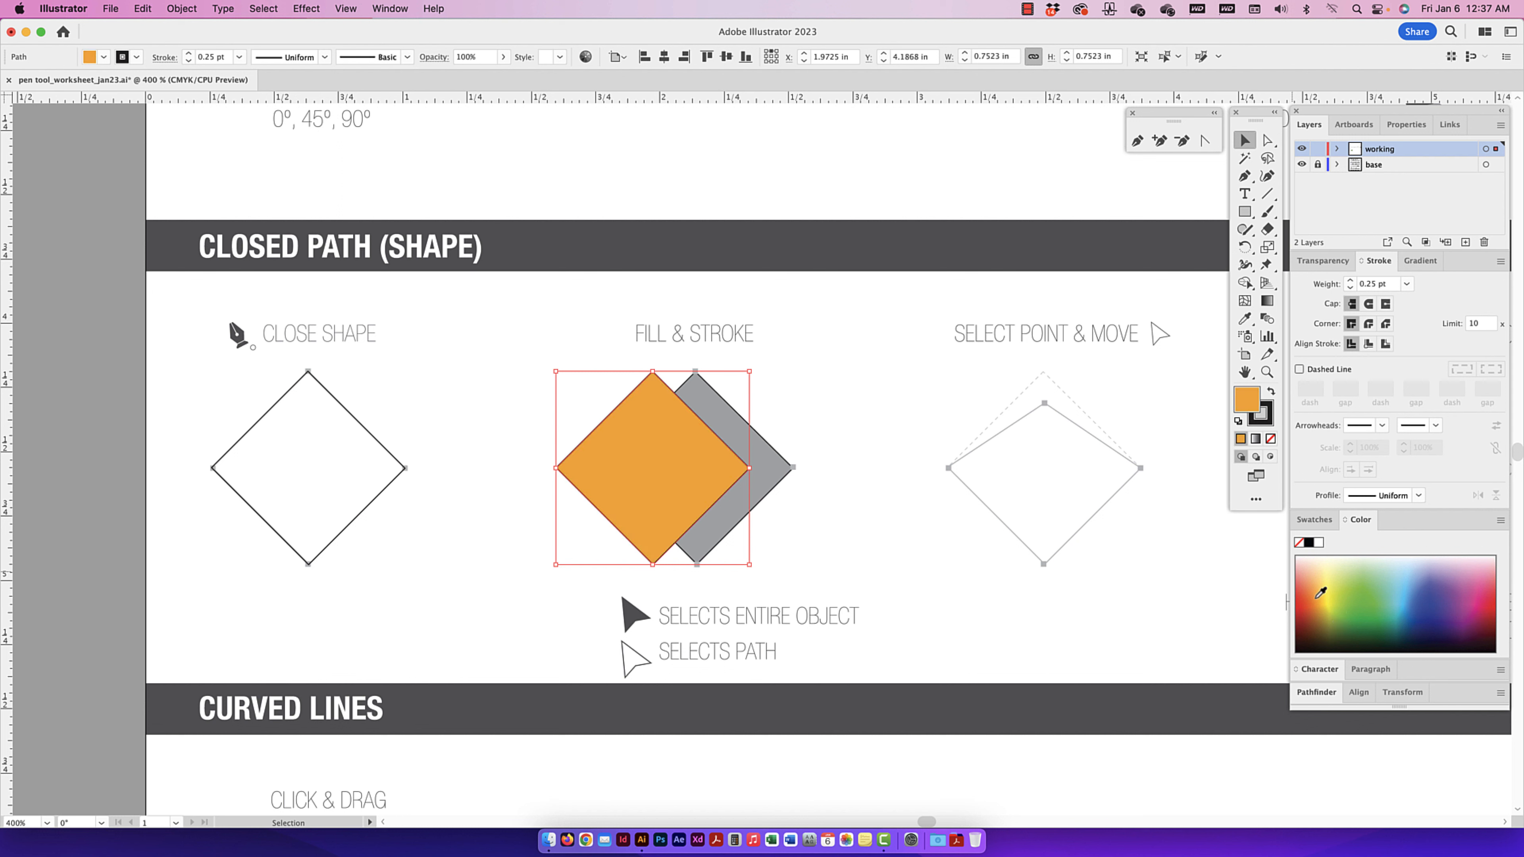
# - Try a crimson stroke from the CMYK spectrum on the duplicated diamond, and return its stroke to black
pyautogui.click(1262, 415)
pyautogui.moveTo(1363, 613)
pyautogui.mouseDown()
pyautogui.moveTo(1410, 587)
pyautogui.moveTo(1483, 607)
pyautogui.mouseUp()
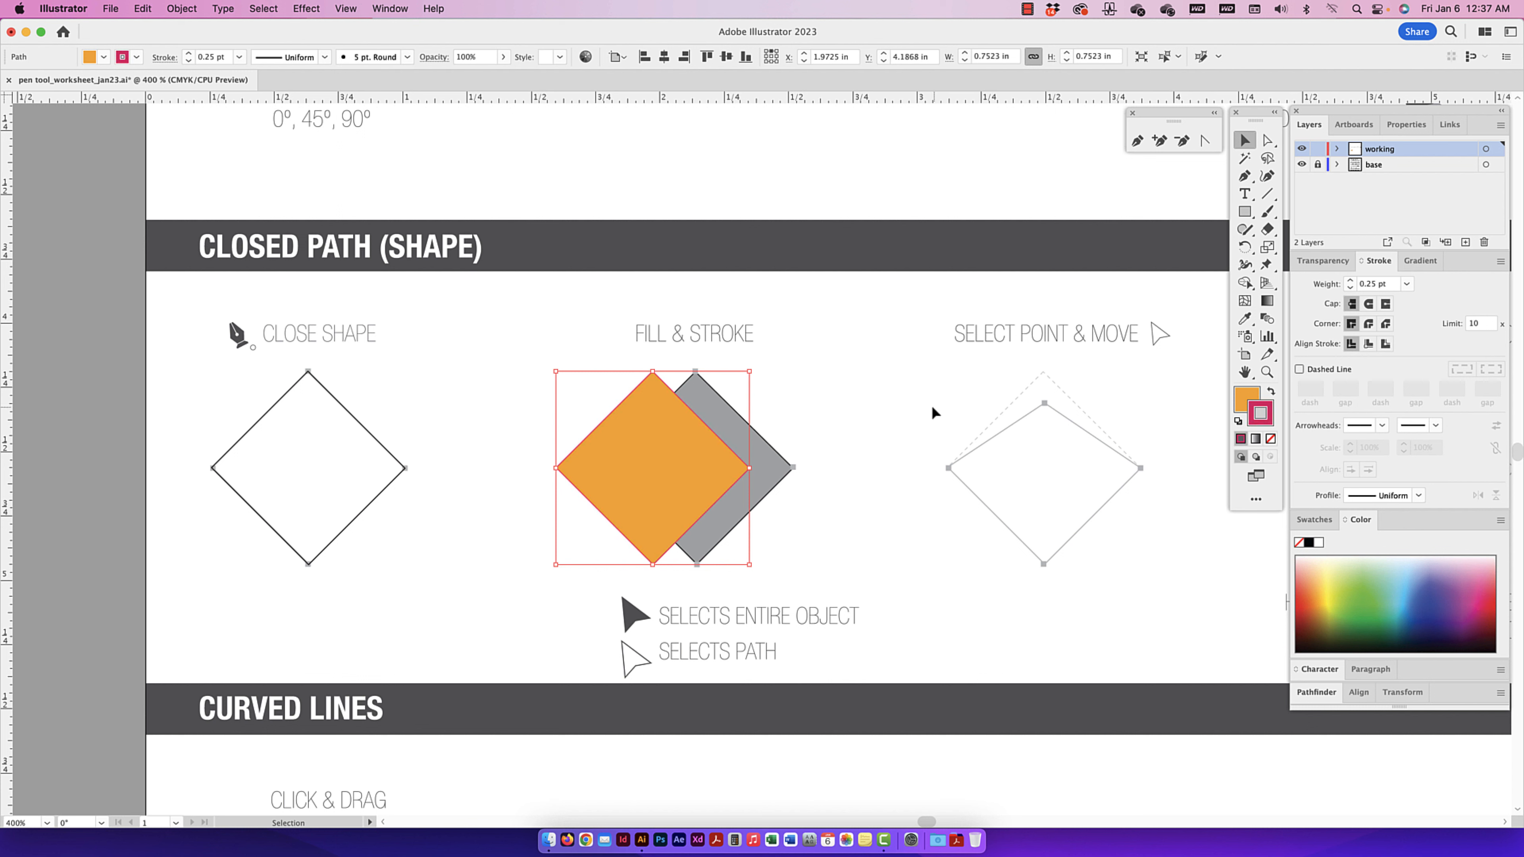
pyautogui.click(715, 437)
pyautogui.click(646, 463)
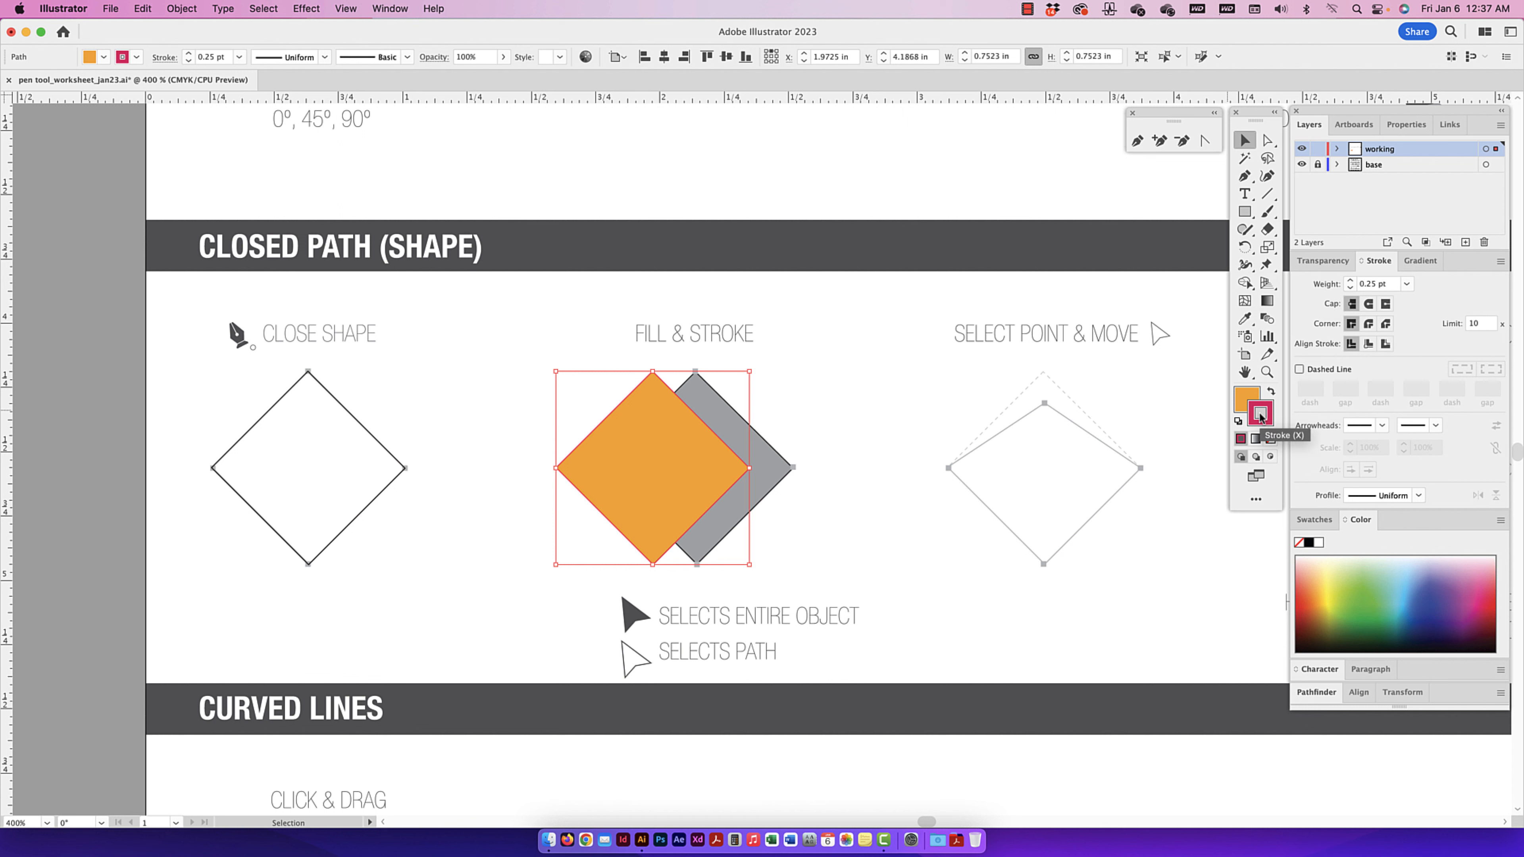
pyautogui.click(853, 445)
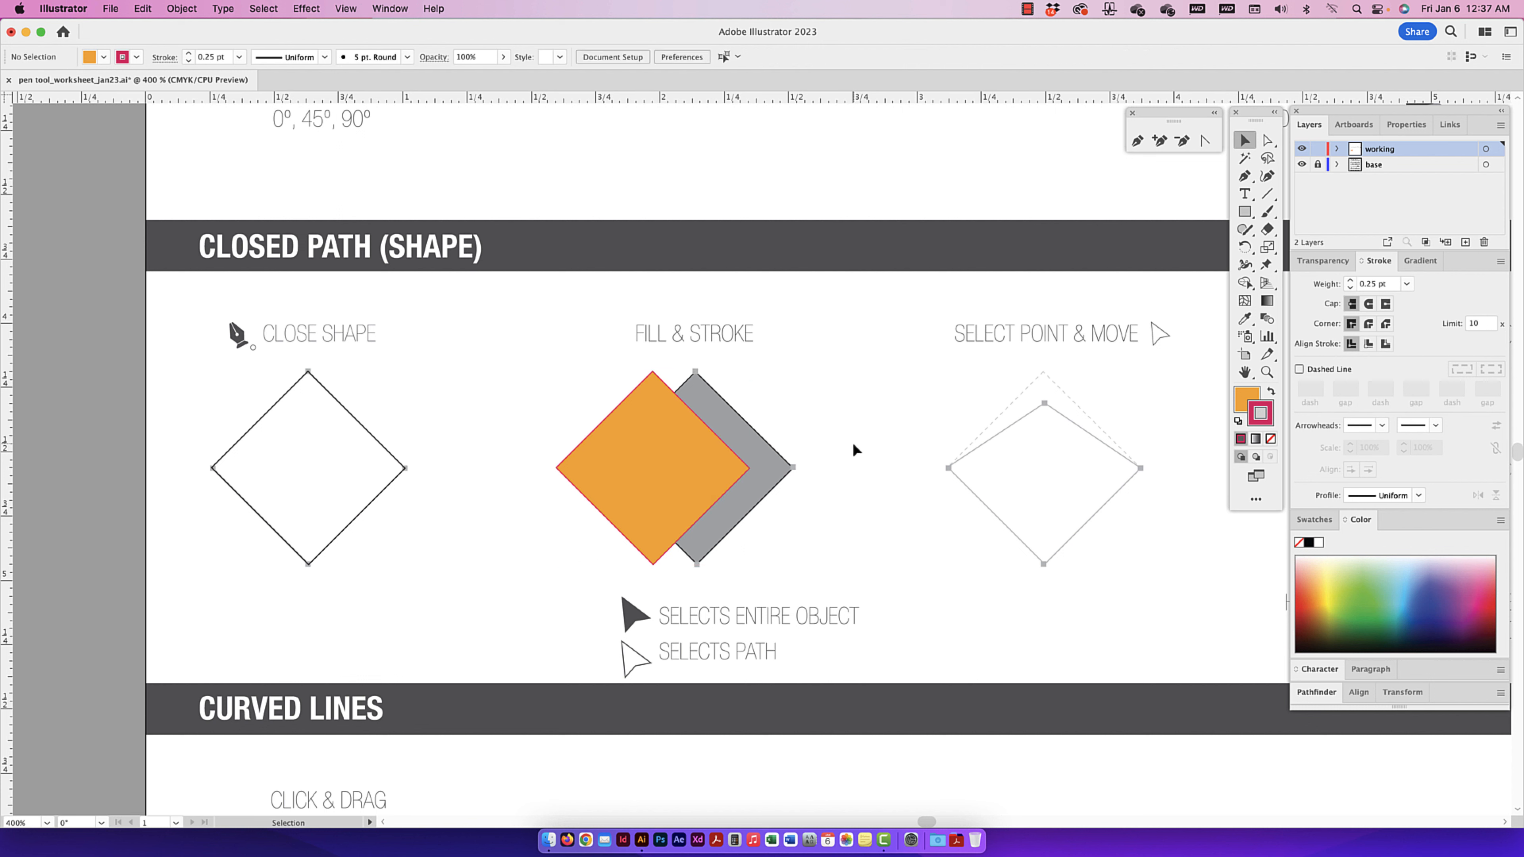
pyautogui.click(706, 450)
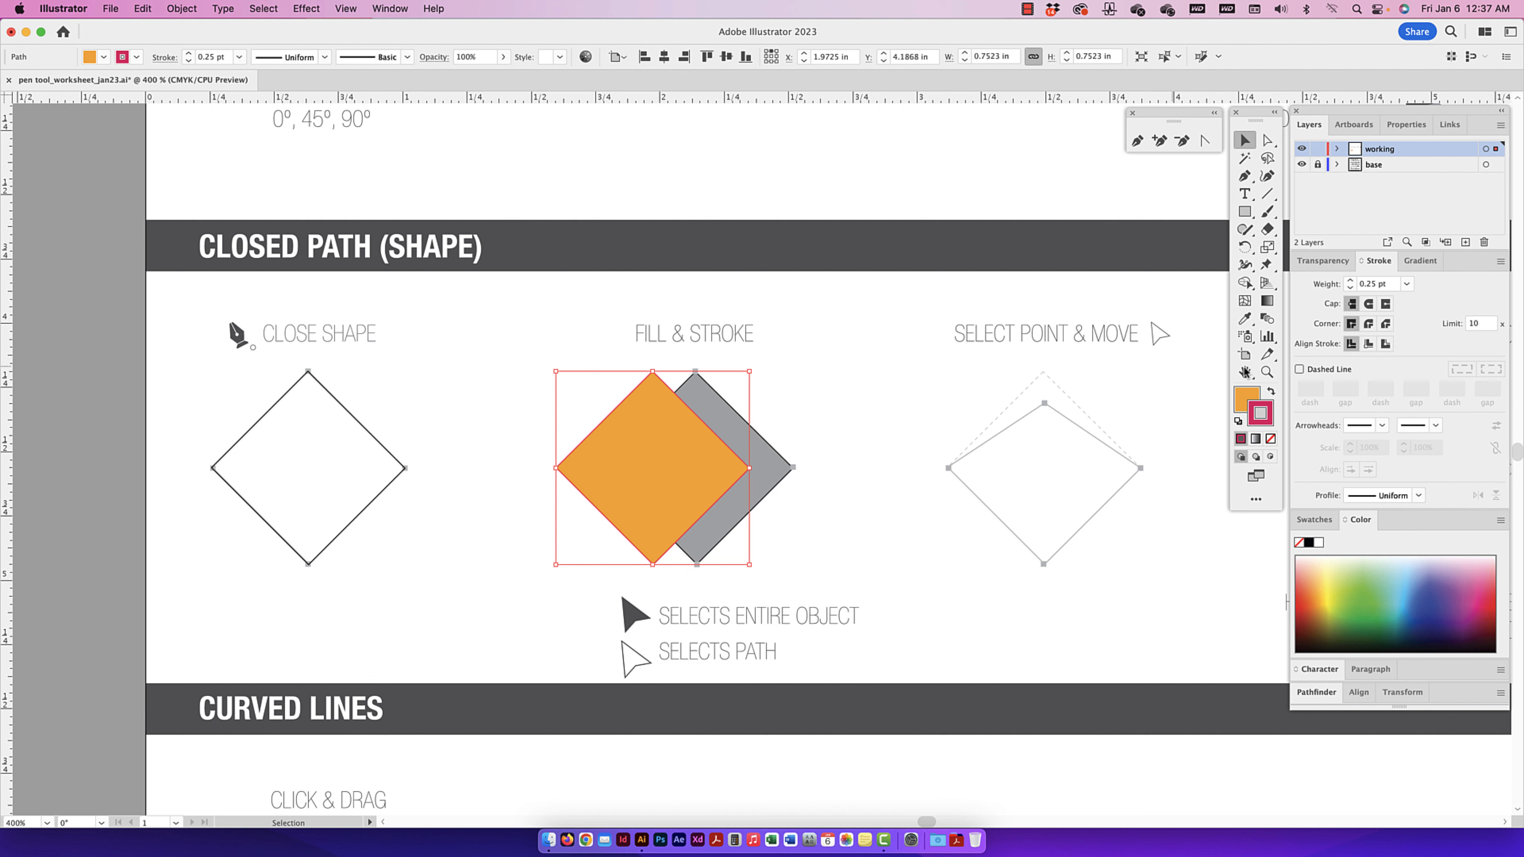
pyautogui.click(1309, 543)
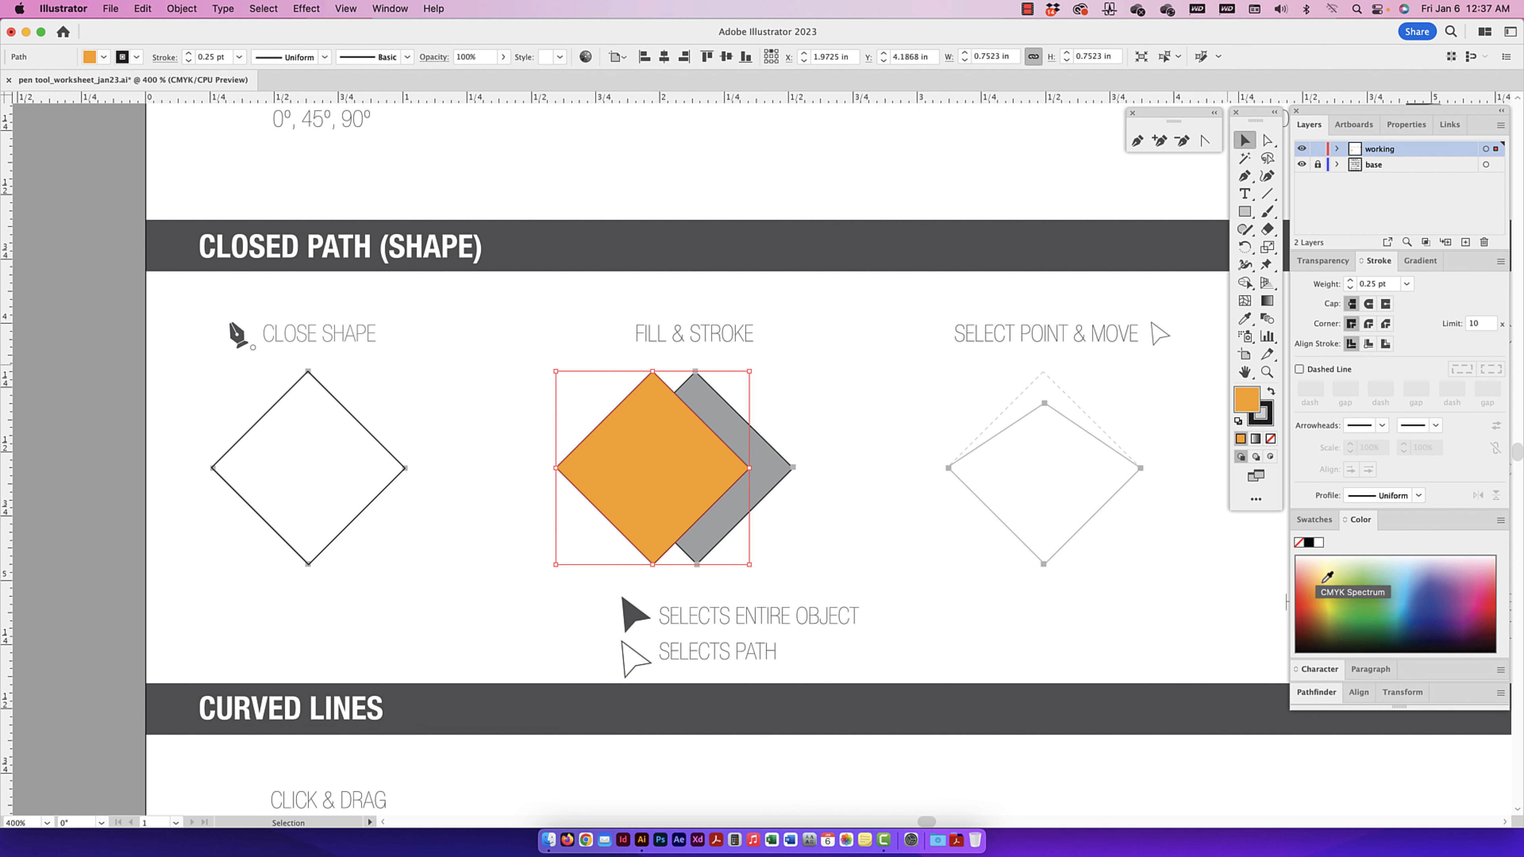
# - Use the Color Picker to explore shades and set the diamond's fill to blue with RGB 32, 147, 178
pyautogui.doubleClick(1246, 400)
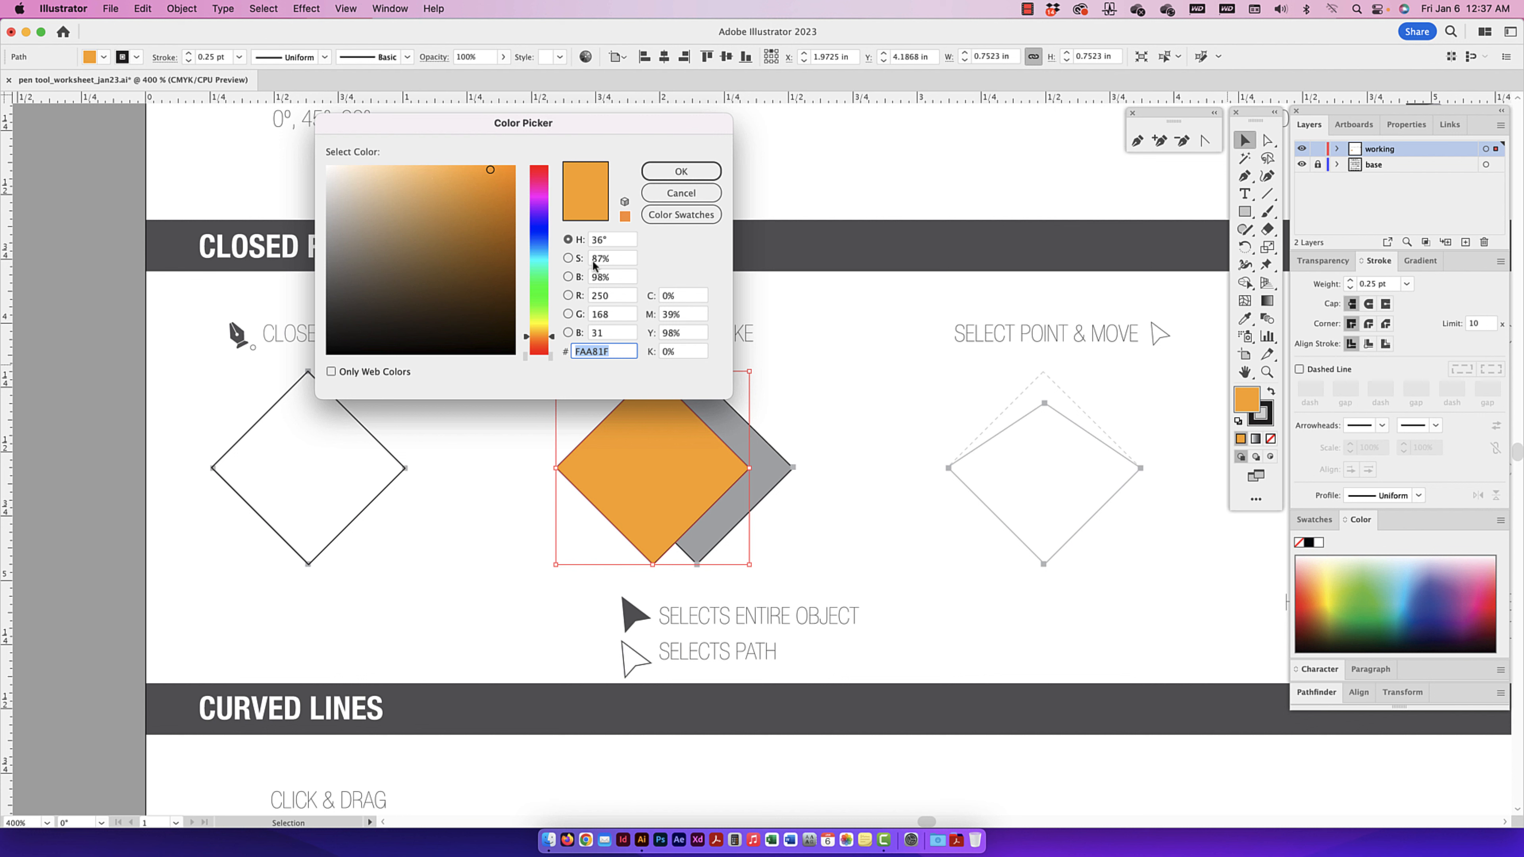
pyautogui.click(484, 189)
pyautogui.moveTo(485, 188); pyautogui.dragTo(526, 163)
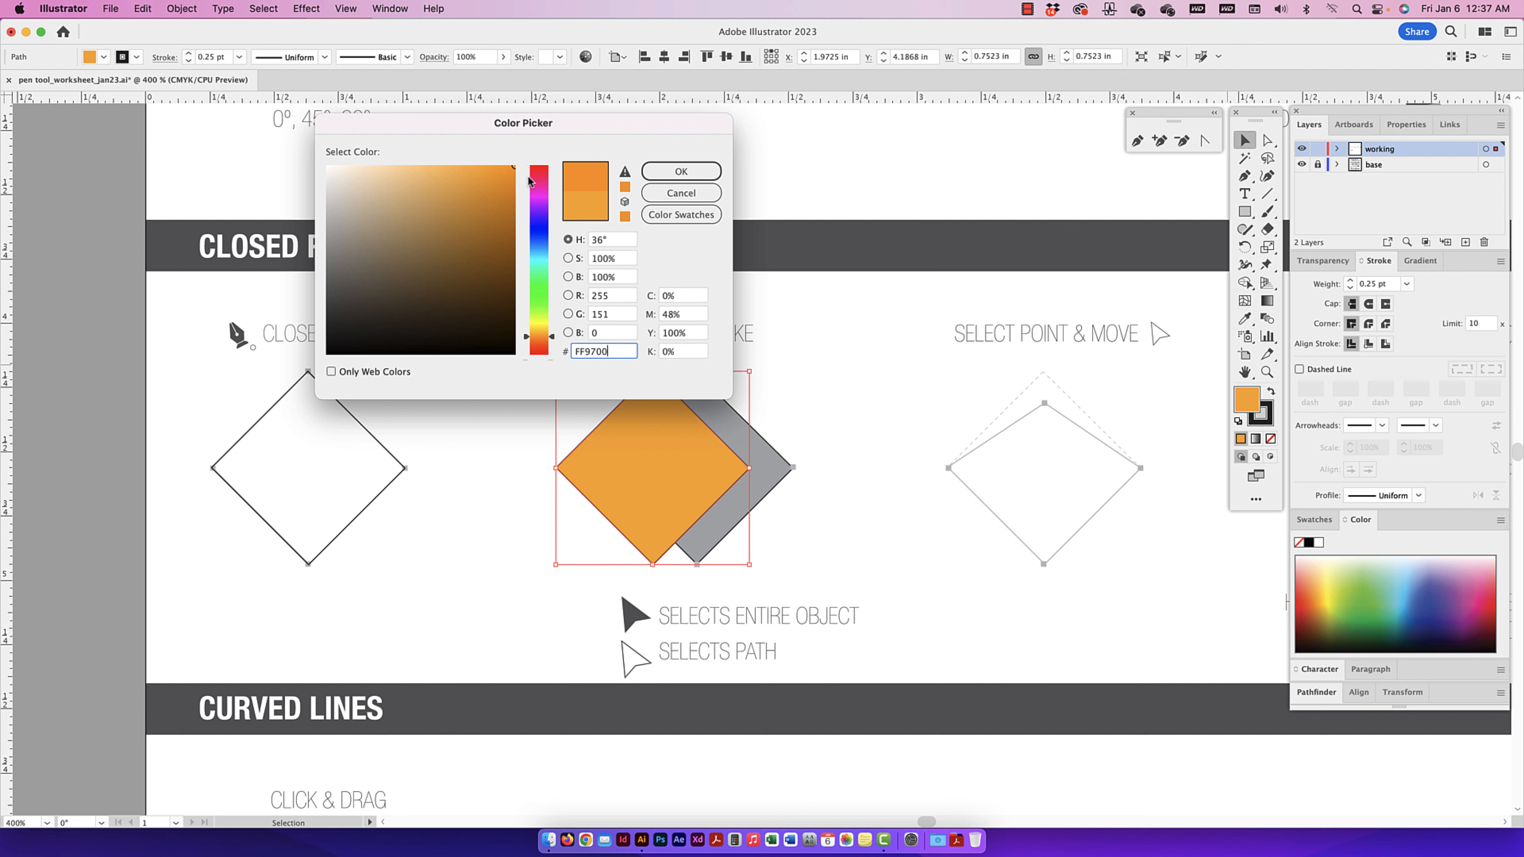
pyautogui.moveTo(511, 167)
pyautogui.mouseDown()
pyautogui.moveTo(461, 220)
pyautogui.moveTo(468, 306)
pyautogui.moveTo(548, 377)
pyautogui.mouseUp()
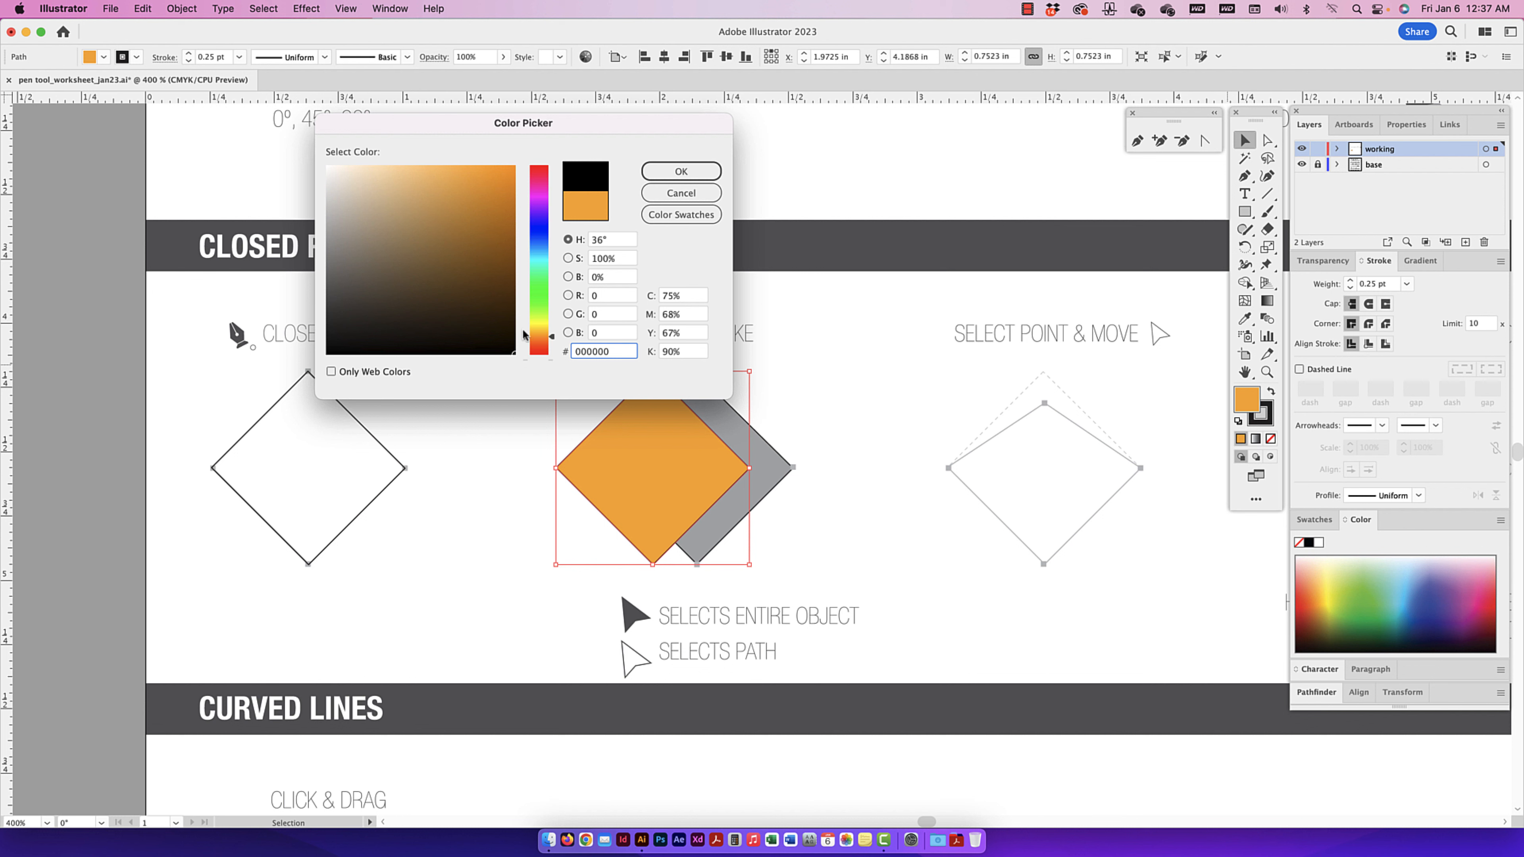
pyautogui.moveTo(478, 255)
pyautogui.mouseDown()
pyautogui.moveTo(517, 256)
pyautogui.moveTo(517, 173)
pyautogui.moveTo(557, 371)
pyautogui.moveTo(519, 175)
pyautogui.moveTo(522, 360)
pyautogui.moveTo(427, 324)
pyautogui.moveTo(373, 274)
pyautogui.moveTo(321, 142)
pyautogui.moveTo(269, 357)
pyautogui.moveTo(290, 66)
pyautogui.moveTo(300, 252)
pyautogui.moveTo(291, 54)
pyautogui.moveTo(270, 289)
pyautogui.moveTo(359, 427)
pyautogui.moveTo(535, 431)
pyautogui.moveTo(273, 401)
pyautogui.moveTo(309, 215)
pyautogui.moveTo(390, 219)
pyautogui.mouseUp()
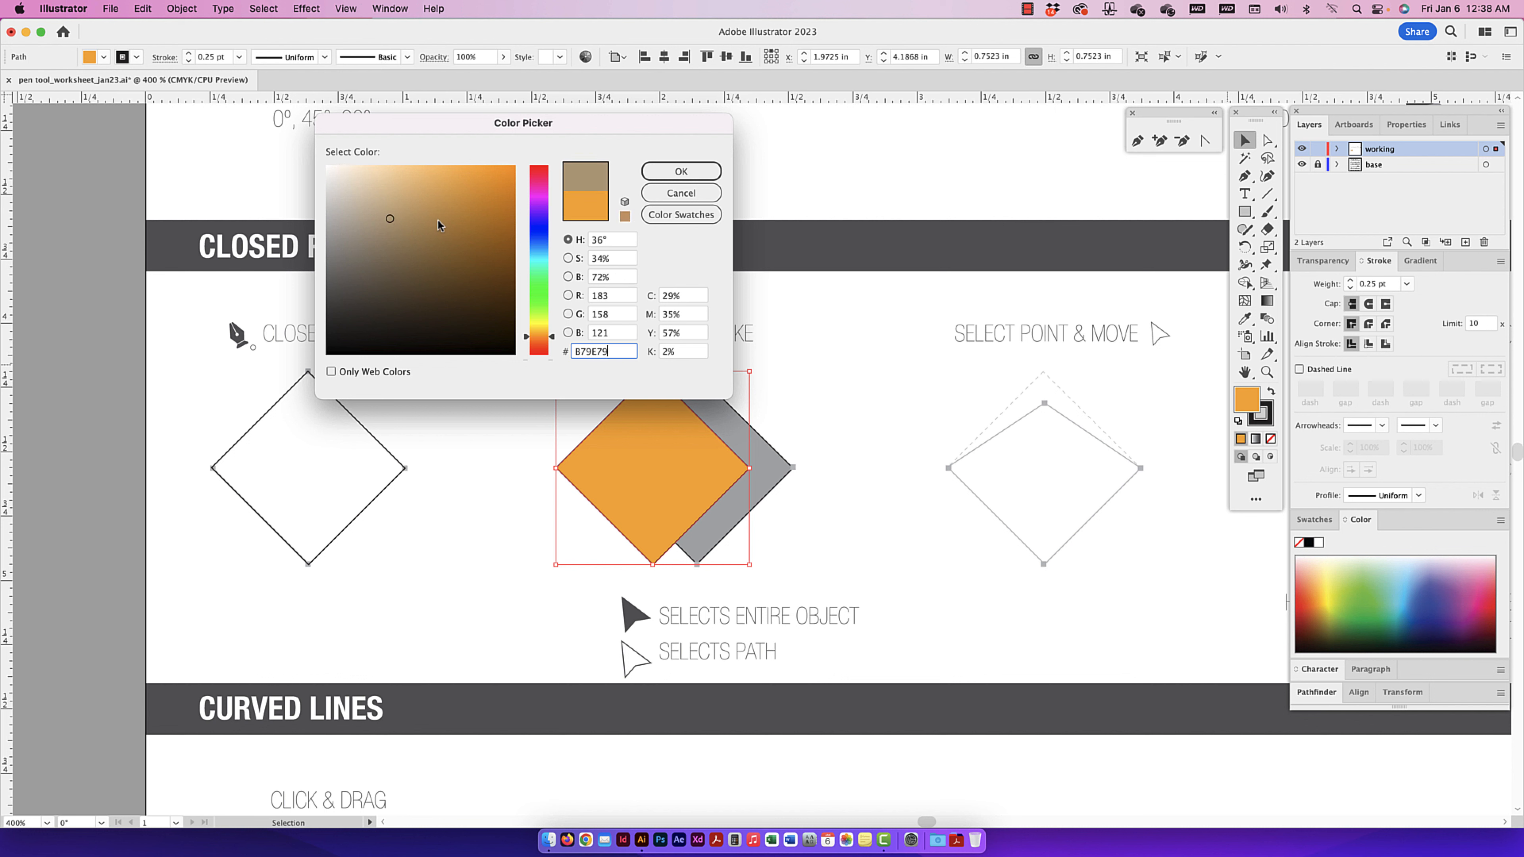
pyautogui.moveTo(553, 339); pyautogui.dragTo(553, 252)
pyautogui.moveTo(390, 218); pyautogui.dragTo(481, 222)
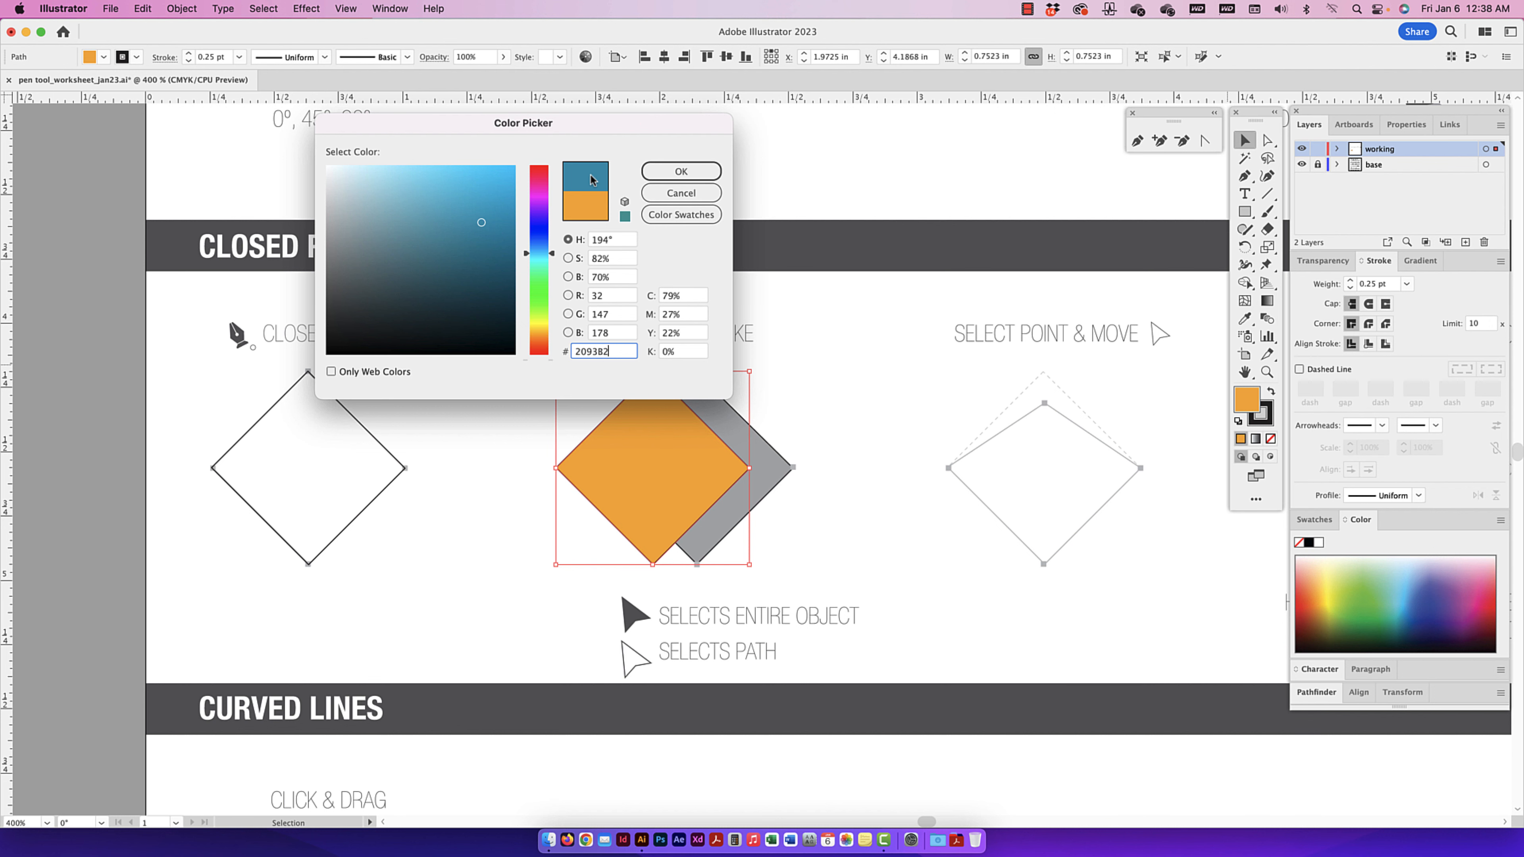
pyautogui.click(681, 171)
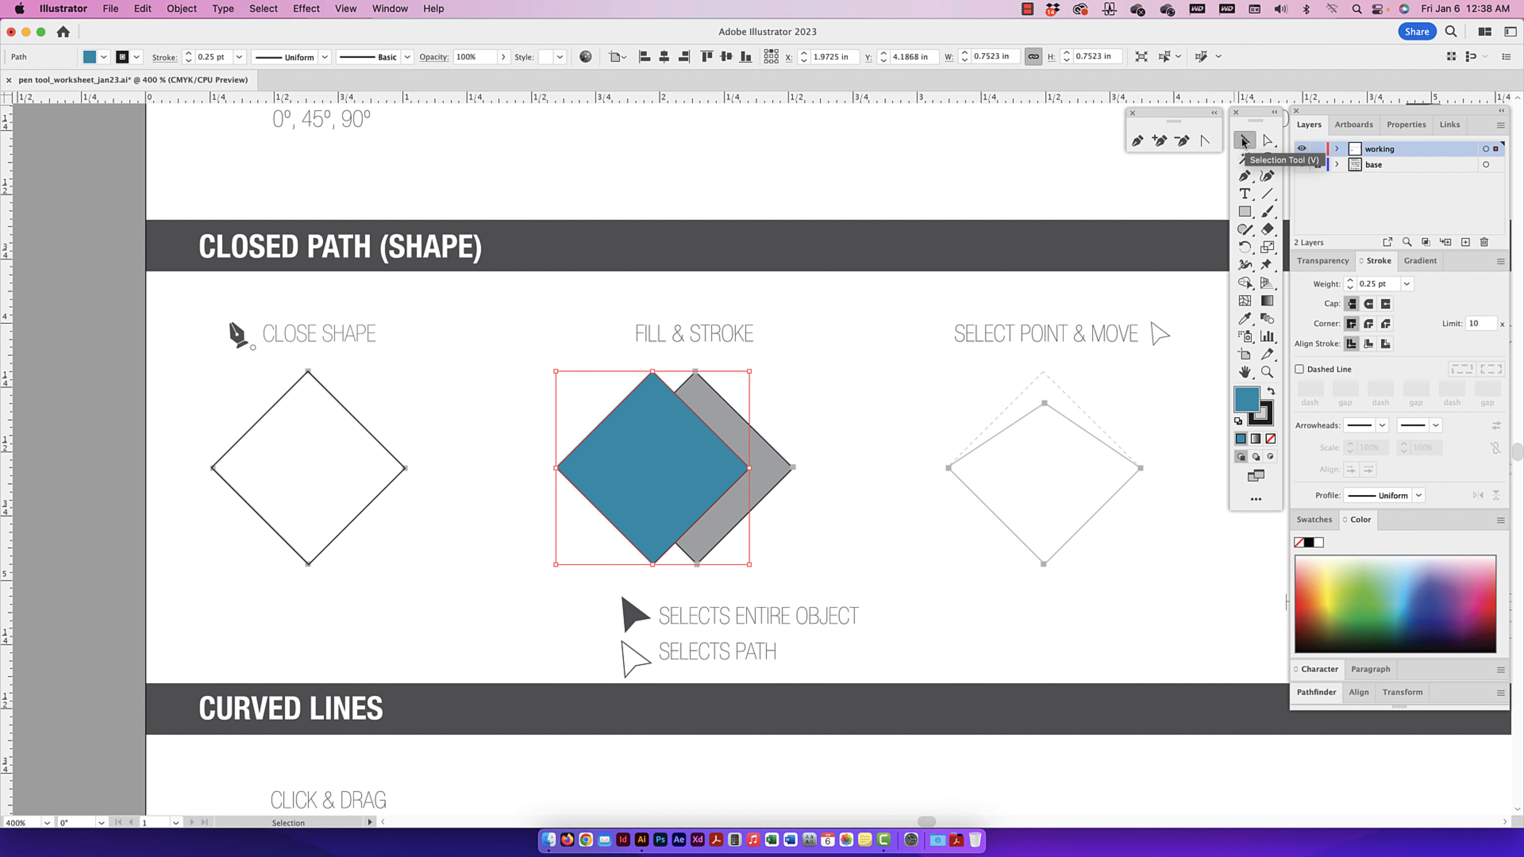
# - Set the duplicated diamond's fill to white, make its stroke active, and deselect the shape
pyautogui.click(1267, 141)
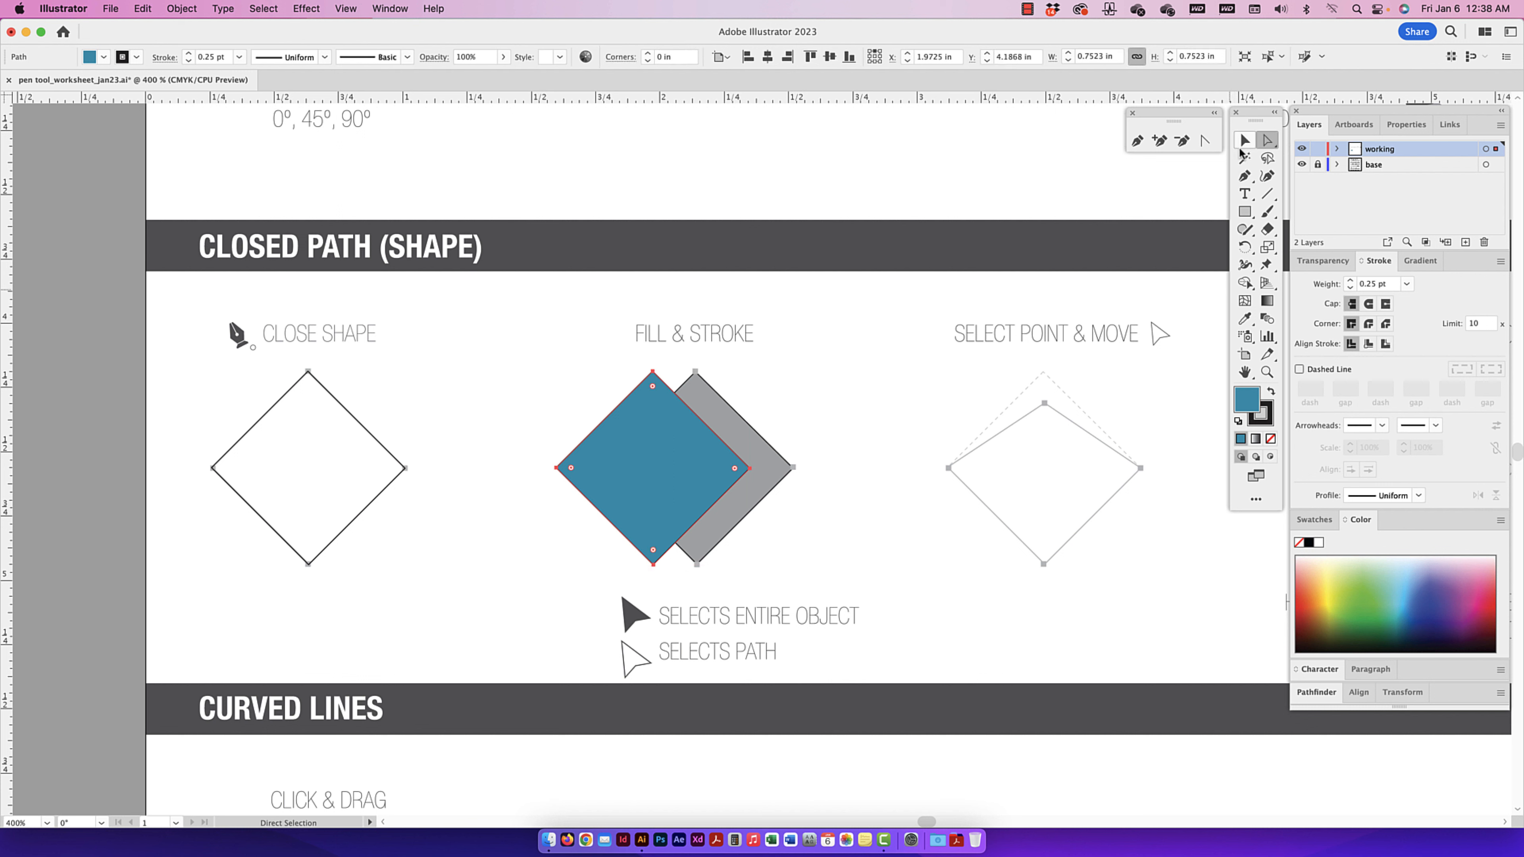
pyautogui.click(1243, 141)
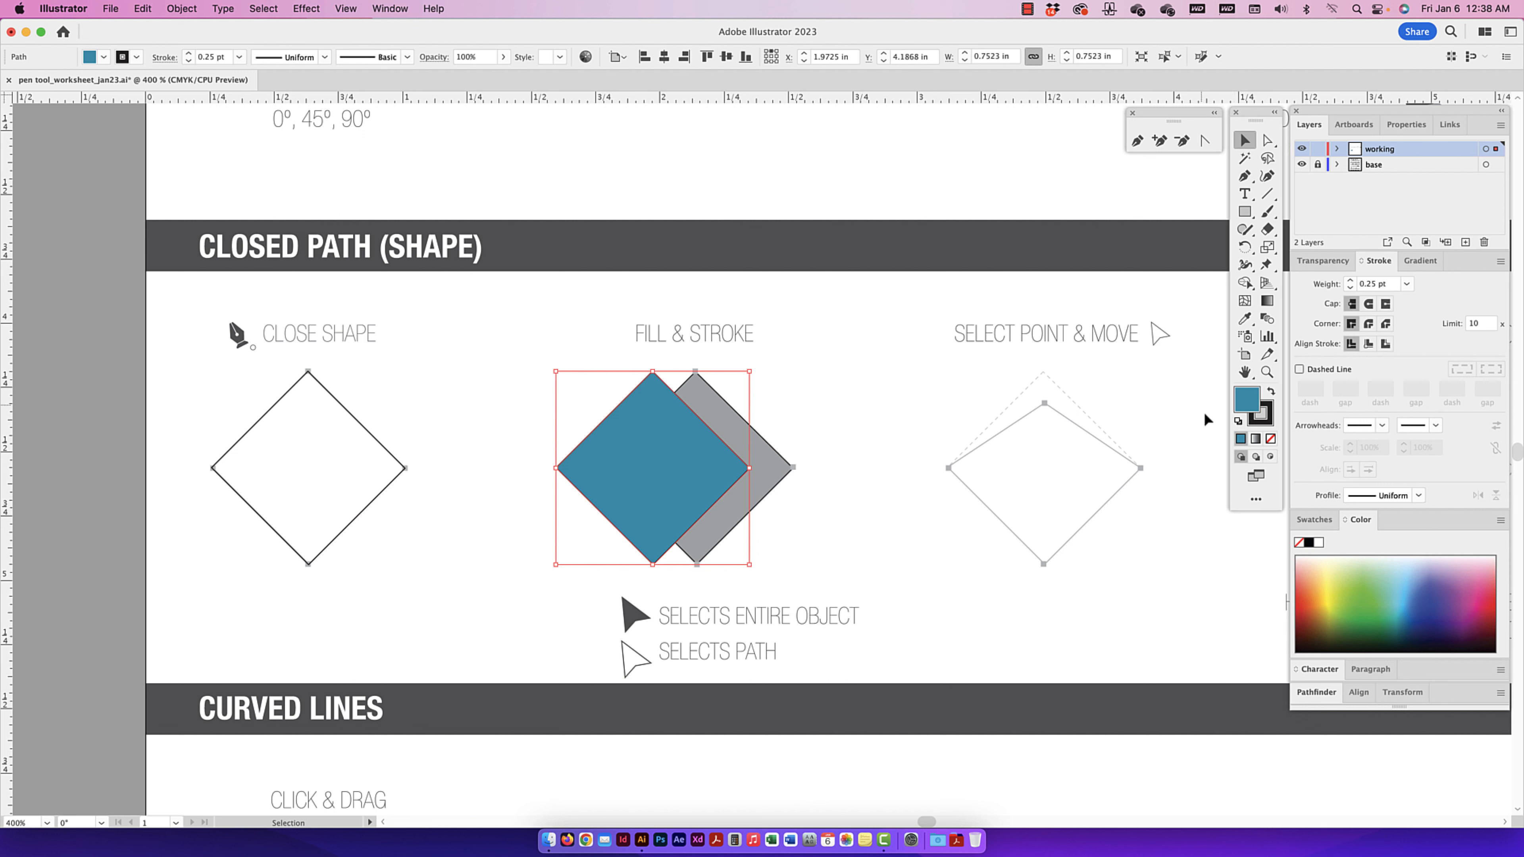
pyautogui.click(1318, 542)
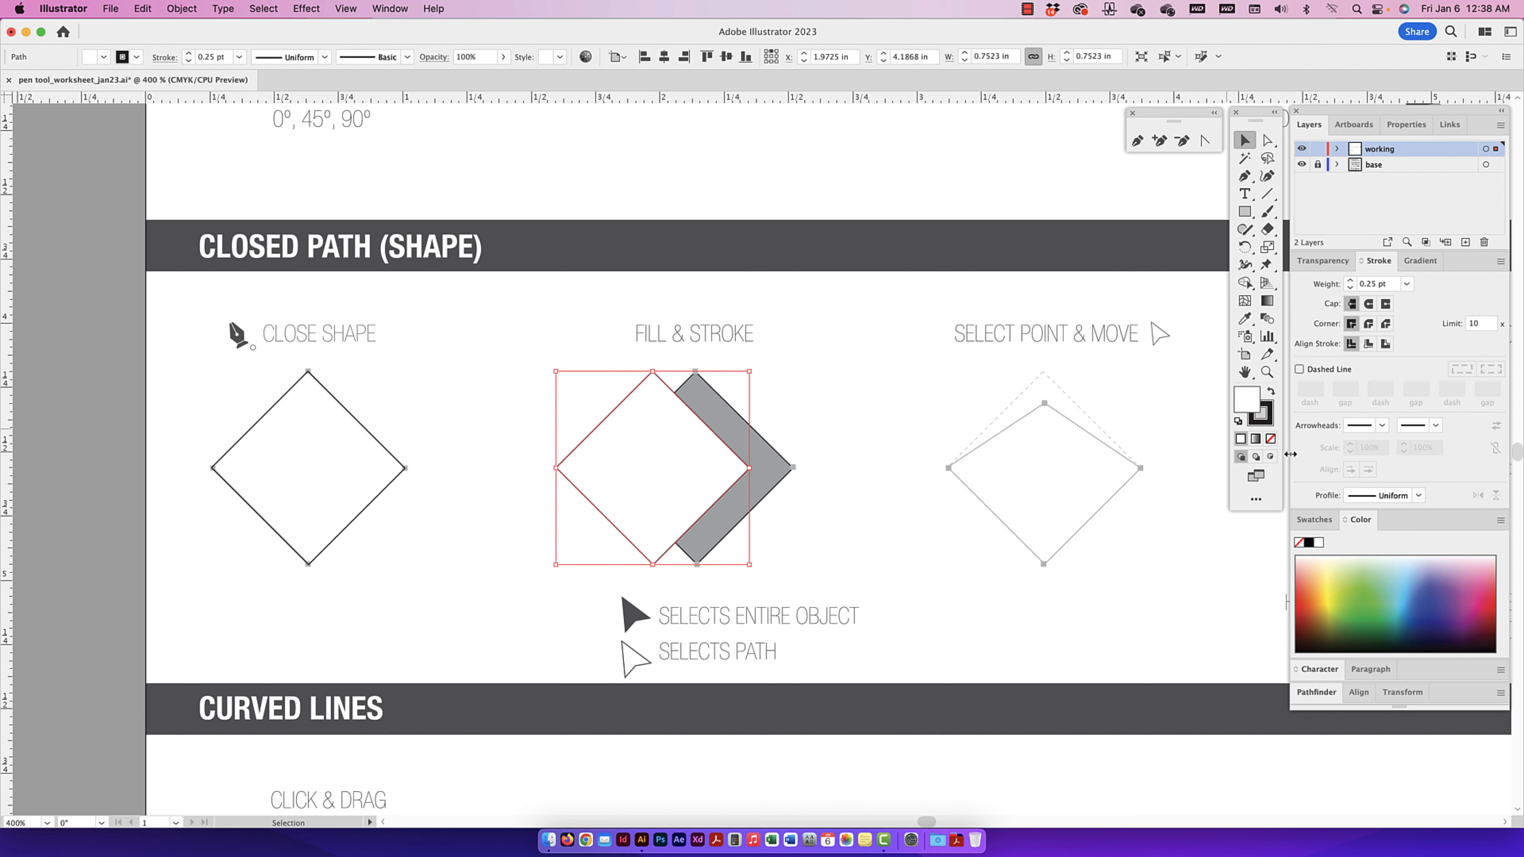
pyautogui.click(1267, 420)
pyautogui.click(797, 437)
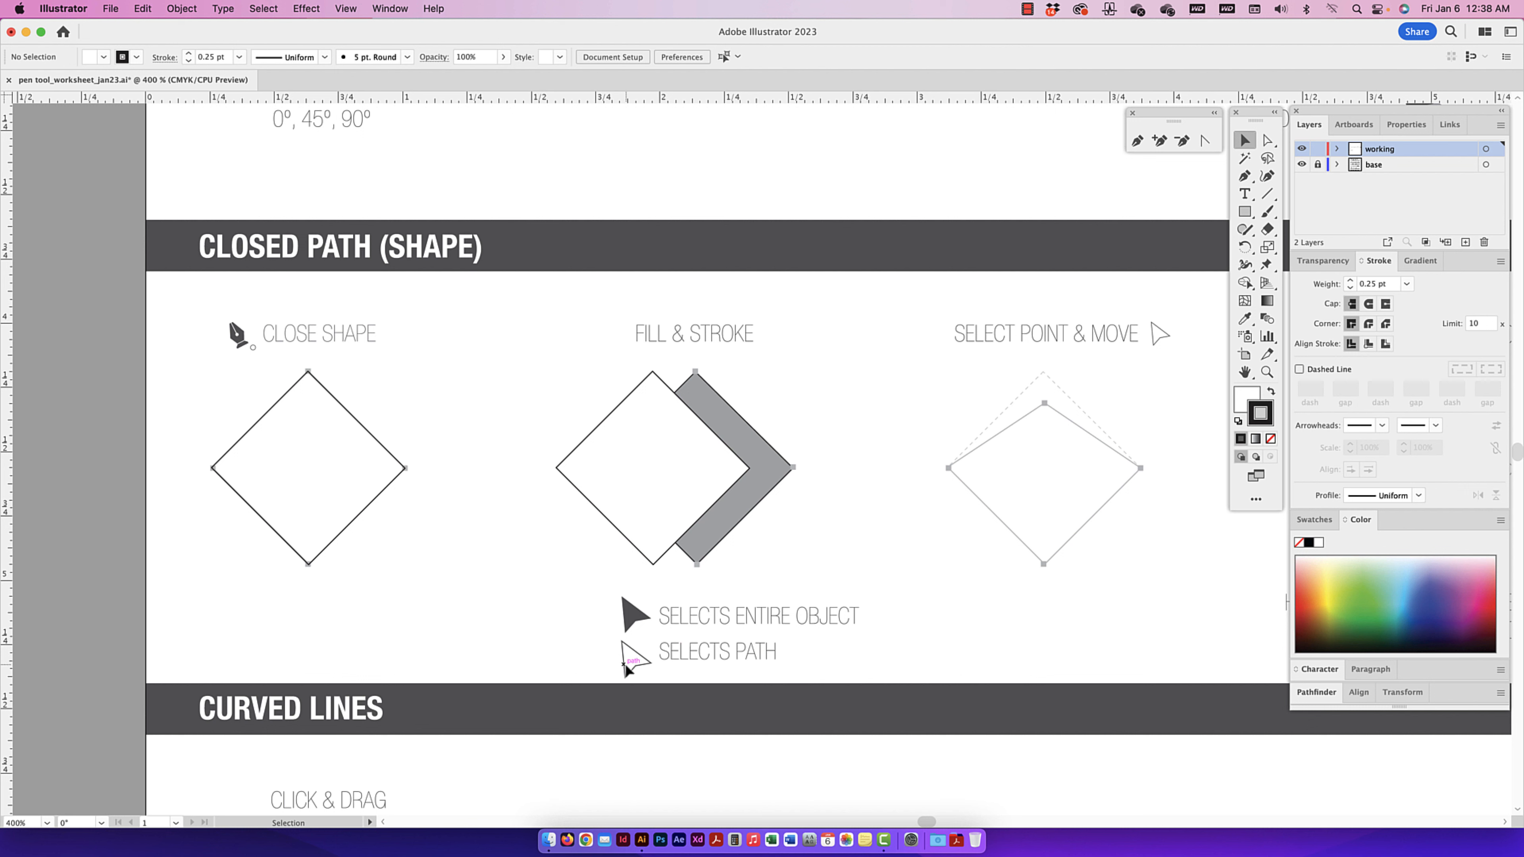
# - Select the entire white diamond by its fill and move it about 0.38 in left, away from the grey example
pyautogui.click(691, 447)
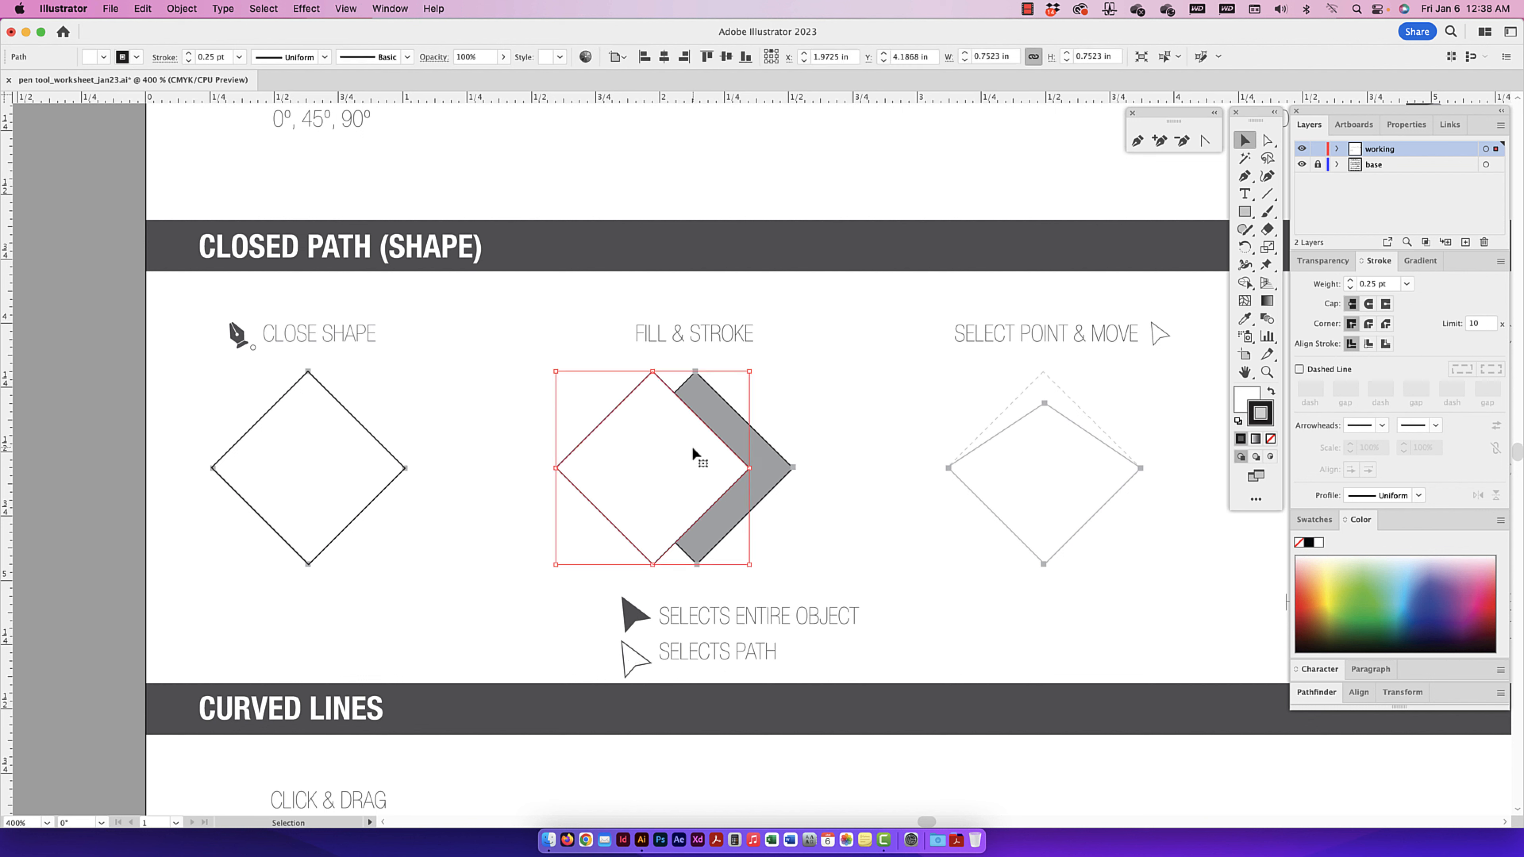
pyautogui.click(648, 583)
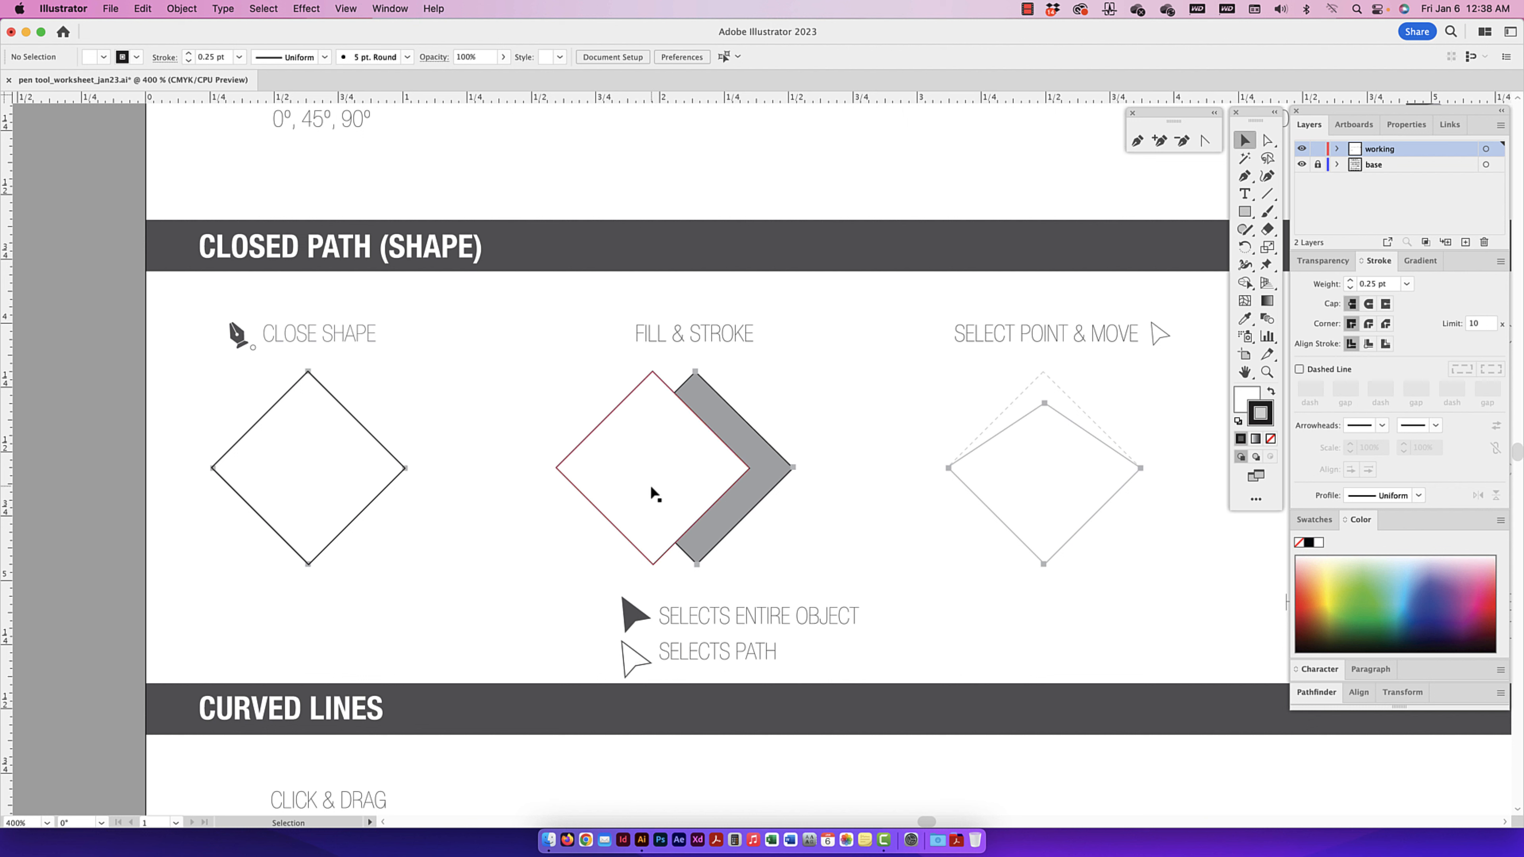
pyautogui.click(679, 442)
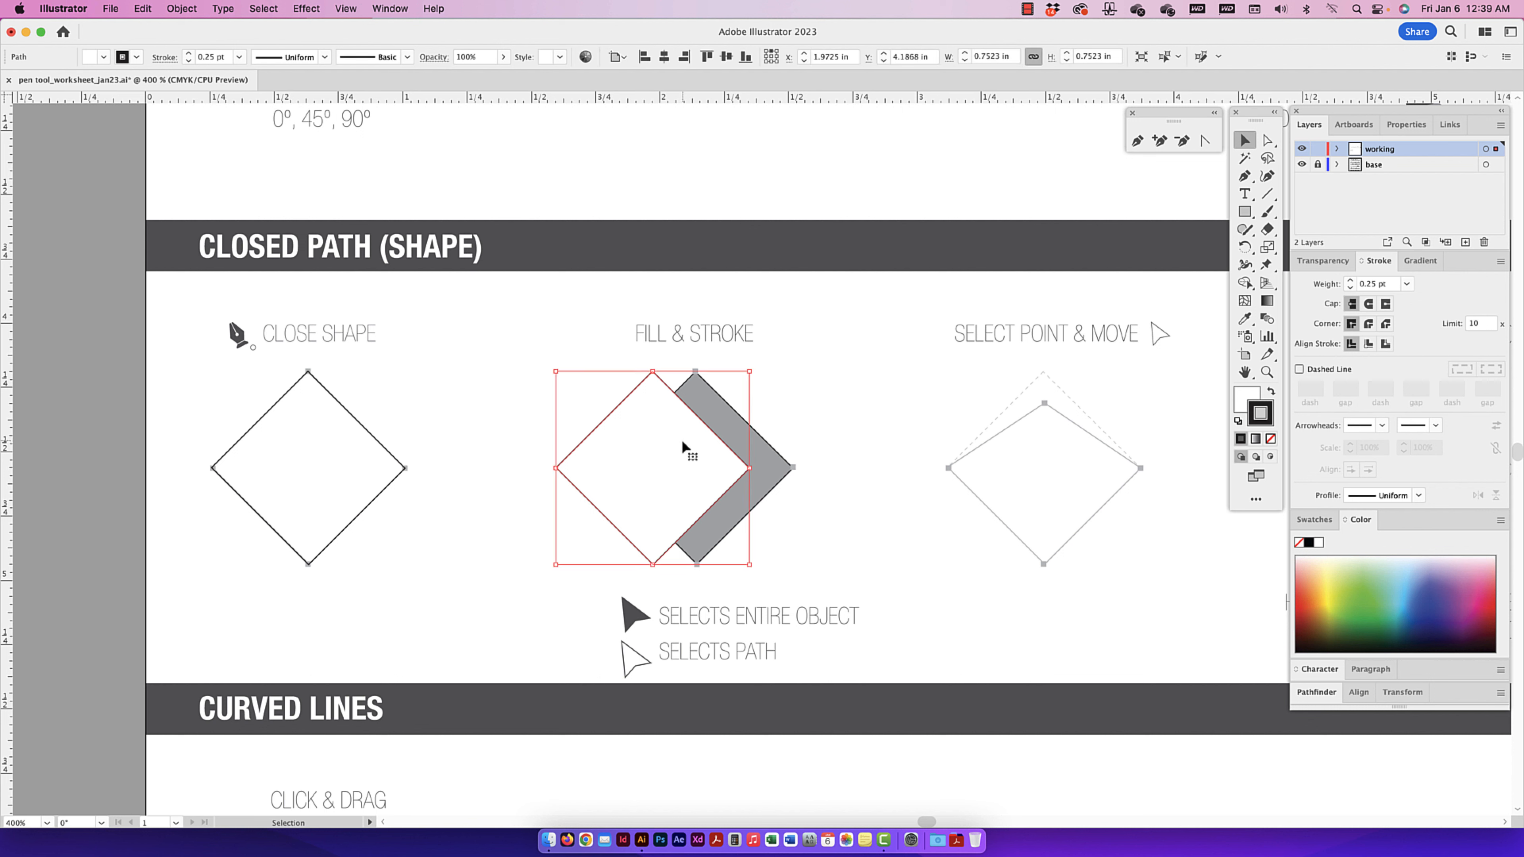
pyautogui.moveTo(681, 439); pyautogui.dragTo(573, 414)
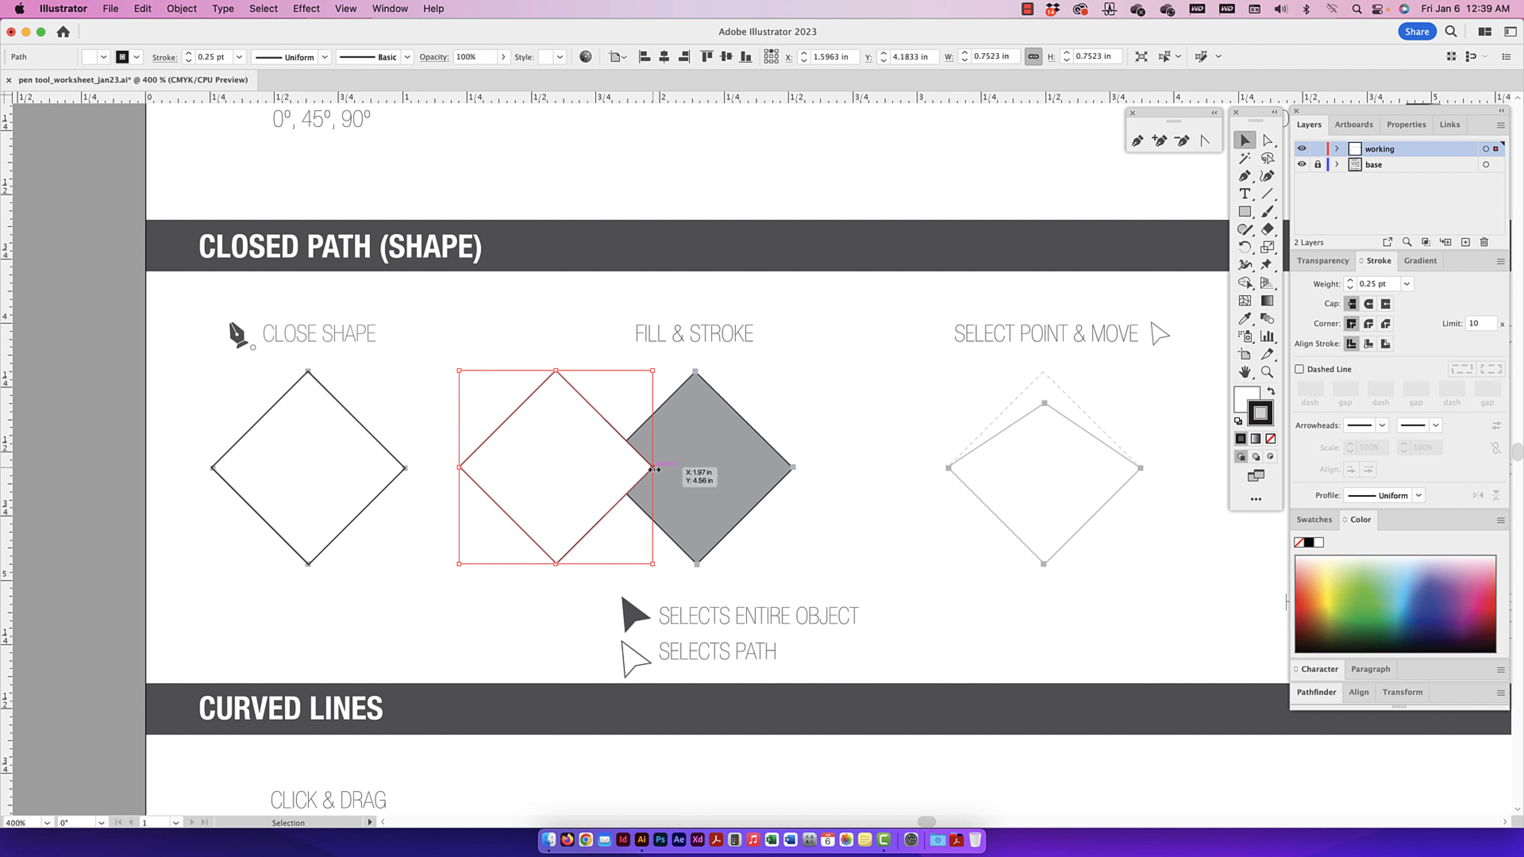
# - Scale the white diamond proportionally from its bounding-box corner to about 0.89 in wide and high
pyautogui.moveTo(653, 469); pyautogui.dragTo(597, 463)
pyautogui.press('cmd+z')
pyautogui.moveTo(653, 371); pyautogui.dragTo(679, 346)
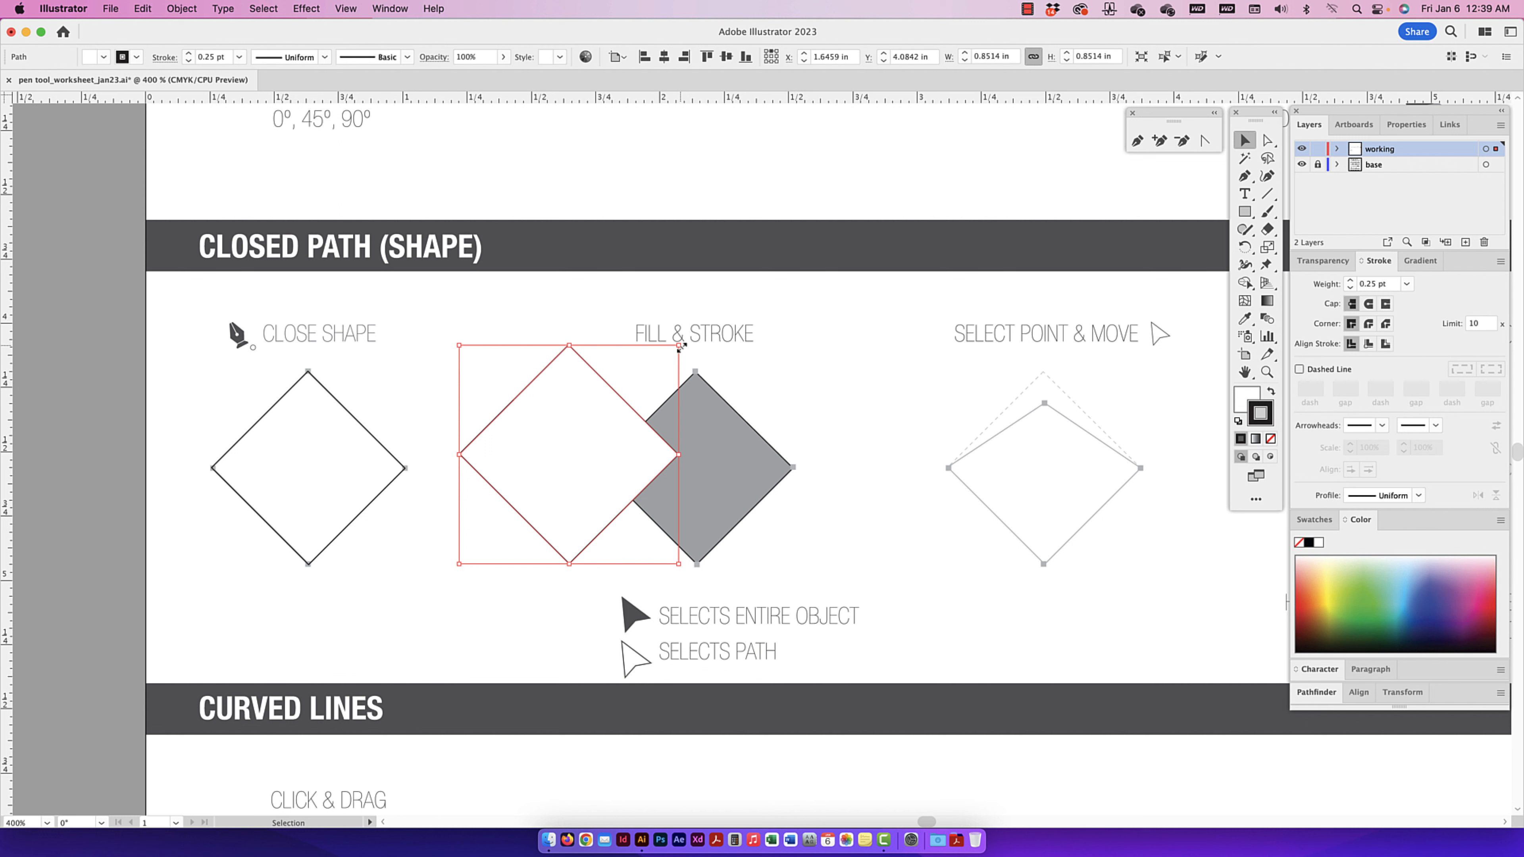
pyautogui.moveTo(680, 345); pyautogui.dragTo(758, 291)
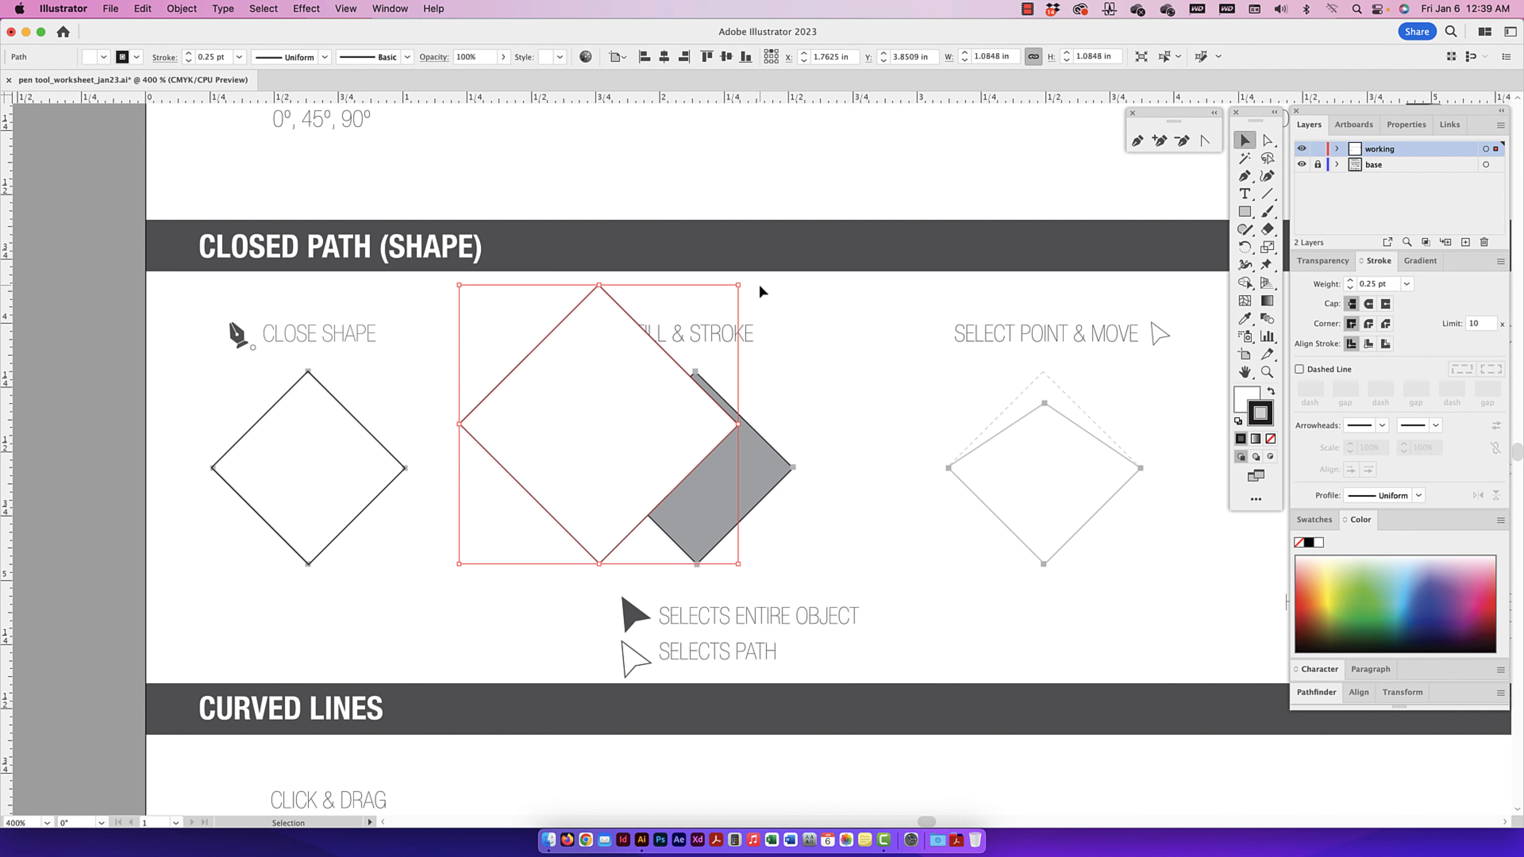
pyautogui.moveTo(739, 286); pyautogui.dragTo(690, 329)
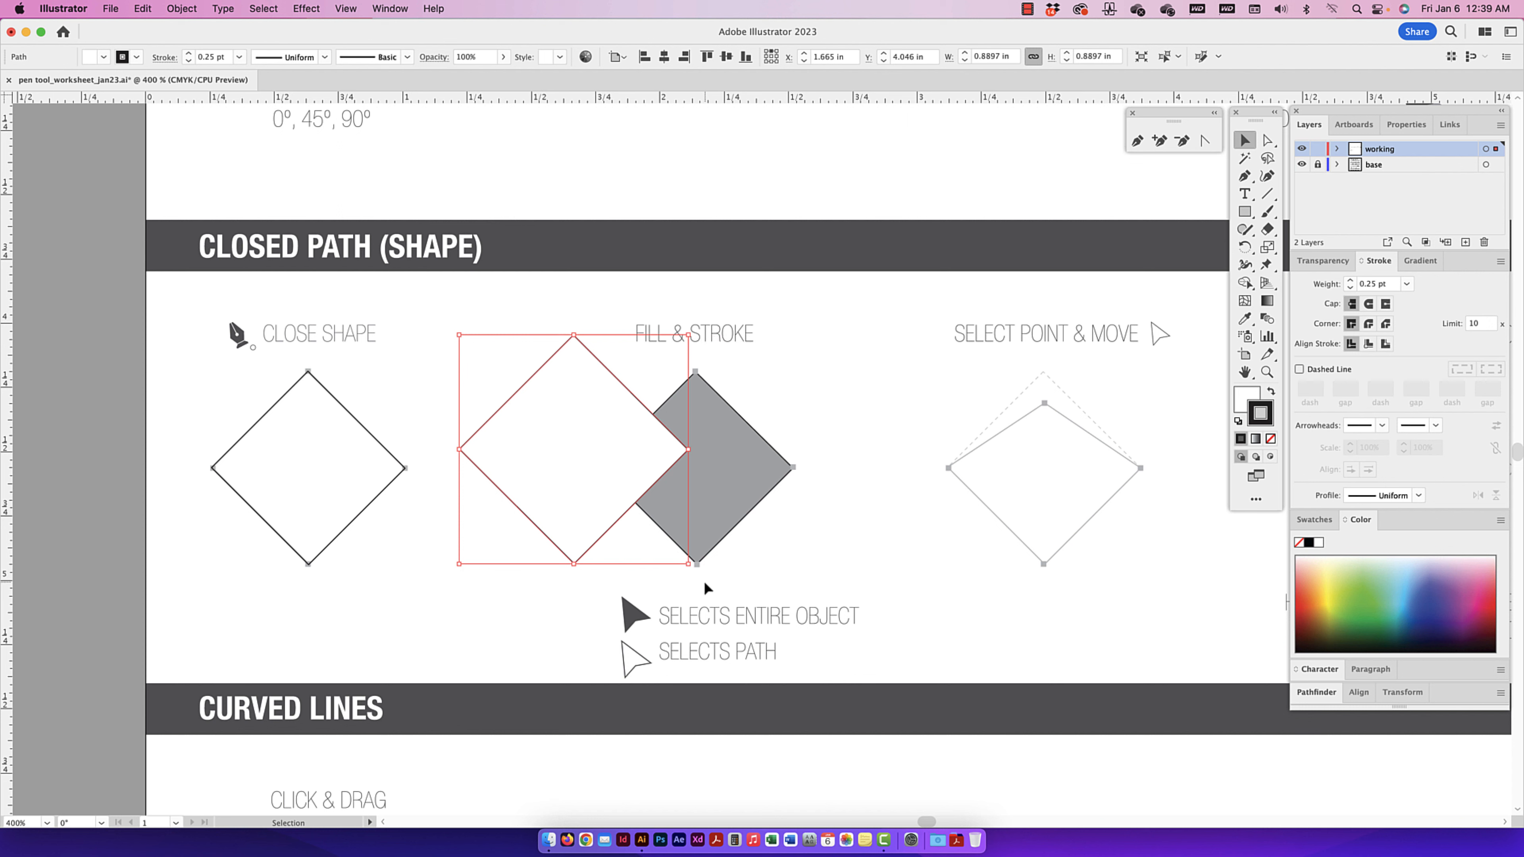
# - Rotate the enlarged white diamond by its bounding box to an angle of about 69°
pyautogui.moveTo(693, 573); pyautogui.dragTo(720, 325)
pyautogui.moveTo(761, 395)
pyautogui.mouseDown()
pyautogui.moveTo(798, 401)
pyautogui.moveTo(761, 397)
pyautogui.moveTo(750, 451)
pyautogui.moveTo(690, 539)
pyautogui.moveTo(698, 564)
pyautogui.moveTo(767, 359)
pyautogui.moveTo(769, 373)
pyautogui.mouseUp()
pyautogui.scroll(3, 850, 367)
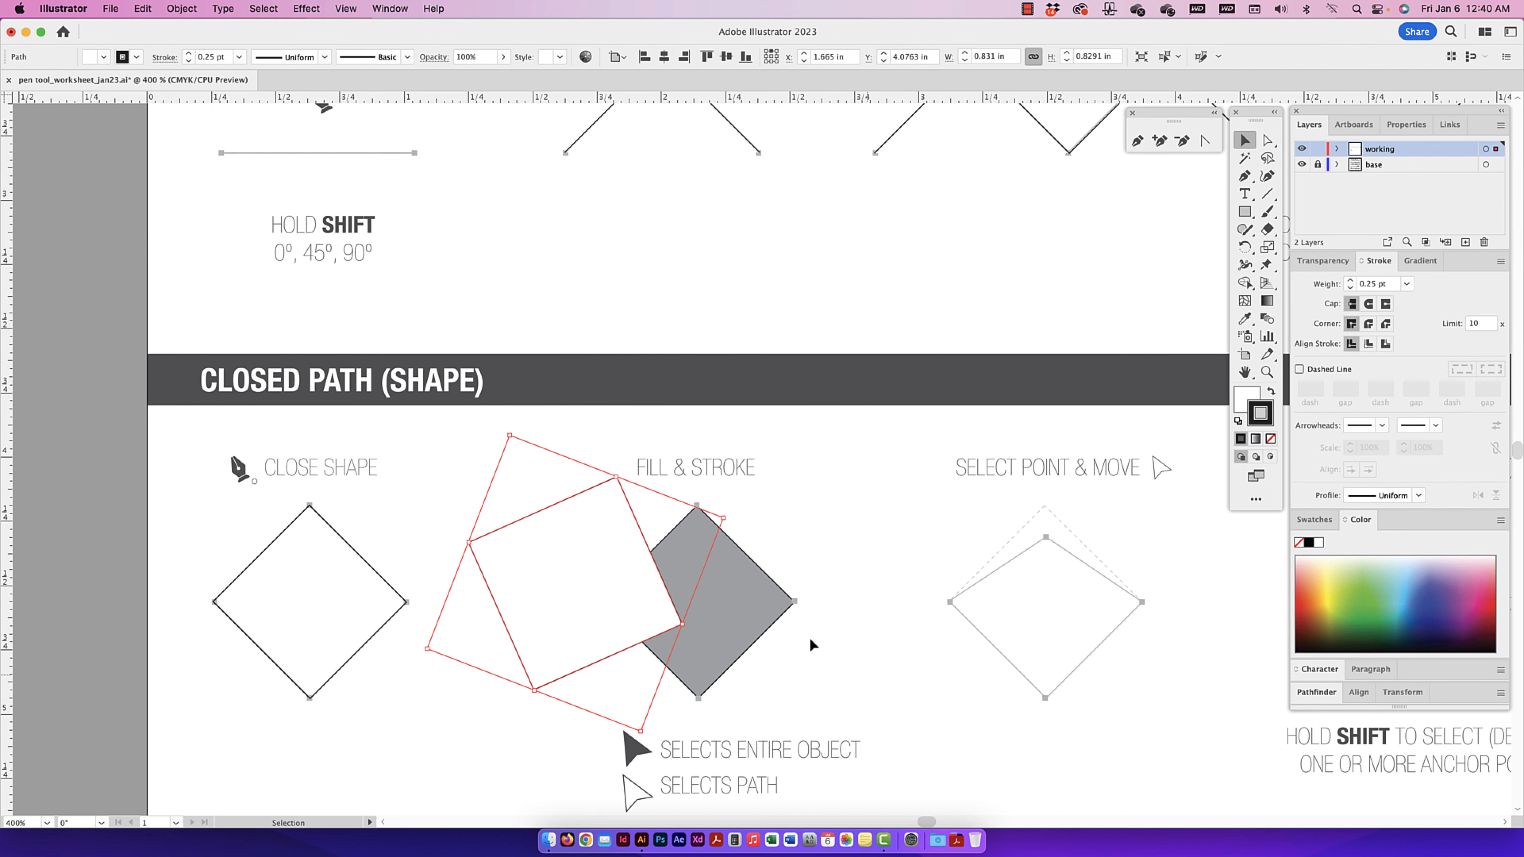
pyautogui.scroll(-3, 834, 510)
# - Show the Transform settings and set the rotated diamond's width to 0.875 in with proportions constrained
pyautogui.click(1410, 693)
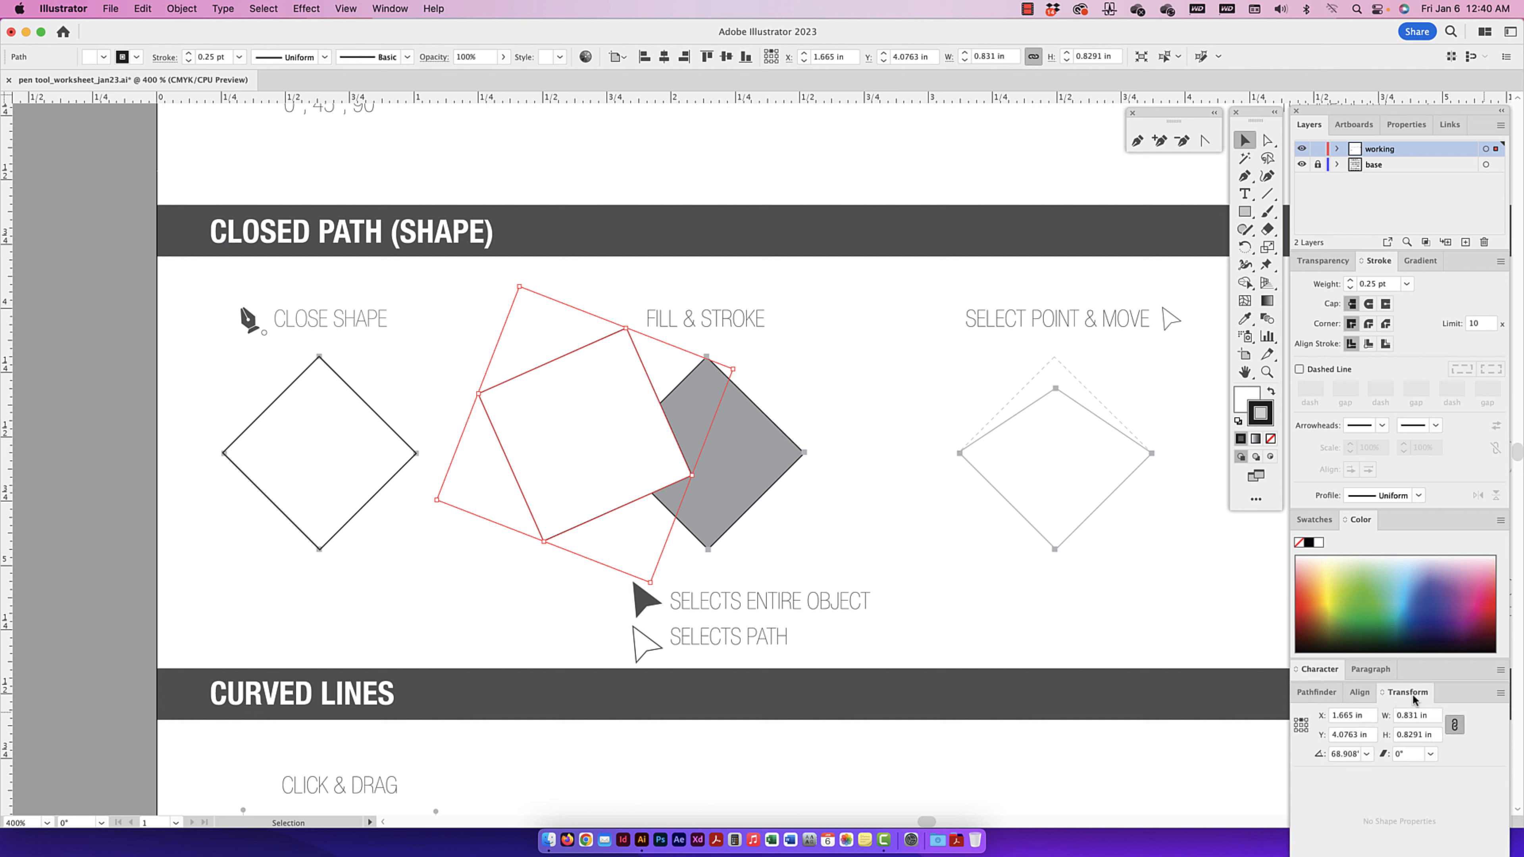
pyautogui.click(390, 9)
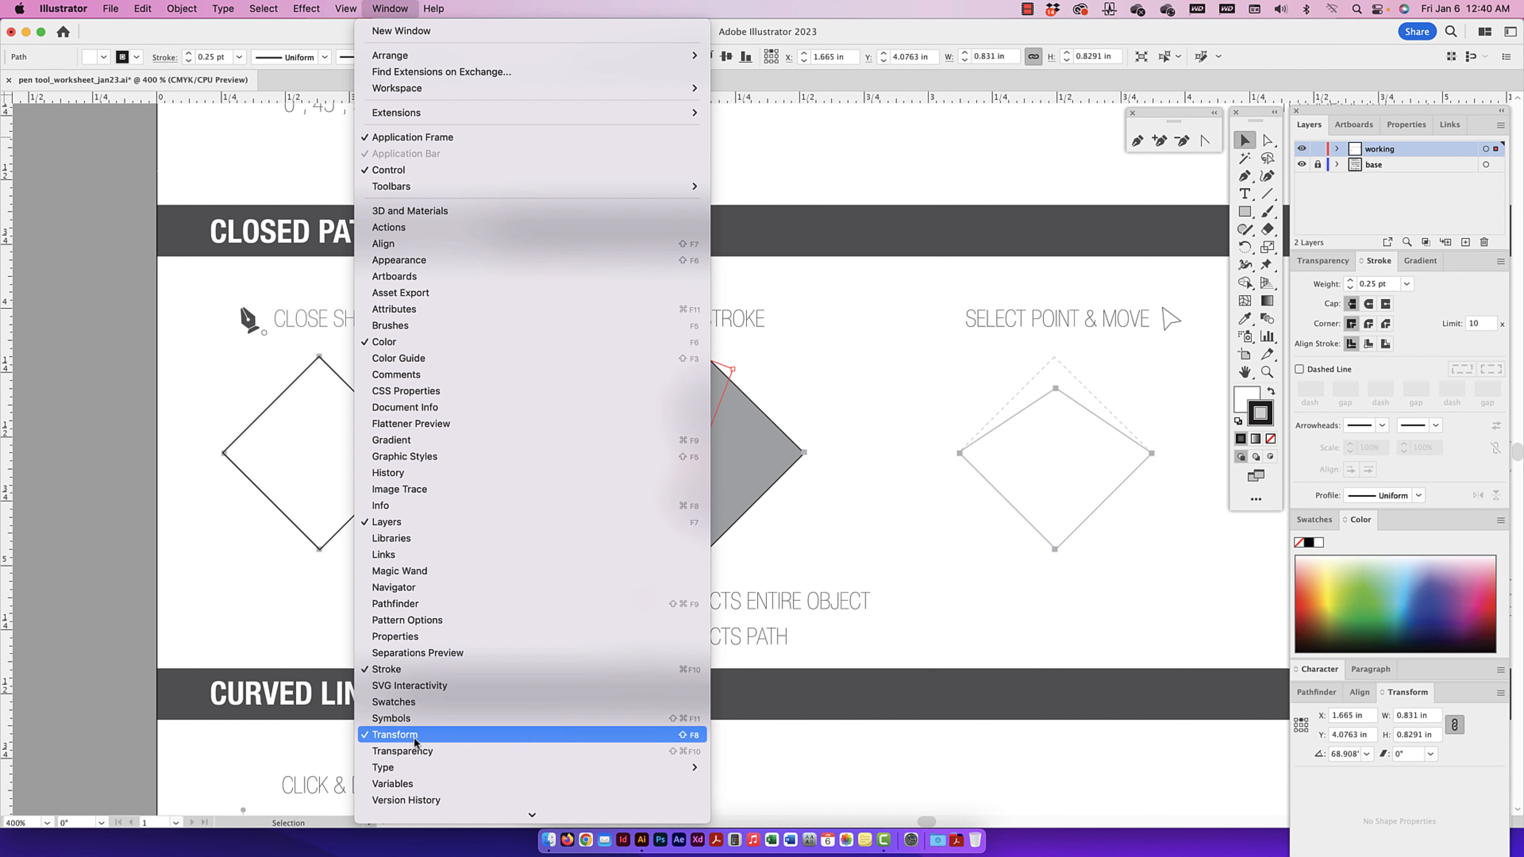
pyautogui.click(1059, 695)
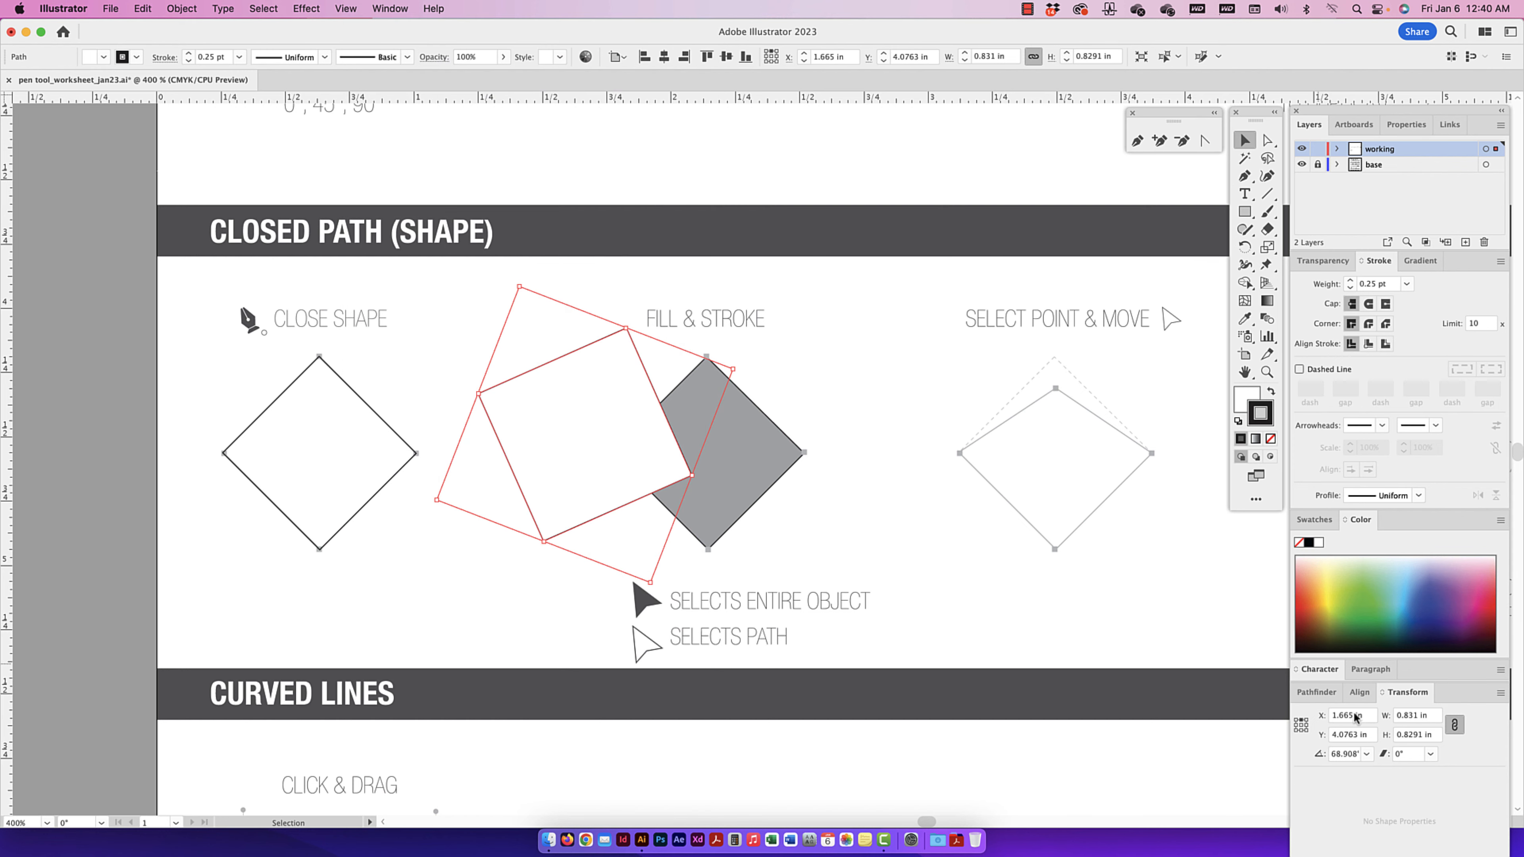
pyautogui.write('.875')
pyautogui.press('Return')
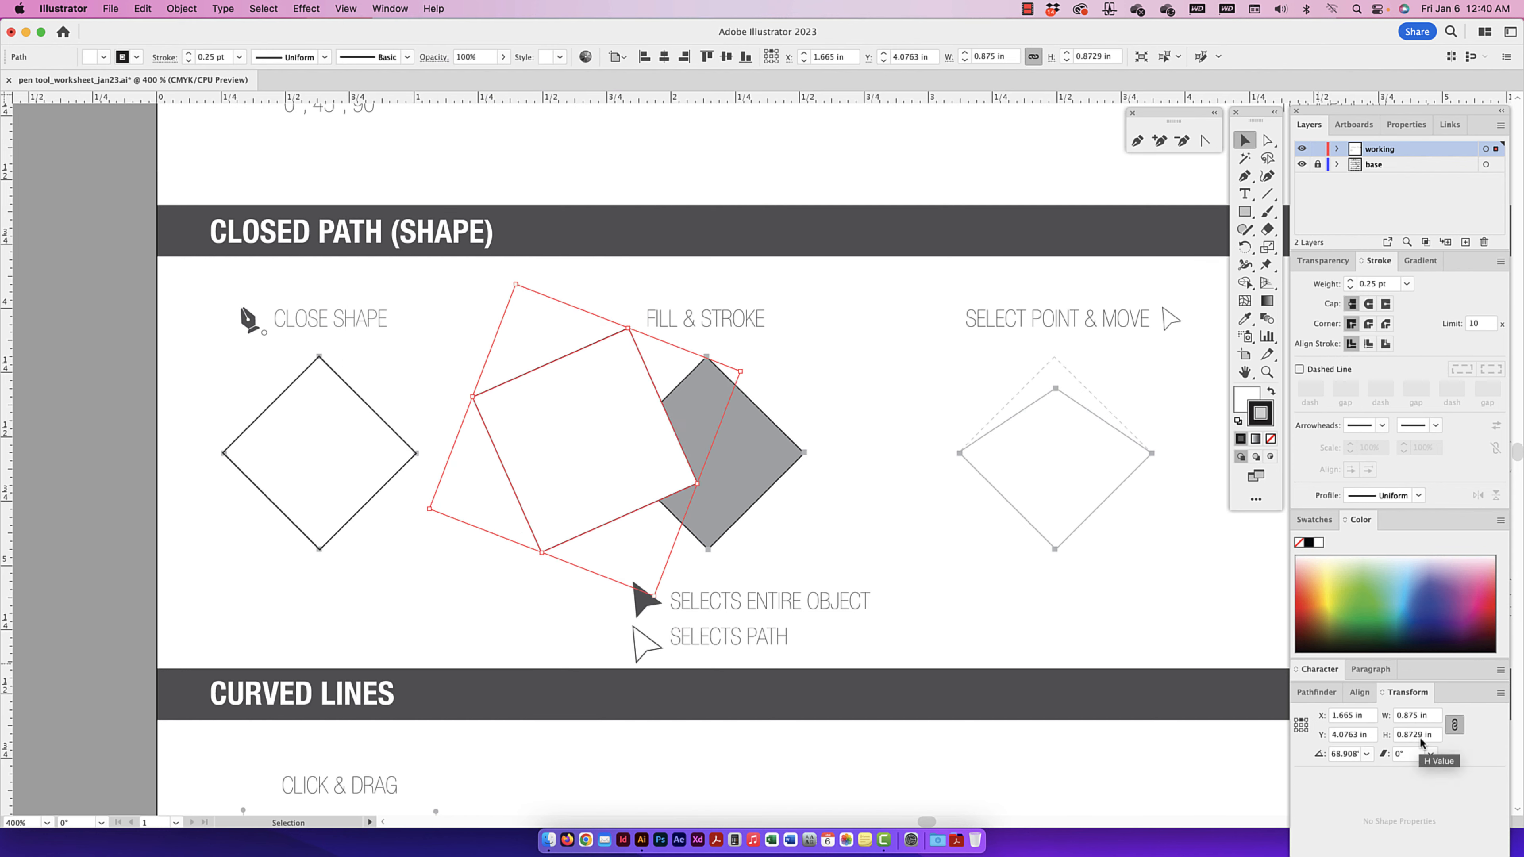
# - Shear the rotated diamond by 10°
pyautogui.click(1359, 754)
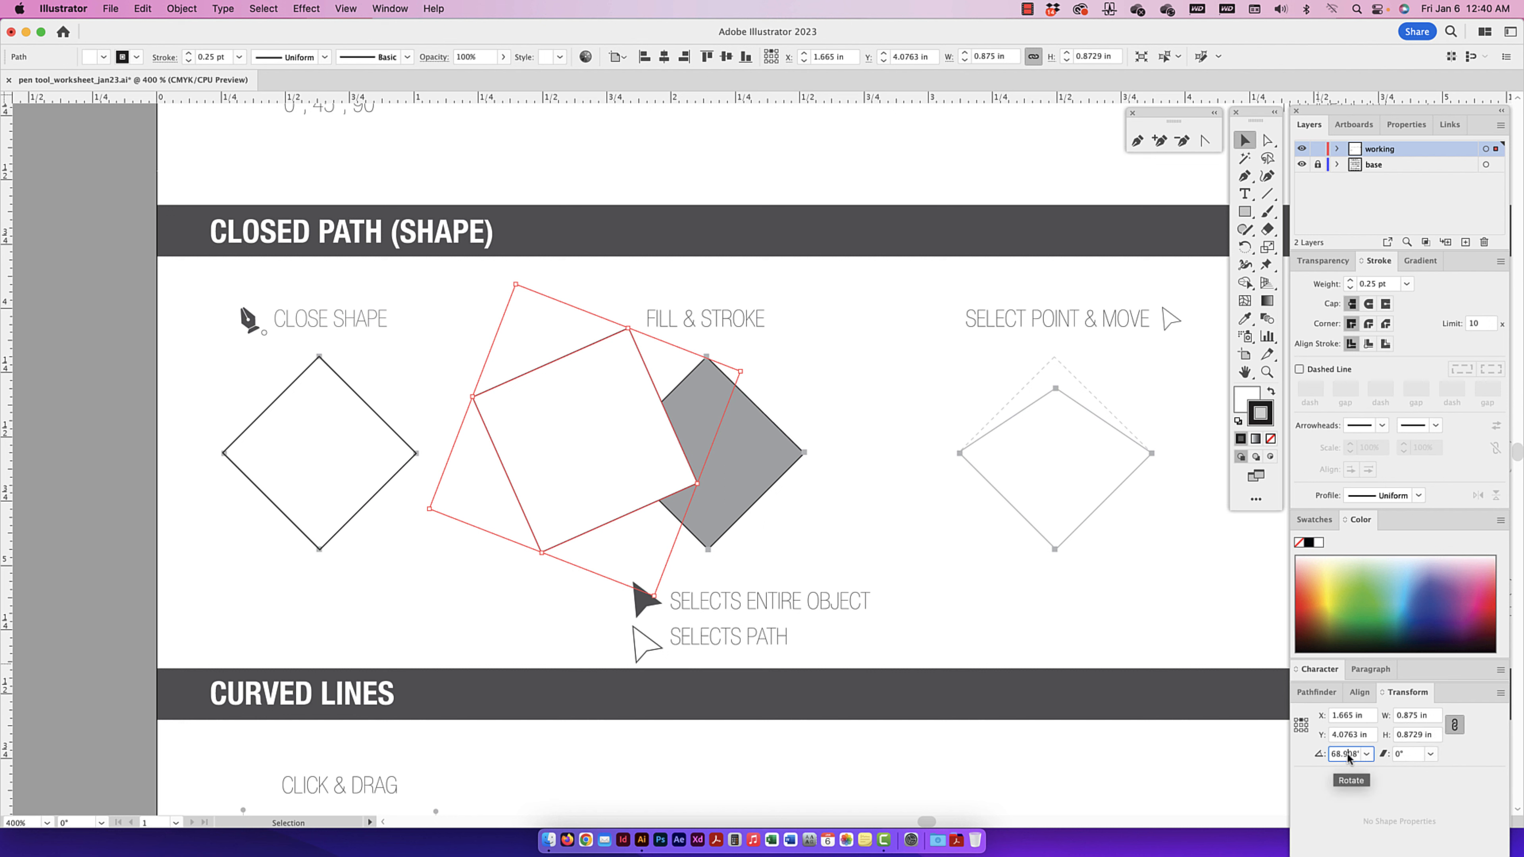
pyautogui.hotkey('shift', 'Up')
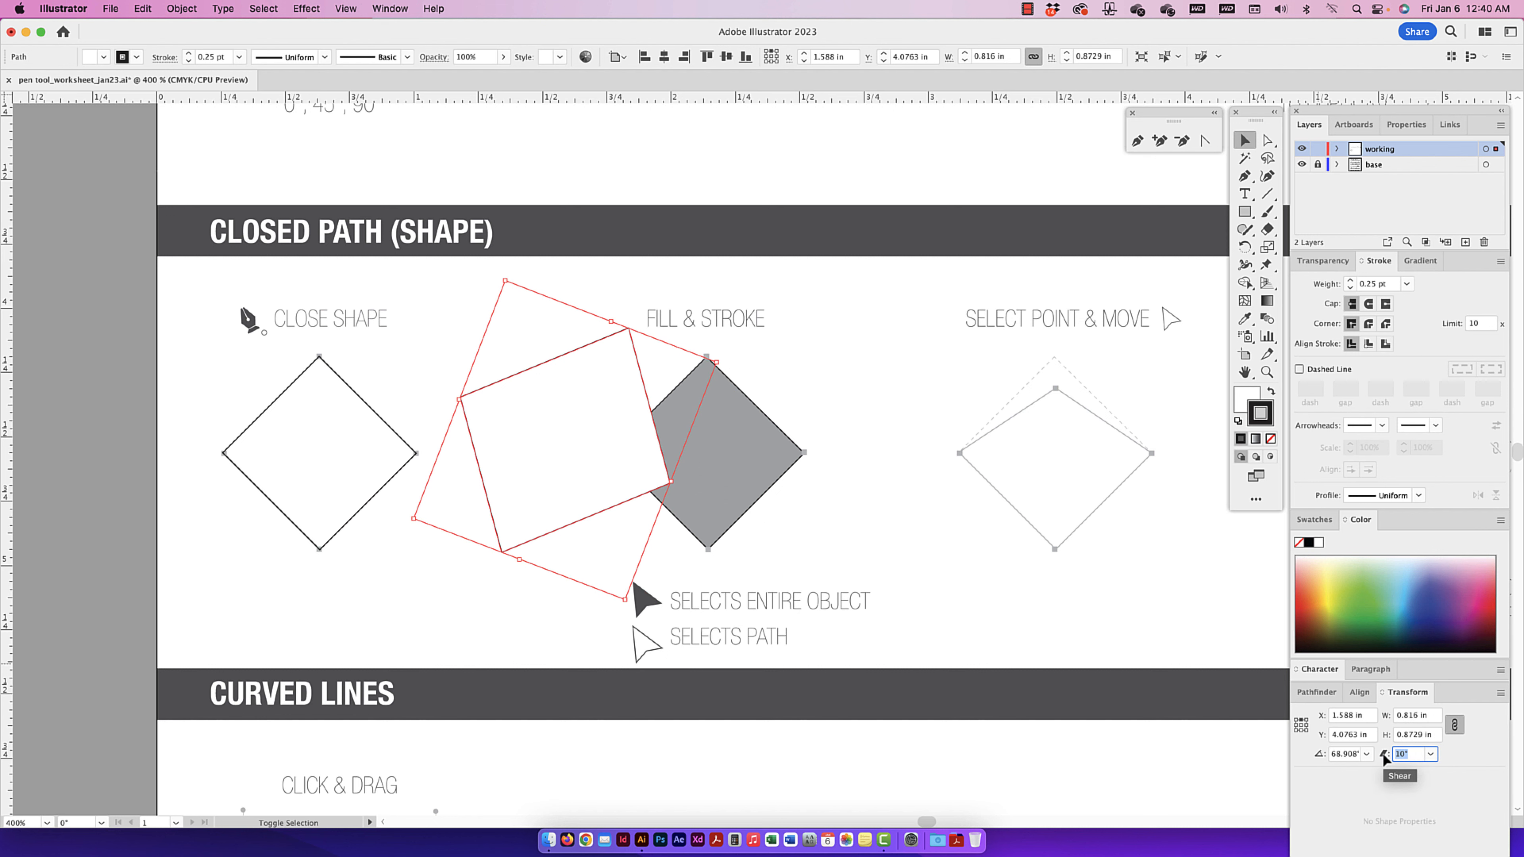
# - Try shearing the tilted white square to -10°, and undo the shear
pyautogui.hotkey('shift', 'Up')
pyautogui.hotkey('shift', 'Down')
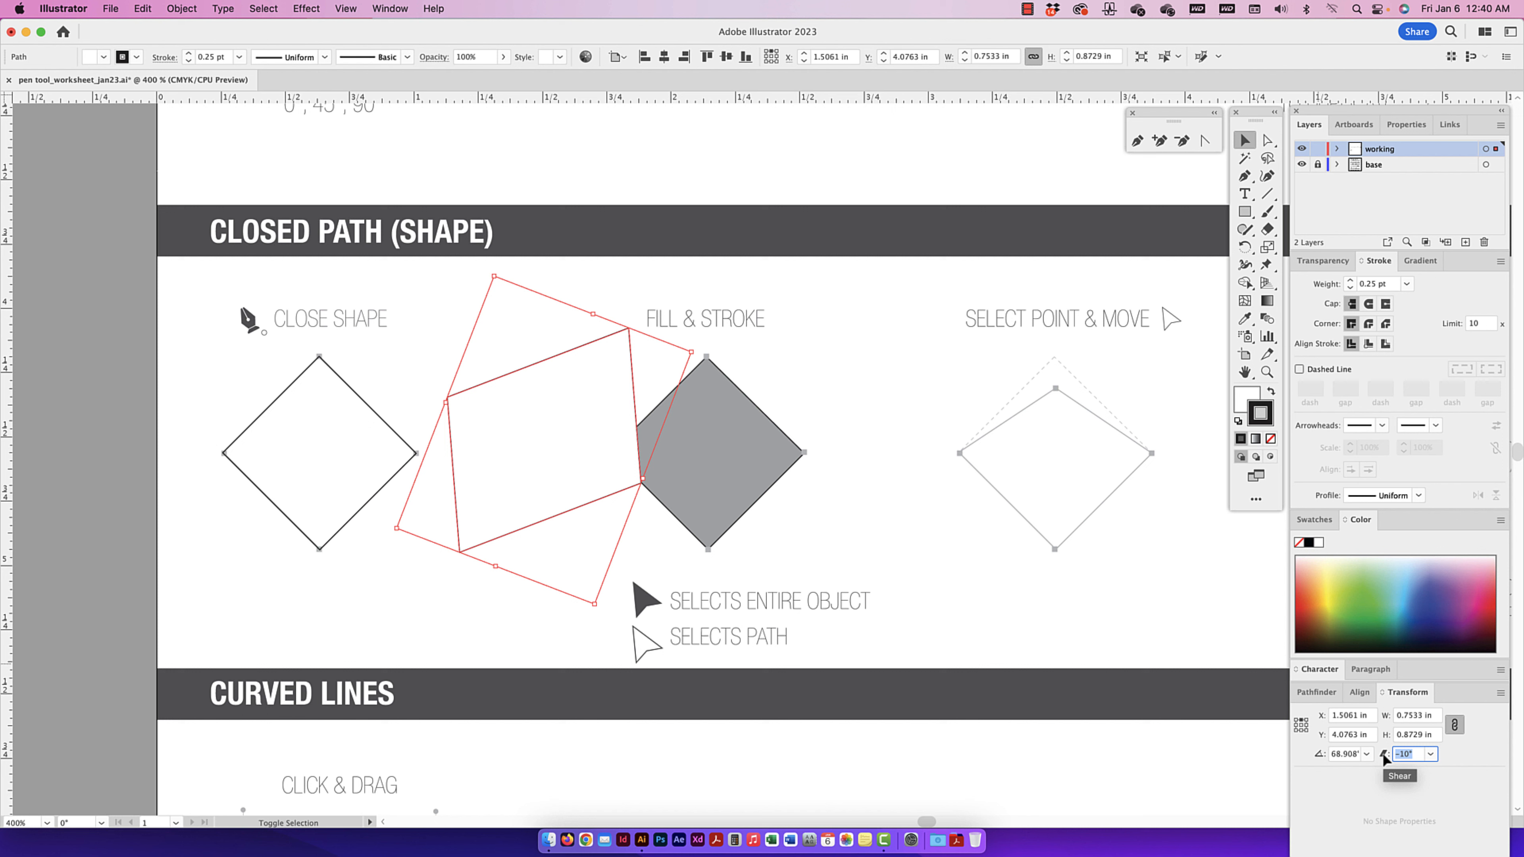
pyautogui.press('super+z')
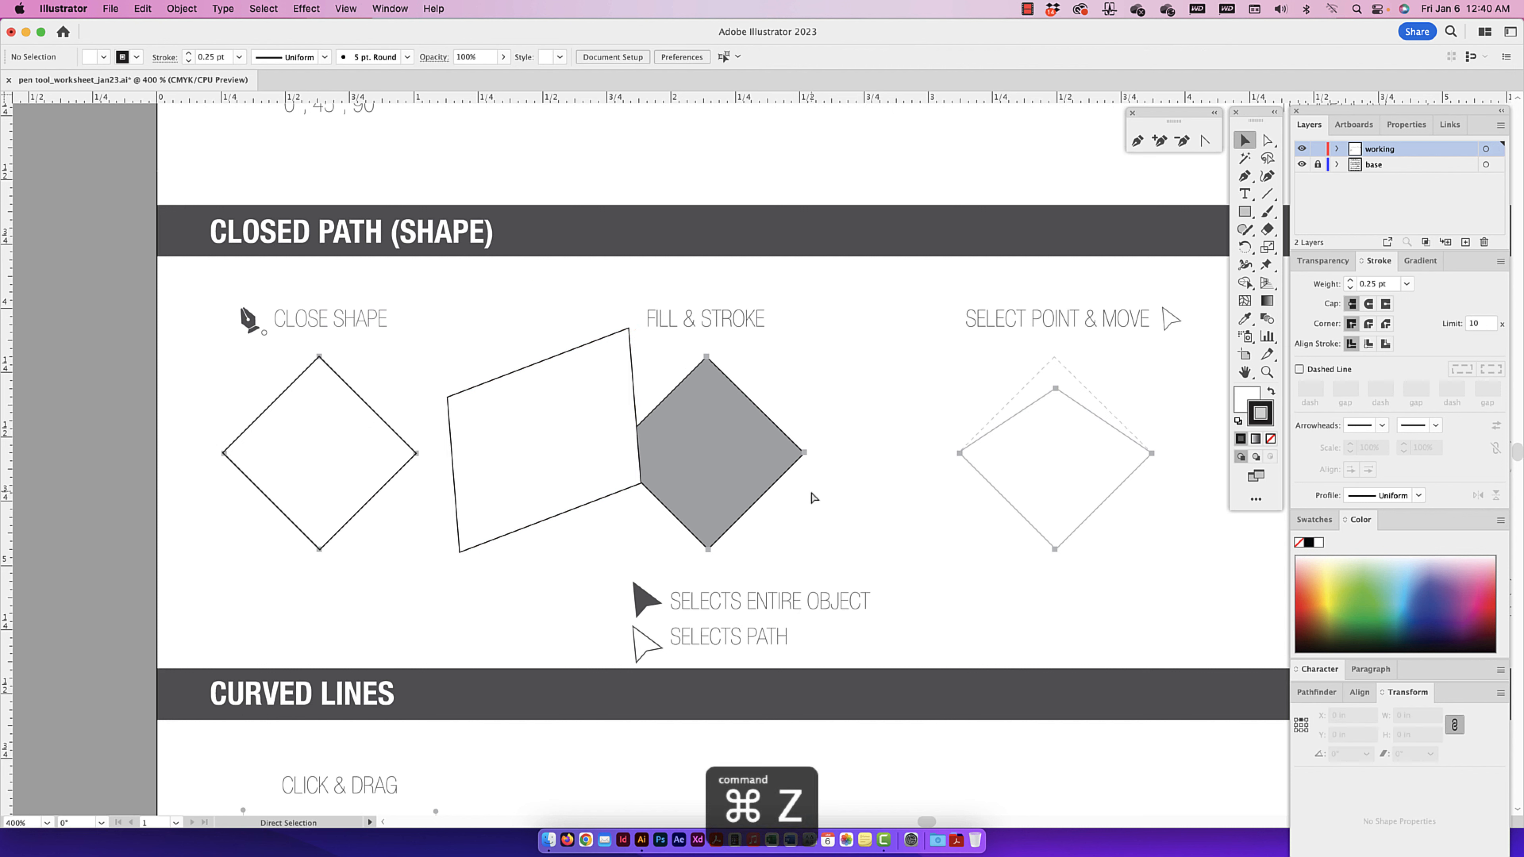
pyautogui.press('super+z')
pyautogui.press('super+z')
pyautogui.press('super+z')
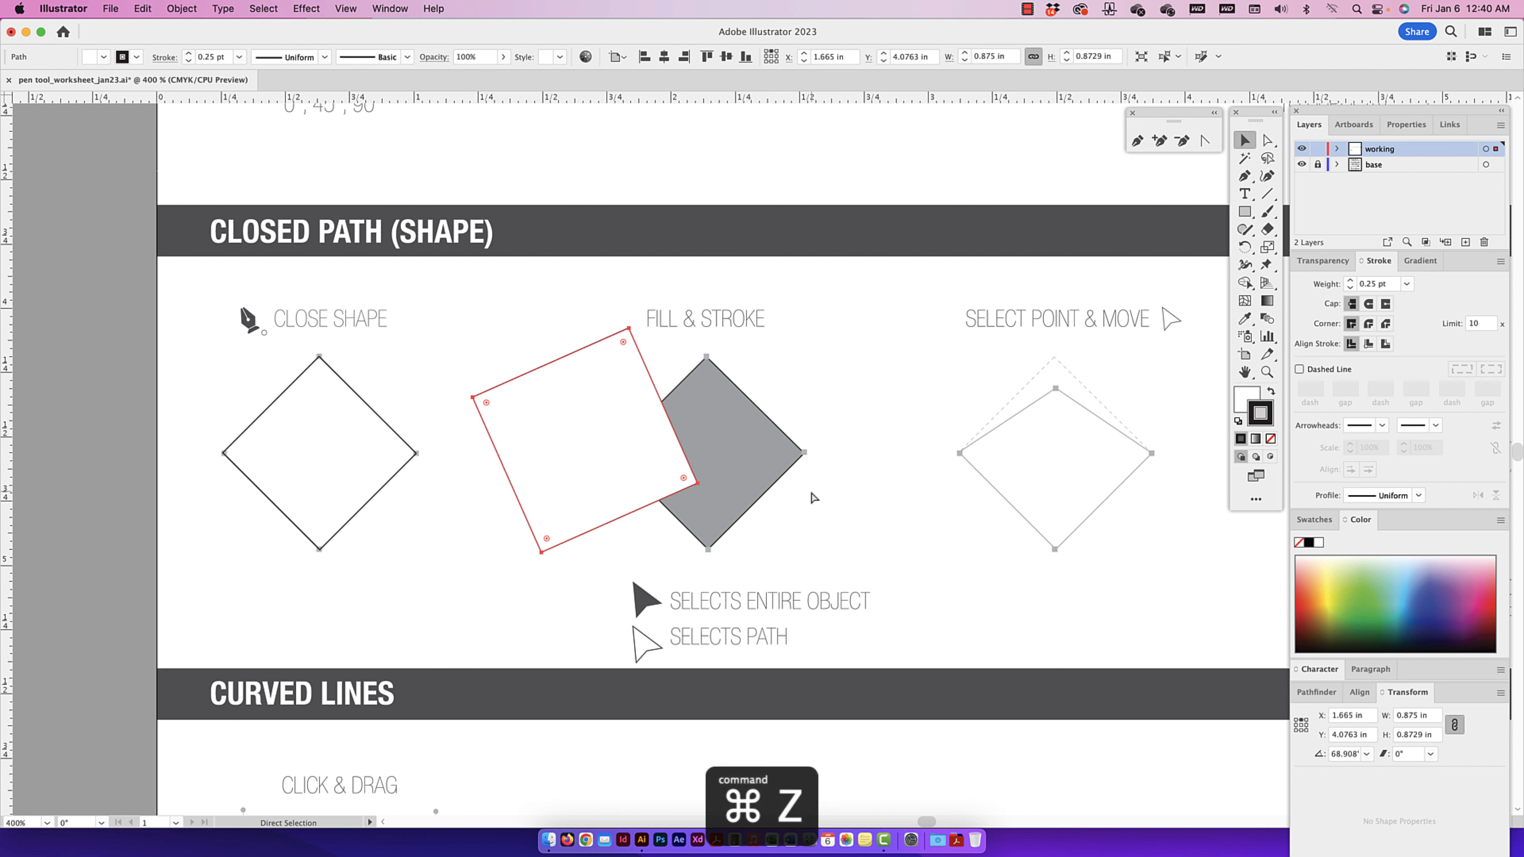
# - Undo the rotation and enlargement of the white diamond
pyautogui.press('super+z')
pyautogui.press('super+z')
pyautogui.press('super+z')
pyautogui.press('super+z')
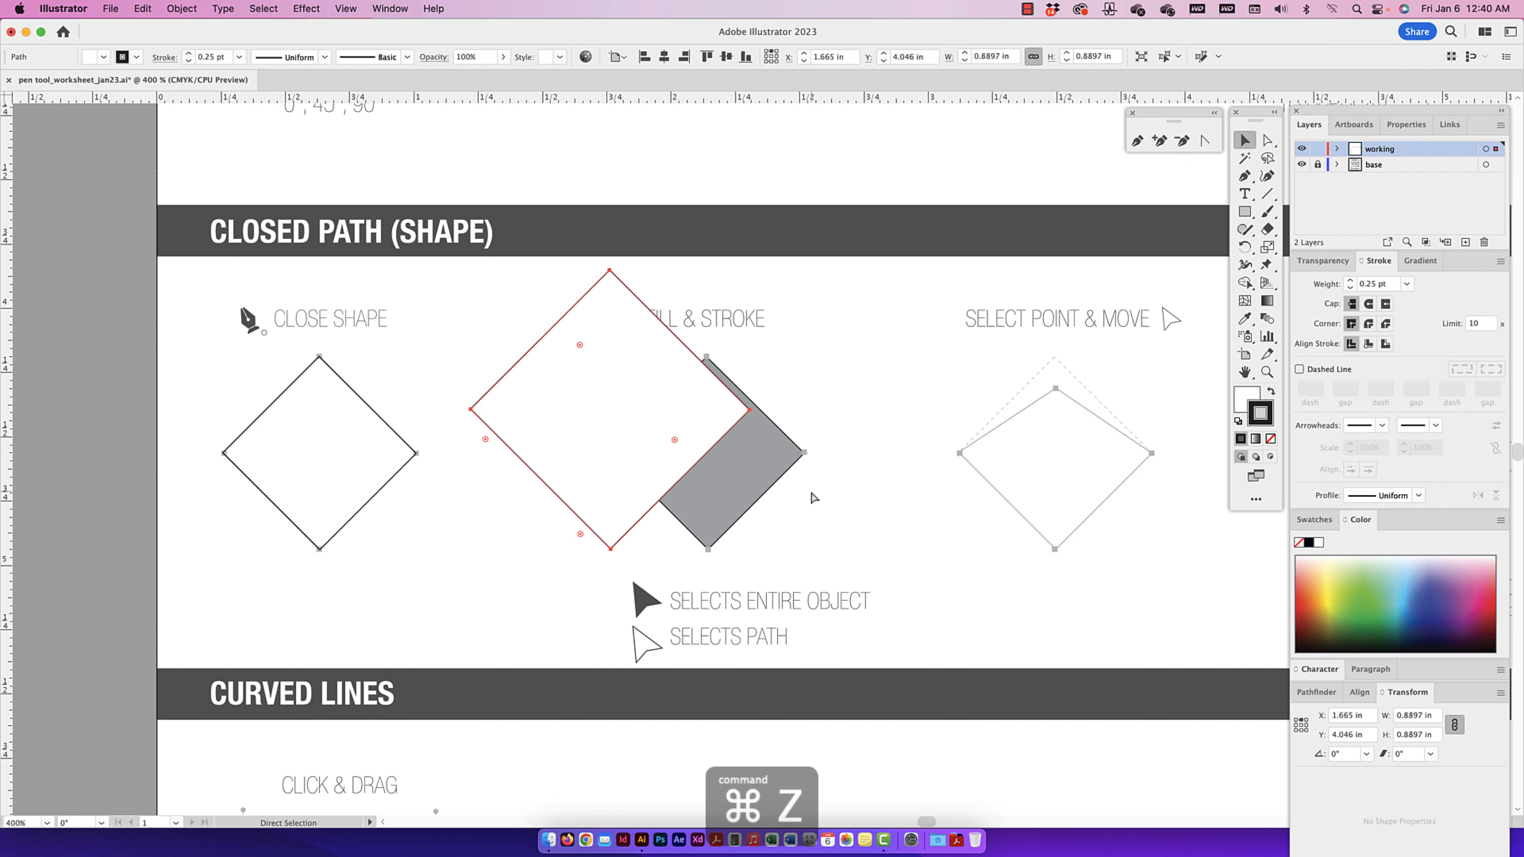
pyautogui.press('super+z')
pyautogui.press('super+z')
pyautogui.press('super+z')
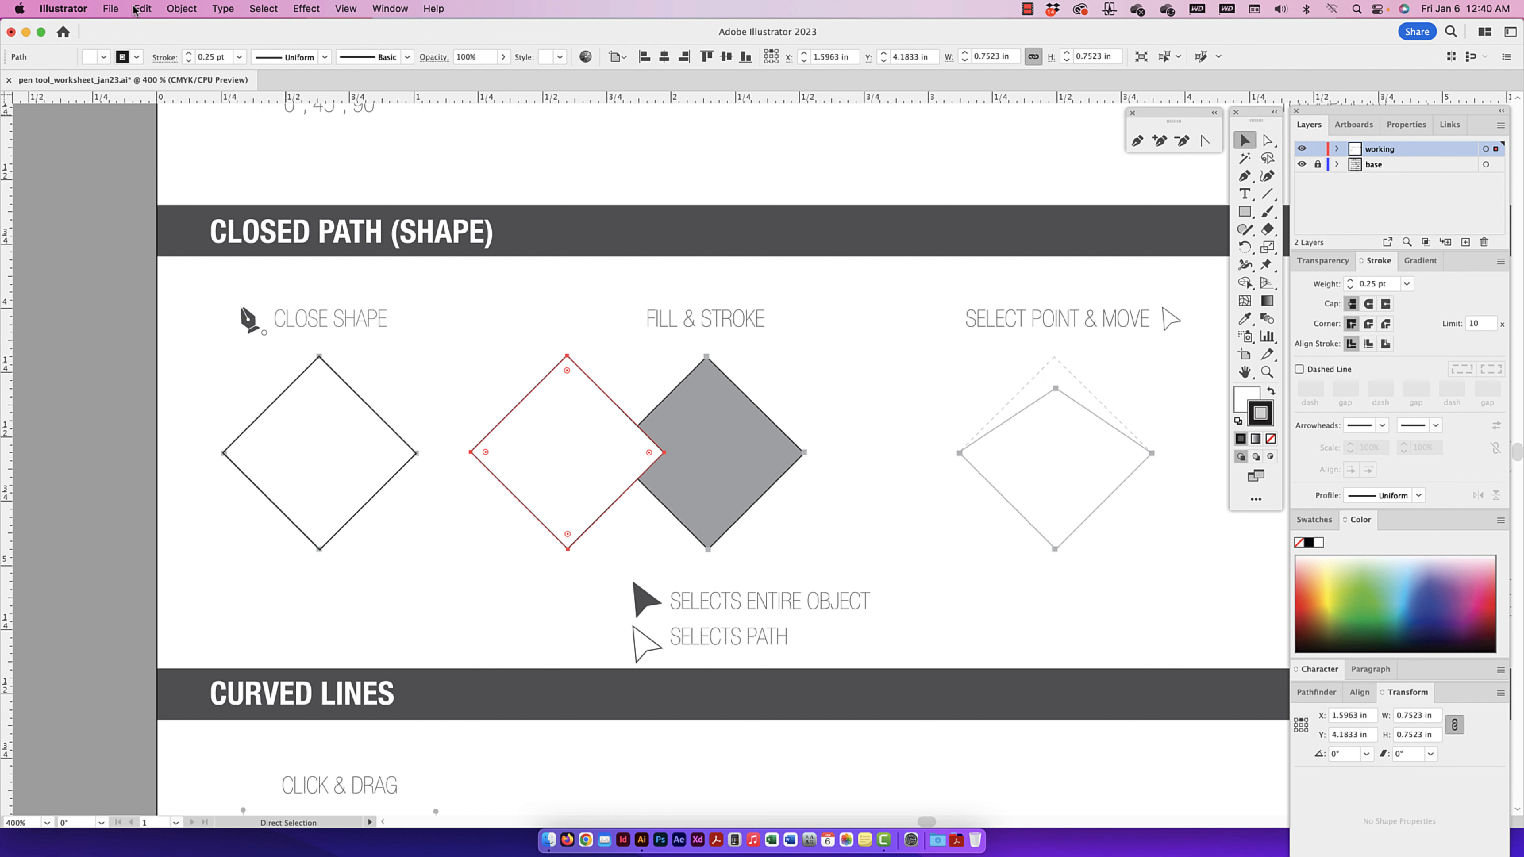
# - Undo back to the blue-filled diamond, and redo the change to a white fill
pyautogui.click(136, 9)
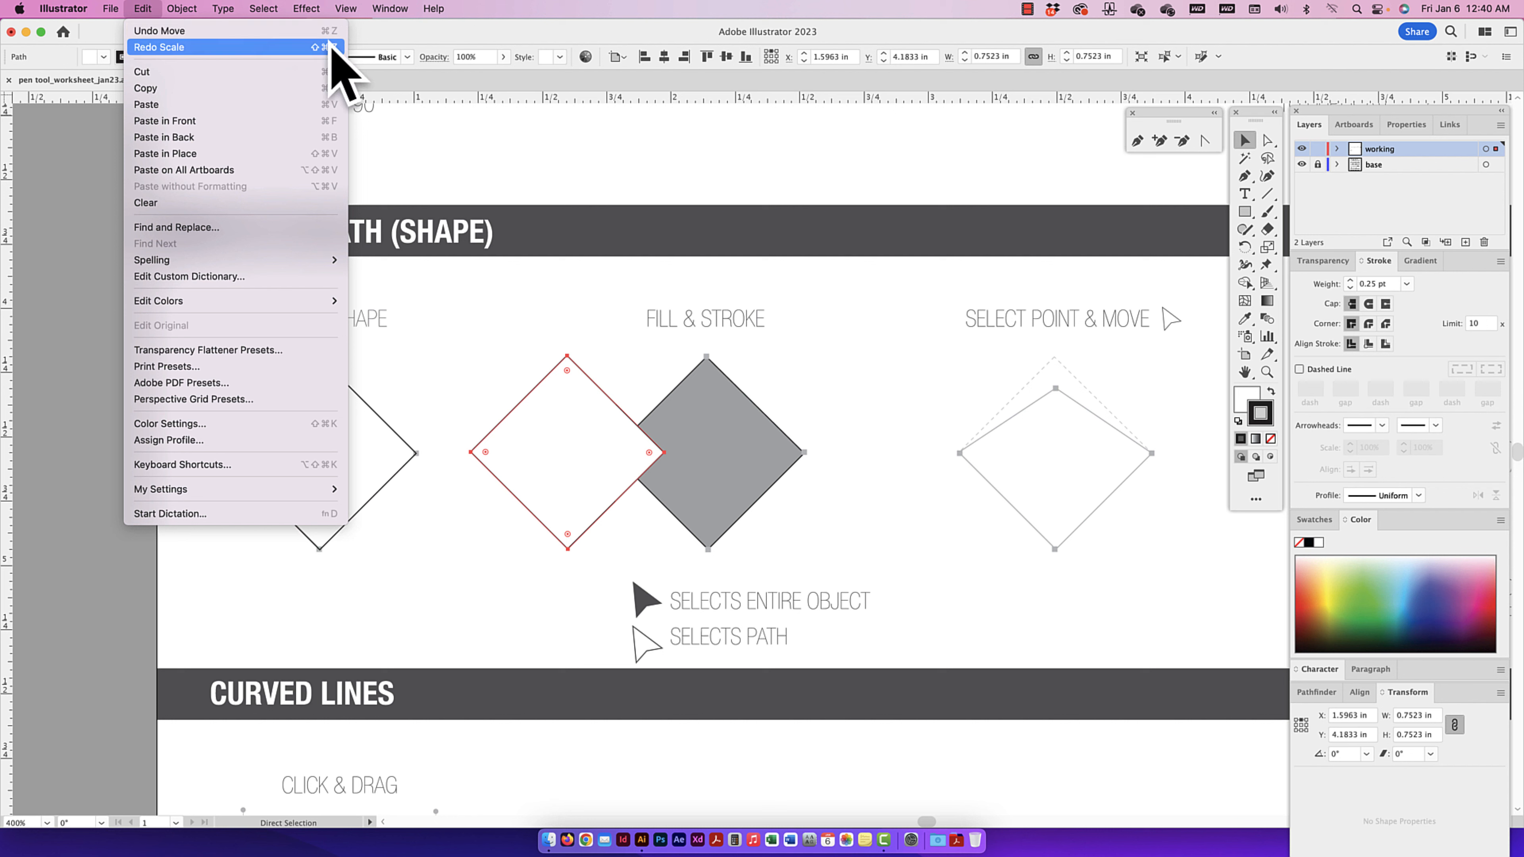
pyautogui.press('super+z')
pyautogui.press('super+z')
pyautogui.press('super+z')
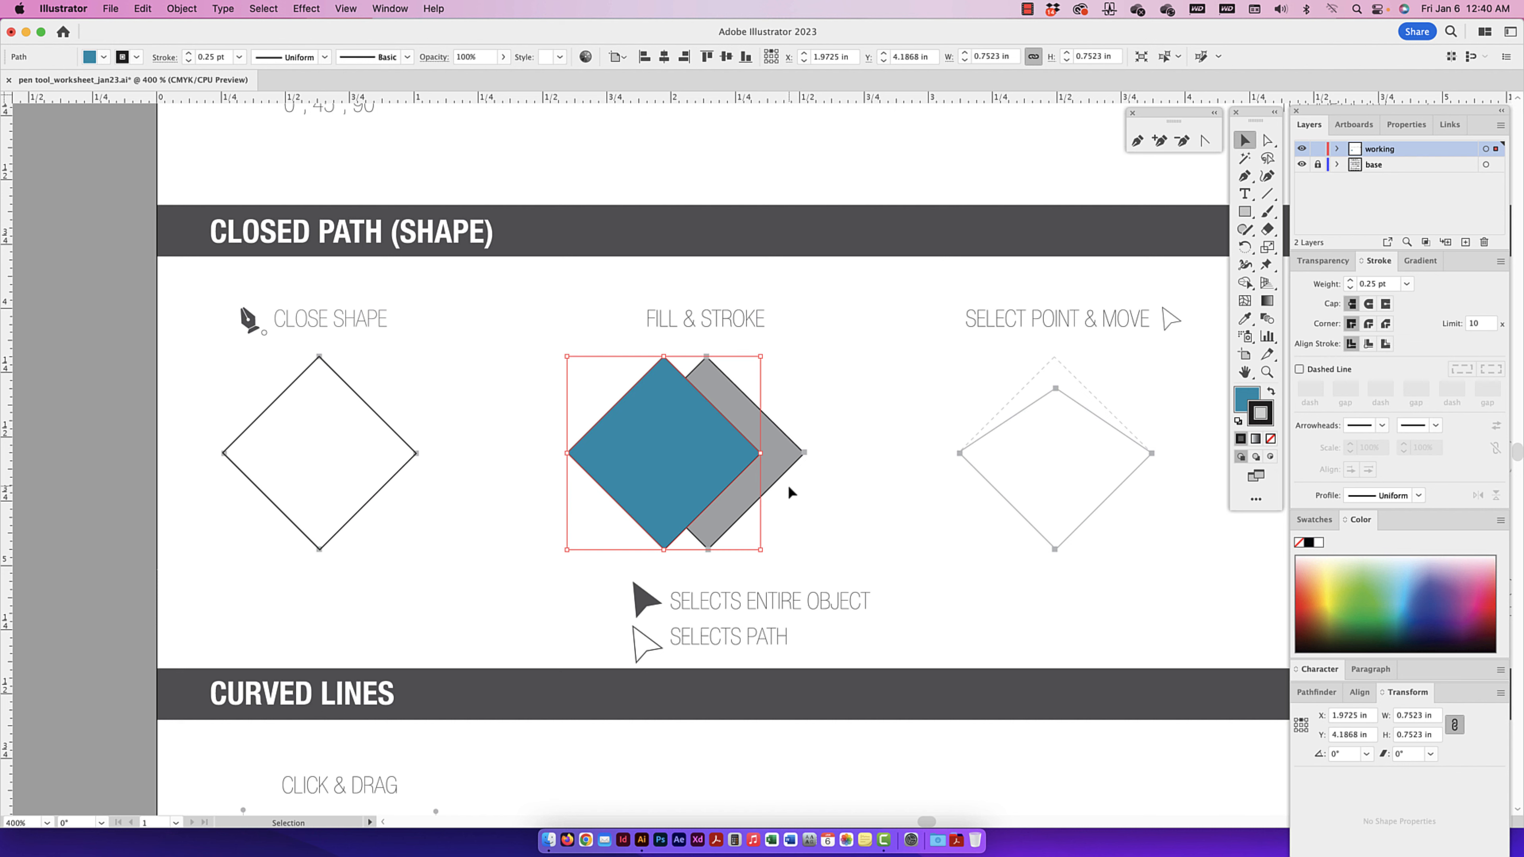
pyautogui.press('super+shift+z')
pyautogui.press('super+shift+z')
pyautogui.press('super+shift+z')
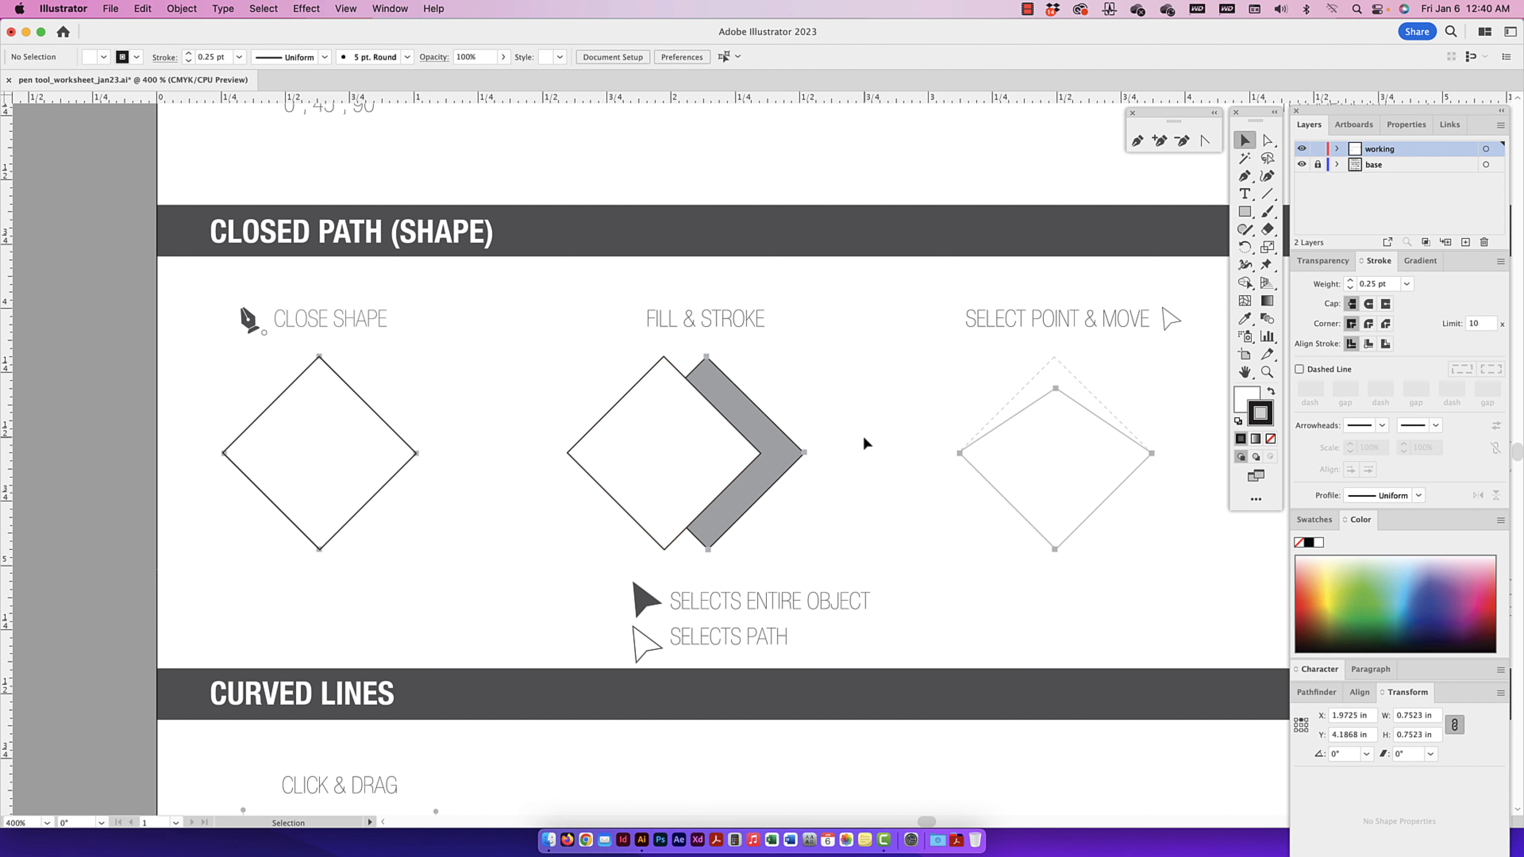
# - Select the white diamond under Fill & Stroke, and undo the latest edits to it
pyautogui.moveTo(905, 433); pyautogui.dragTo(829, 427)
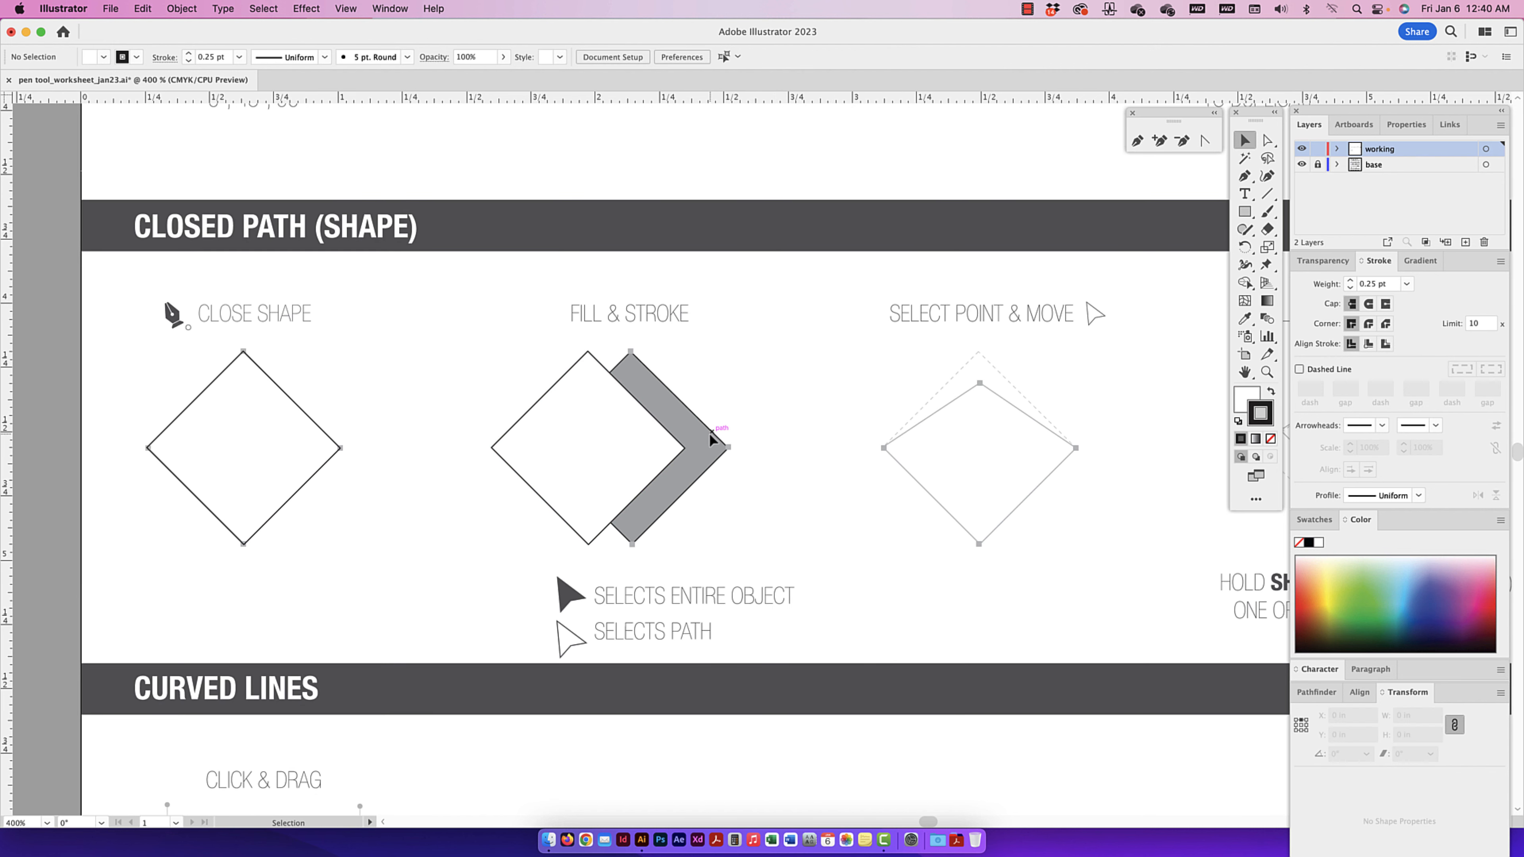
pyautogui.hscroll(1, 993, 226)
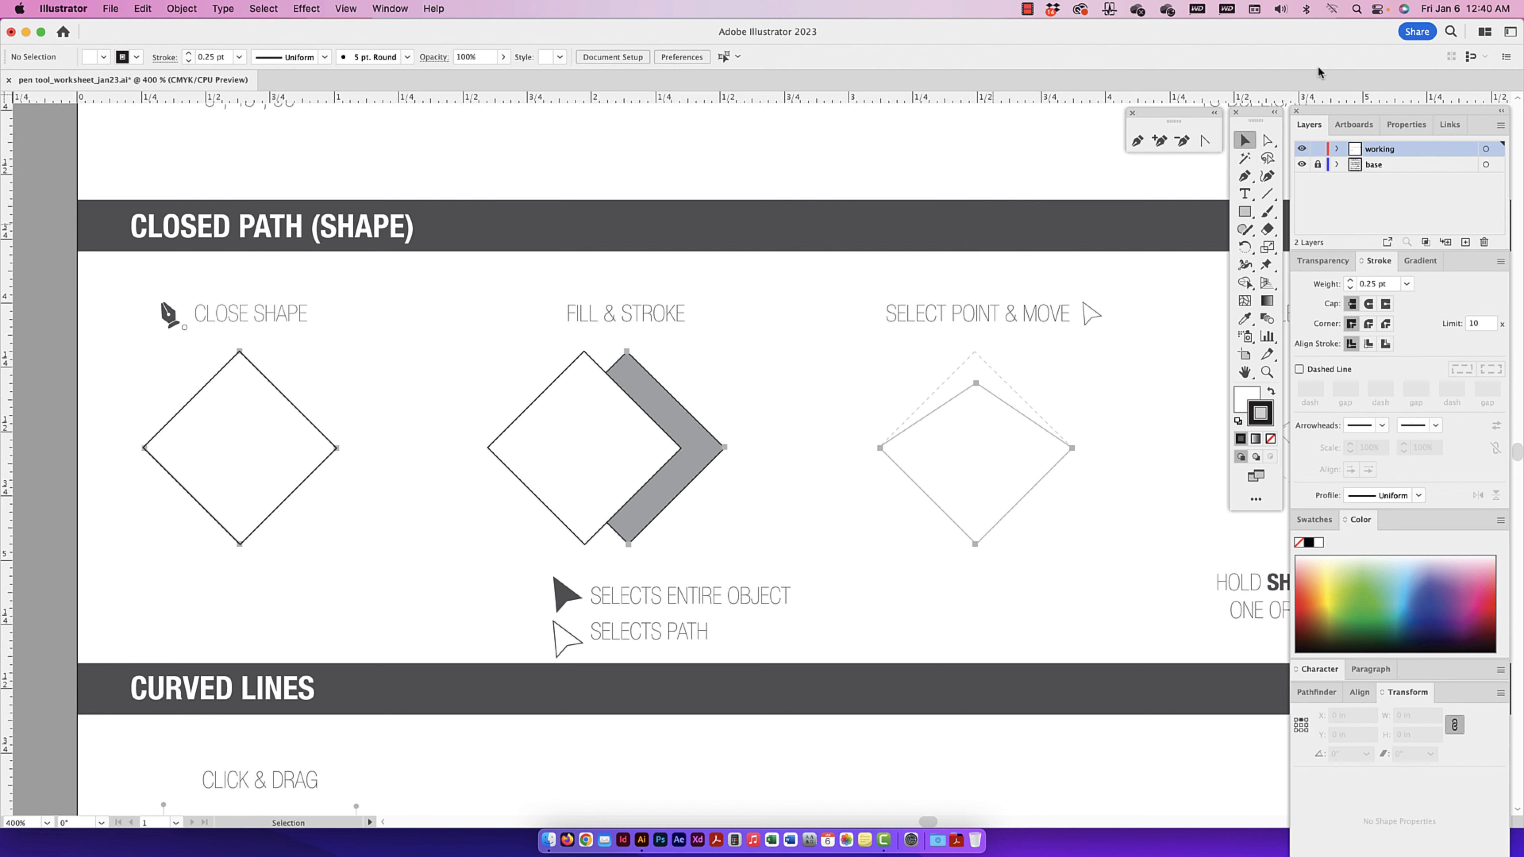
pyautogui.click(1267, 141)
pyautogui.hscroll(2, 696, 451)
pyautogui.scroll(2, 696, 451)
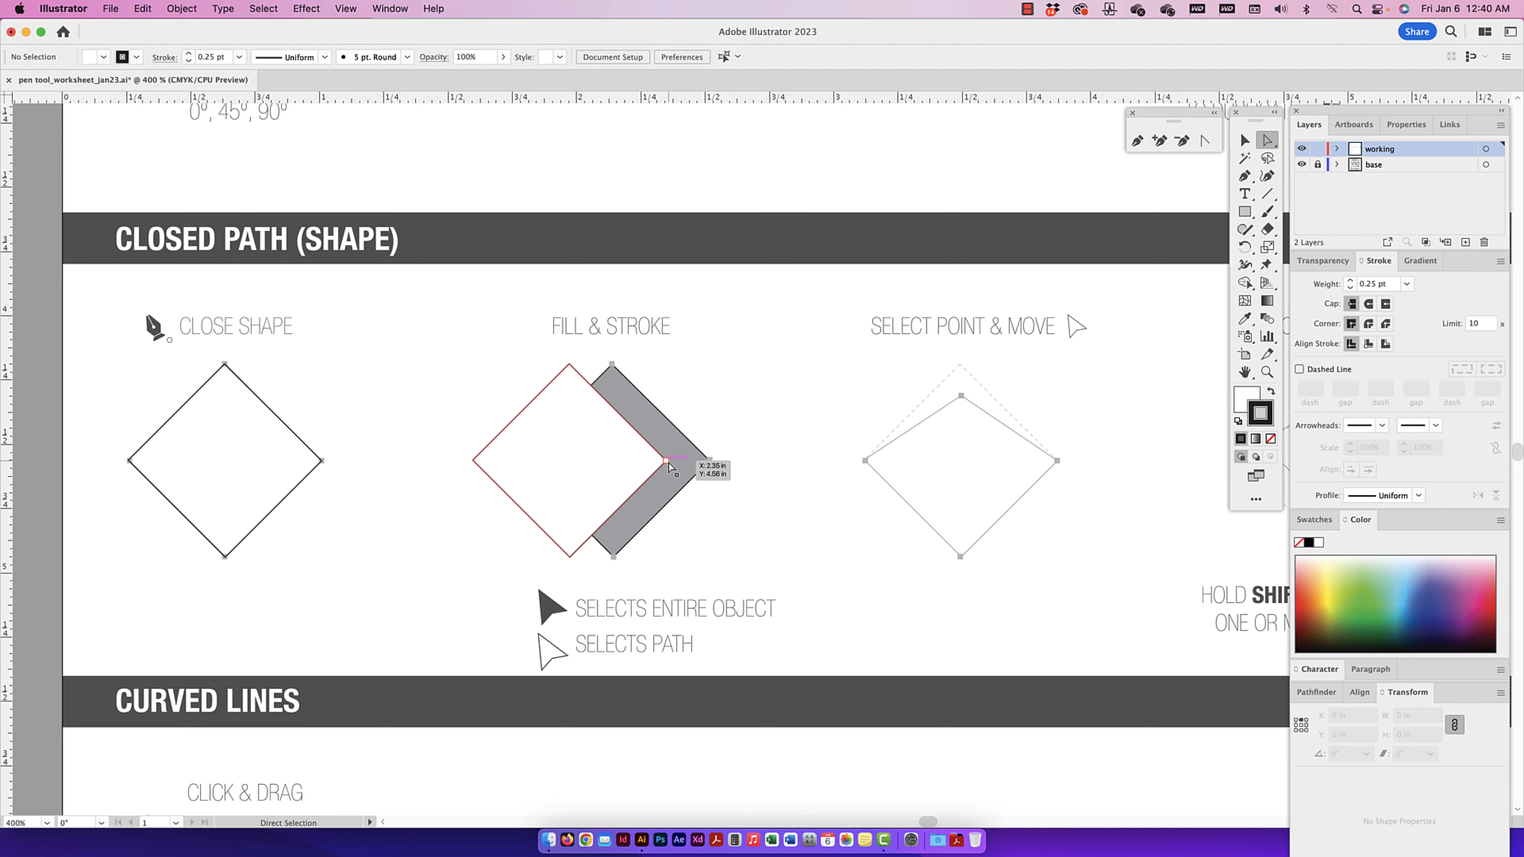
pyautogui.hscroll(-1, 671, 466)
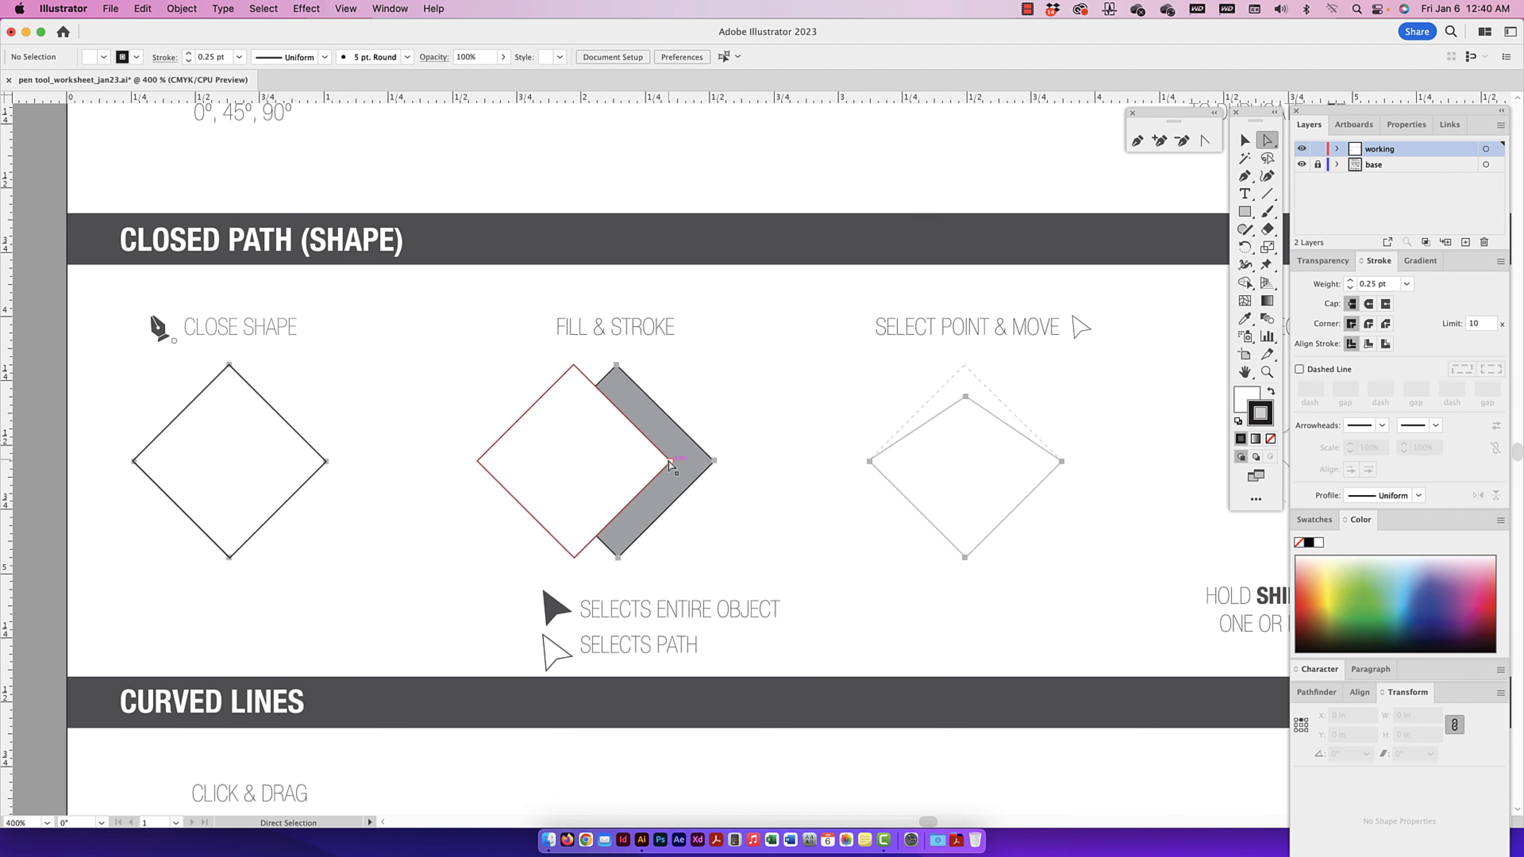
pyautogui.click(638, 498)
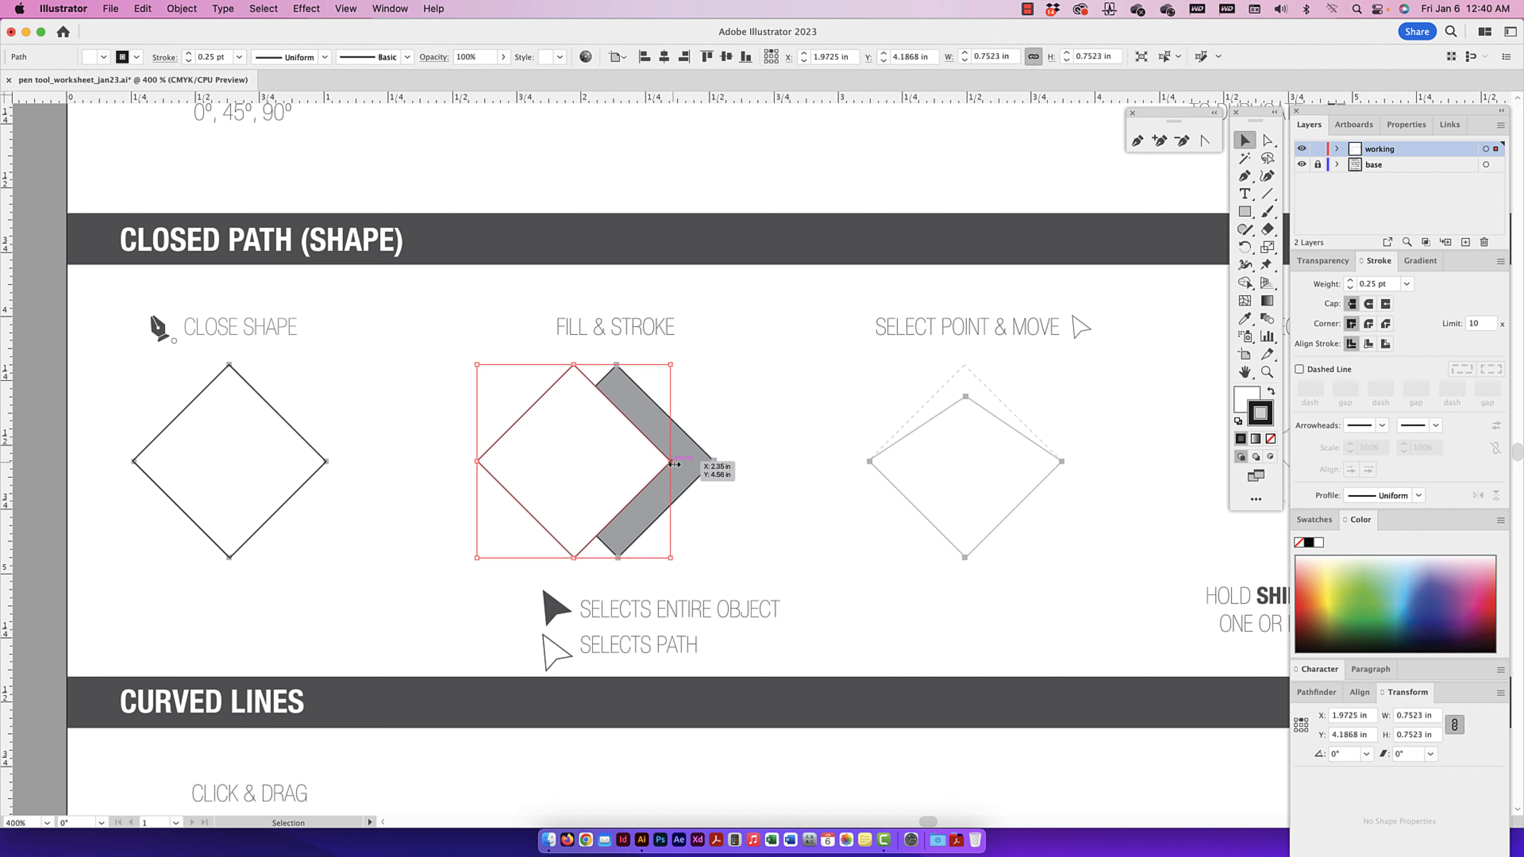
pyautogui.press('super+z')
pyautogui.press('super+z')
pyautogui.press('super+z')
pyautogui.press('super+z')
pyautogui.press('super+z')
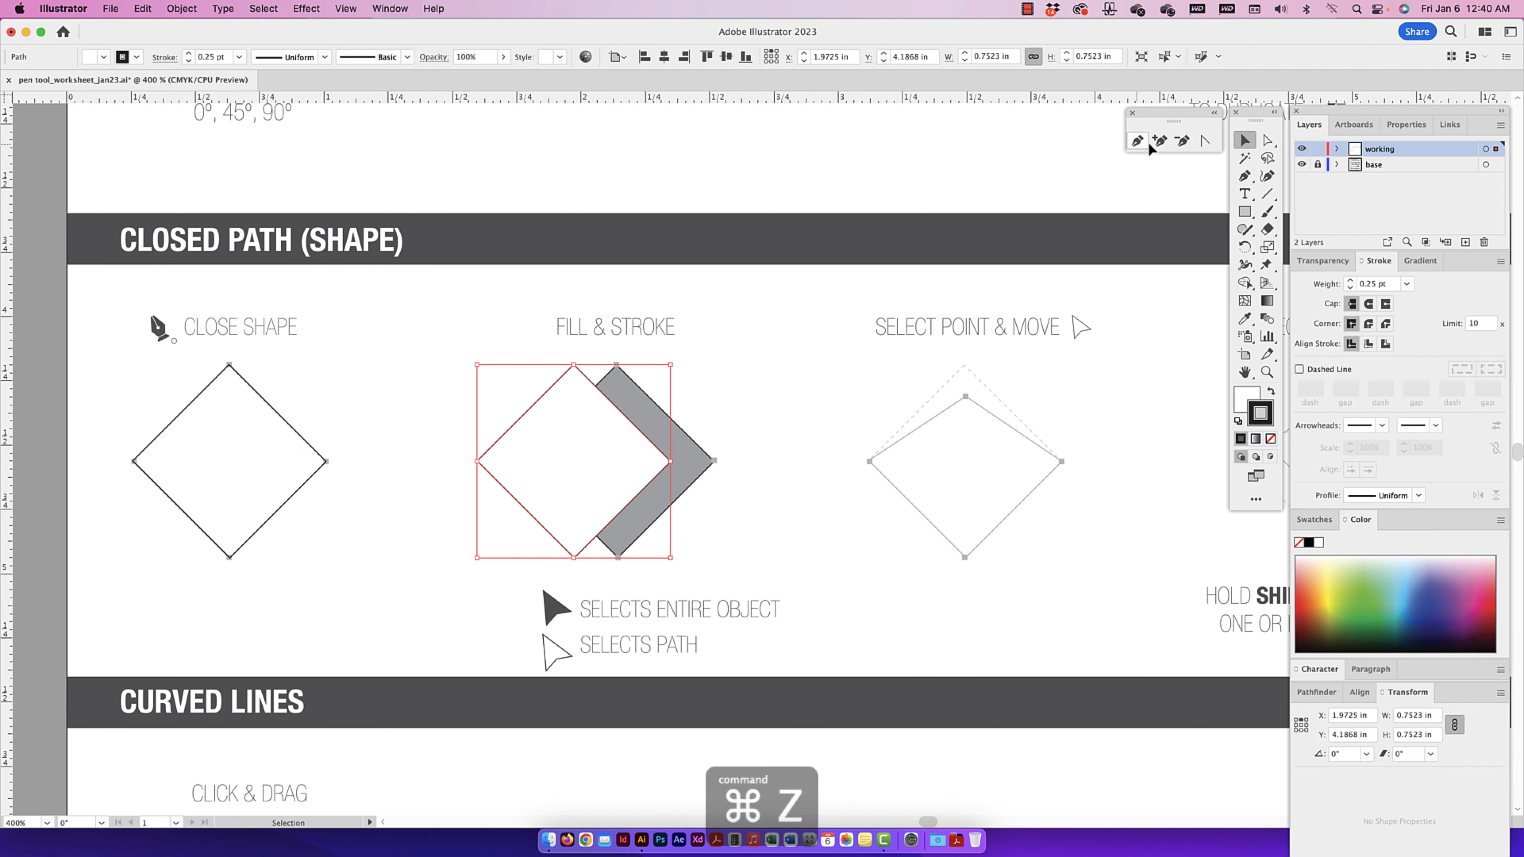
# - Move the whole white diamond between the Close Shape diamond and the gray diamond, at about X 1.42 in
pyautogui.click(1267, 141)
pyautogui.click(690, 472)
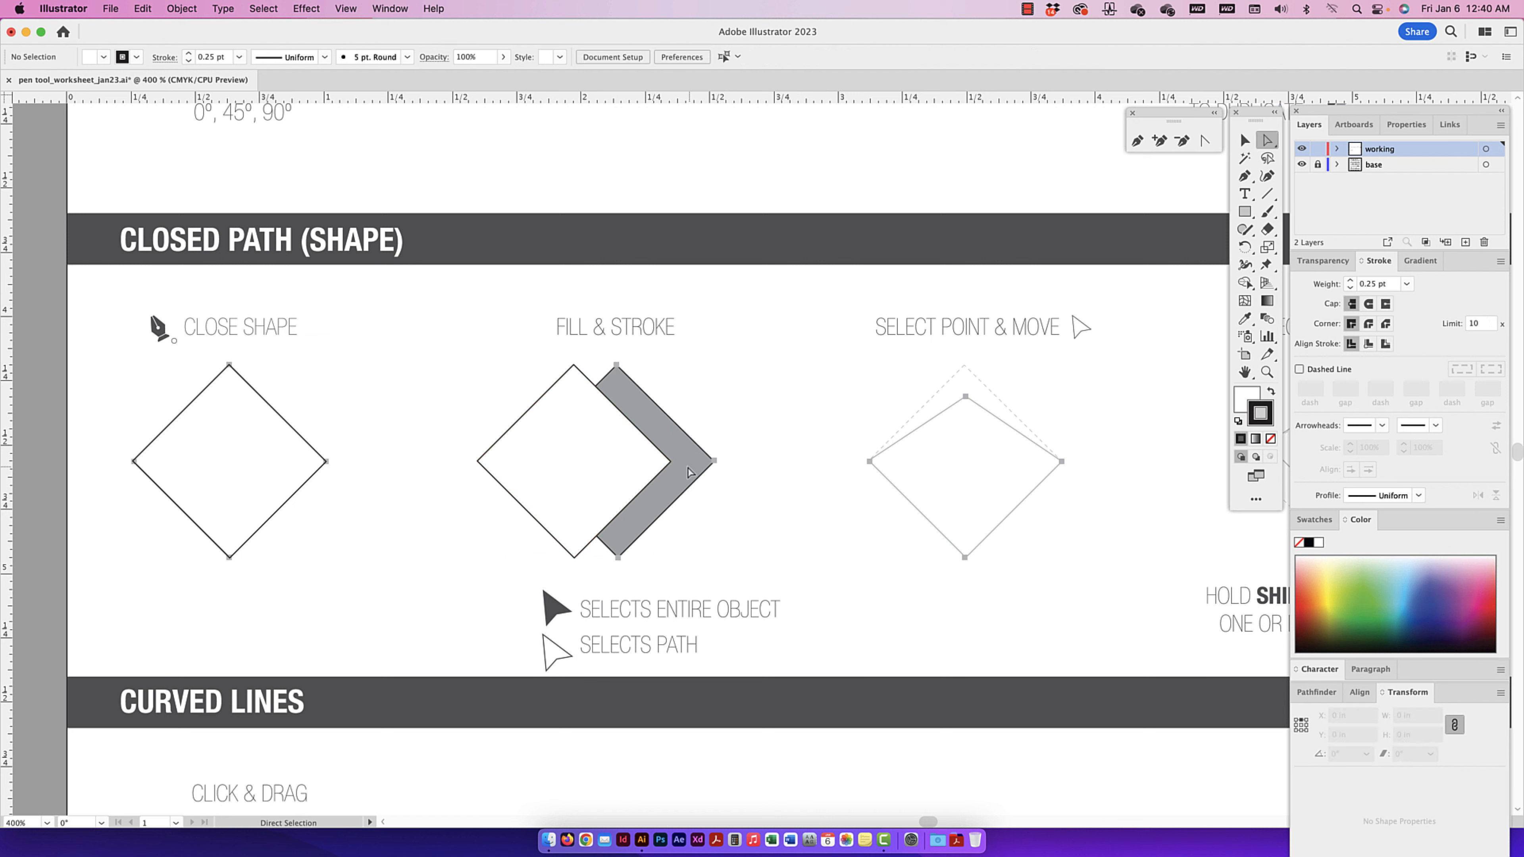
pyautogui.click(672, 463)
pyautogui.click(1241, 141)
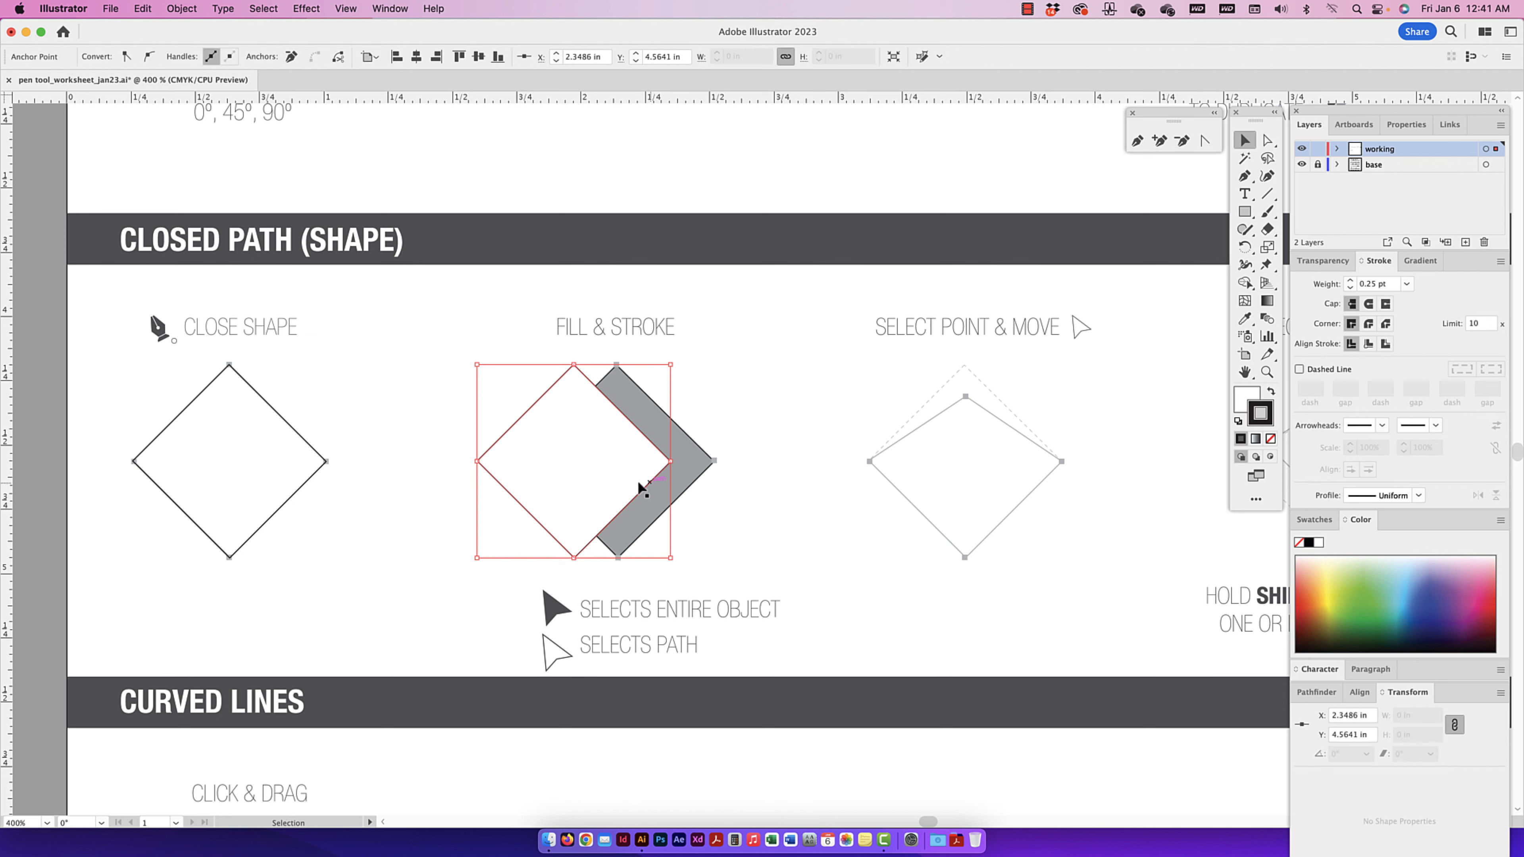
pyautogui.moveTo(613, 483); pyautogui.dragTo(472, 483)
# - Try moving only the white diamond's right anchor point inward with Direct Selection, and undo the distortion
pyautogui.click(1268, 140)
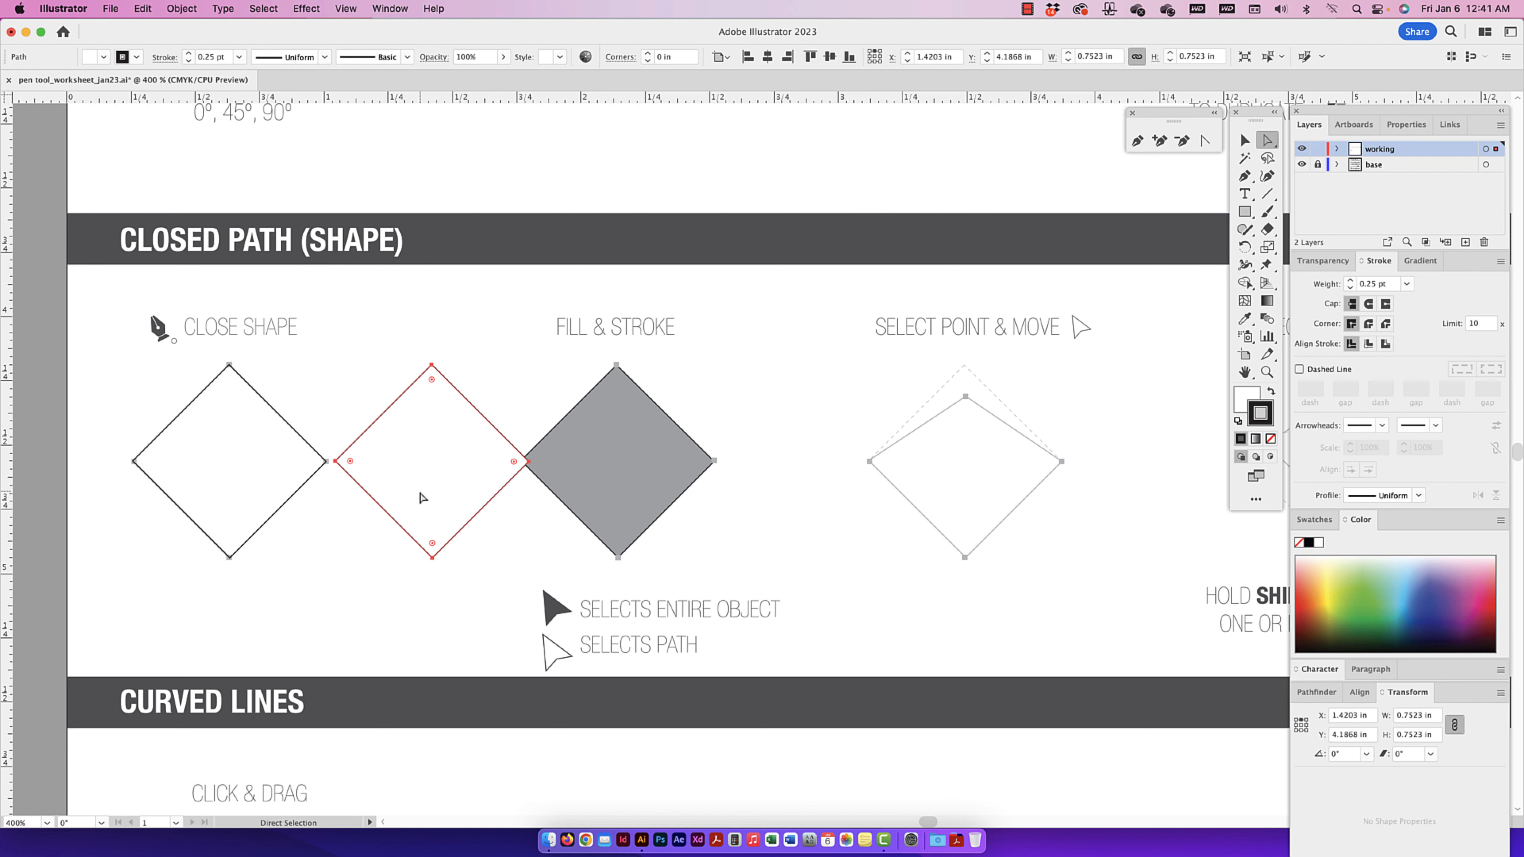
pyautogui.click(529, 461)
pyautogui.hscroll(1, 532, 466)
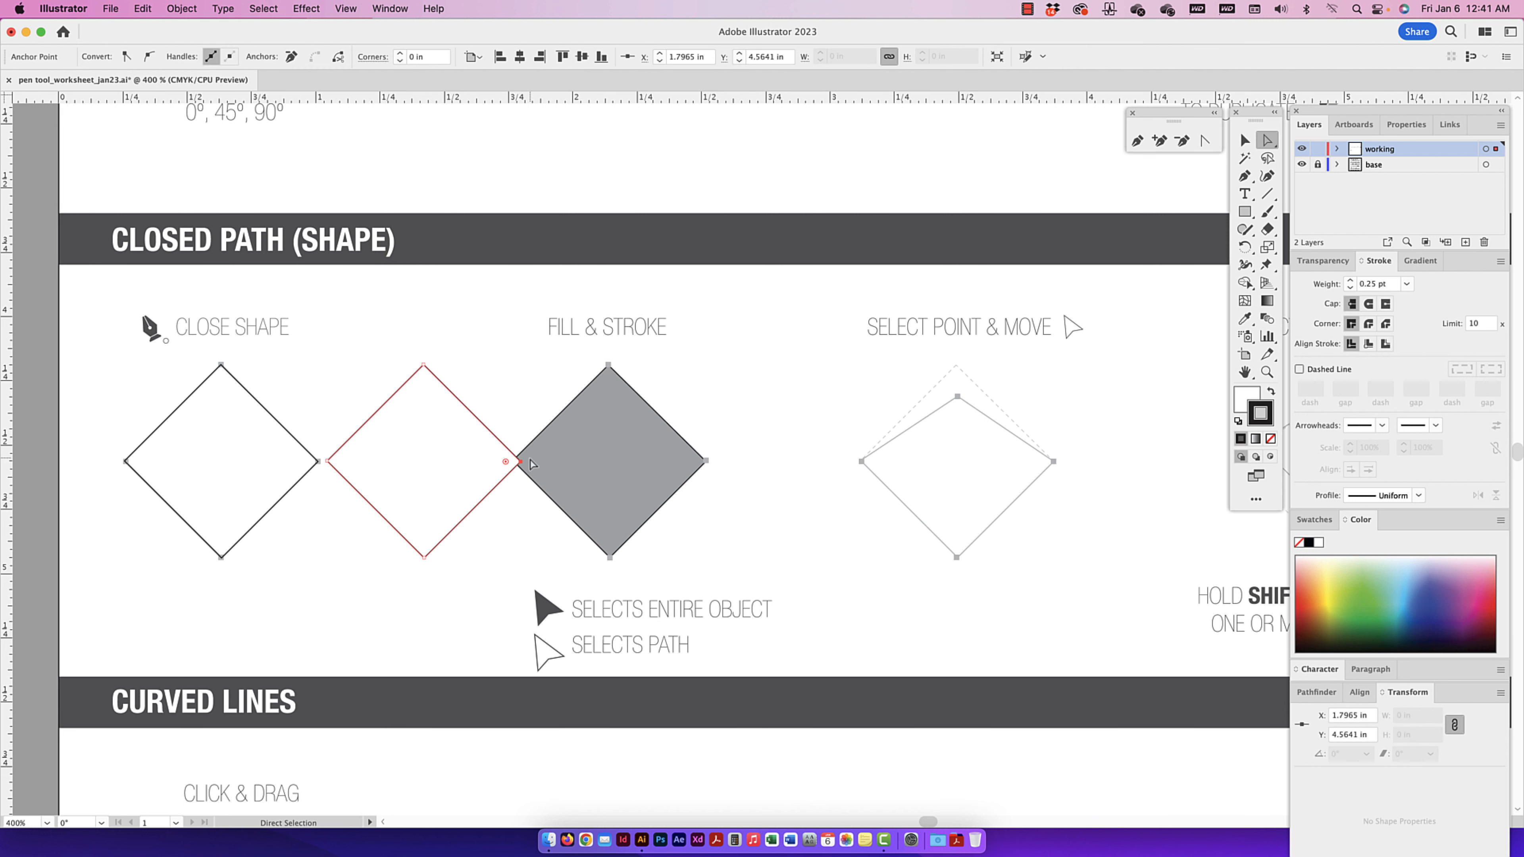
pyautogui.moveTo(522, 462); pyautogui.dragTo(495, 521)
pyautogui.press('super+z')
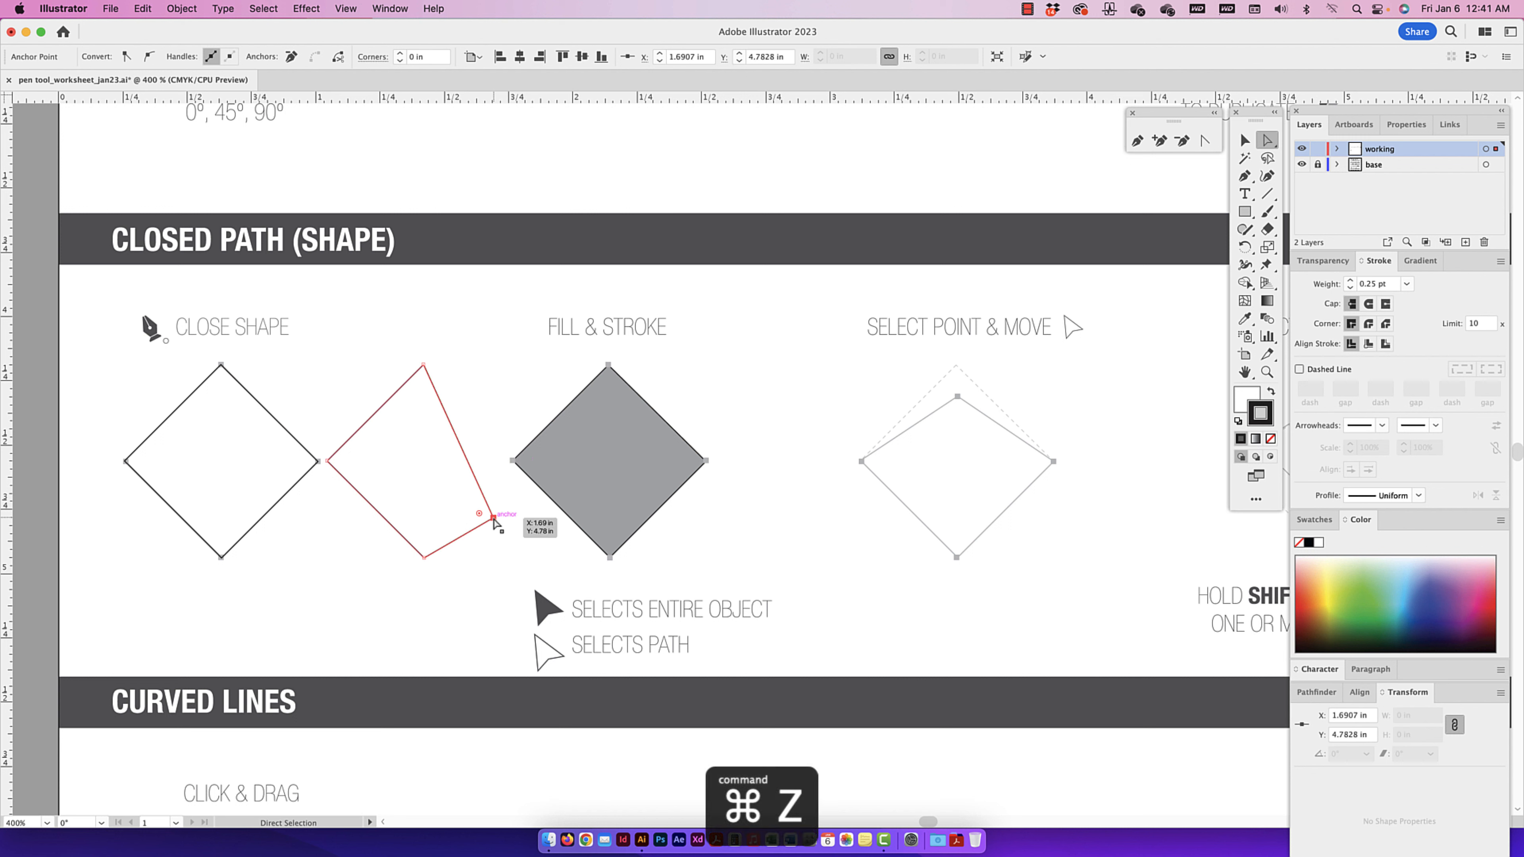
pyautogui.press('super+z')
pyautogui.press('super+z')
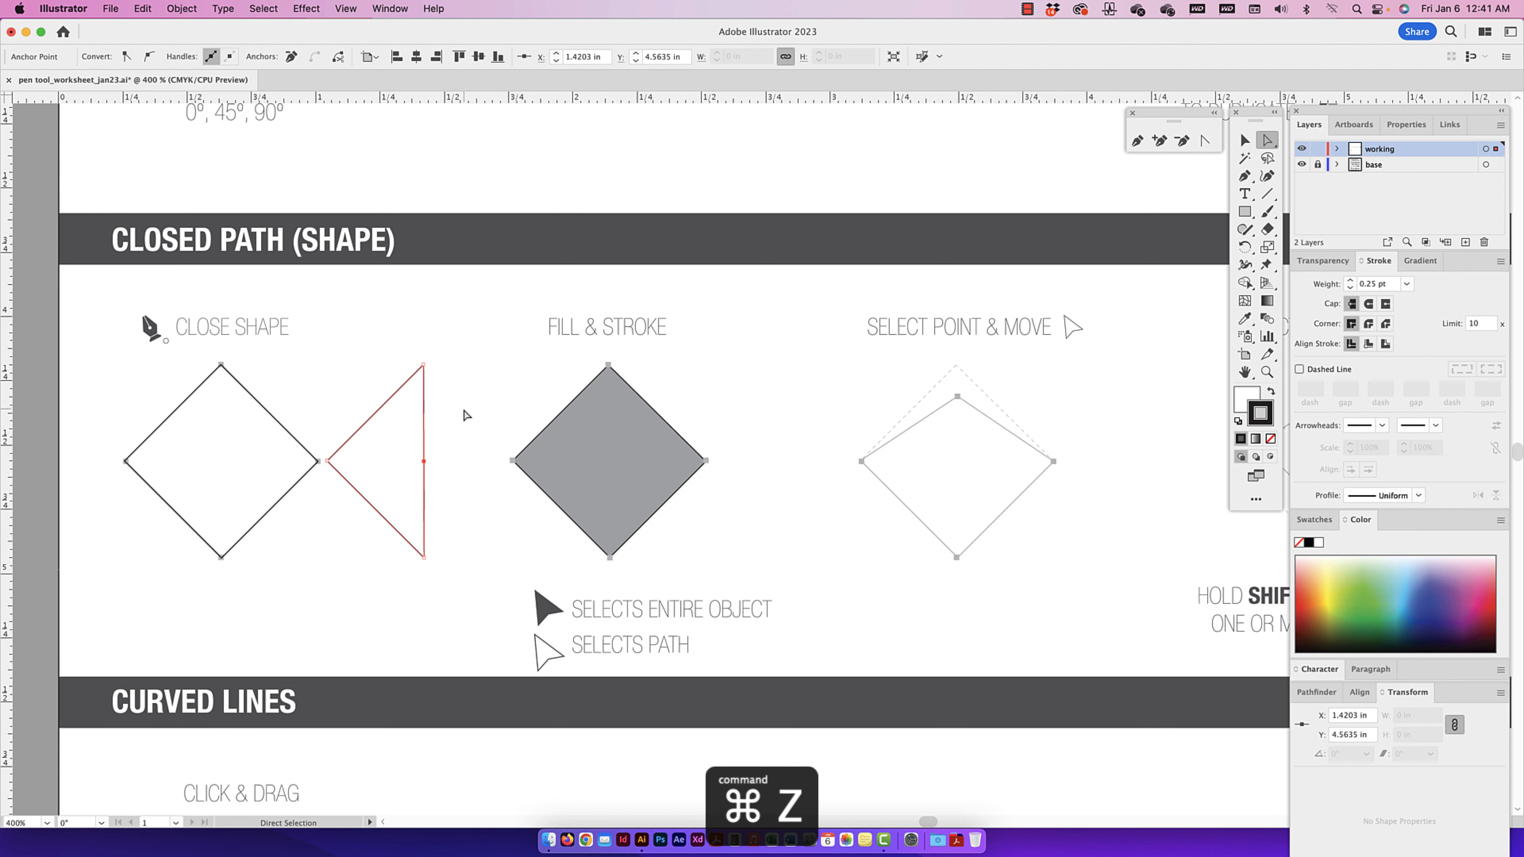
pyautogui.press('super+z')
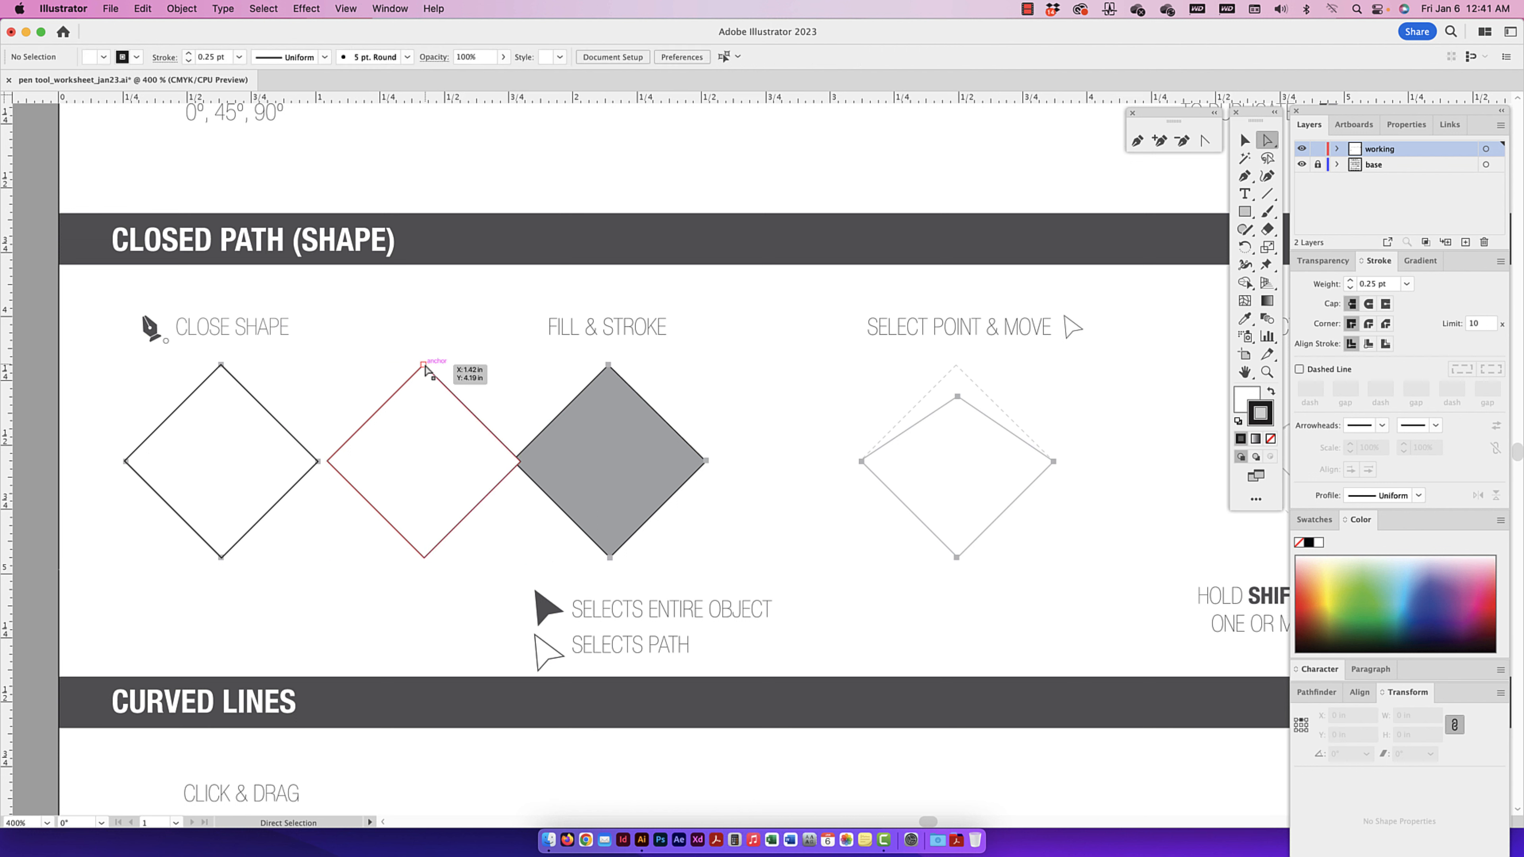
# - Try moving the middle diamond's top, right and bottom anchor points together up and to the right, and undo the move
pyautogui.click(423, 365)
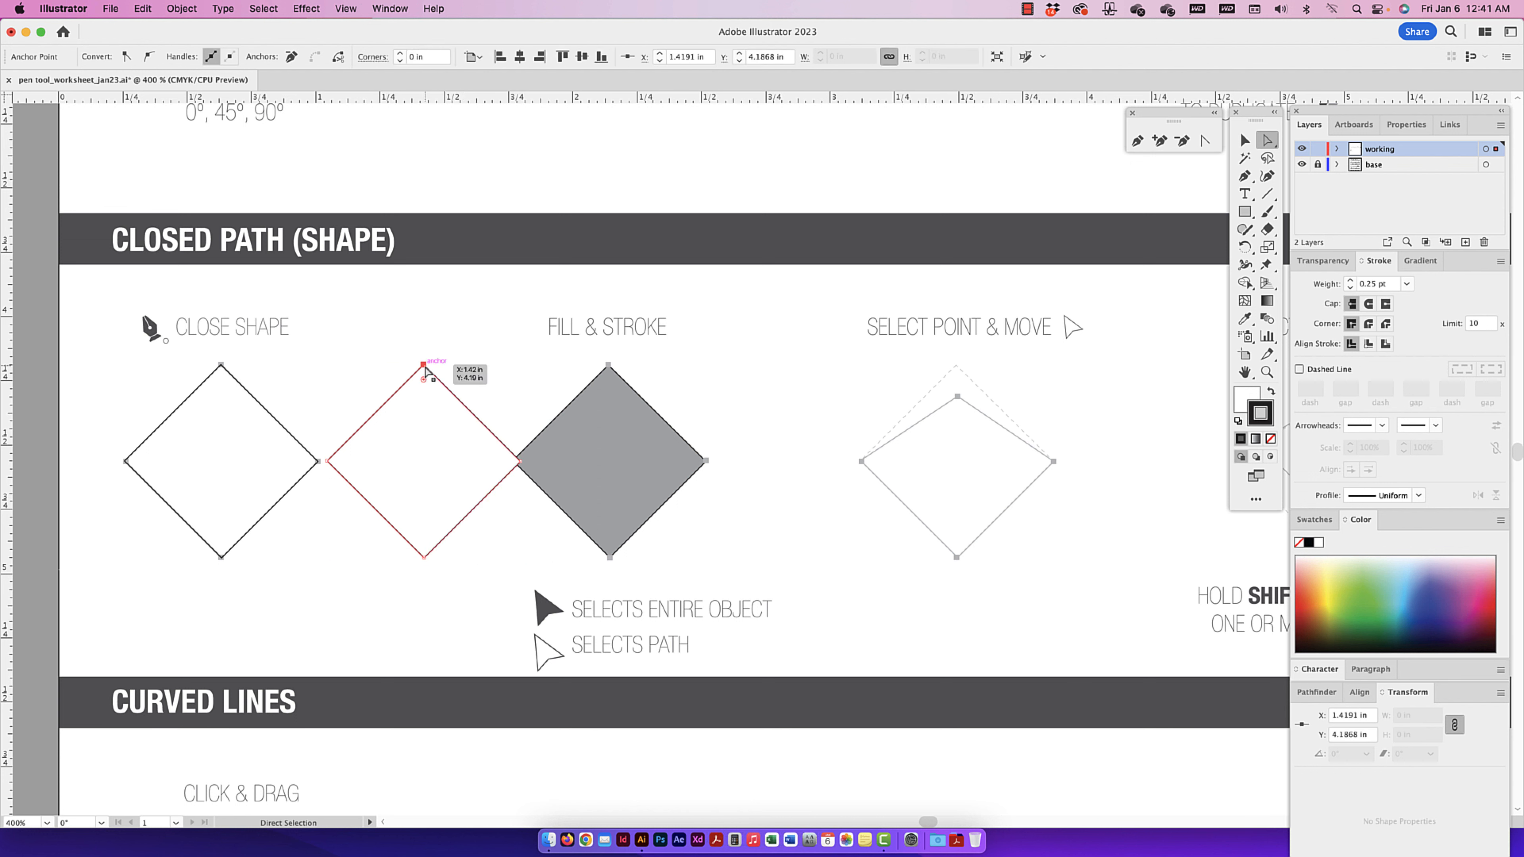
pyautogui.keyDown('shift'); pyautogui.click(522, 463); pyautogui.keyUp('shift')
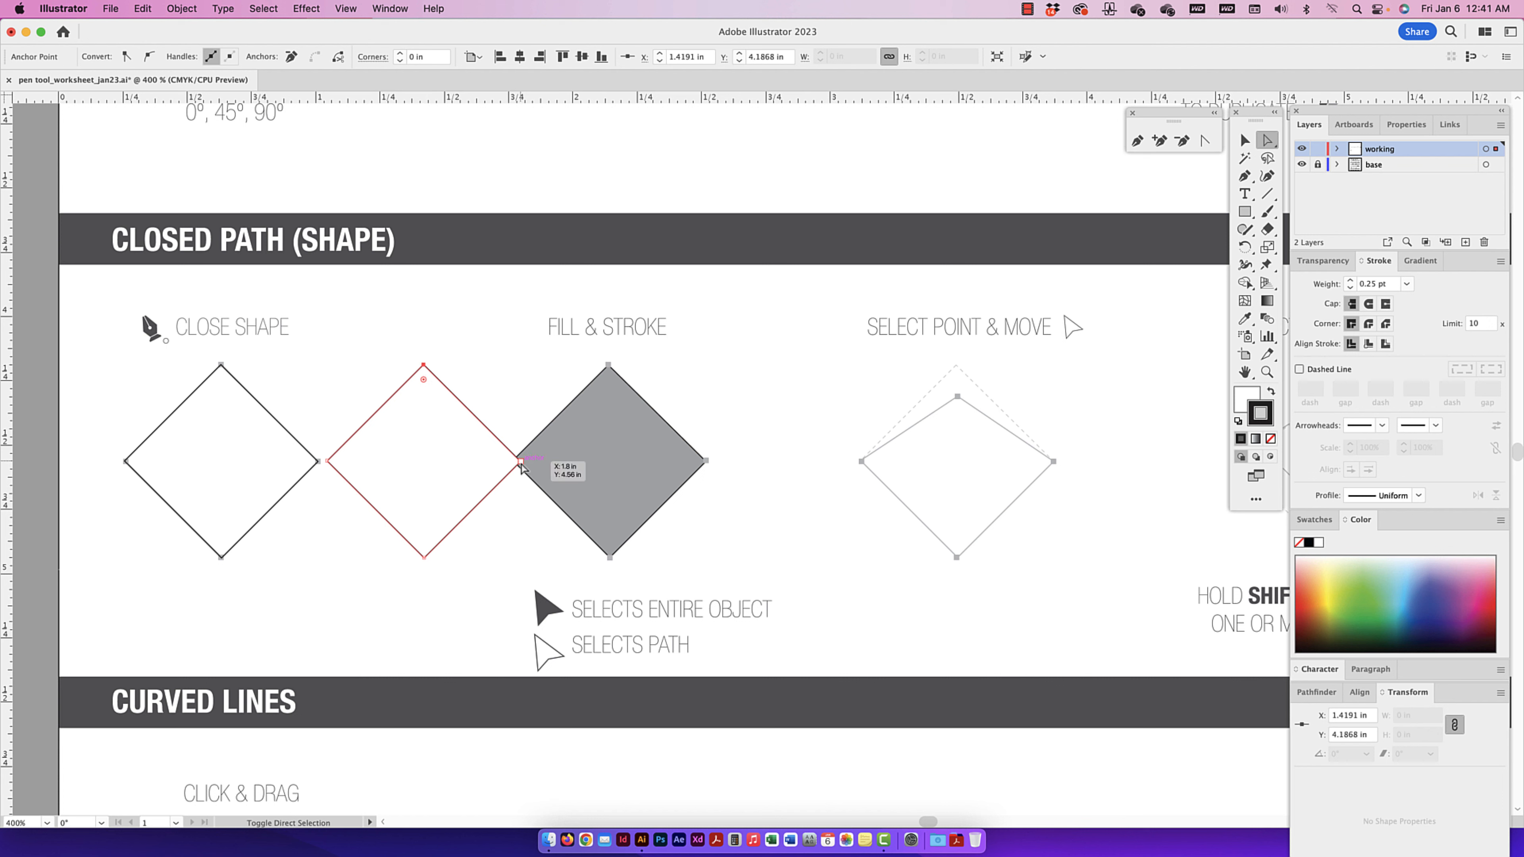
pyautogui.keyDown('shift'); pyautogui.click(424, 559); pyautogui.keyUp('shift')
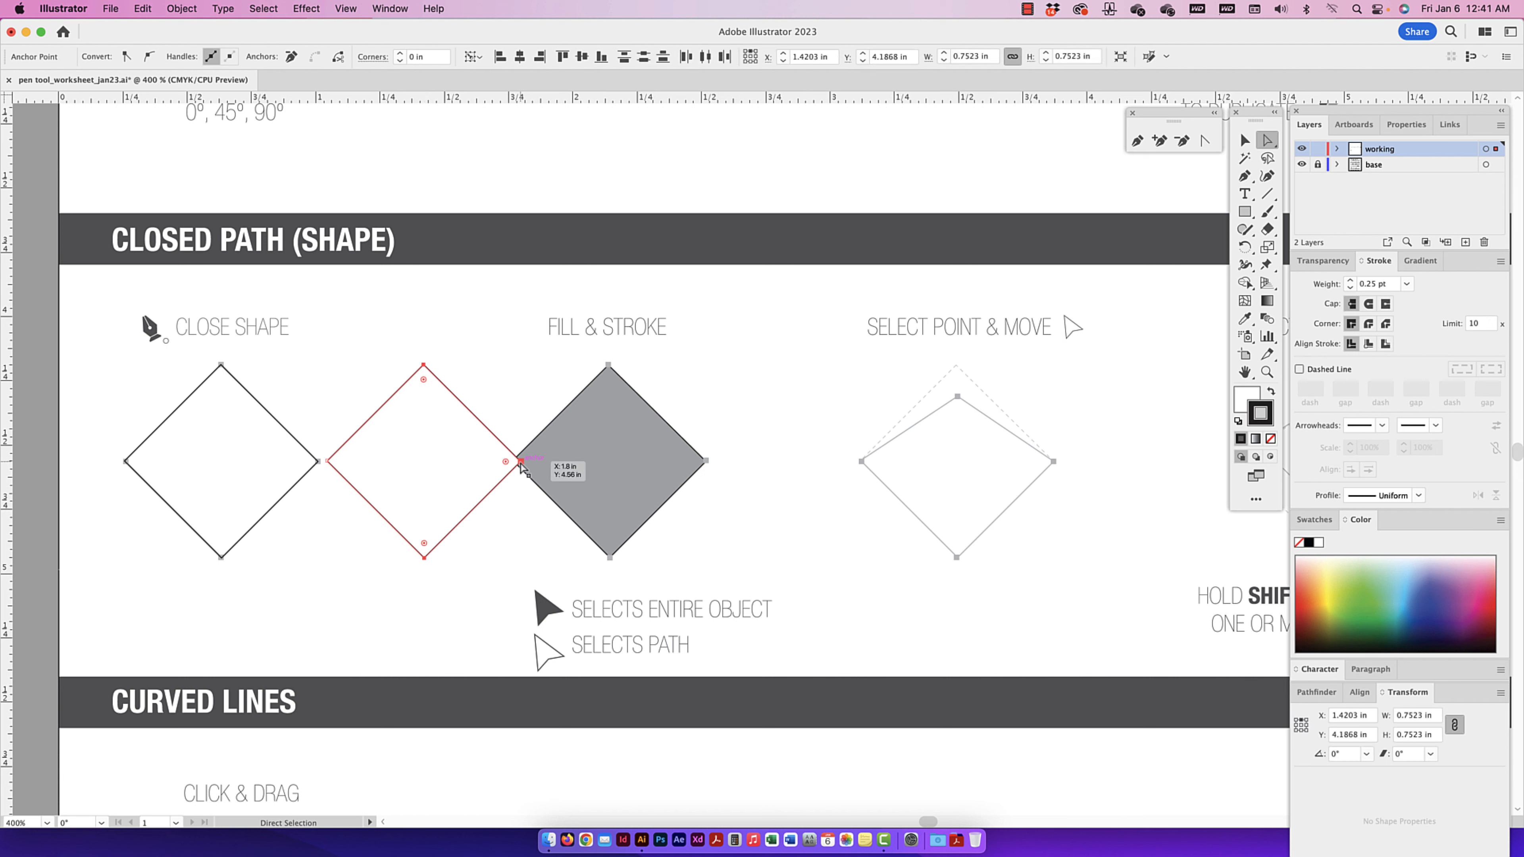
pyautogui.moveTo(519, 461); pyautogui.dragTo(565, 441)
pyautogui.press('super+z')
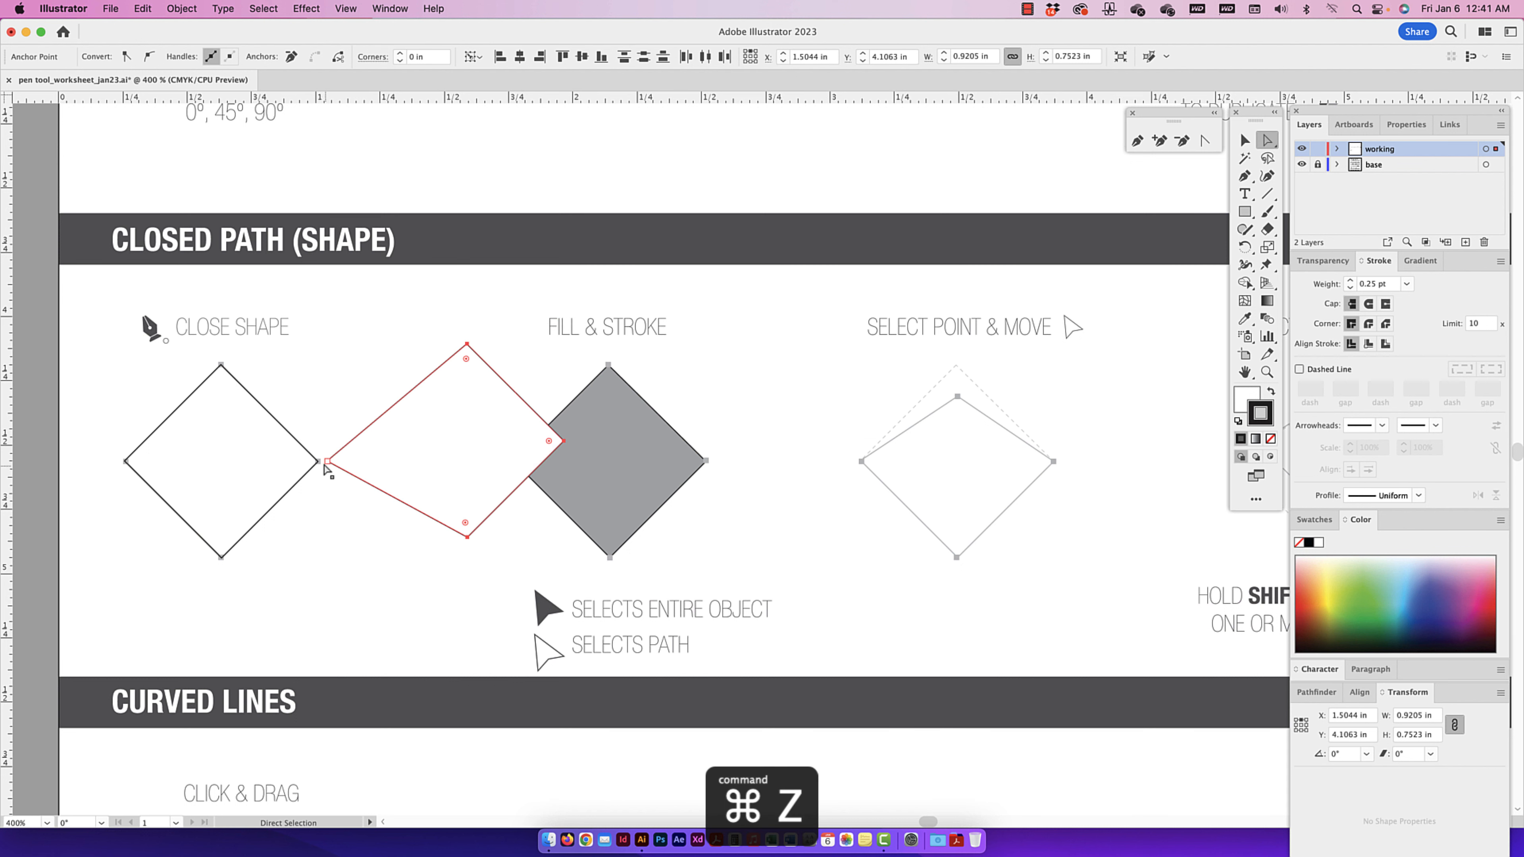
pyautogui.click(459, 381)
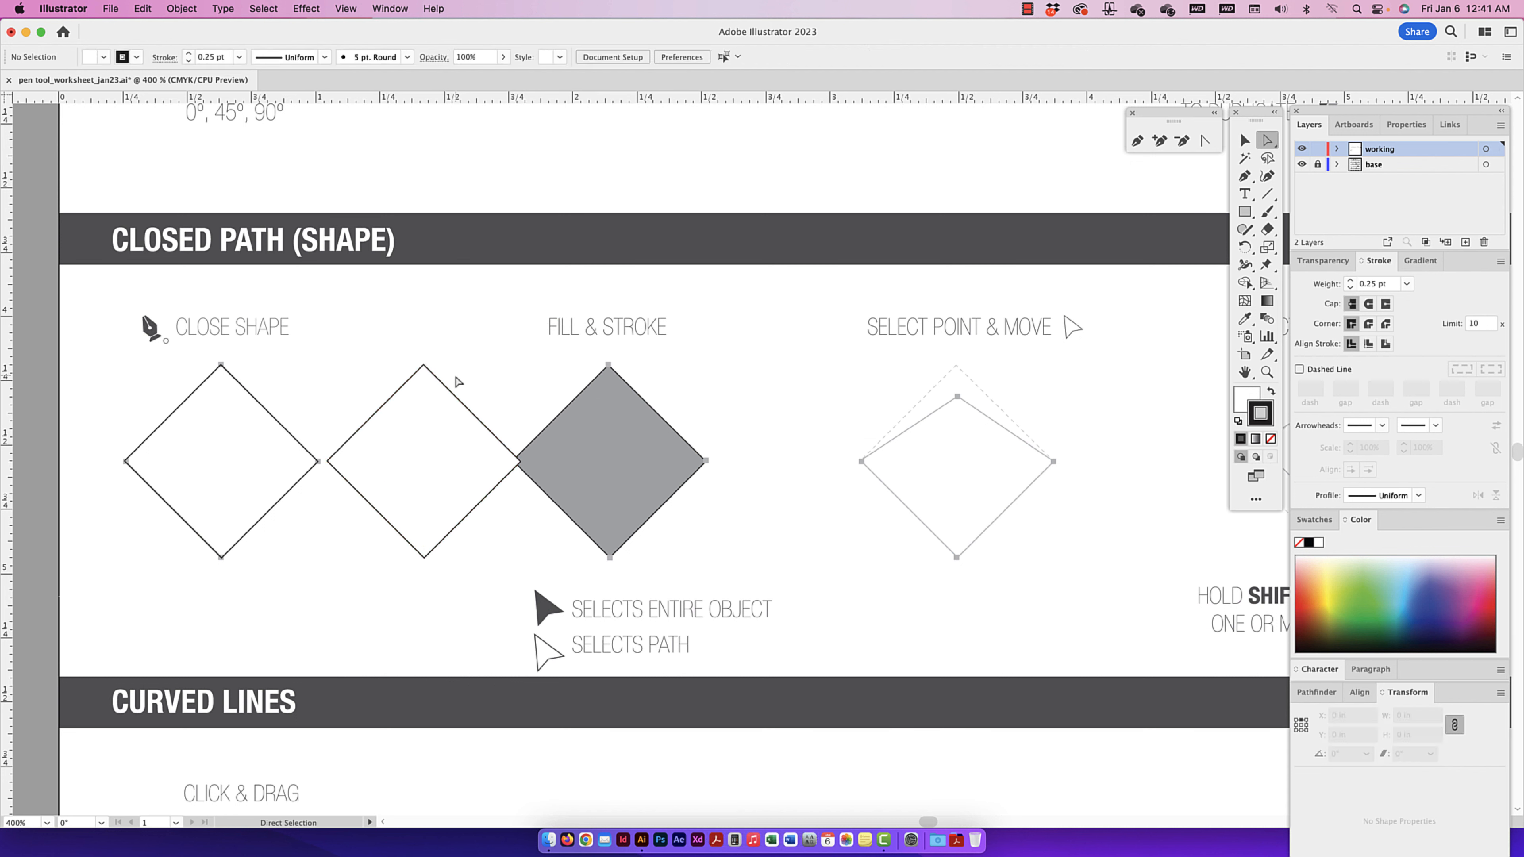
# - Try moving the middle diamond's top anchor point down to its center, and undo the move
pyautogui.click(424, 365)
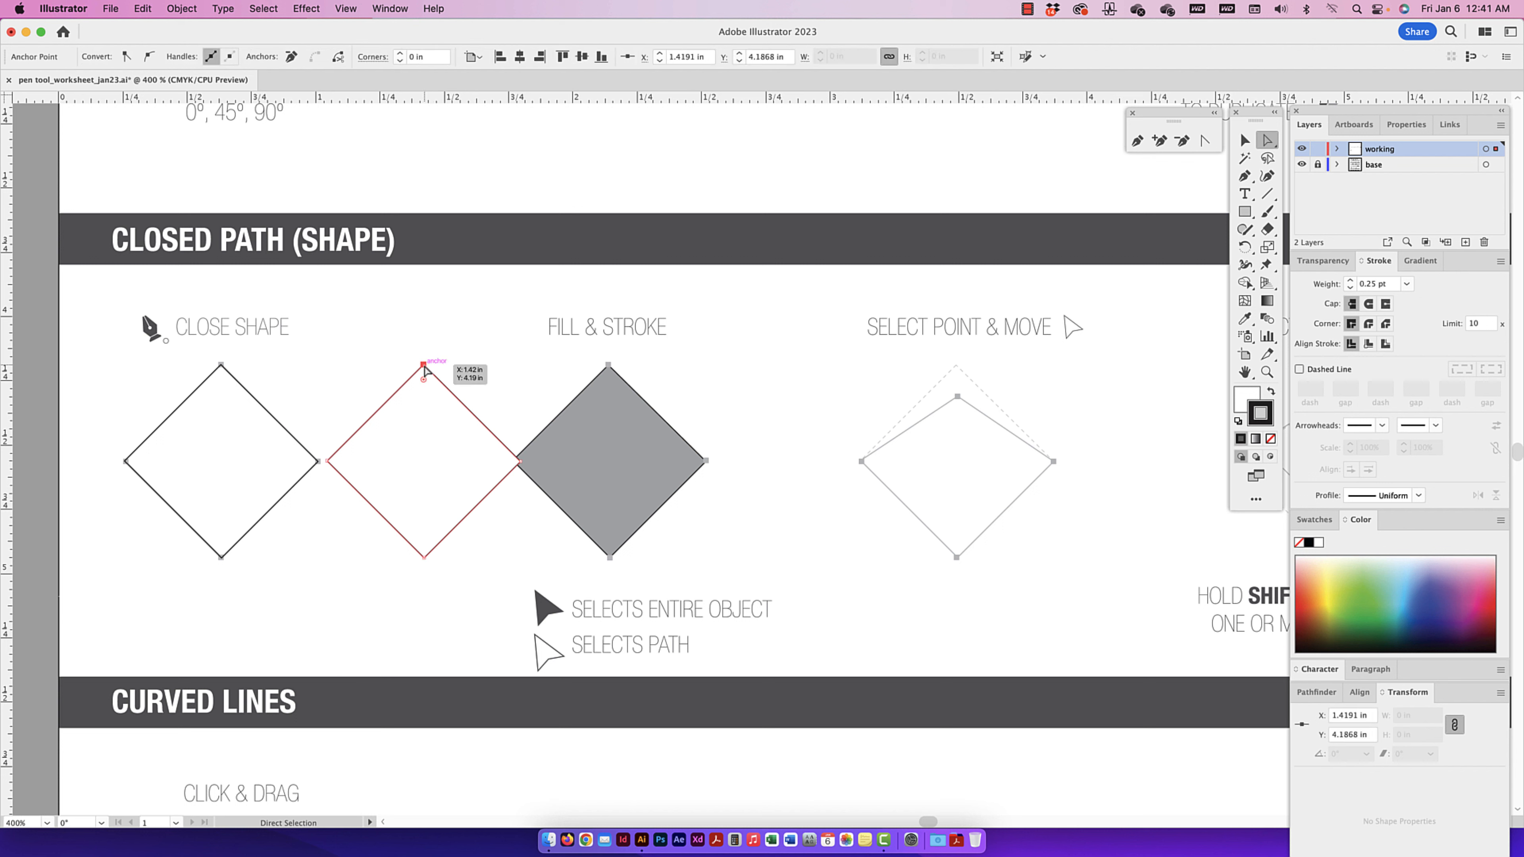
pyautogui.moveTo(423, 365); pyautogui.dragTo(425, 462)
pyautogui.press('super+z')
# - Move the white diamond over the gray Fill & Stroke shape, and duplicate it onto the Select Point & Move guide
pyautogui.click(1245, 140)
pyautogui.moveTo(461, 405)
pyautogui.mouseDown()
pyautogui.moveTo(645, 408)
pyautogui.moveTo(466, 386)
pyautogui.mouseUp()
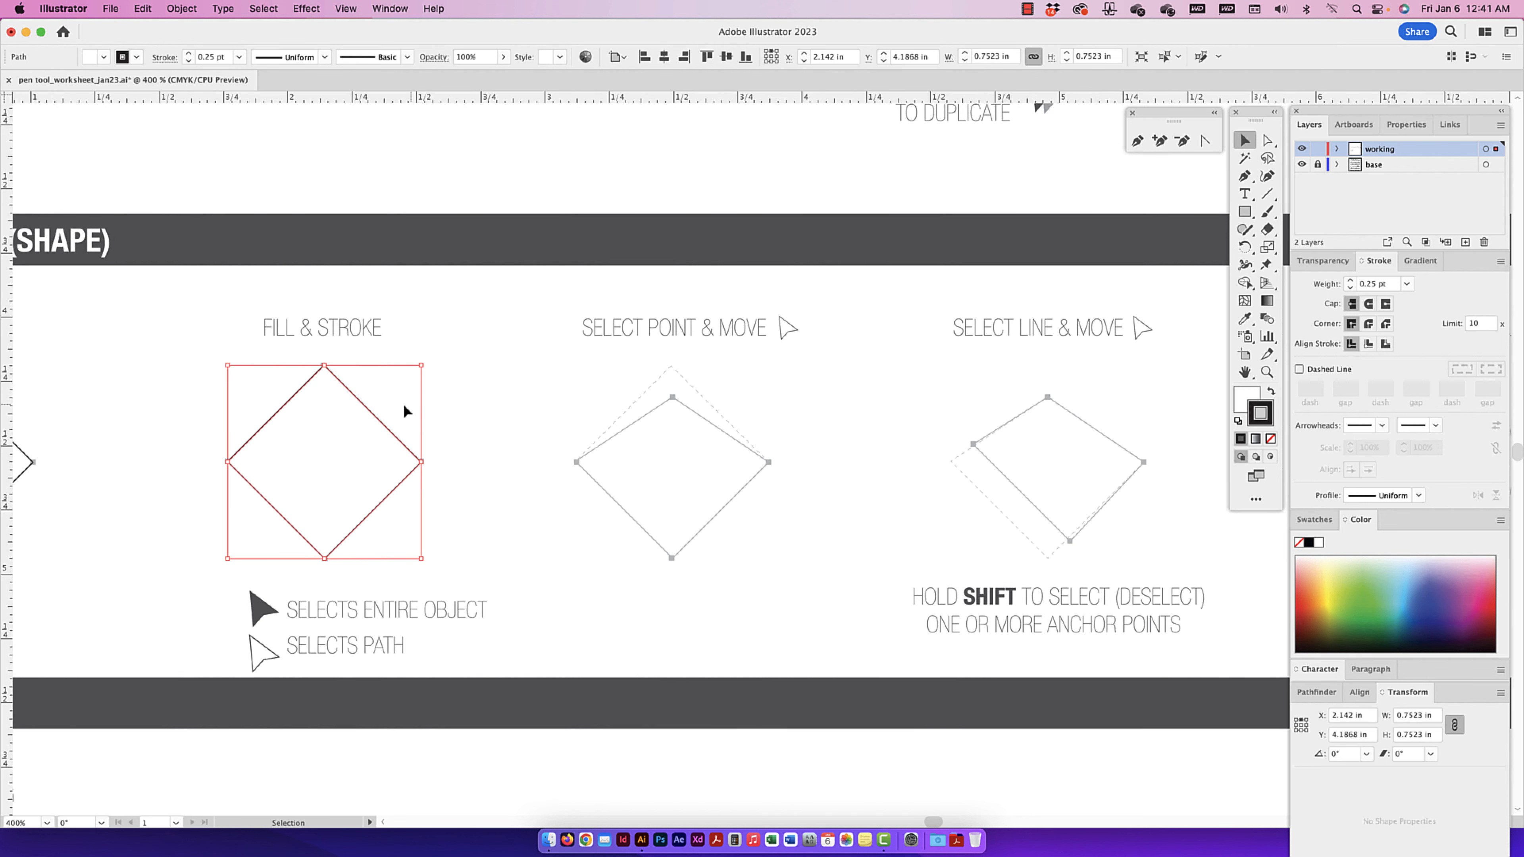
pyautogui.hscroll(1, 382, 402)
pyautogui.hscroll(-1, 382, 403)
pyautogui.moveTo(377, 411); pyautogui.dragTo(728, 443)
# - Move the top anchor point of the Select Point & Move diamond down onto the guide's top point
pyautogui.click(1267, 140)
pyautogui.click(561, 405)
pyautogui.moveTo(680, 364); pyautogui.dragTo(683, 397)
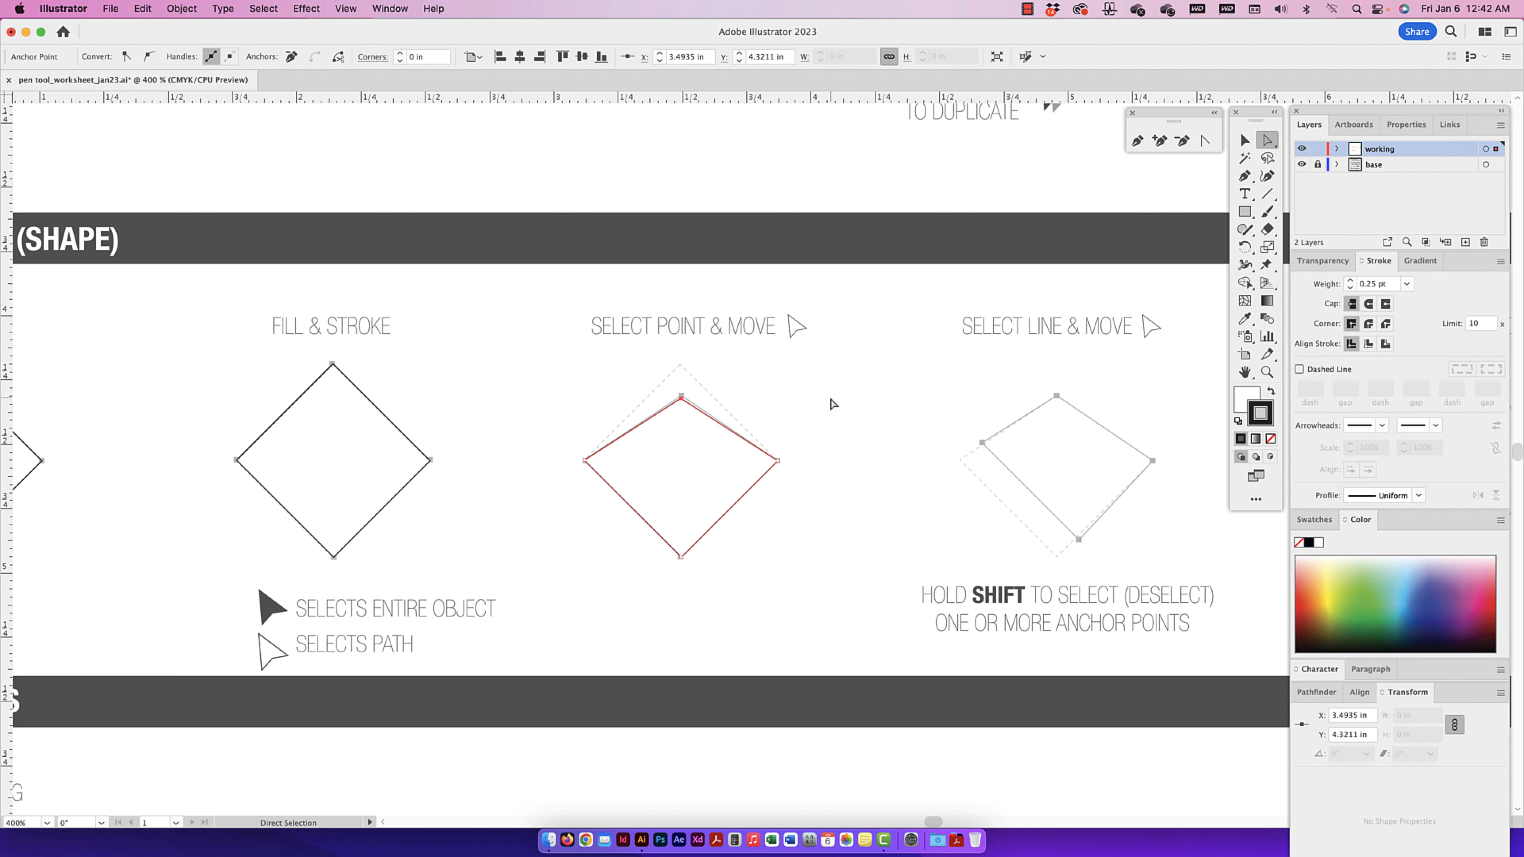
pyautogui.click(830, 401)
# - Duplicate the adjusted Select Point & Move diamond onto the Select Line & Move guide
pyautogui.moveTo(999, 393); pyautogui.dragTo(723, 387)
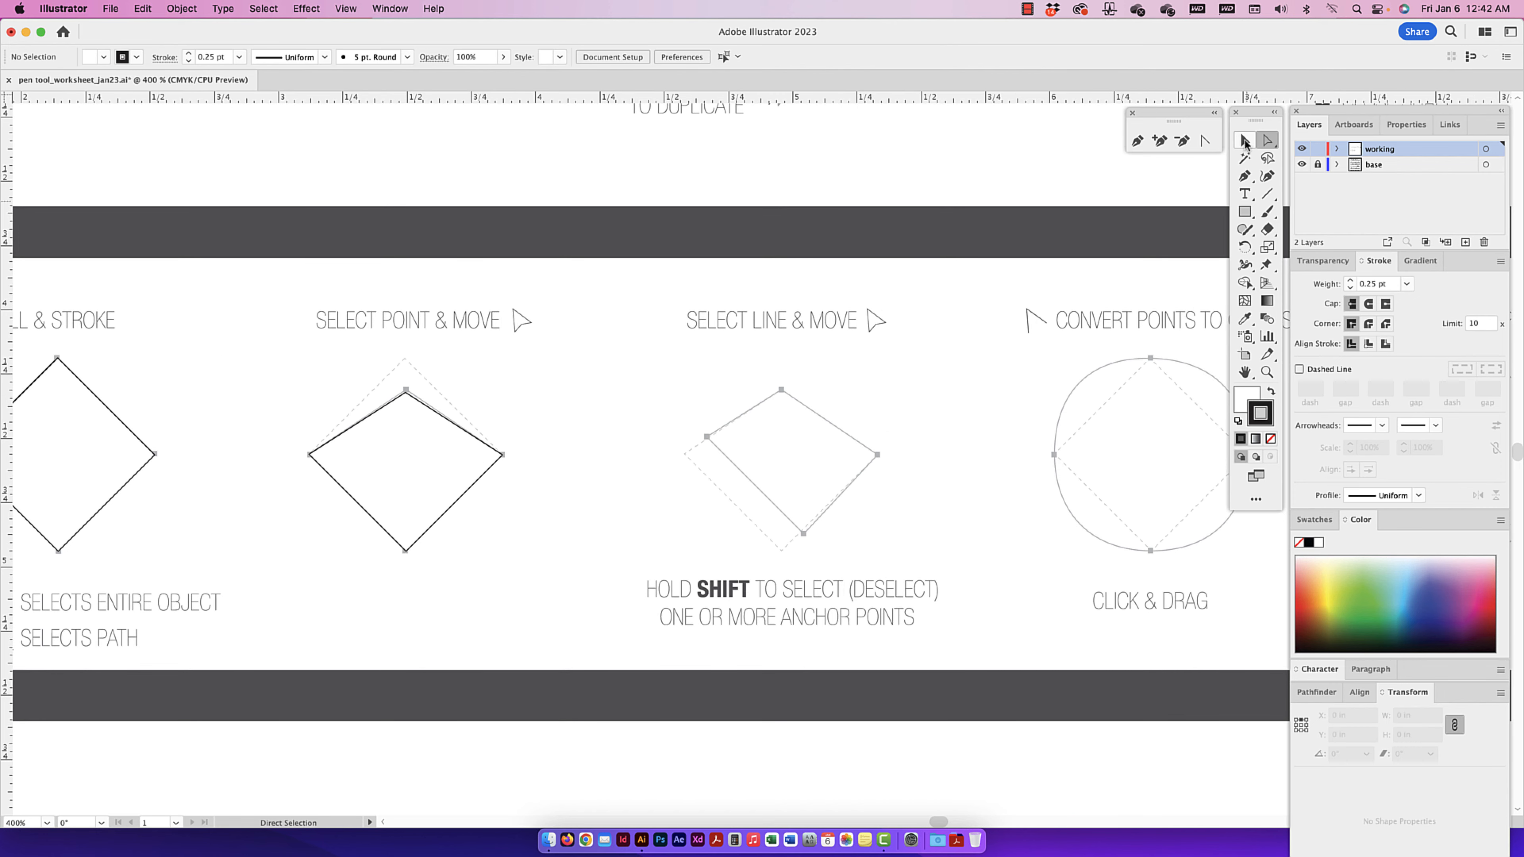
pyautogui.click(1245, 141)
pyautogui.moveTo(128, 428); pyautogui.dragTo(841, 434)
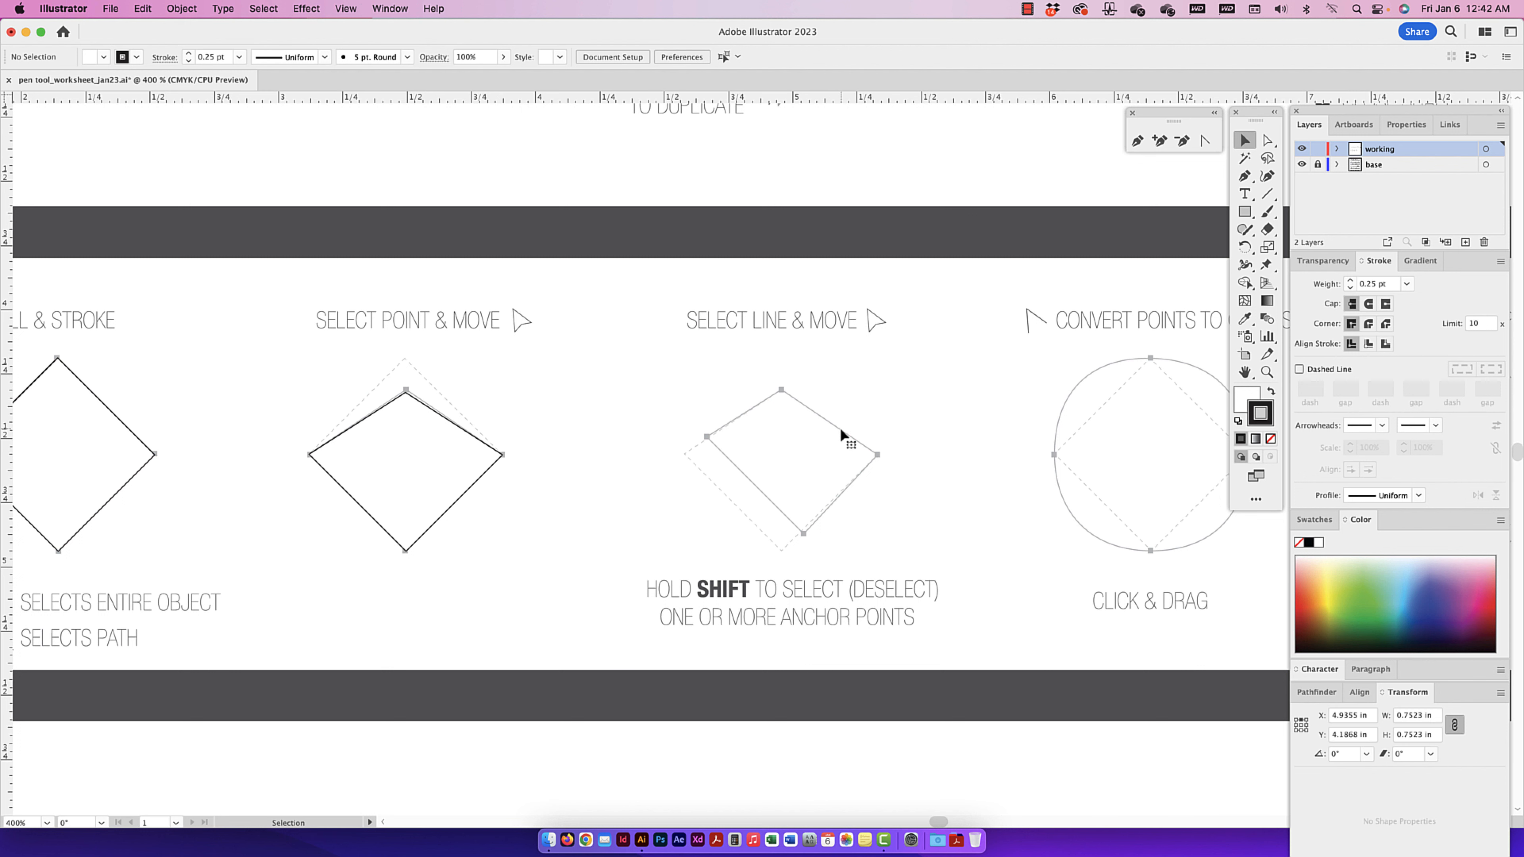
pyautogui.moveTo(441, 420); pyautogui.dragTo(819, 481)
# - Select the lower edge of the Select Line & Move diamond with Direct Selection, and set its stroke to None
pyautogui.click(1267, 141)
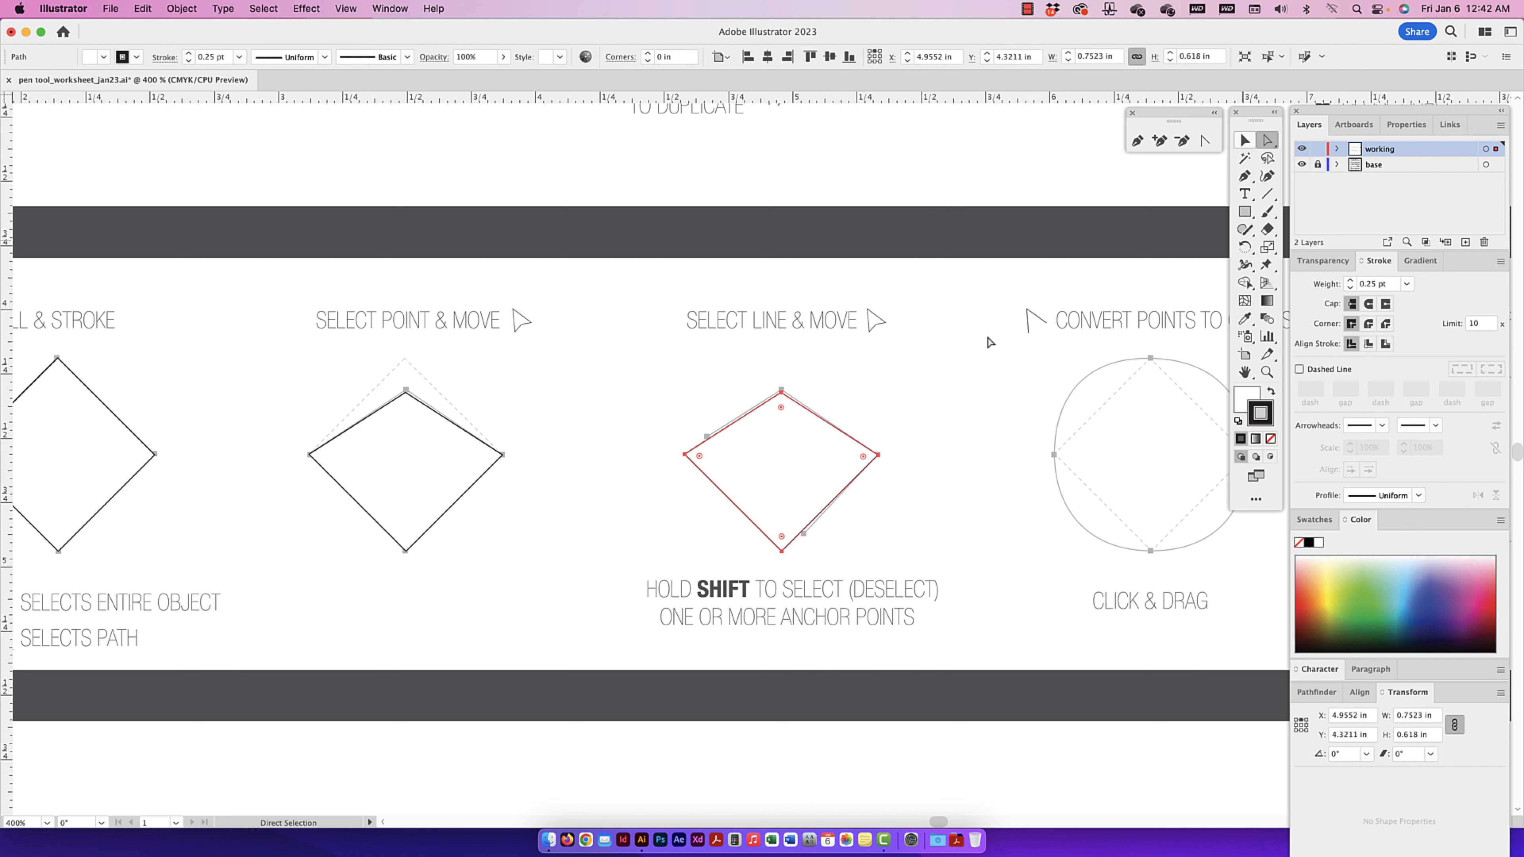
pyautogui.click(972, 379)
pyautogui.click(822, 478)
pyautogui.click(1270, 438)
# - Try moving the right anchor point of the Select Line & Move diamond inward, and undo the move
pyautogui.click(889, 448)
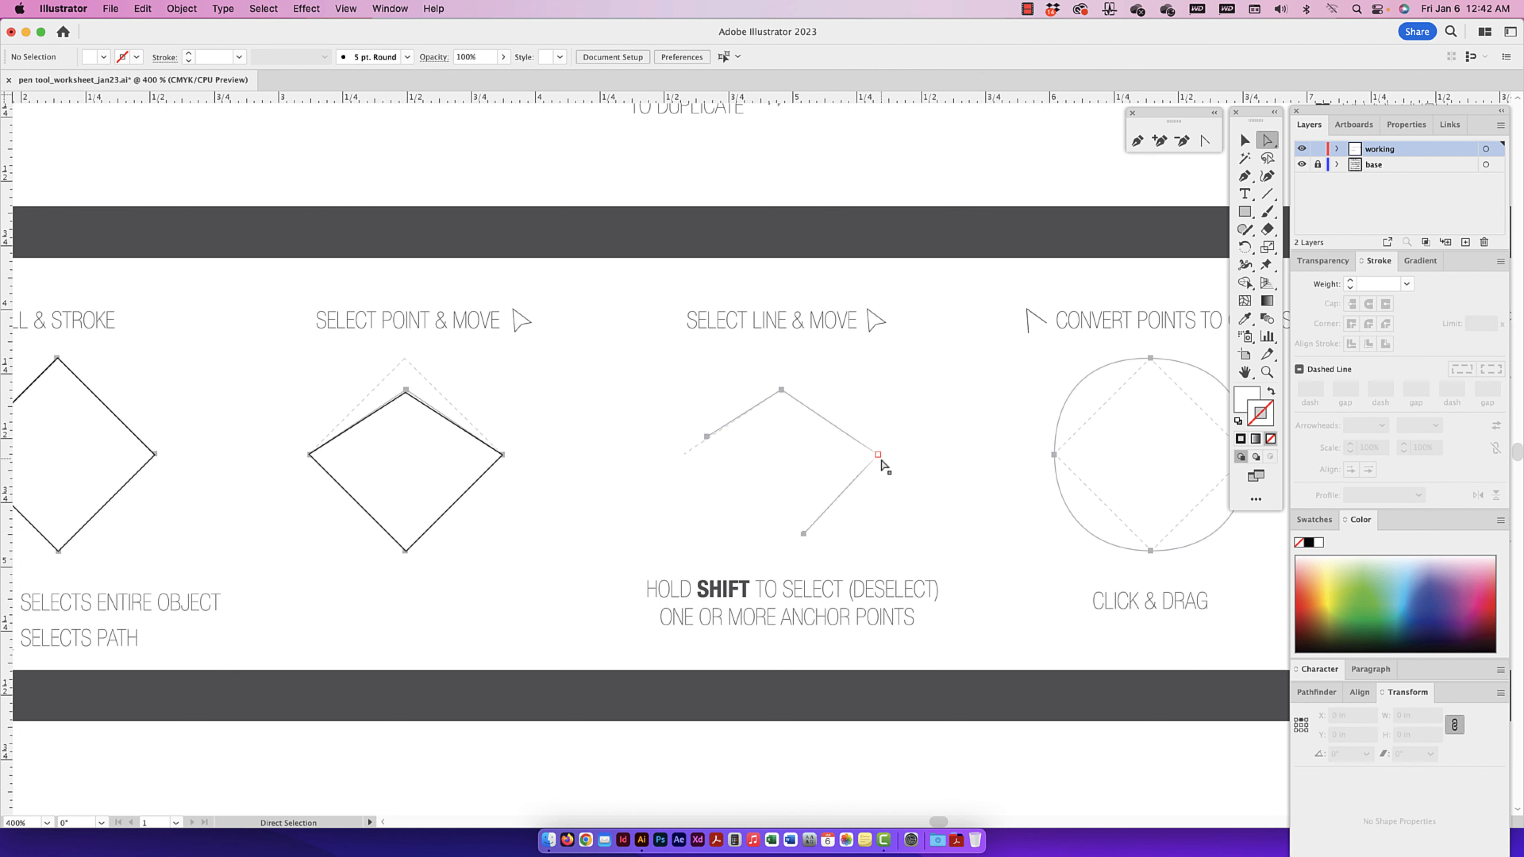
pyautogui.moveTo(878, 455); pyautogui.dragTo(765, 454)
pyautogui.press('super+z')
# - Select the lower-left edge of the Select Line & Move diamond, and swap the shape's fill and stroke
pyautogui.click(889, 480)
pyautogui.click(750, 525)
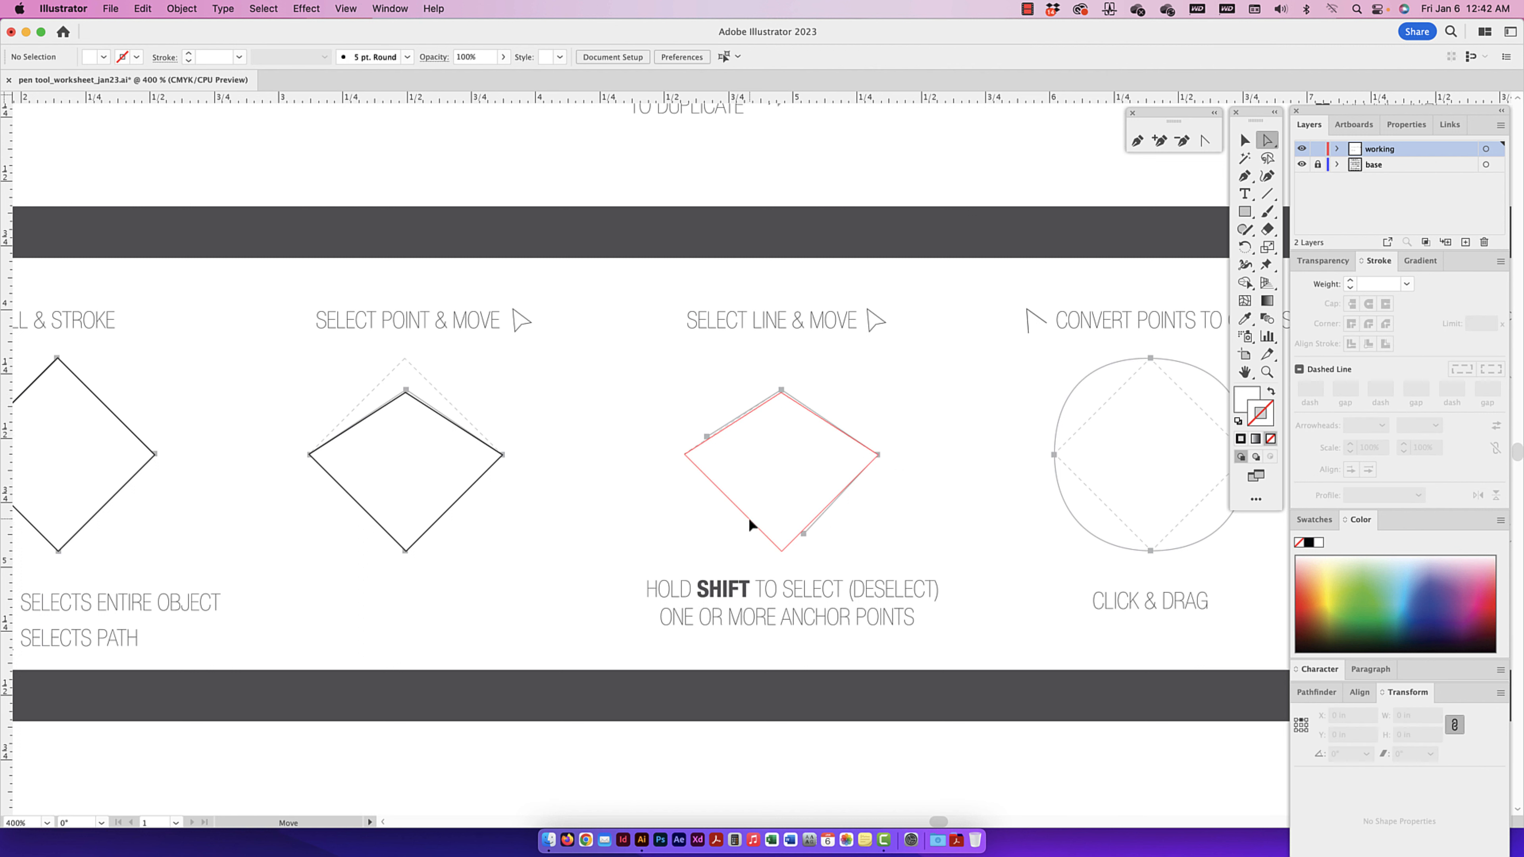
pyautogui.click(1271, 393)
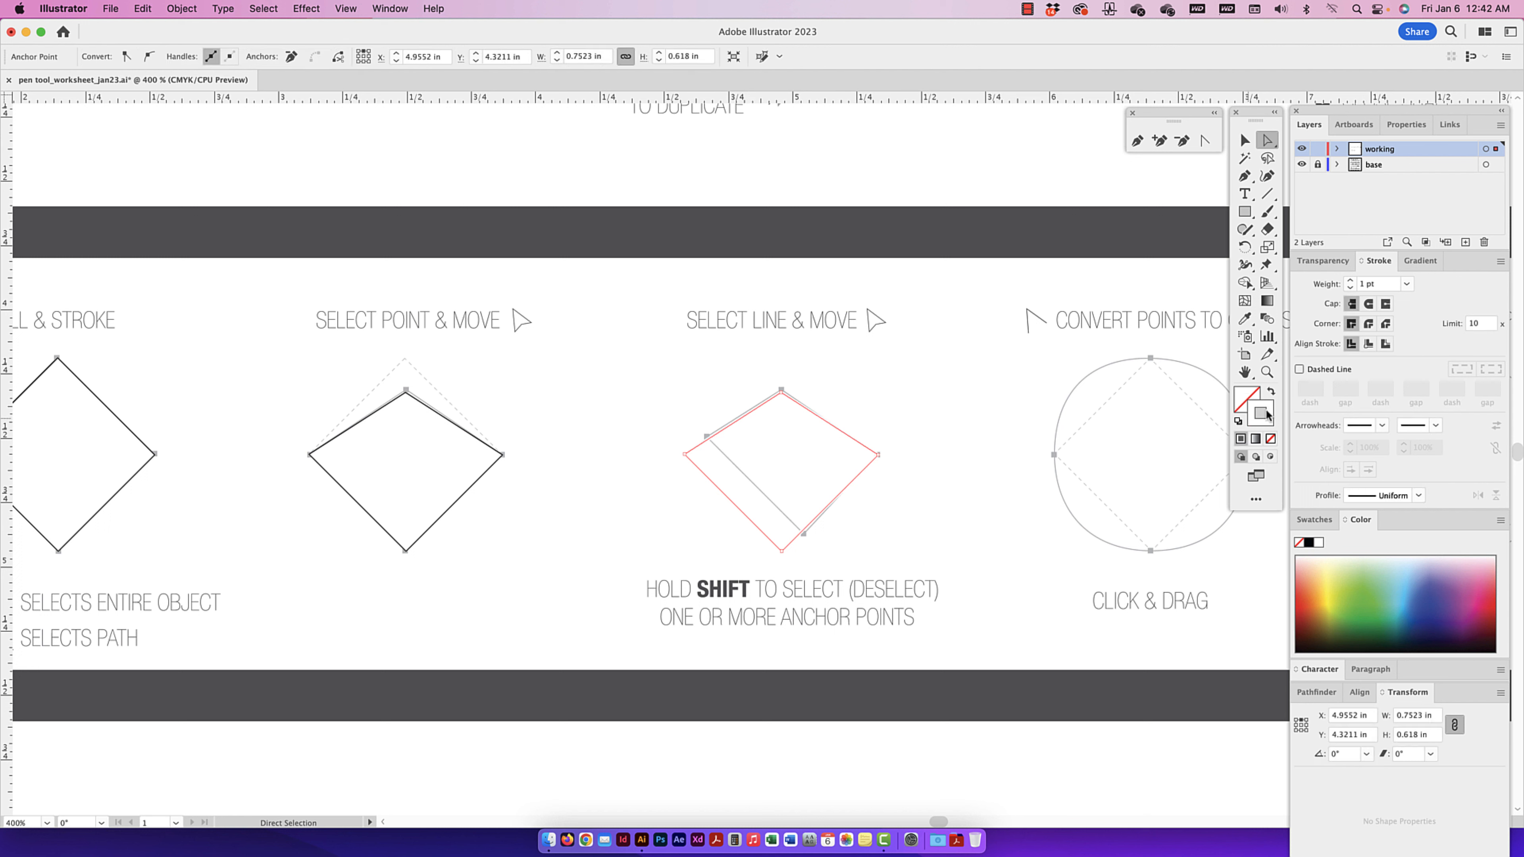
# - Give the Select Line & Move diamond a black stroke of 0.25 pt, and deselect it
pyautogui.click(1310, 542)
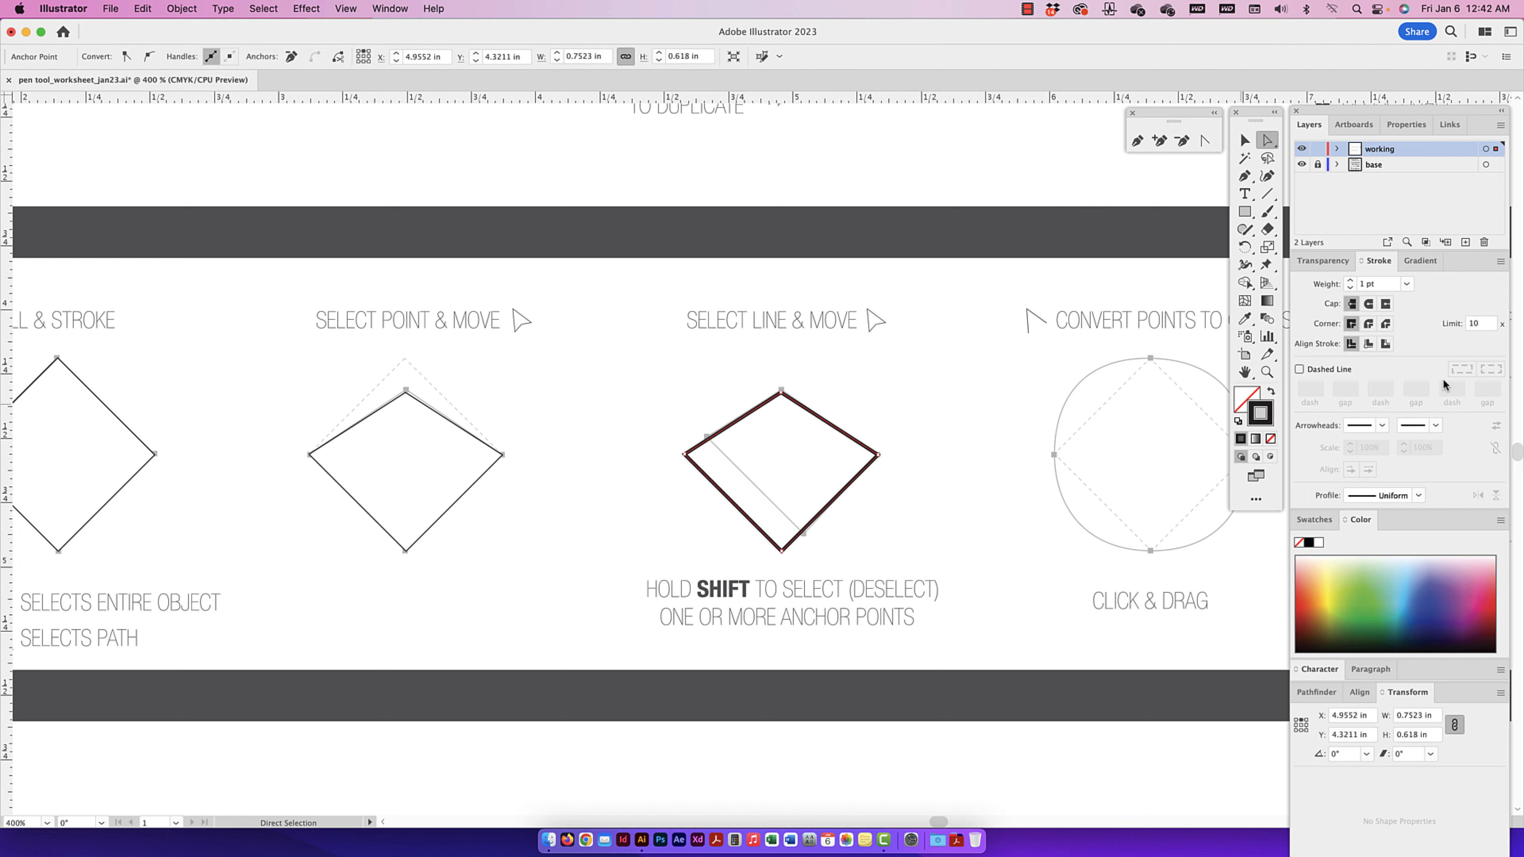
pyautogui.write('.25')
pyautogui.press('Return')
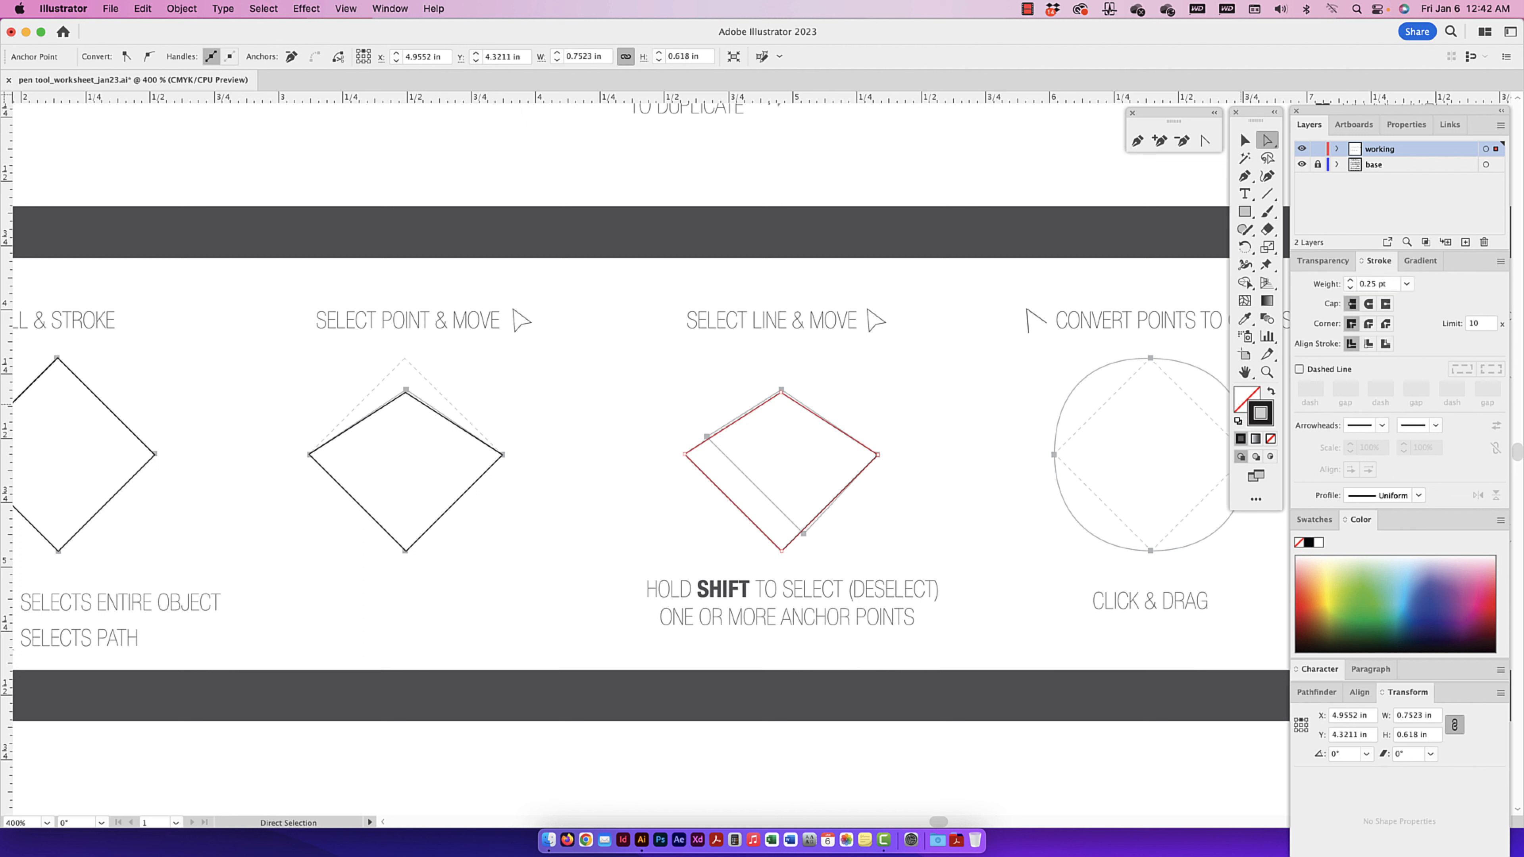
pyautogui.click(698, 536)
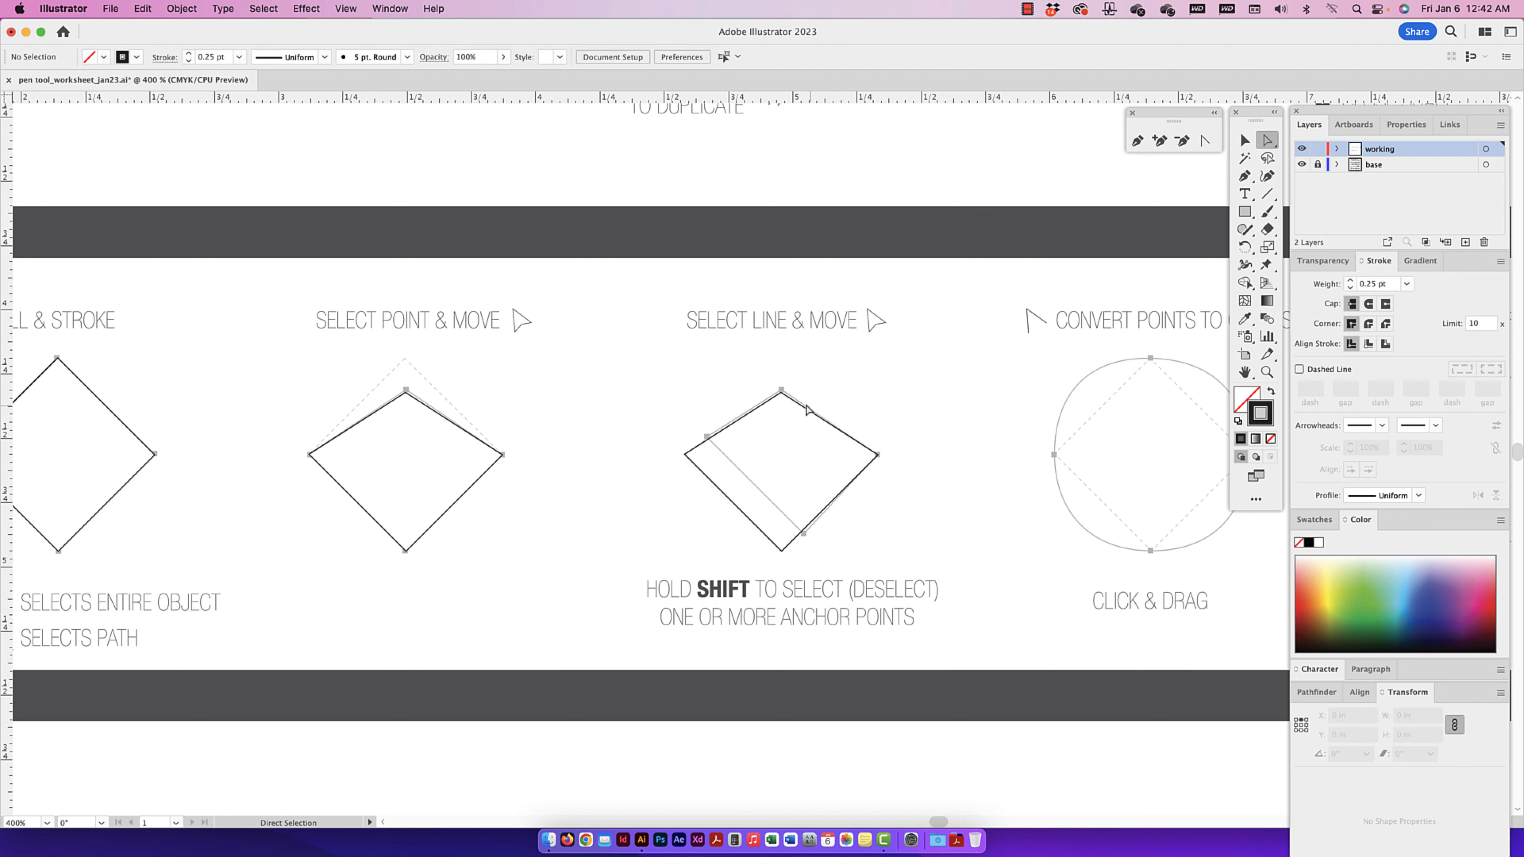
# - Select the top and right anchor points of the Select Line & Move diamond together, try moving them inward, and undo the move
pyautogui.click(782, 391)
pyautogui.keyDown('shift'); pyautogui.click(879, 455); pyautogui.keyUp('shift')
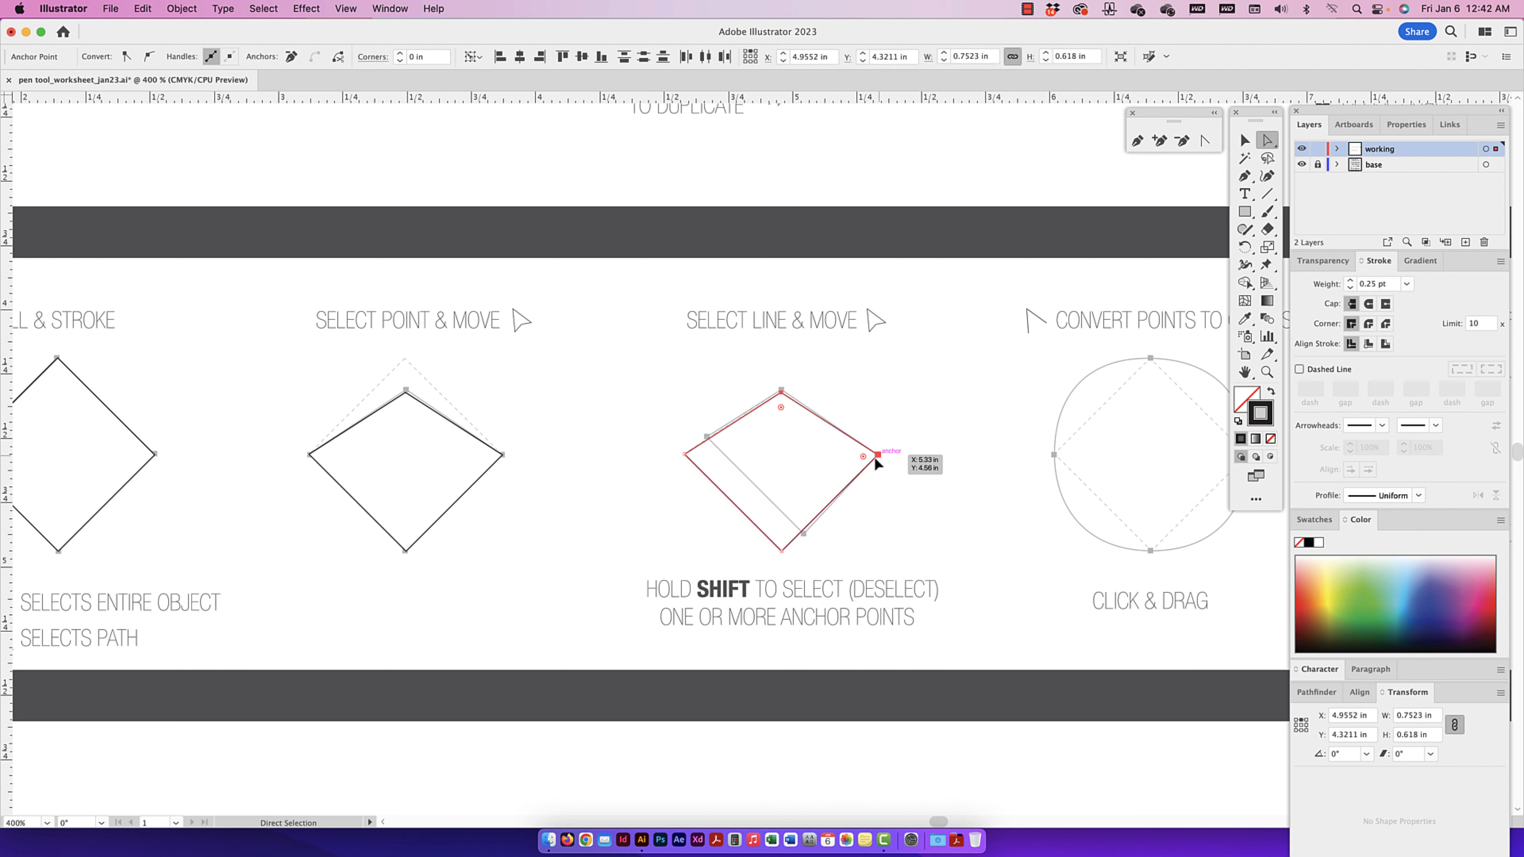
pyautogui.moveTo(877, 456); pyautogui.dragTo(841, 479)
pyautogui.press('super+z')
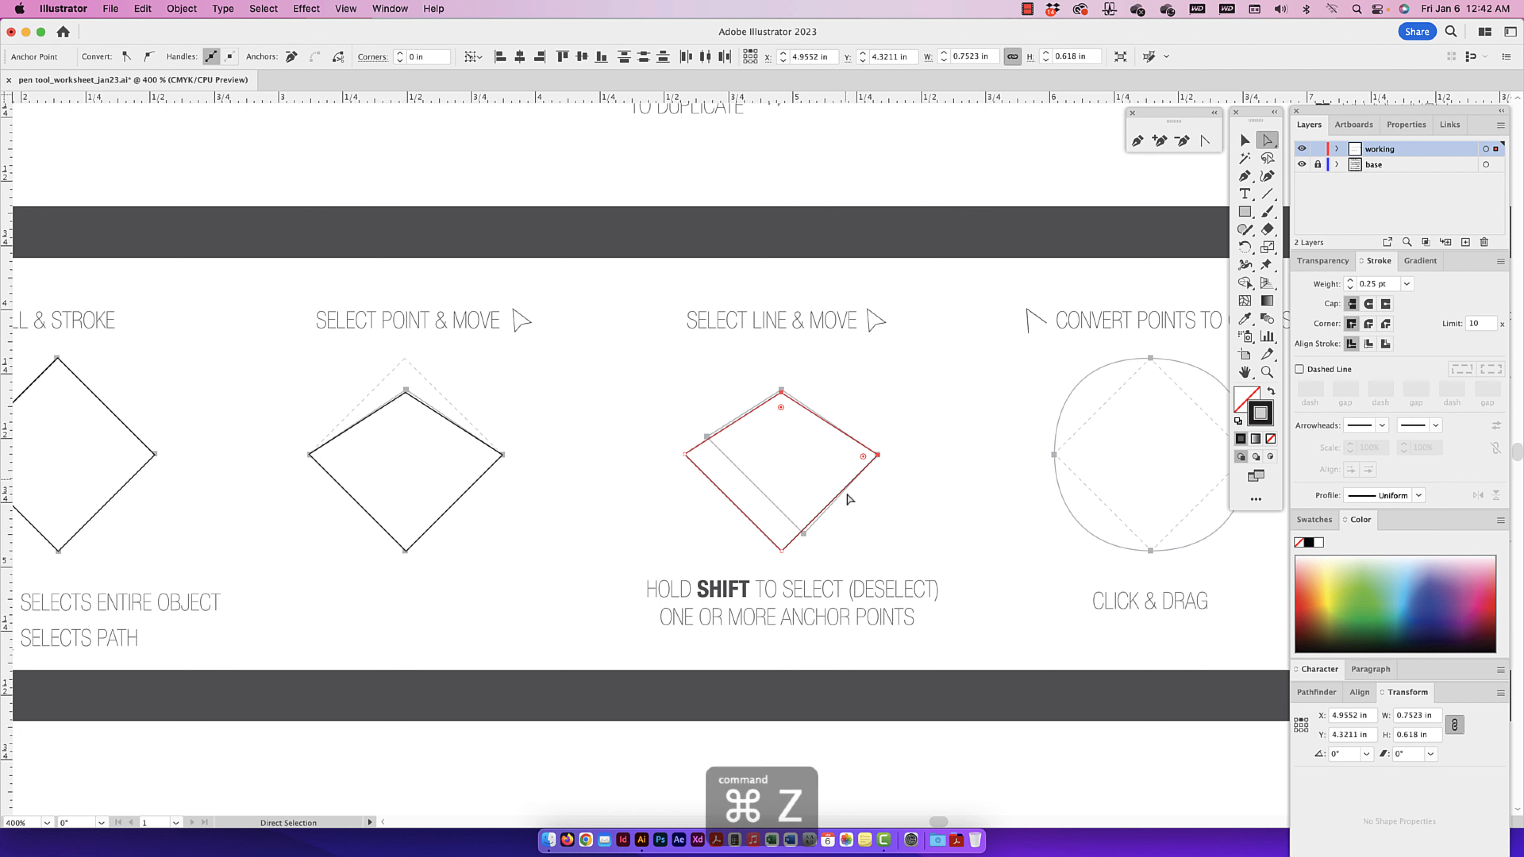
# - Move the lower-left edge of the Select Line & Move diamond inward onto the guide line
pyautogui.click(873, 507)
pyautogui.click(735, 509)
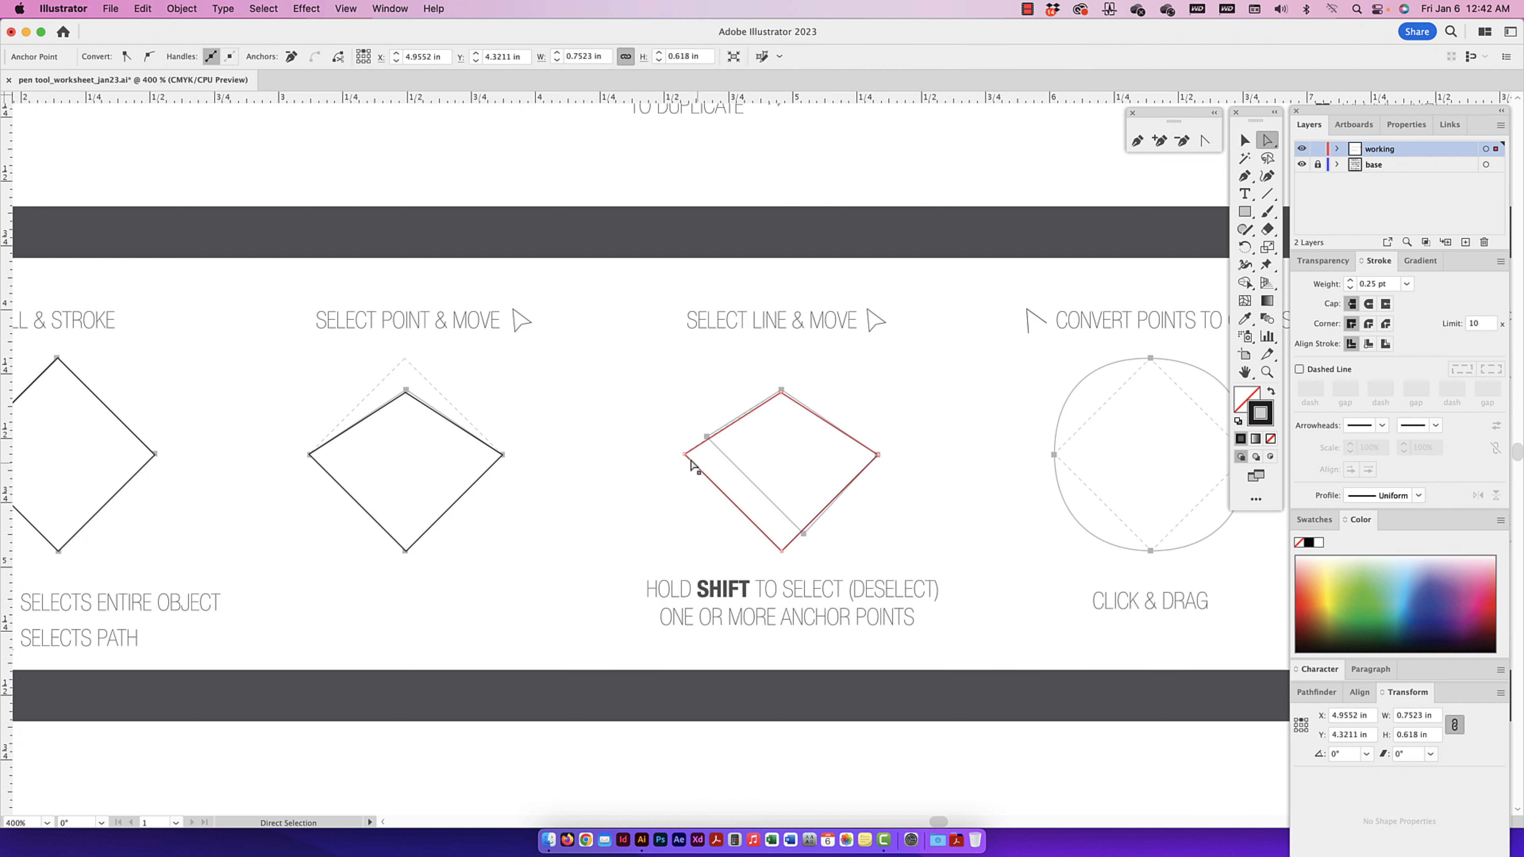
pyautogui.moveTo(738, 509); pyautogui.dragTo(759, 493)
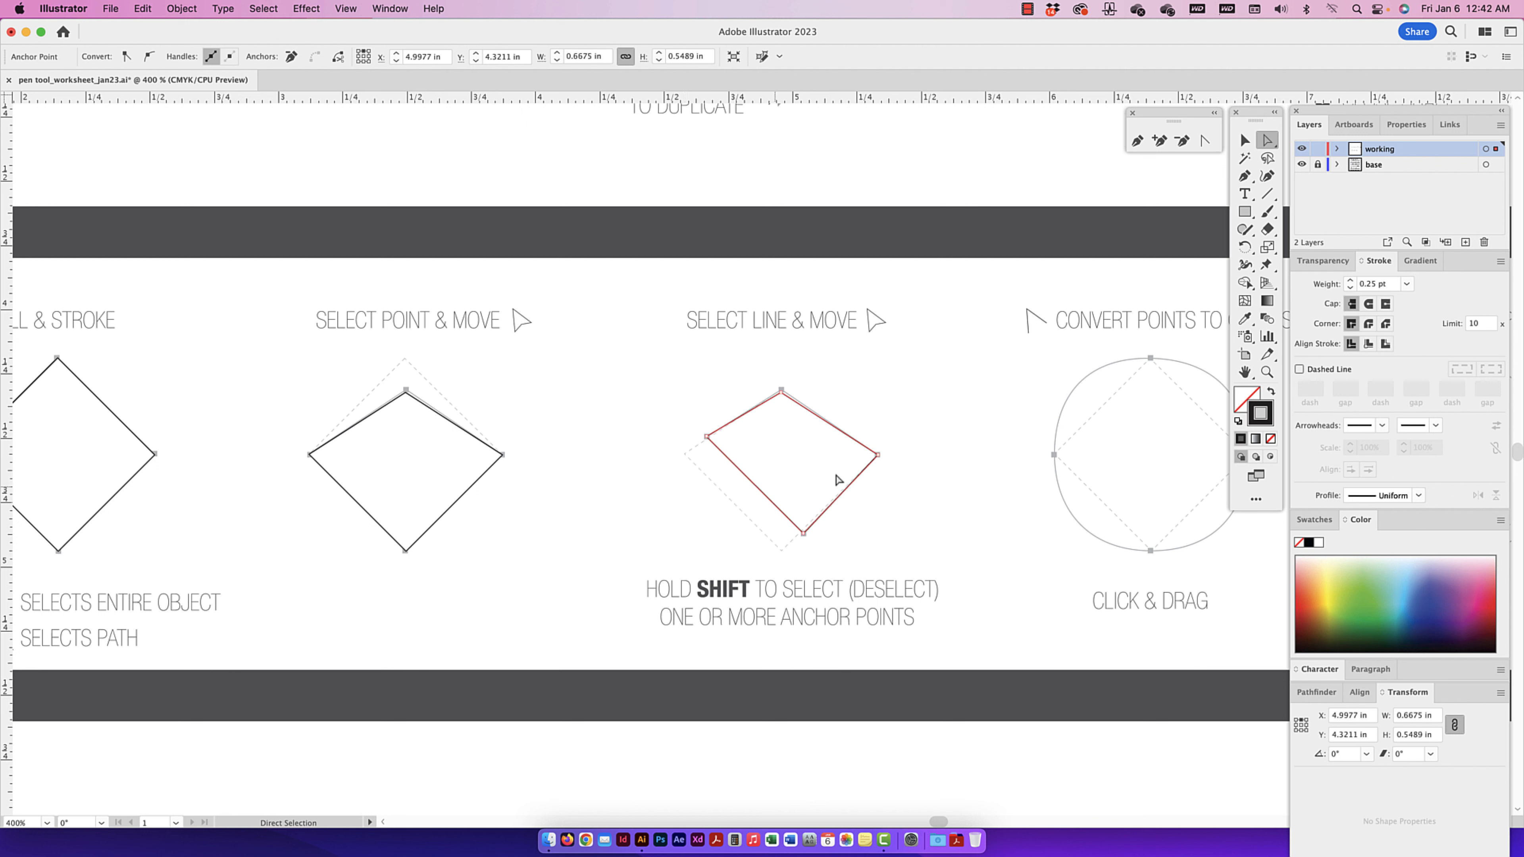
# - Try moving the upper-left edge of the Select Line & Move diamond outward to the left, and undo the move
pyautogui.click(779, 428)
pyautogui.click(768, 403)
pyautogui.moveTo(749, 411)
pyautogui.mouseDown()
pyautogui.moveTo(645, 322)
pyautogui.moveTo(720, 408)
pyautogui.mouseUp()
pyautogui.hscroll(-1, 782, 408)
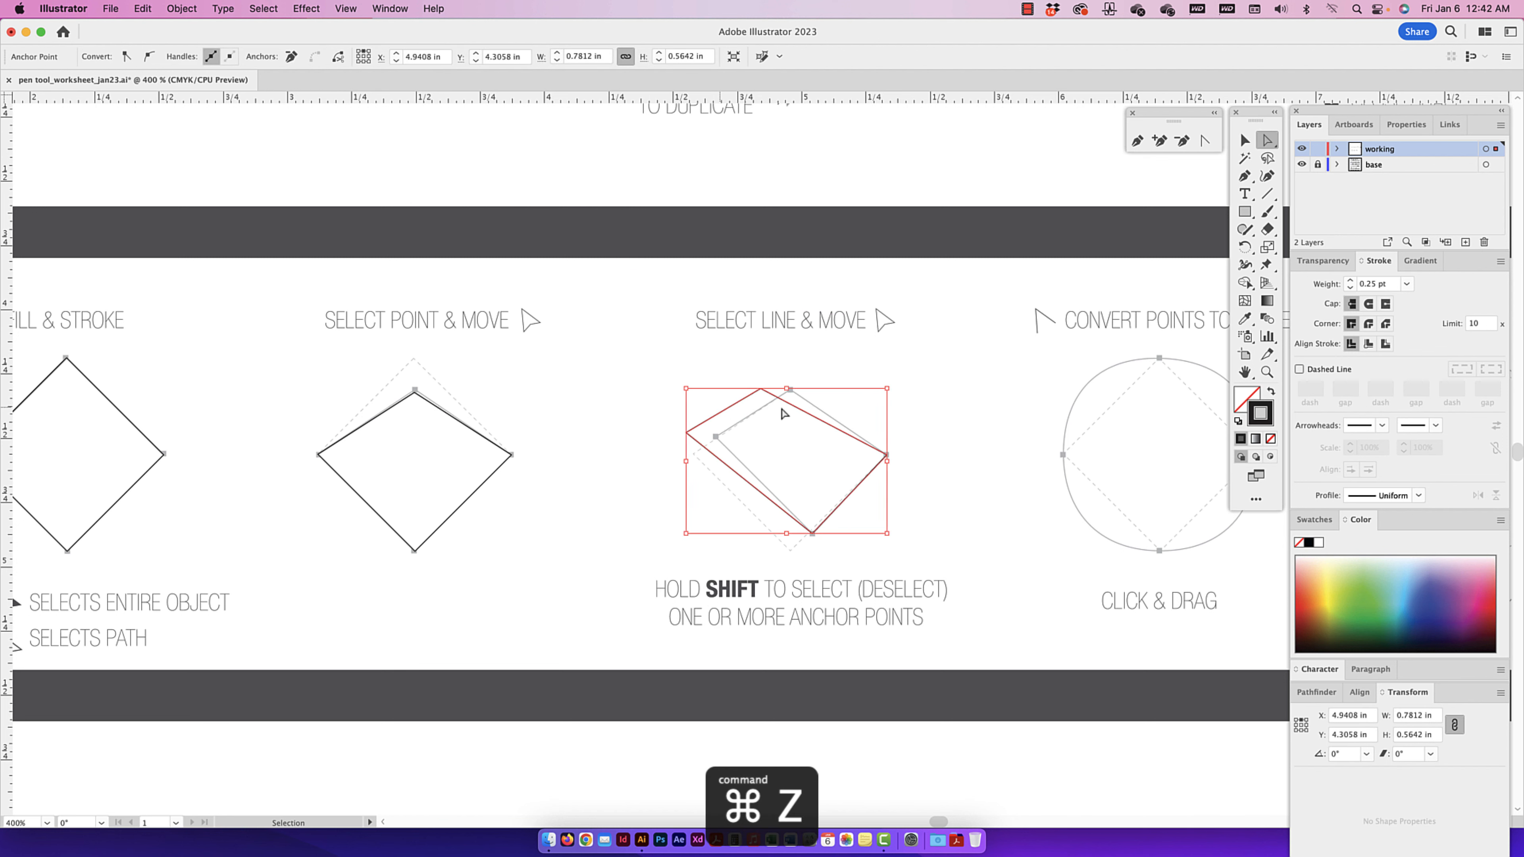
pyautogui.press('super+z')
# - Try moving the lower-right edge of the Select Line & Move diamond outward, and undo the move
pyautogui.click(861, 382)
pyautogui.click(812, 533)
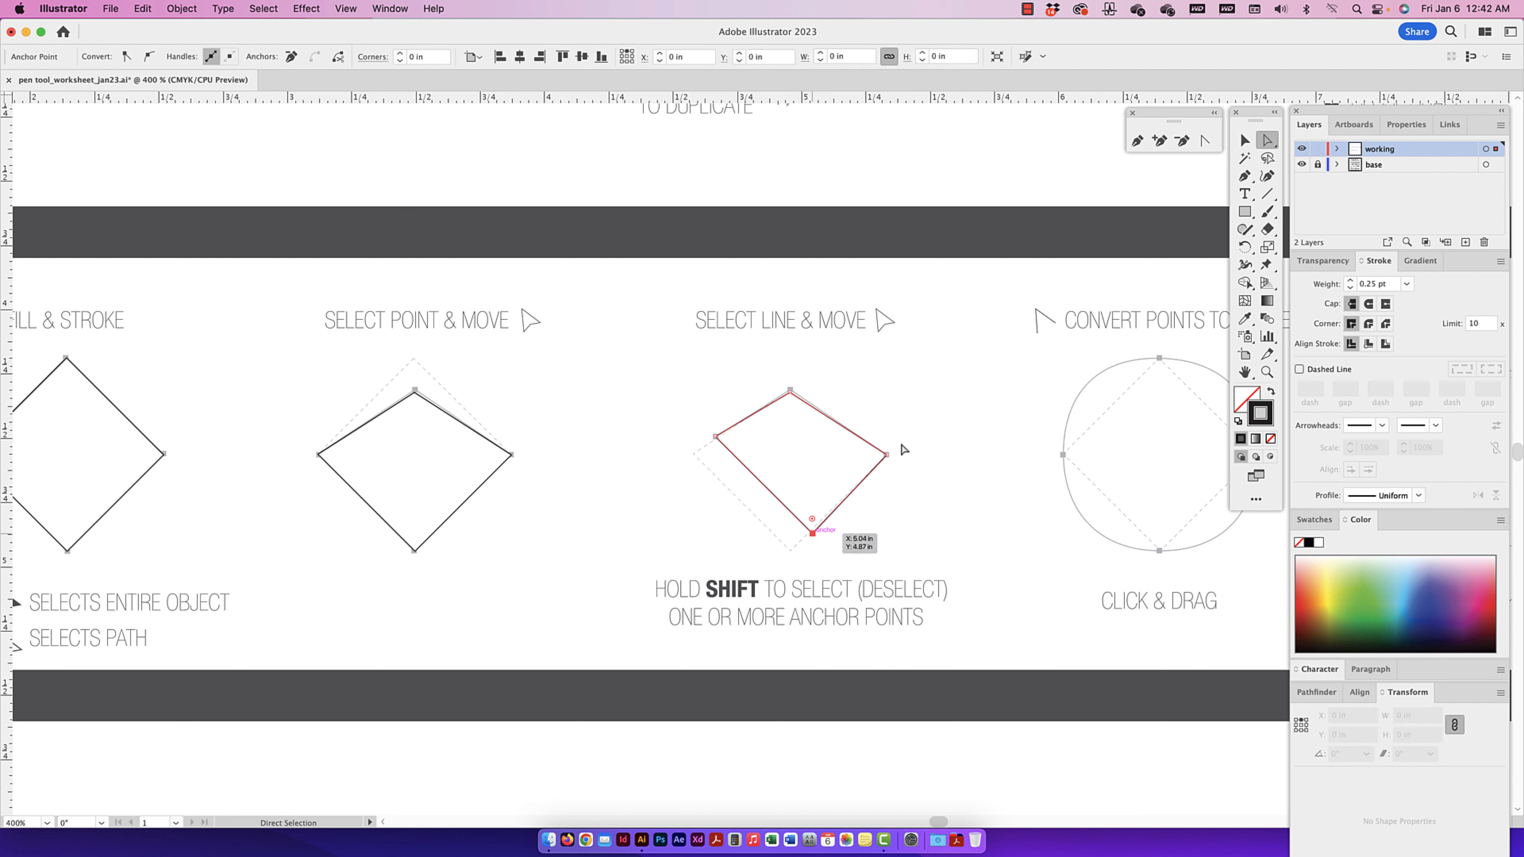
pyautogui.keyDown('shift'); pyautogui.click(886, 455); pyautogui.keyUp('shift')
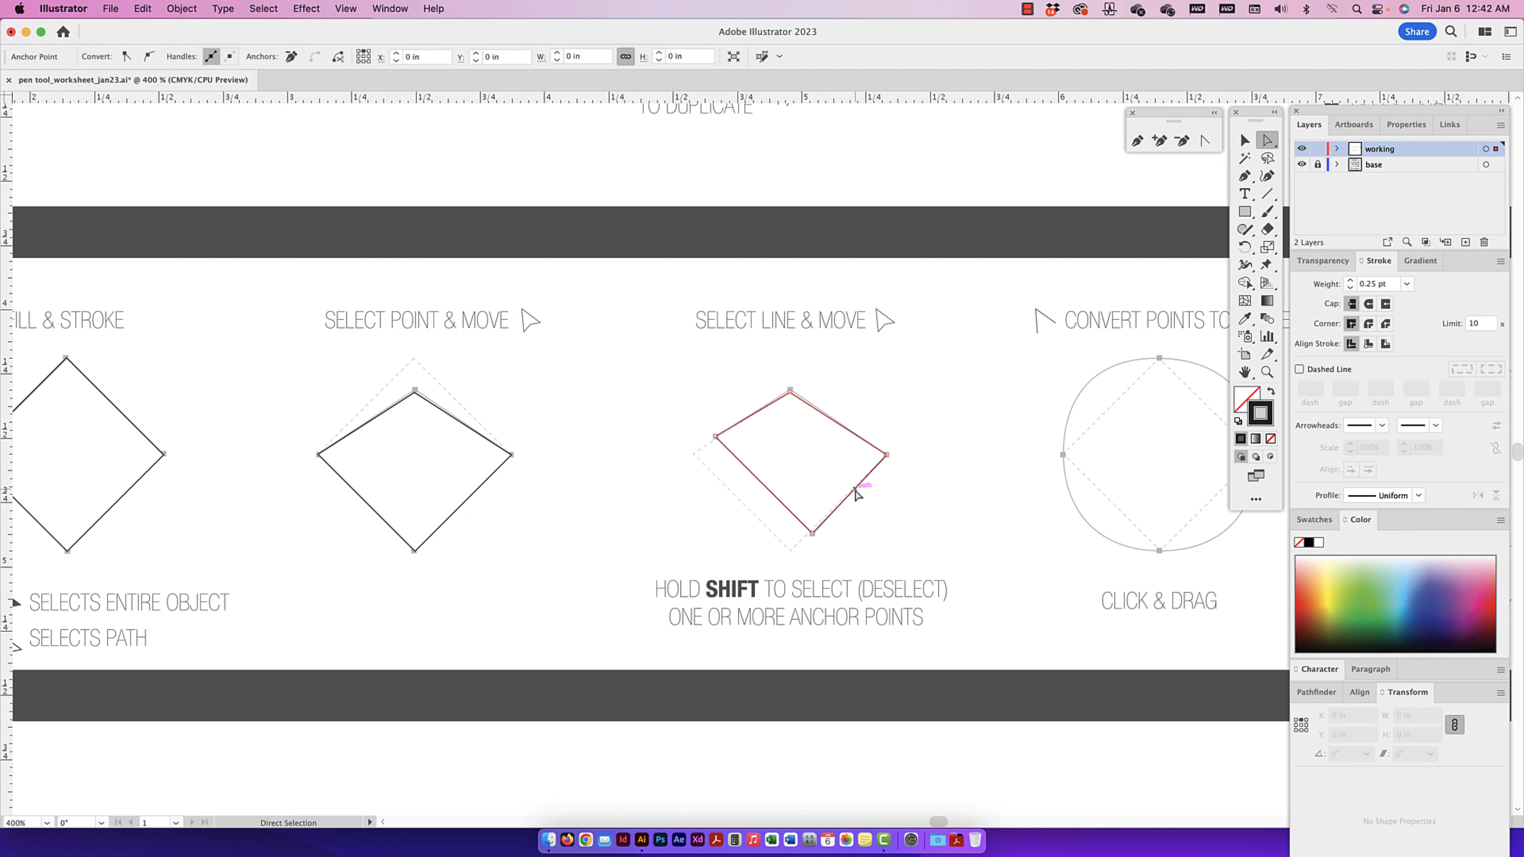
pyautogui.moveTo(856, 488); pyautogui.dragTo(918, 517)
pyautogui.press('super+z')
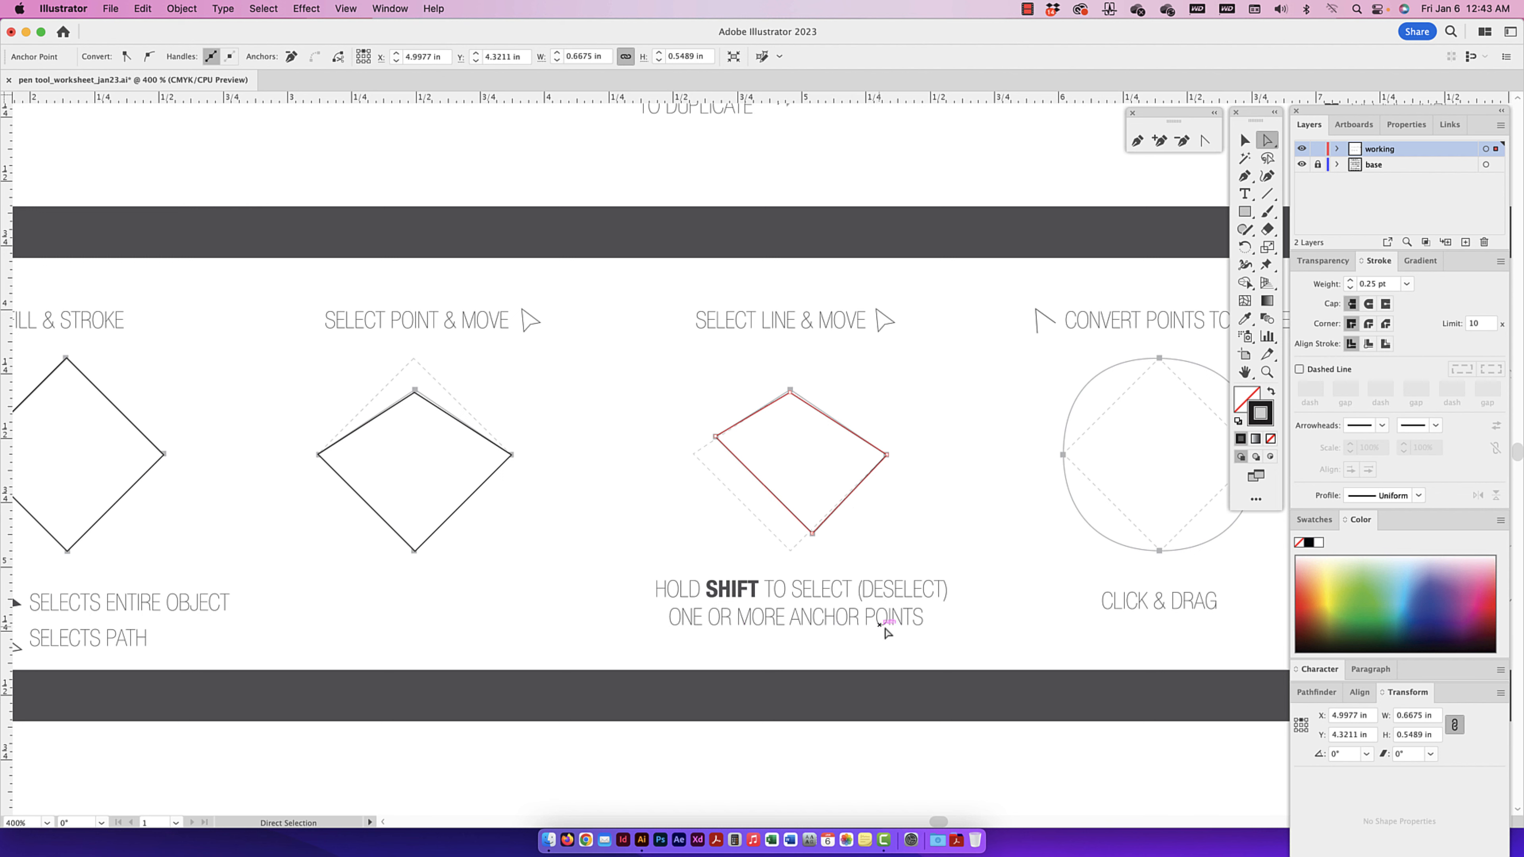
# - Select only the left and right anchor points of the Select Line & Move diamond, try moving them together, and undo the move
pyautogui.moveTo(964, 485); pyautogui.dragTo(889, 518)
pyautogui.click(828, 509)
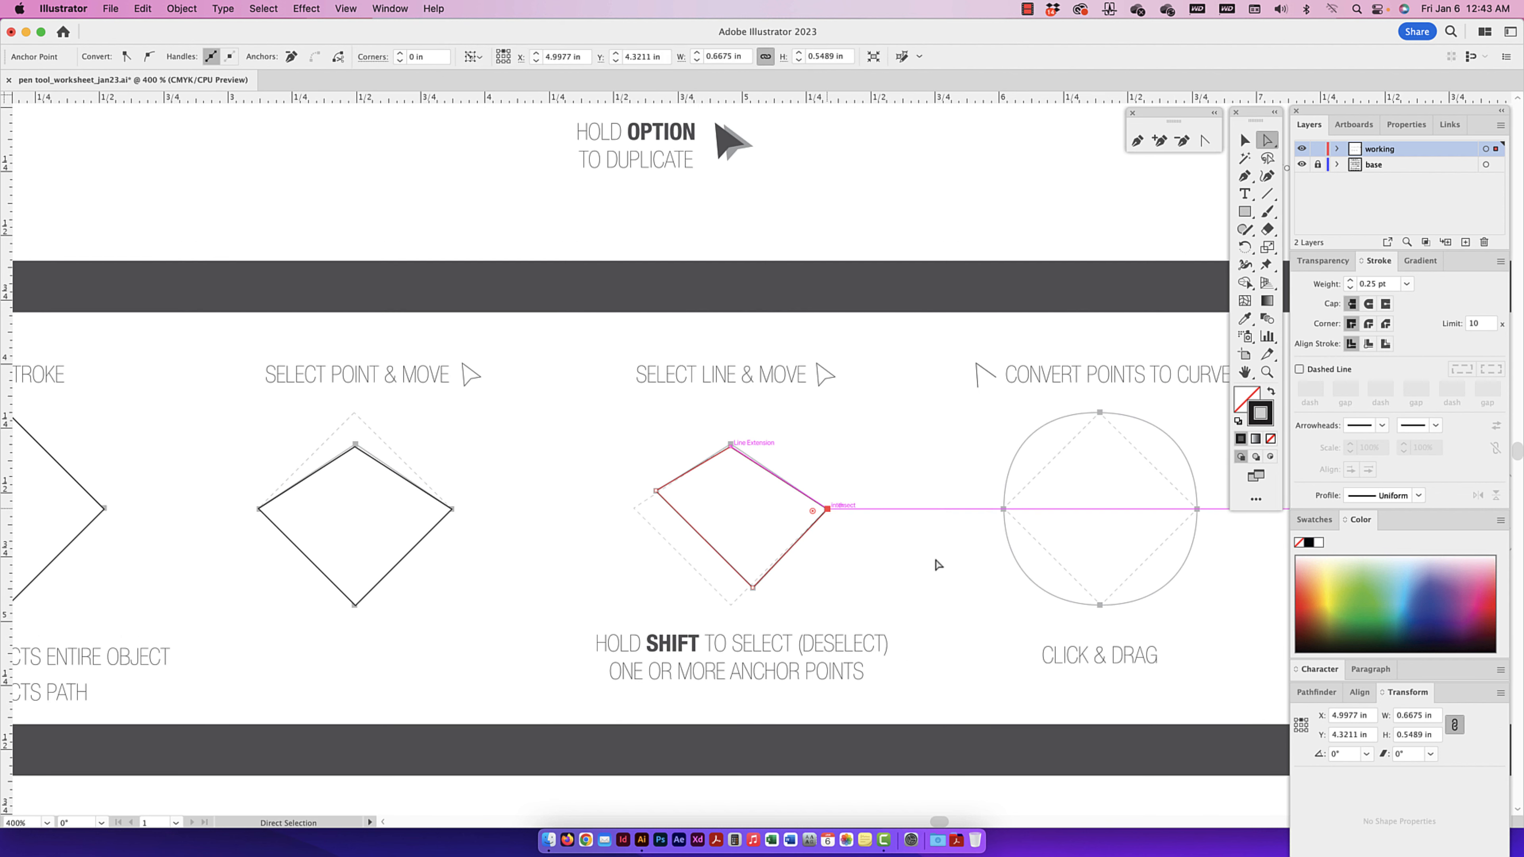
pyautogui.keyDown('shift'); pyautogui.click(732, 446); pyautogui.keyUp('shift')
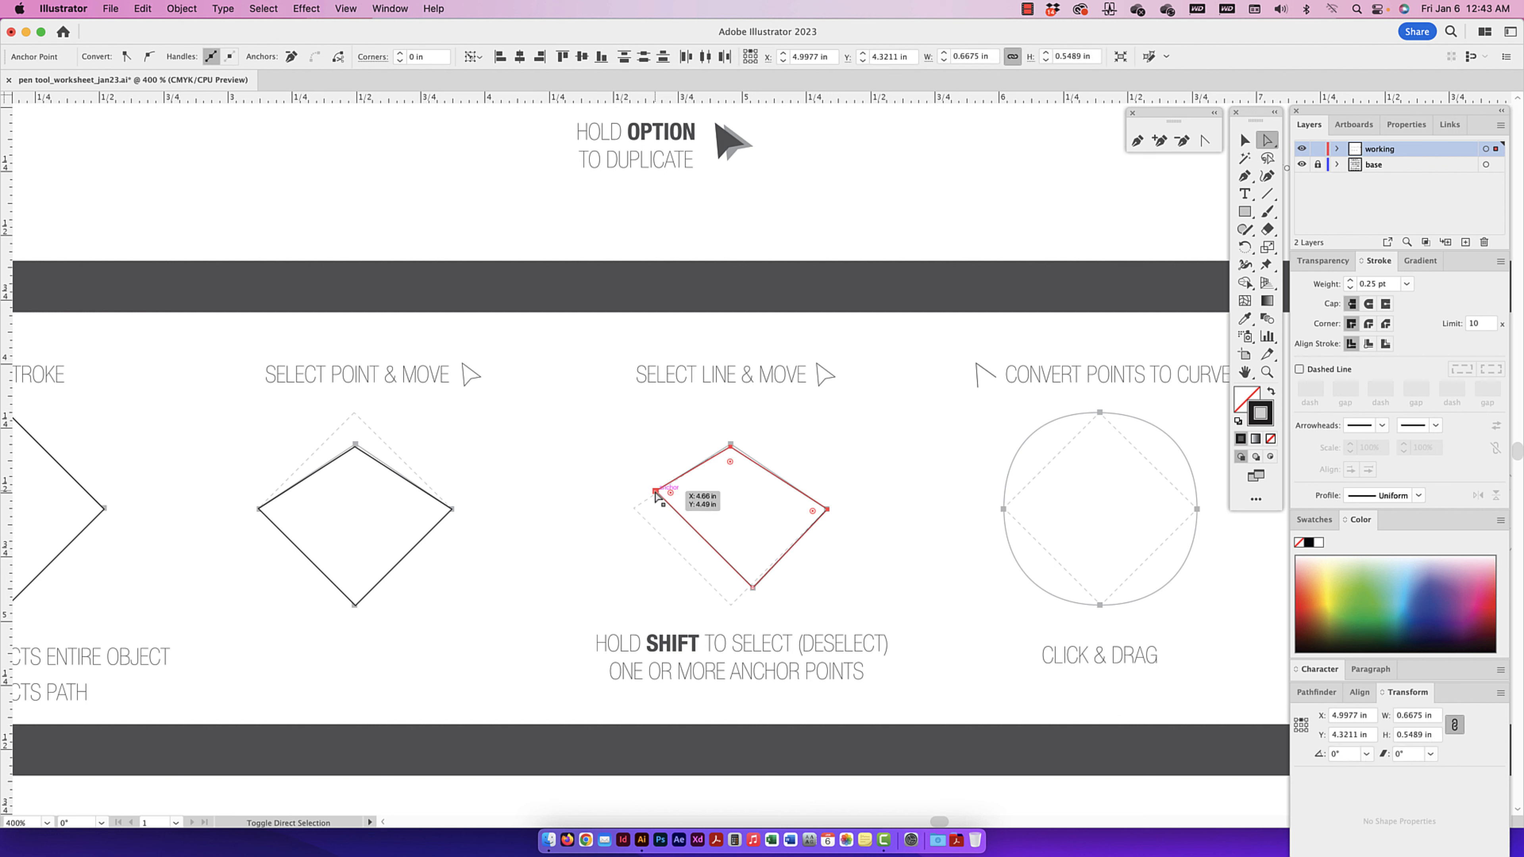
pyautogui.keyDown('shift'); pyautogui.click(731, 445); pyautogui.keyUp('shift')
pyautogui.keyDown('shift'); pyautogui.click(730, 446); pyautogui.keyUp('shift')
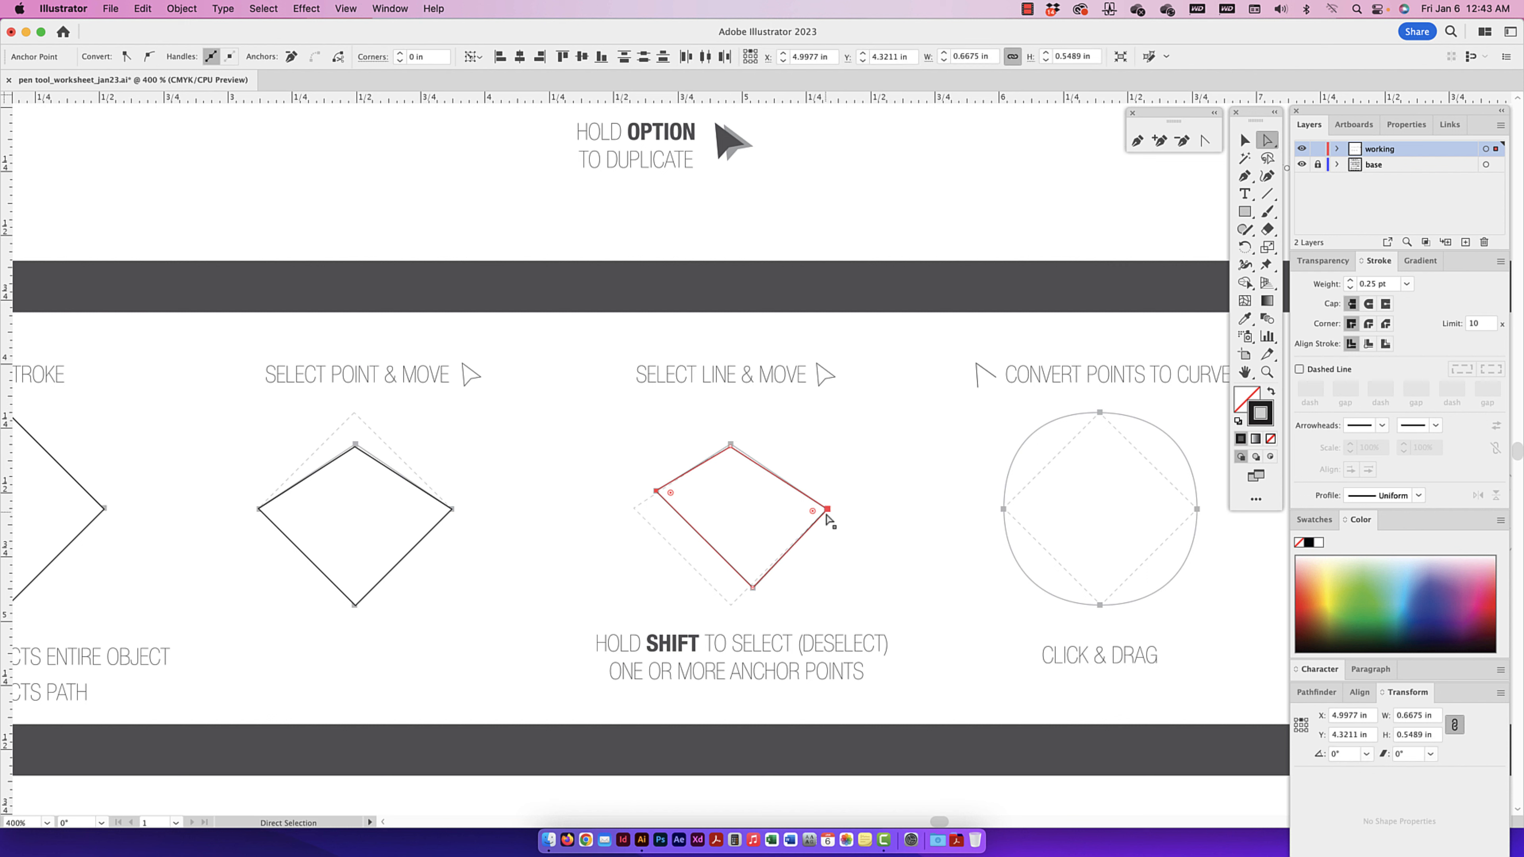
pyautogui.moveTo(827, 509); pyautogui.dragTo(776, 521)
pyautogui.press('super+z')
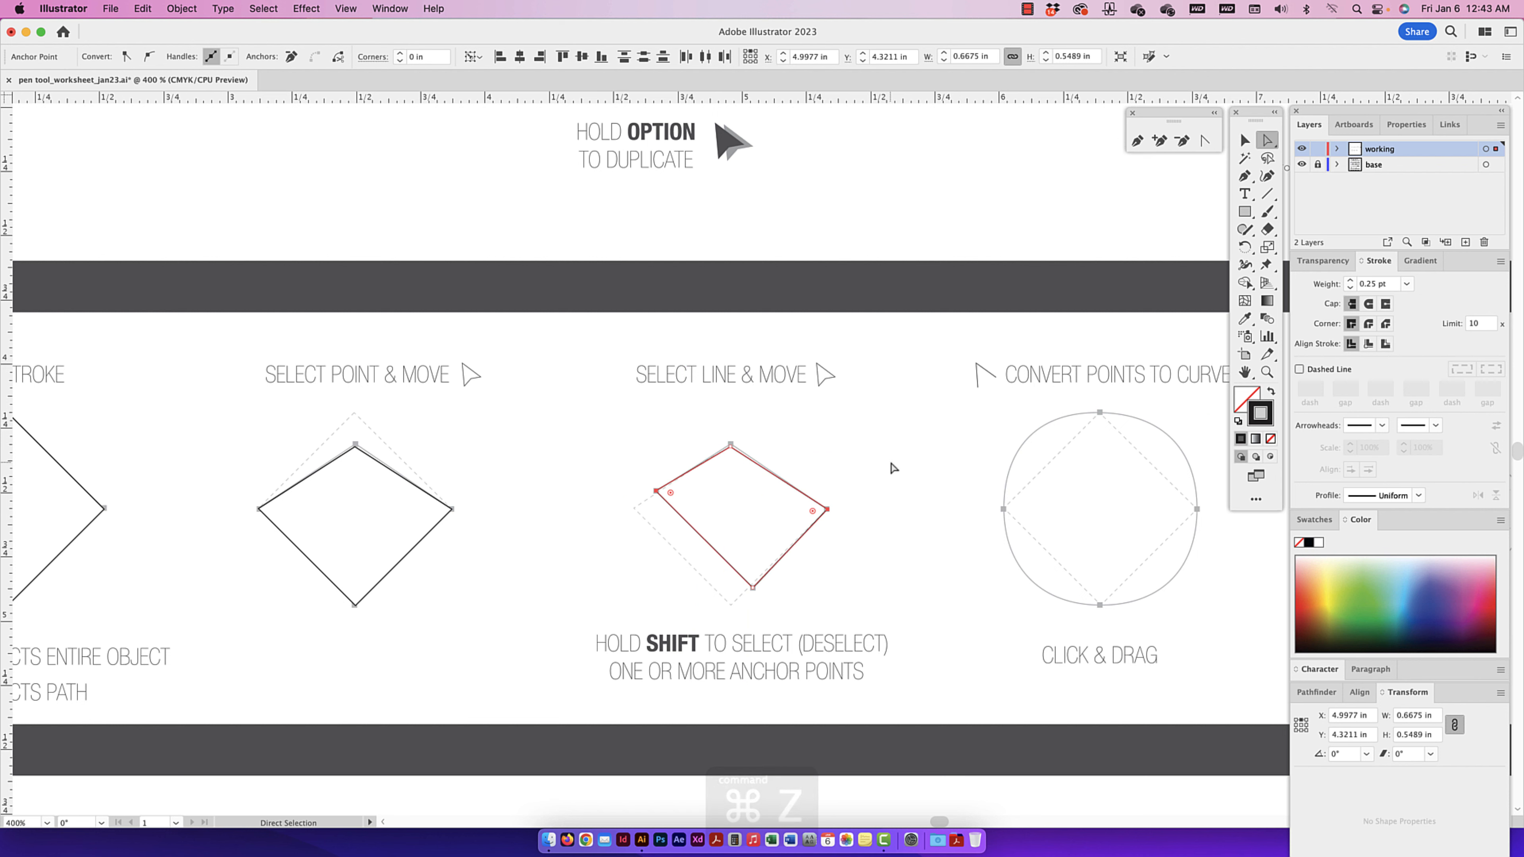
# - Draw a closed four-point diamond with the Pen tool over the dashed guide of the Click & Drag Convert Points to Curves exercise, and deselect it
pyautogui.hscroll(5, 806, 477)
pyautogui.click(610, 559)
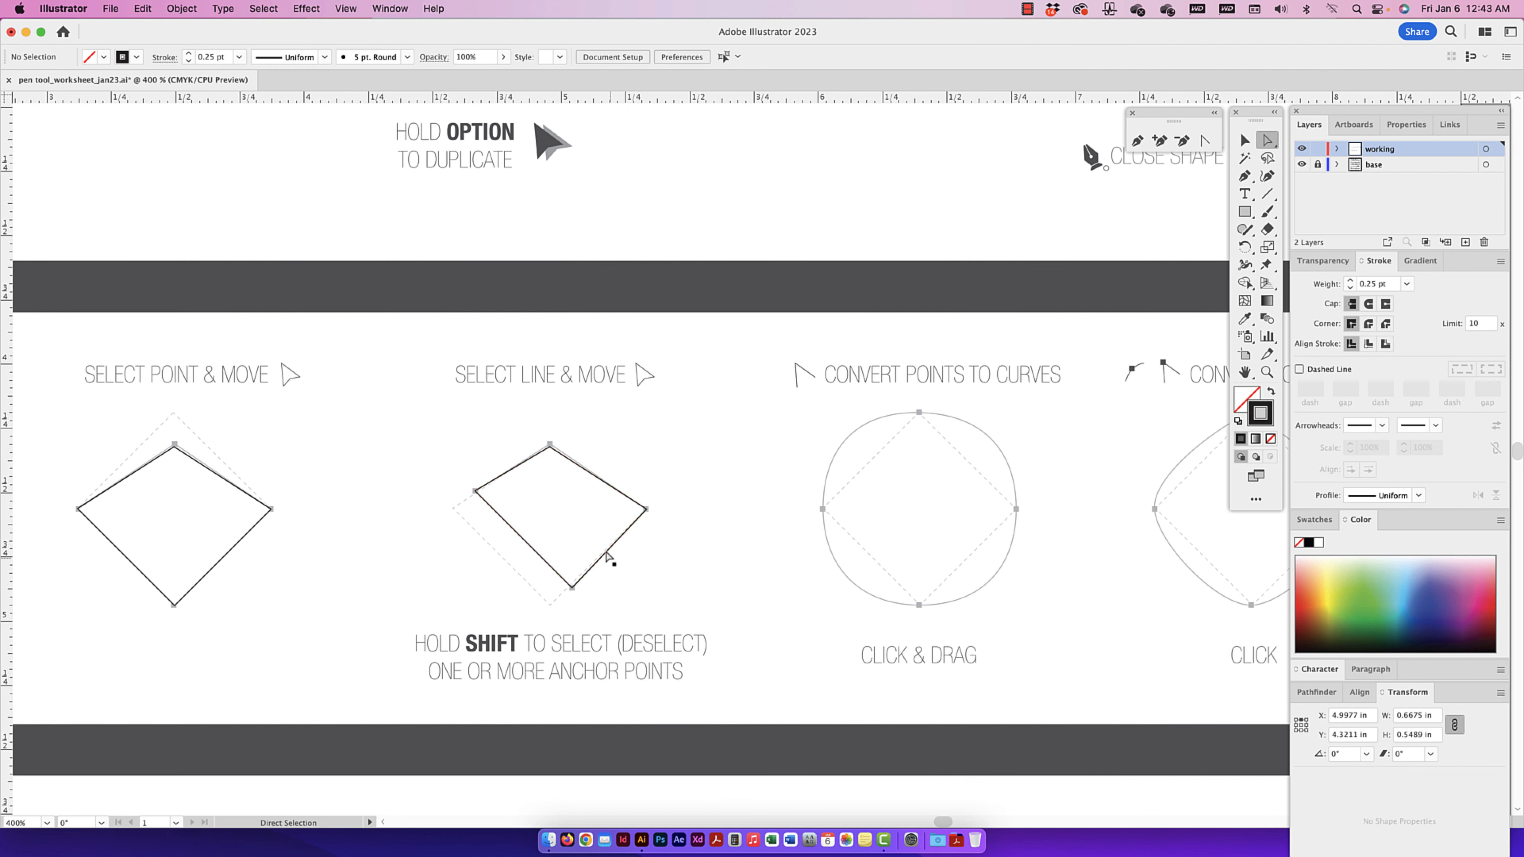
pyautogui.moveTo(742, 477); pyautogui.dragTo(616, 472)
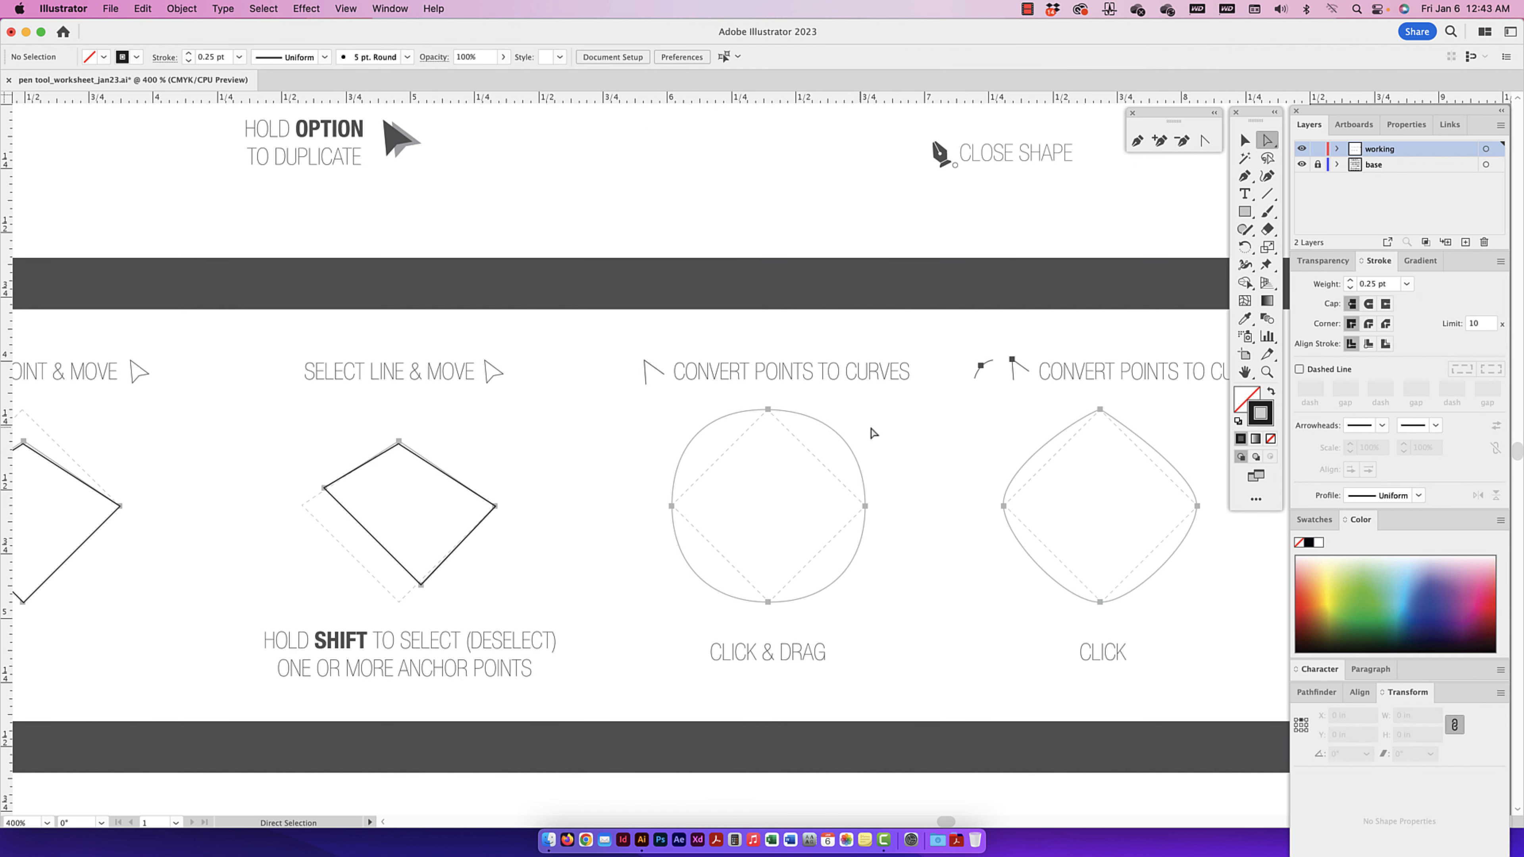
pyautogui.moveTo(873, 432); pyautogui.dragTo(742, 414)
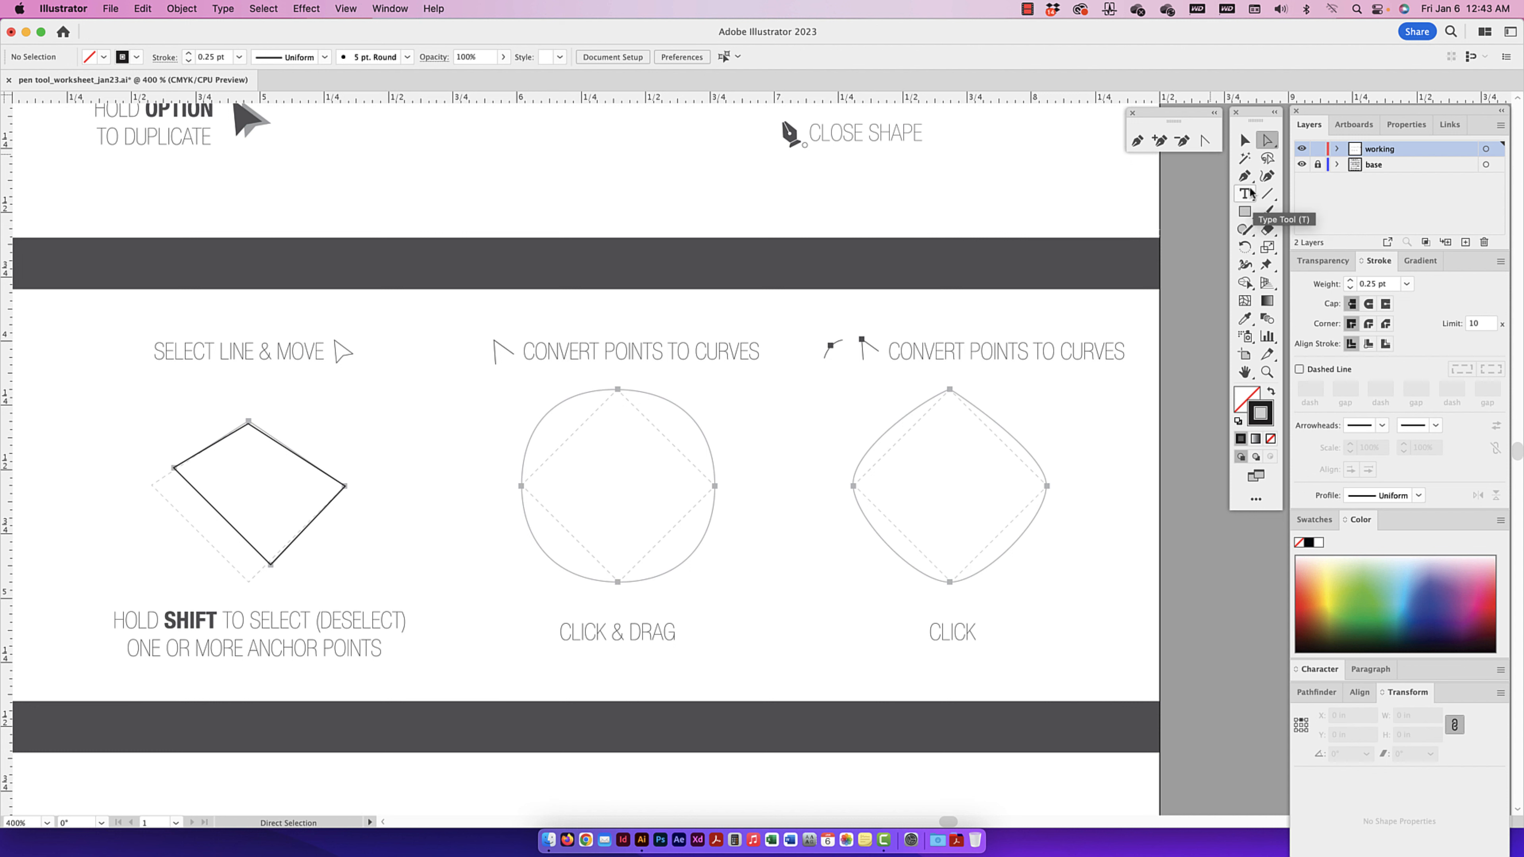
pyautogui.click(1244, 176)
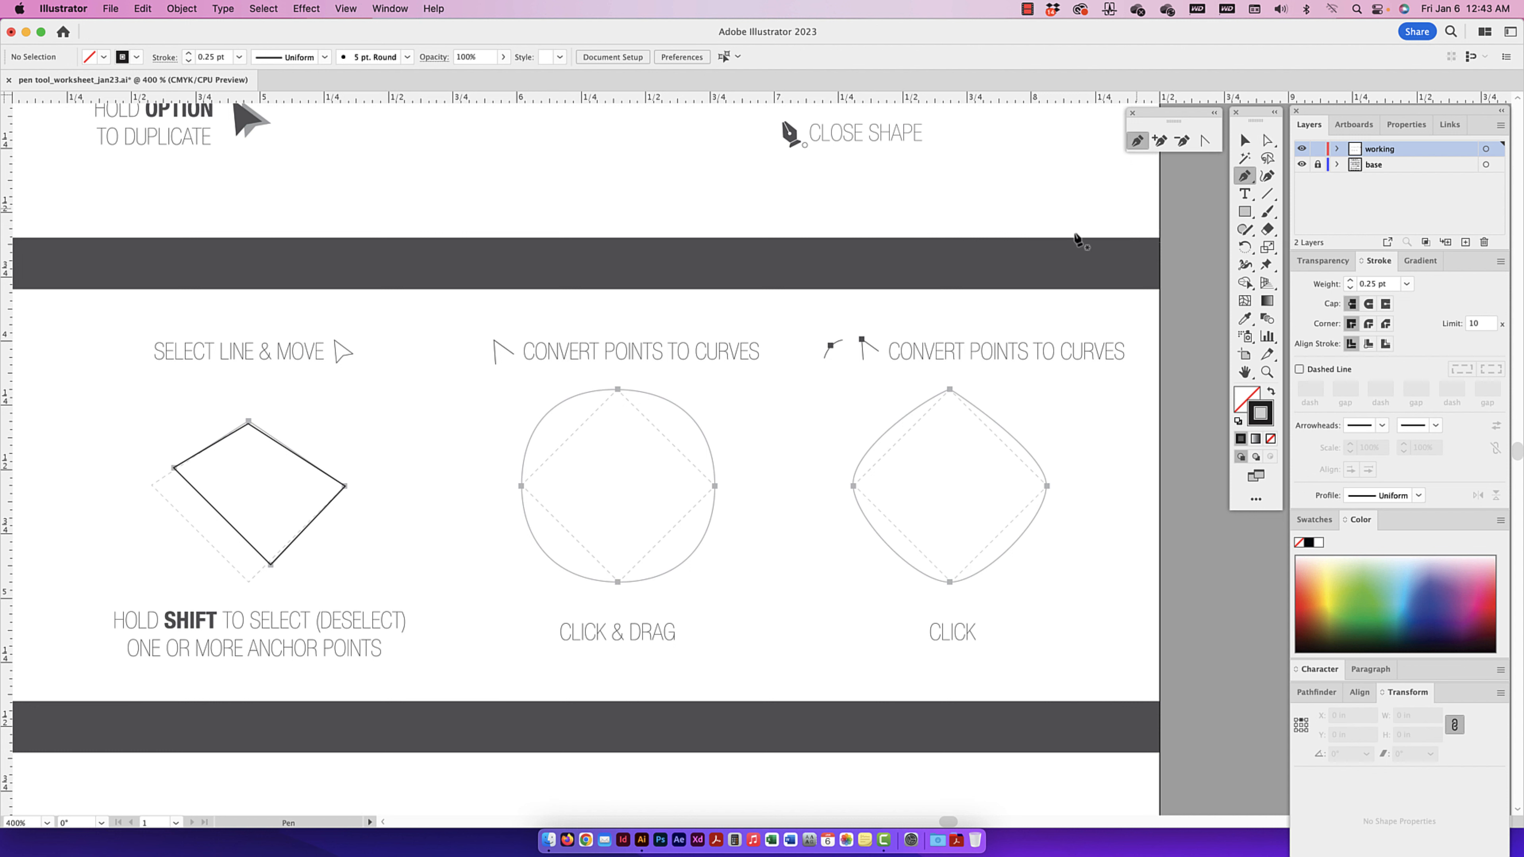
pyautogui.click(618, 390)
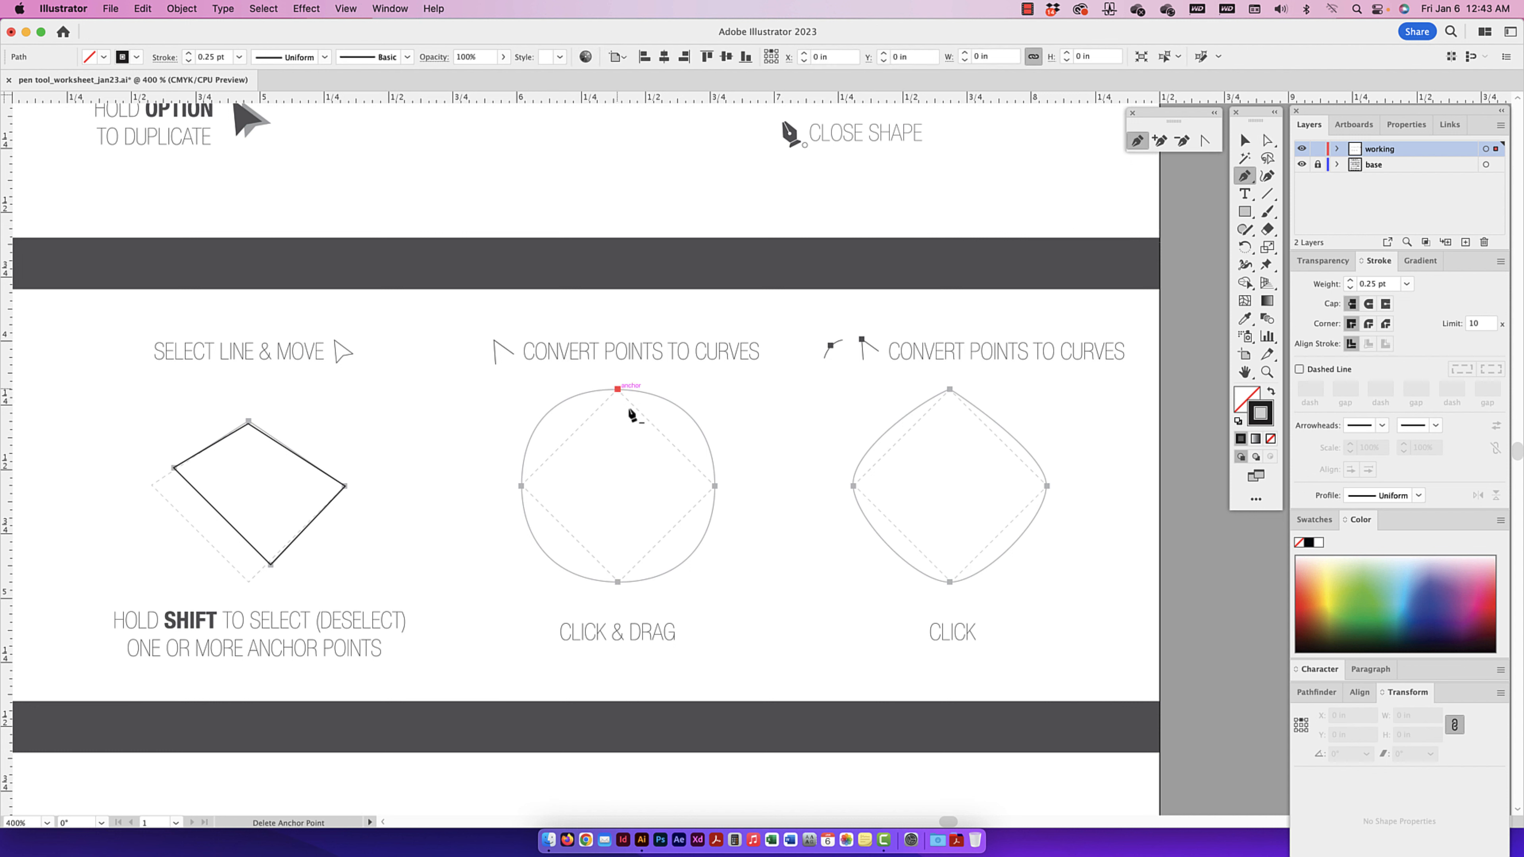
pyautogui.click(714, 485)
pyautogui.click(618, 581)
pyautogui.click(521, 485)
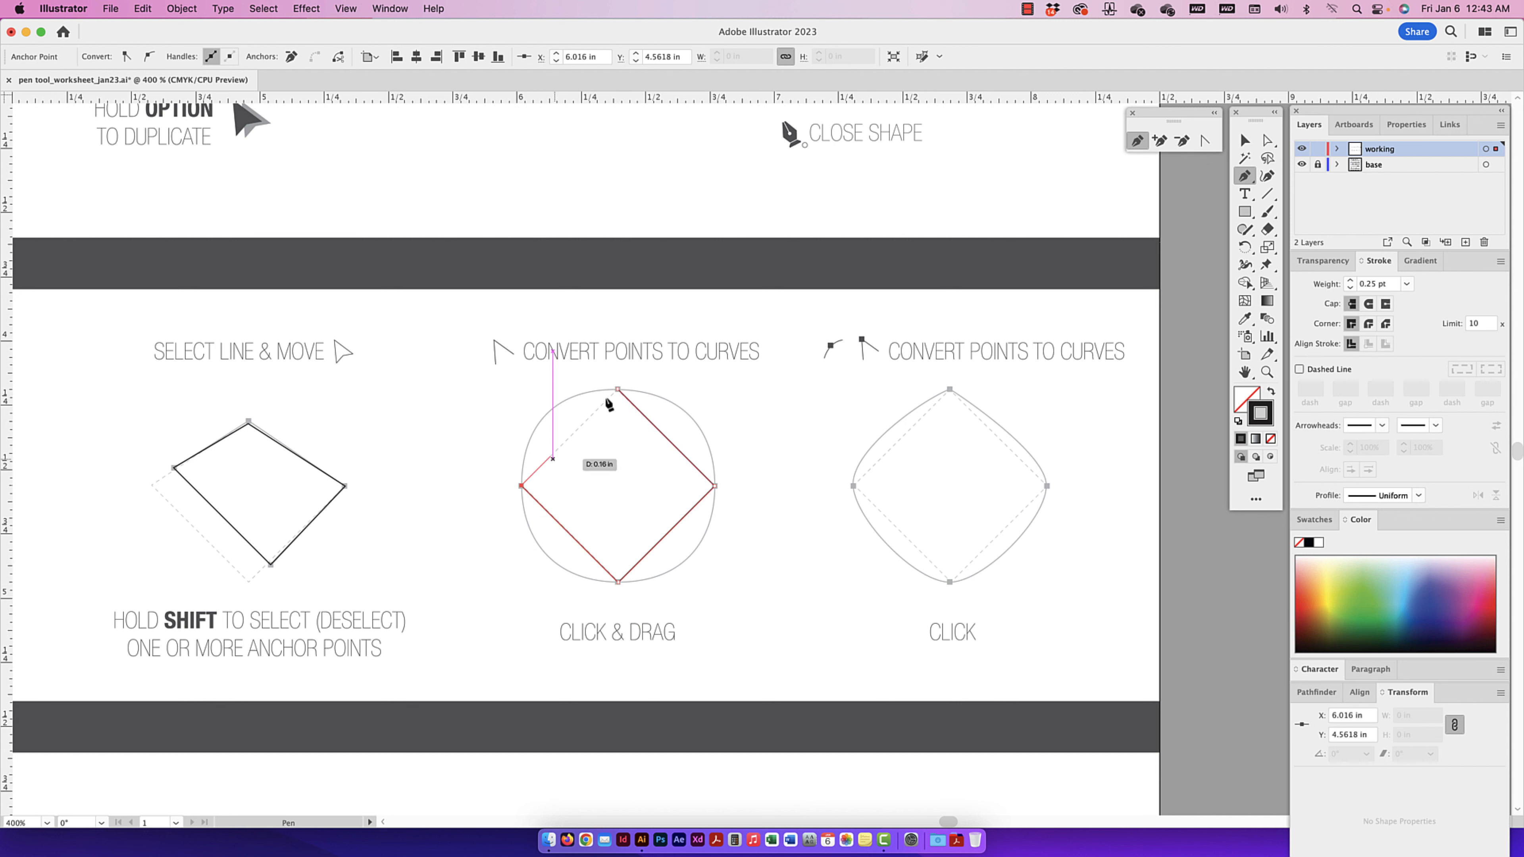
pyautogui.click(618, 390)
pyautogui.click(1245, 140)
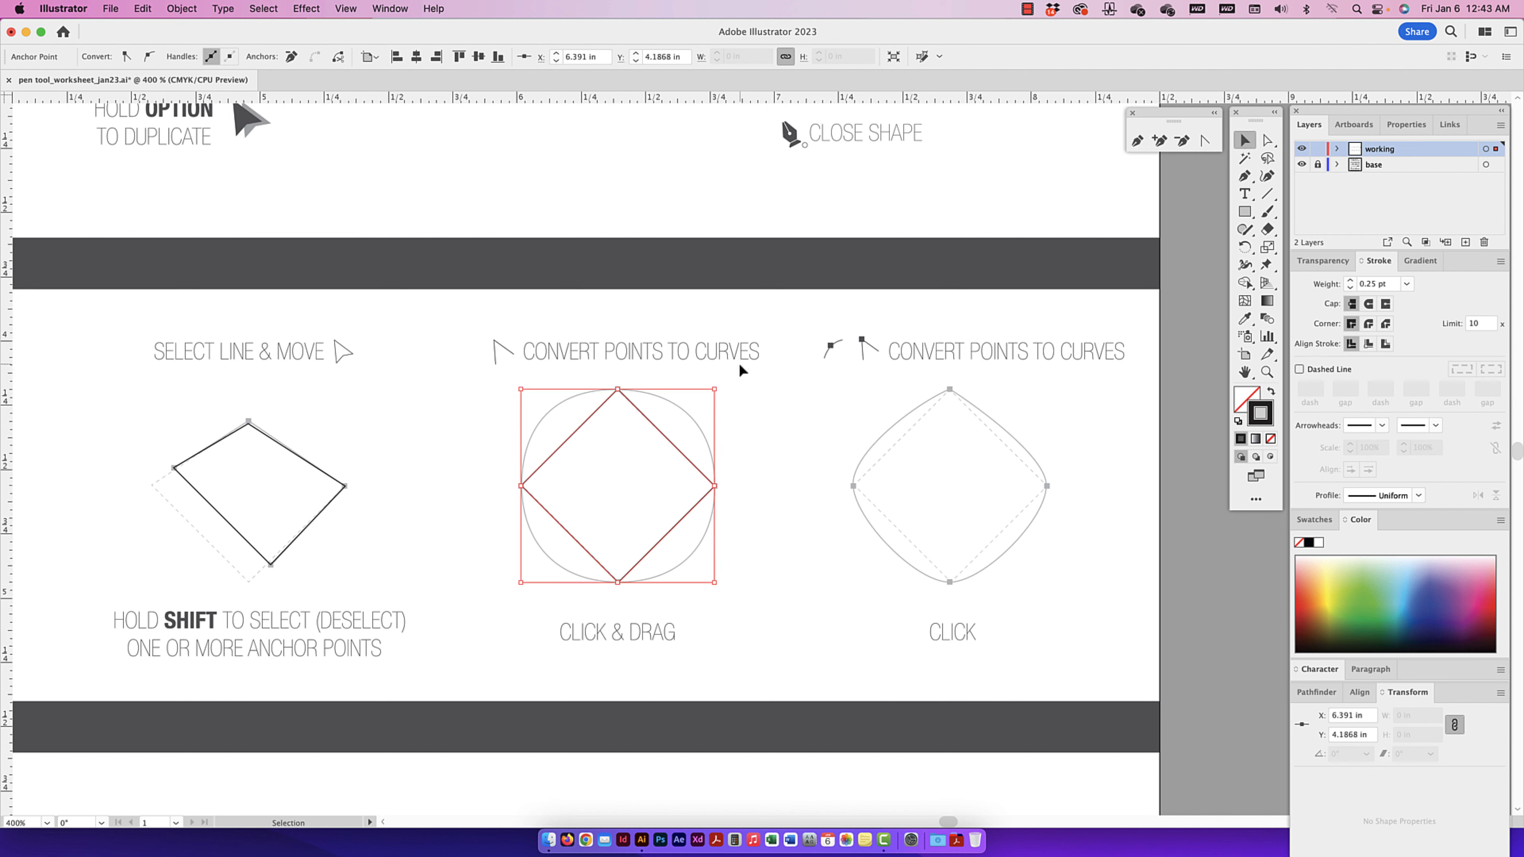
pyautogui.hscroll(-1, 738, 361)
pyautogui.click(725, 369)
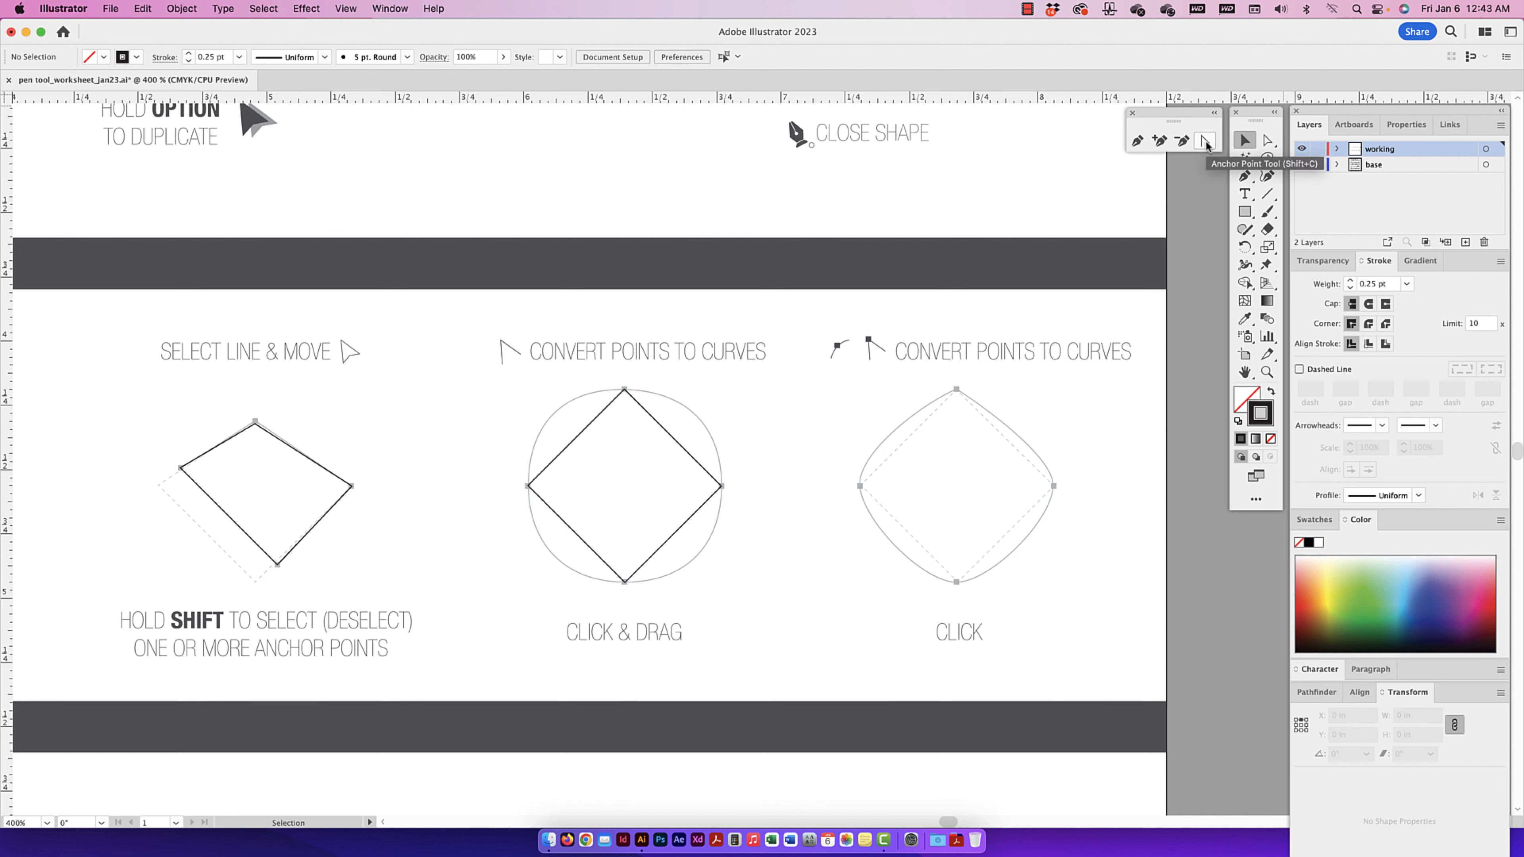
# - Convert the new diamond's top anchor point to a smooth curve with the Anchor Point tool, pulling horizontal handles to match the circular guide
pyautogui.click(676, 448)
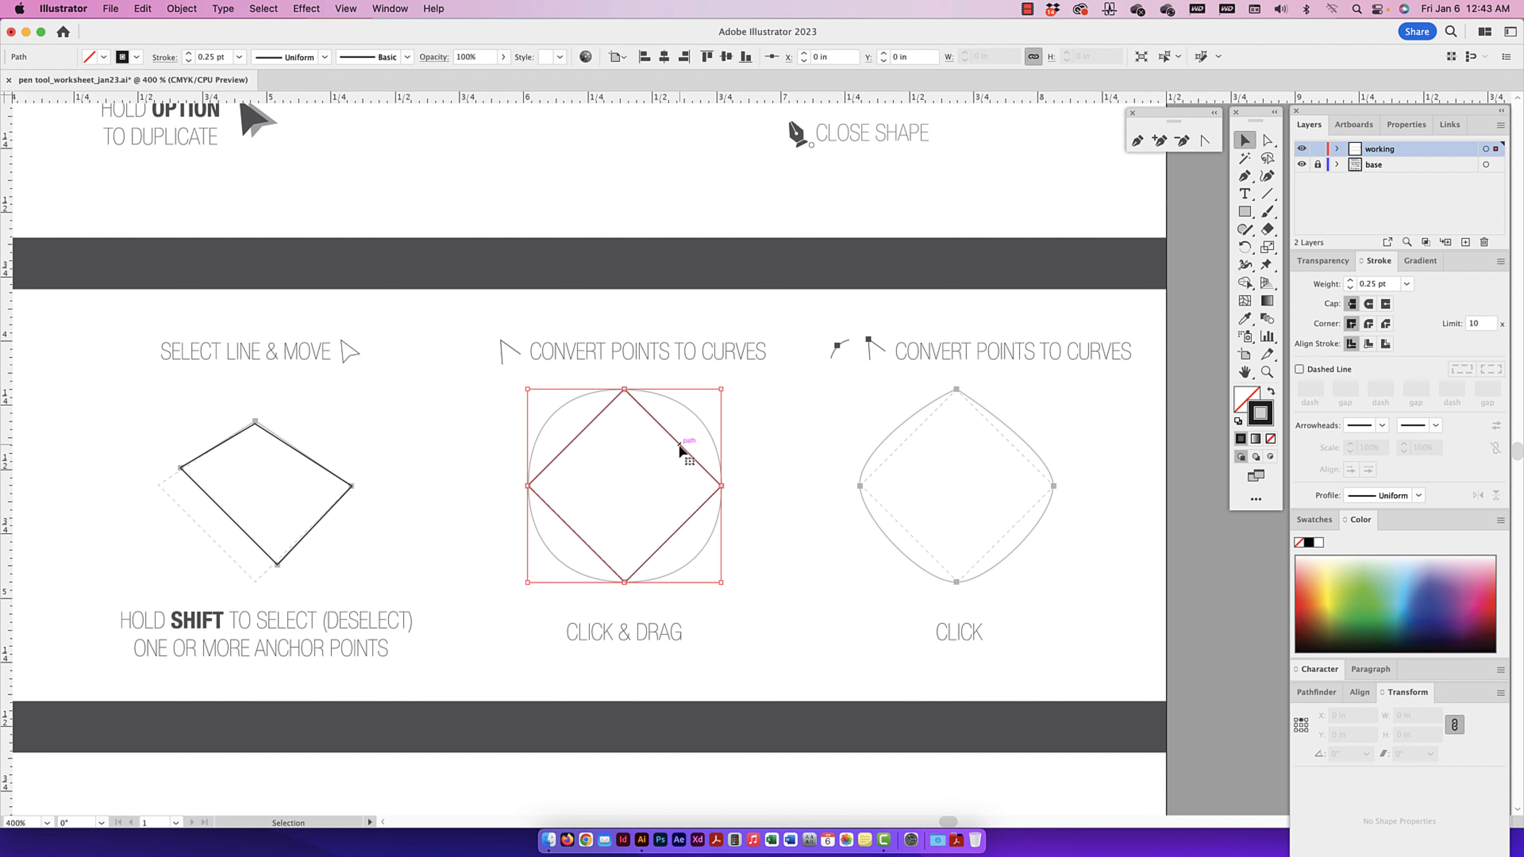
pyautogui.click(1202, 142)
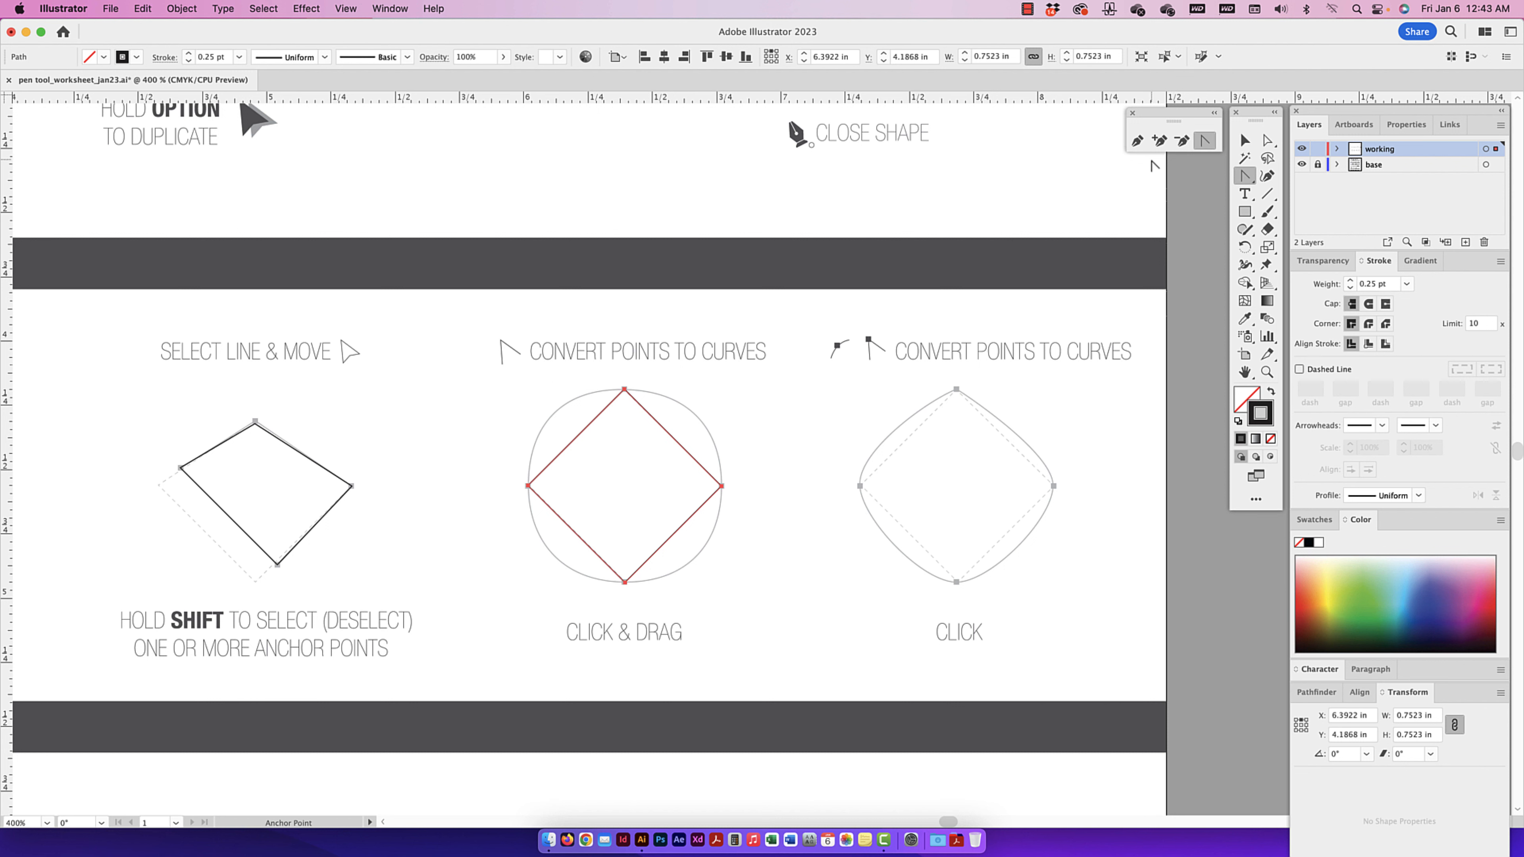
pyautogui.click(624, 390)
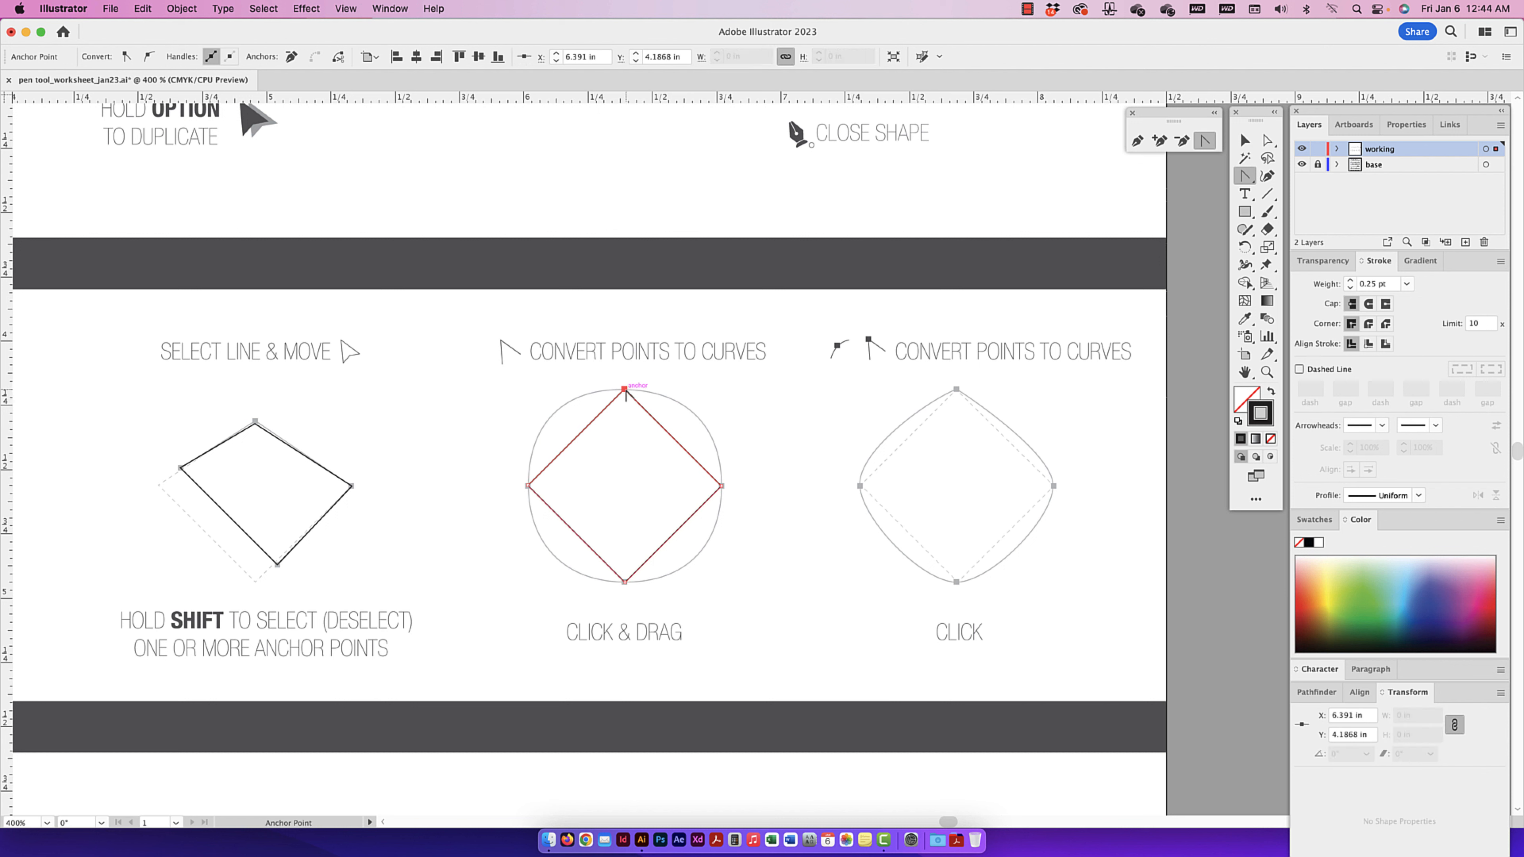
pyautogui.moveTo(625, 390); pyautogui.dragTo(729, 386)
pyautogui.moveTo(723, 388)
pyautogui.mouseDown()
pyautogui.moveTo(697, 437)
pyautogui.moveTo(715, 365)
pyautogui.moveTo(735, 390)
pyautogui.moveTo(703, 399)
pyautogui.moveTo(720, 388)
pyautogui.moveTo(690, 331)
pyautogui.moveTo(702, 405)
pyautogui.moveTo(723, 390)
pyautogui.moveTo(722, 417)
pyautogui.moveTo(723, 327)
pyautogui.moveTo(725, 415)
pyautogui.moveTo(717, 317)
pyautogui.moveTo(722, 434)
pyautogui.moveTo(671, 399)
pyautogui.moveTo(723, 387)
pyautogui.moveTo(641, 387)
pyautogui.moveTo(713, 396)
pyautogui.moveTo(881, 375)
pyautogui.moveTo(727, 392)
pyautogui.mouseUp()
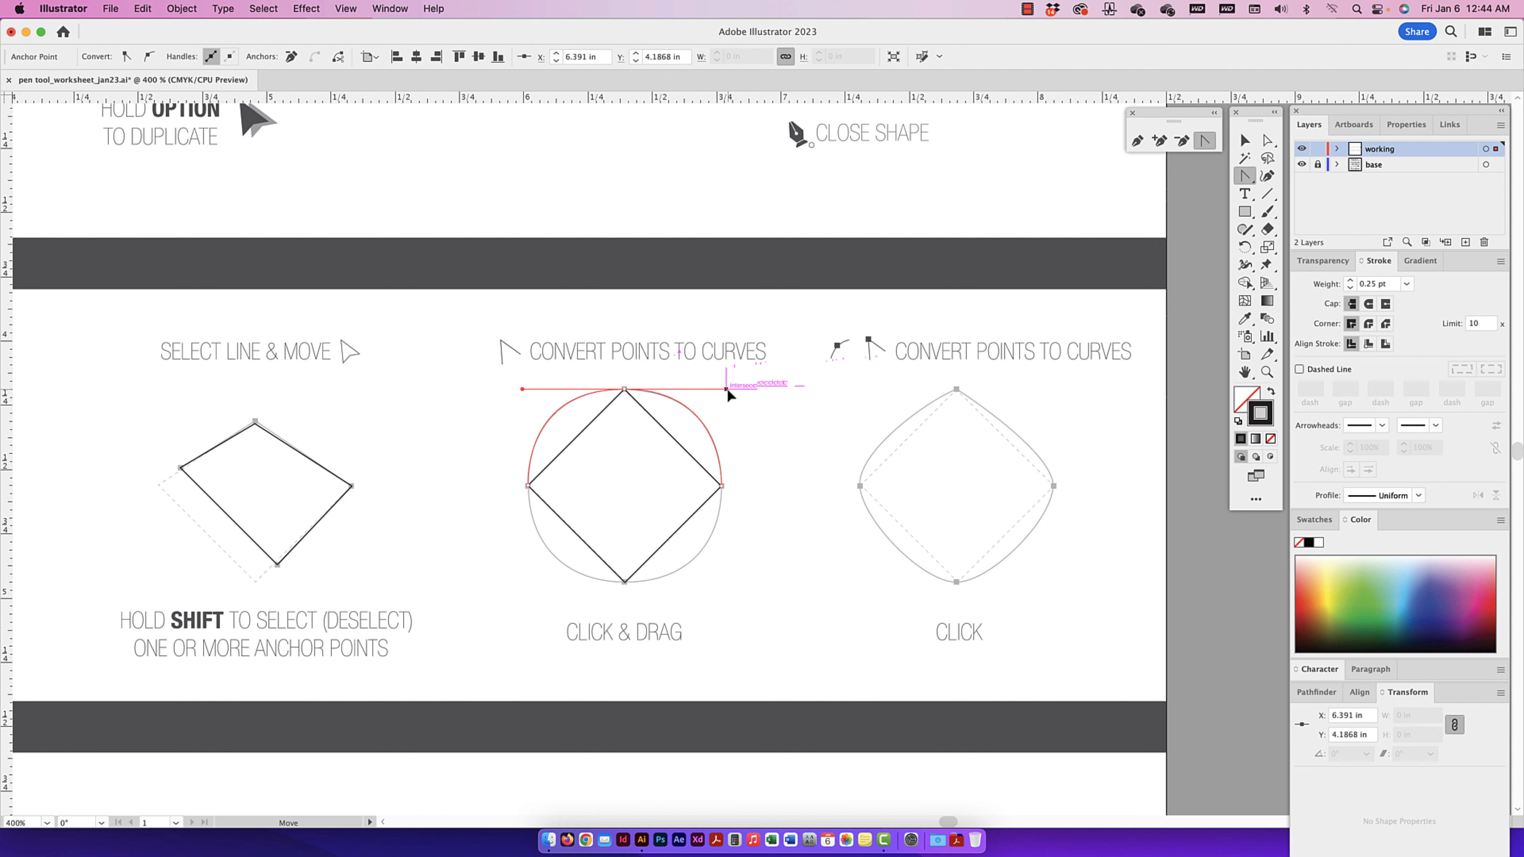
pyautogui.moveTo(726, 388); pyautogui.dragTo(726, 387)
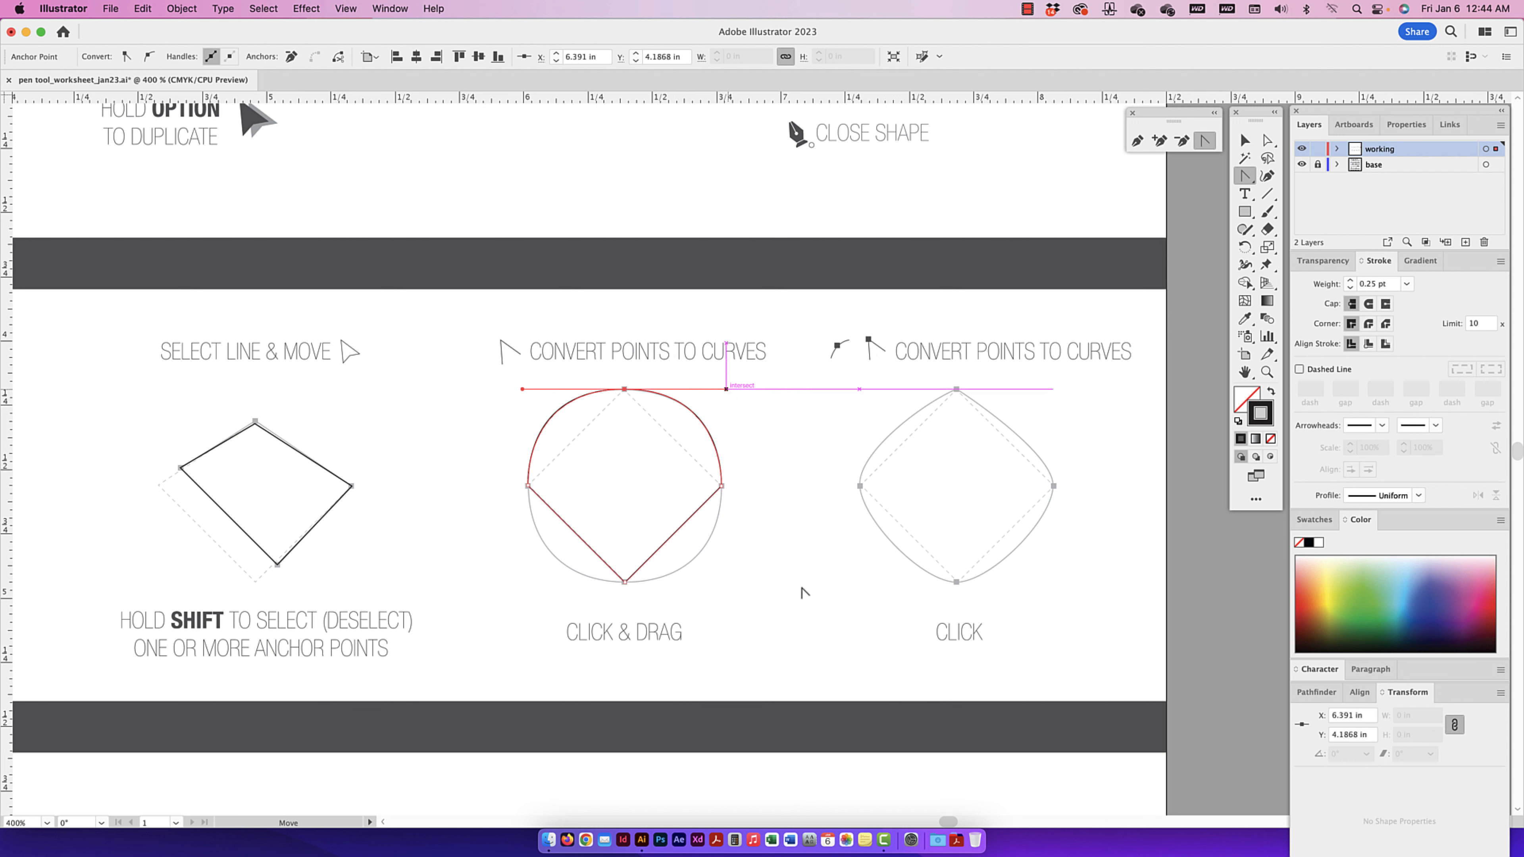
# - Convert the diamond's bottom anchor point to a smooth curve matching the guide, undoing the first pull to the right and pulling left instead
pyautogui.moveTo(624, 583); pyautogui.dragTo(770, 583)
pyautogui.press('super+z')
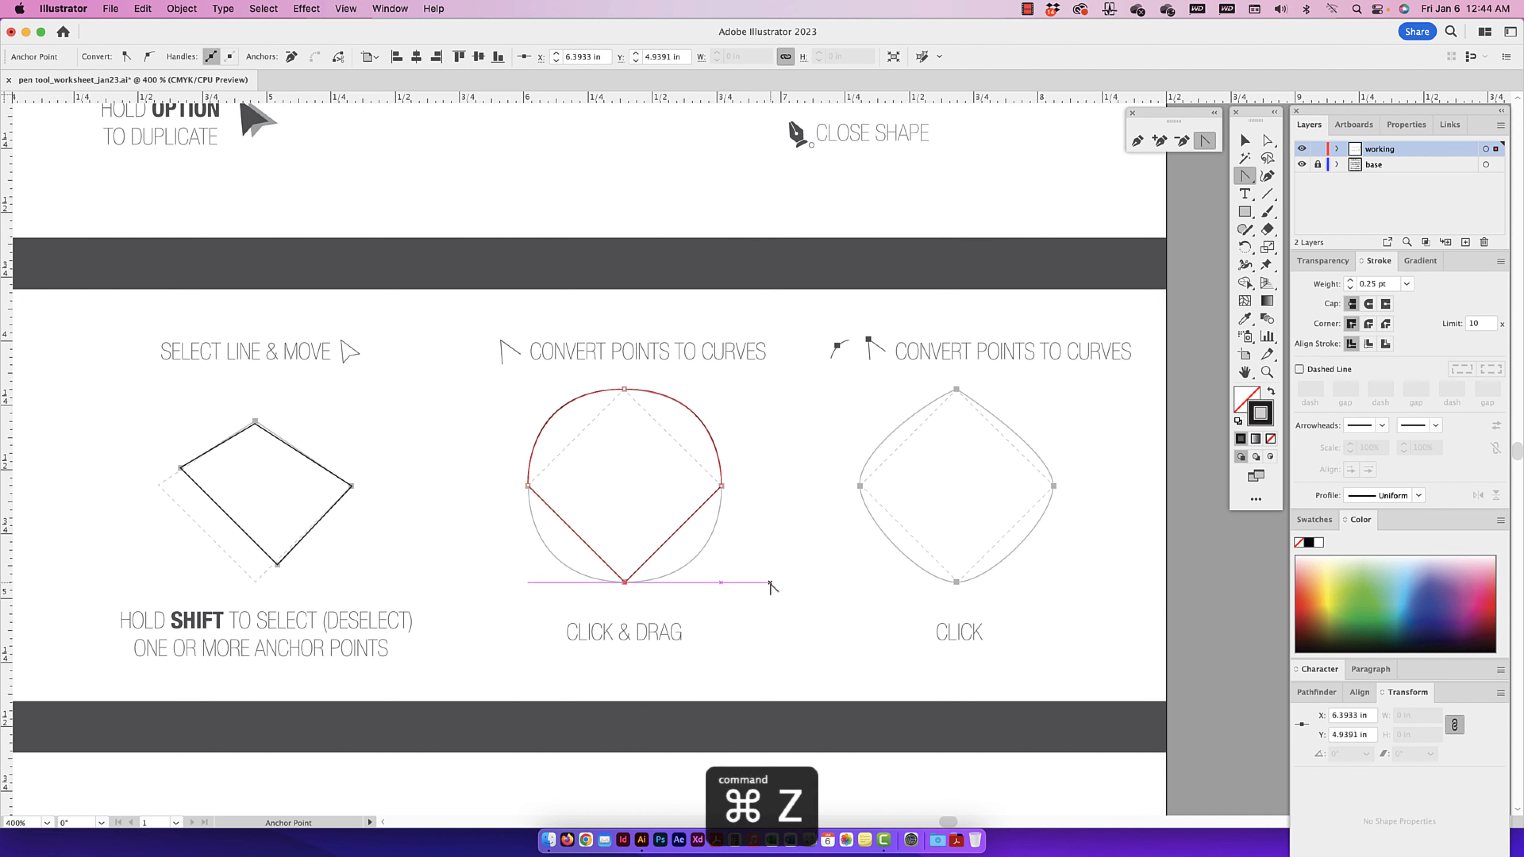
pyautogui.moveTo(625, 582); pyautogui.dragTo(525, 582)
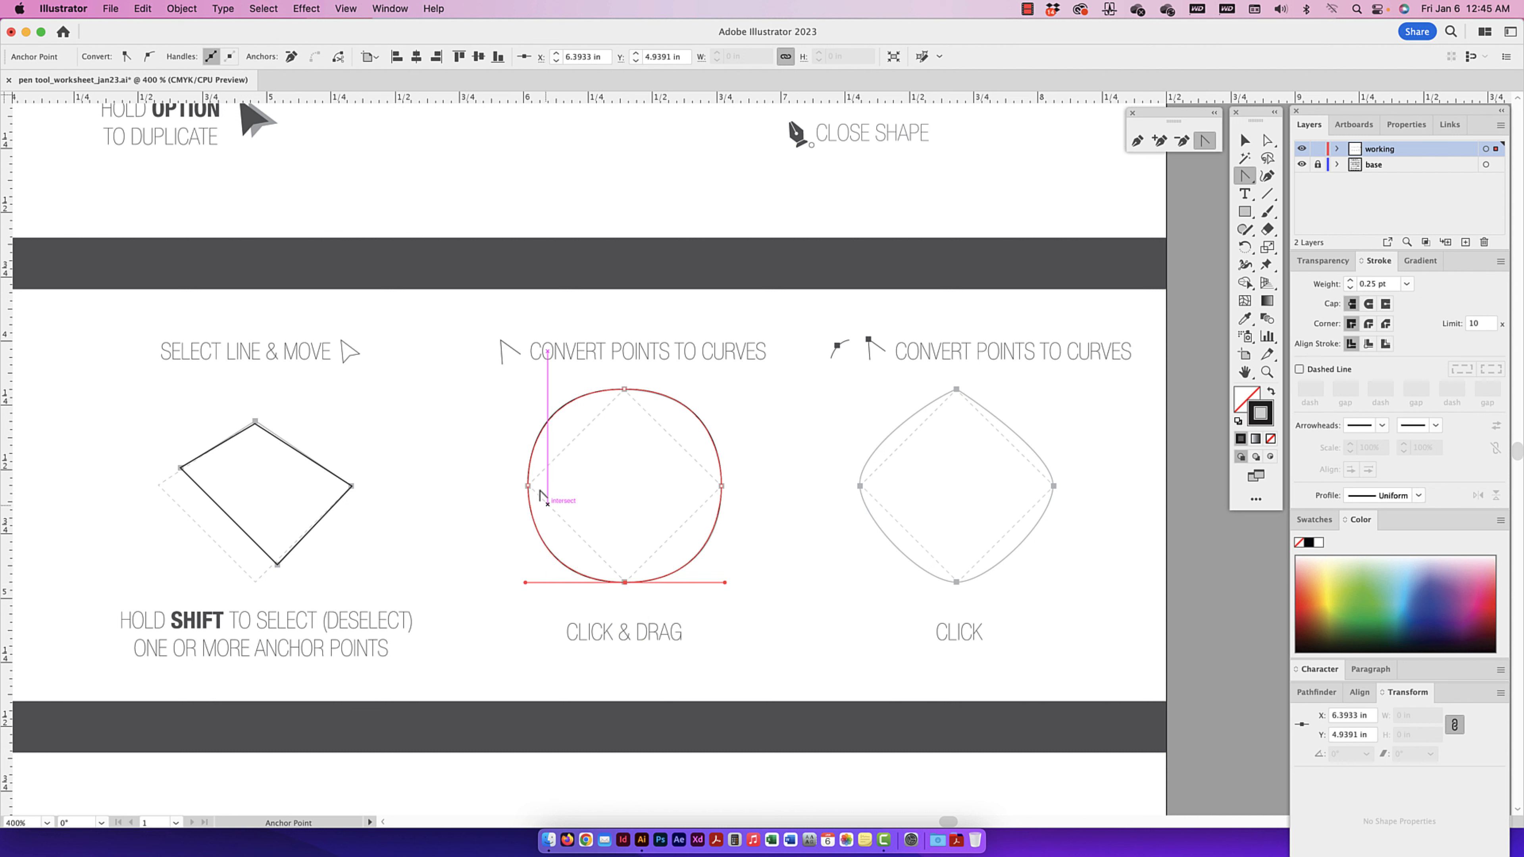
# - Try pulling curve handles from the shape's left and right anchor points, and undo the changes
pyautogui.moveTo(526, 487); pyautogui.dragTo(468, 467)
pyautogui.moveTo(722, 485); pyautogui.dragTo(787, 441)
pyautogui.press('super+z')
pyautogui.press('super+z')
pyautogui.press('super+z')
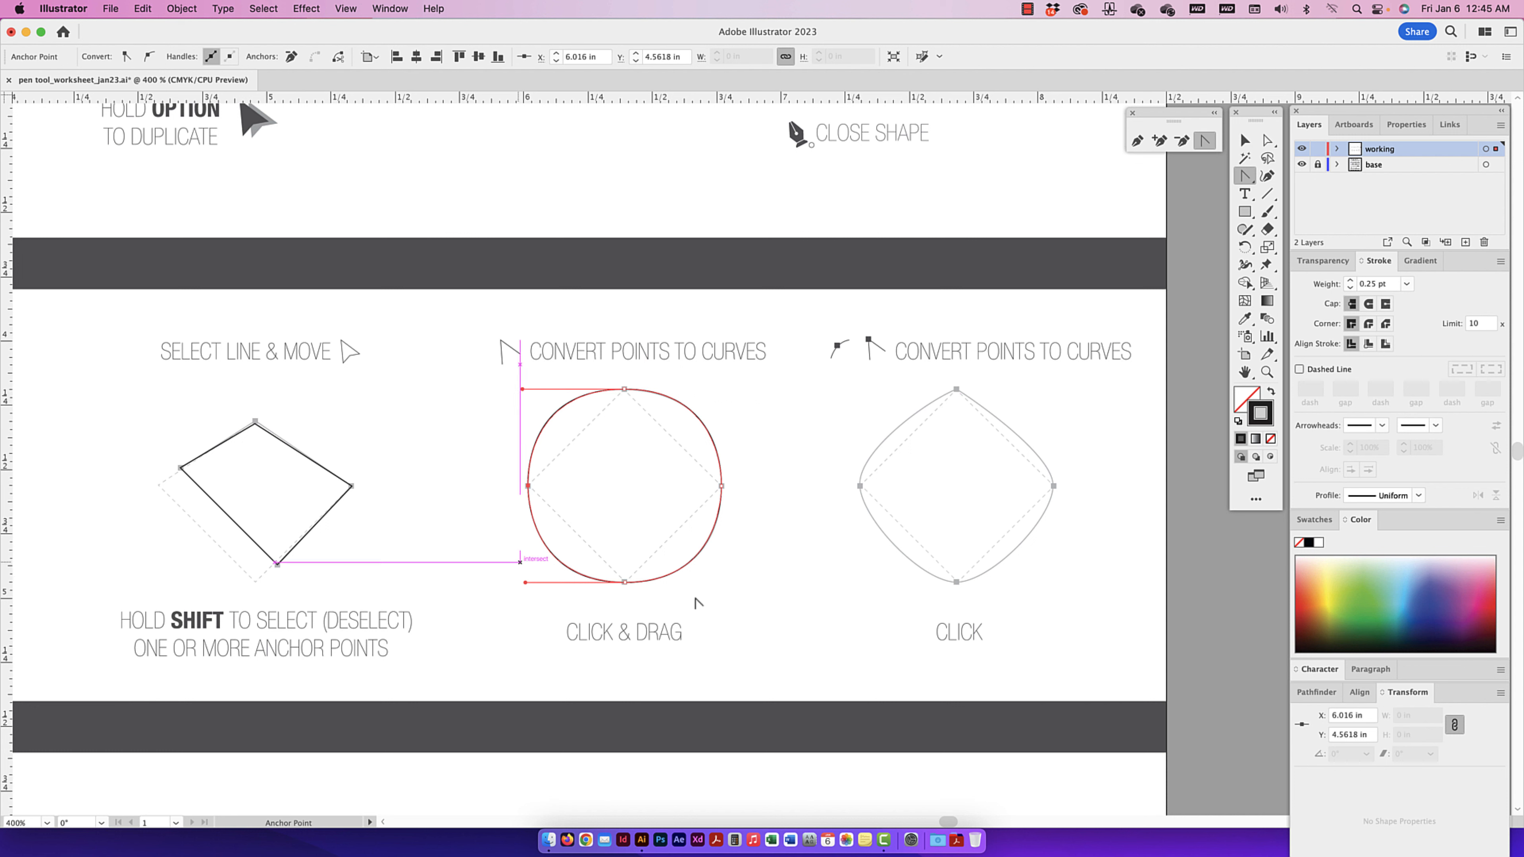
# - Convert the top and bottom anchor points back to corners, and try curving the top point again before resetting it to a corner
pyautogui.click(625, 390)
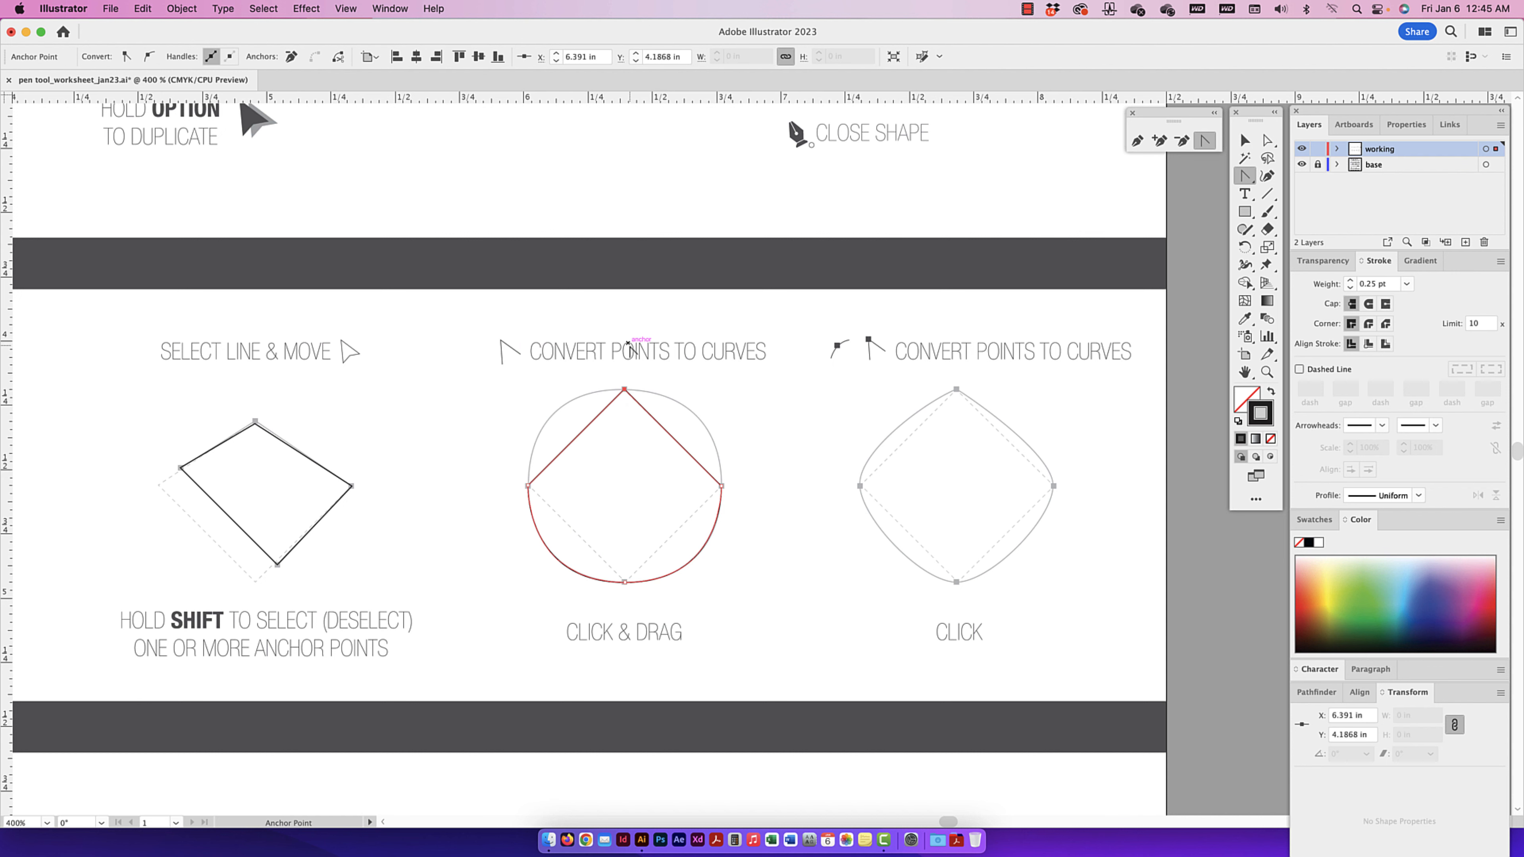
pyautogui.click(625, 581)
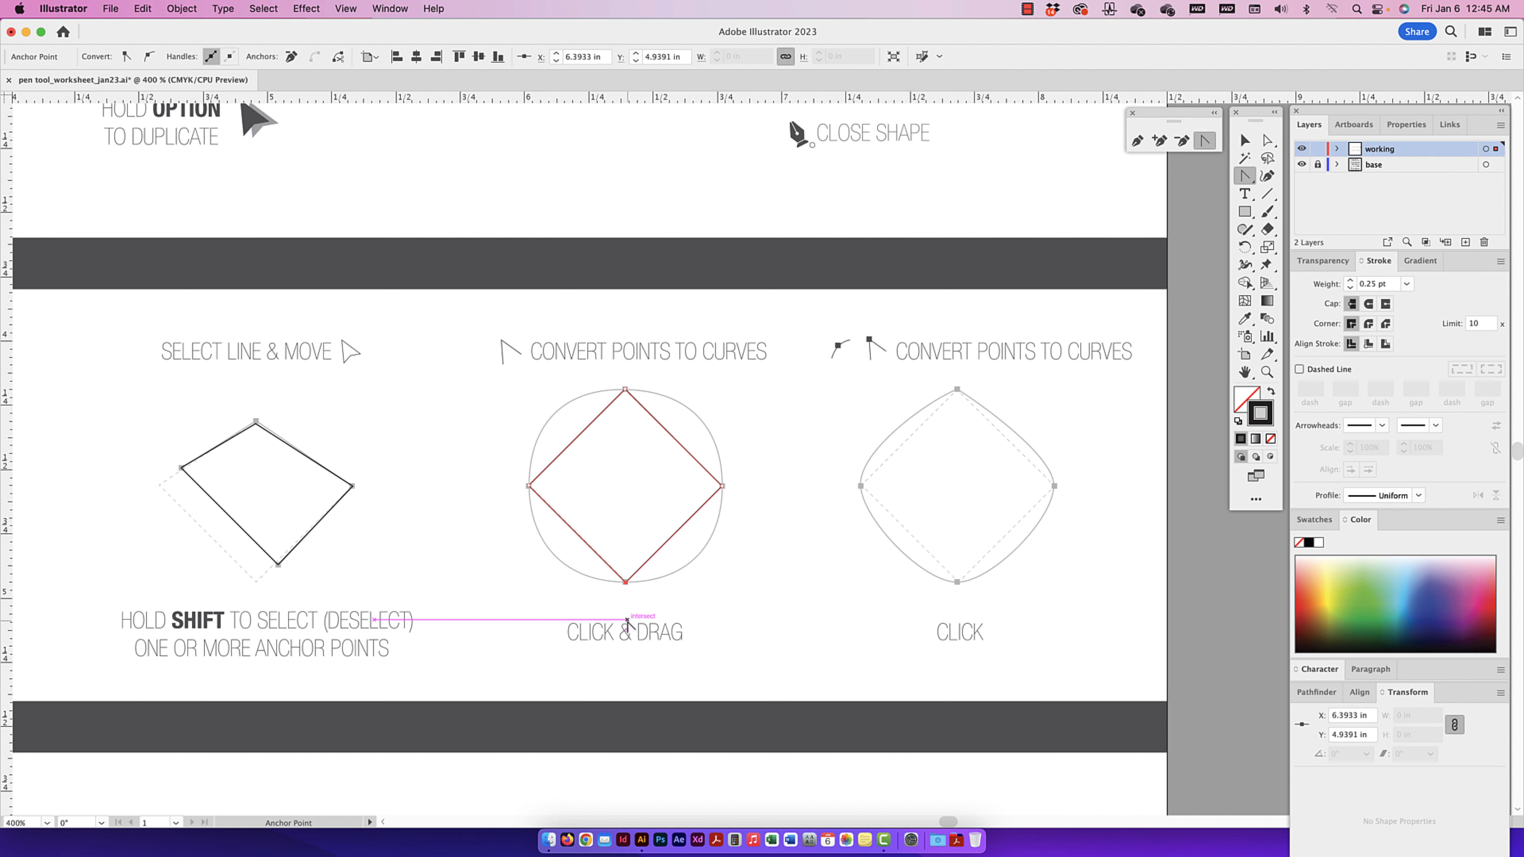
pyautogui.moveTo(624, 390); pyautogui.dragTo(724, 386)
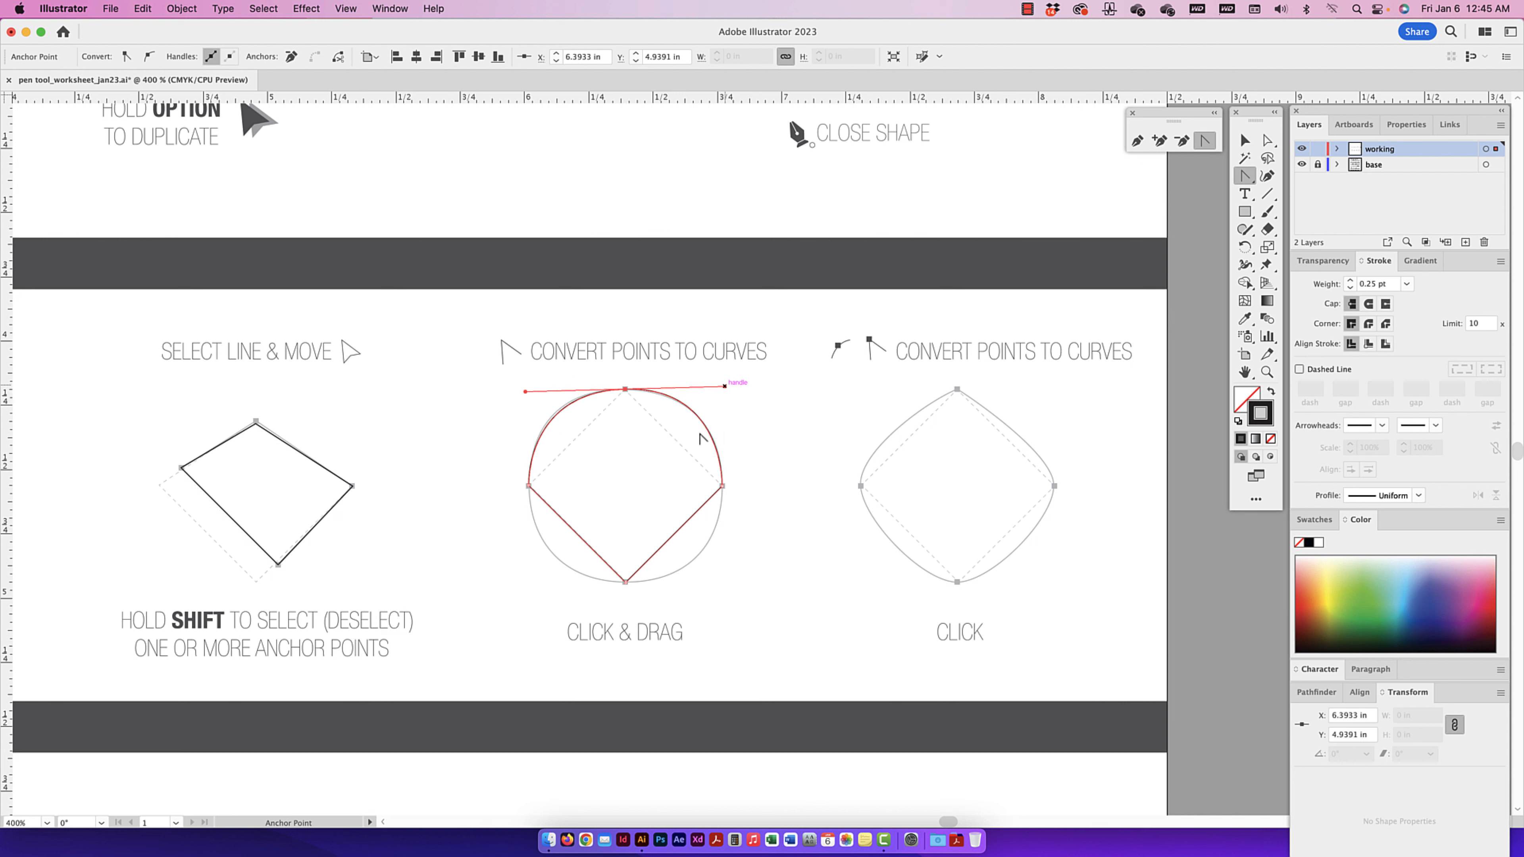
pyautogui.click(625, 390)
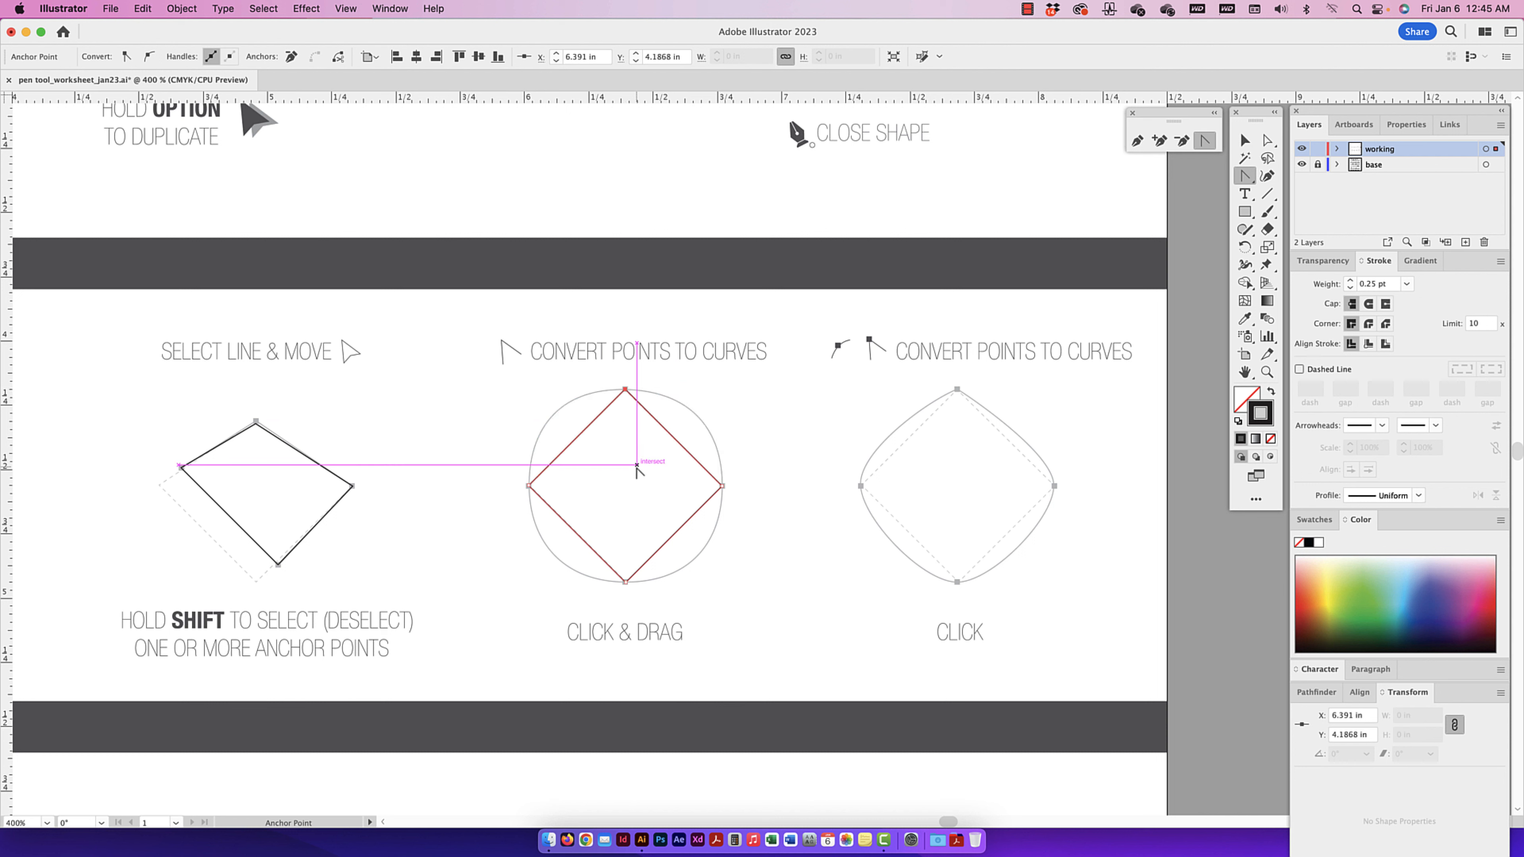
# - Convert the middle diamond's top and bottom anchor points to smooth curves, pulling horizontal handles to match the circular guide
pyautogui.moveTo(625, 390); pyautogui.dragTo(722, 390)
pyautogui.moveTo(625, 581); pyautogui.dragTo(528, 582)
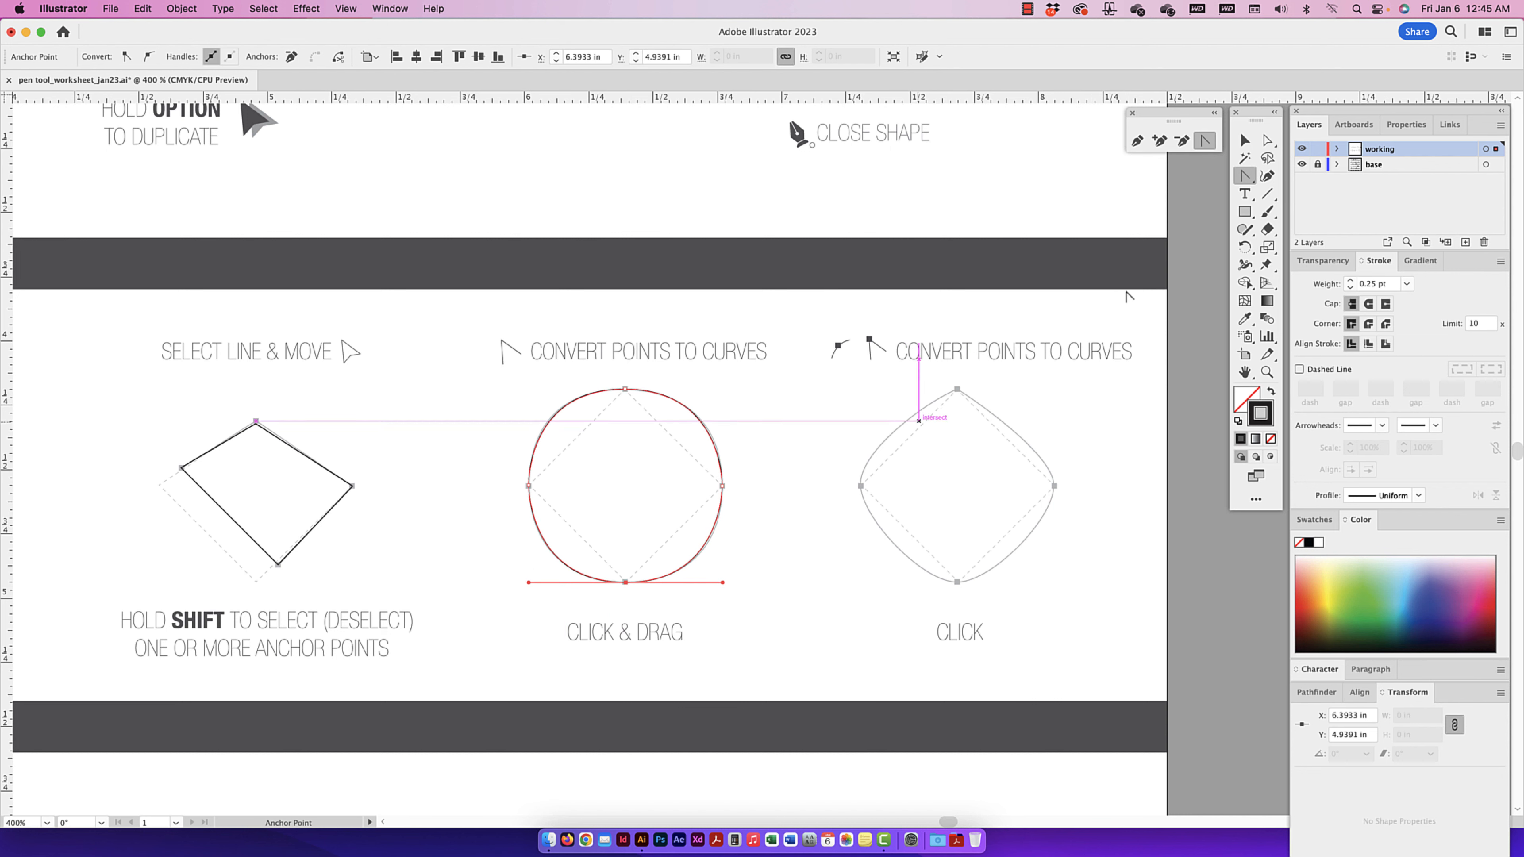
pyautogui.hscroll(1, 1130, 297)
pyautogui.click(1244, 141)
# - Draw a closed diamond with the Pen tool through the four guide anchor points of the last Convert Points to Curves exercise
pyautogui.press('space')
pyautogui.moveTo(935, 375); pyautogui.dragTo(706, 369)
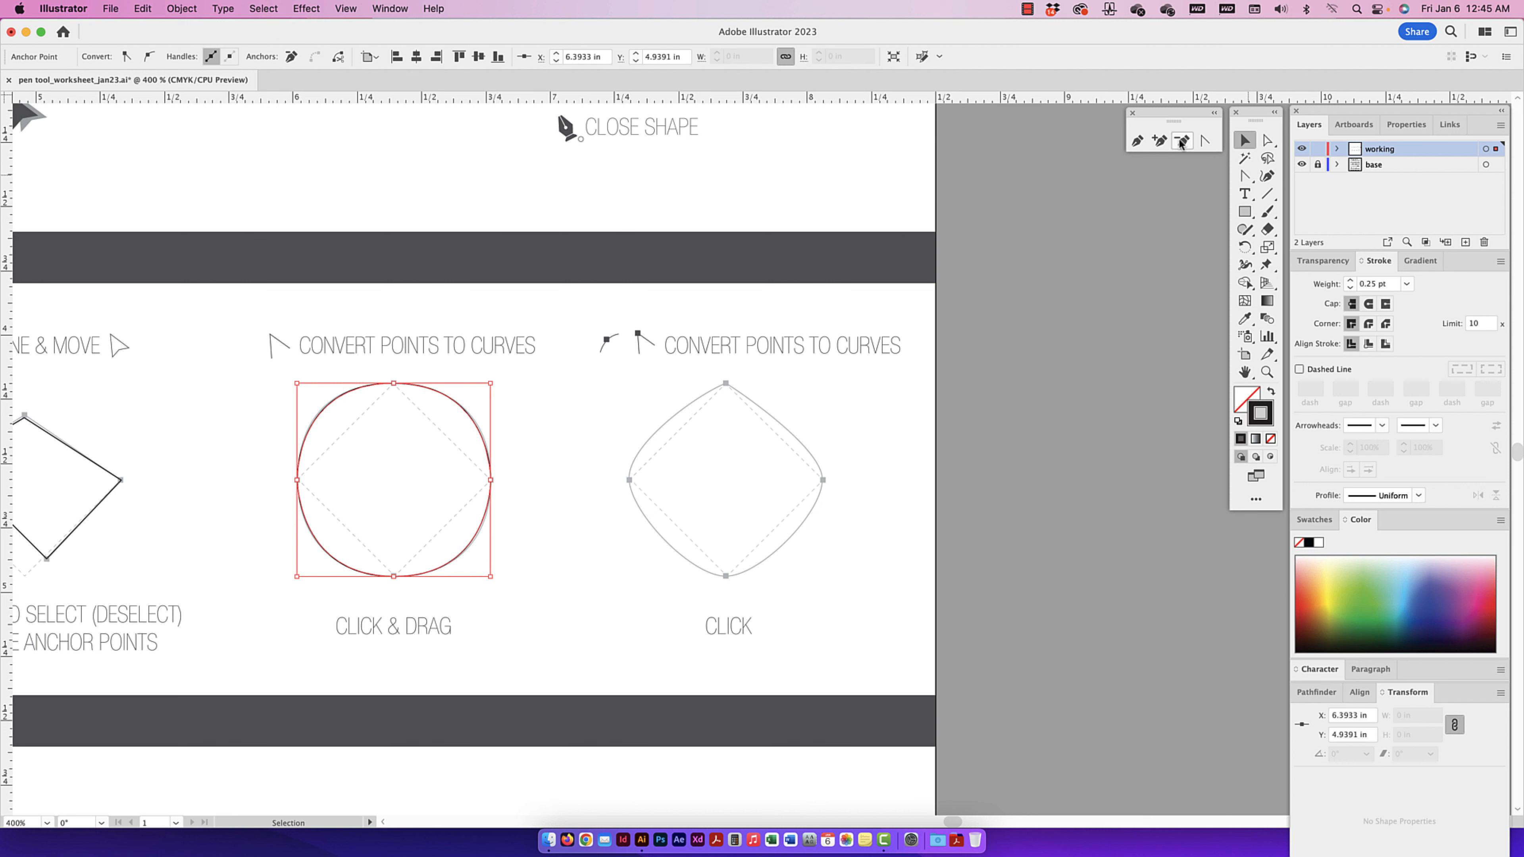
pyautogui.click(1136, 141)
pyautogui.click(726, 383)
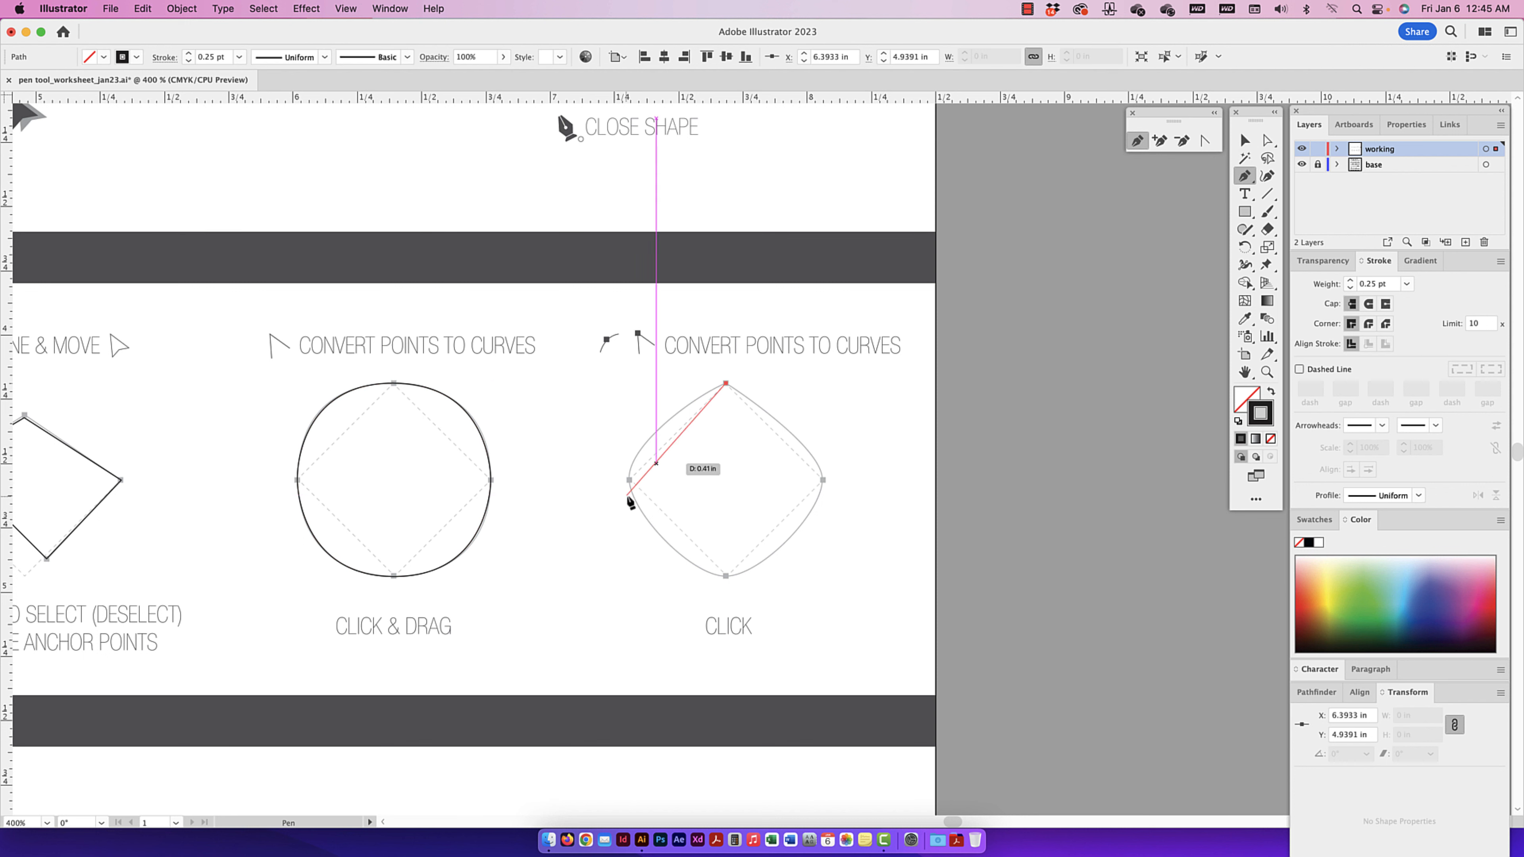
pyautogui.click(629, 480)
pyautogui.click(726, 576)
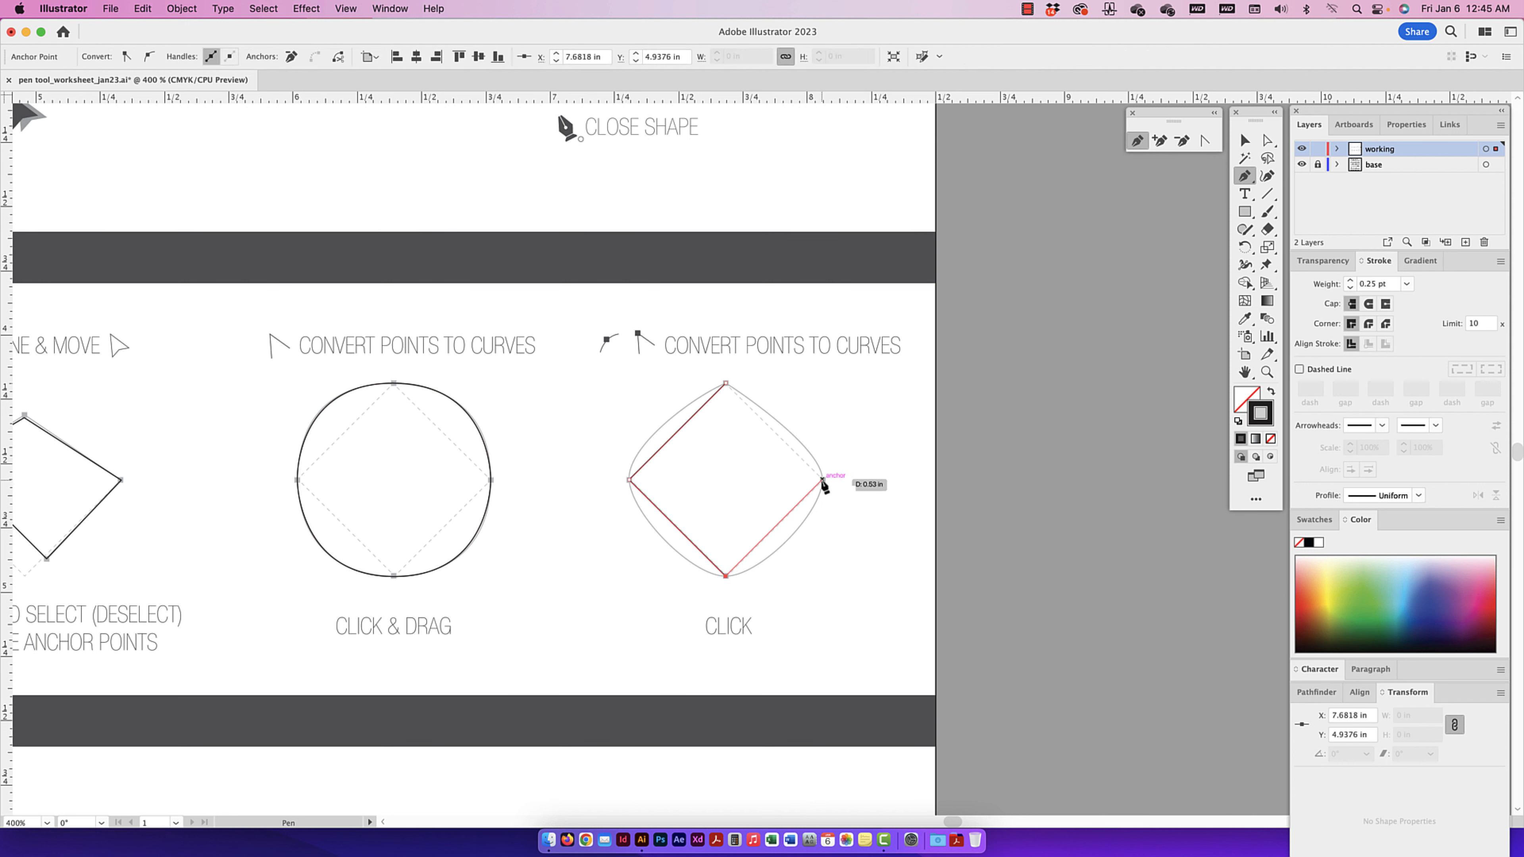
pyautogui.click(823, 480)
pyautogui.click(725, 383)
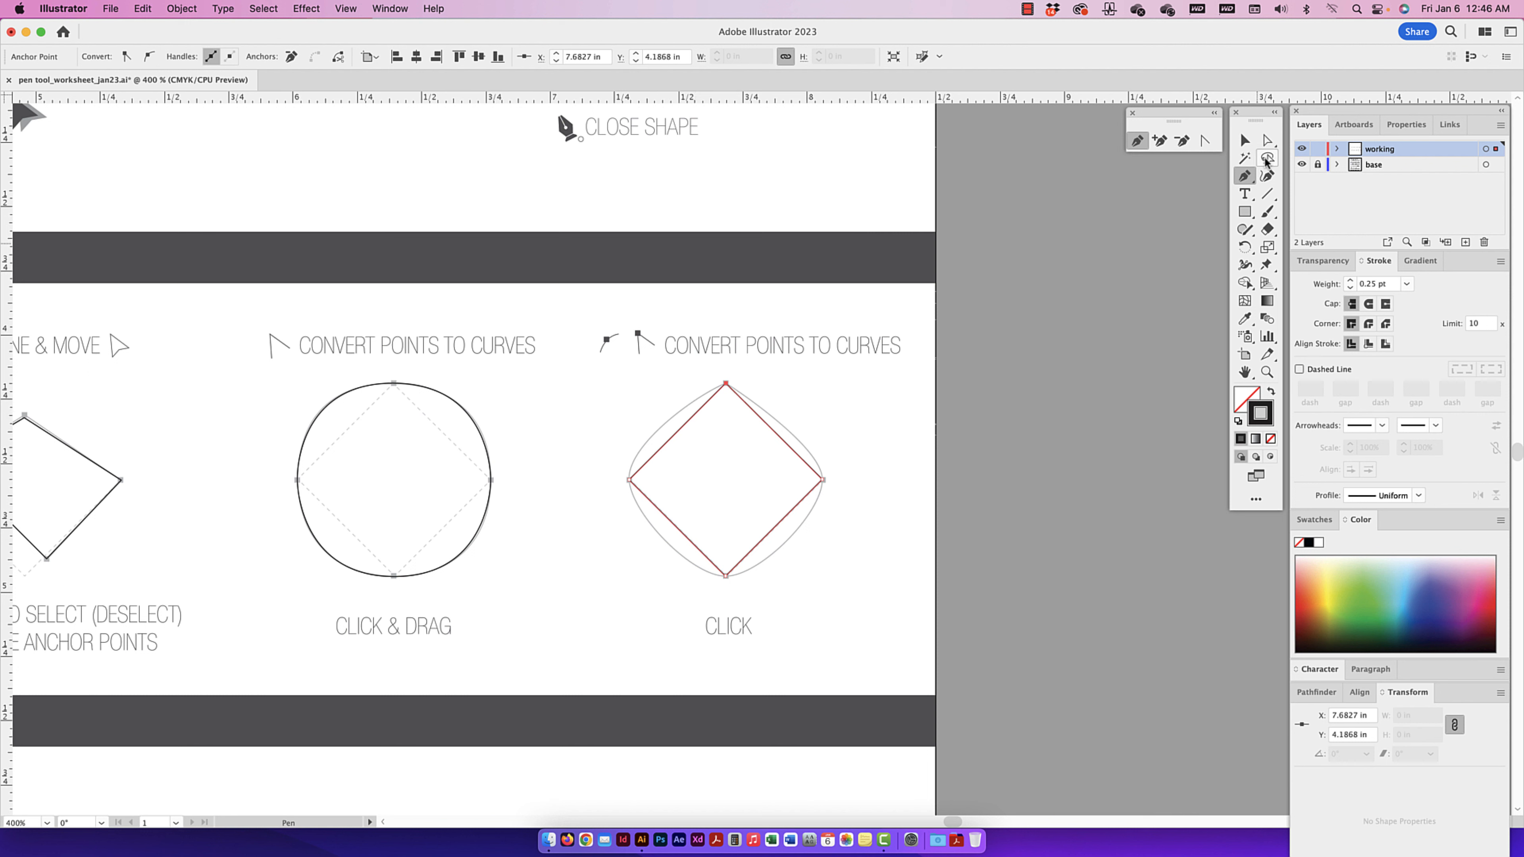
# - Convert the new diamond's top and right anchor points to smooth, selecting each one with the Direct Selection tool
pyautogui.click(1267, 140)
pyautogui.click(818, 427)
pyautogui.moveTo(726, 384); pyautogui.dragTo(744, 395)
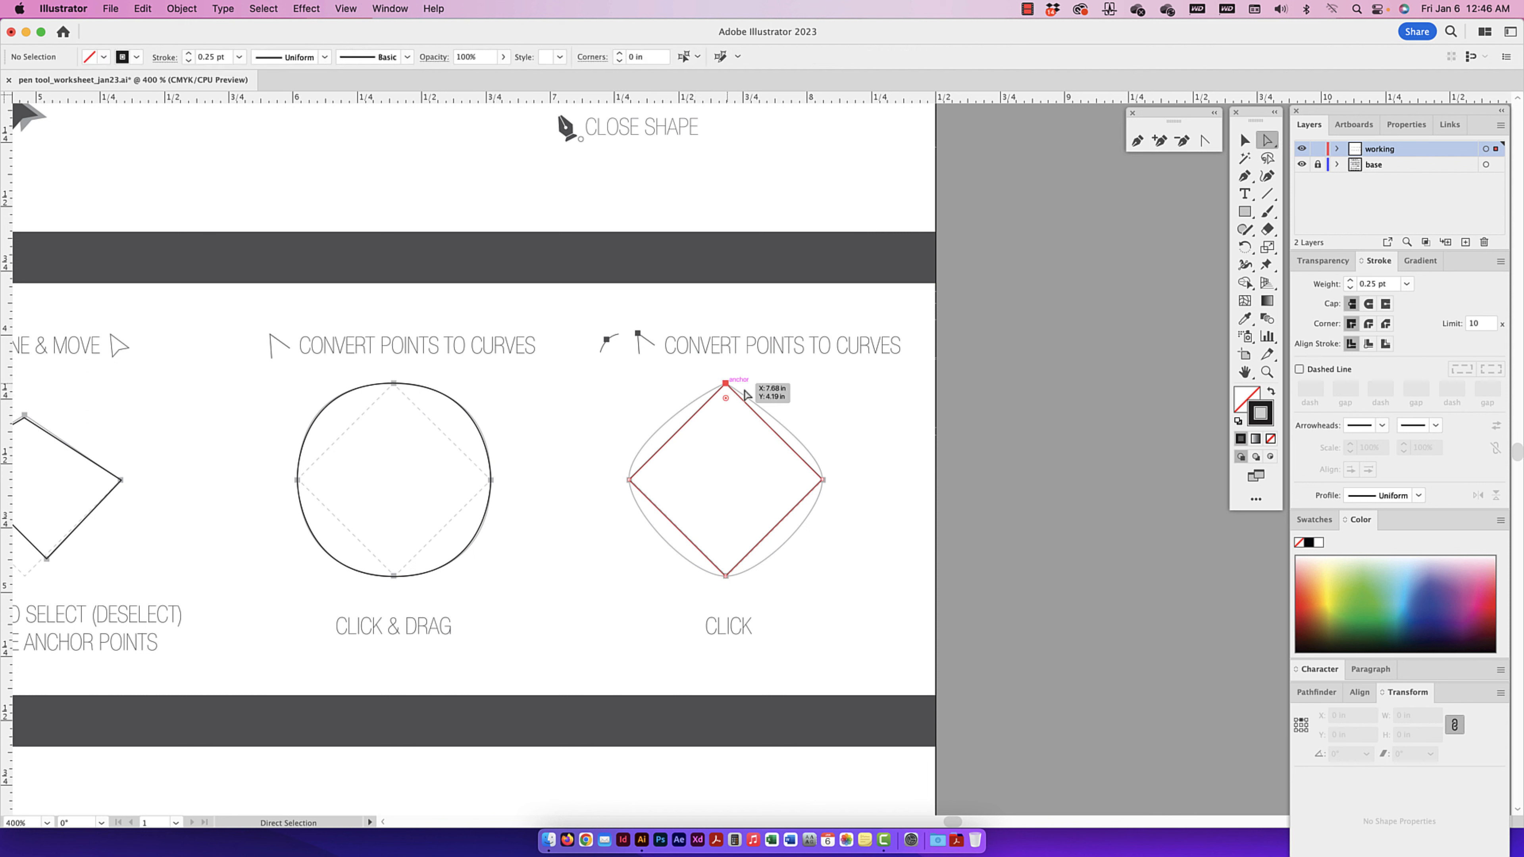
pyautogui.press('super+z')
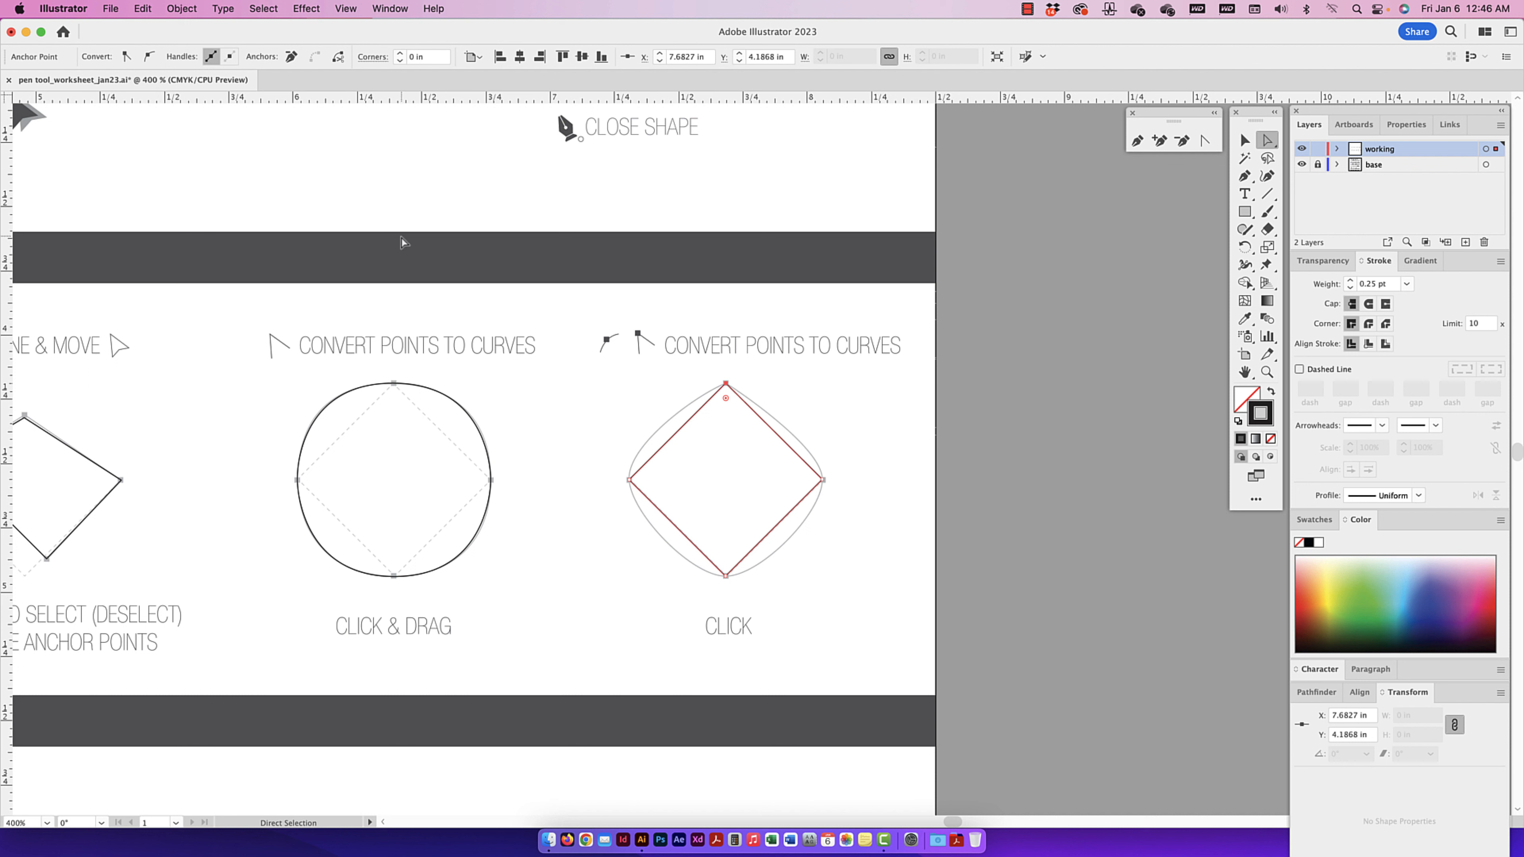
pyautogui.click(150, 57)
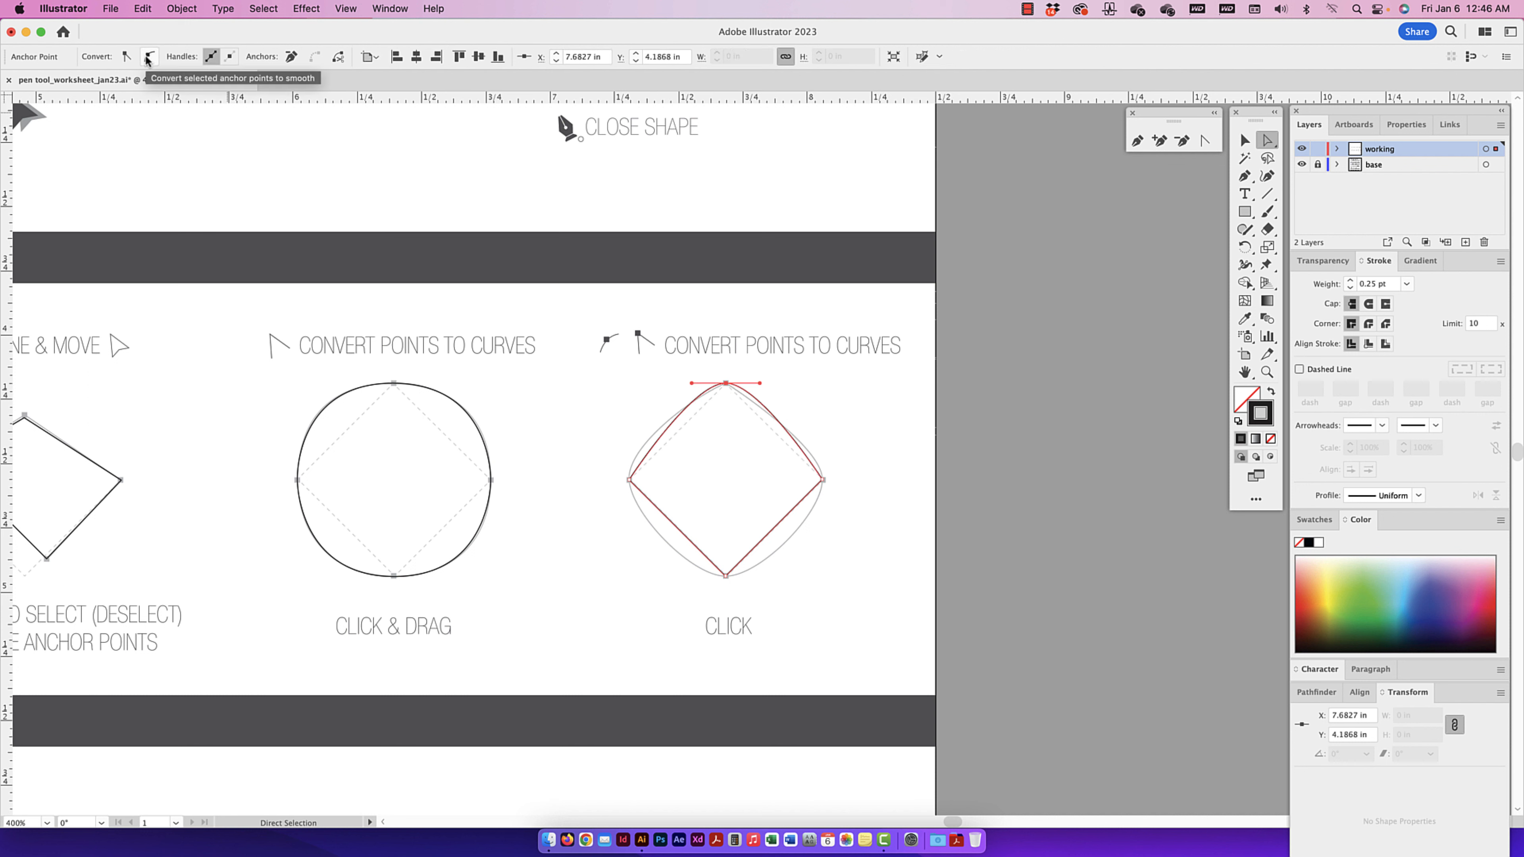
pyautogui.click(823, 481)
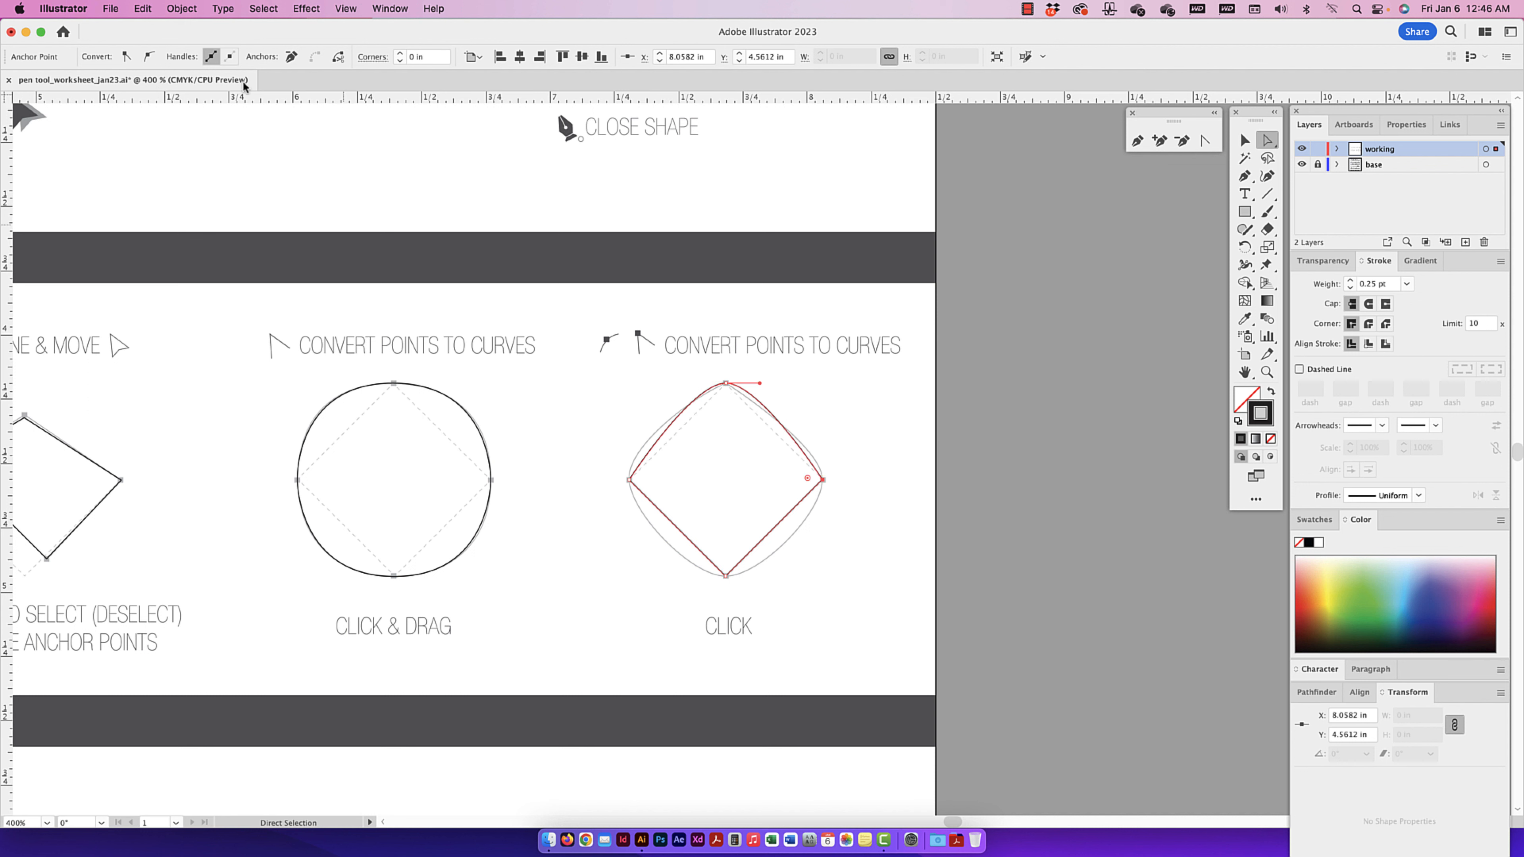
pyautogui.click(150, 58)
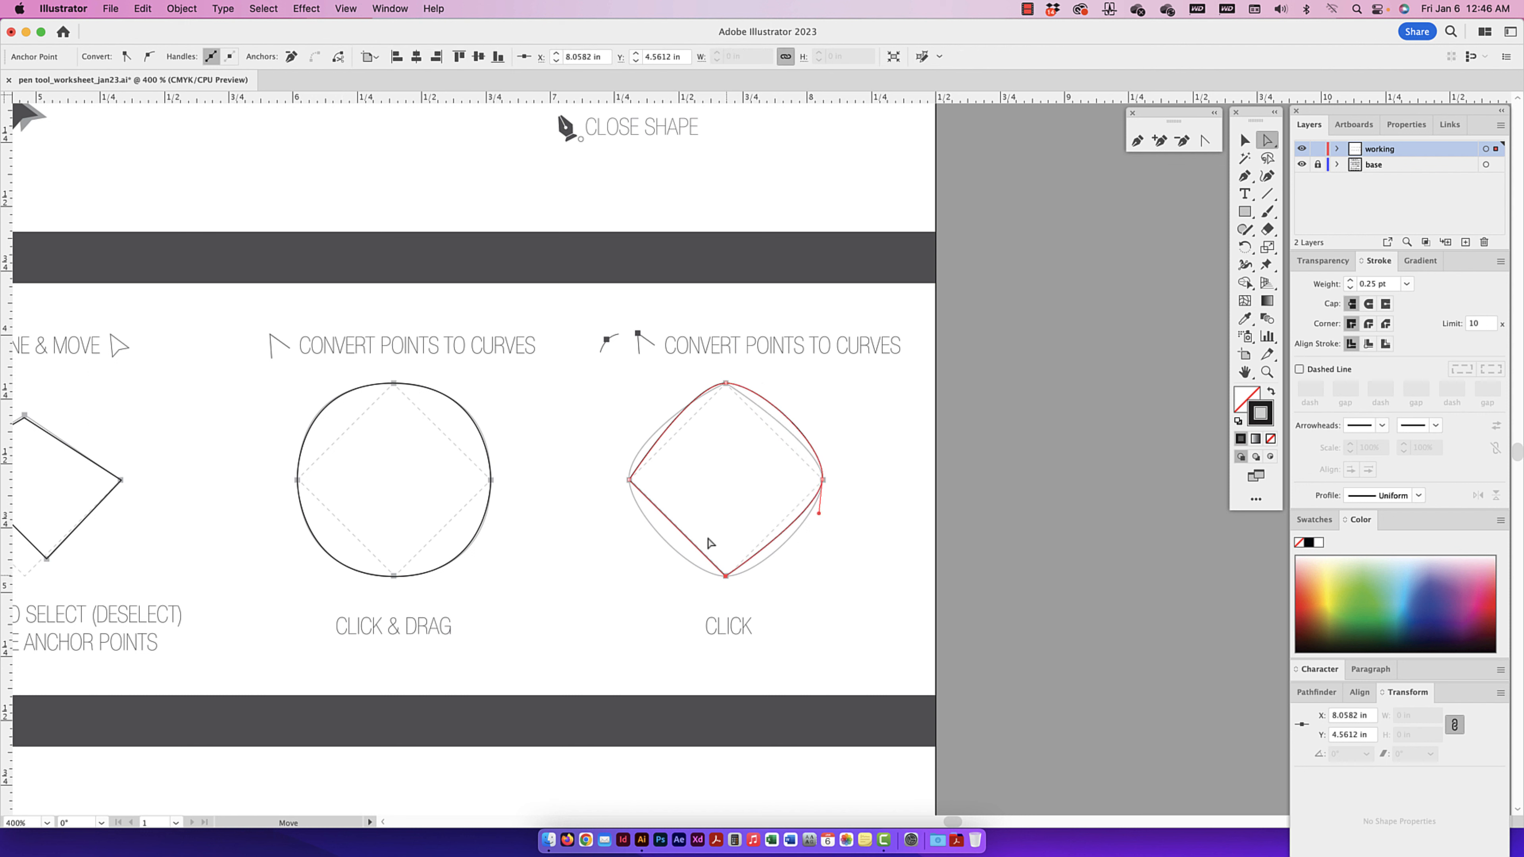
# - Convert the diamond's bottom and left anchor points to smooth, and slightly lengthen the left point's upper handle
pyautogui.click(726, 577)
pyautogui.click(150, 58)
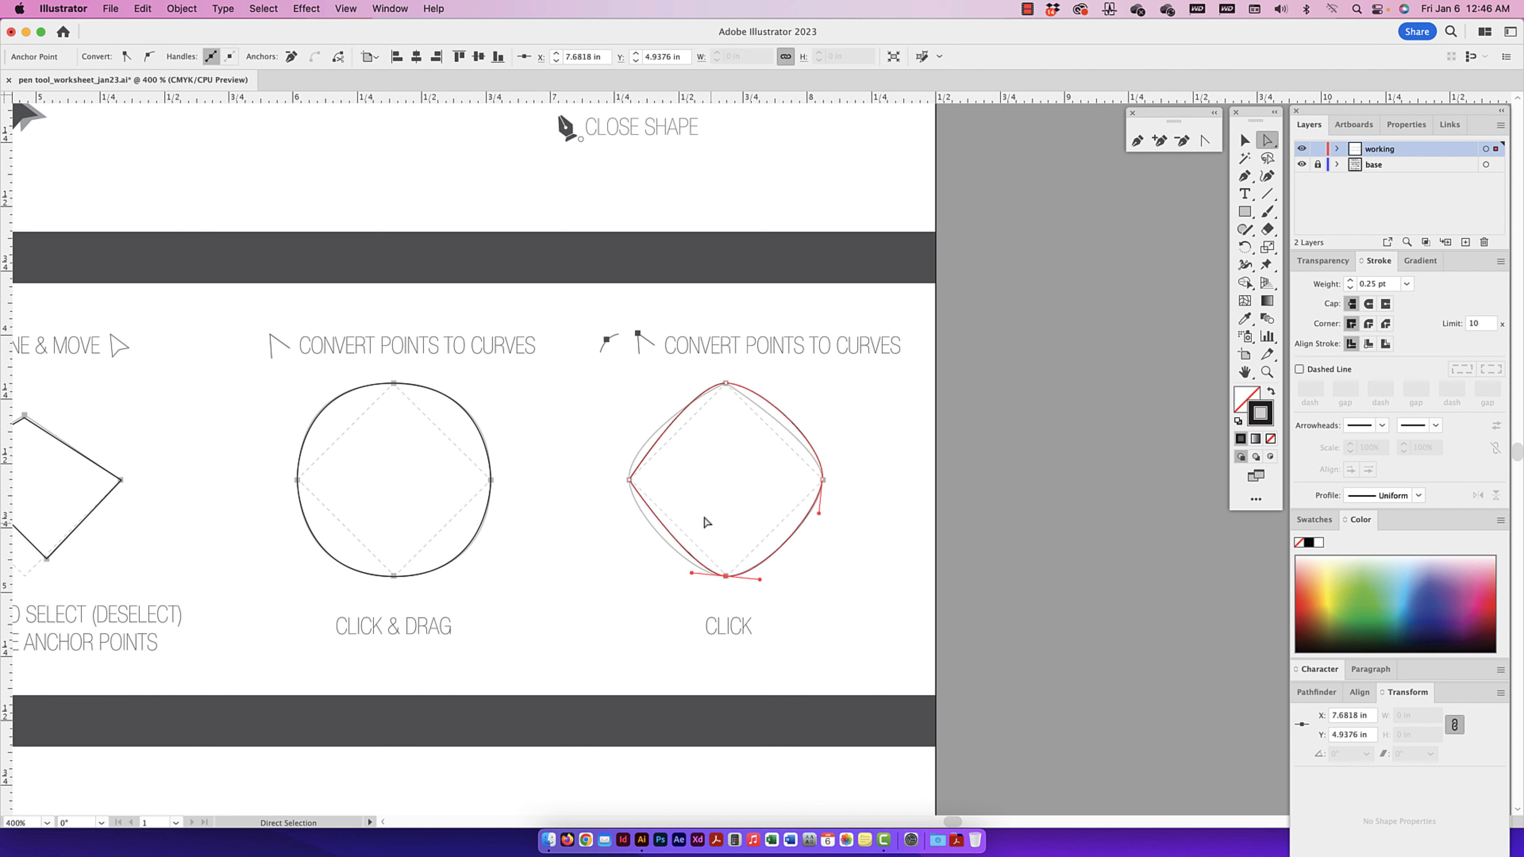
pyautogui.click(630, 481)
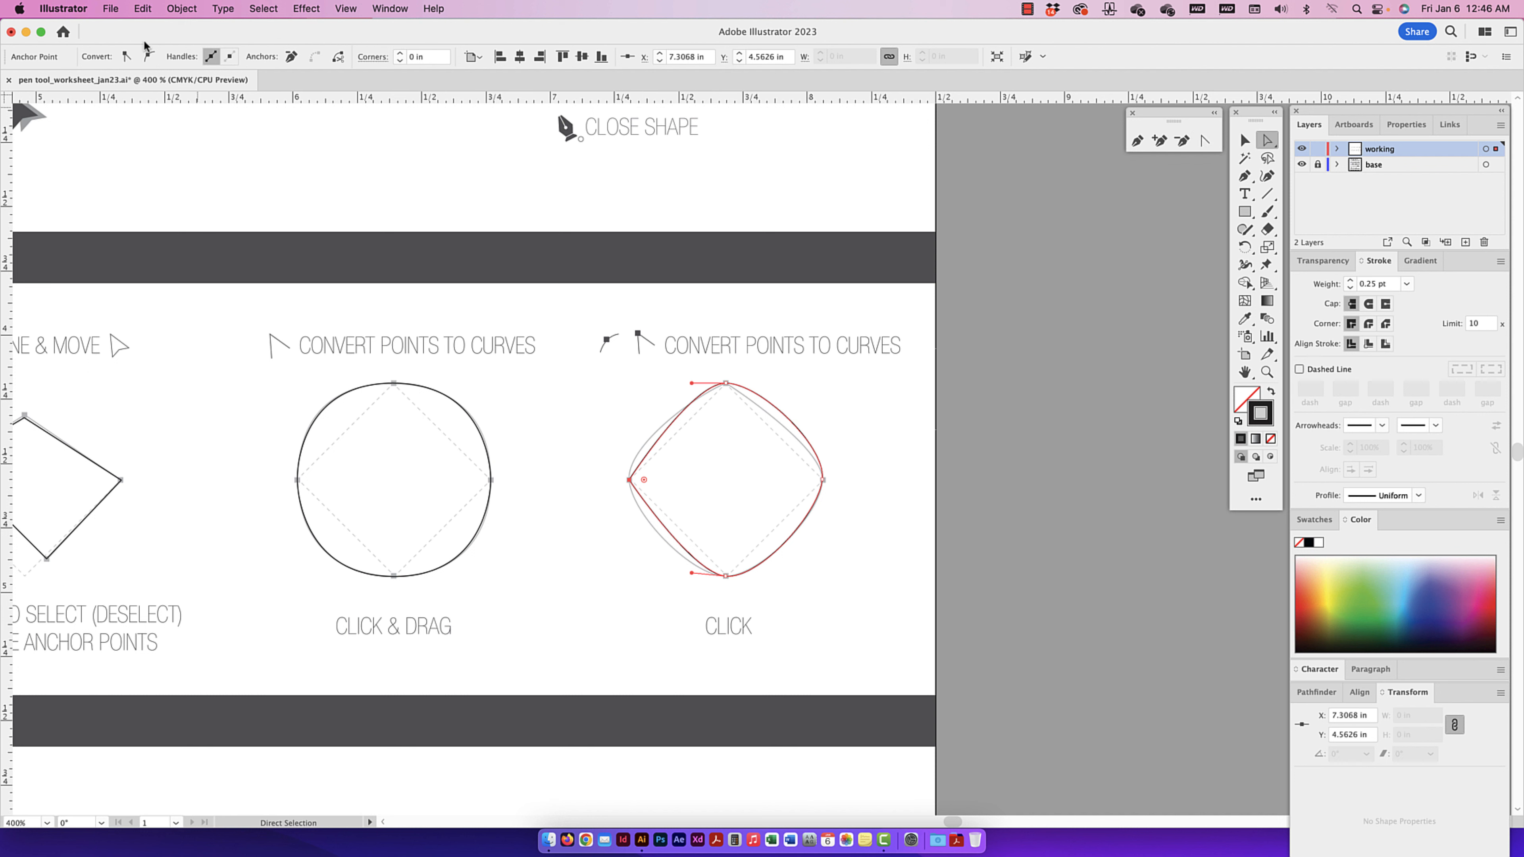
pyautogui.click(150, 59)
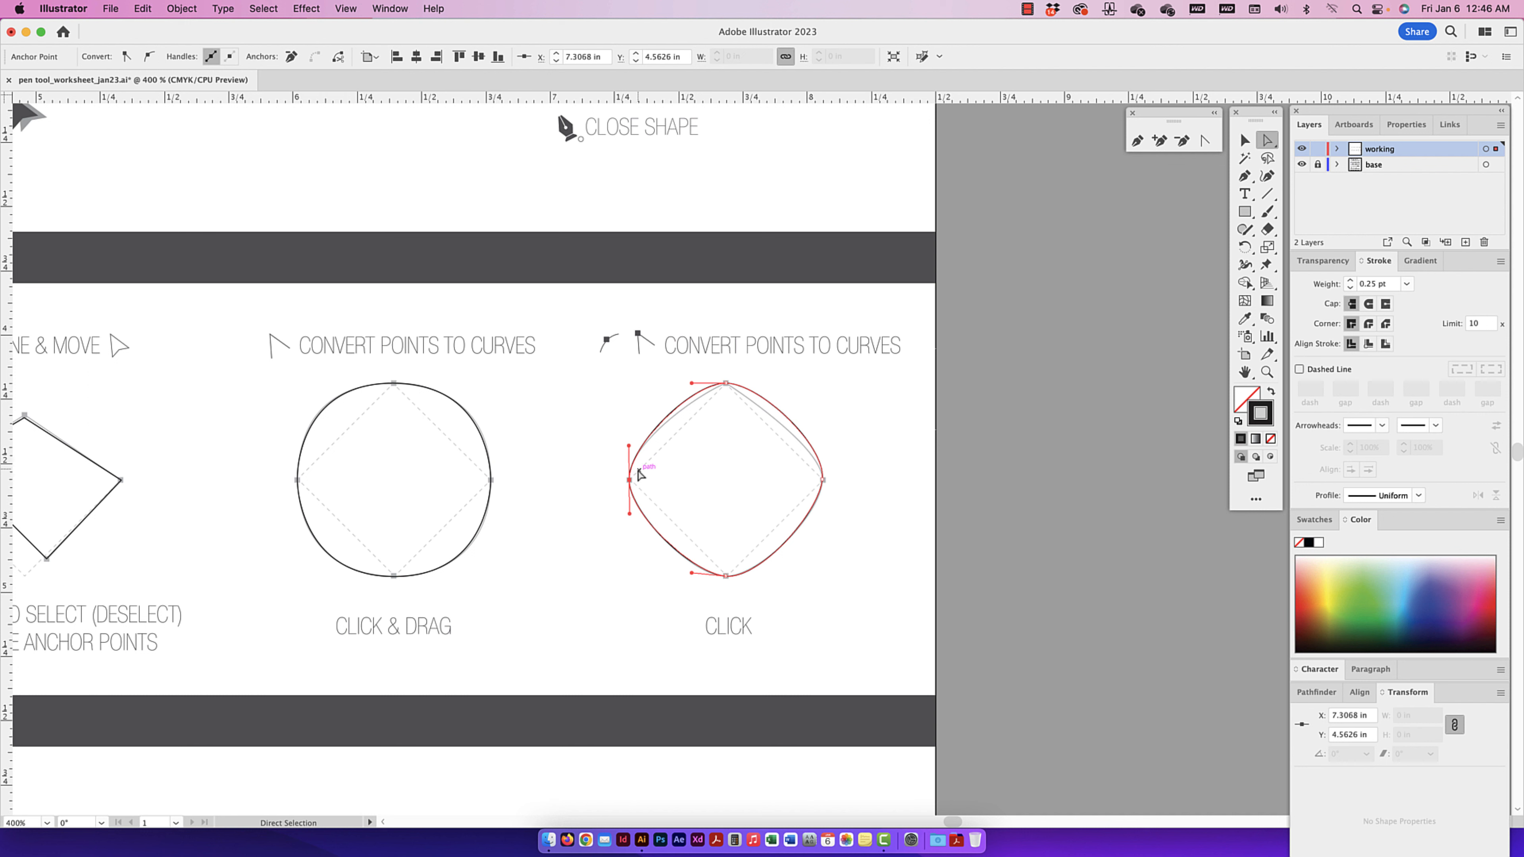
pyautogui.moveTo(629, 445)
pyautogui.mouseDown()
pyautogui.moveTo(619, 342)
pyautogui.moveTo(712, 480)
pyautogui.moveTo(637, 431)
pyautogui.moveTo(630, 444)
pyautogui.mouseUp()
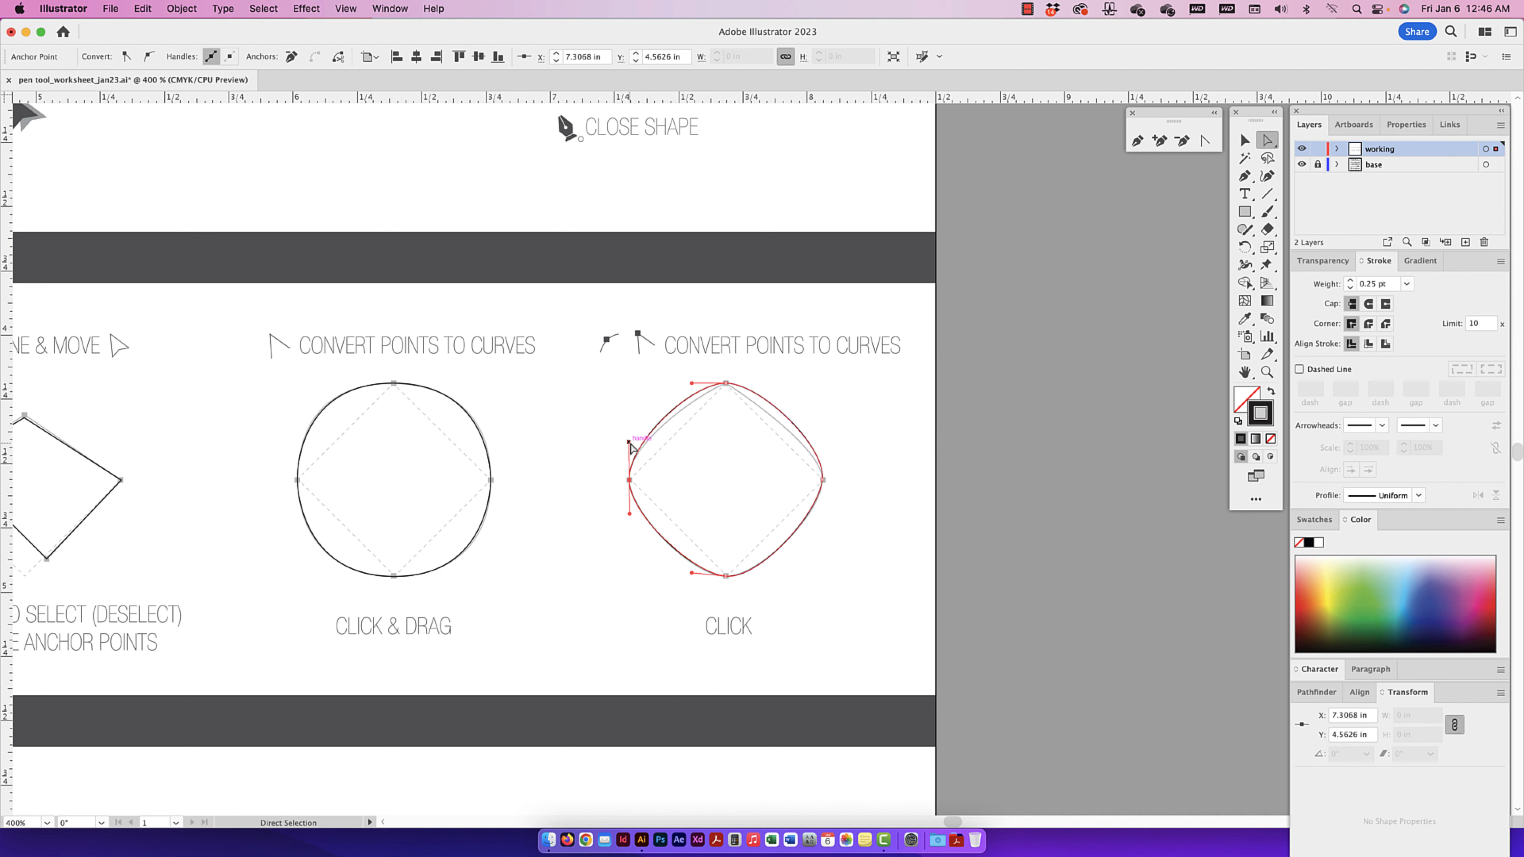
# - Convert the shape's top, right, bottom and left anchor points back to corners, and deselect the diamond
pyautogui.click(726, 385)
pyautogui.click(123, 57)
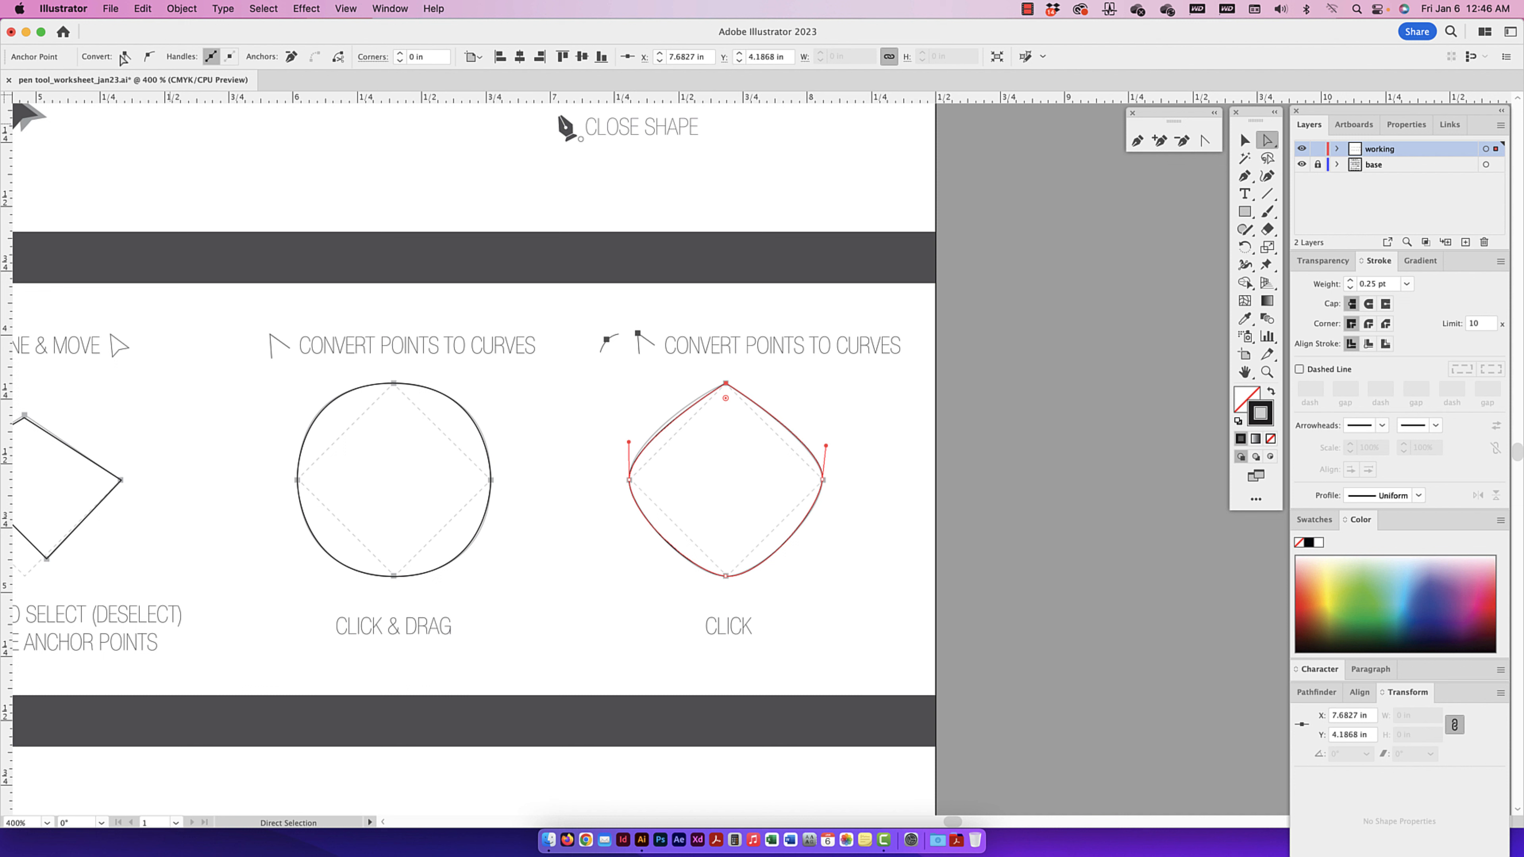
pyautogui.click(823, 480)
pyautogui.click(126, 58)
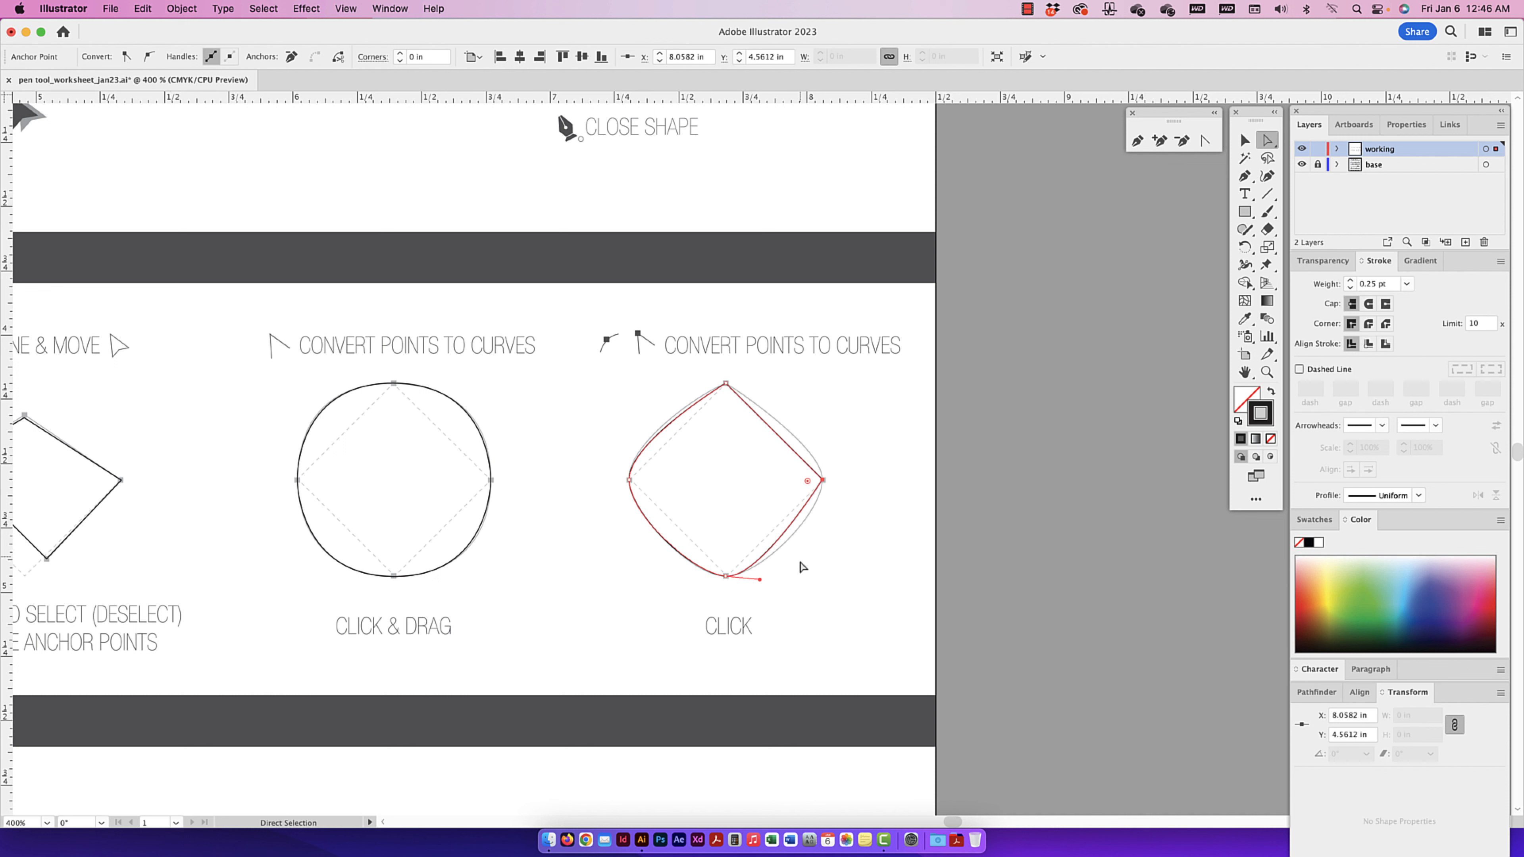
pyautogui.click(726, 576)
pyautogui.click(125, 58)
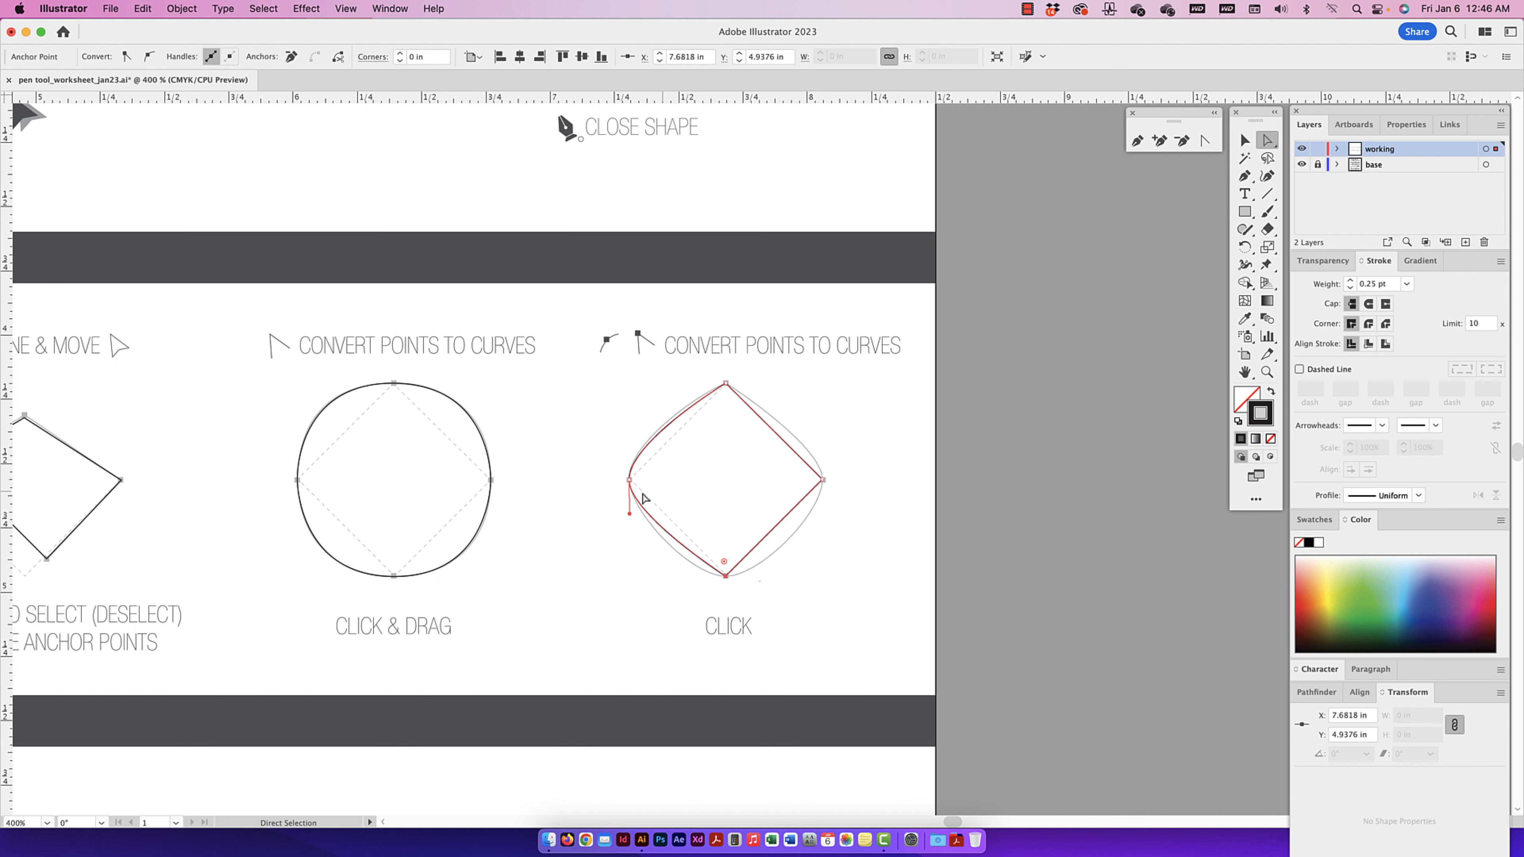
pyautogui.click(126, 57)
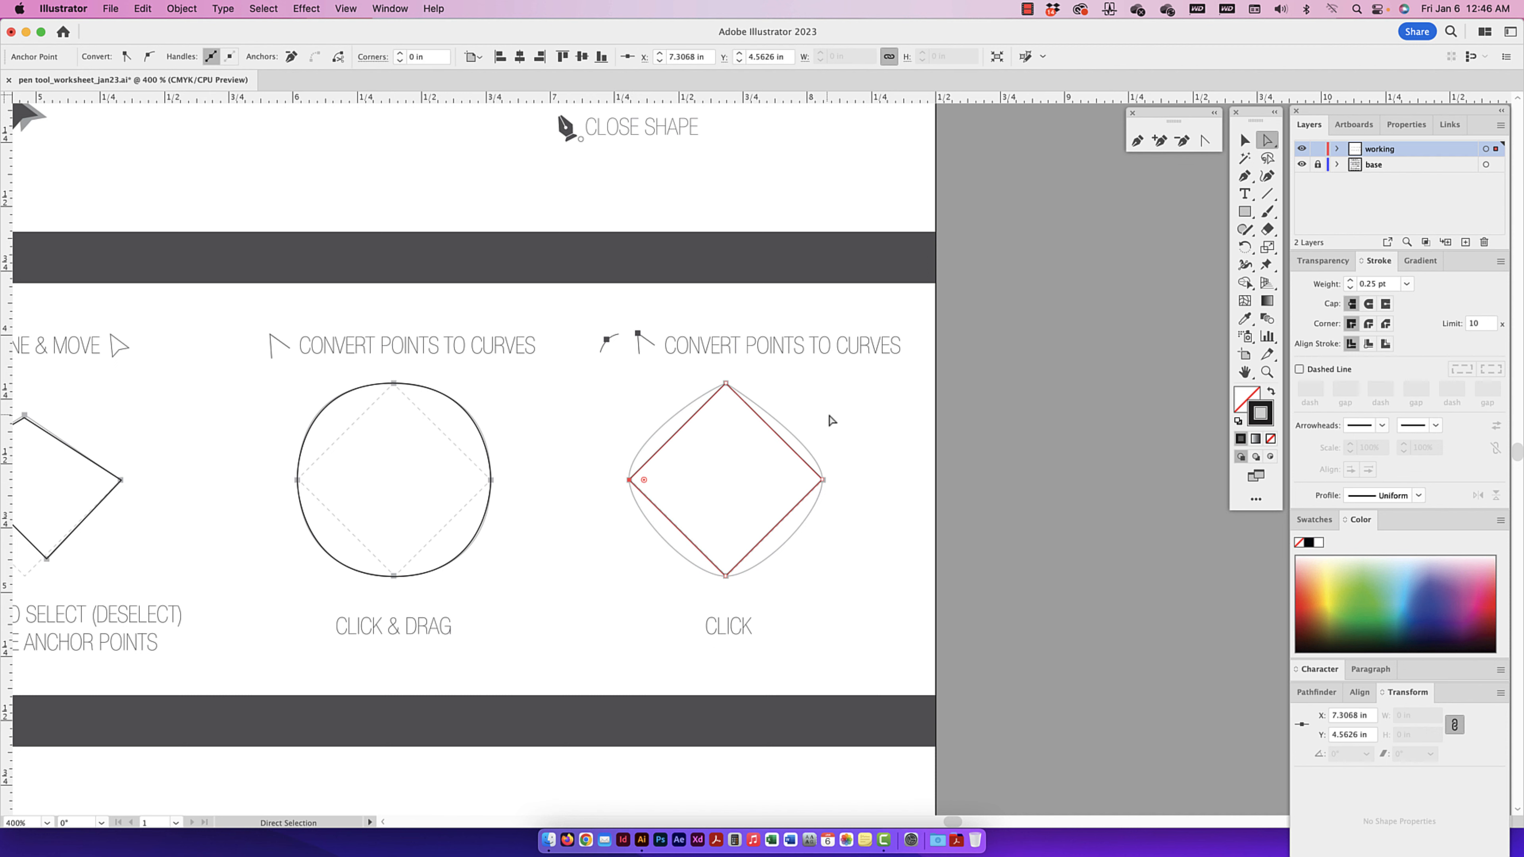
pyautogui.click(831, 420)
pyautogui.click(1241, 143)
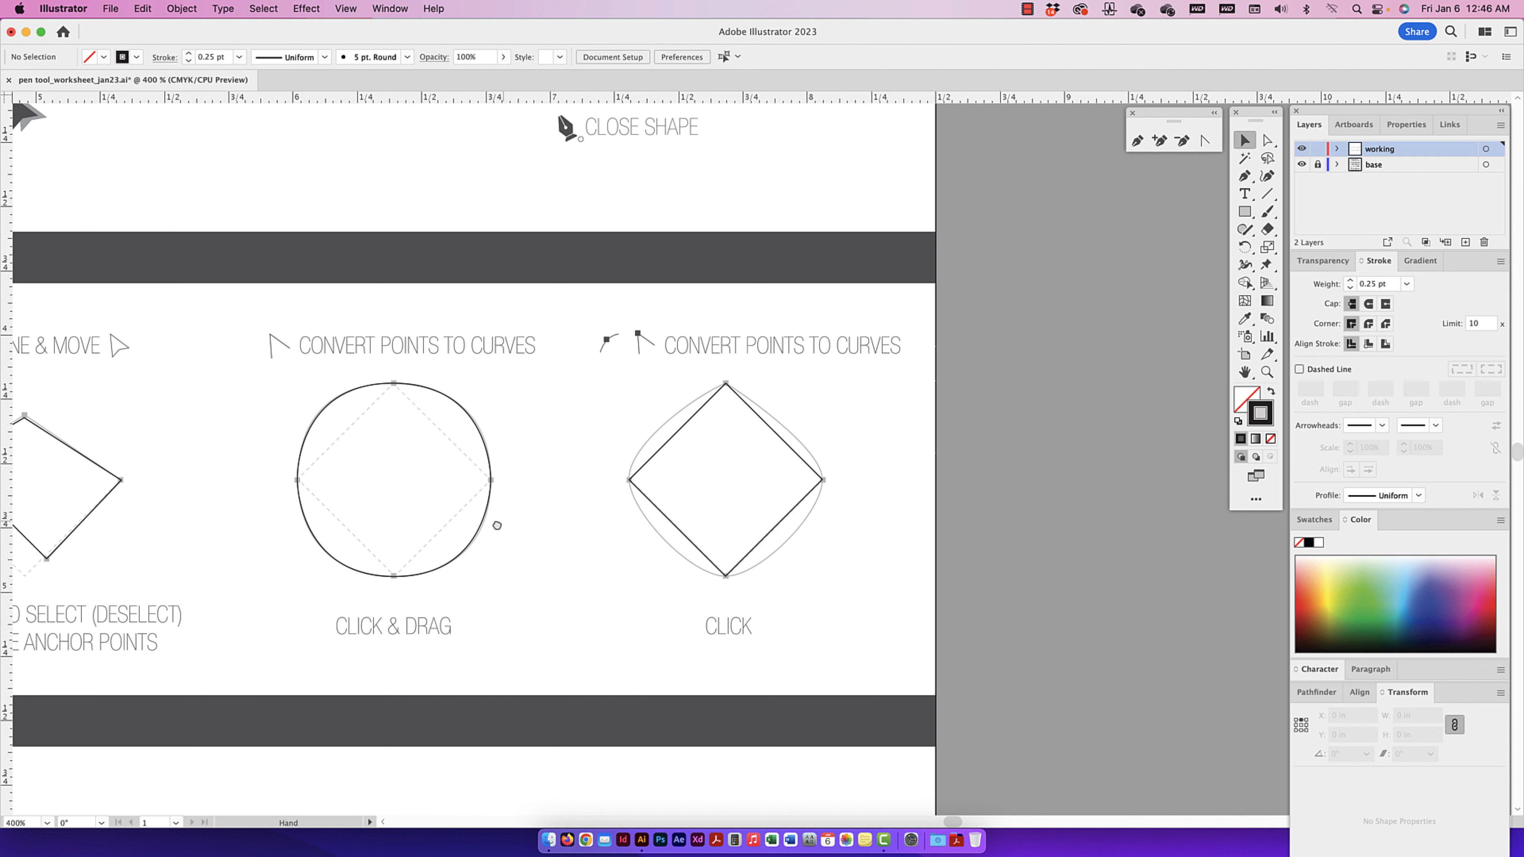
# - Try a straight segment and a pulled curve with the Pen tool near the first Curved Lines exercise, and undo both
pyautogui.hscroll(-15, 497, 525)
pyautogui.scroll(-6, 895, 351)
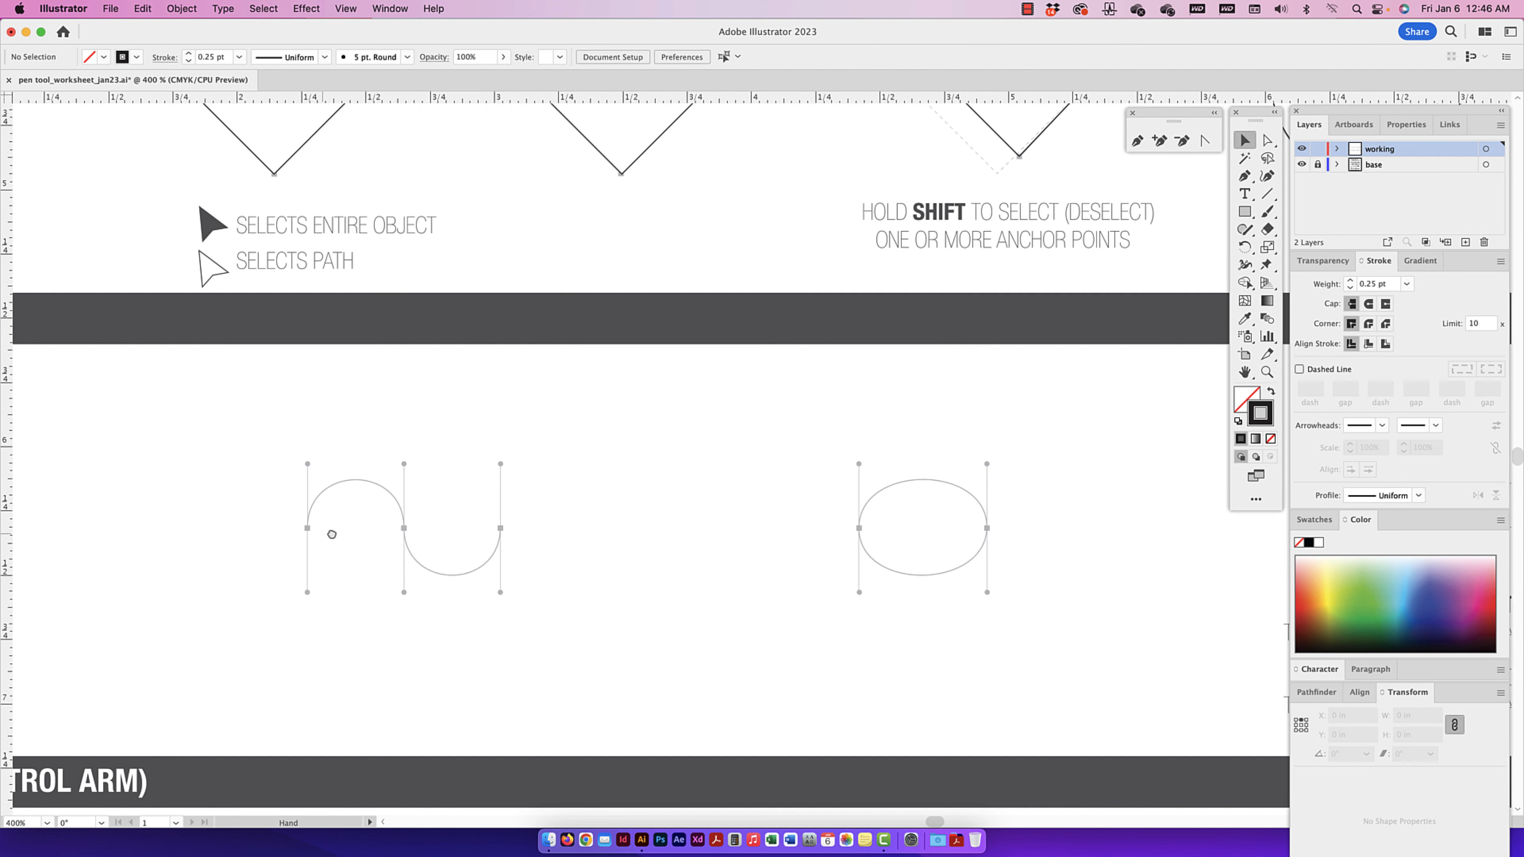
pyautogui.hscroll(-10, 331, 534)
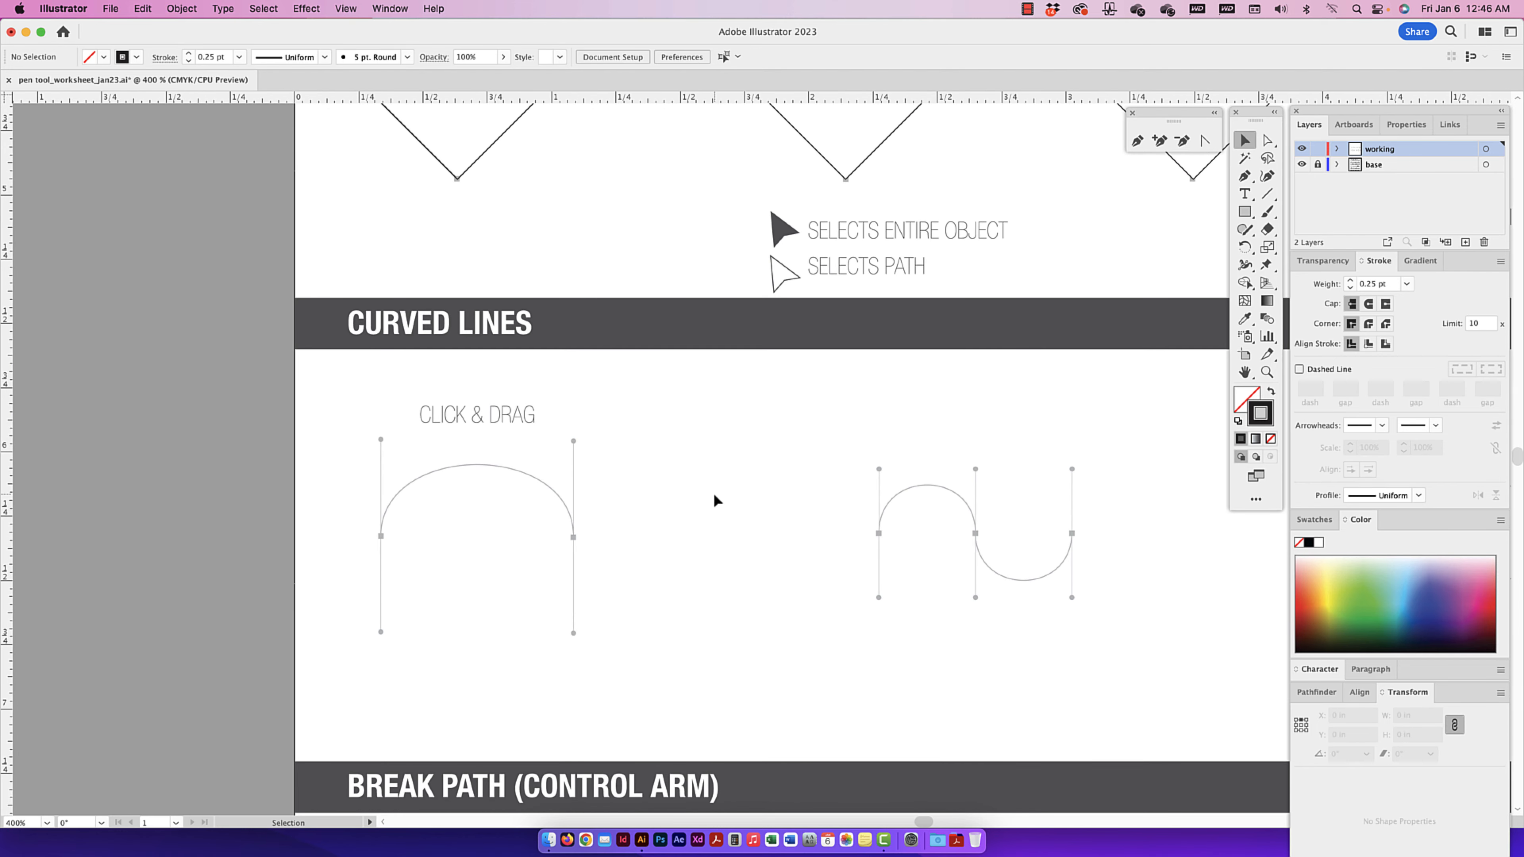
pyautogui.hscroll(-4, 714, 498)
pyautogui.press('p')
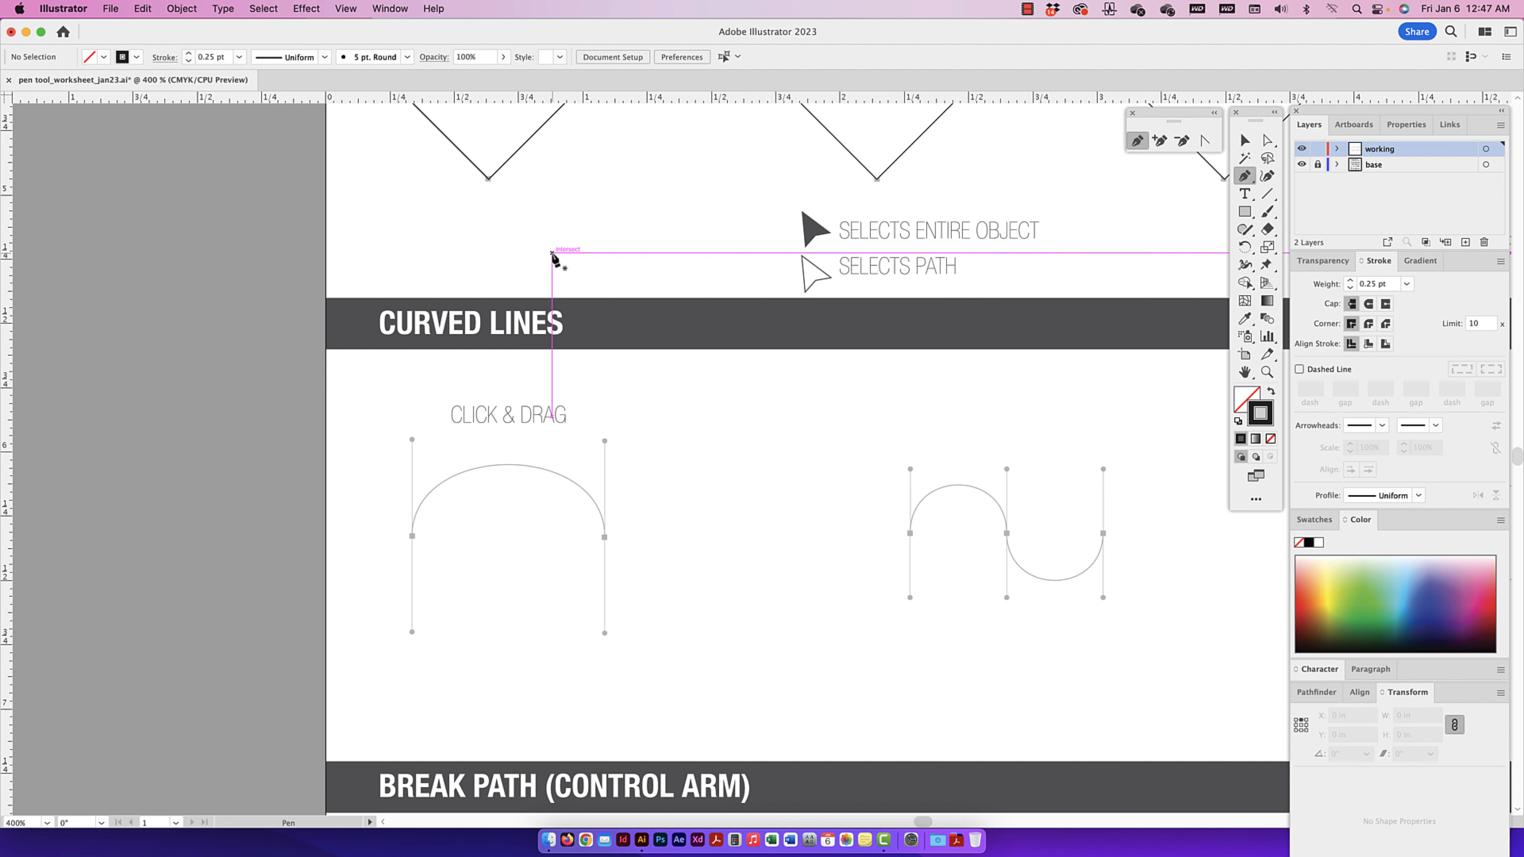
pyautogui.hscroll(-3, 493, 504)
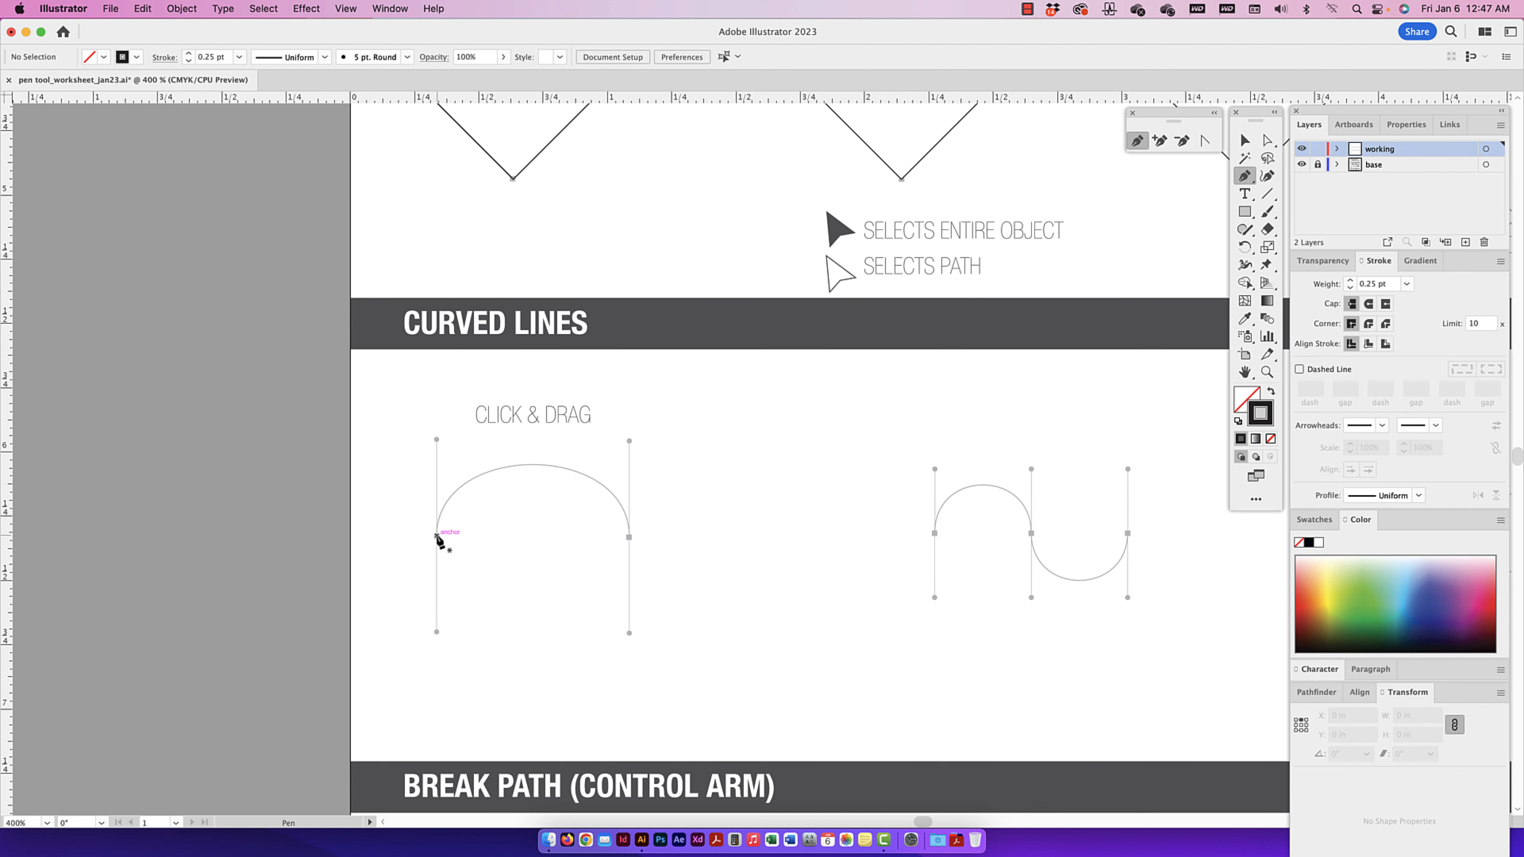
pyautogui.hscroll(-3, 420, 468)
pyautogui.moveTo(416, 436); pyautogui.dragTo(606, 438)
pyautogui.press('super+z')
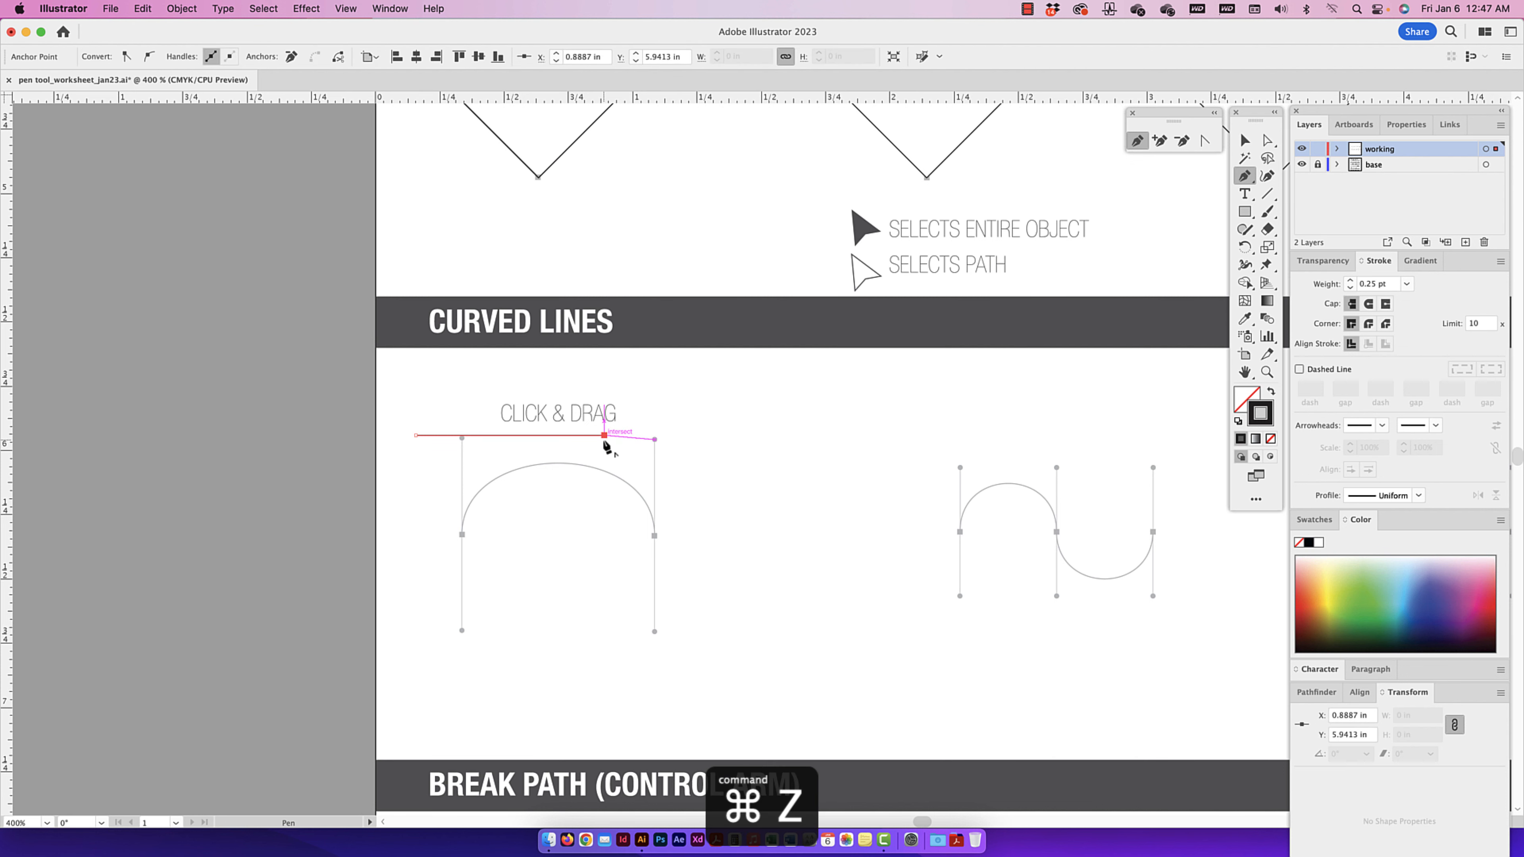
pyautogui.moveTo(417, 435); pyautogui.dragTo(559, 510)
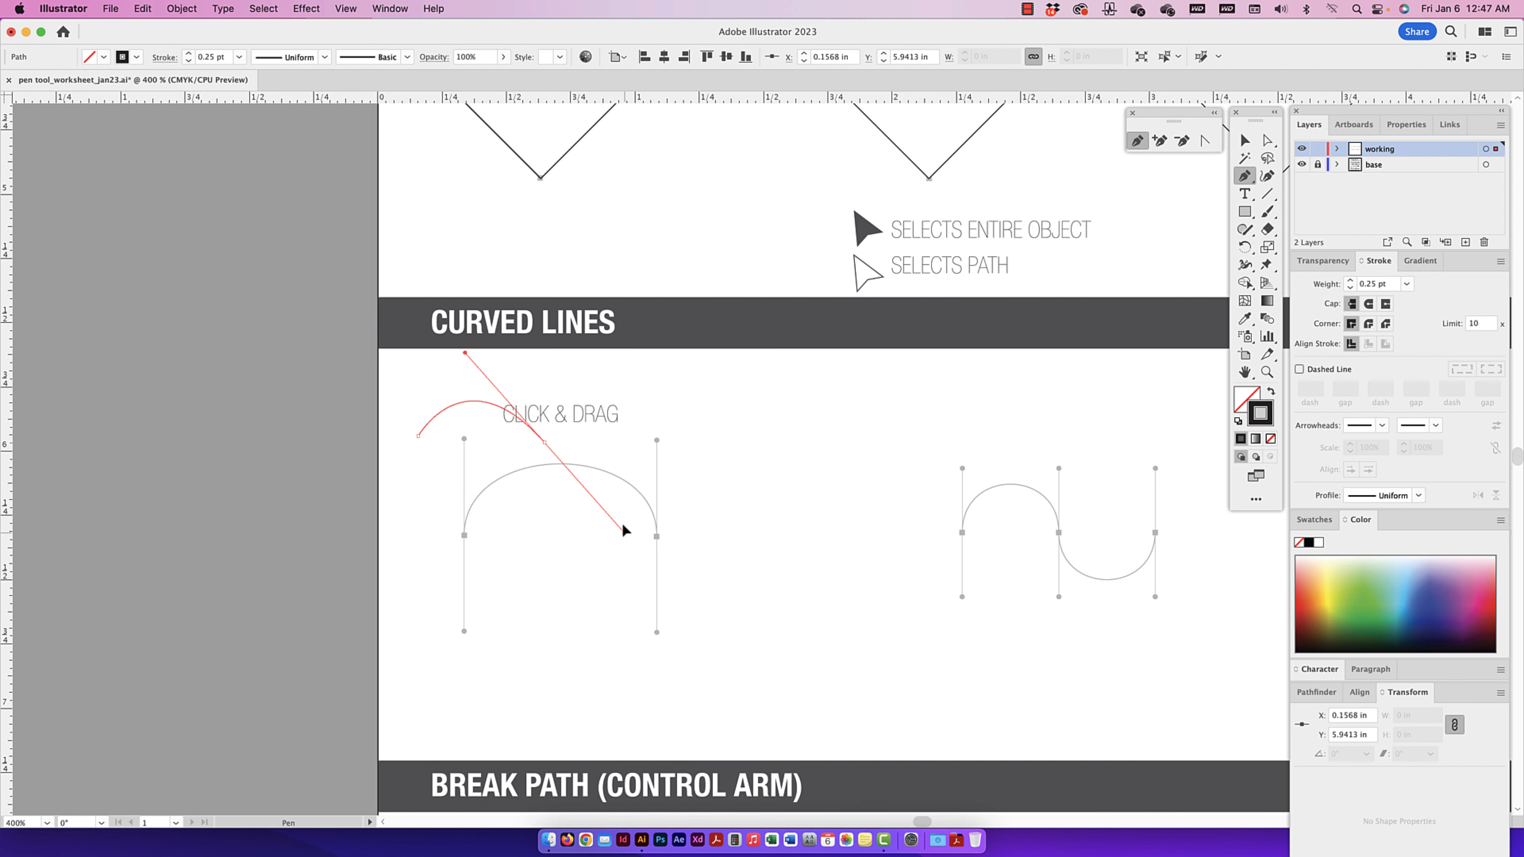
pyautogui.press('super+z')
pyautogui.press('super+z')
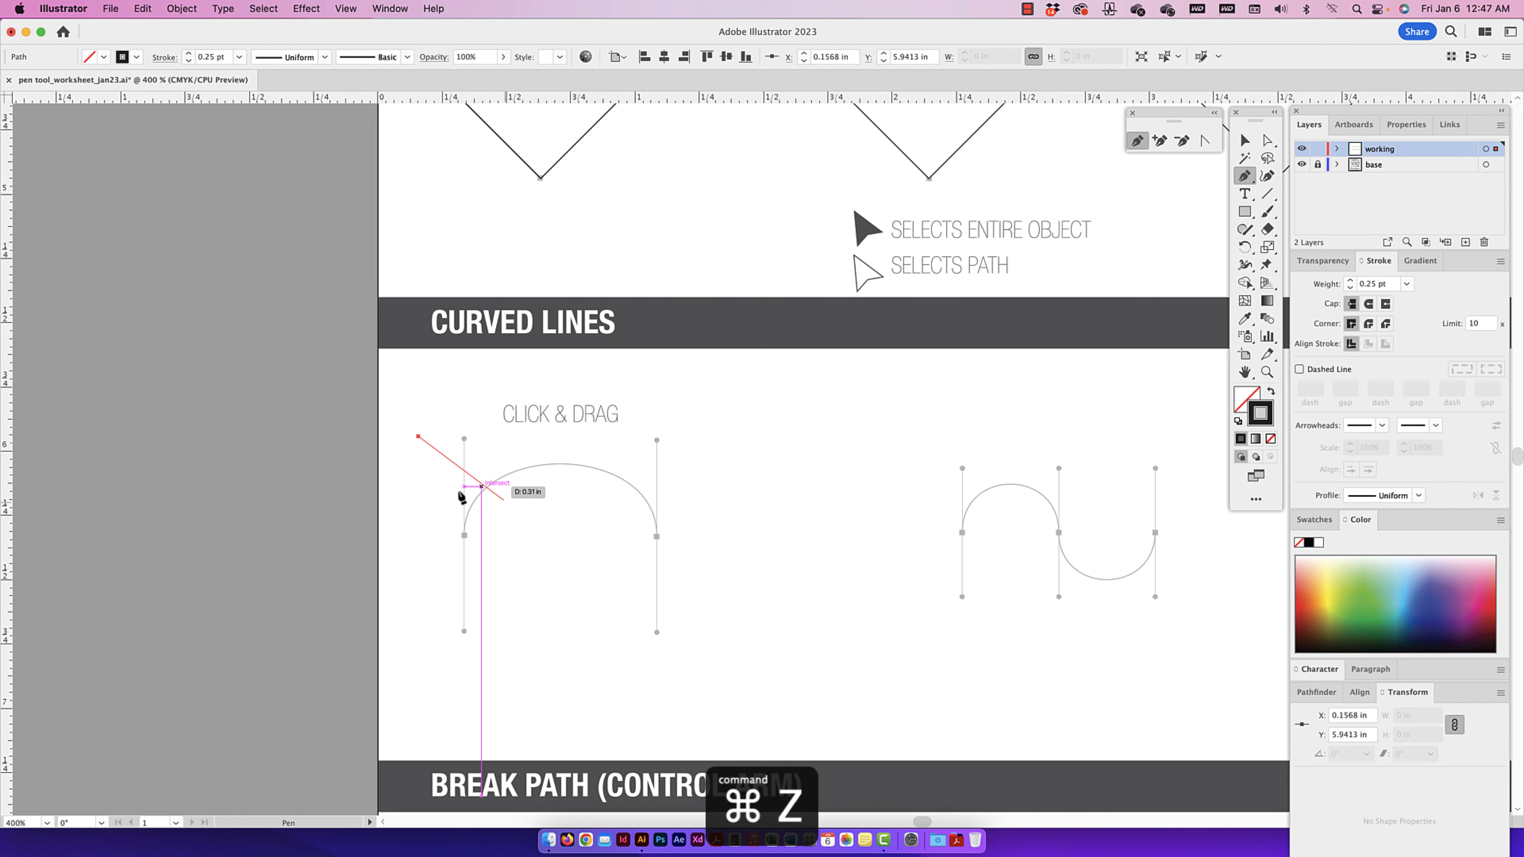
pyautogui.press('super+z')
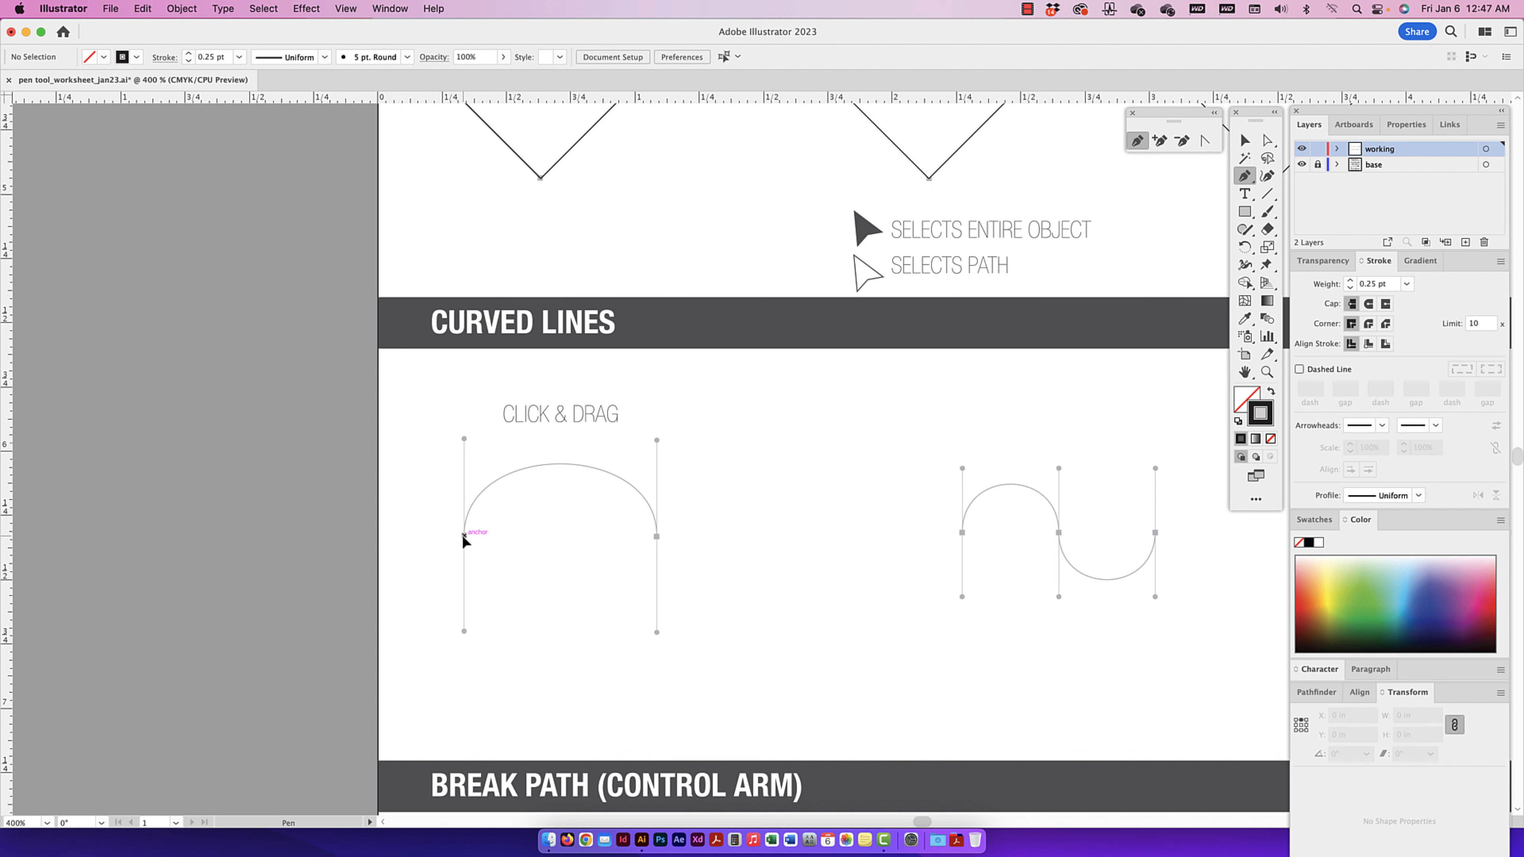
# - Try tracing the first Curved Lines arch by pulling the left anchor's handle down and the right anchor's handle up, and undo it
pyautogui.moveTo(464, 535); pyautogui.dragTo(471, 631)
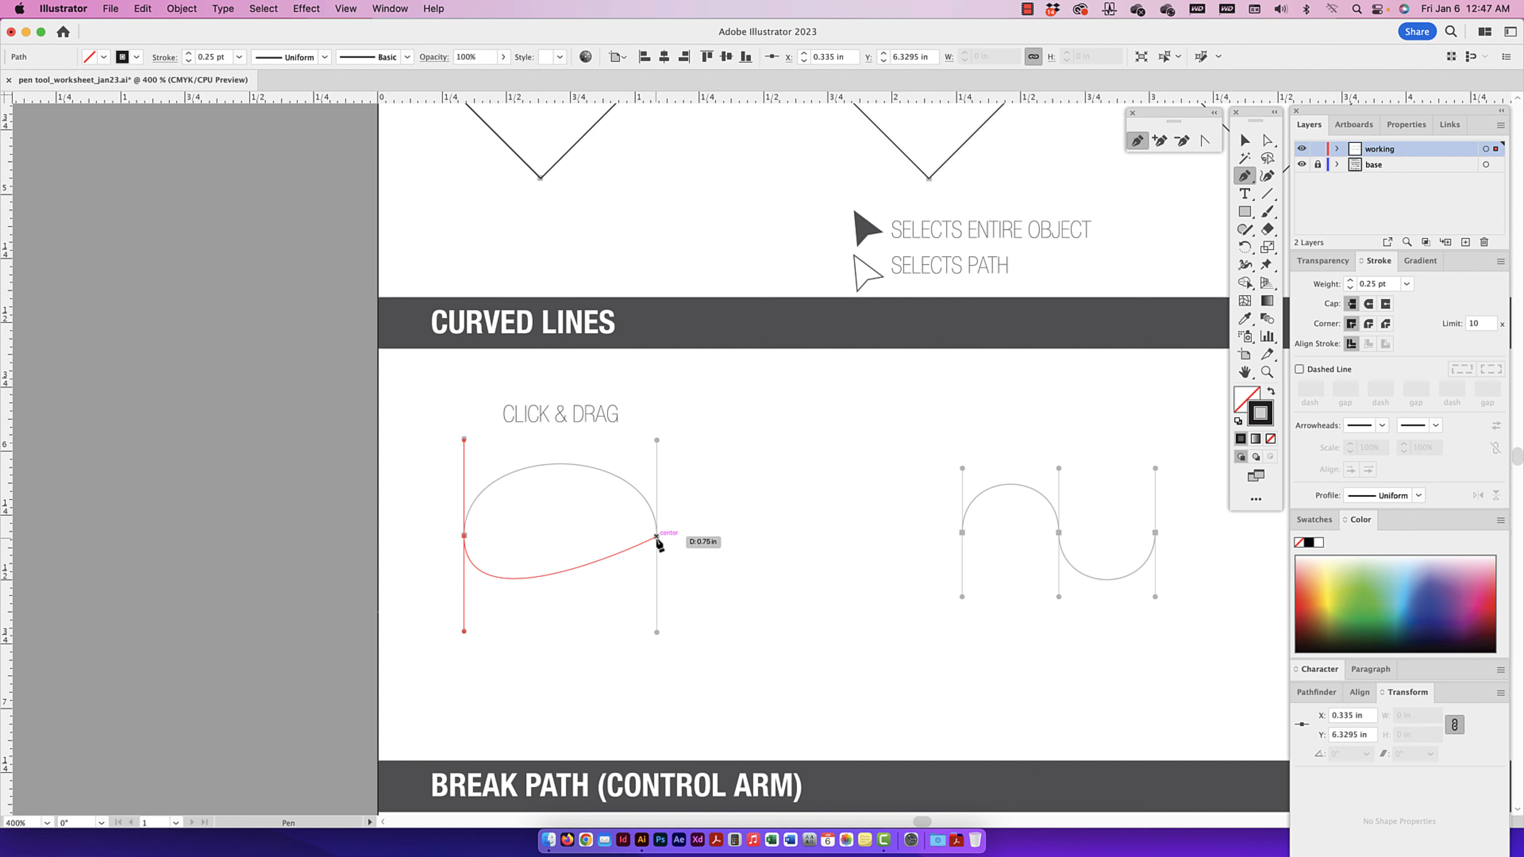
pyautogui.moveTo(656, 536); pyautogui.dragTo(669, 442)
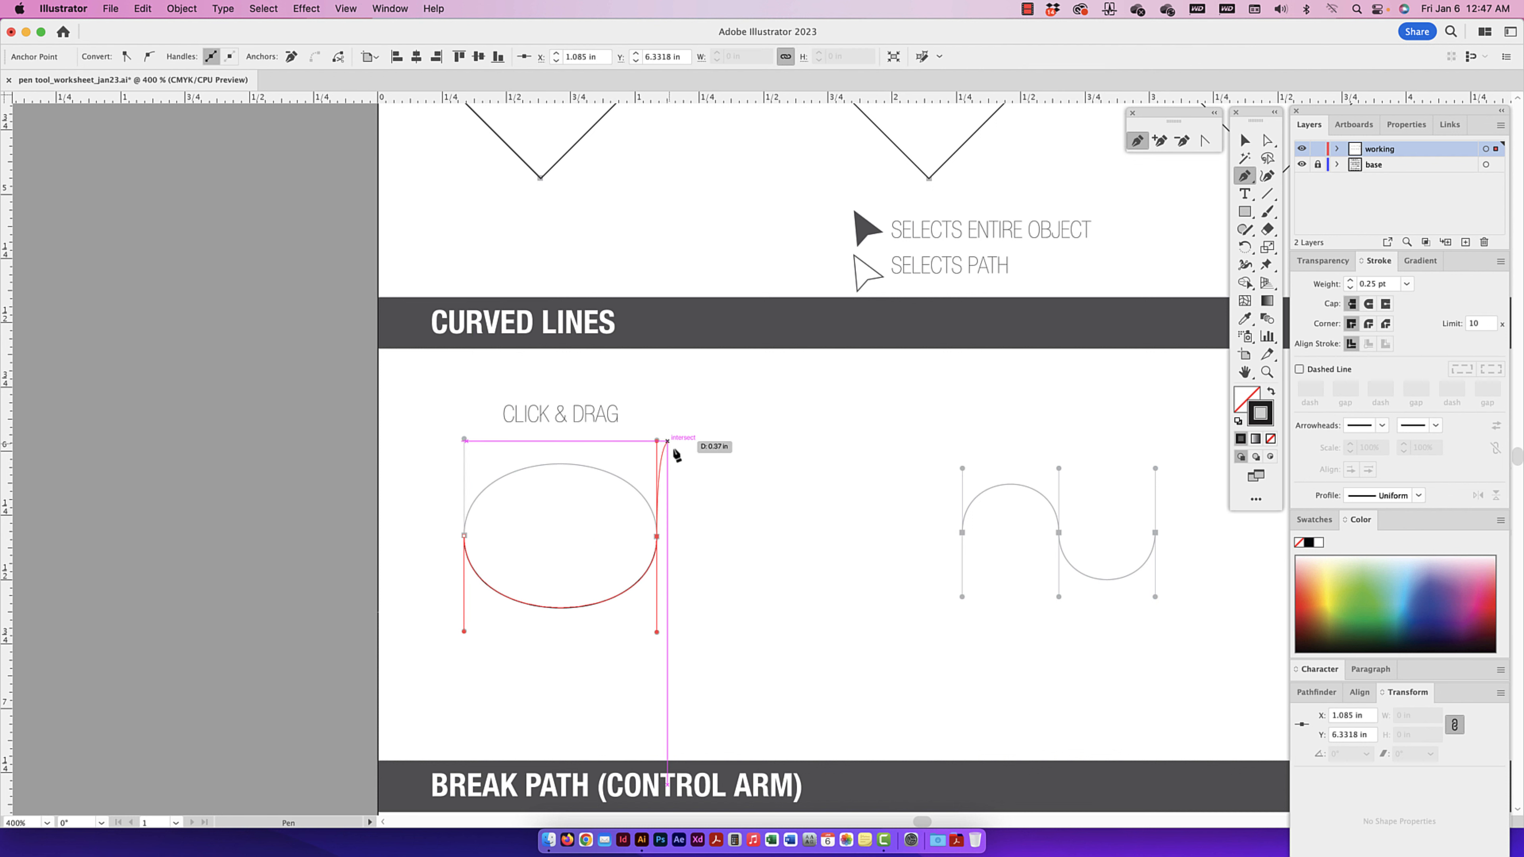
pyautogui.press('Escape')
pyautogui.press('super+z')
pyautogui.press('super+z')
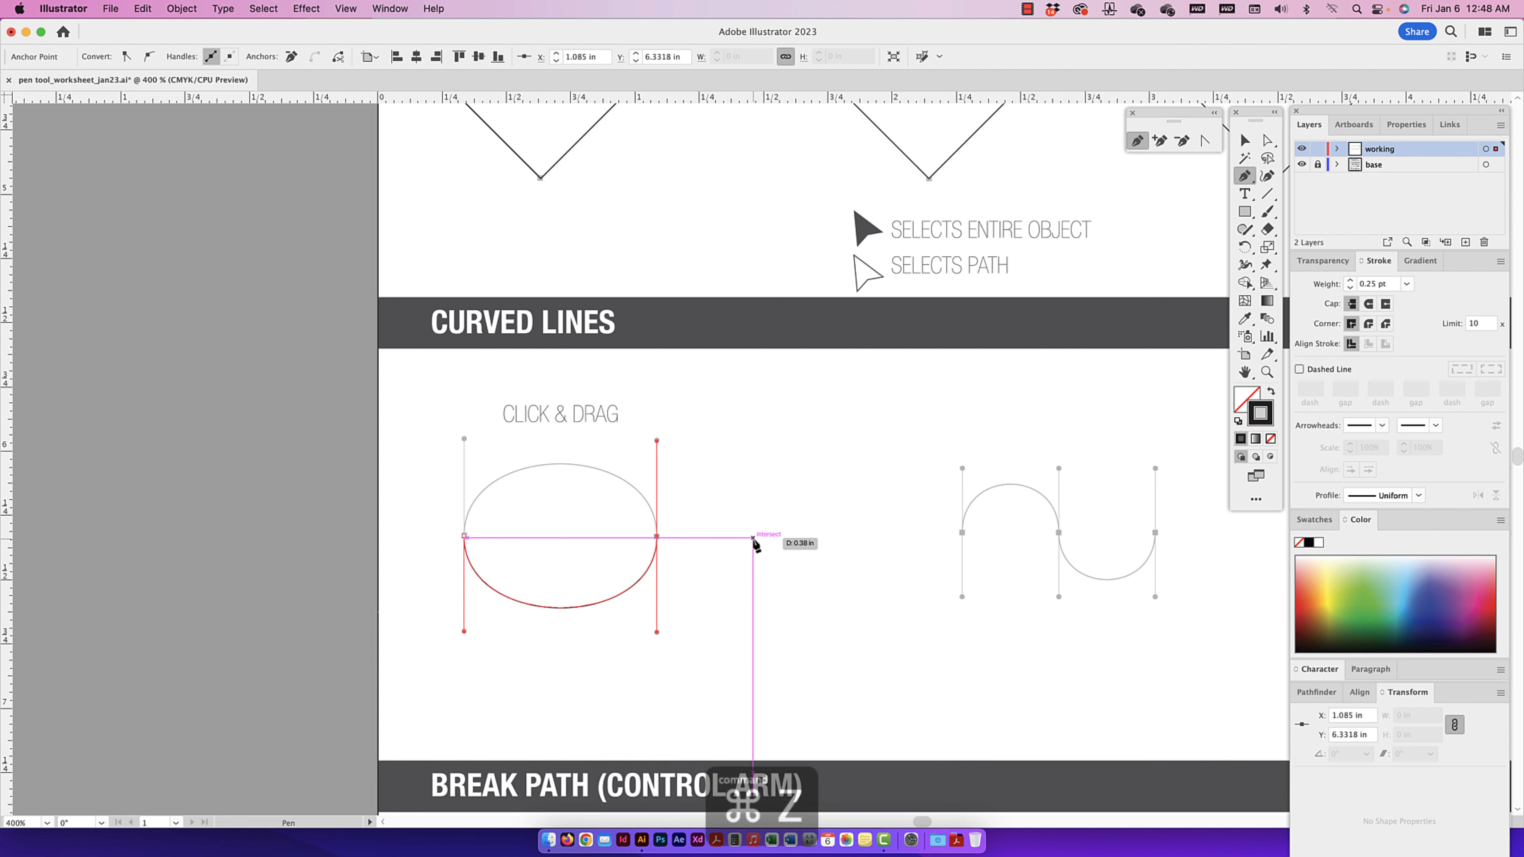
pyautogui.press('super+z')
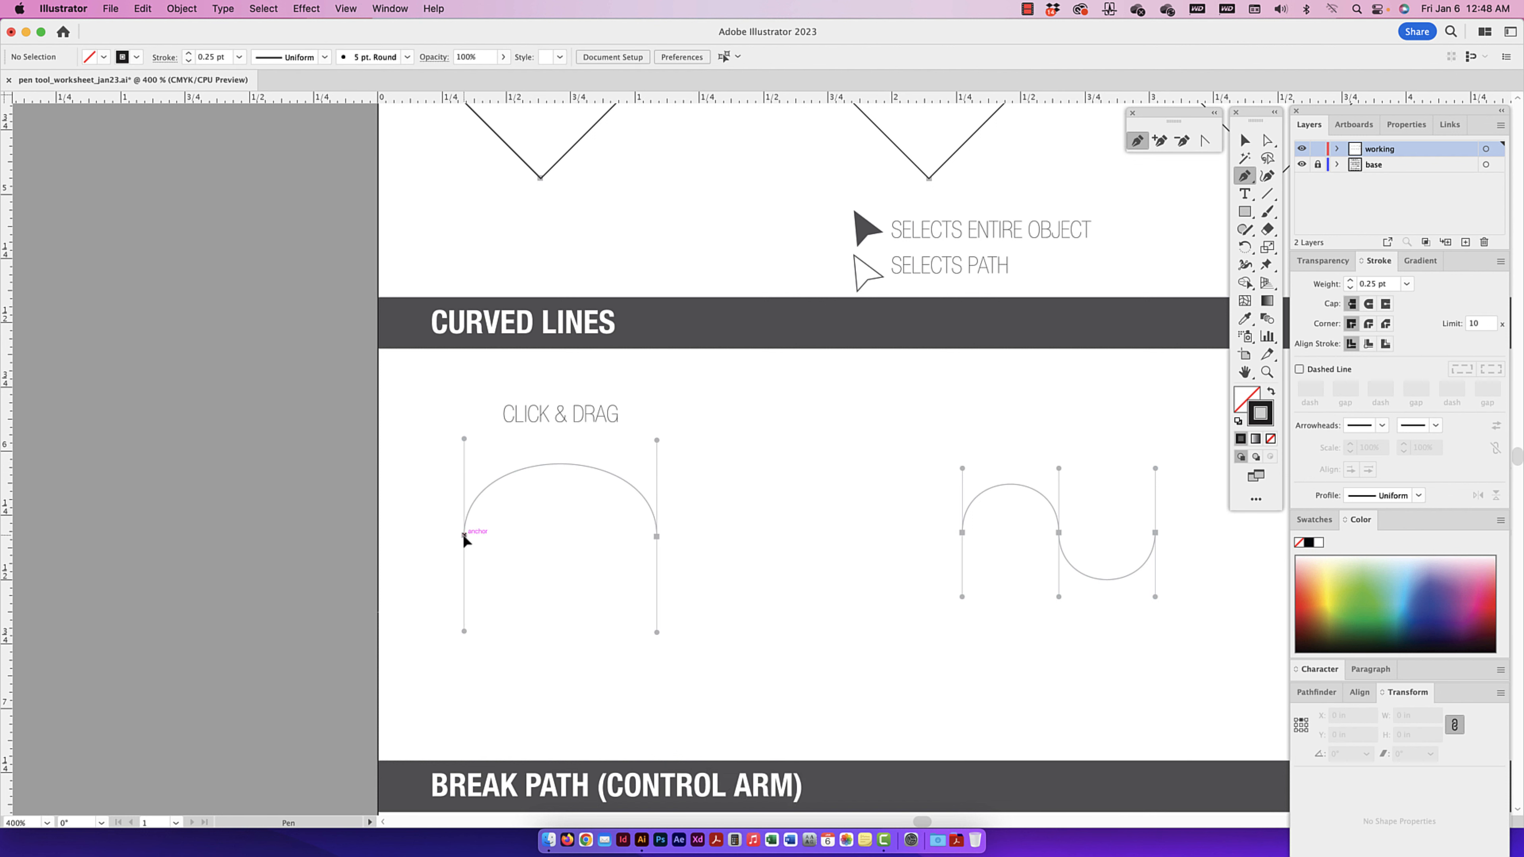
# - Draw the first Curved Lines arch, pulling the left anchor's handle up and, after undoing a handle-less end point, the right anchor's handle down
pyautogui.moveTo(463, 534); pyautogui.dragTo(466, 439)
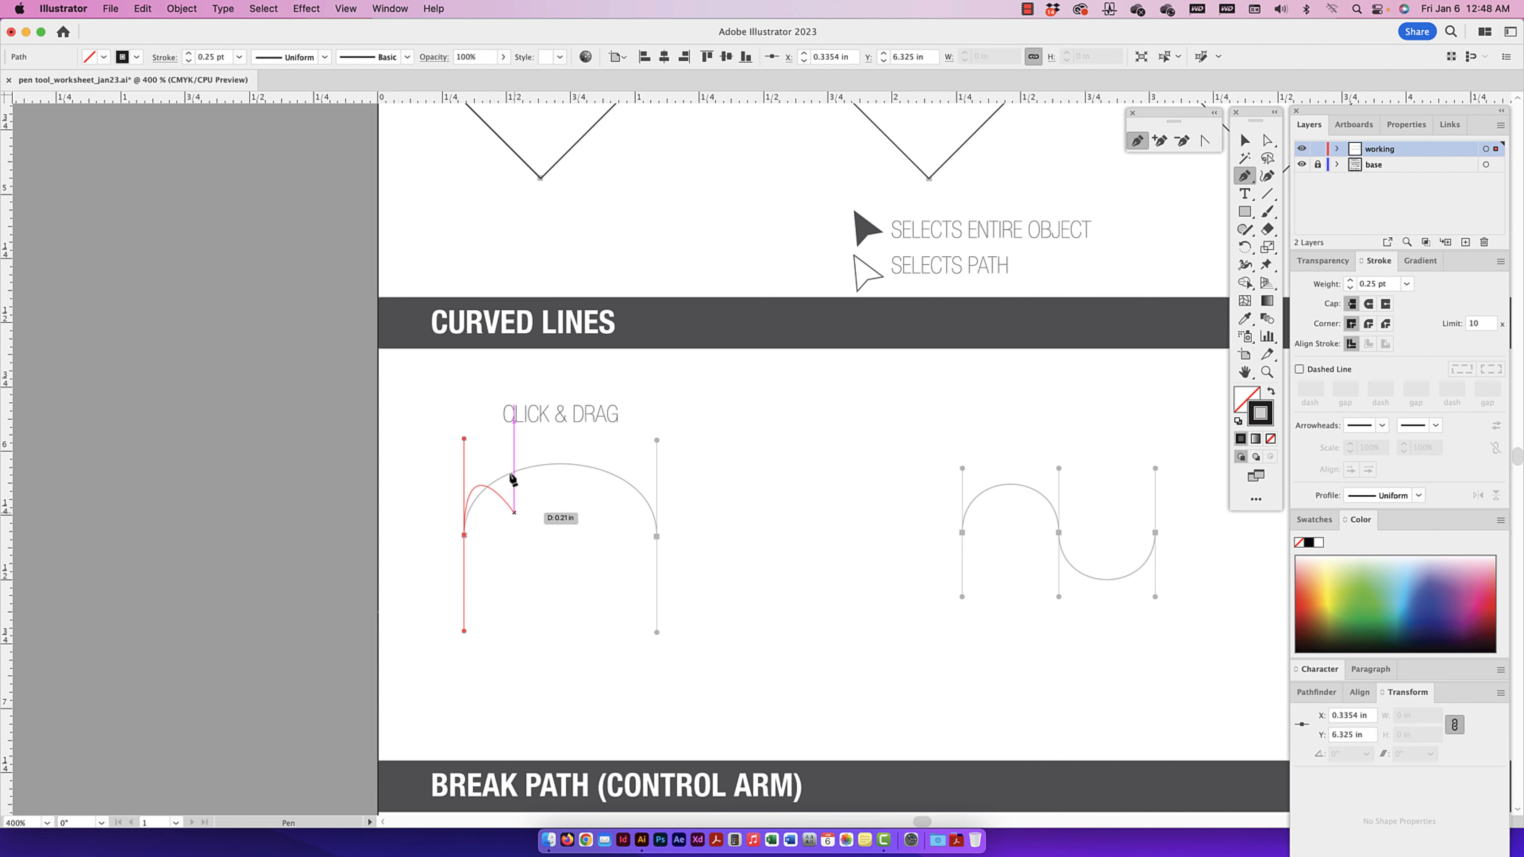
pyautogui.click(658, 536)
pyautogui.press('Escape')
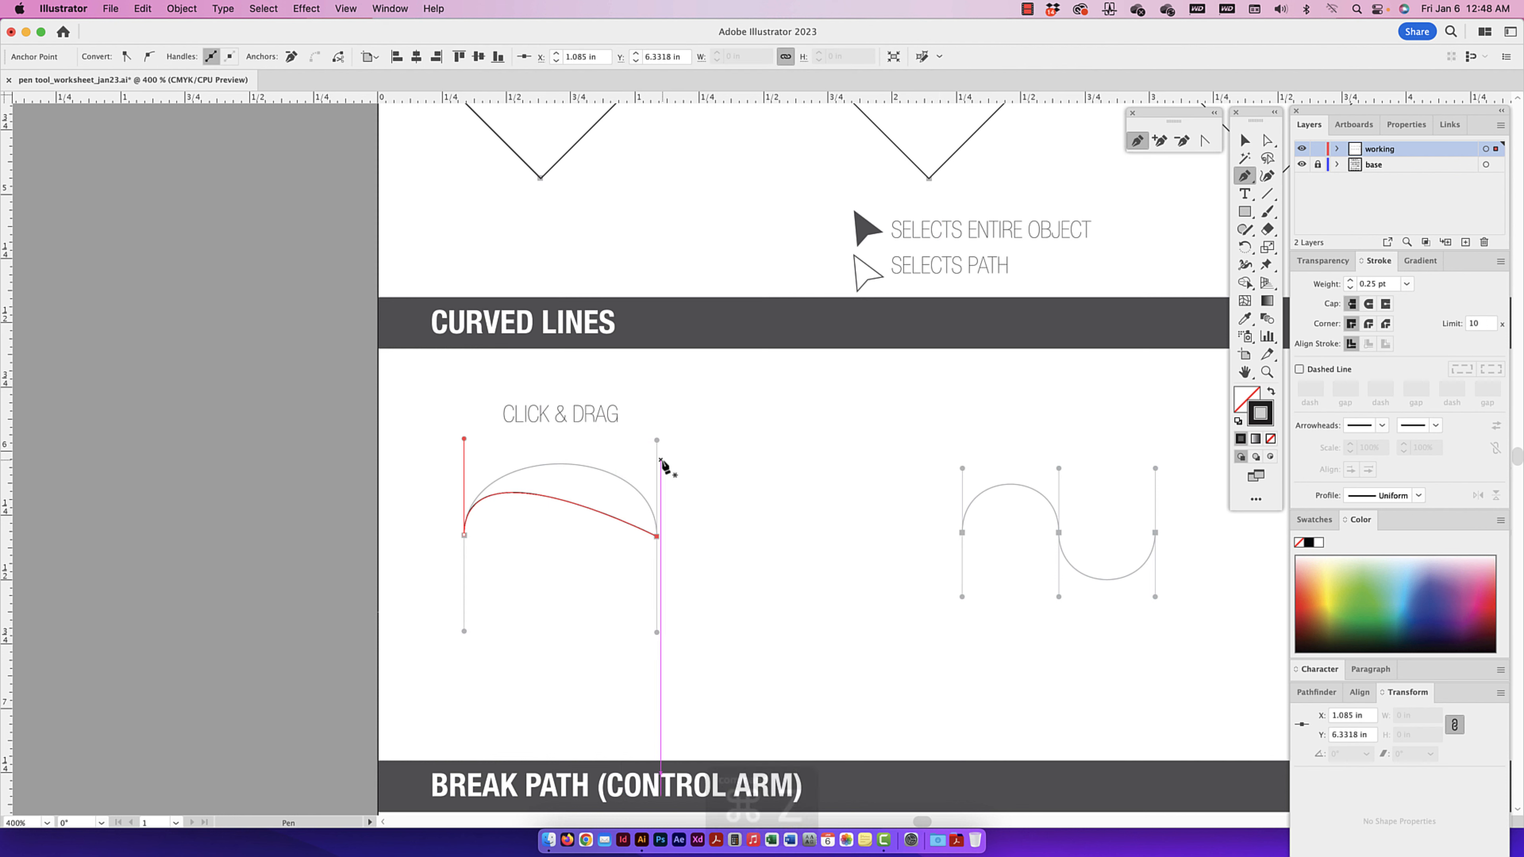
pyautogui.press('super+z')
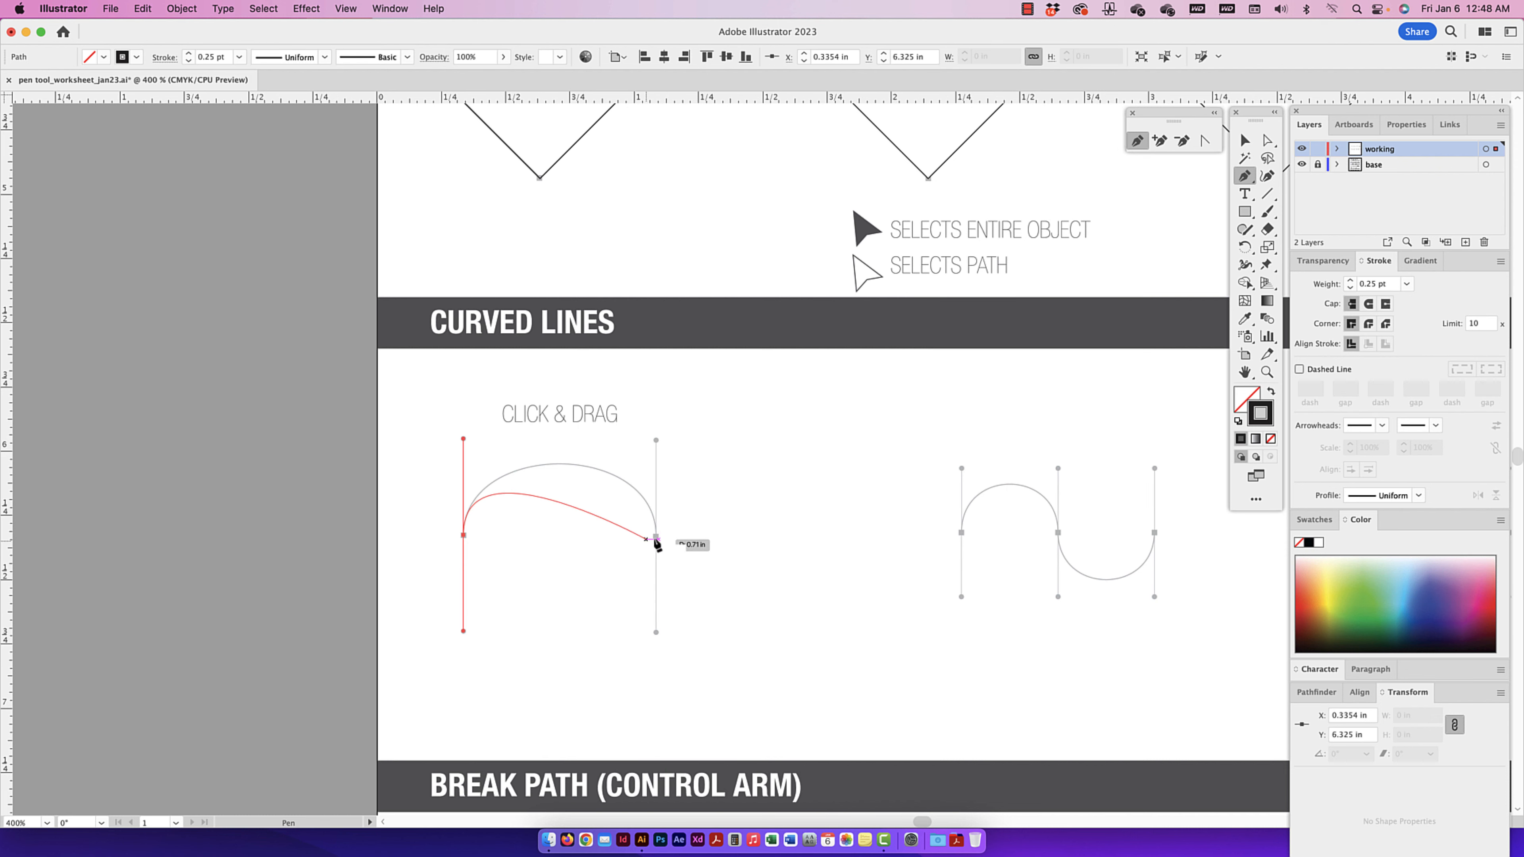
pyautogui.moveTo(655, 536); pyautogui.dragTo(656, 632)
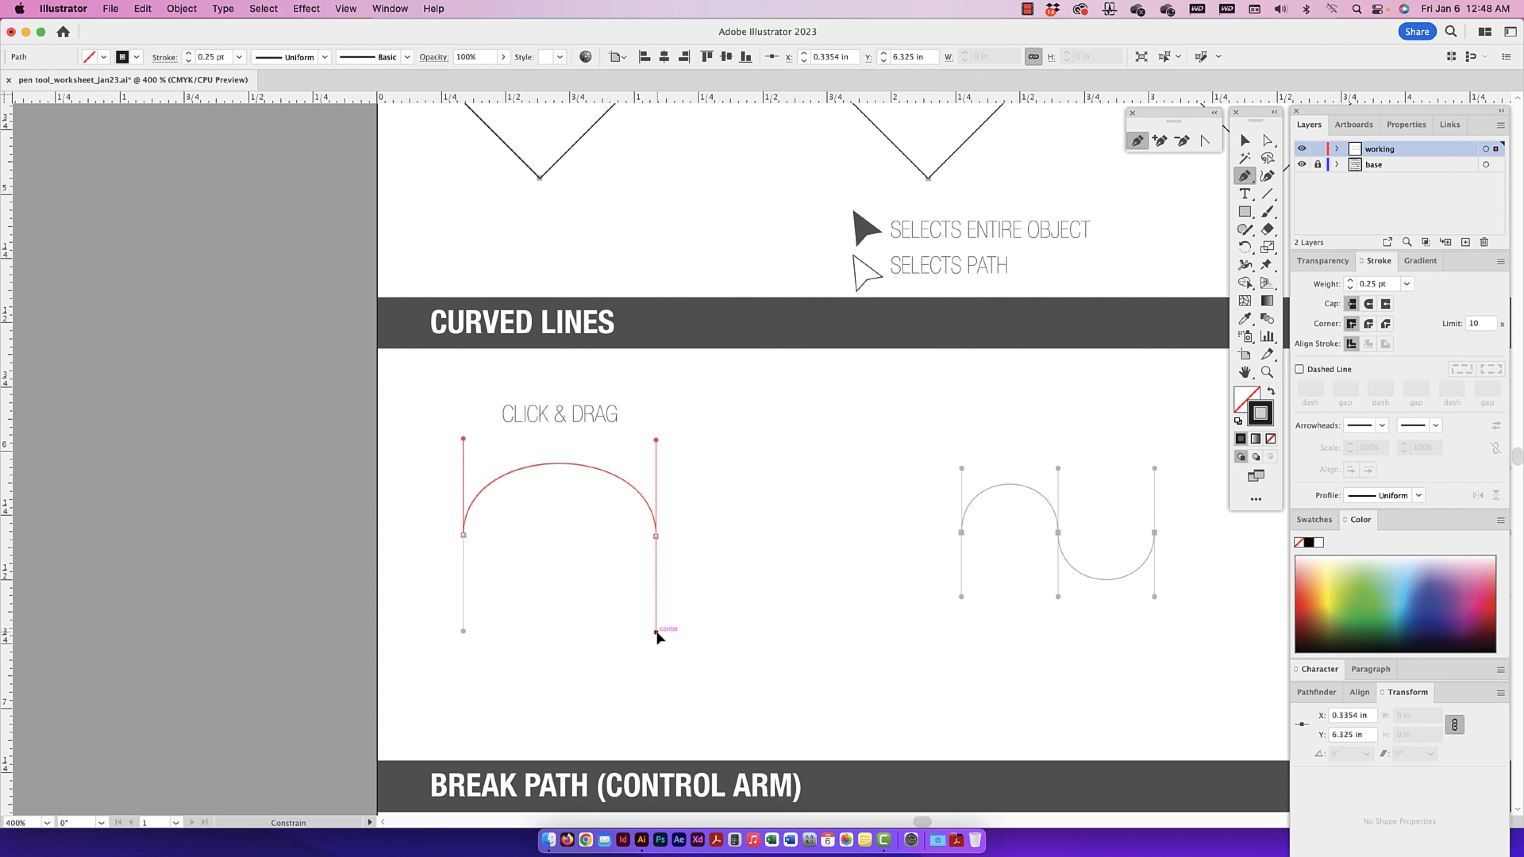
# - End the arch path, deselect it, and reselect it as a whole object with the Selection tool
pyautogui.press('Escape')
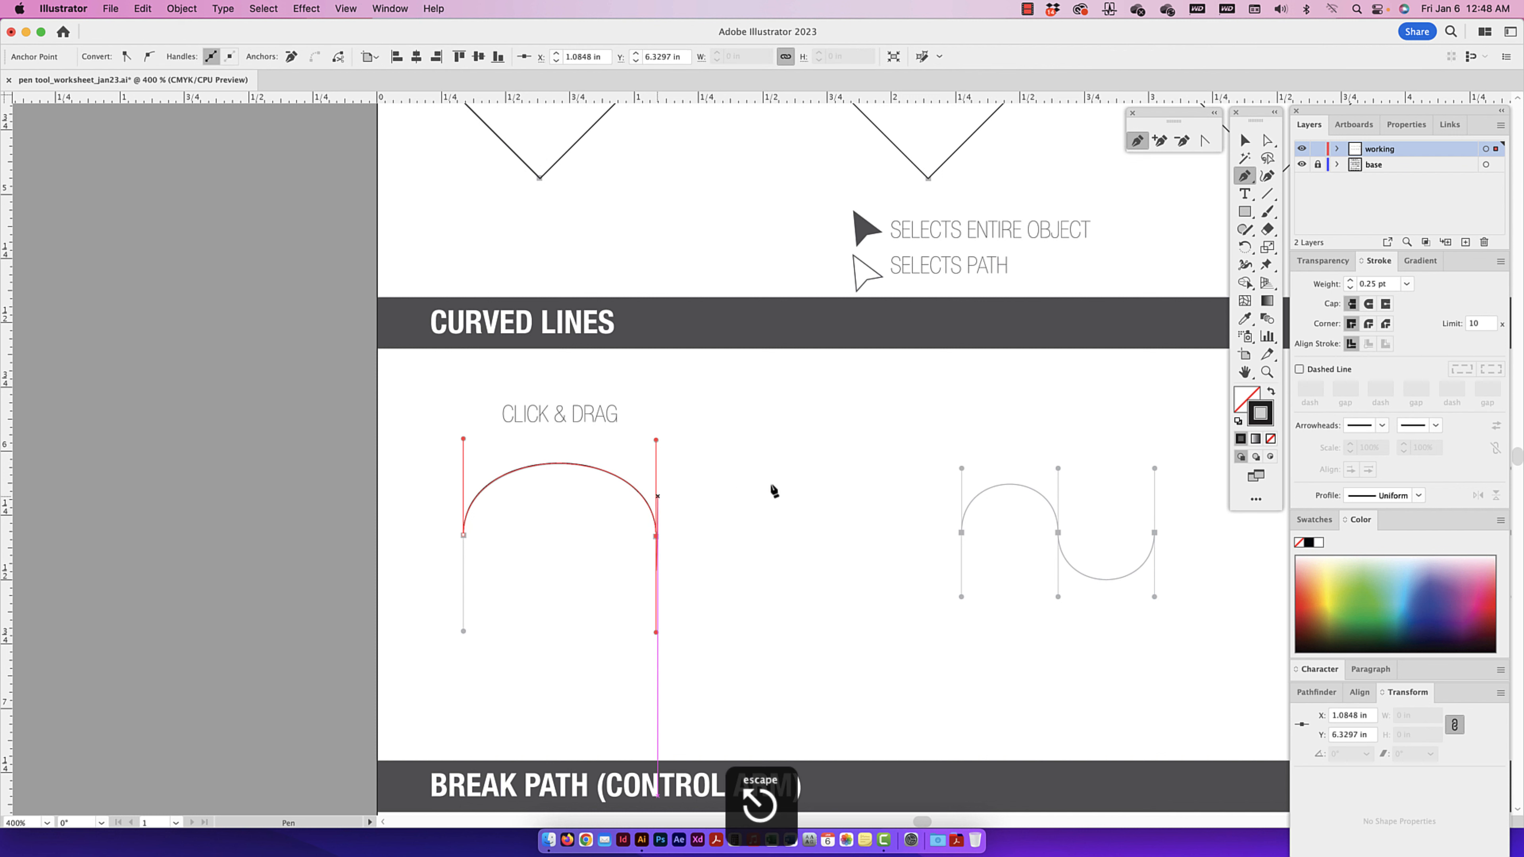
pyautogui.press('v')
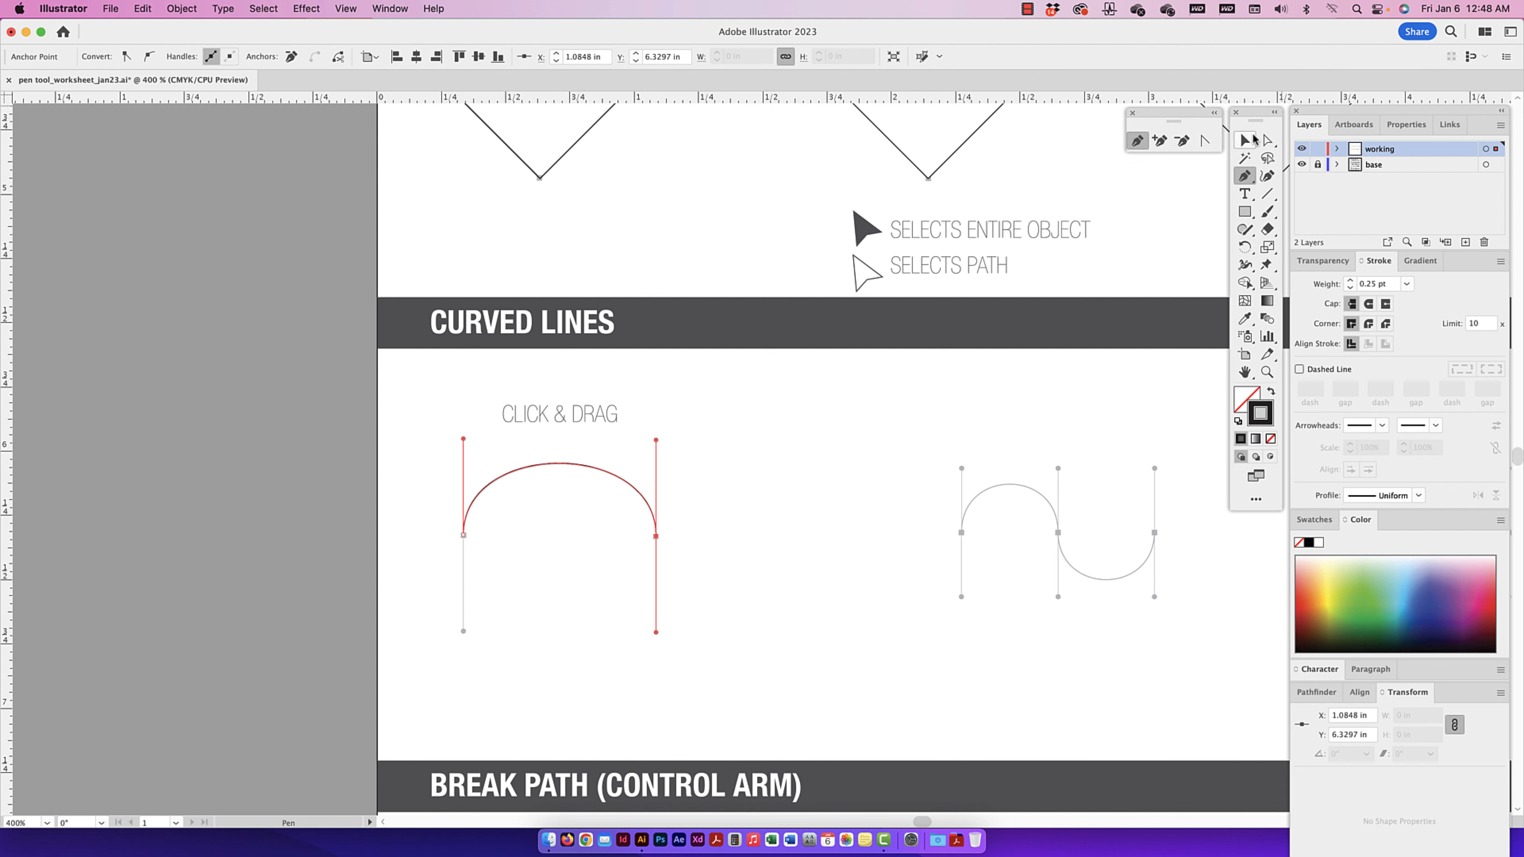
pyautogui.click(701, 383)
pyautogui.scroll(1, 701, 383)
pyautogui.hscroll(1, 702, 383)
pyautogui.click(574, 489)
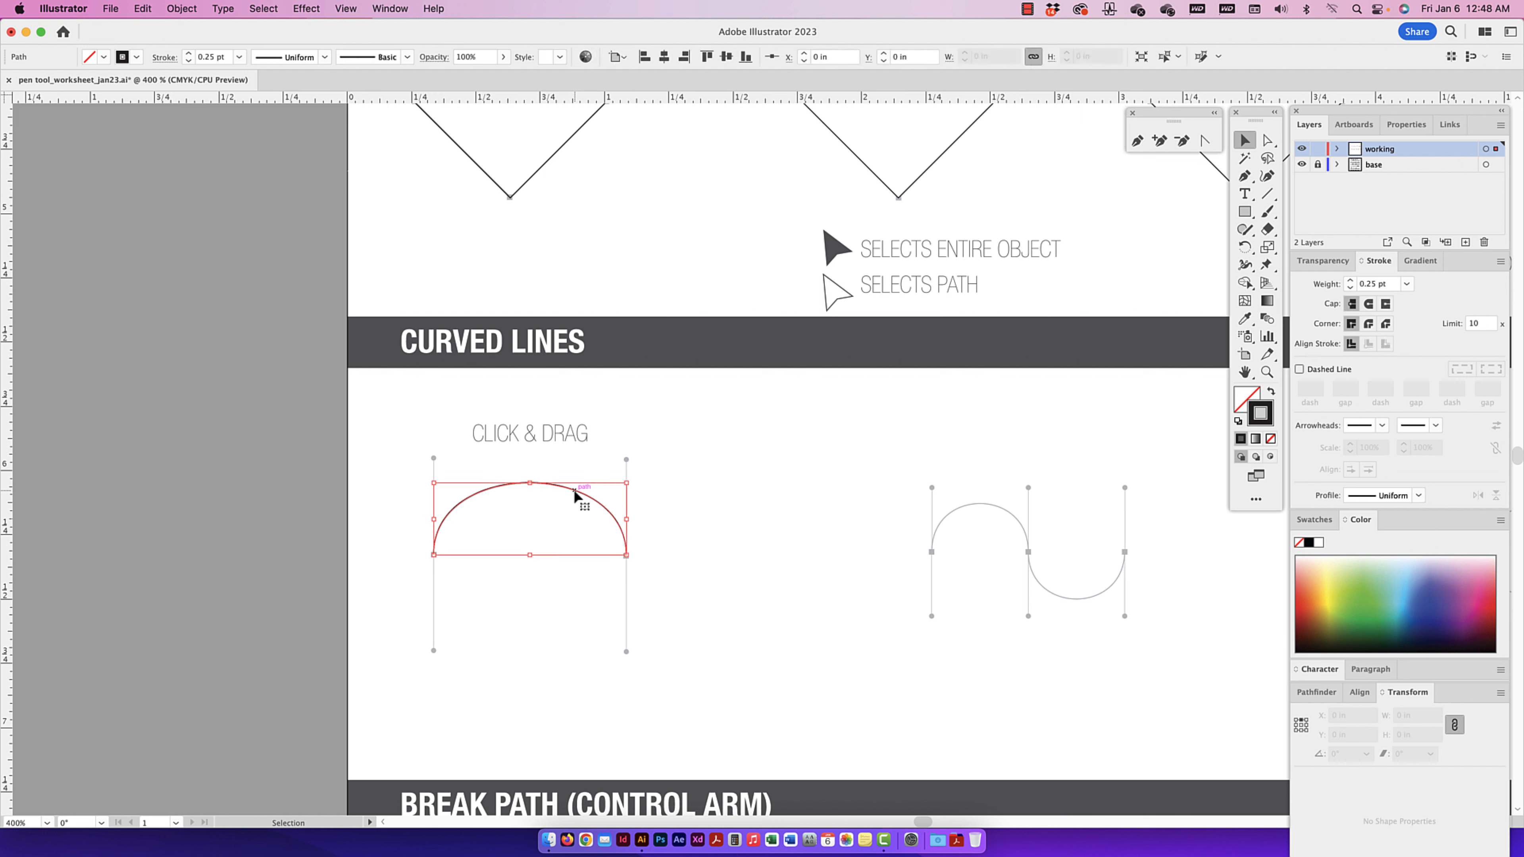
# - With Direct Selection, show the handles of the arch's right and left anchors, try moving the left anchor's lower handle, and undo it
pyautogui.click(1267, 140)
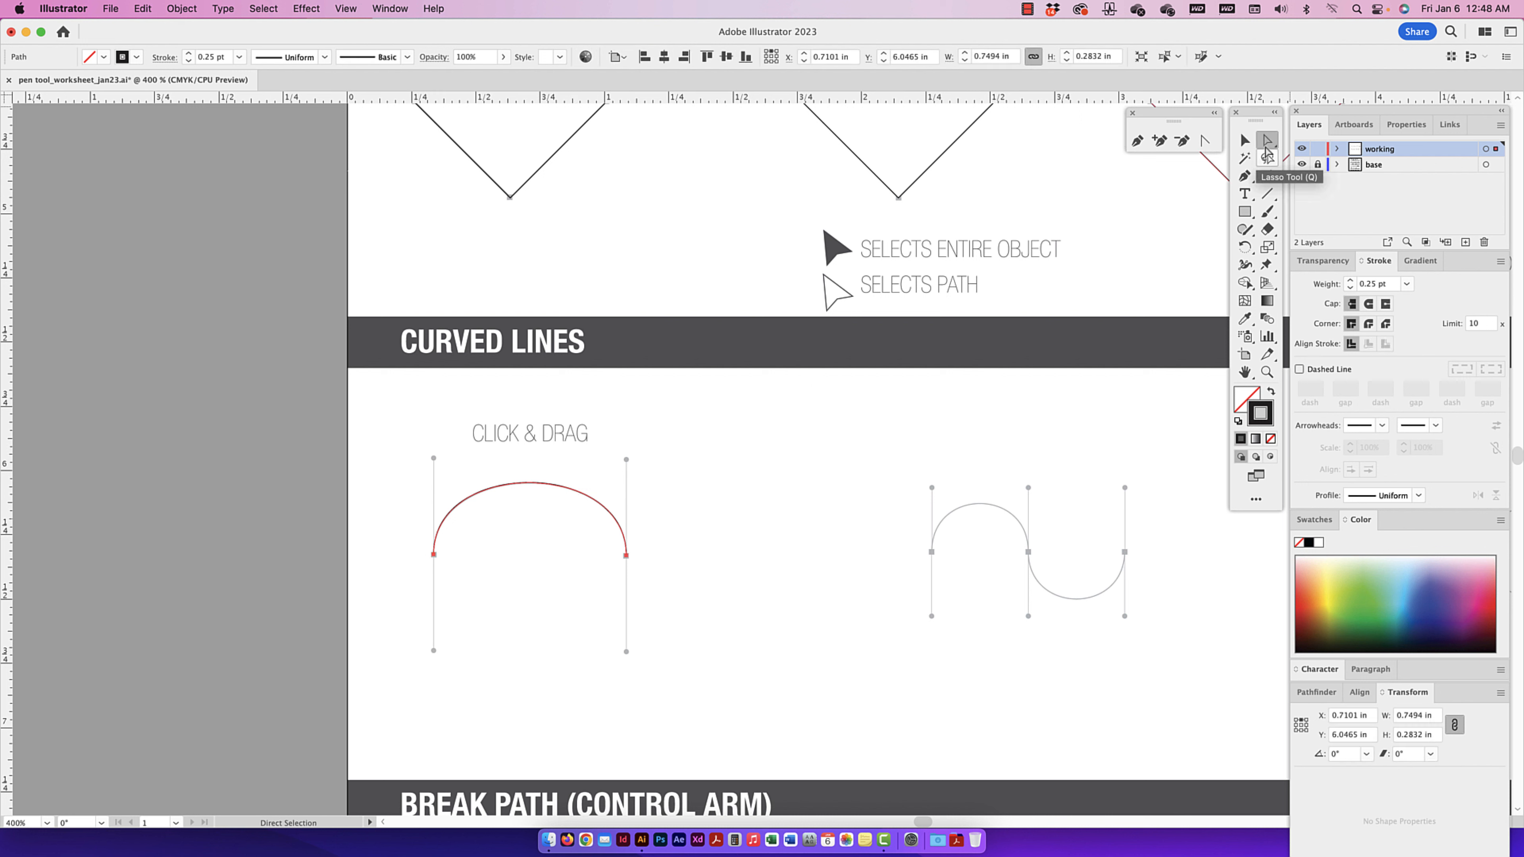
pyautogui.click(627, 554)
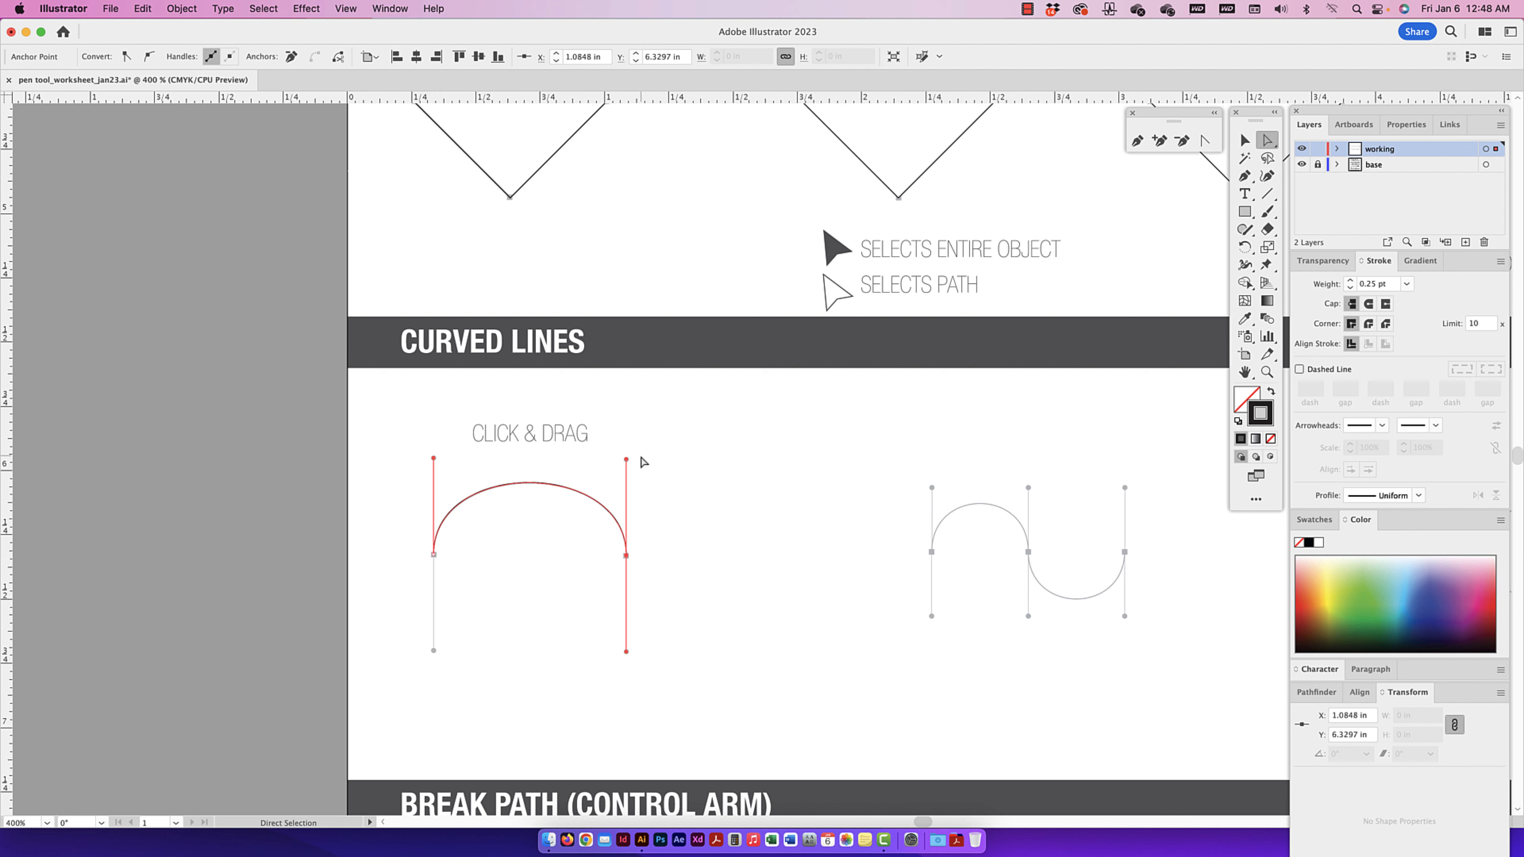
pyautogui.click(434, 554)
pyautogui.moveTo(434, 651); pyautogui.dragTo(520, 574)
pyautogui.press('super+z')
# - Review the Pen tool cursor legend and the straight-line and Closed Path exercises, and return to the Curved Lines section
pyautogui.moveTo(966, 201); pyautogui.dragTo(622, 664)
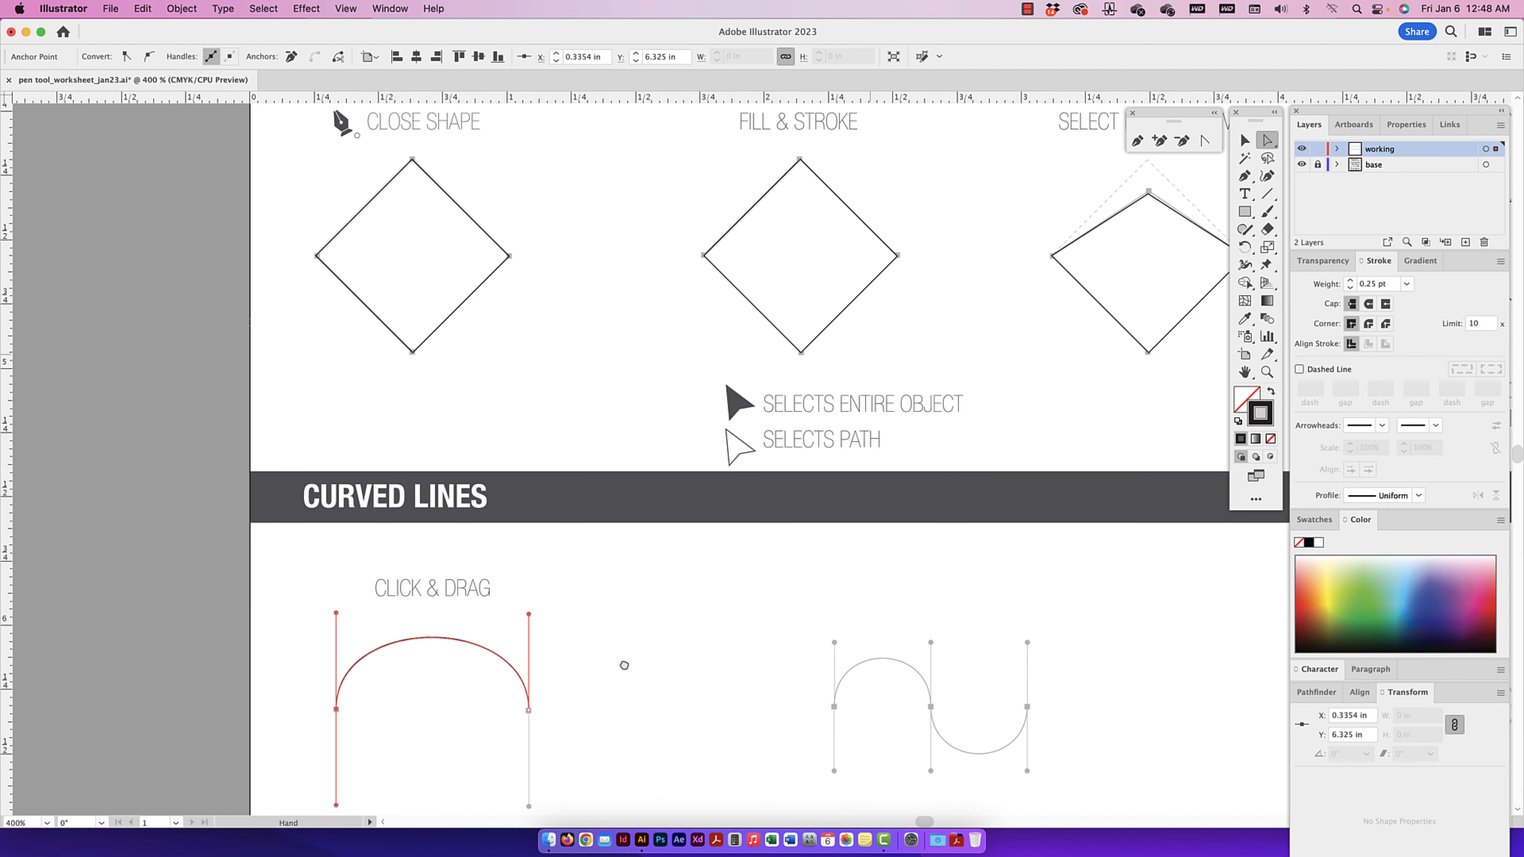
pyautogui.moveTo(848, 215); pyautogui.dragTo(663, 616)
pyautogui.moveTo(807, 257); pyautogui.dragTo(773, 591)
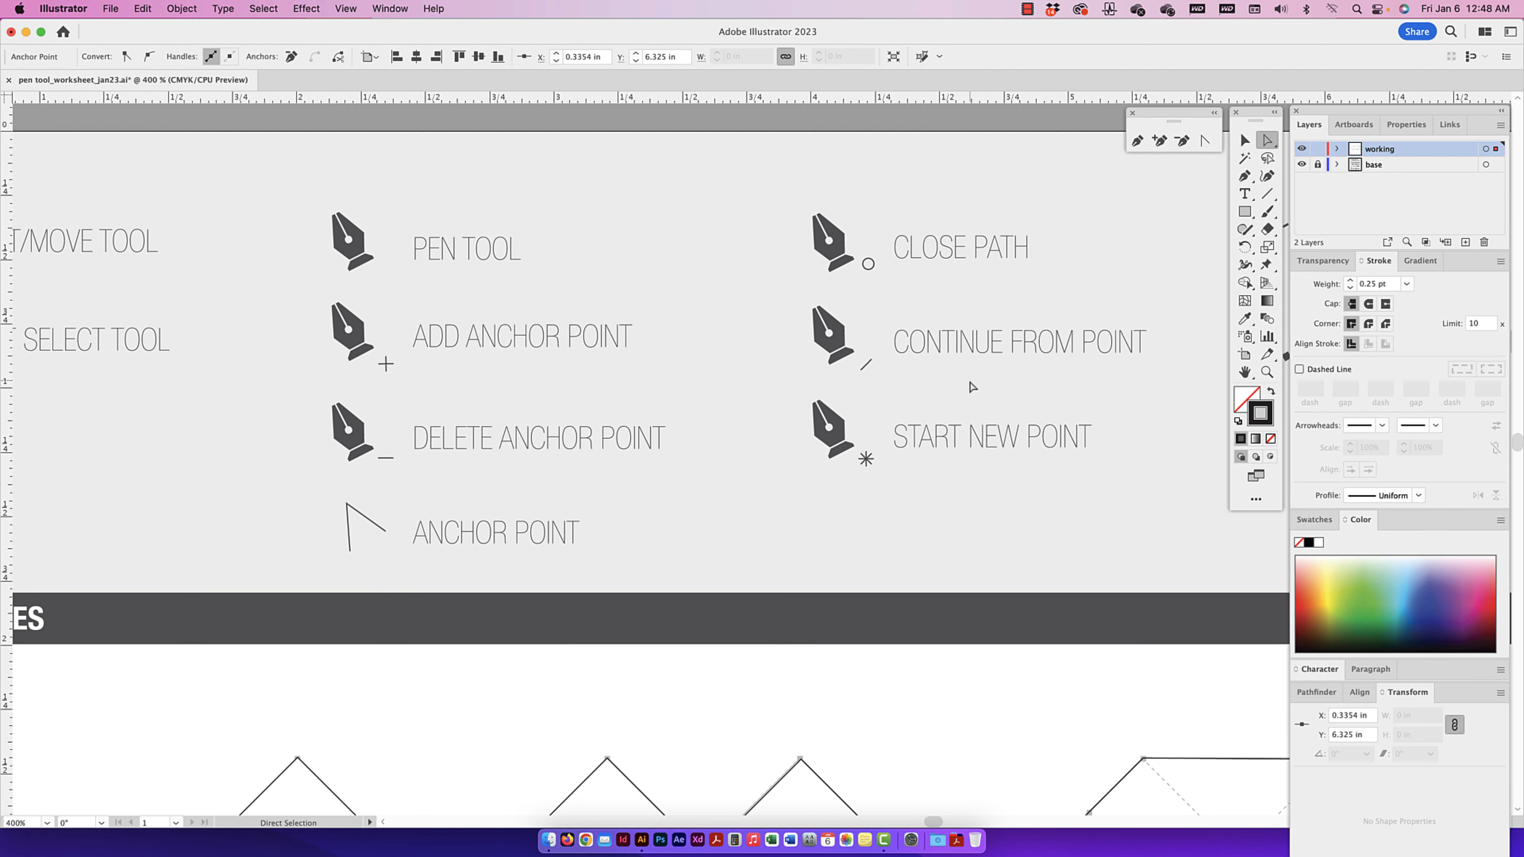
pyautogui.moveTo(589, 561); pyautogui.dragTo(728, 263)
pyautogui.moveTo(493, 563); pyautogui.dragTo(683, 267)
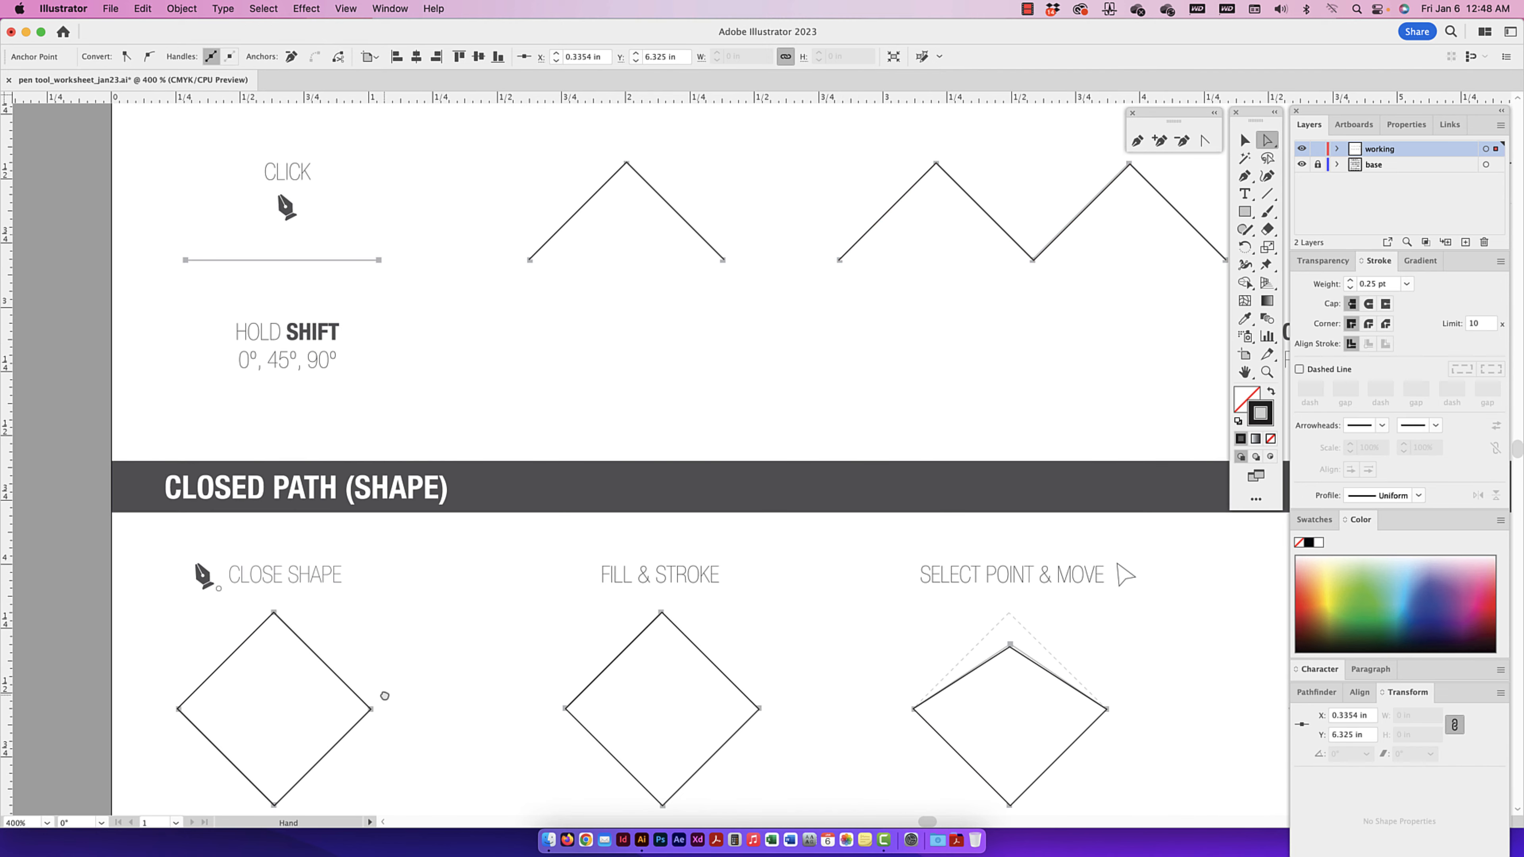
pyautogui.moveTo(386, 694); pyautogui.dragTo(533, 360)
pyautogui.moveTo(436, 392); pyautogui.dragTo(495, 206)
pyautogui.moveTo(497, 416); pyautogui.dragTo(506, 356)
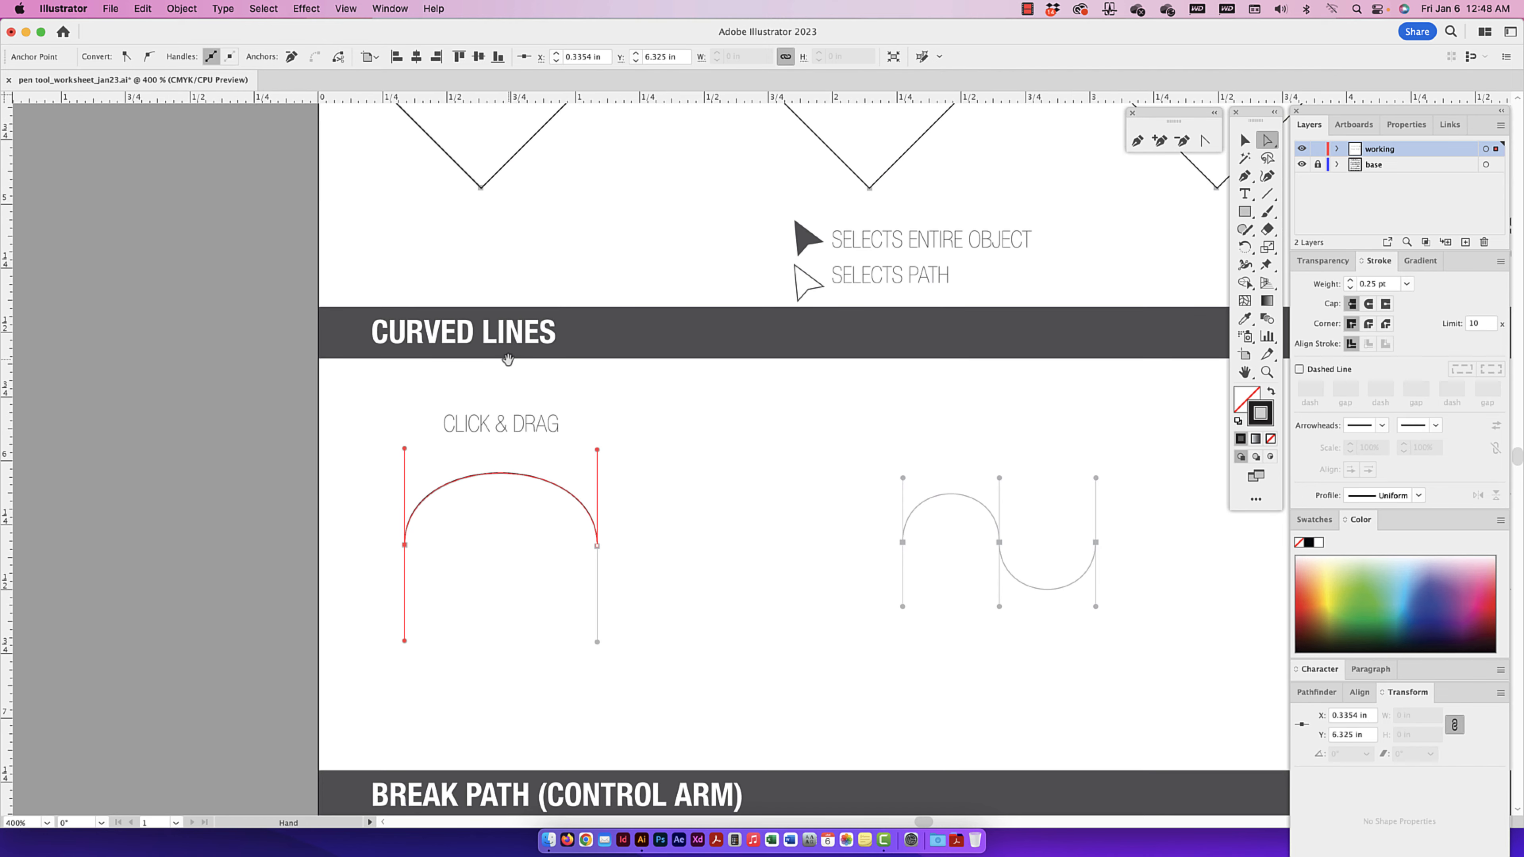
# - Activate the Pen tool, switch back to the Selection tool, deselect the finished arch, and select the whole path
pyautogui.click(1248, 179)
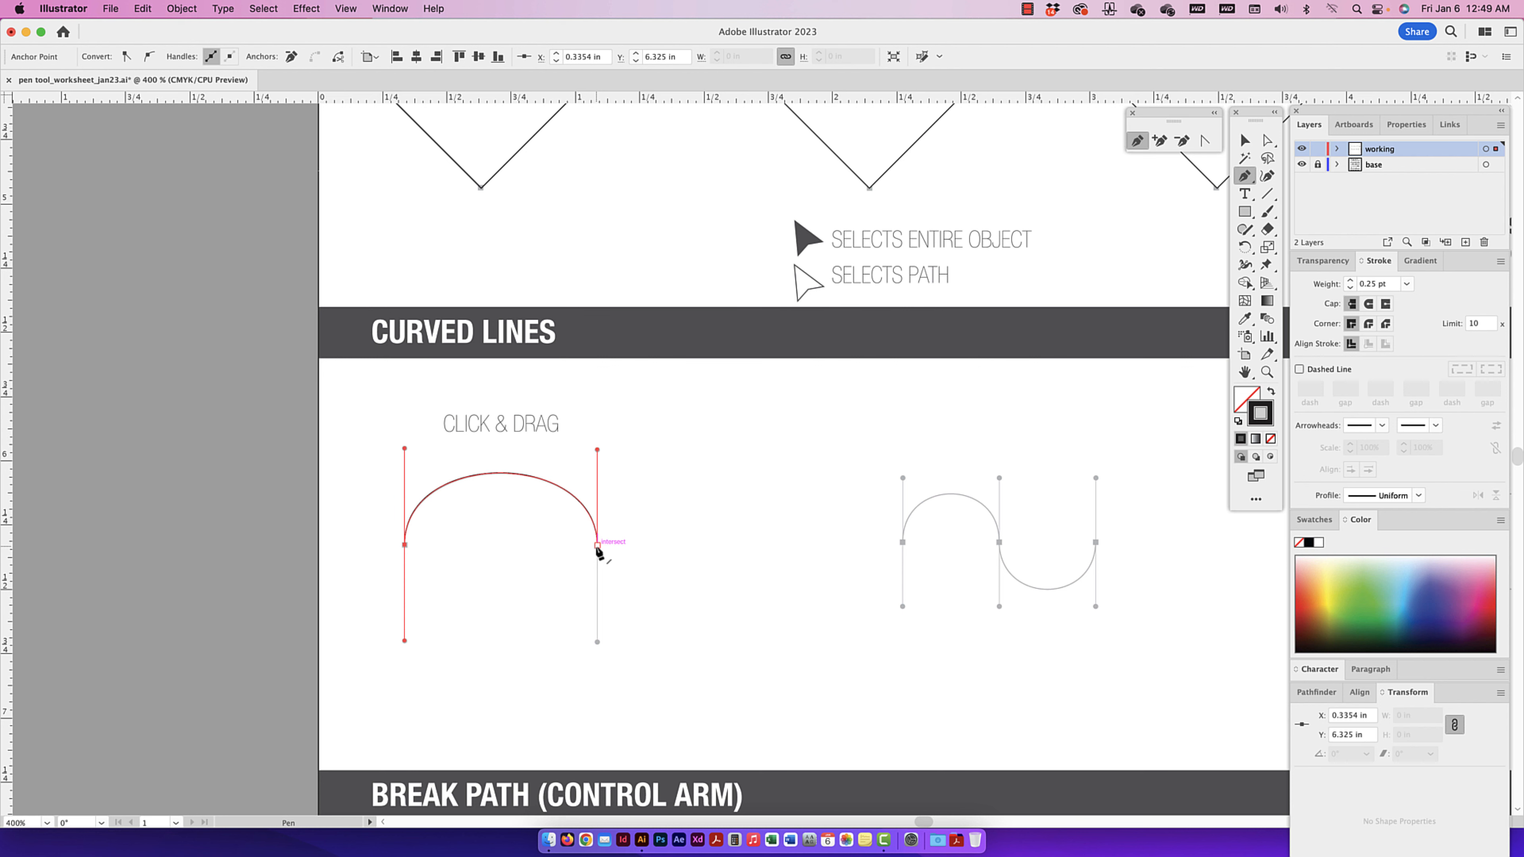
pyautogui.hscroll(-2, 598, 551)
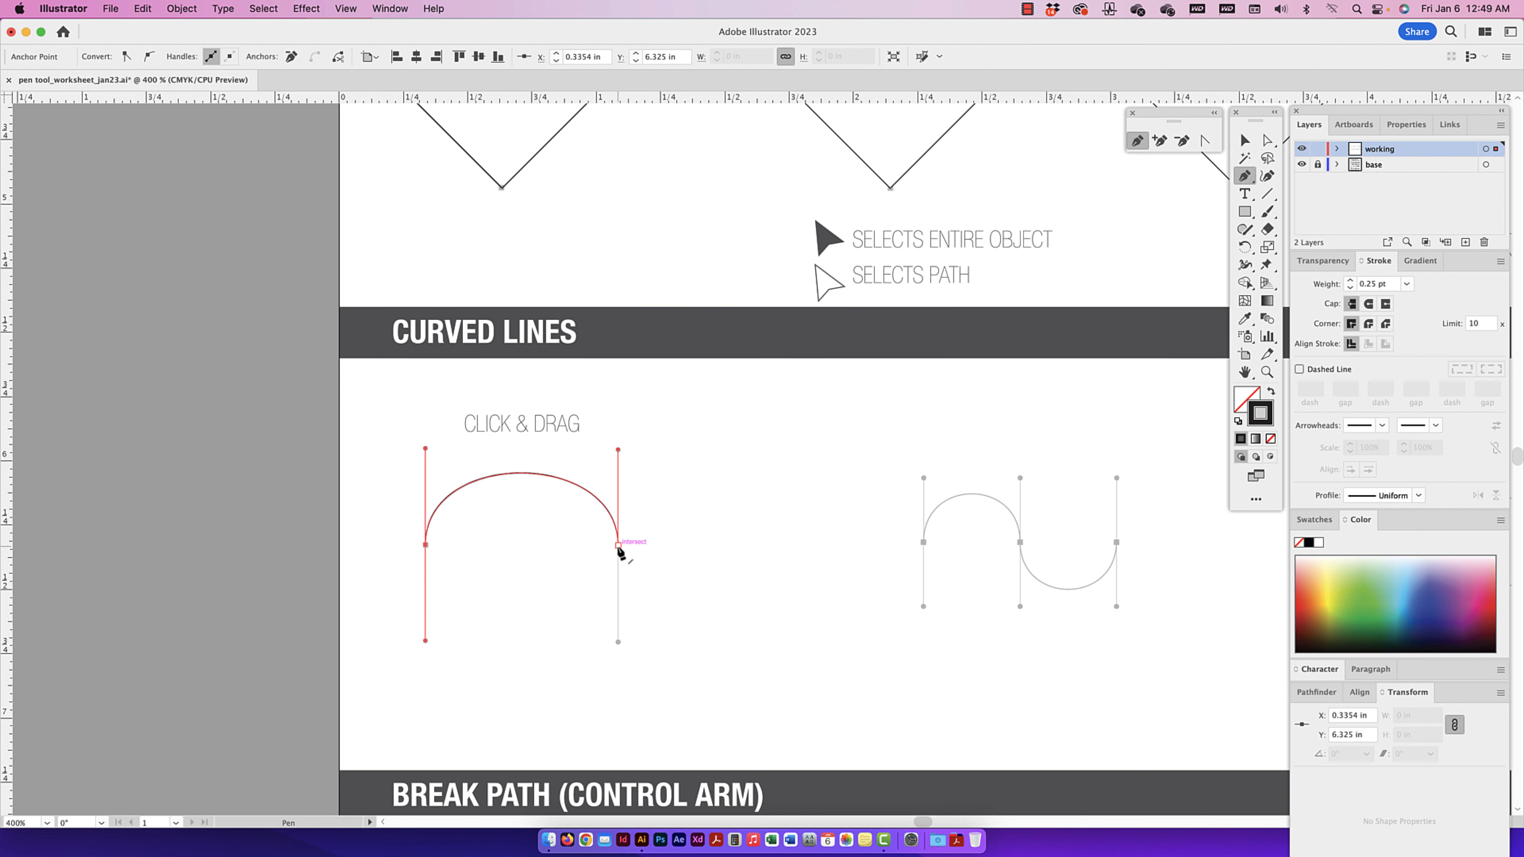
pyautogui.press('v')
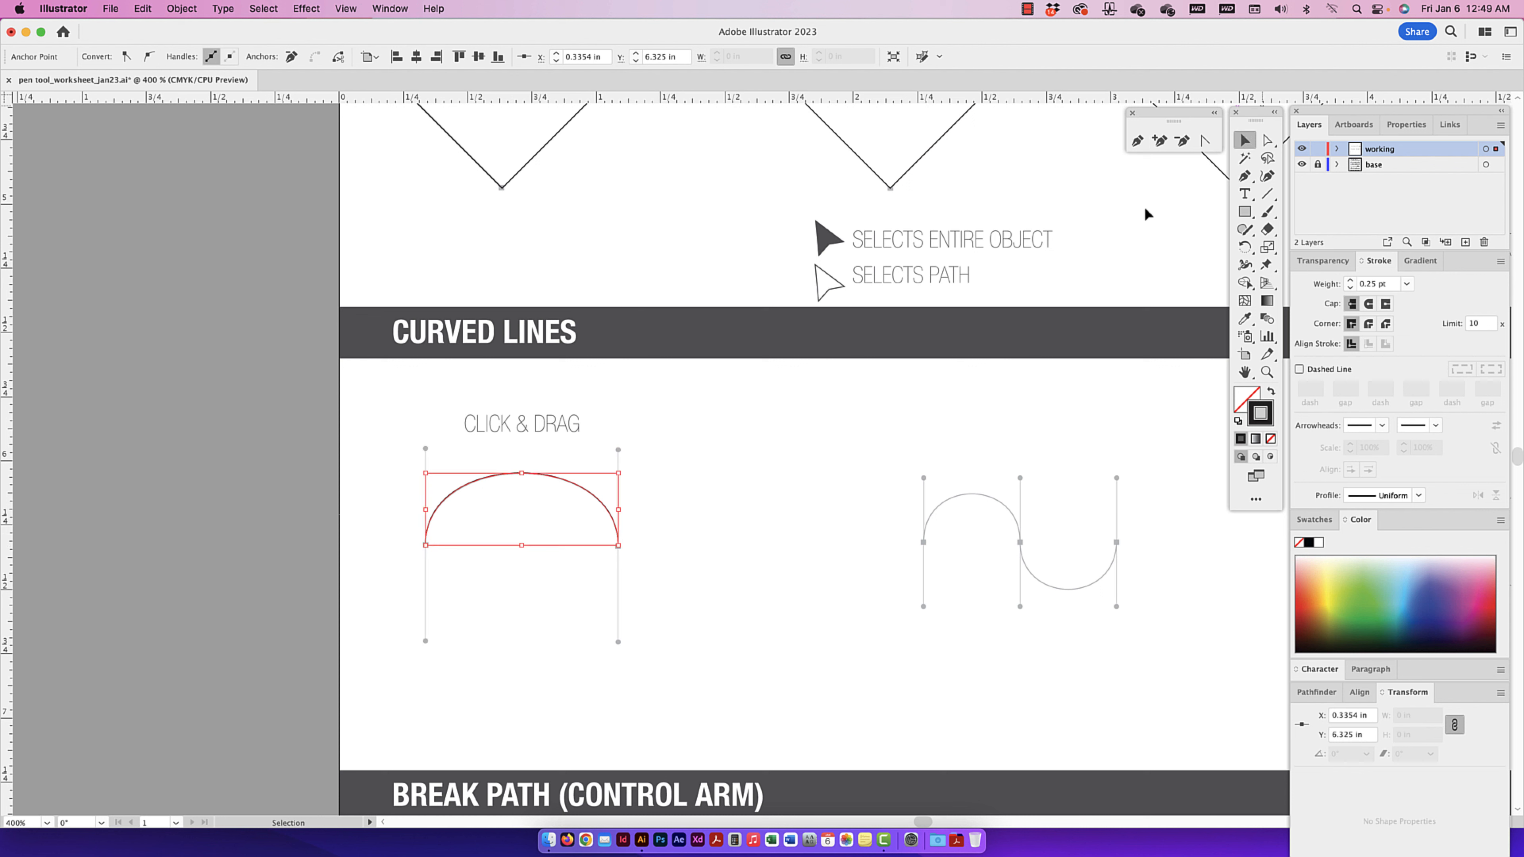
pyautogui.click(816, 439)
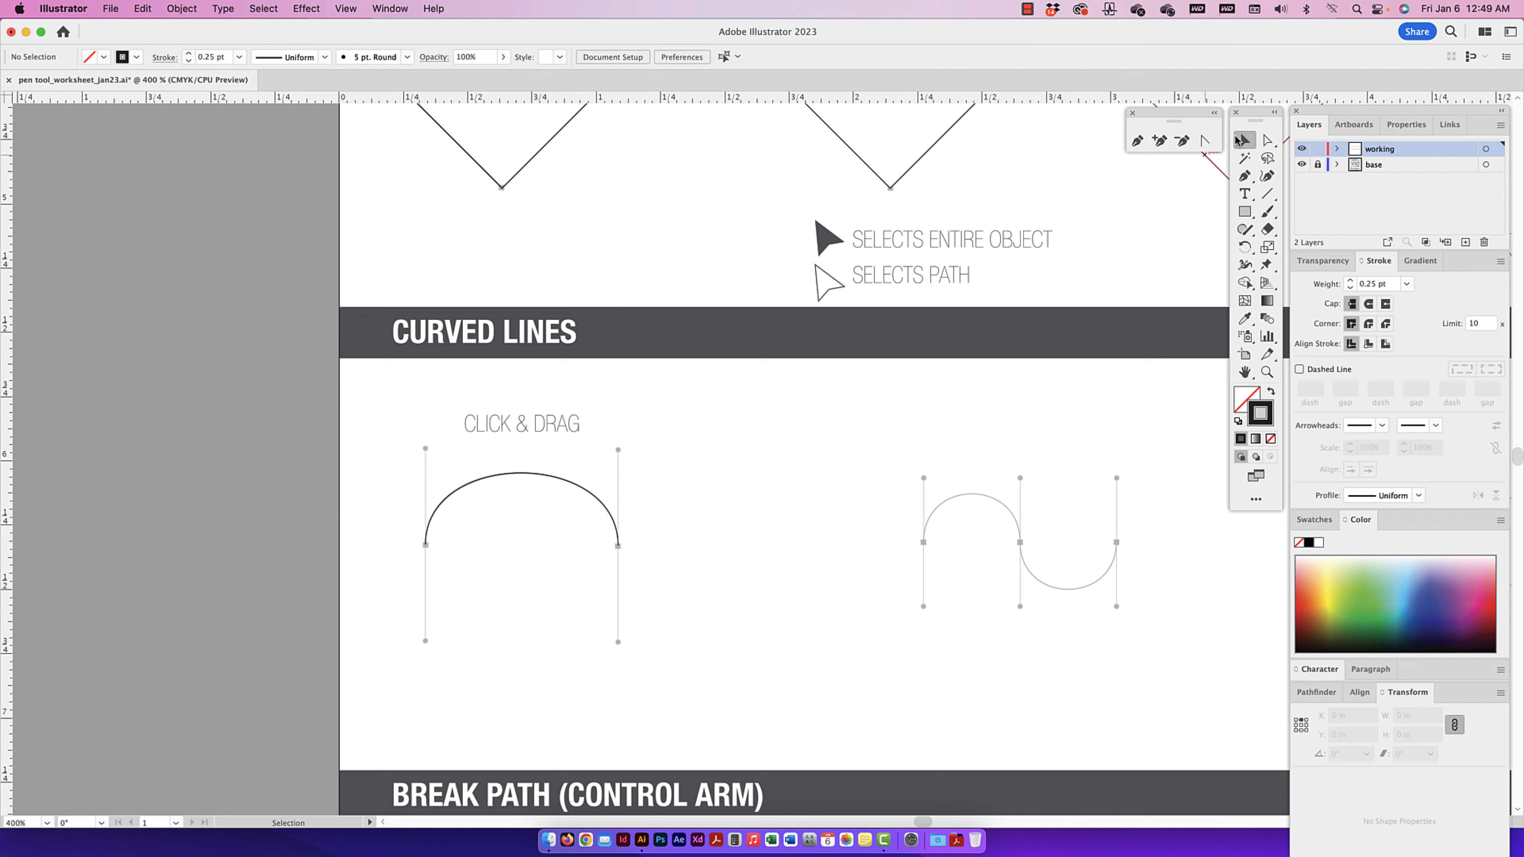
pyautogui.click(585, 491)
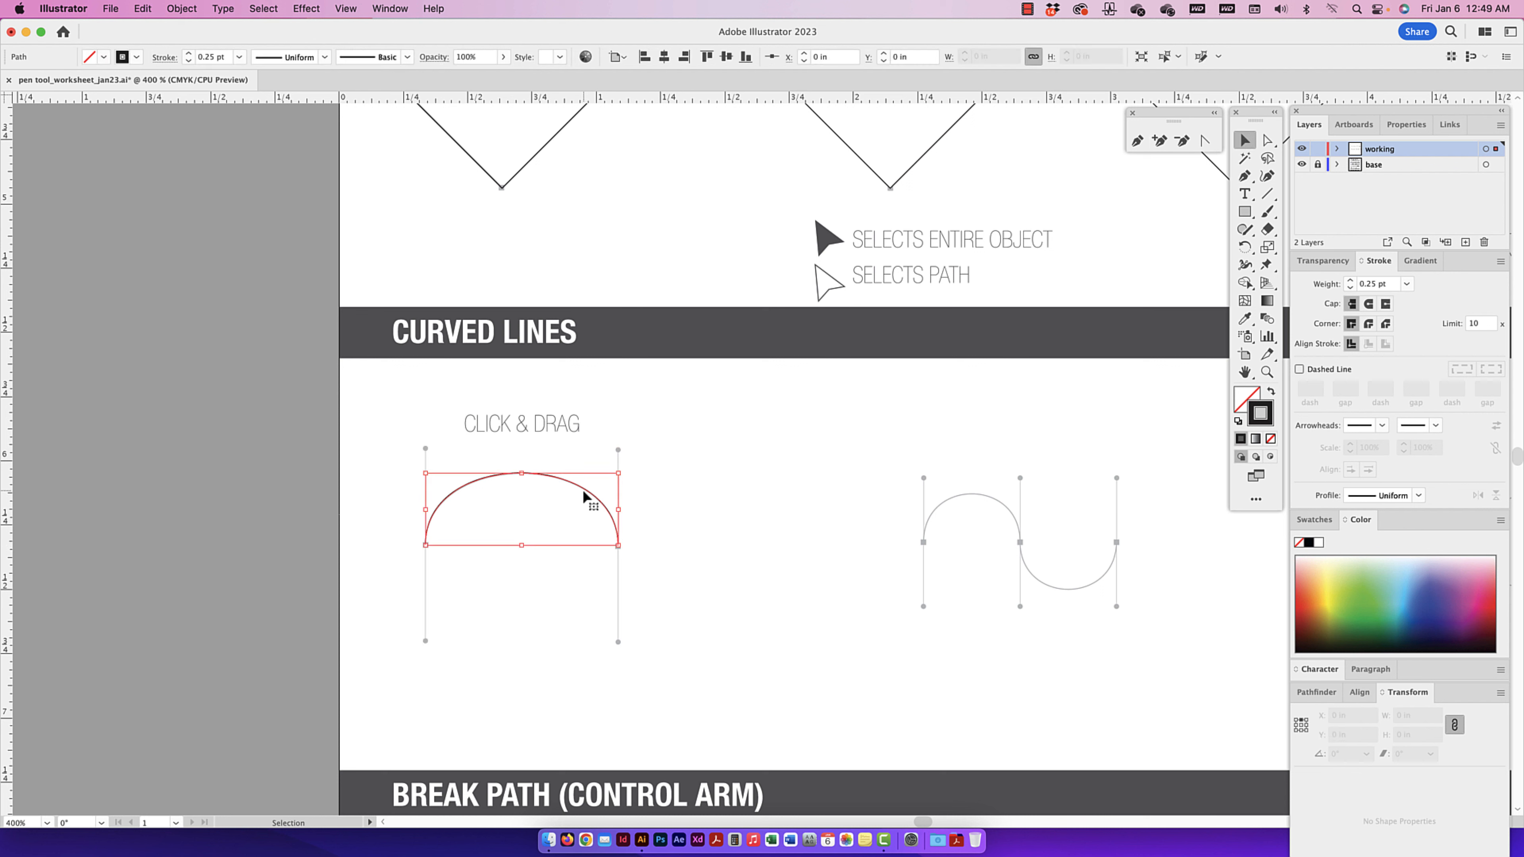
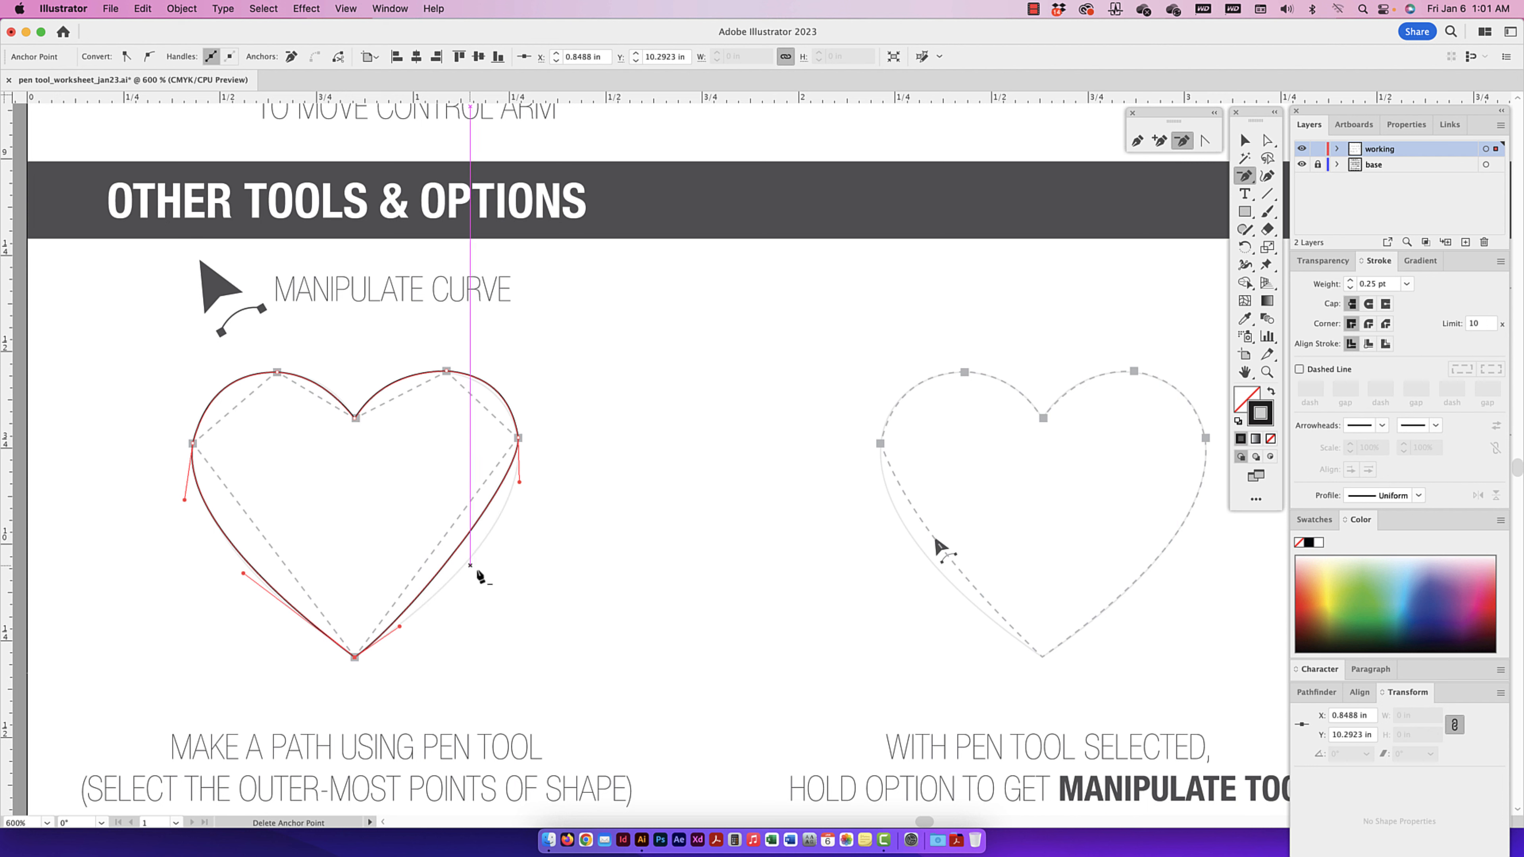
# - Bulge the first heart's lower-right curve outward with Direct Selection, adjust the right anchor's handle to fit the outline, and deselect the heart
pyautogui.click(1267, 140)
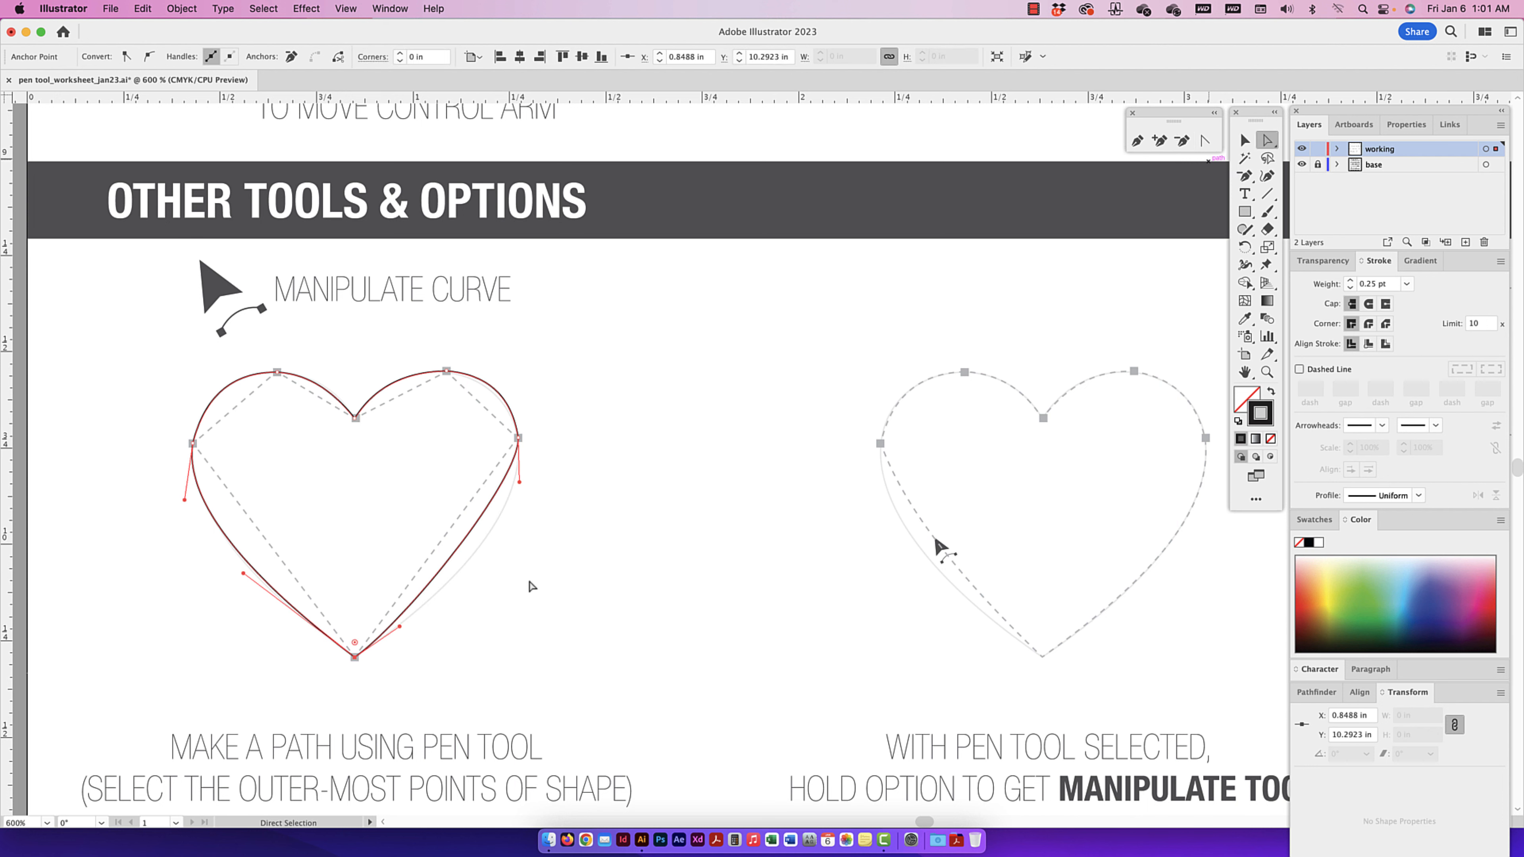
pyautogui.moveTo(449, 556)
pyautogui.mouseDown()
pyautogui.moveTo(467, 572)
pyautogui.moveTo(469, 557)
pyautogui.mouseUp()
pyautogui.moveTo(541, 479); pyautogui.dragTo(536, 492)
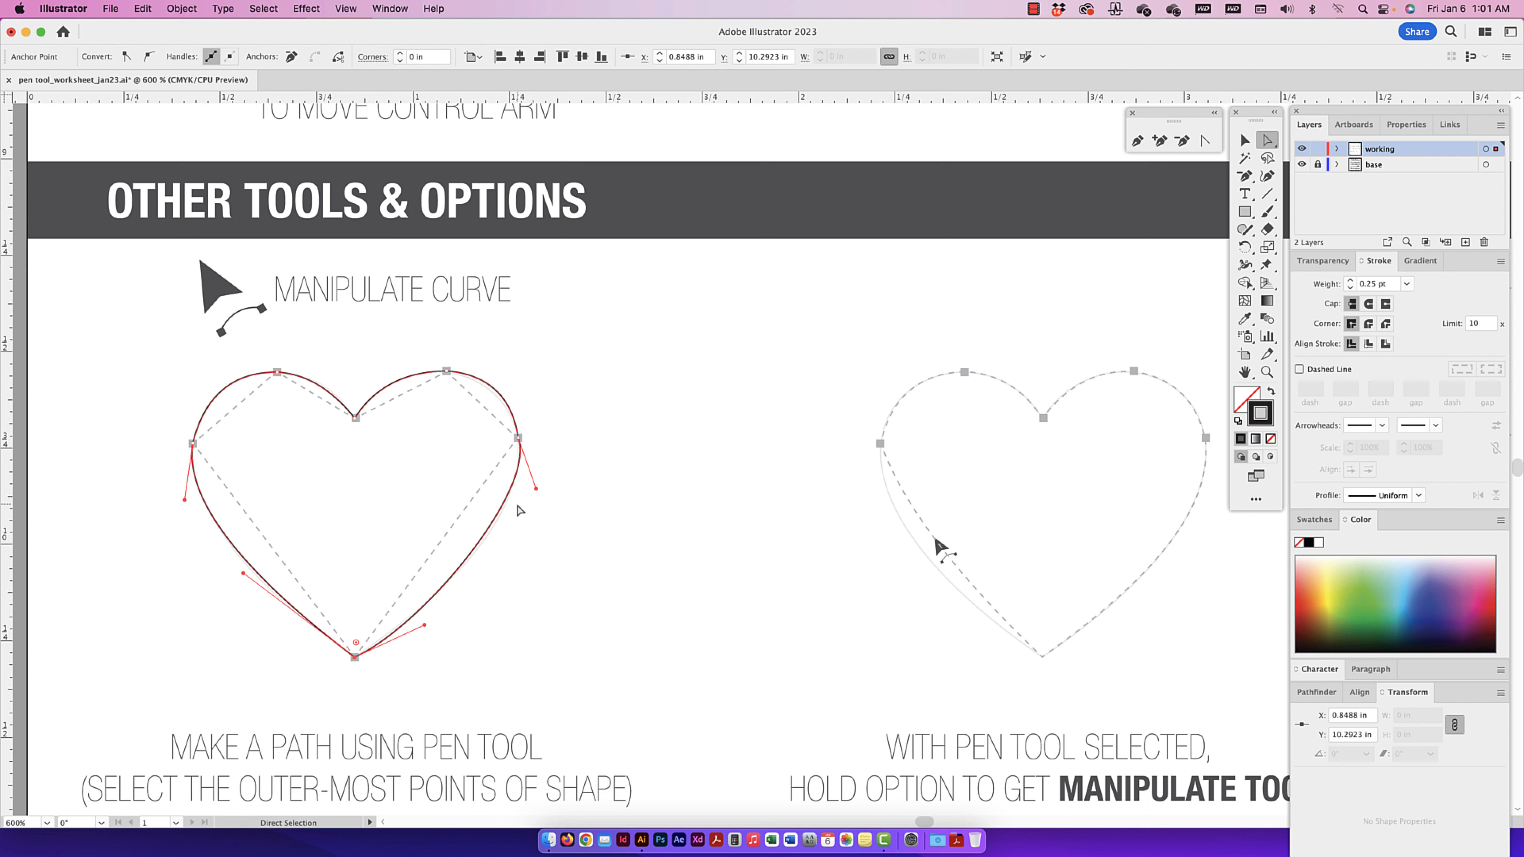
pyautogui.click(595, 415)
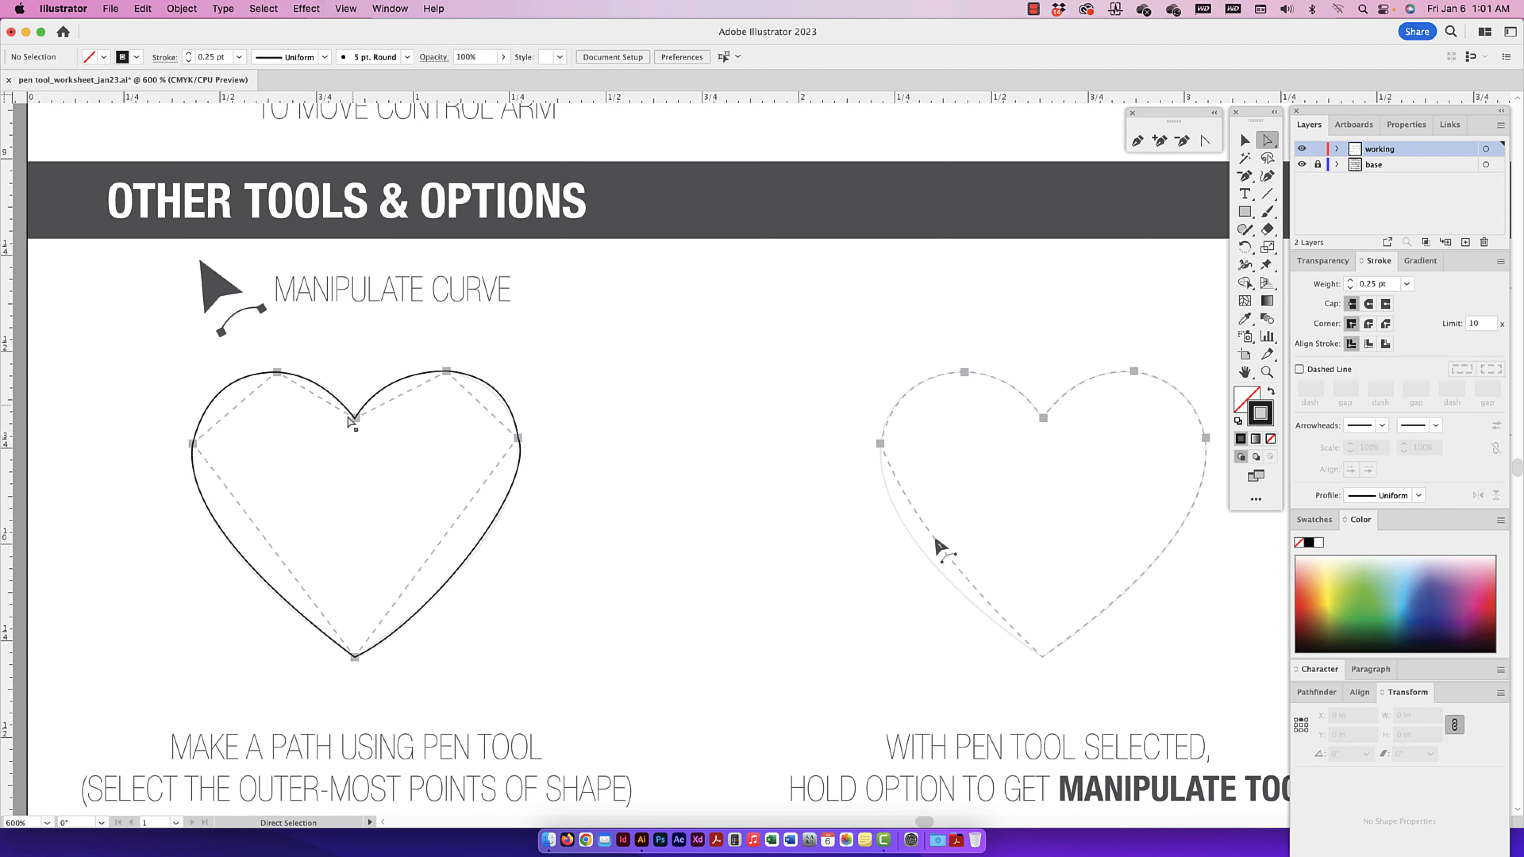
# - Try pulling the first heart's center notch anchor down into the shape, and undo the move
pyautogui.moveTo(354, 418); pyautogui.dragTo(355, 504)
pyautogui.press('super+z')
pyautogui.press('super+z')
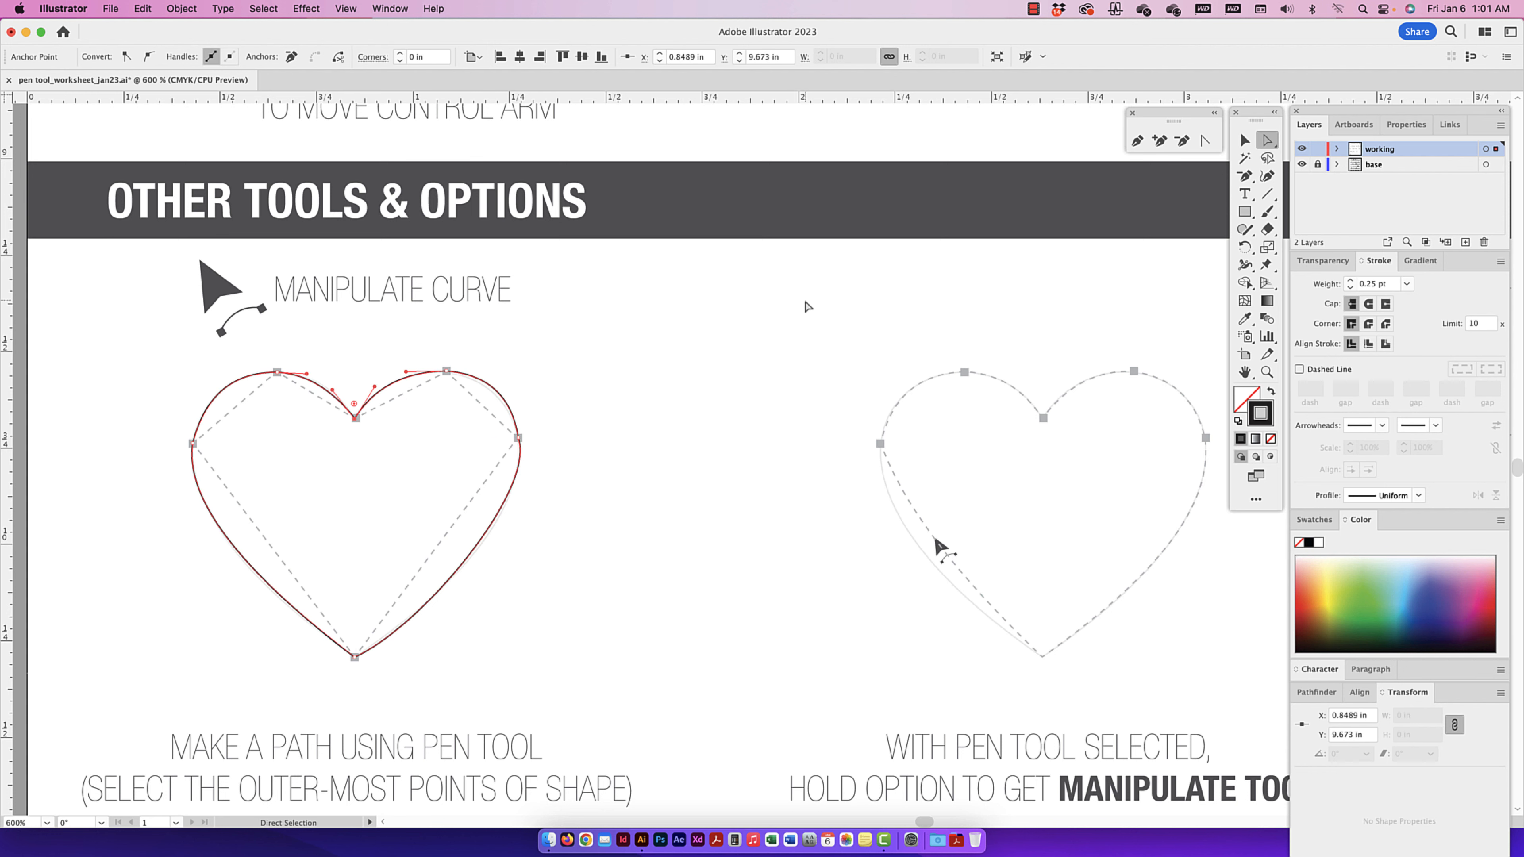
# - Look over the second heart's Manipulate Tool exercise and its instructions, and move on to the Curvature Tool duck exercise
pyautogui.hscroll(5, 769, 330)
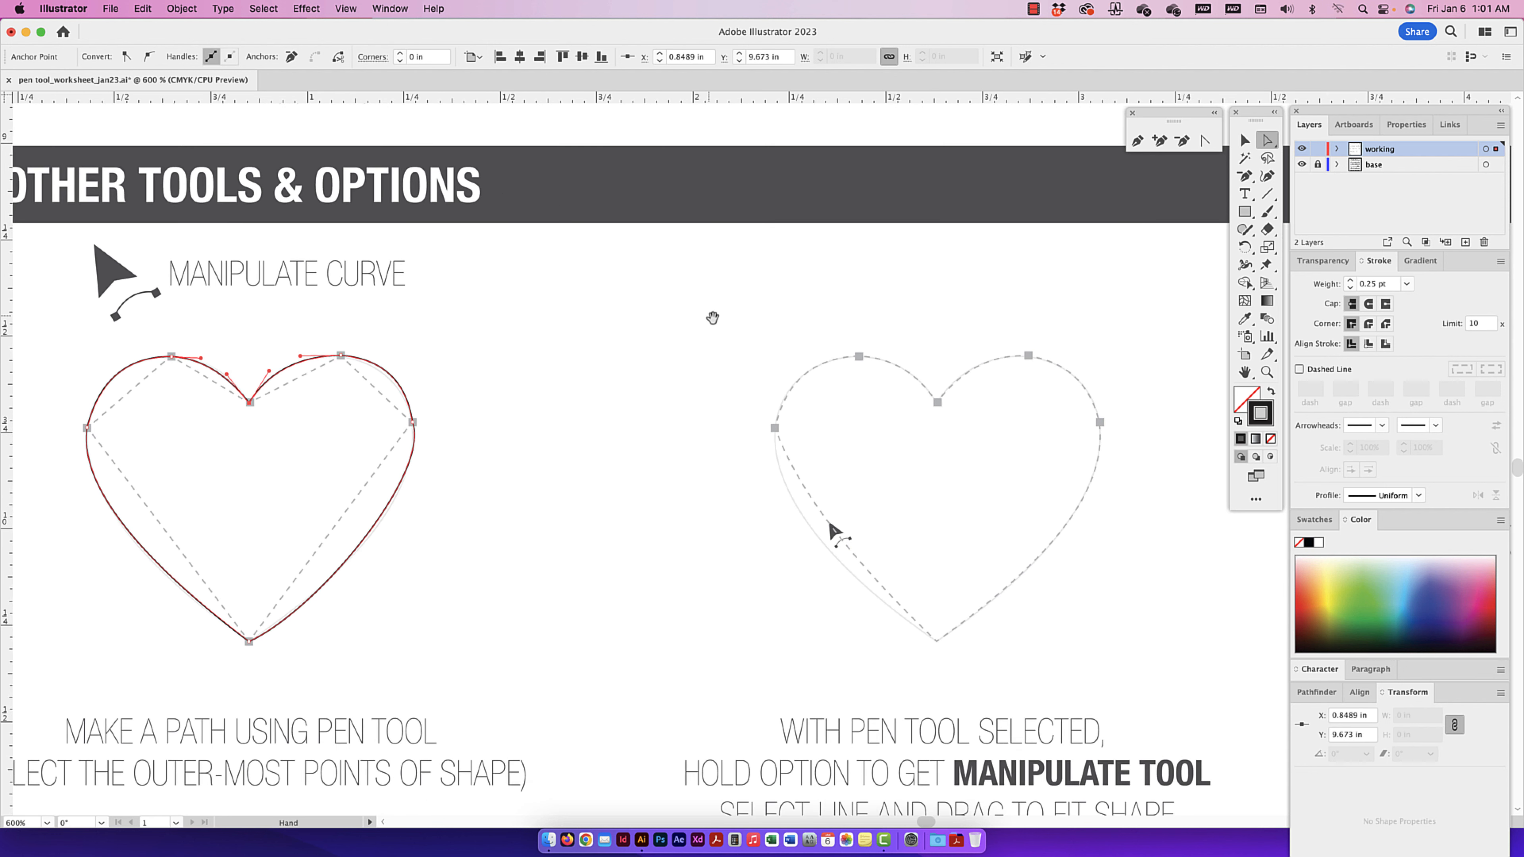
pyautogui.hscroll(5, 734, 330)
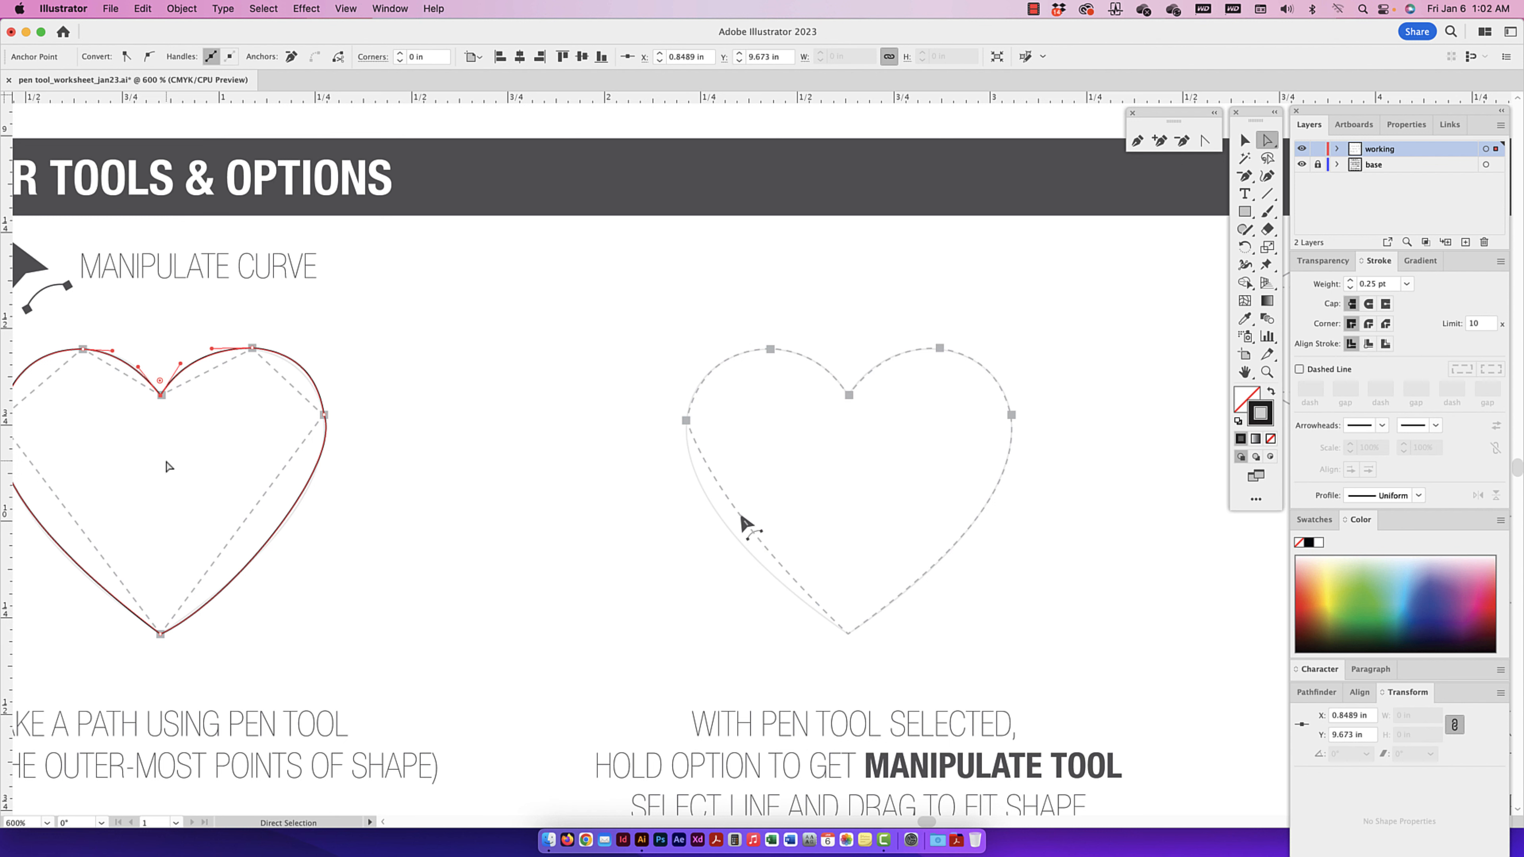
pyautogui.moveTo(168, 462); pyautogui.dragTo(395, 472)
pyautogui.moveTo(939, 424); pyautogui.dragTo(637, 386)
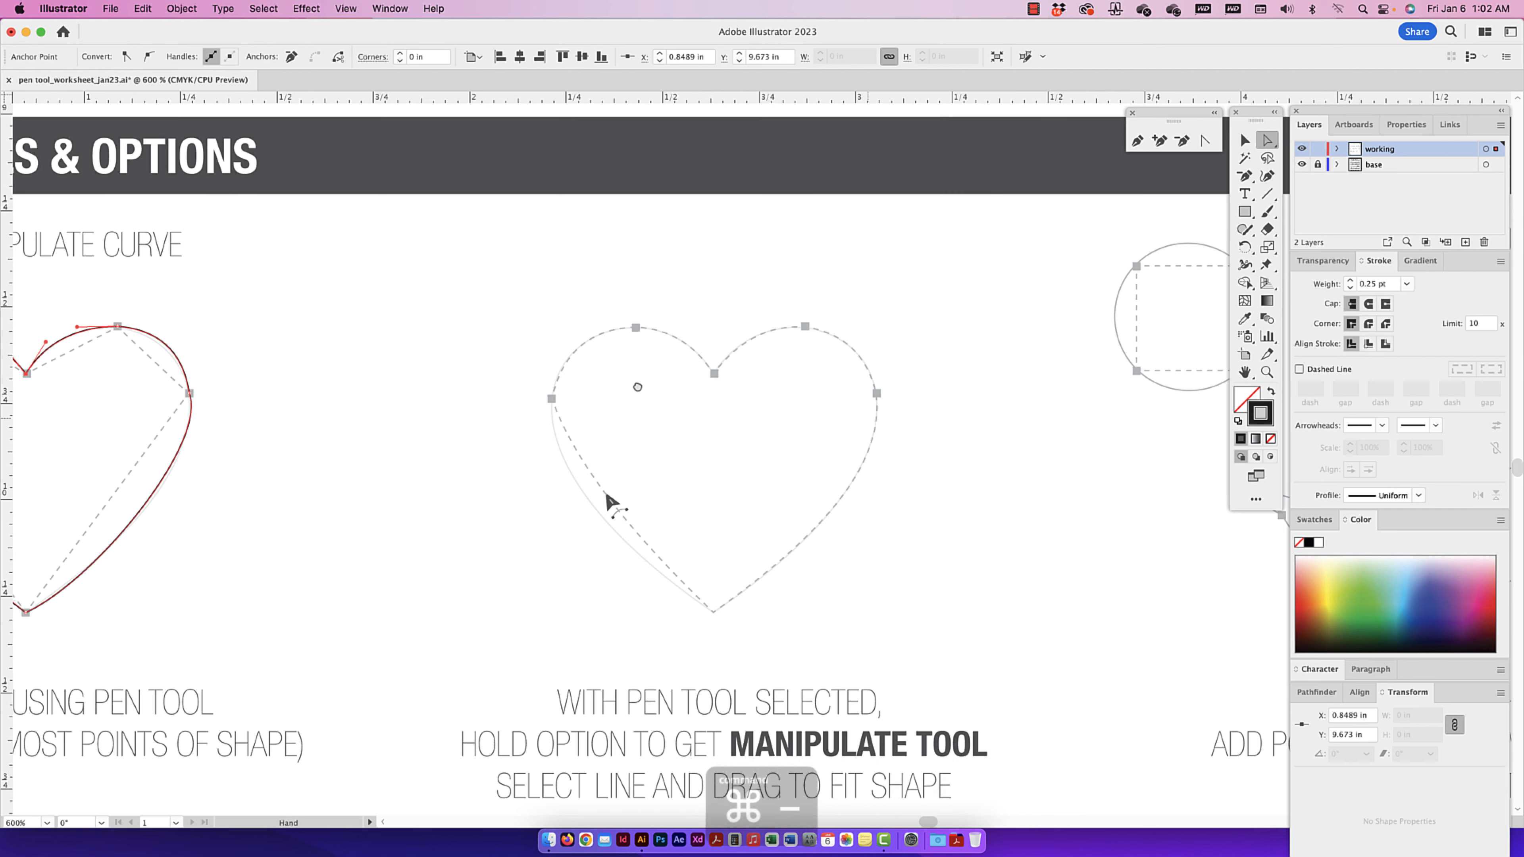
pyautogui.press('super+minus')
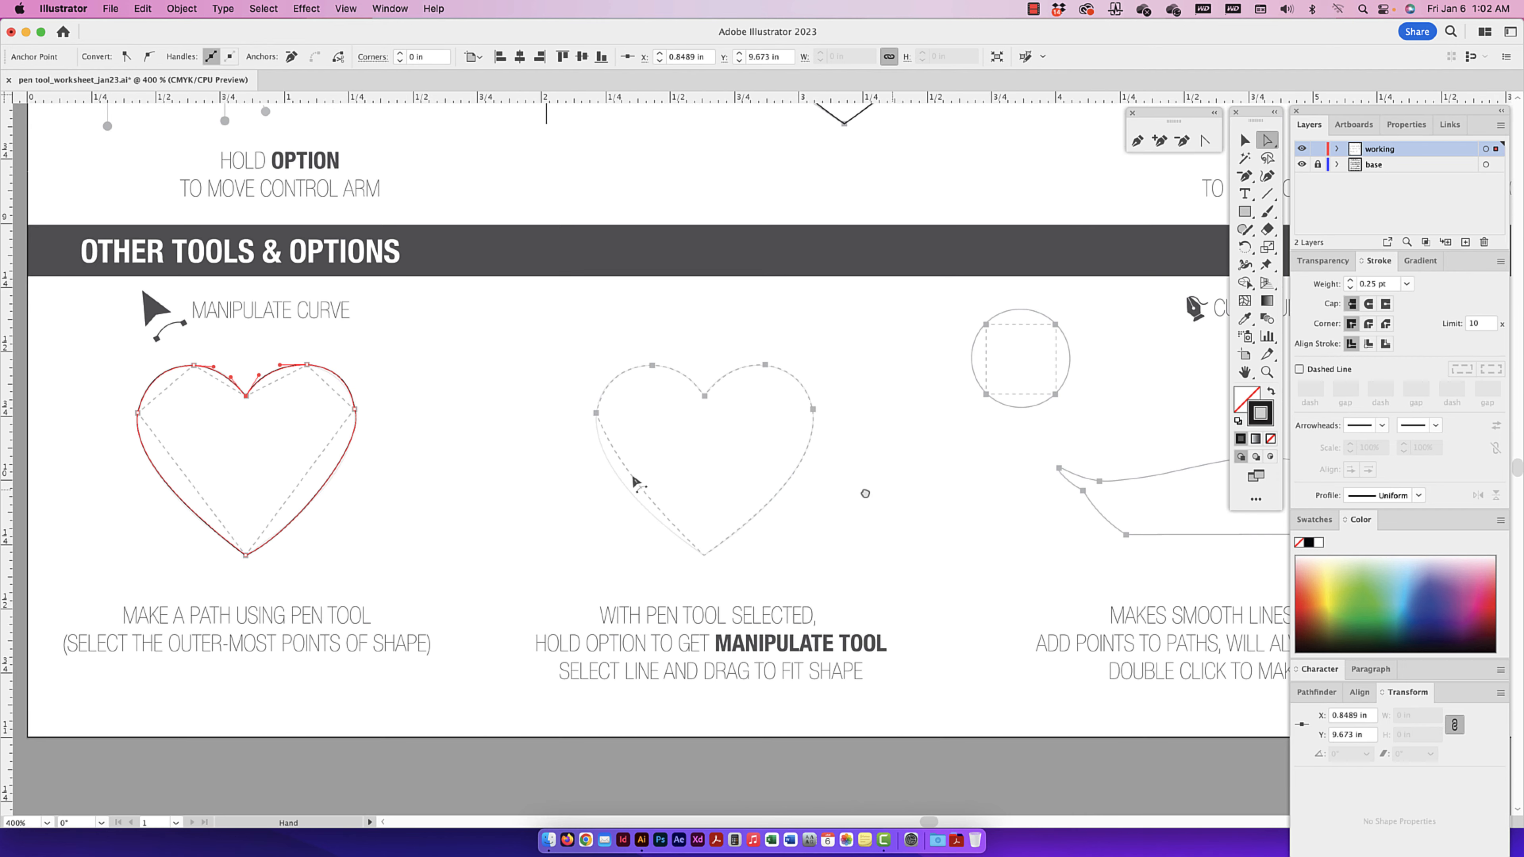
pyautogui.moveTo(886, 497); pyautogui.dragTo(568, 478)
pyautogui.moveTo(689, 462); pyautogui.dragTo(571, 466)
pyautogui.moveTo(778, 385); pyautogui.dragTo(742, 361)
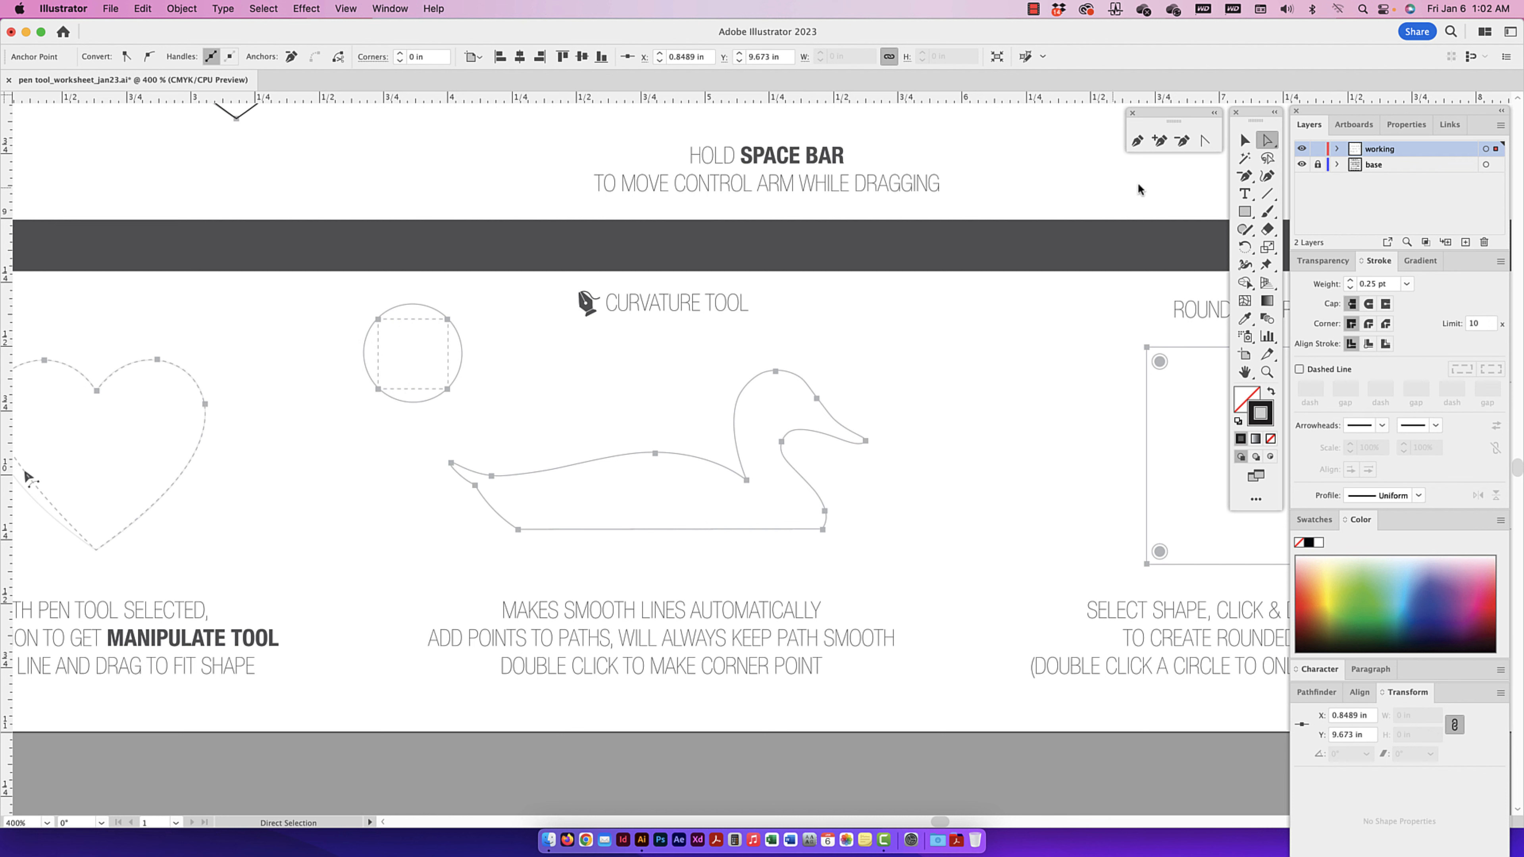
# - Draw a closed wavy freeform shape of seven points, about 0.47 by 0.76 in, beside the duck's beak with the Curvature tool
pyautogui.click(1270, 178)
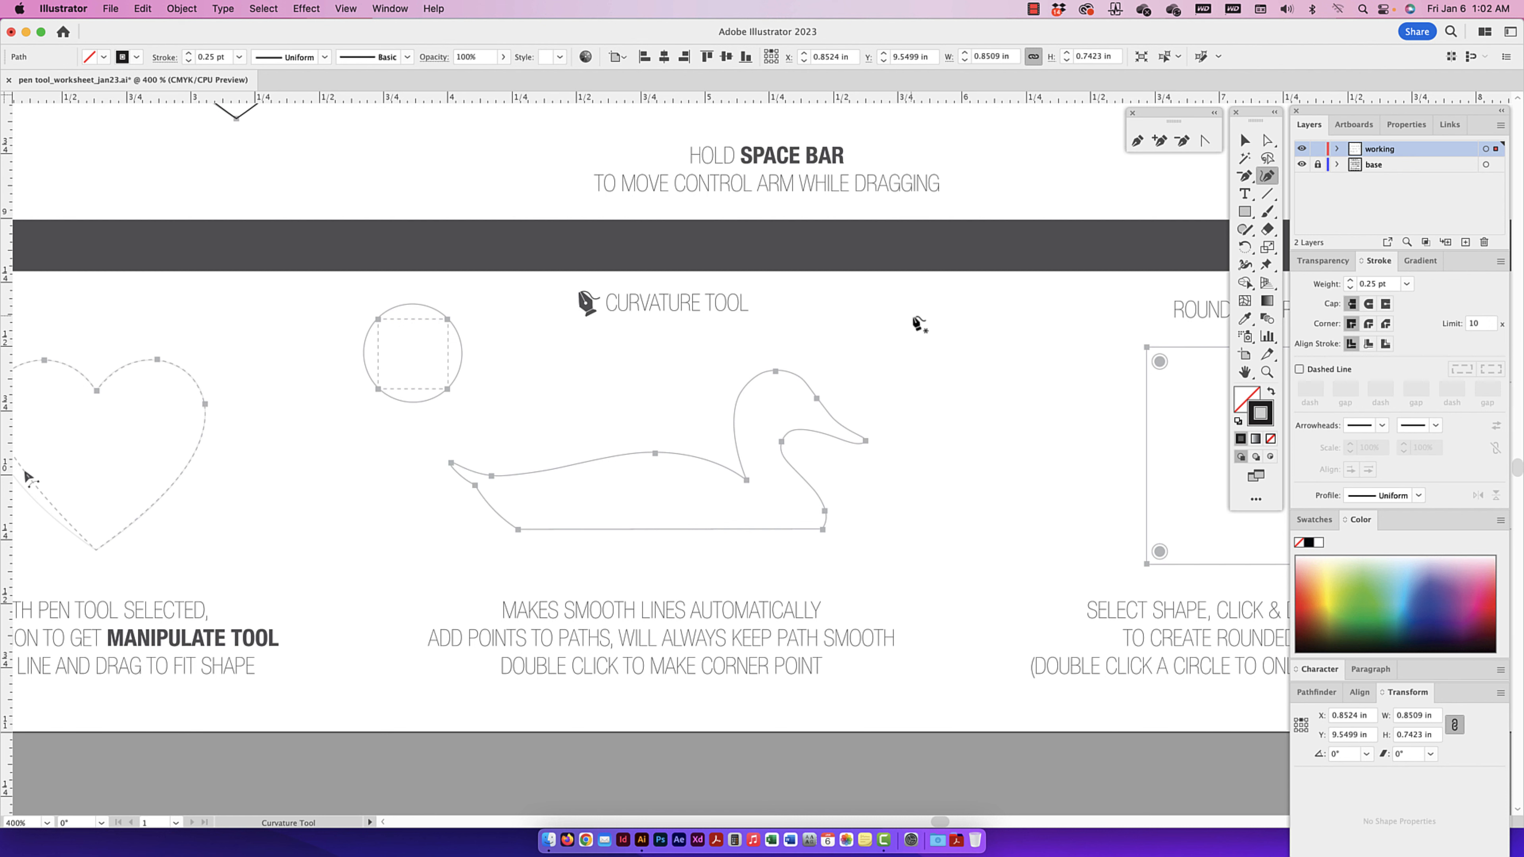
pyautogui.click(878, 316)
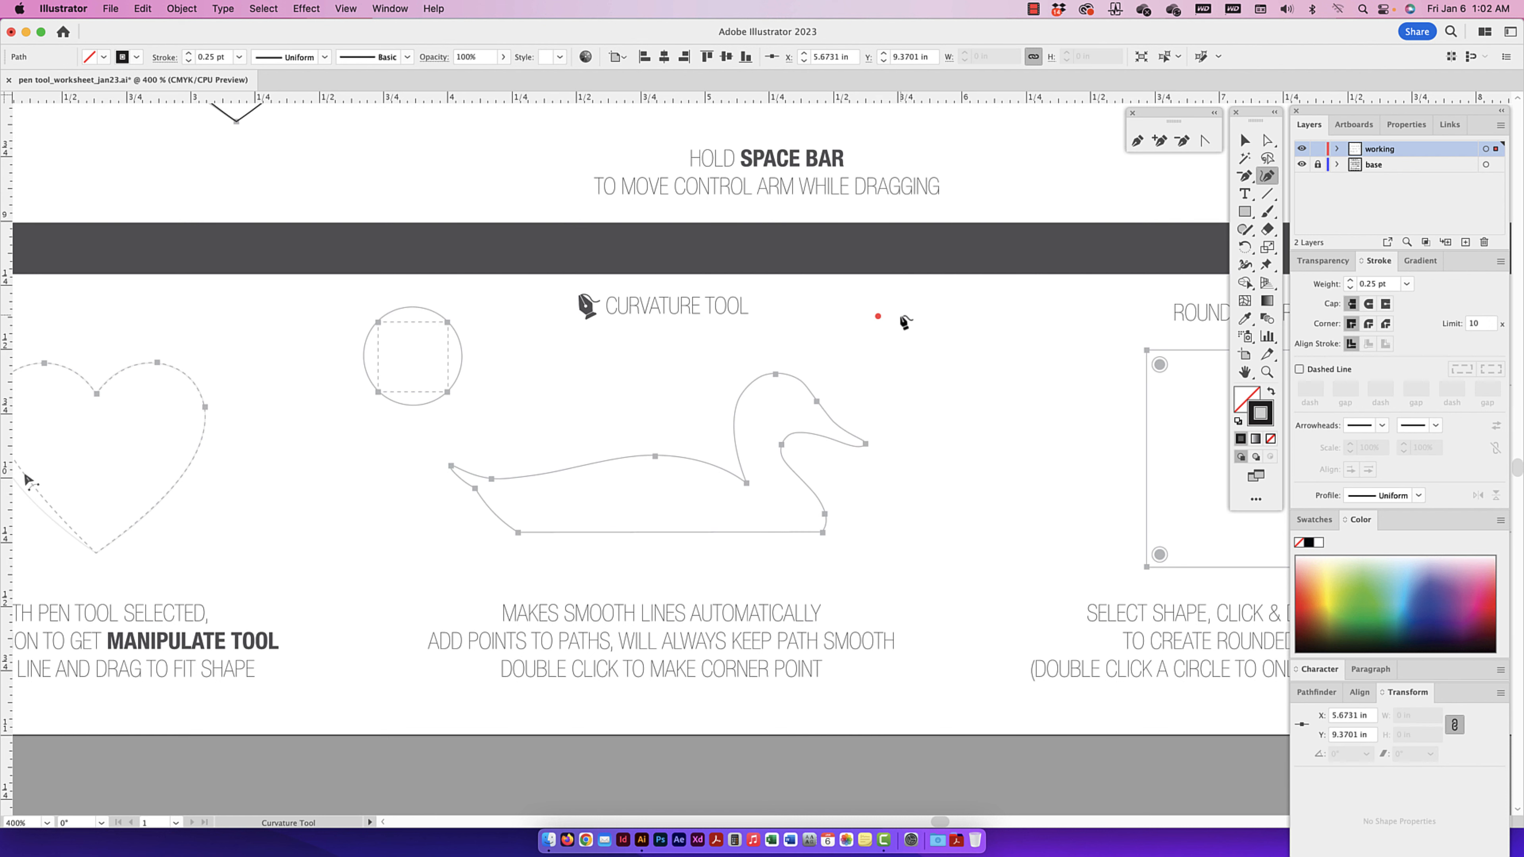
pyautogui.click(982, 374)
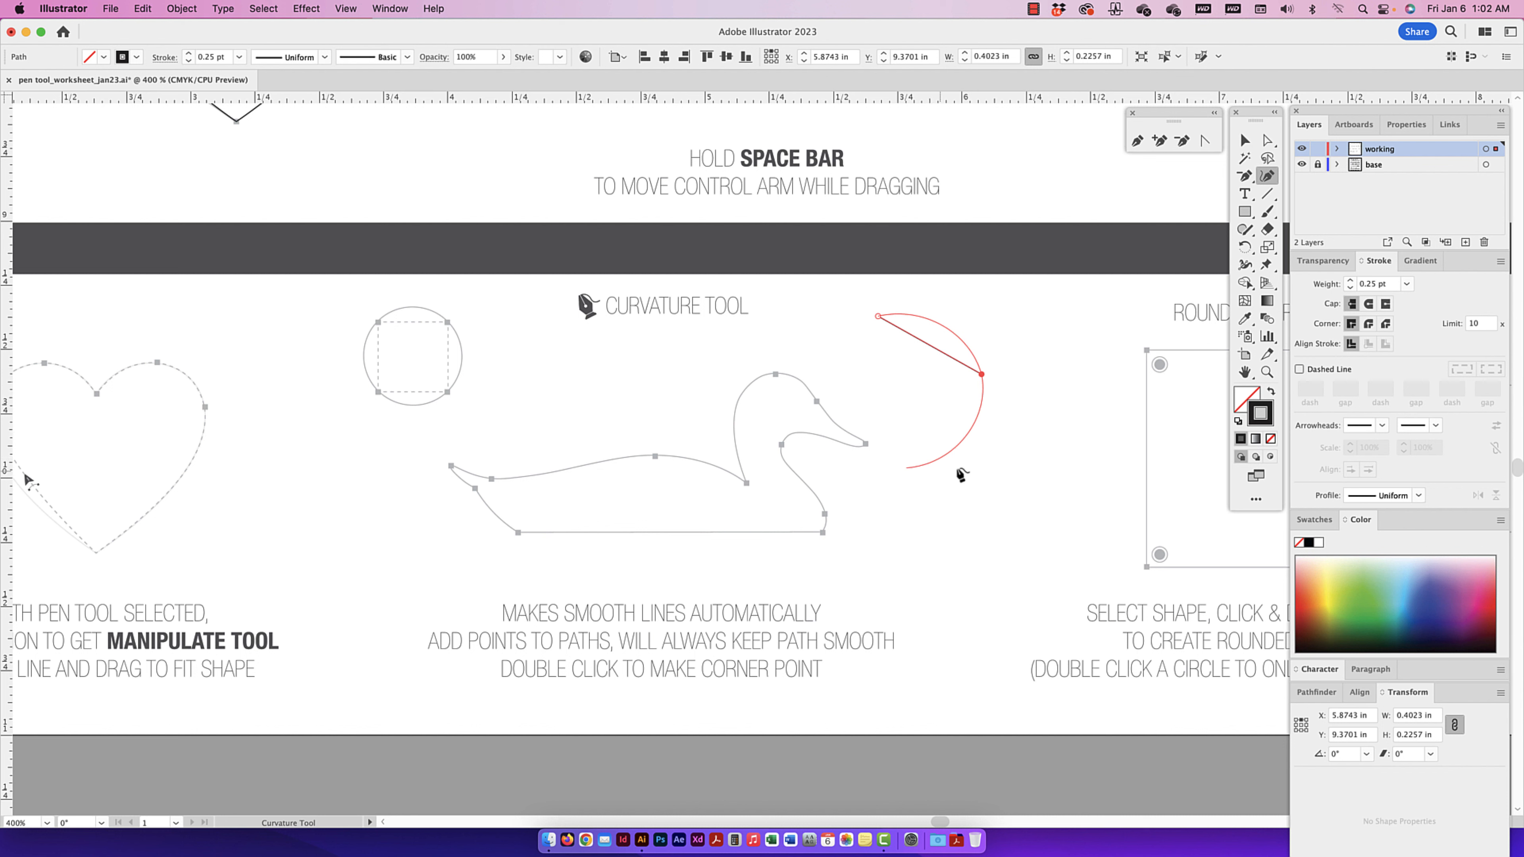
pyautogui.click(967, 448)
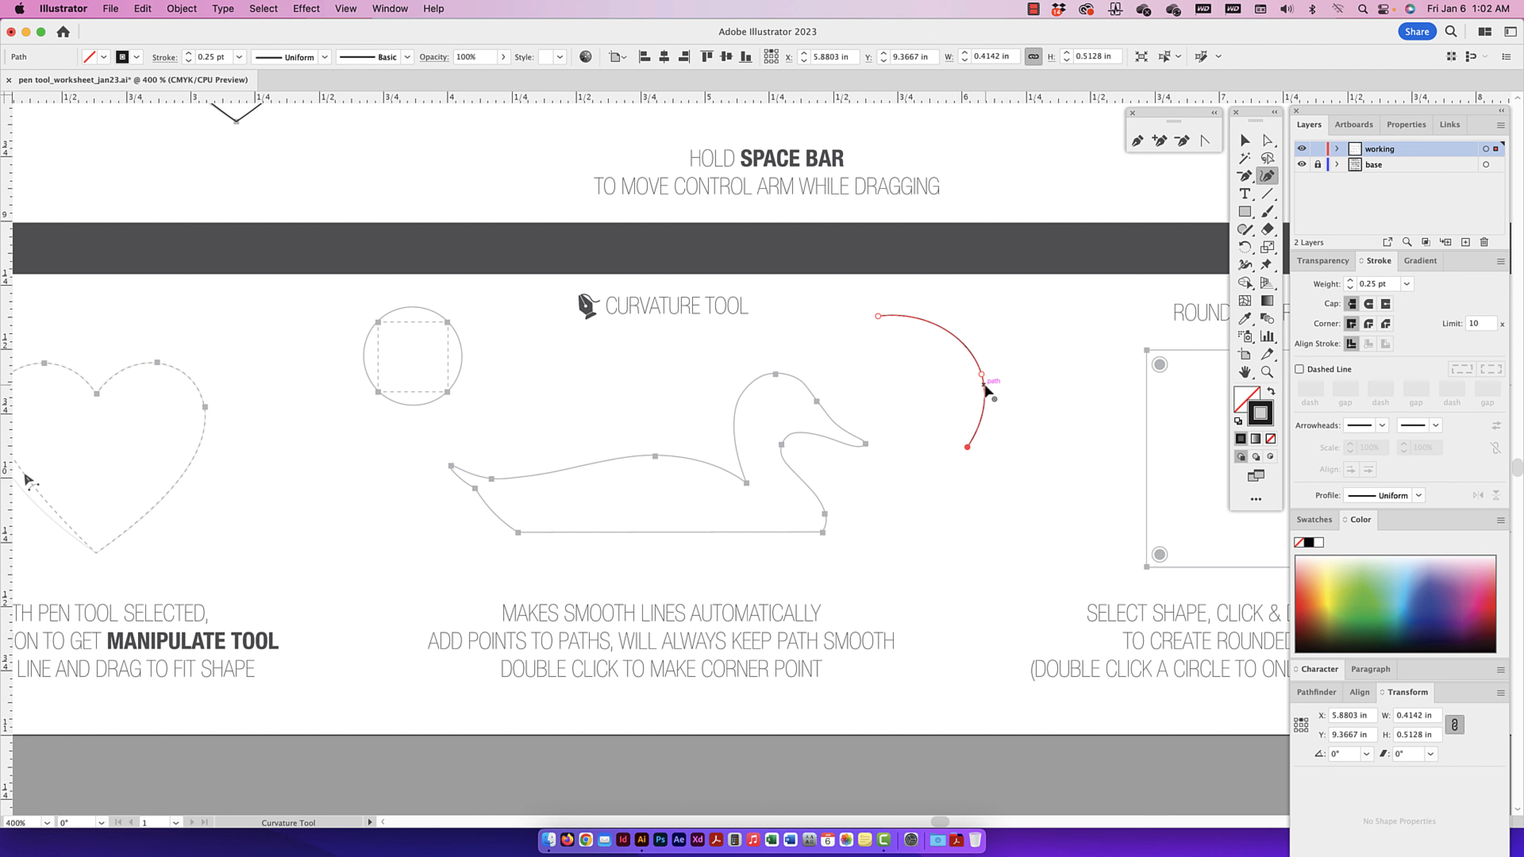
pyautogui.click(989, 497)
pyautogui.click(872, 474)
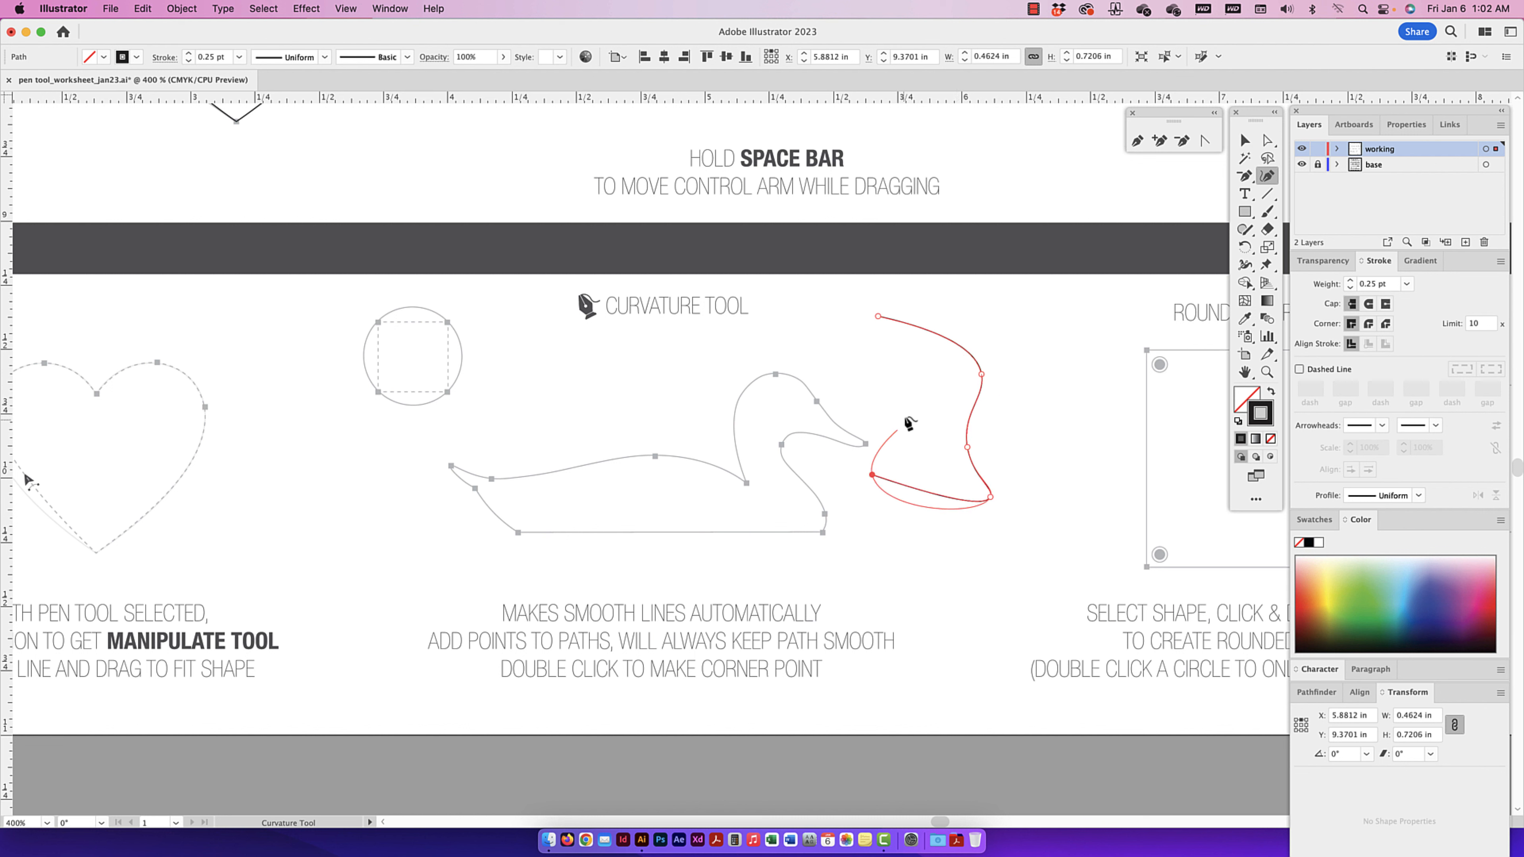
pyautogui.click(907, 408)
pyautogui.click(873, 356)
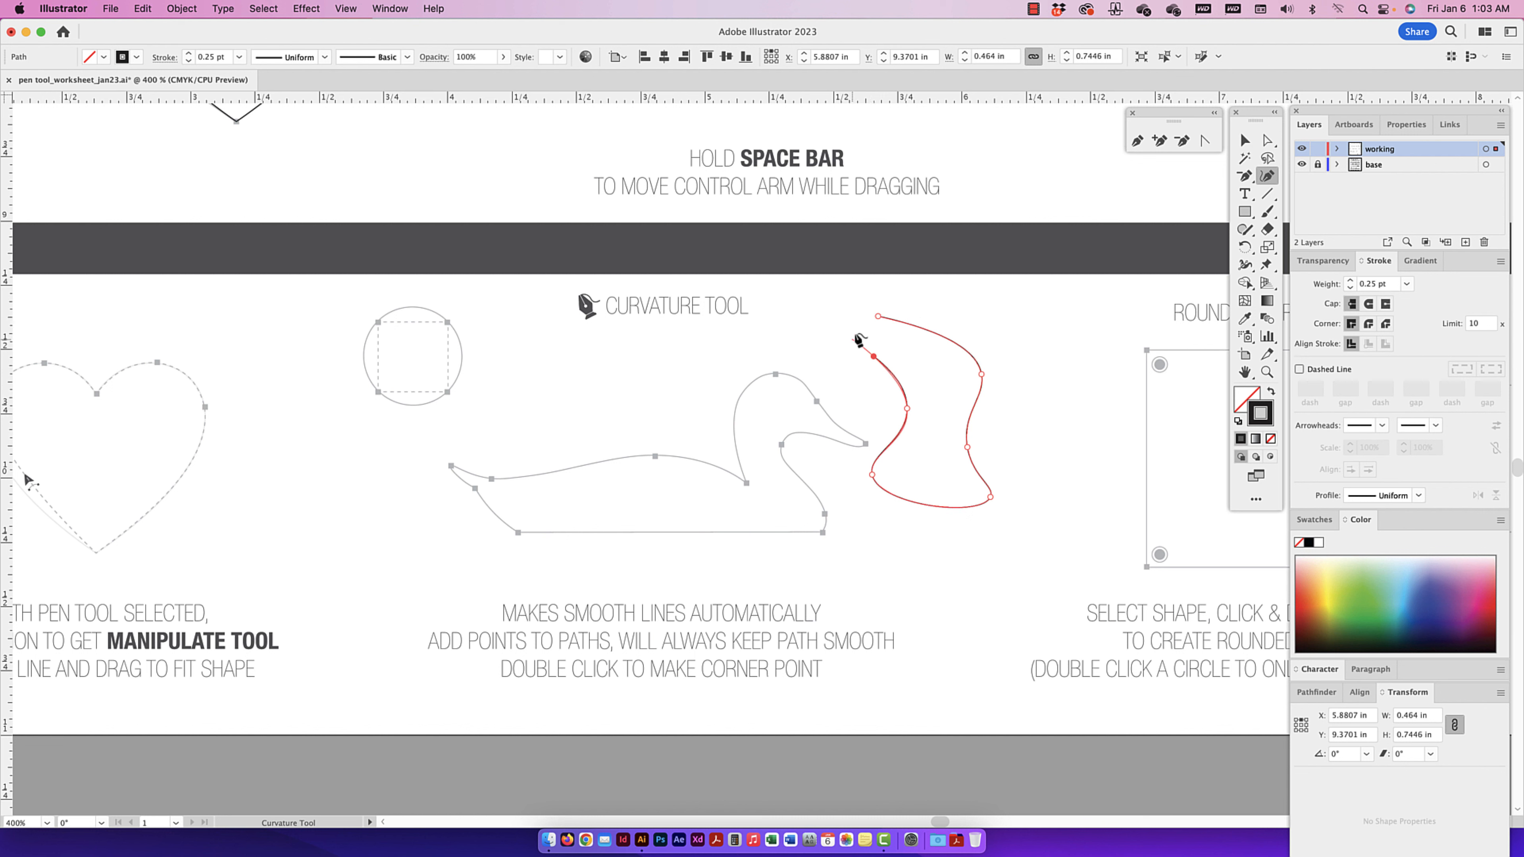
pyautogui.click(879, 318)
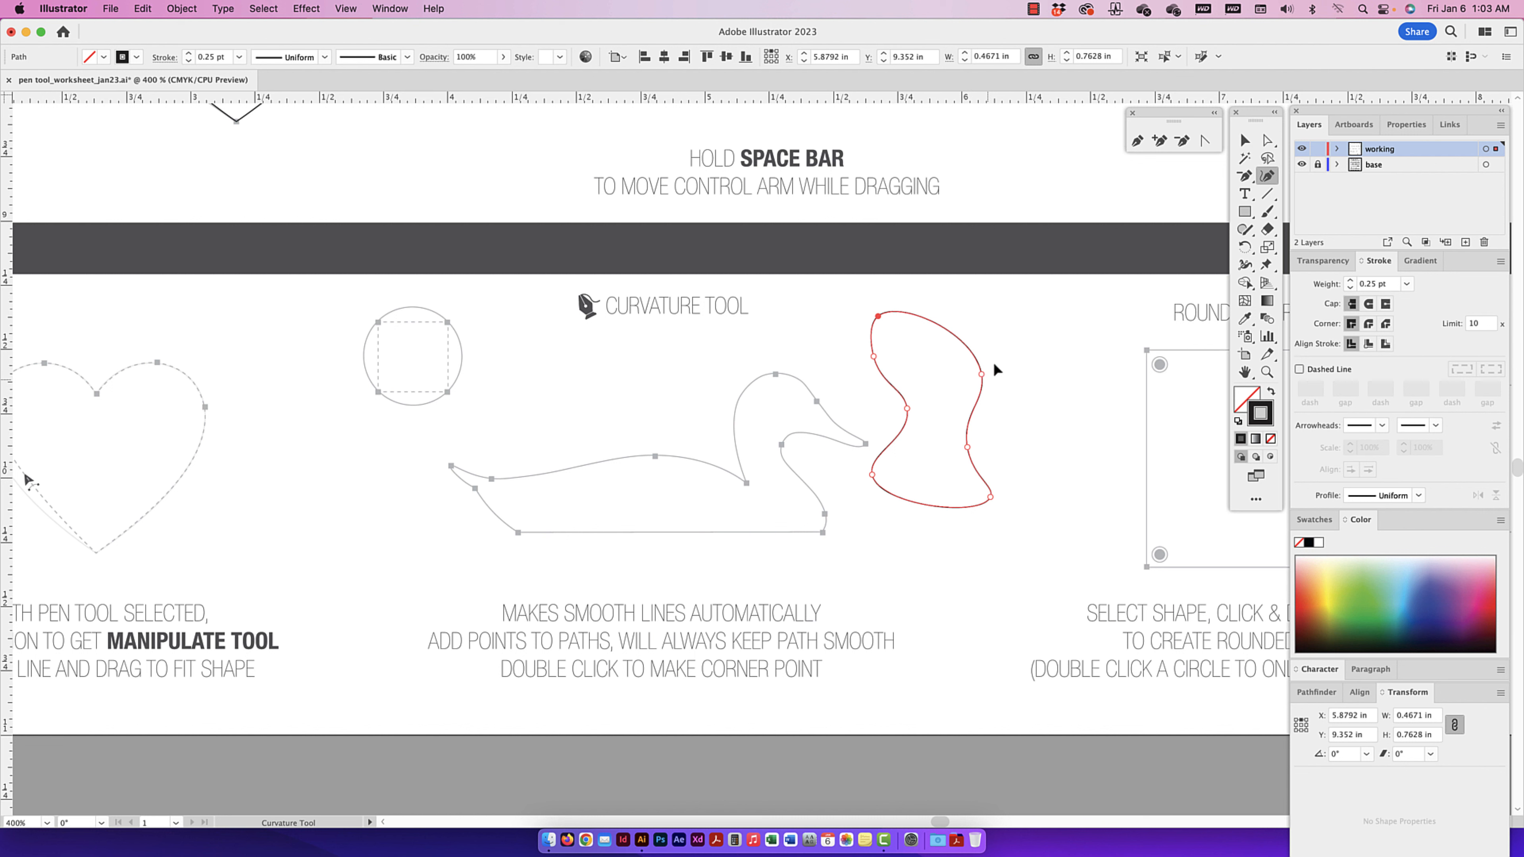
# - Reshape the wavy shape by moving its upper-right and upper-left points outward and pulling new points inward on its top and lower-left edges
pyautogui.moveTo(982, 374)
pyautogui.mouseDown()
pyautogui.moveTo(942, 383)
pyautogui.moveTo(985, 366)
pyautogui.mouseUp()
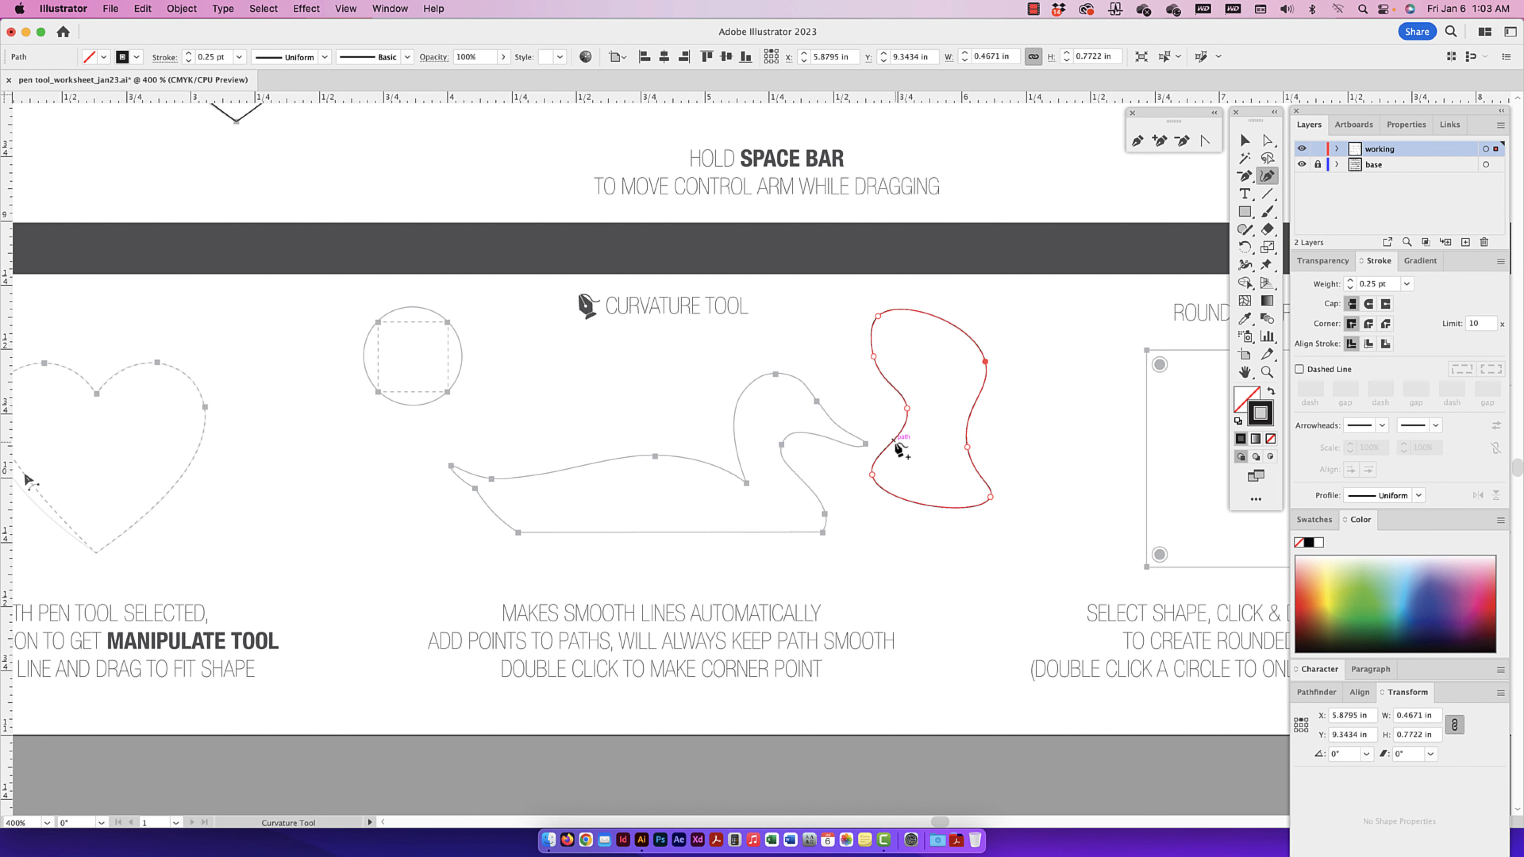
pyautogui.moveTo(873, 356); pyautogui.dragTo(839, 367)
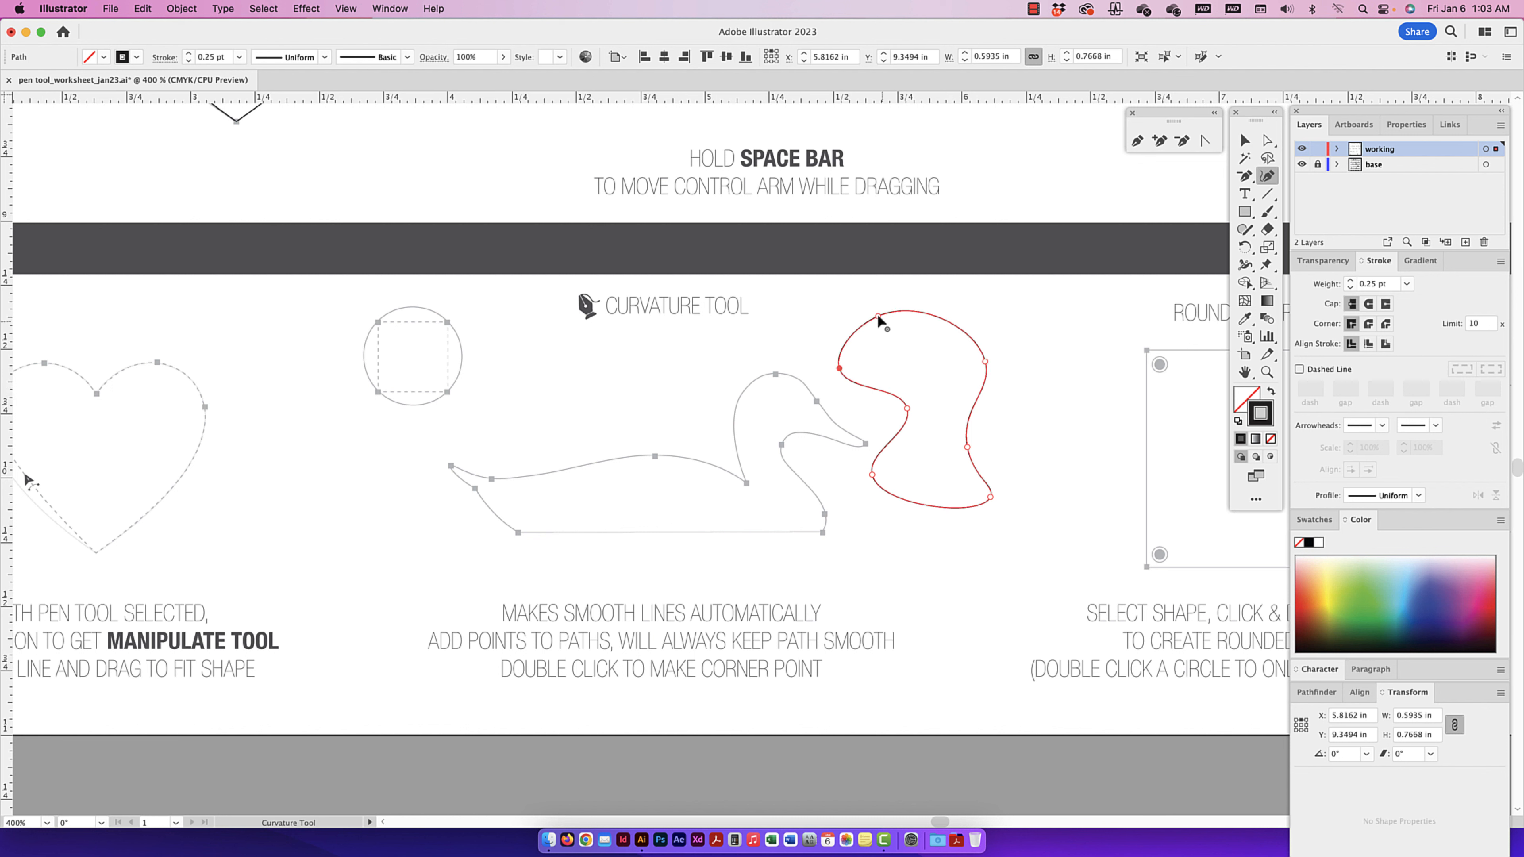
pyautogui.moveTo(877, 317); pyautogui.dragTo(900, 361)
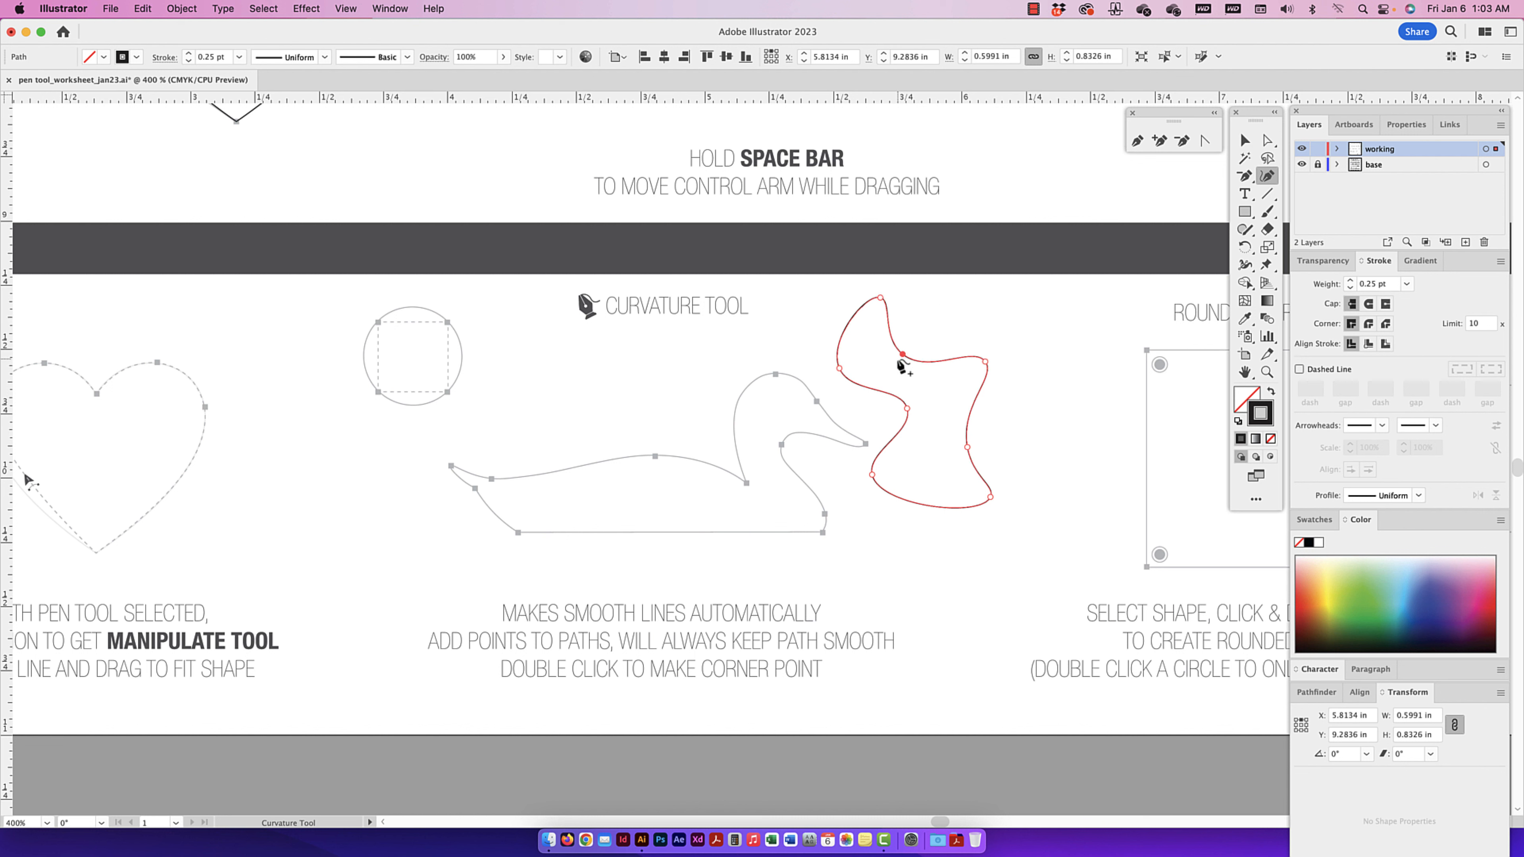
pyautogui.moveTo(895, 436); pyautogui.dragTo(934, 443)
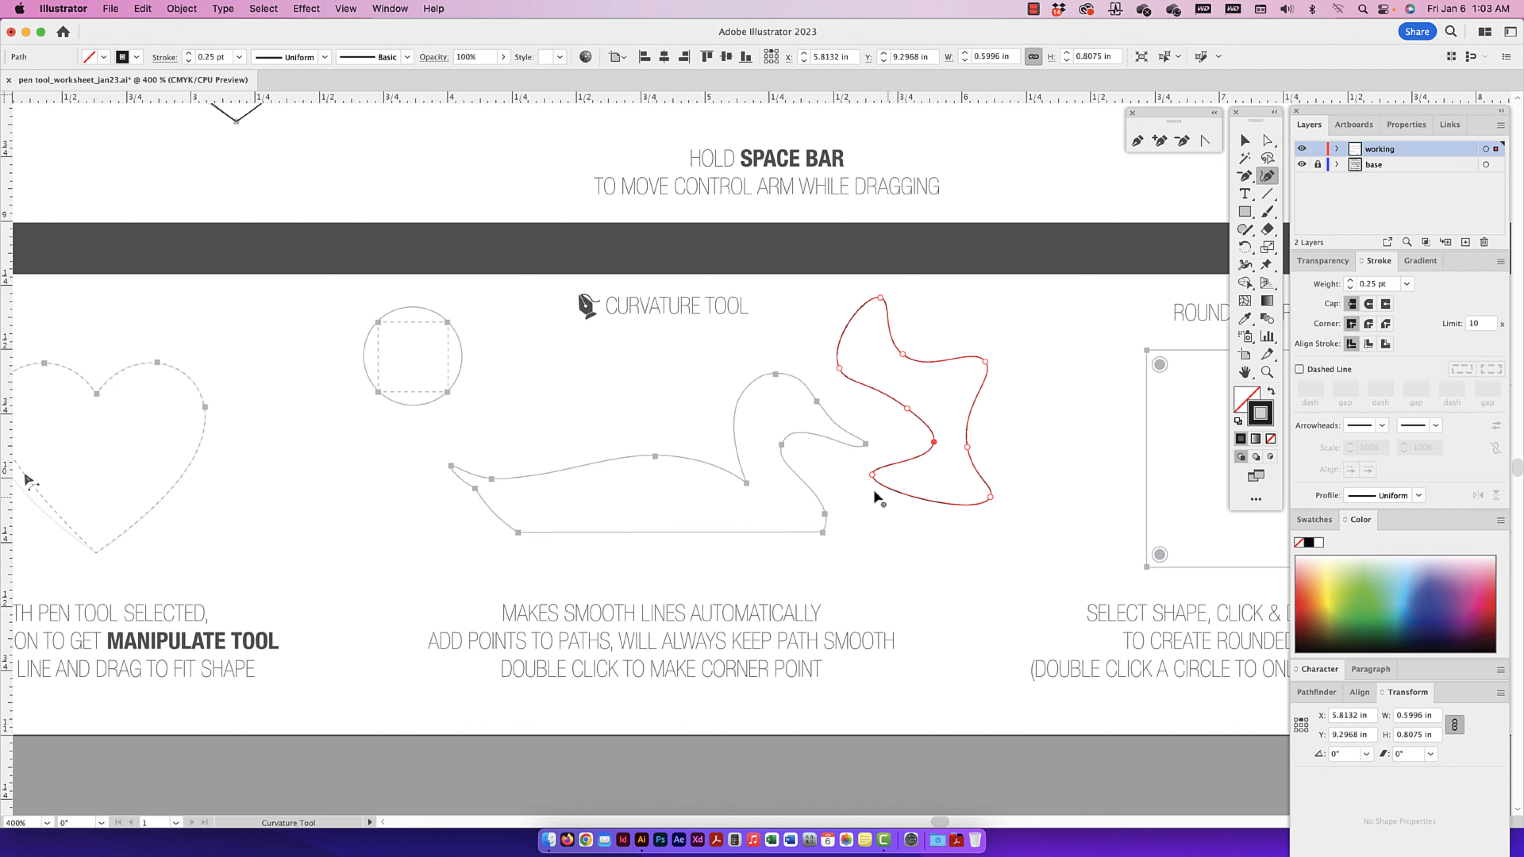
# - Delete the wavy practice shape beside the duck's beak
pyautogui.click(1245, 141)
pyautogui.click(1018, 334)
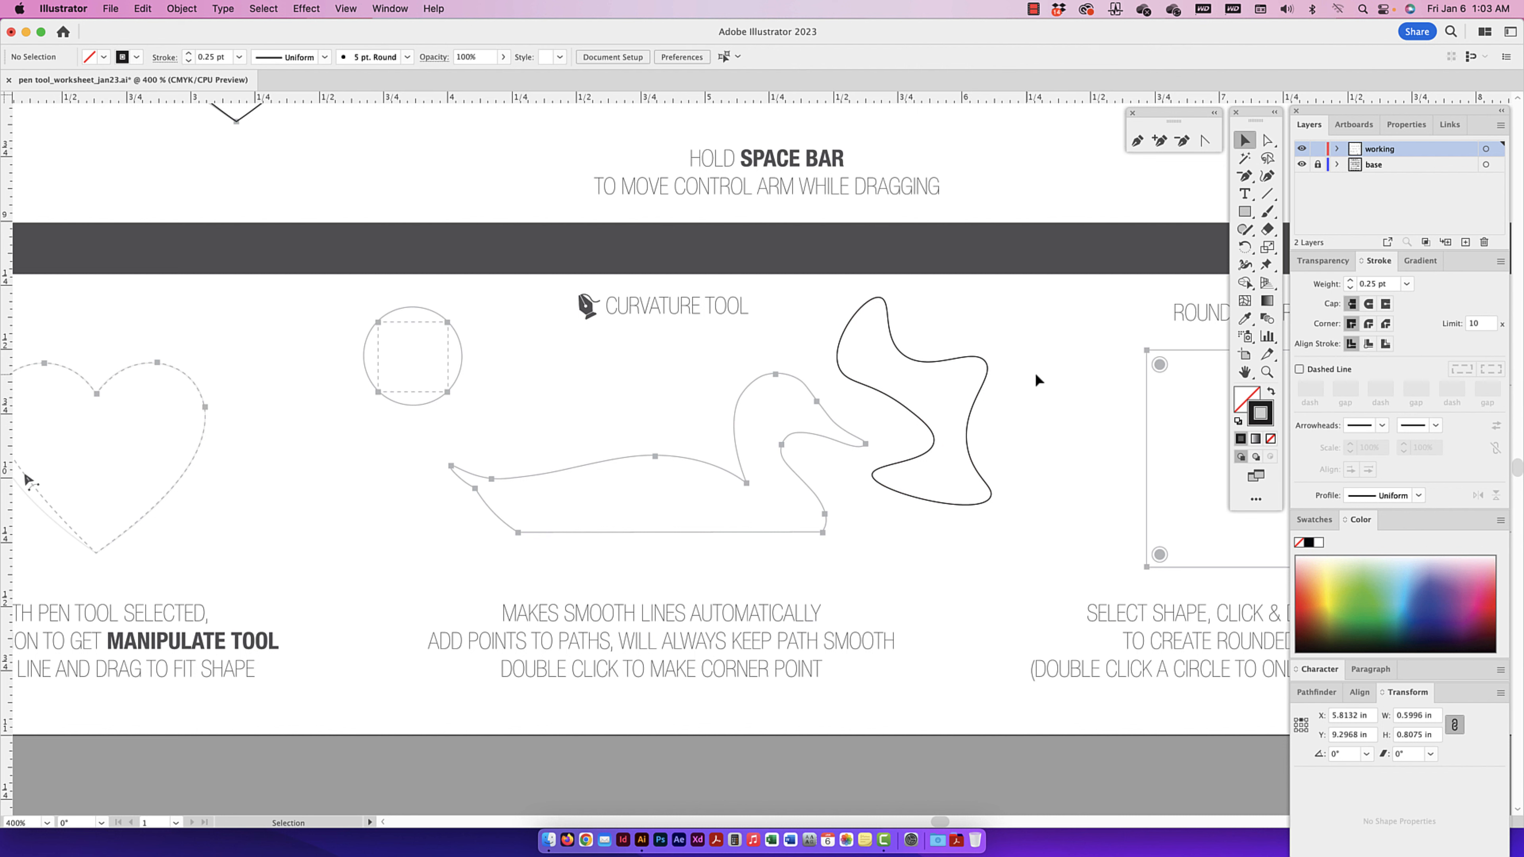
pyautogui.click(904, 342)
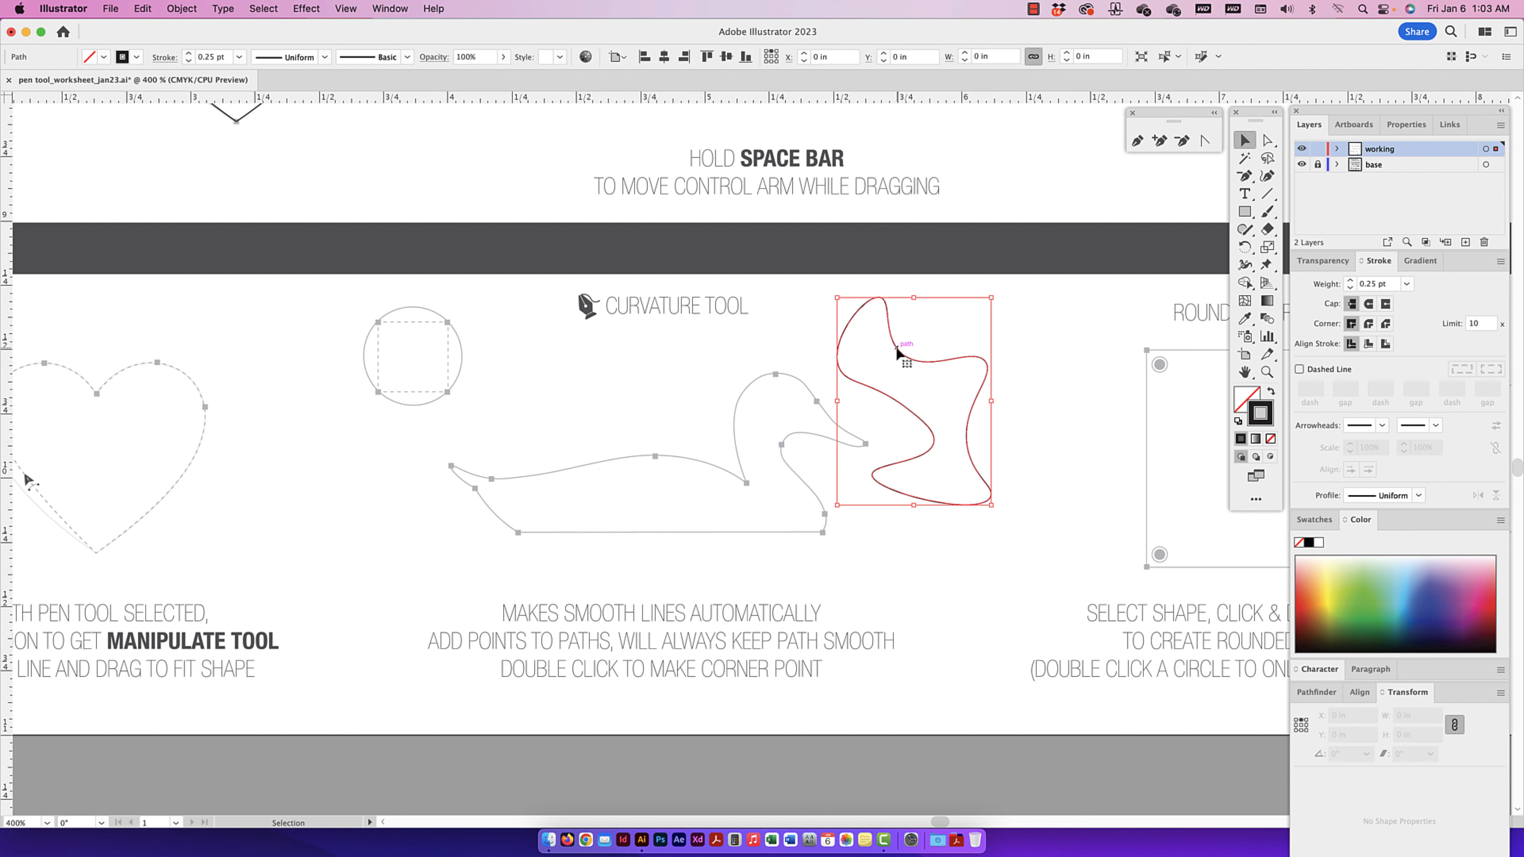
pyautogui.press('BackSpace')
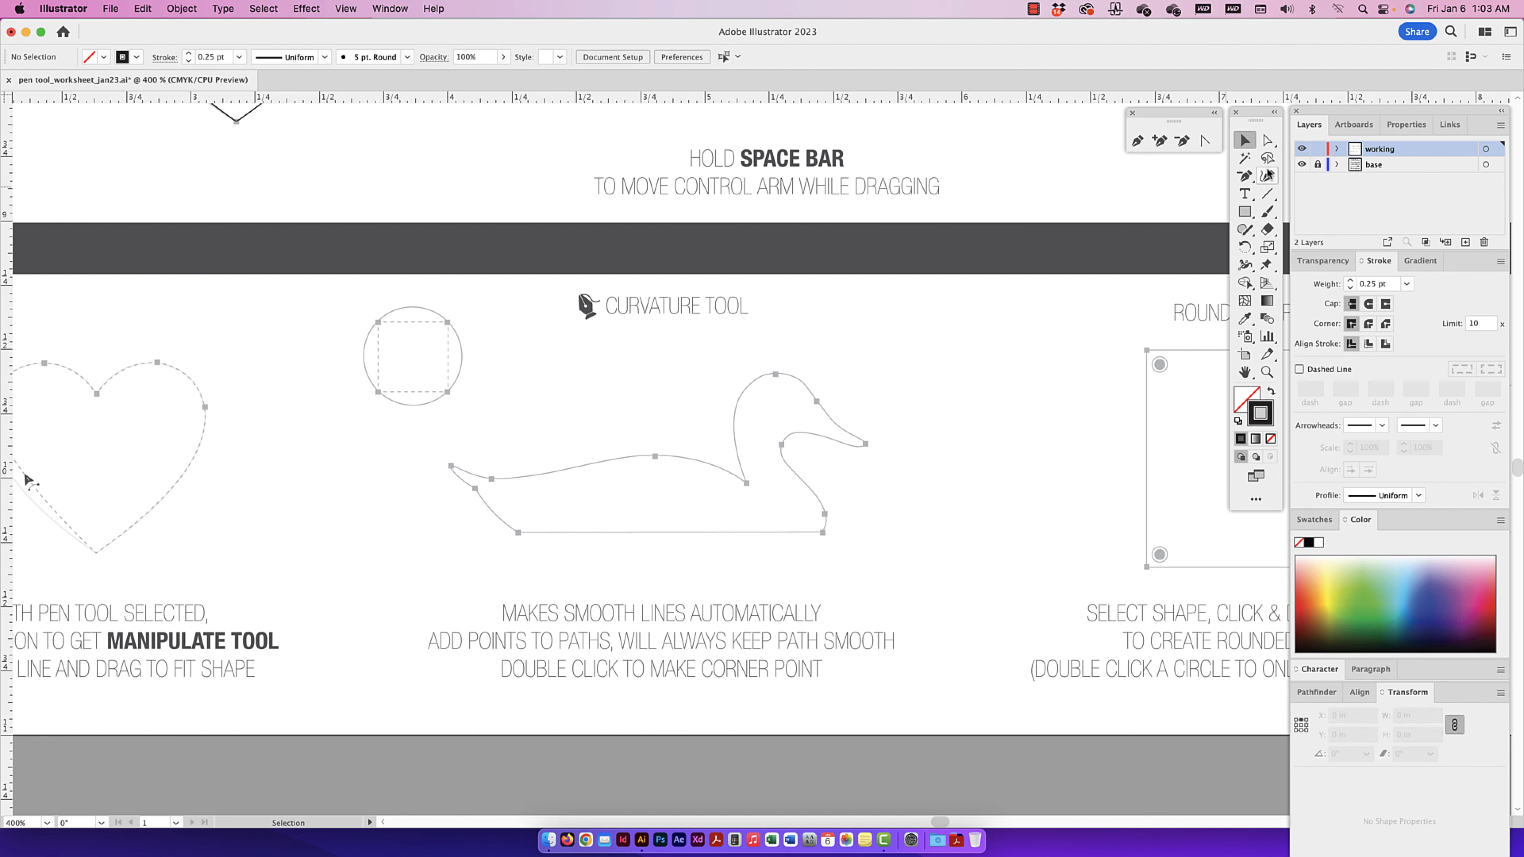
# - Trace the circle above the duck's tail with the Curvature tool, using the dashed square's four corners as points and closing the path
pyautogui.click(1267, 176)
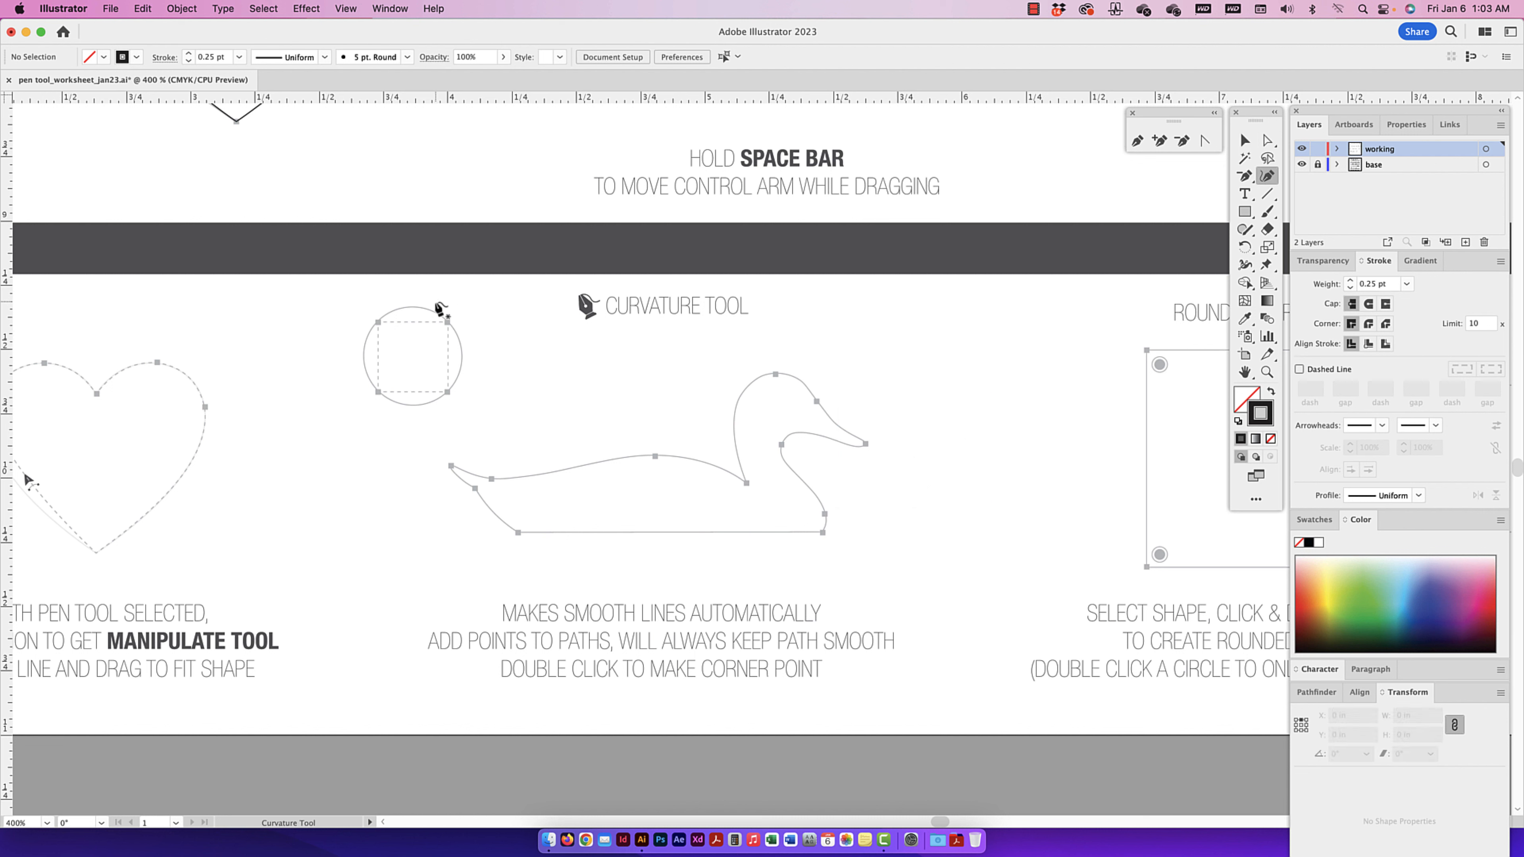
pyautogui.click(377, 321)
pyautogui.click(448, 322)
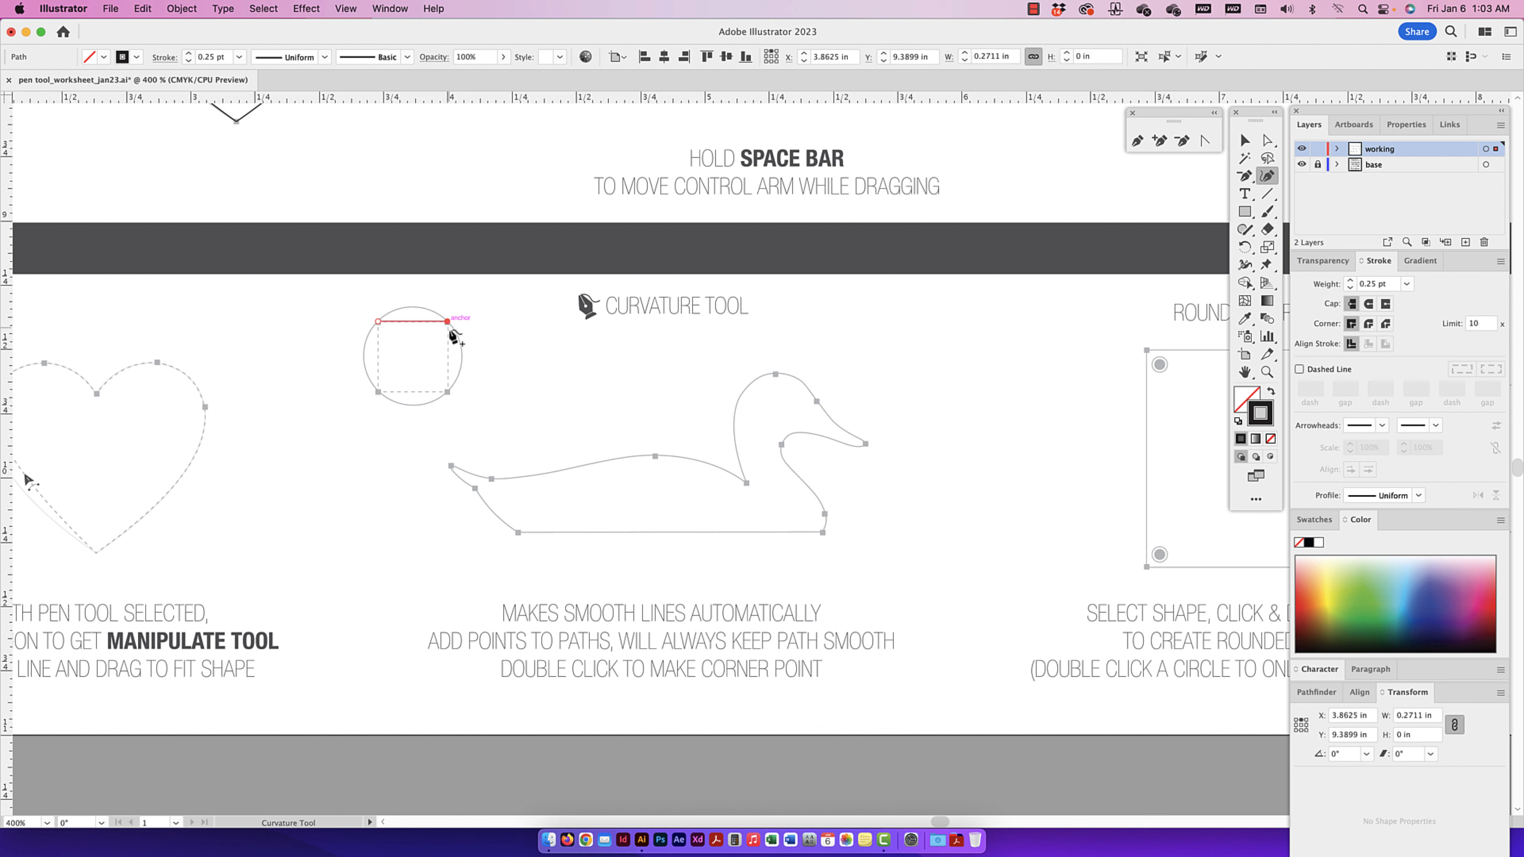
pyautogui.click(448, 392)
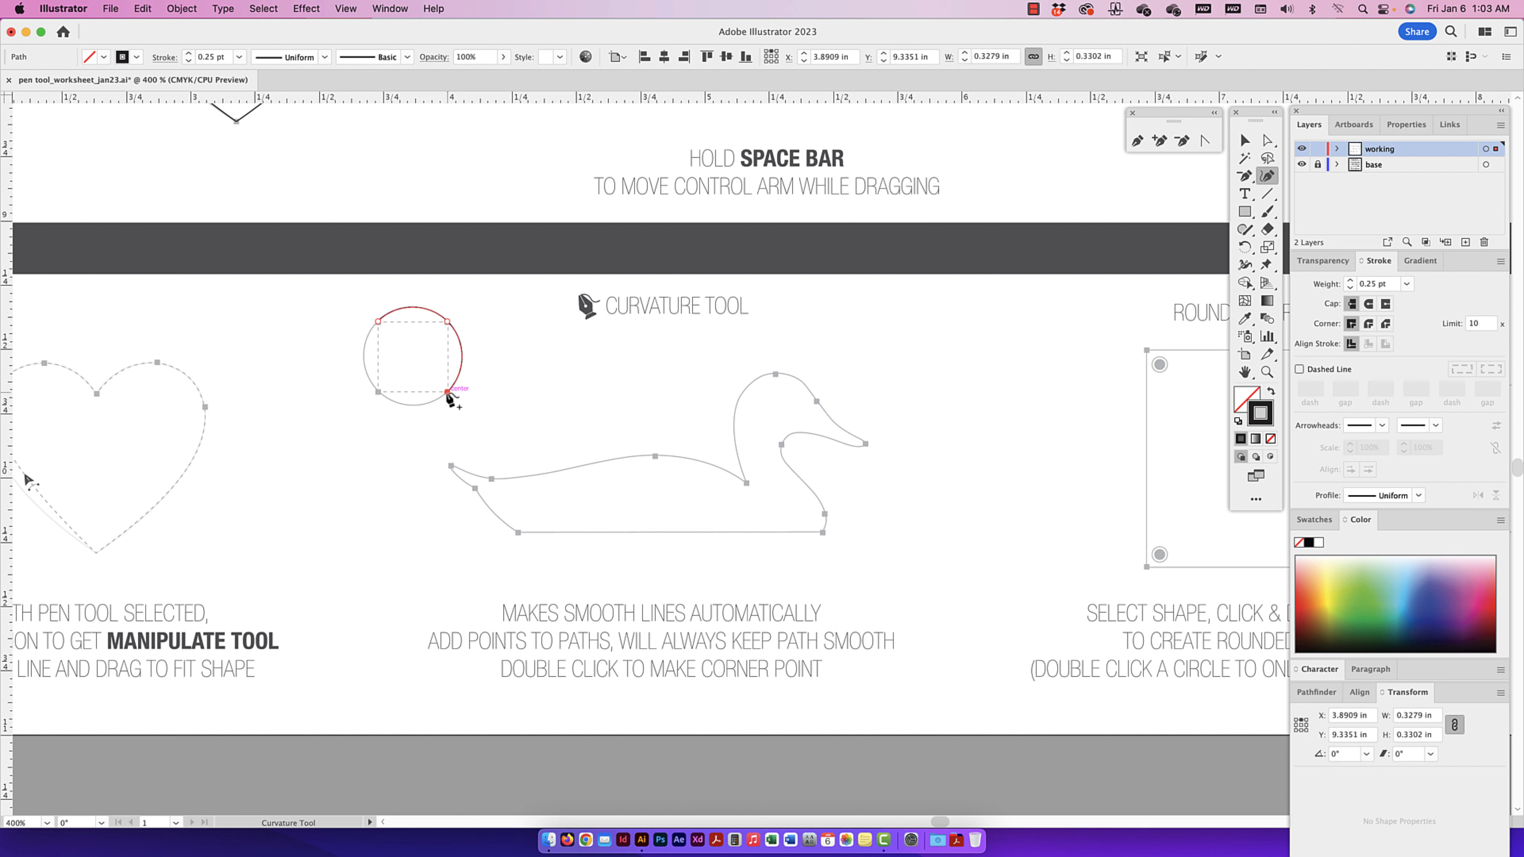
pyautogui.click(378, 392)
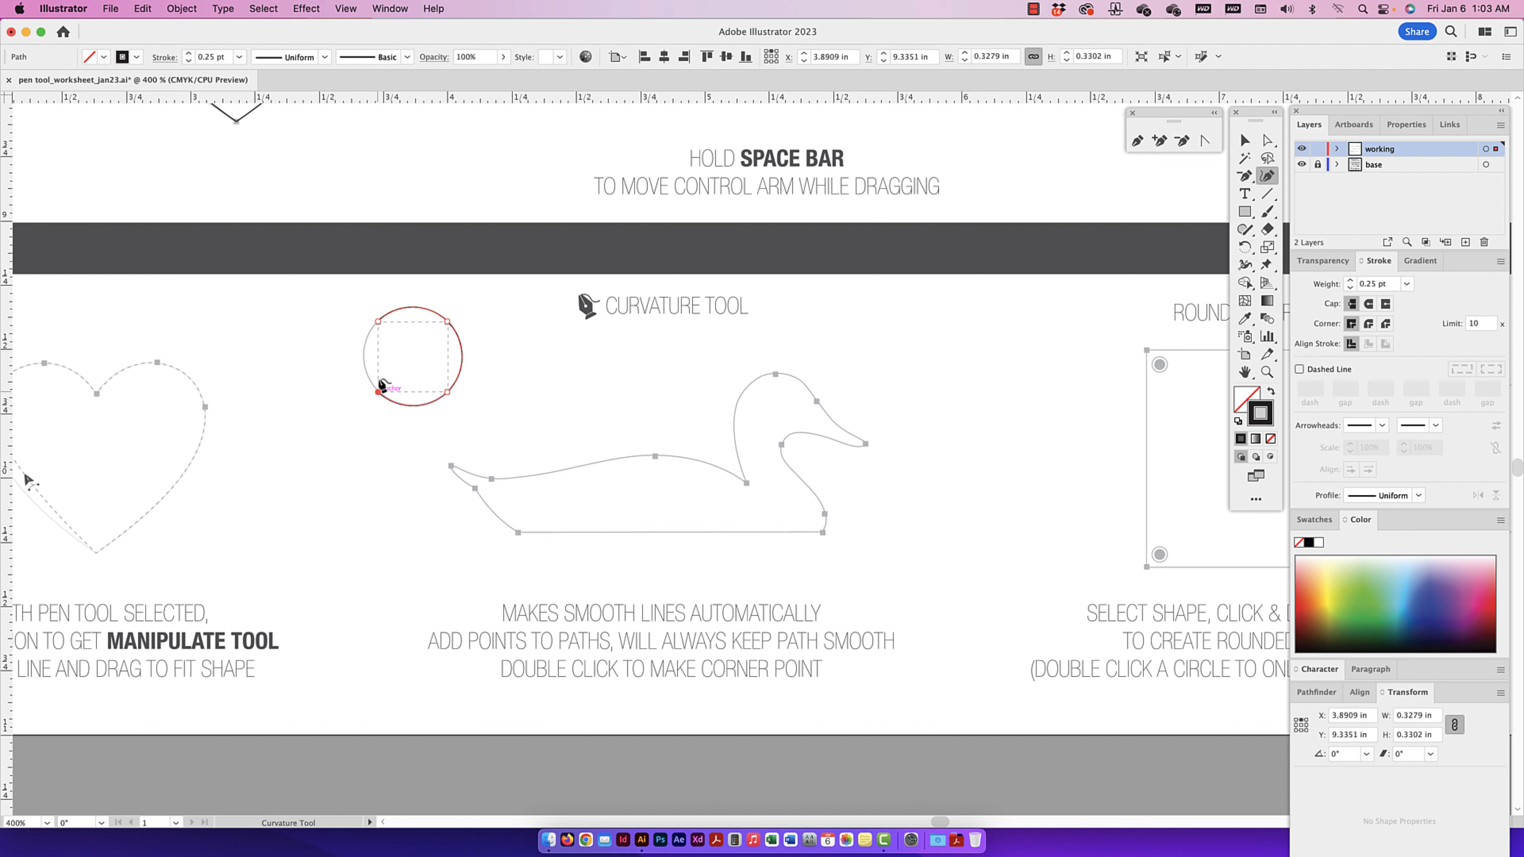
pyautogui.click(378, 322)
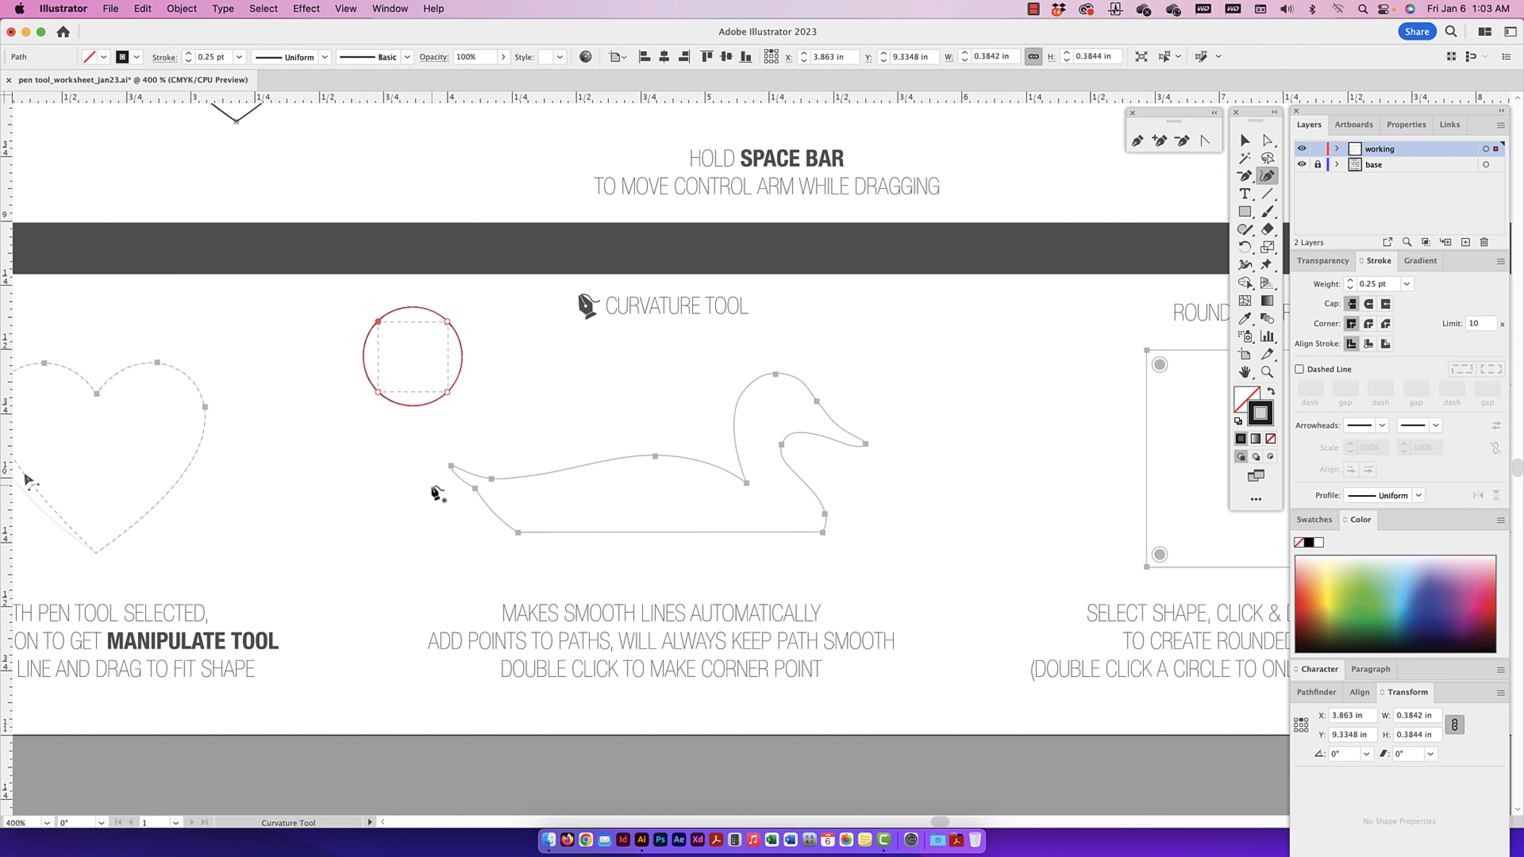
# - Draw a closed wavy eight-point shape, about 0.30 by 0.44 in, beside the traced circle with the Curvature tool, and delete it
pyautogui.click(530, 335)
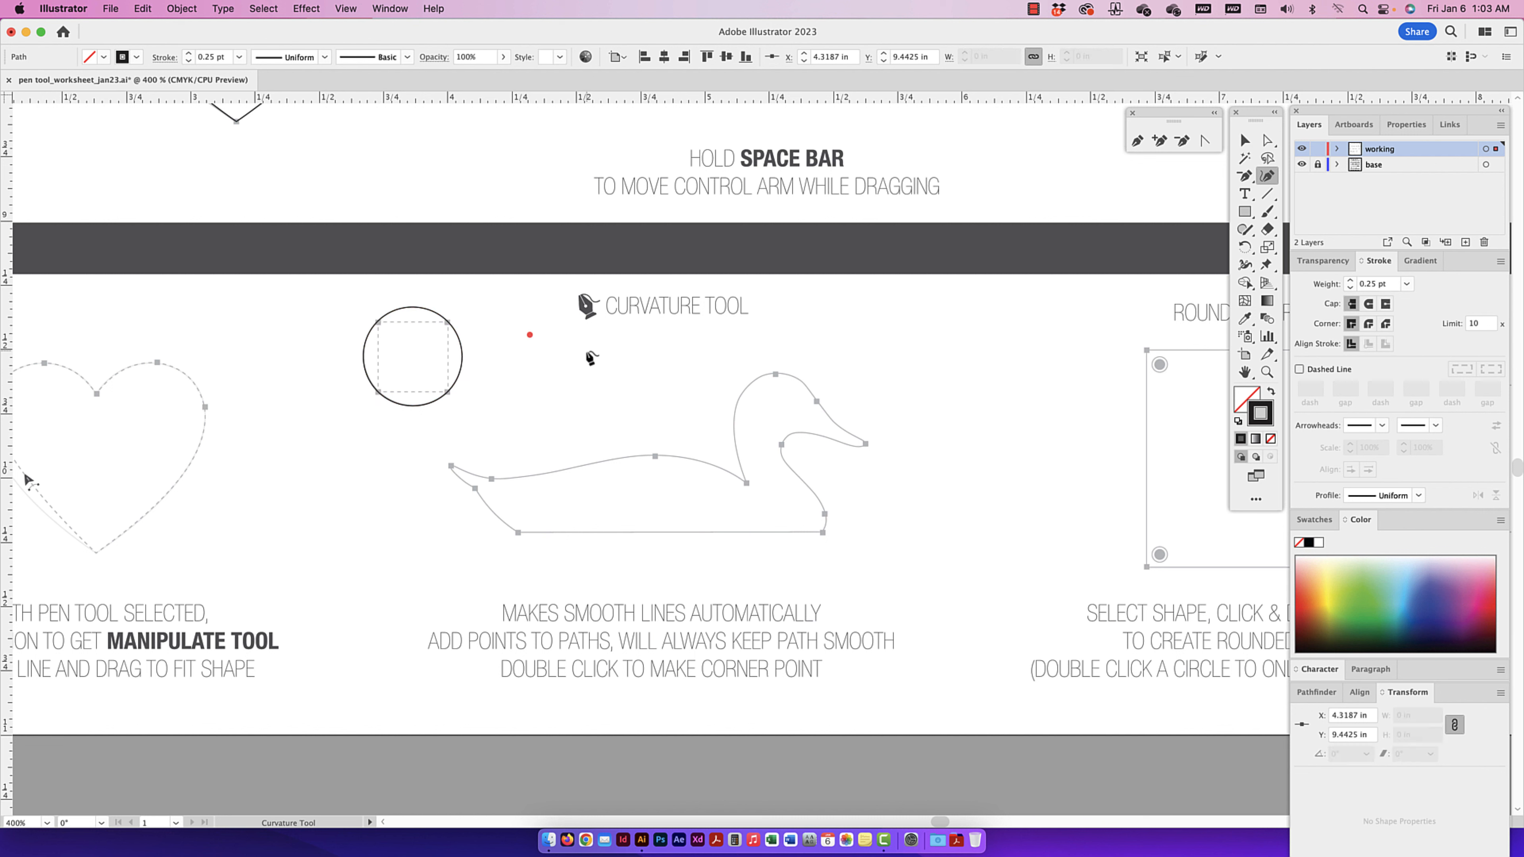
pyautogui.click(586, 350)
pyautogui.click(556, 398)
pyautogui.click(570, 437)
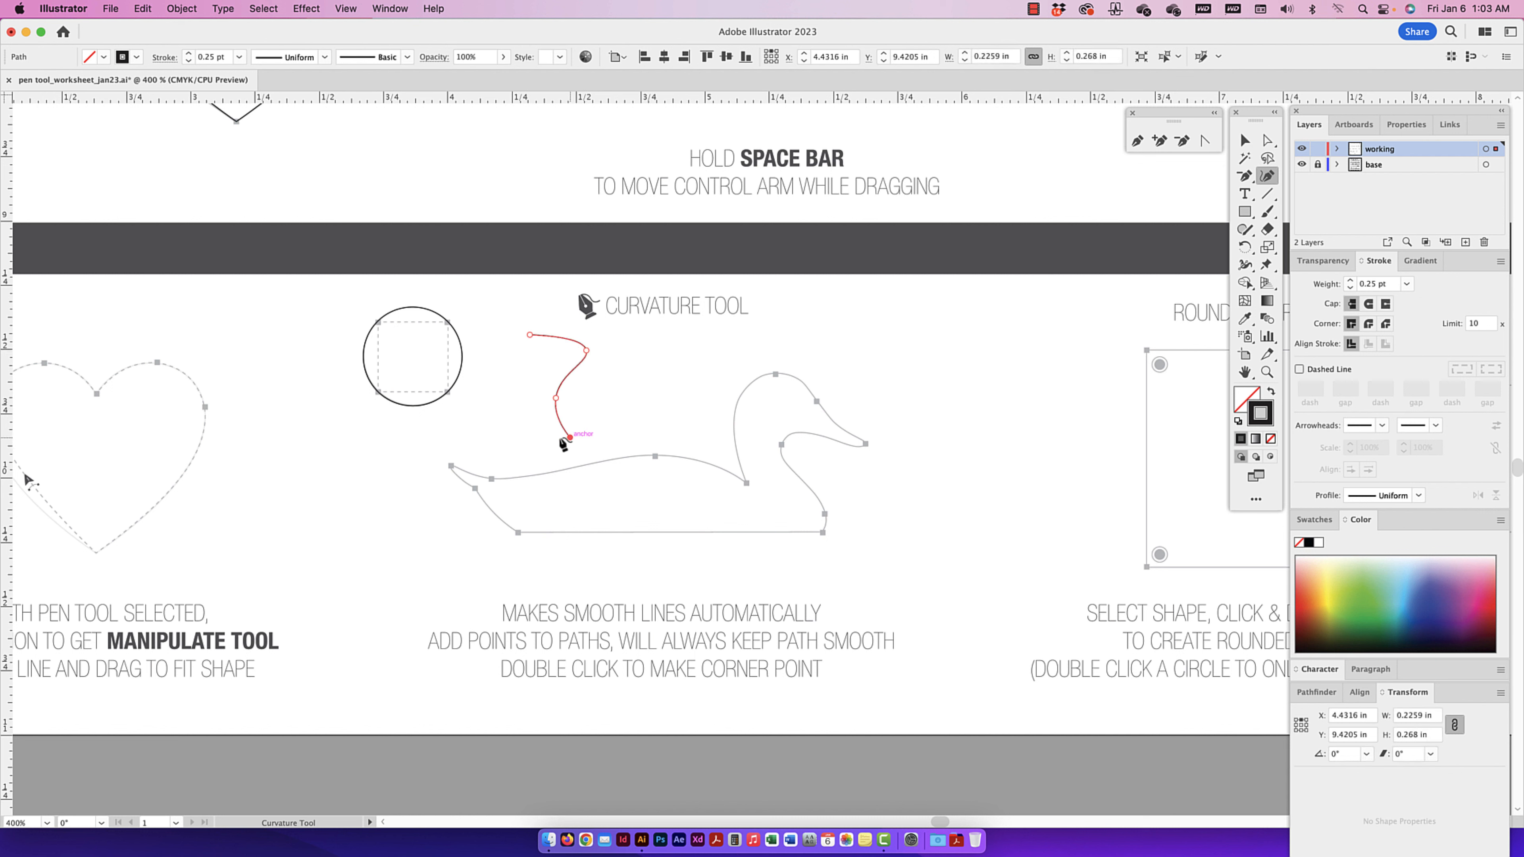
pyautogui.click(520, 432)
pyautogui.click(511, 396)
pyautogui.click(535, 371)
pyautogui.click(528, 349)
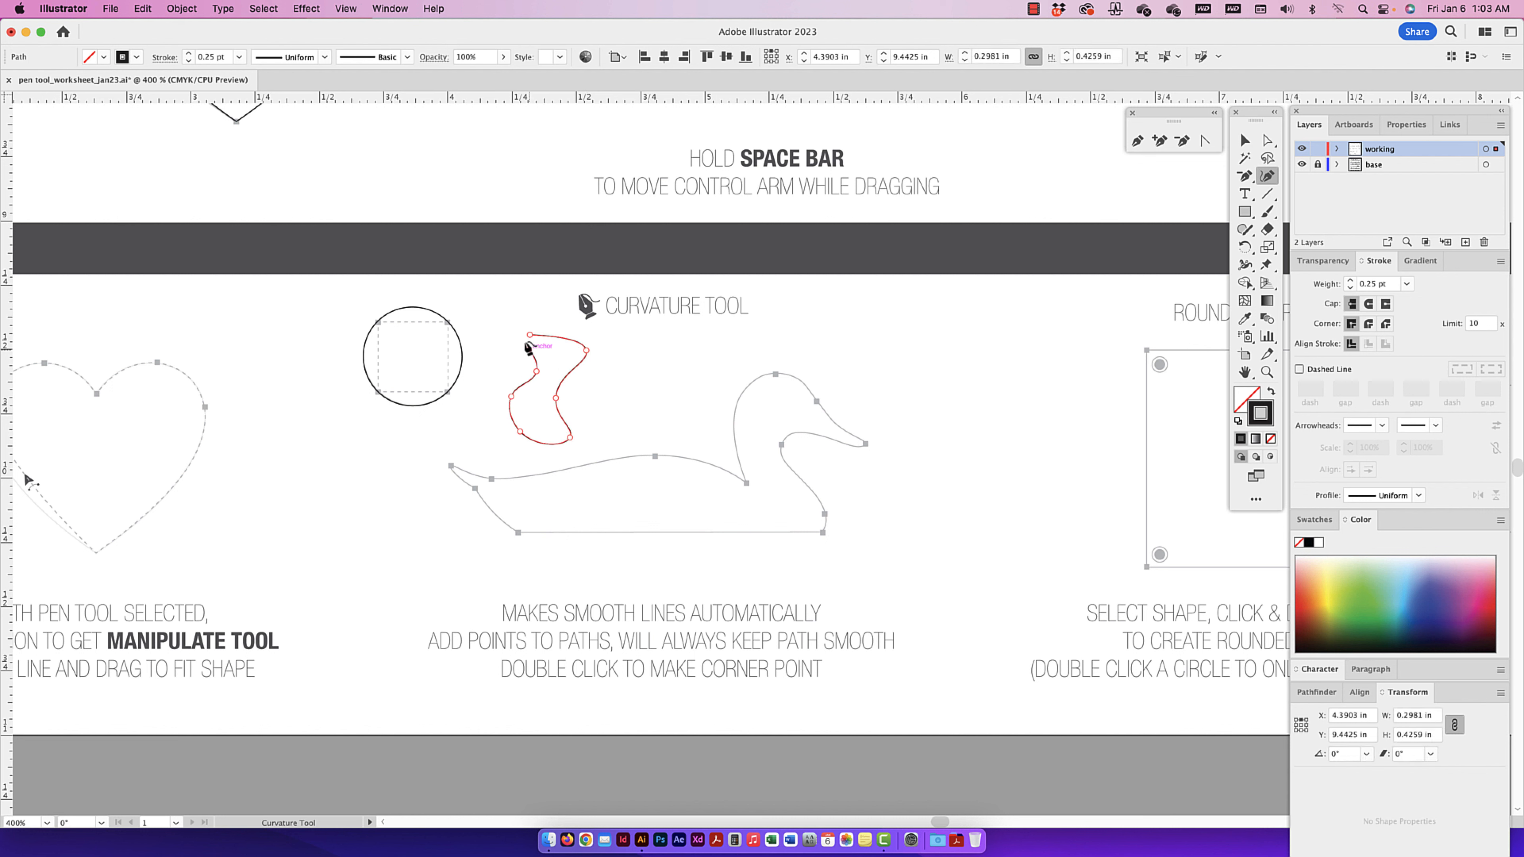
pyautogui.click(530, 334)
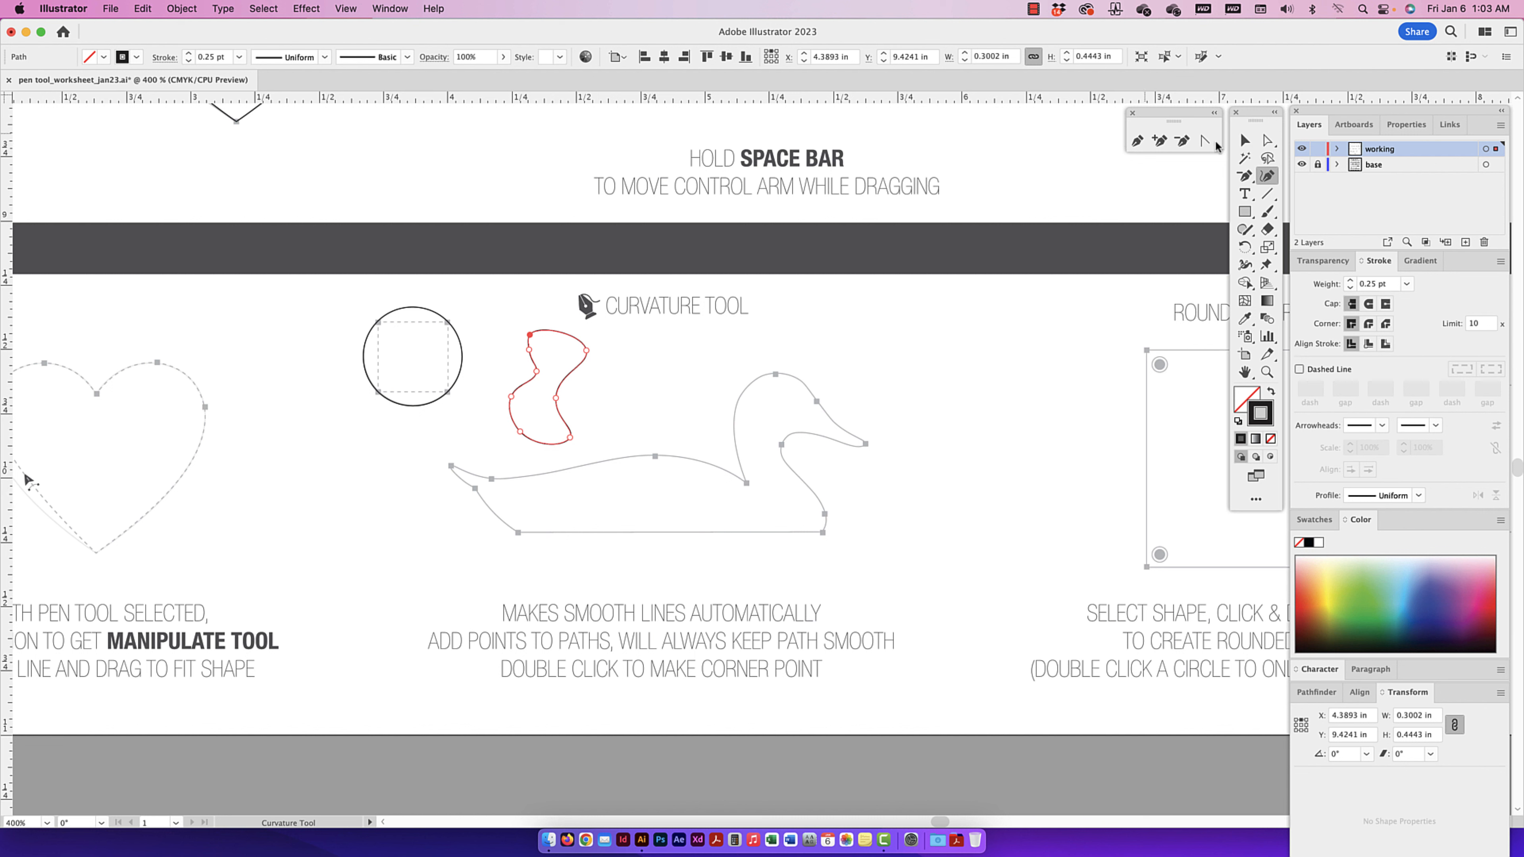
pyautogui.click(1244, 140)
pyautogui.press('Delete')
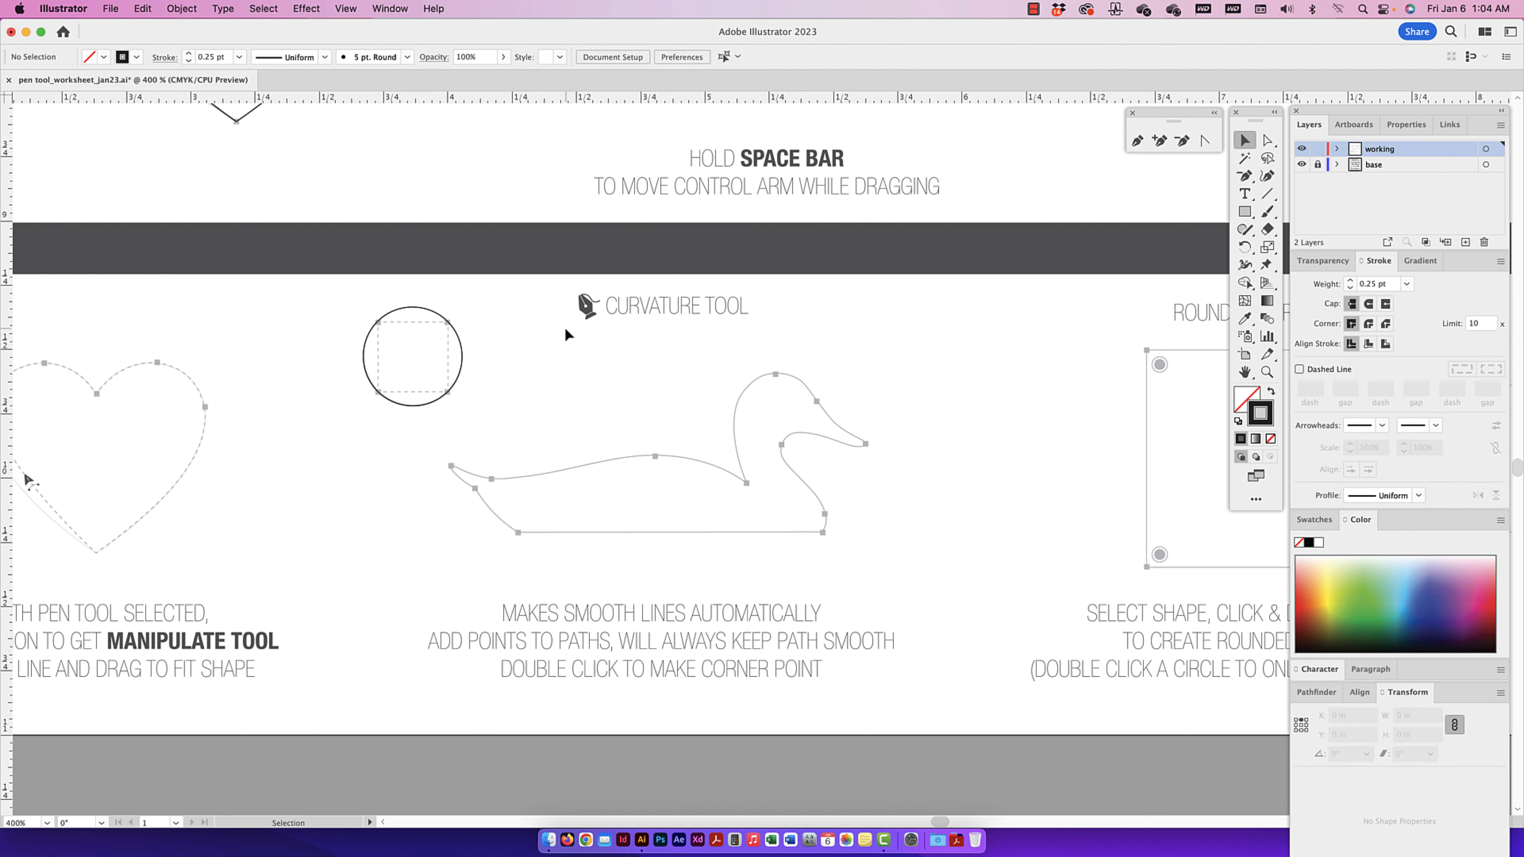
# - Draw a closed Curvature tool shape about 0.37 by 0.53 in beside the duck's beak, with two corner points at its flat base, and delete it
pyautogui.hotkey('shift', '~')
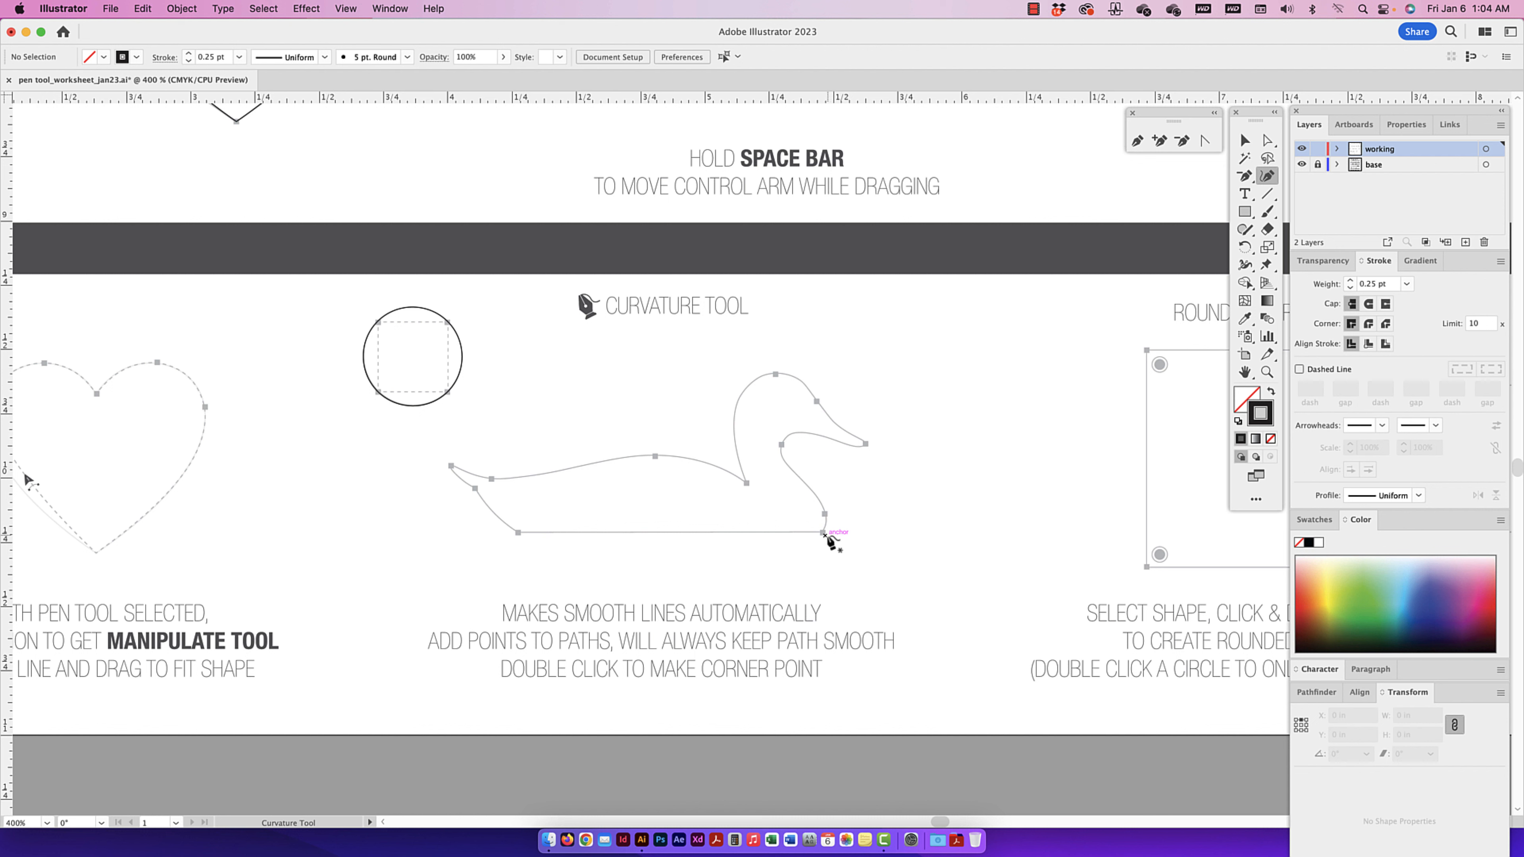
pyautogui.click(939, 392)
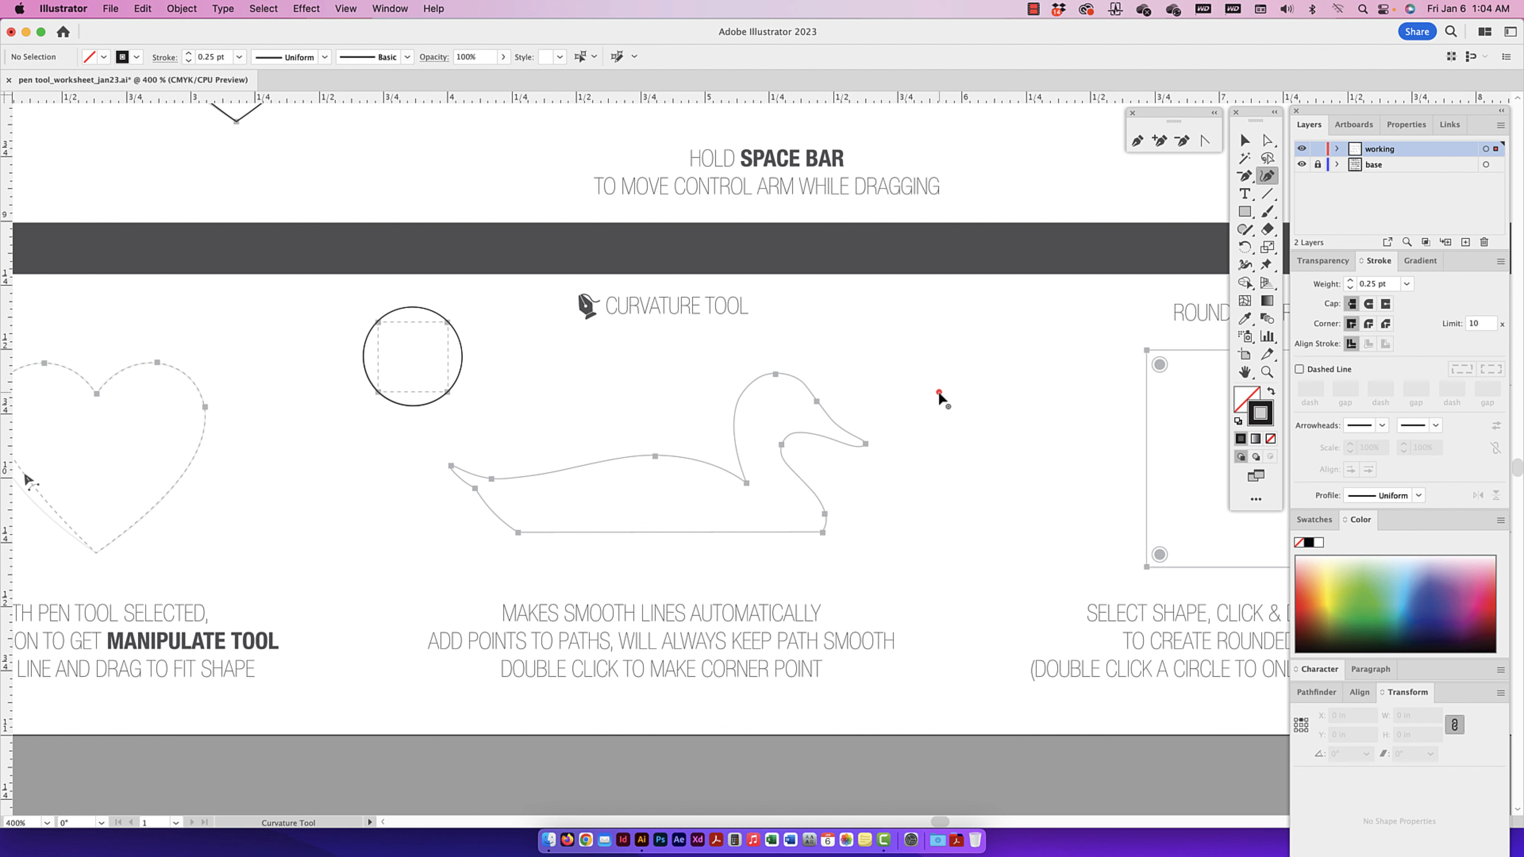
pyautogui.click(996, 457)
pyautogui.click(940, 492)
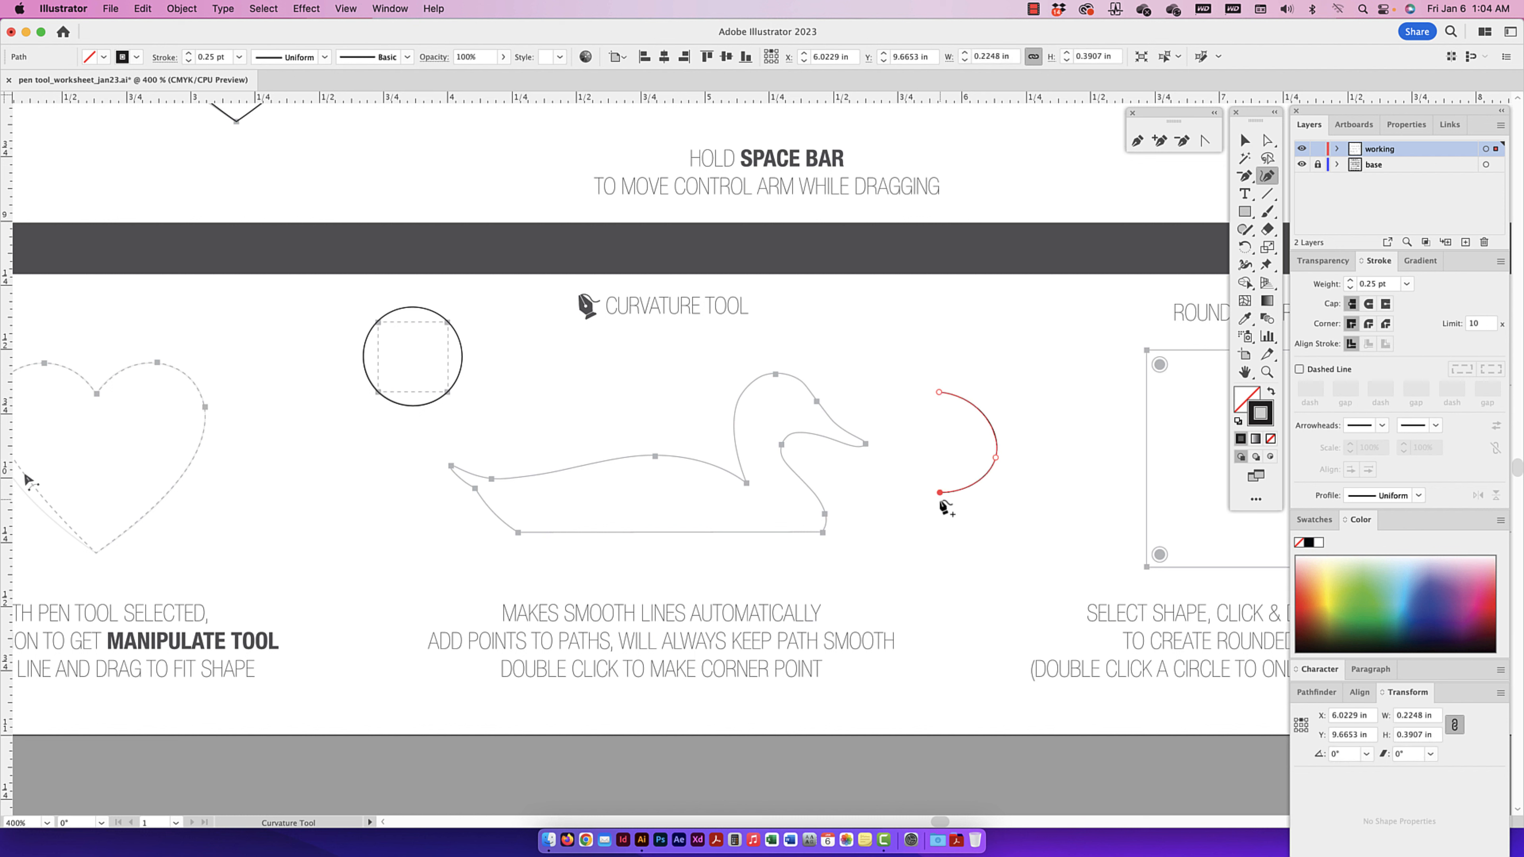
pyautogui.click(968, 528)
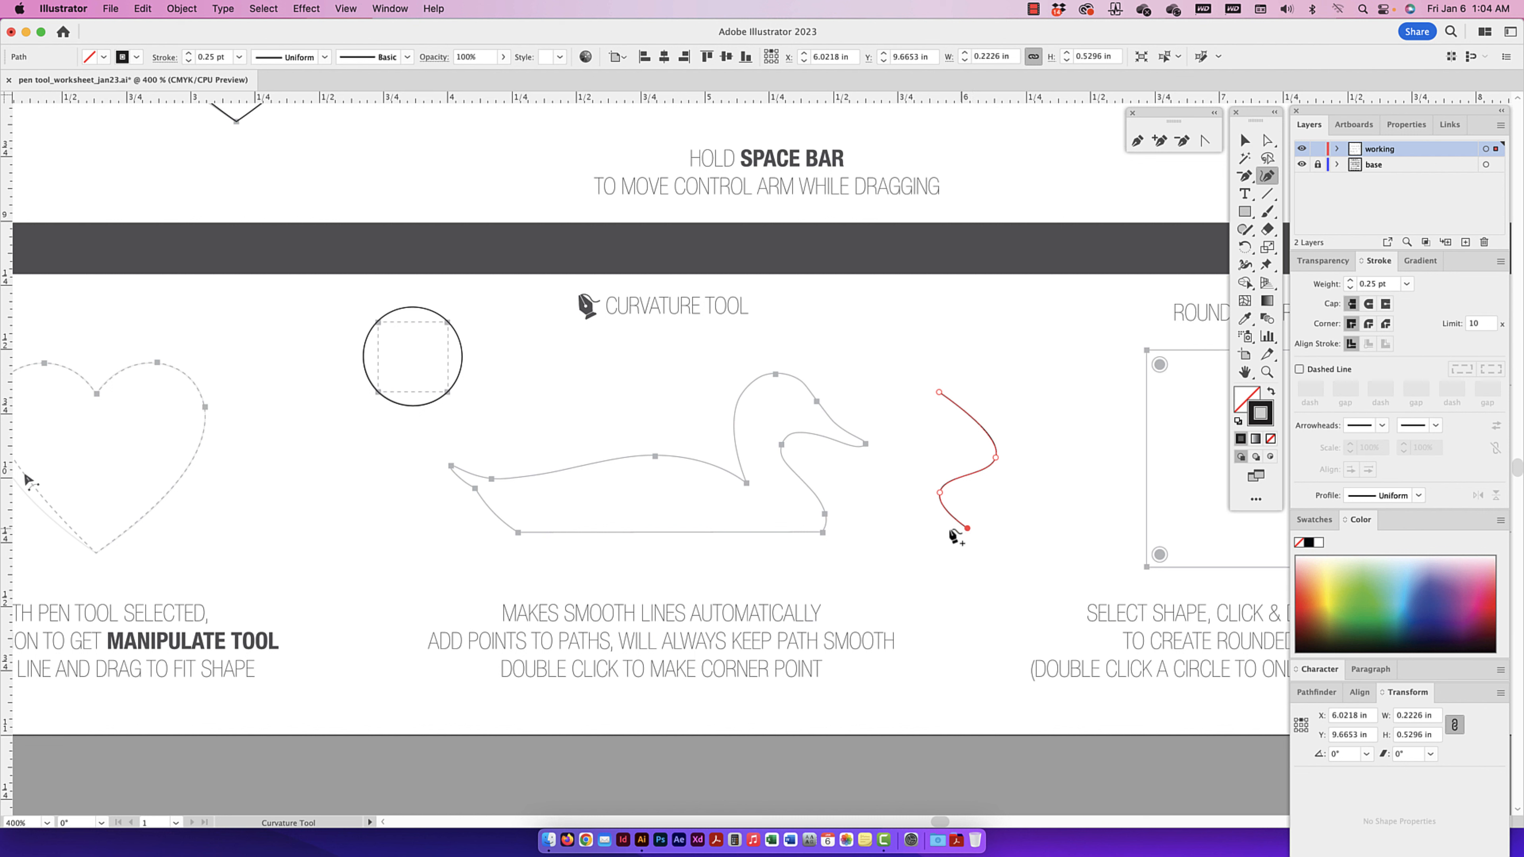
pyautogui.doubleClick(902, 527)
pyautogui.click(921, 473)
pyautogui.click(901, 430)
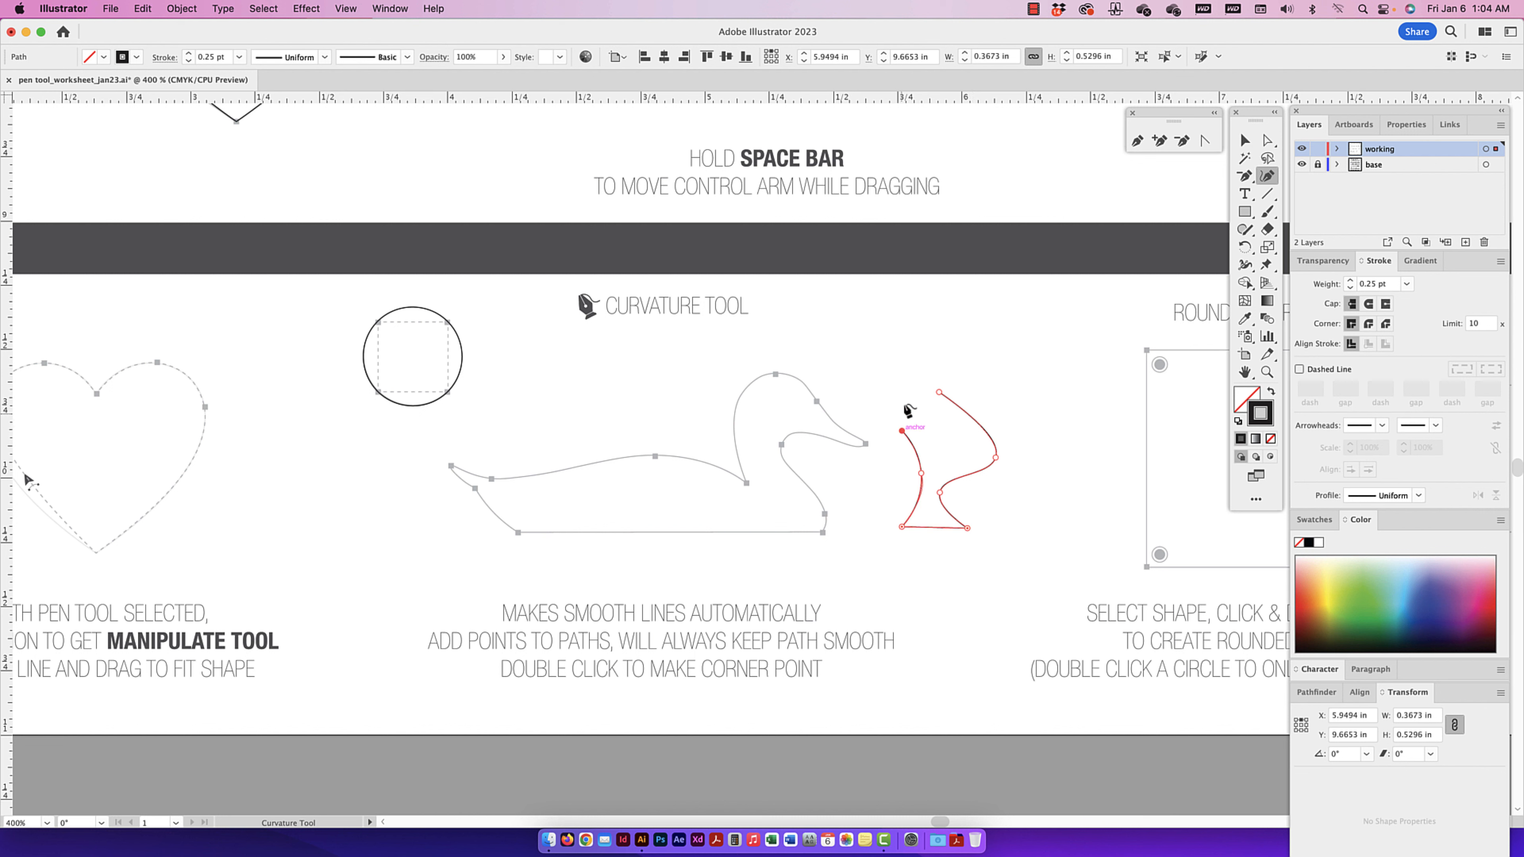
pyautogui.click(906, 400)
pyautogui.click(905, 400)
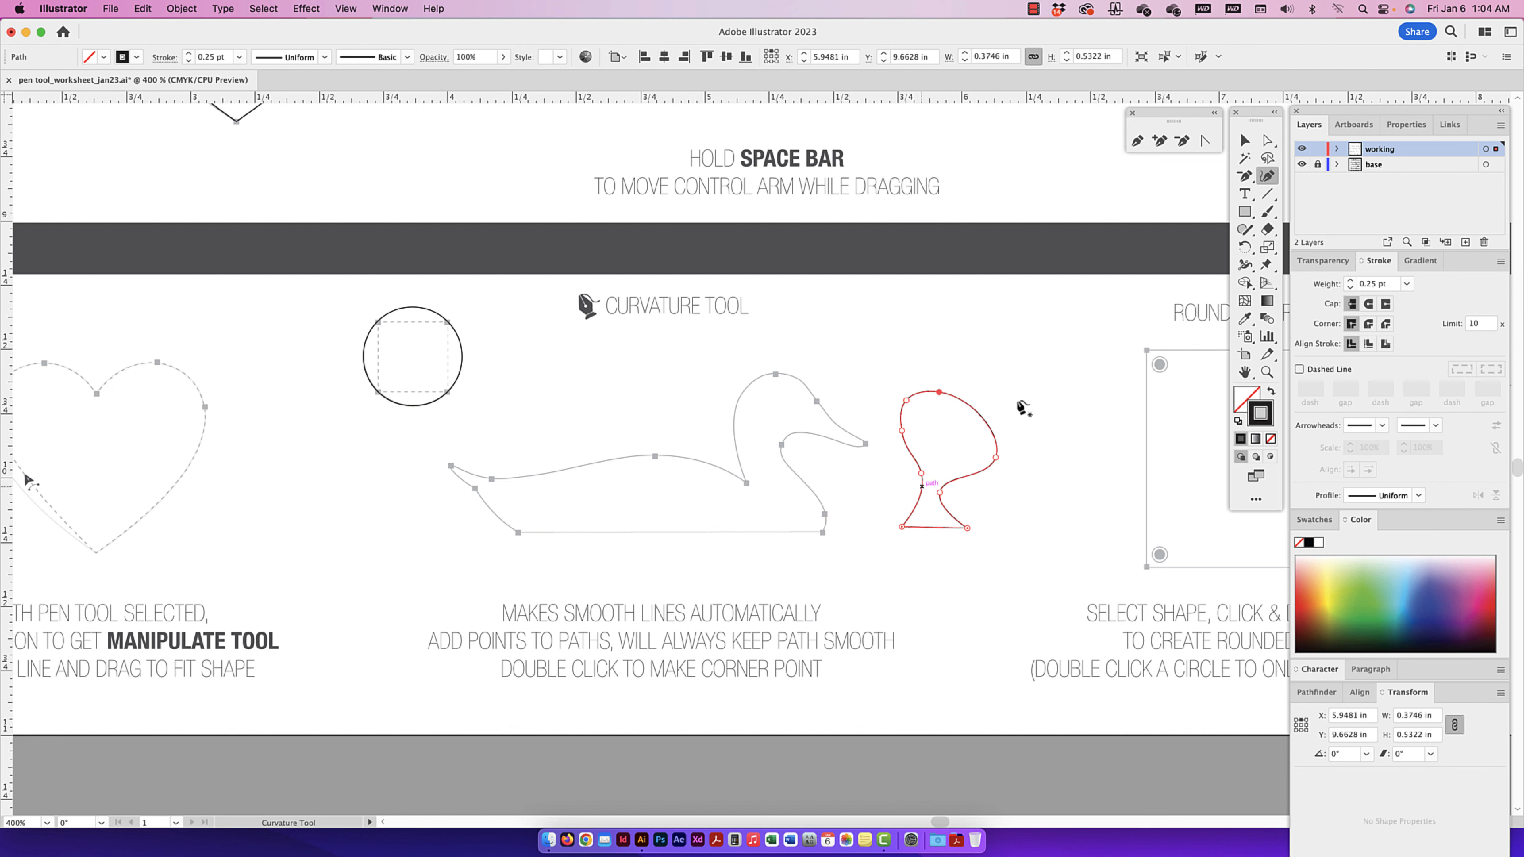
pyautogui.click(1245, 140)
pyautogui.press('Delete')
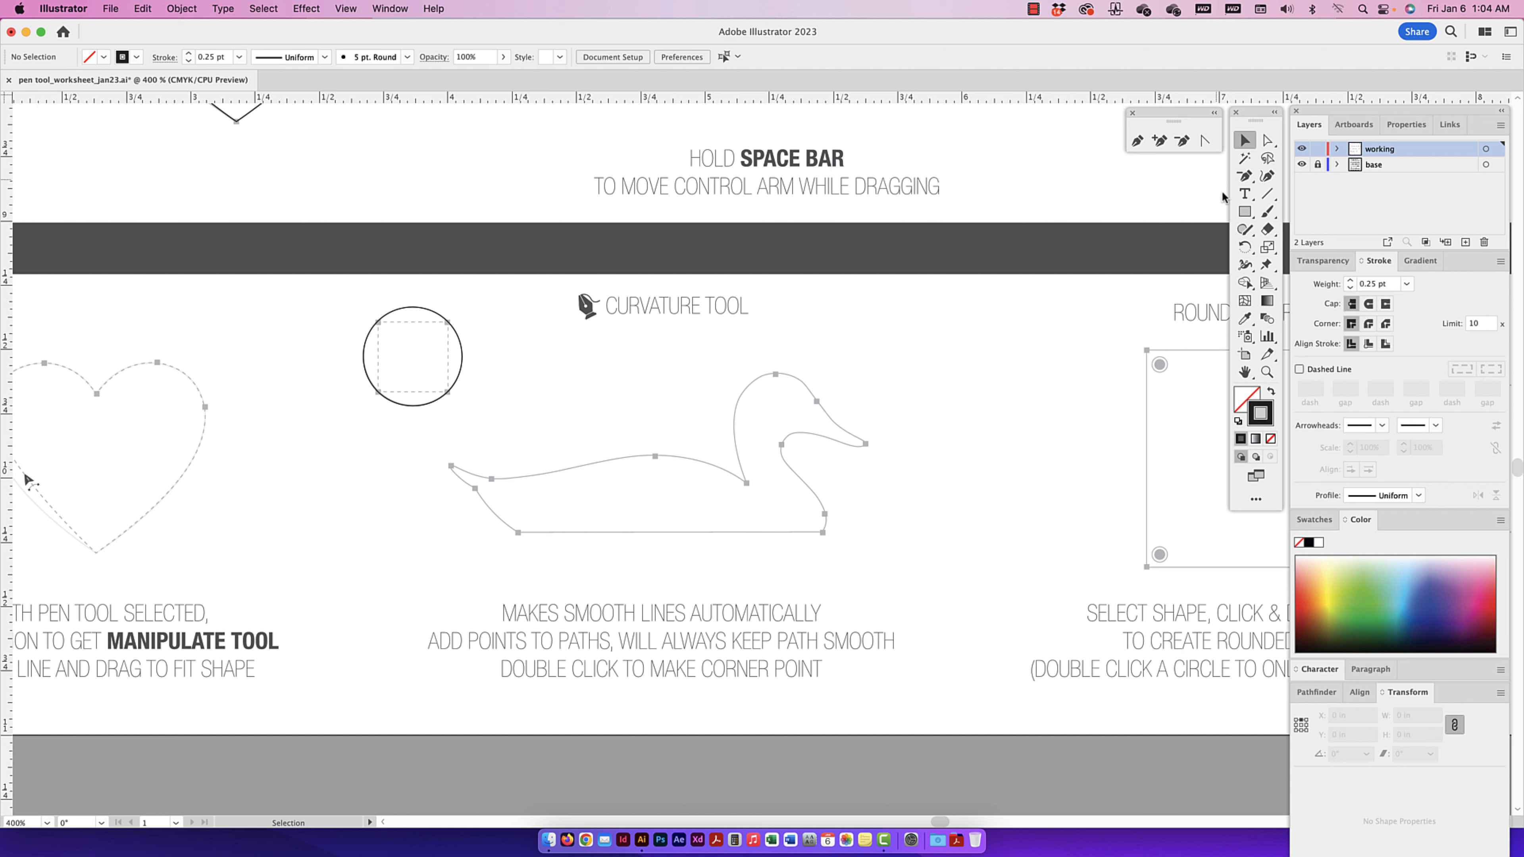
# - Start the duck's outline with the Curvature tool at the lower front corner of its body
pyautogui.click(1137, 141)
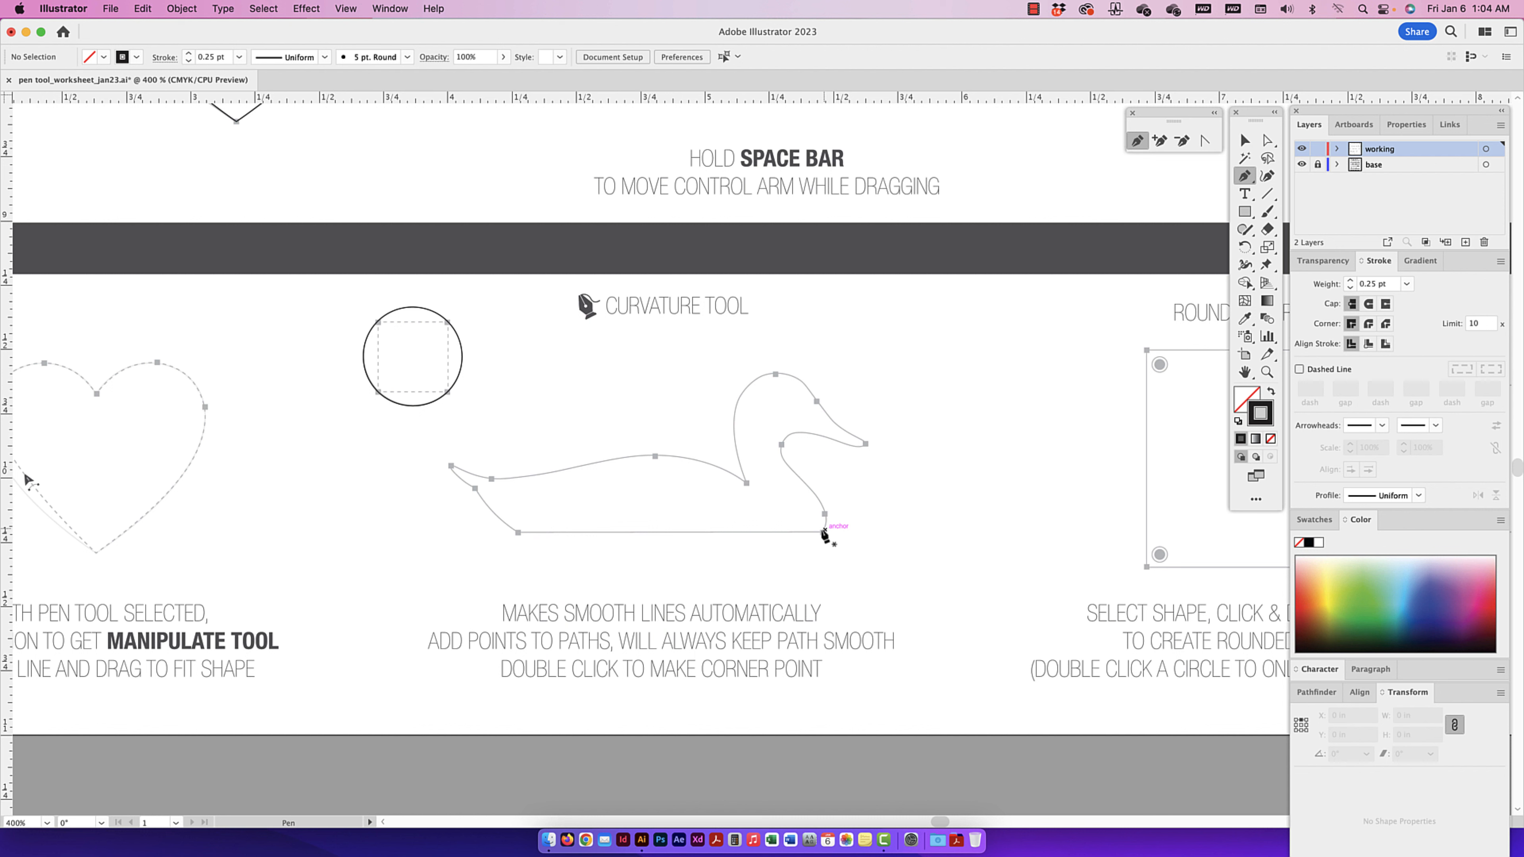
pyautogui.click(1267, 175)
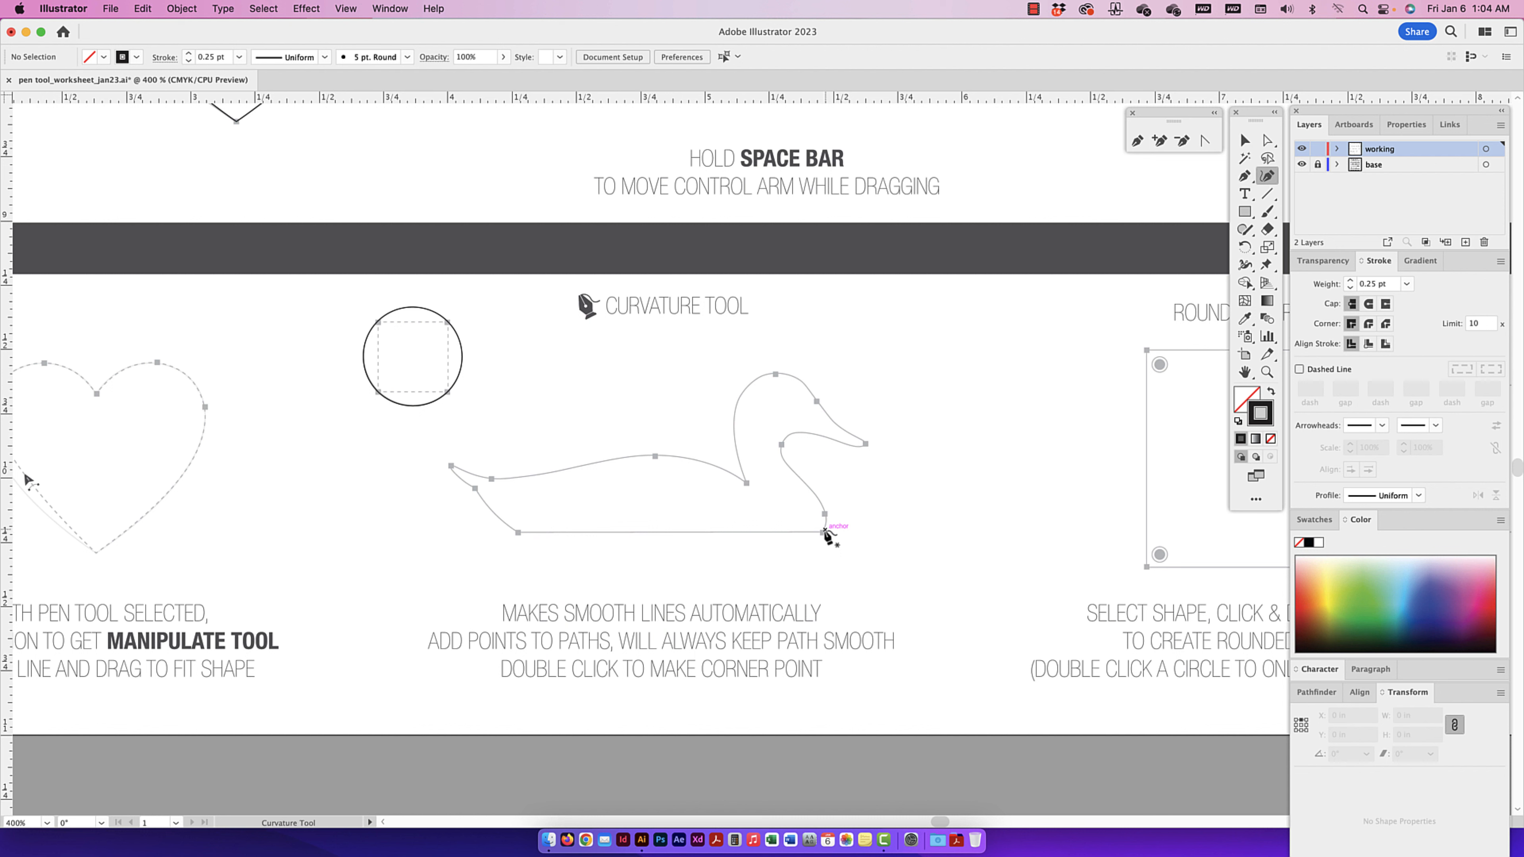
pyautogui.click(823, 532)
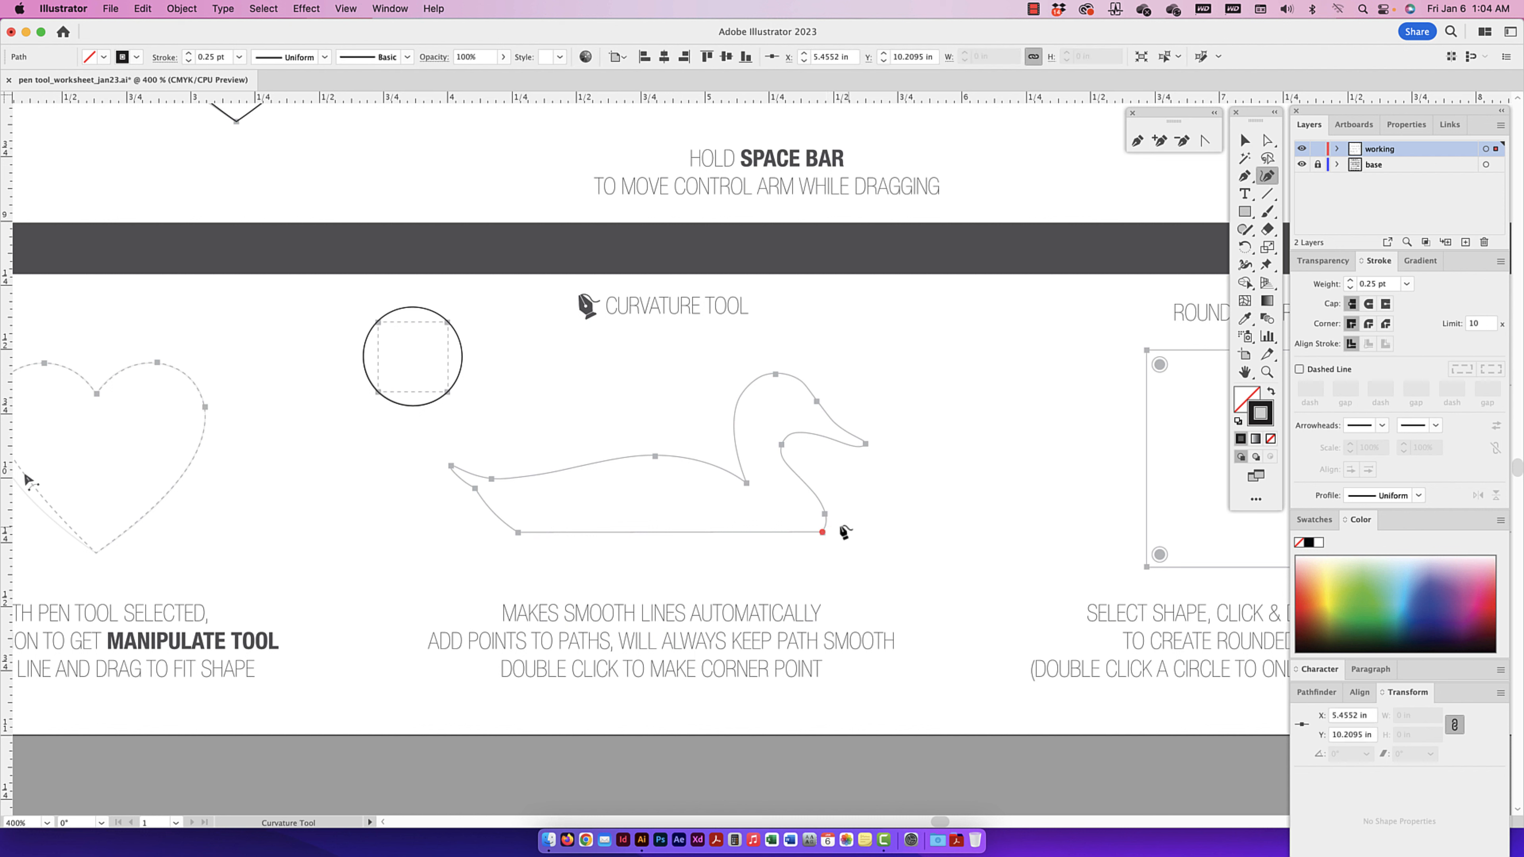
# - Try adding the chest anchor and bending its short segment with a midpoint, and undo back to the outline's starting point
pyautogui.keyDown('shift'); pyautogui.click(825, 515); pyautogui.keyUp('shift')
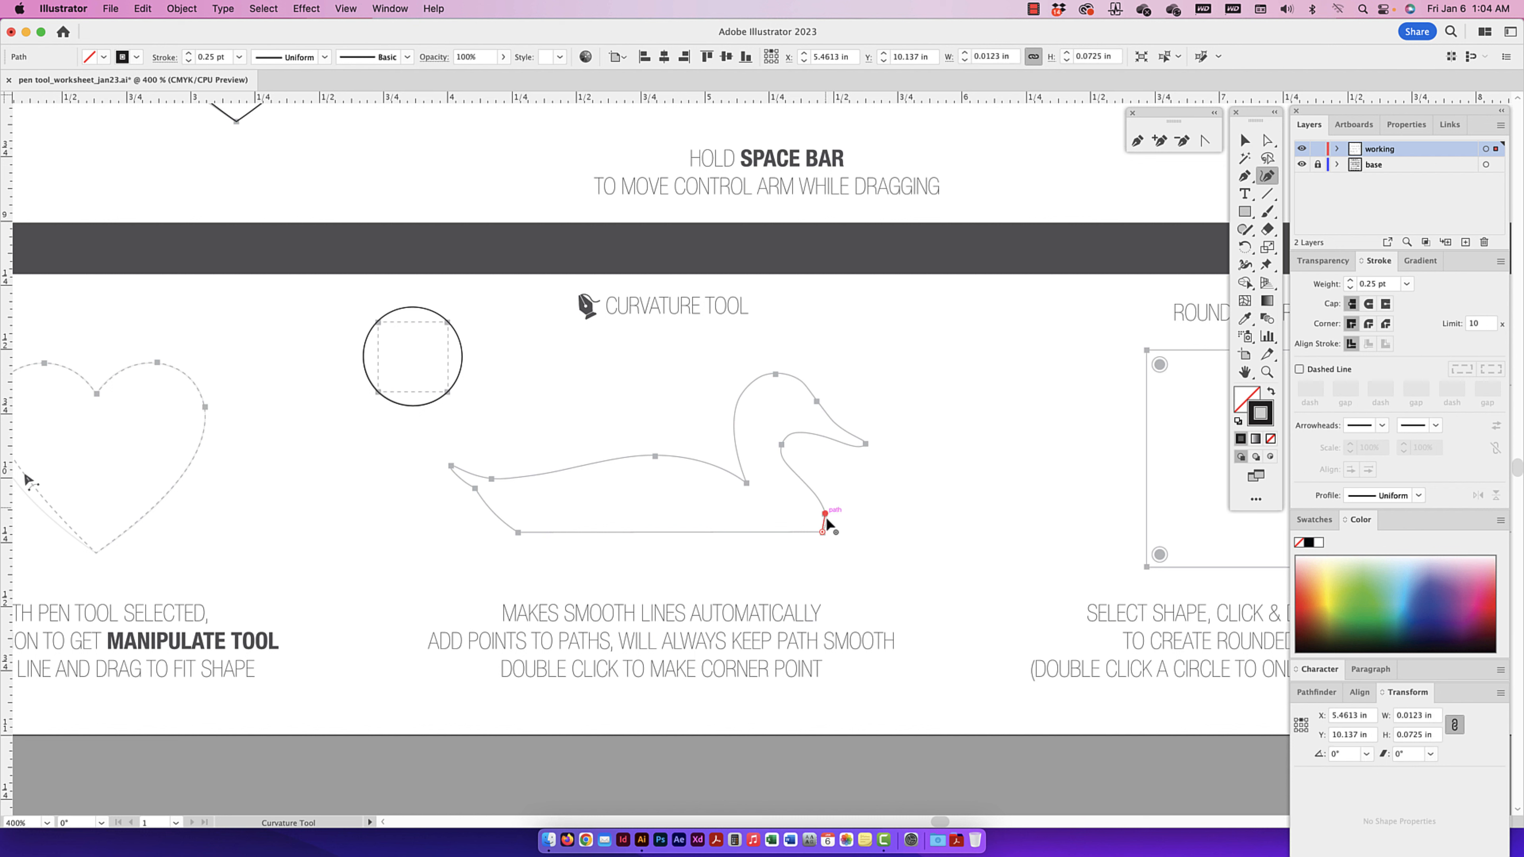
pyautogui.press('super+equal')
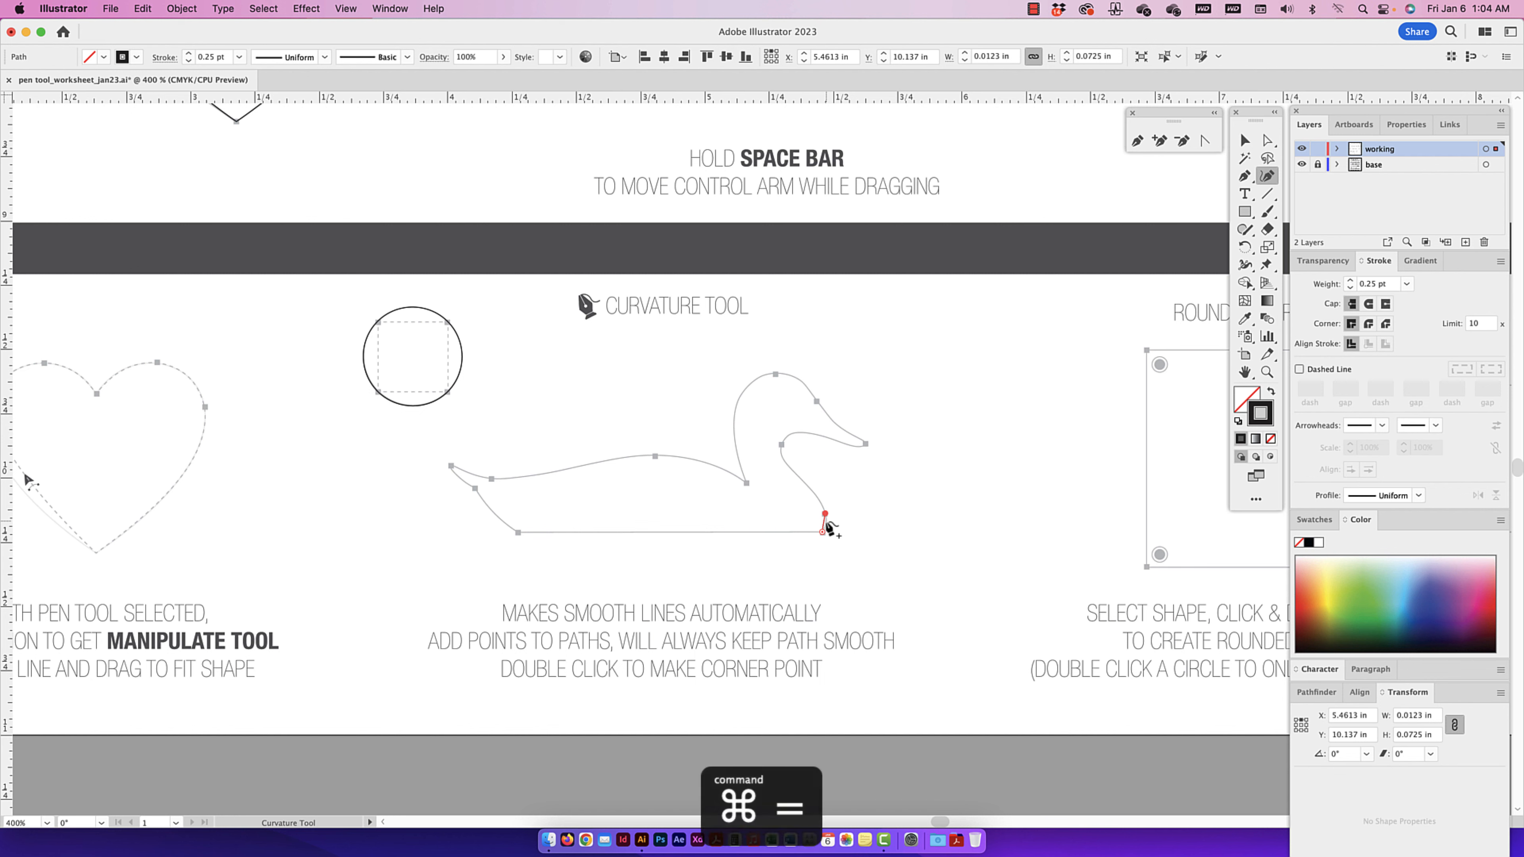
pyautogui.press('super+equal')
pyautogui.press('super+equal')
pyautogui.press('super+equal')
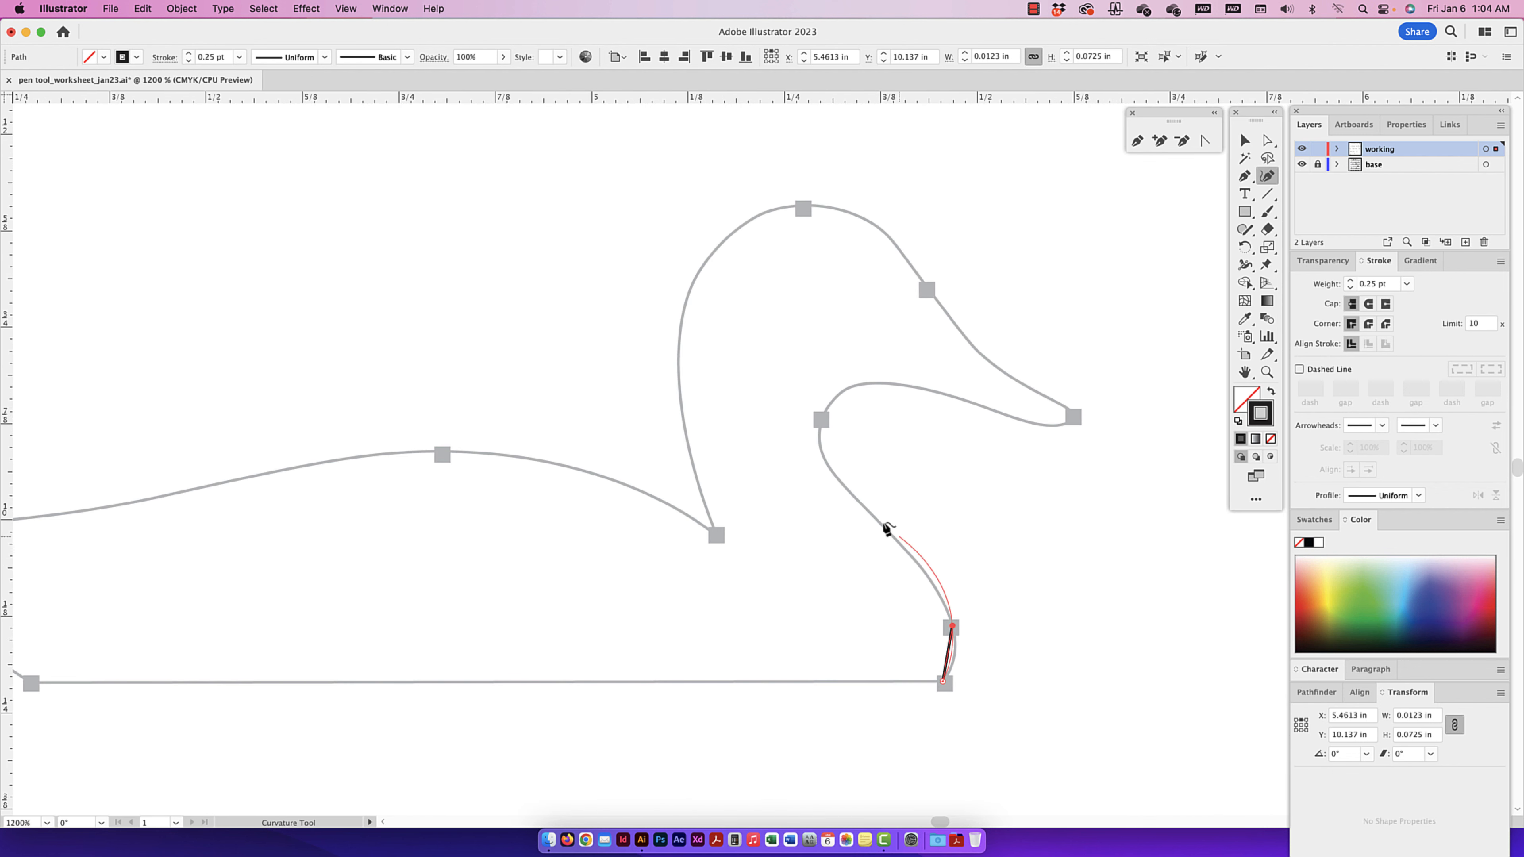
pyautogui.click(954, 650)
pyautogui.press('super+z')
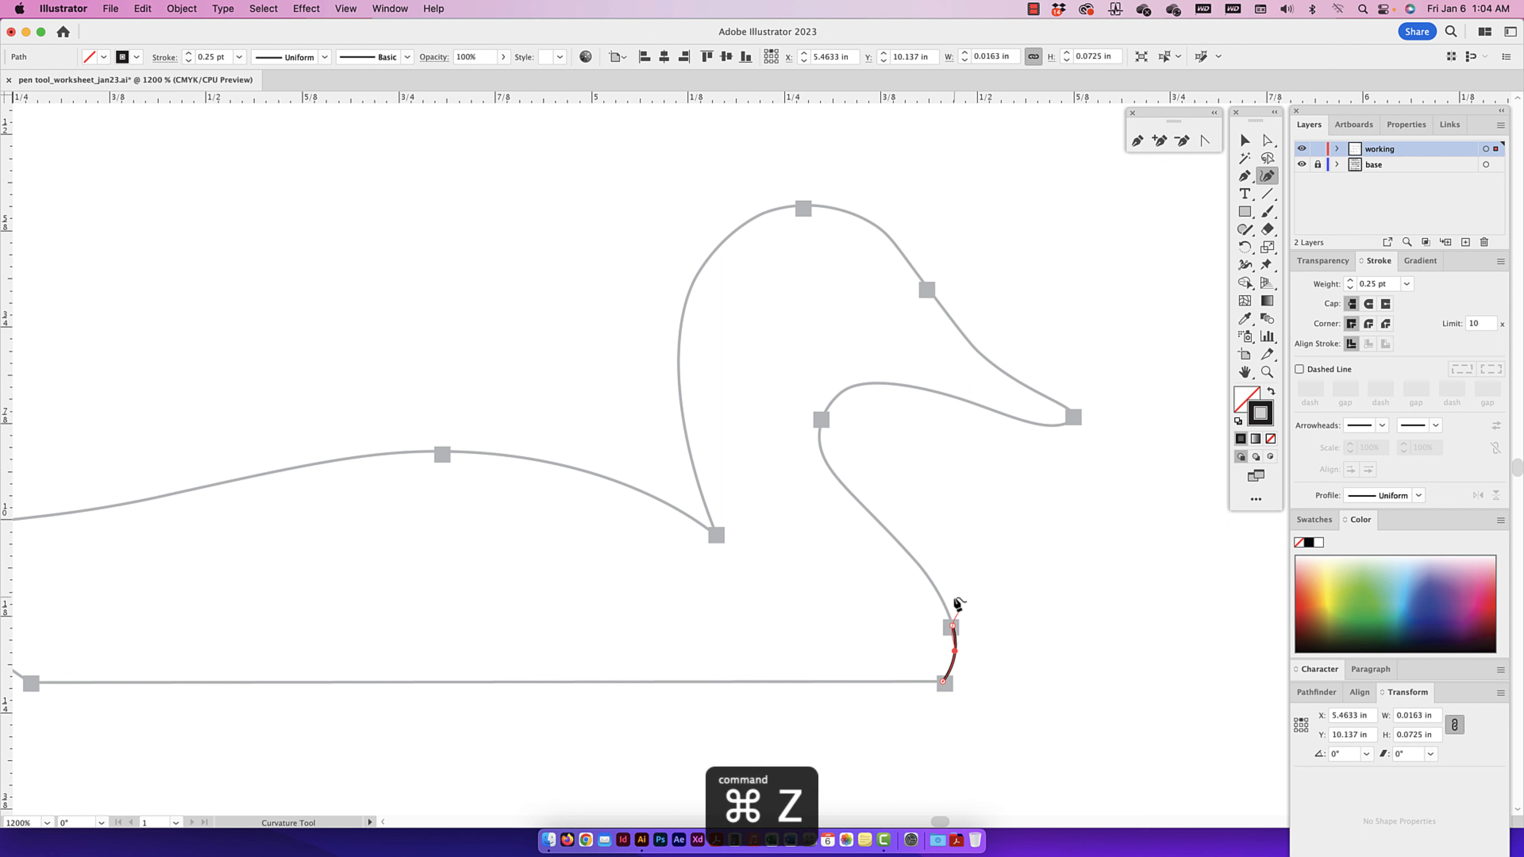
pyautogui.press('super+z')
pyautogui.press('super+z')
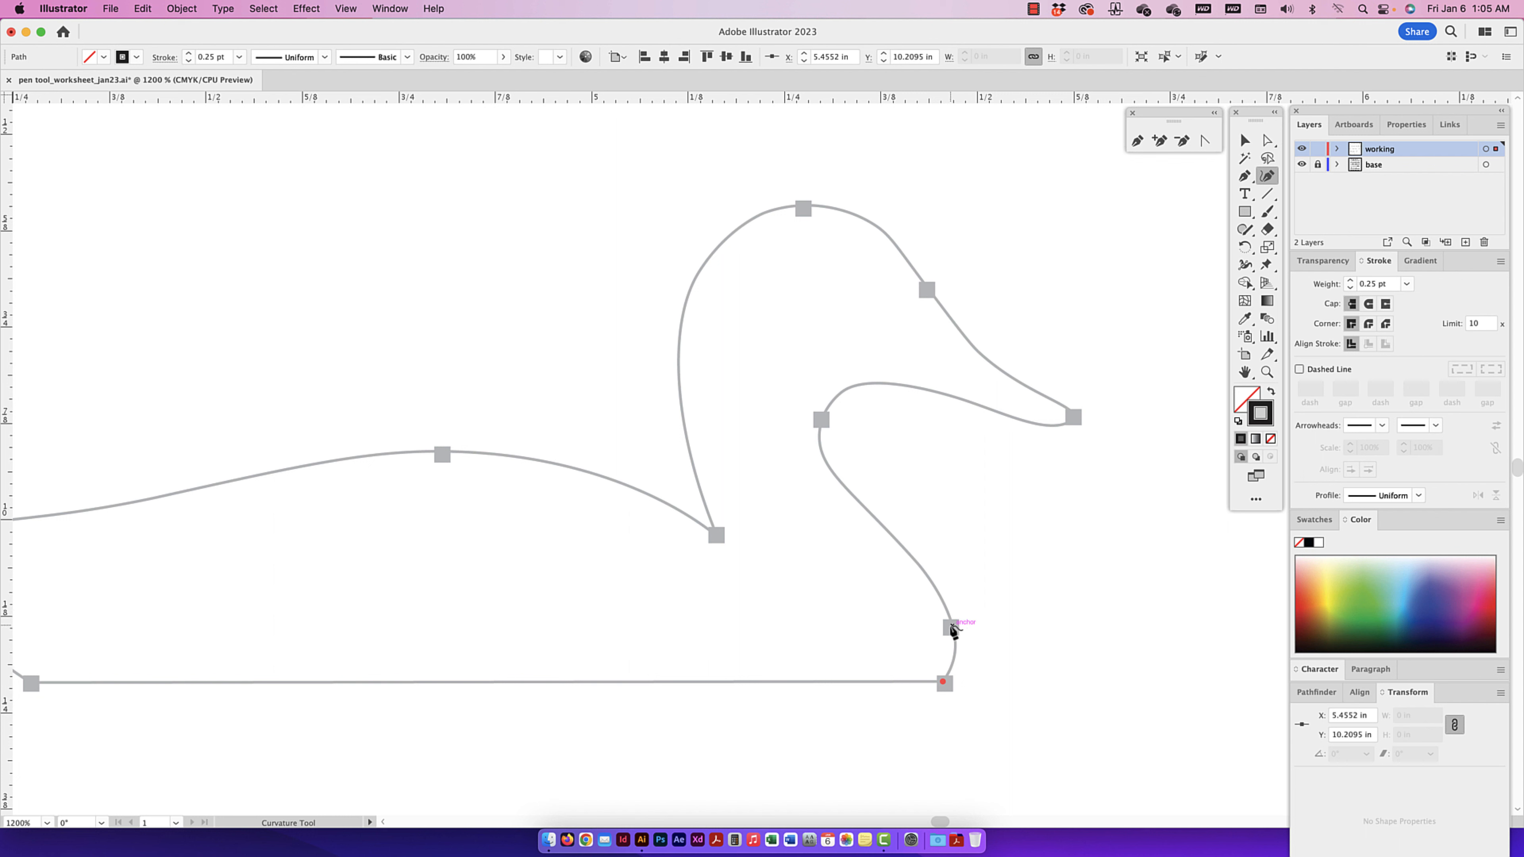
# - Add the duck's chest anchor and pull a midpoint on the short segment outward to follow the template curve
pyautogui.click(952, 628)
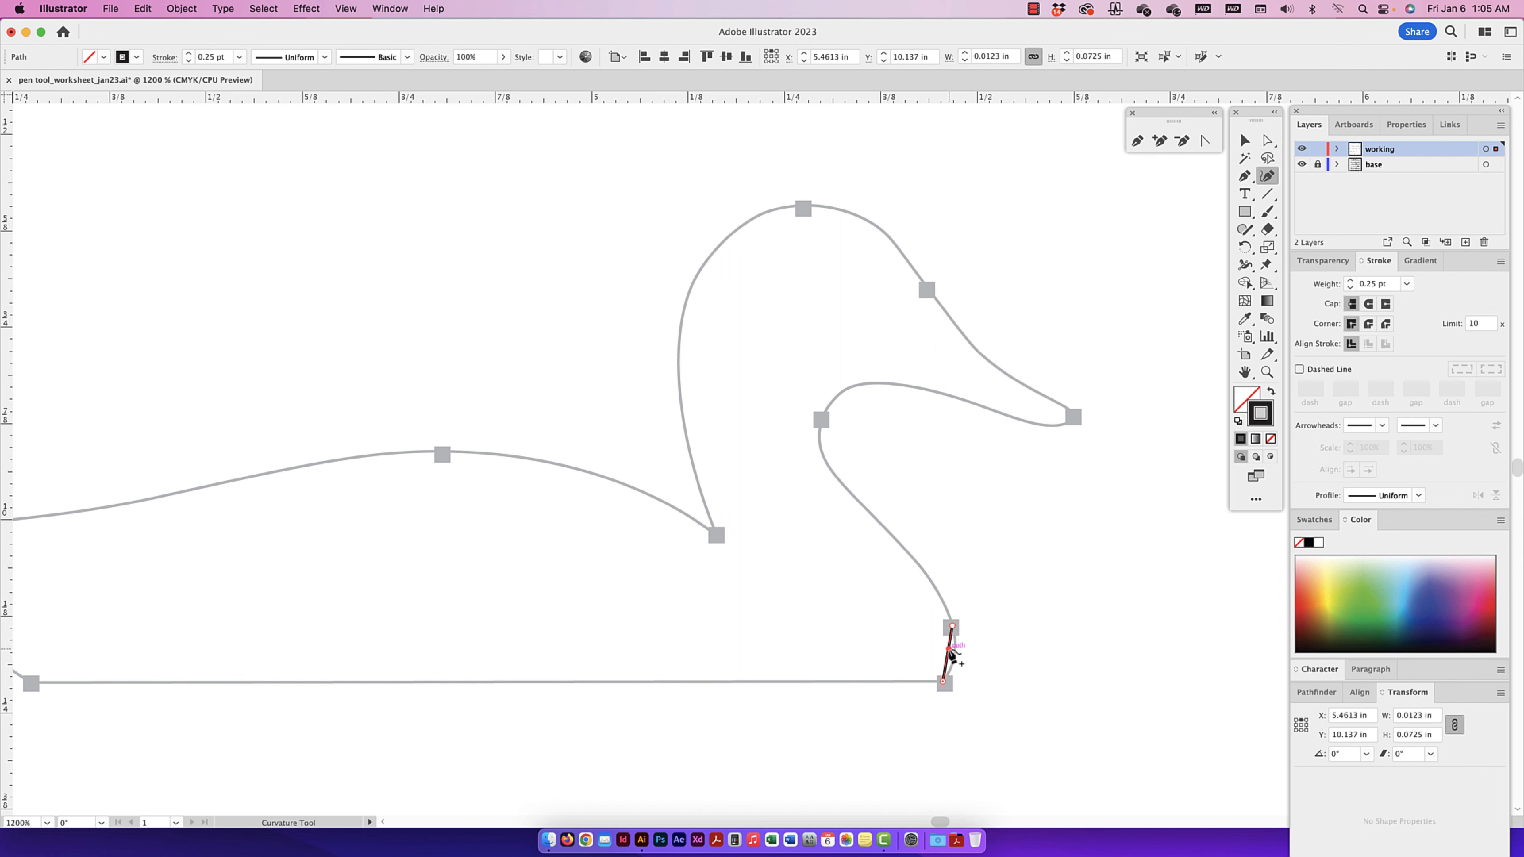
pyautogui.press('super+z')
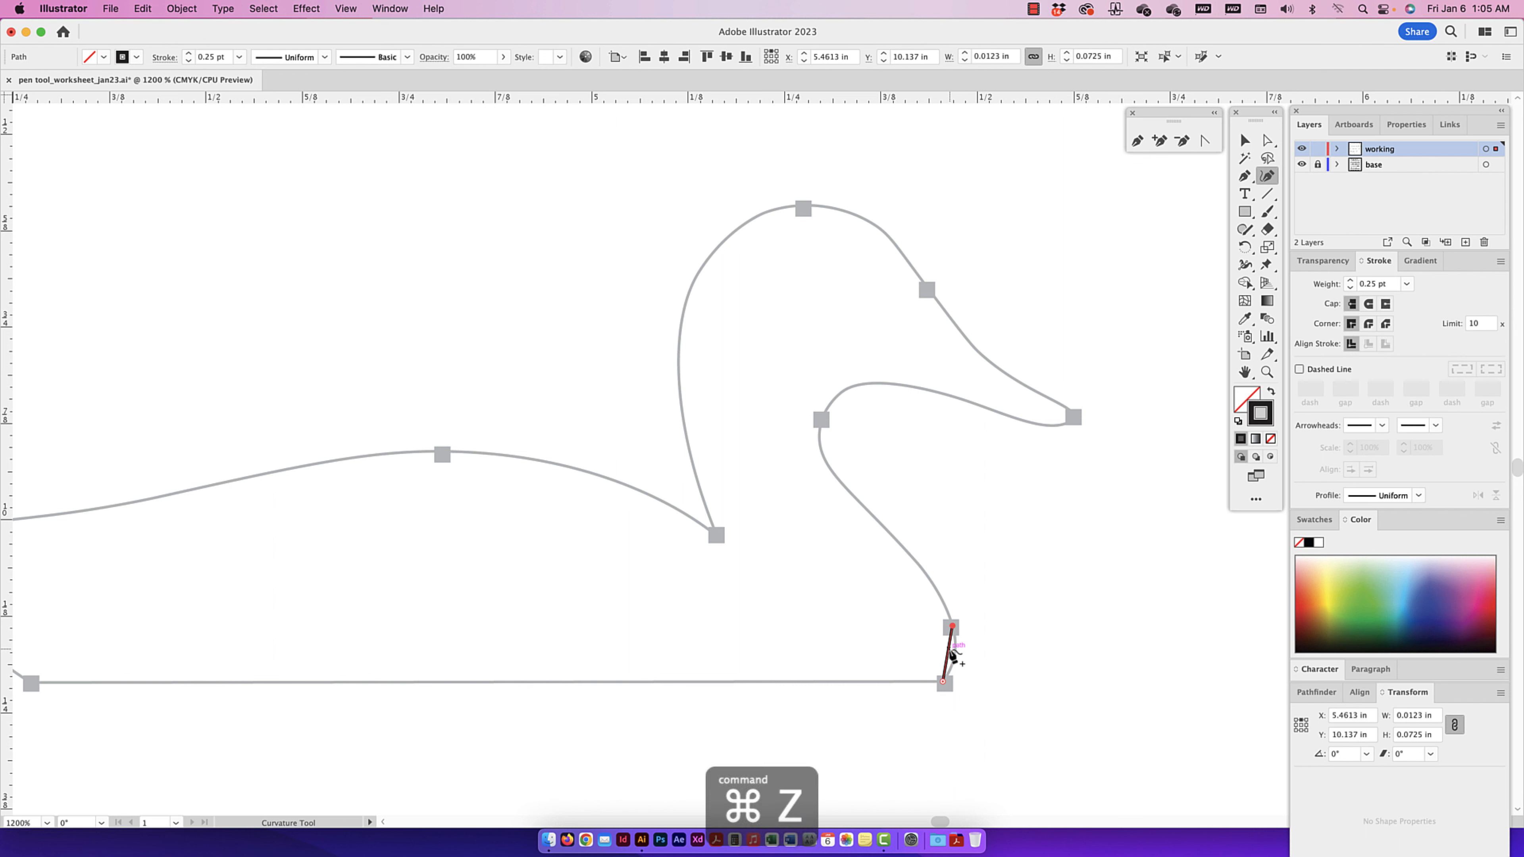
pyautogui.moveTo(949, 650); pyautogui.dragTo(956, 652)
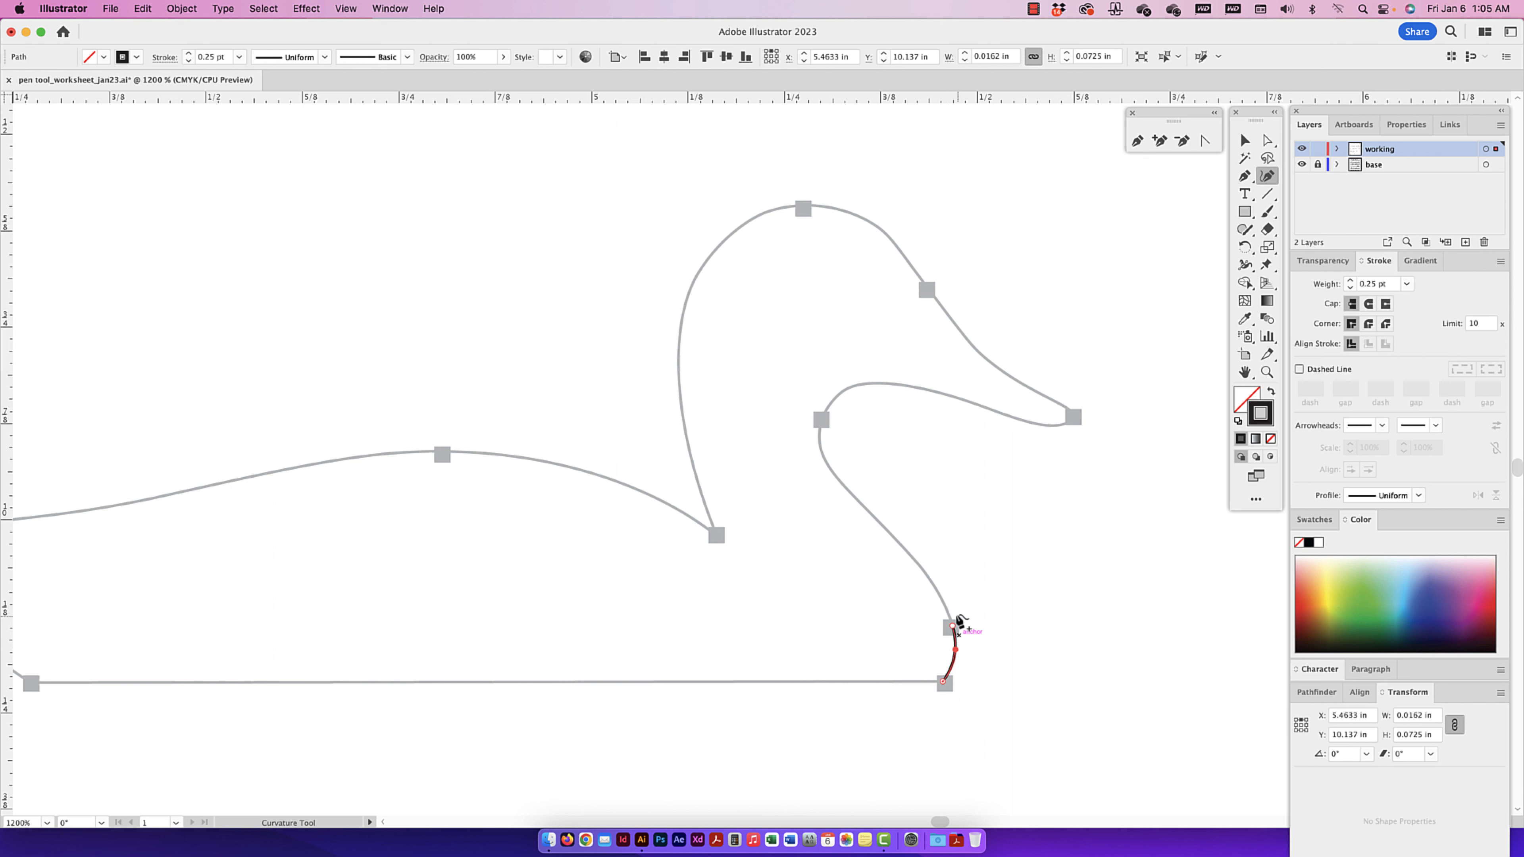
# - Extend the outline to the duck's throat anchor and shape the neck segment to the template with two added points
pyautogui.click(821, 420)
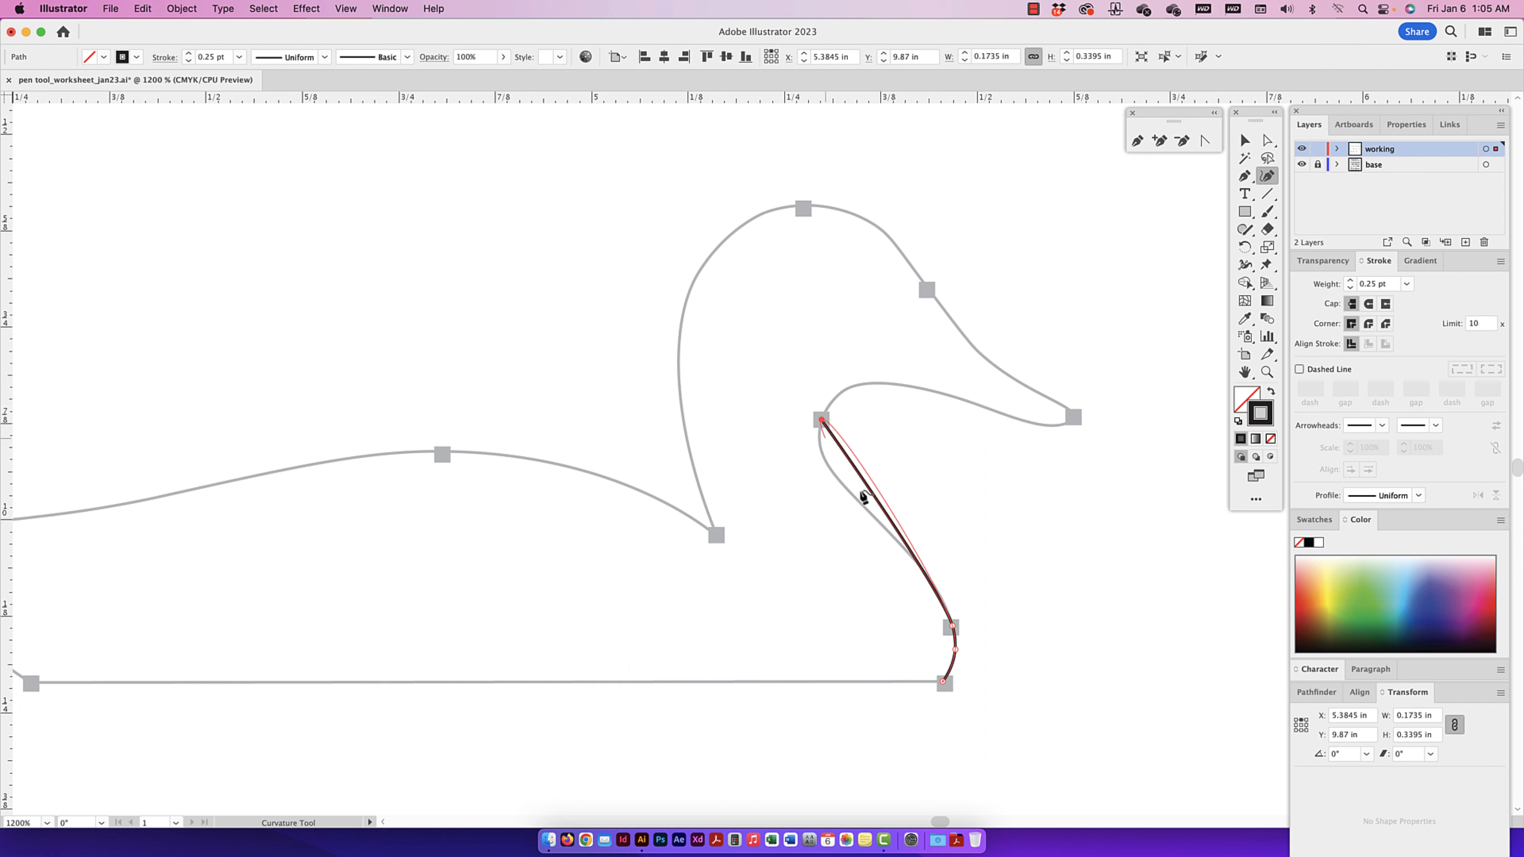
pyautogui.moveTo(878, 512); pyautogui.dragTo(818, 435)
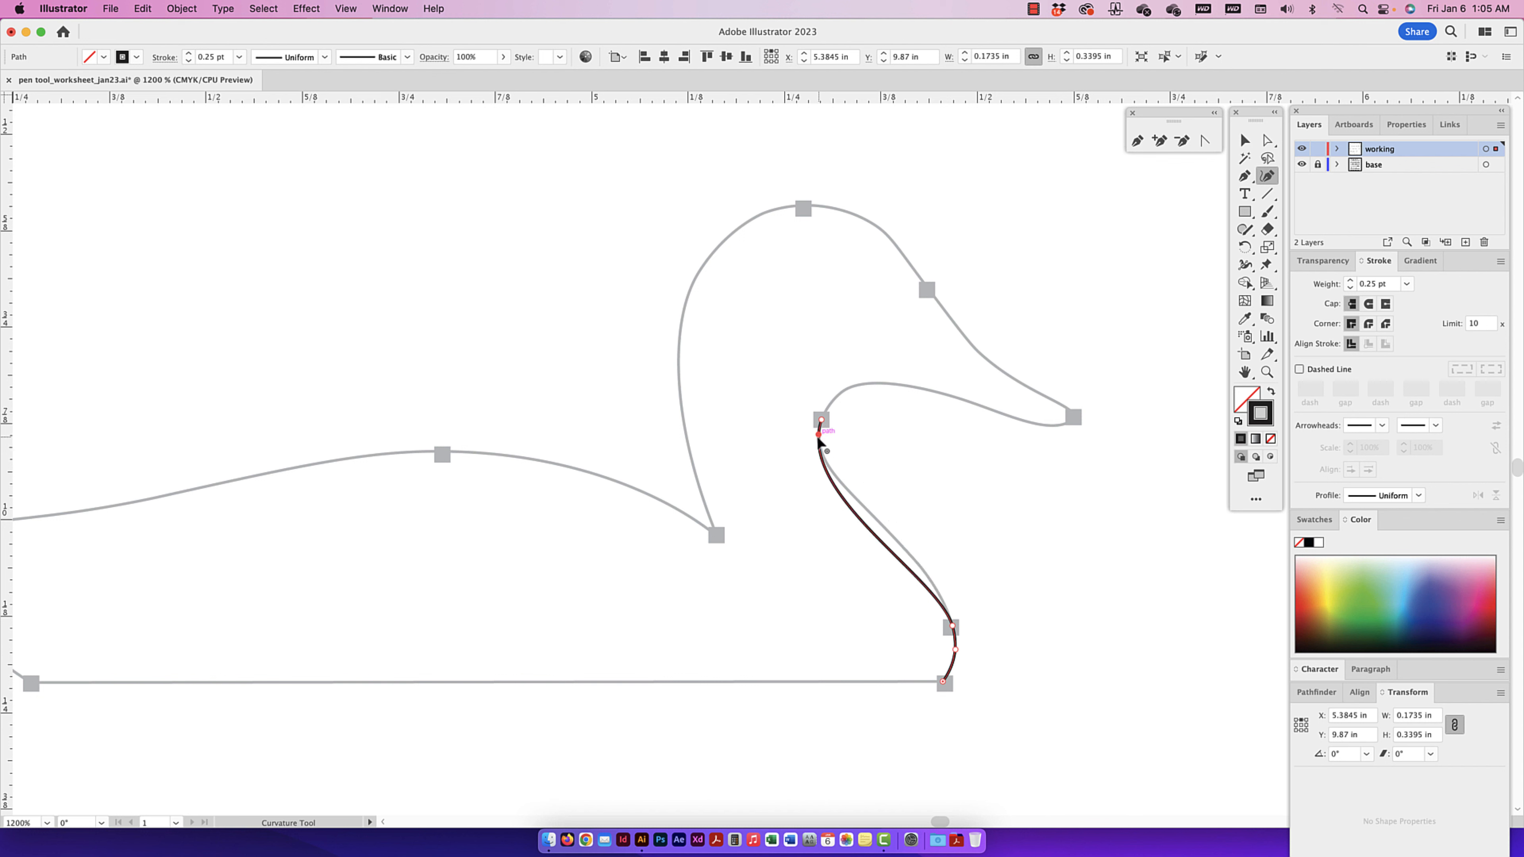
pyautogui.moveTo(900, 563); pyautogui.dragTo(905, 549)
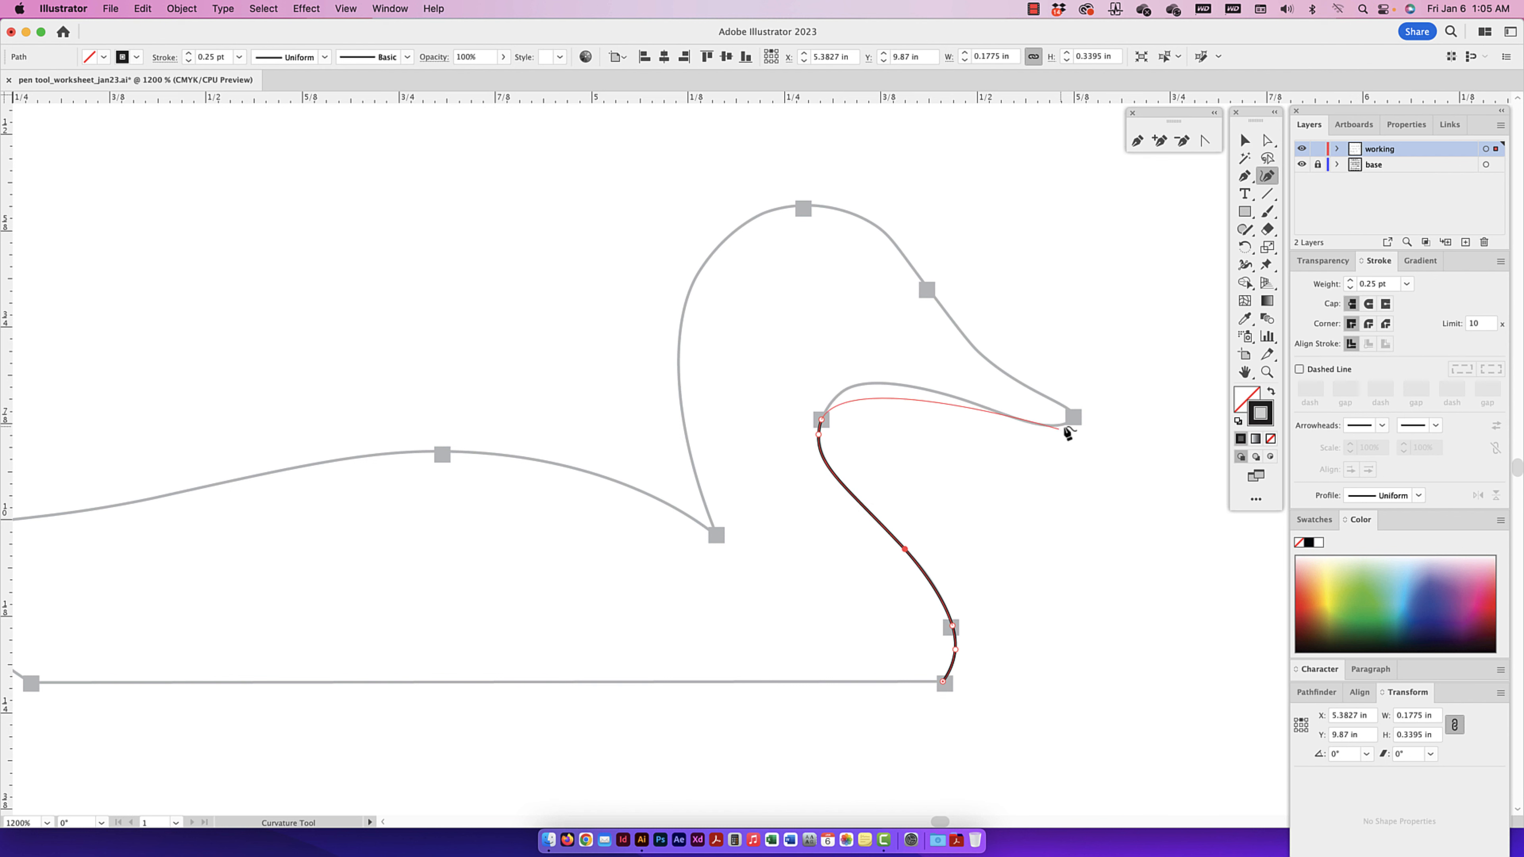
pyautogui.hscroll(-1, 1073, 419)
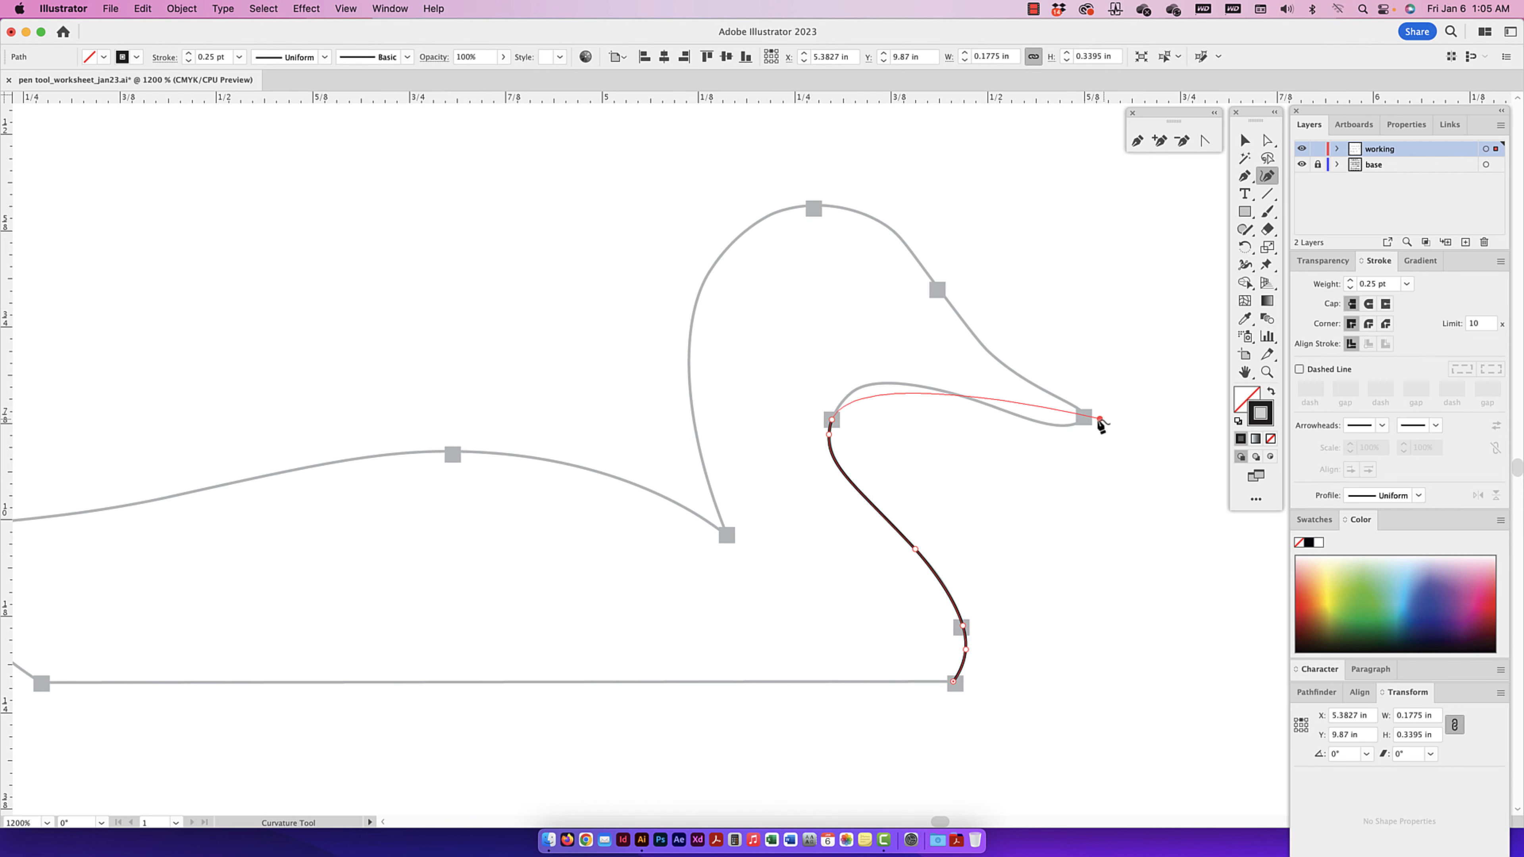
# - Extend the duck's outline to the bill tip and fit the bill's underside to the template with four added points
pyautogui.click(1086, 419)
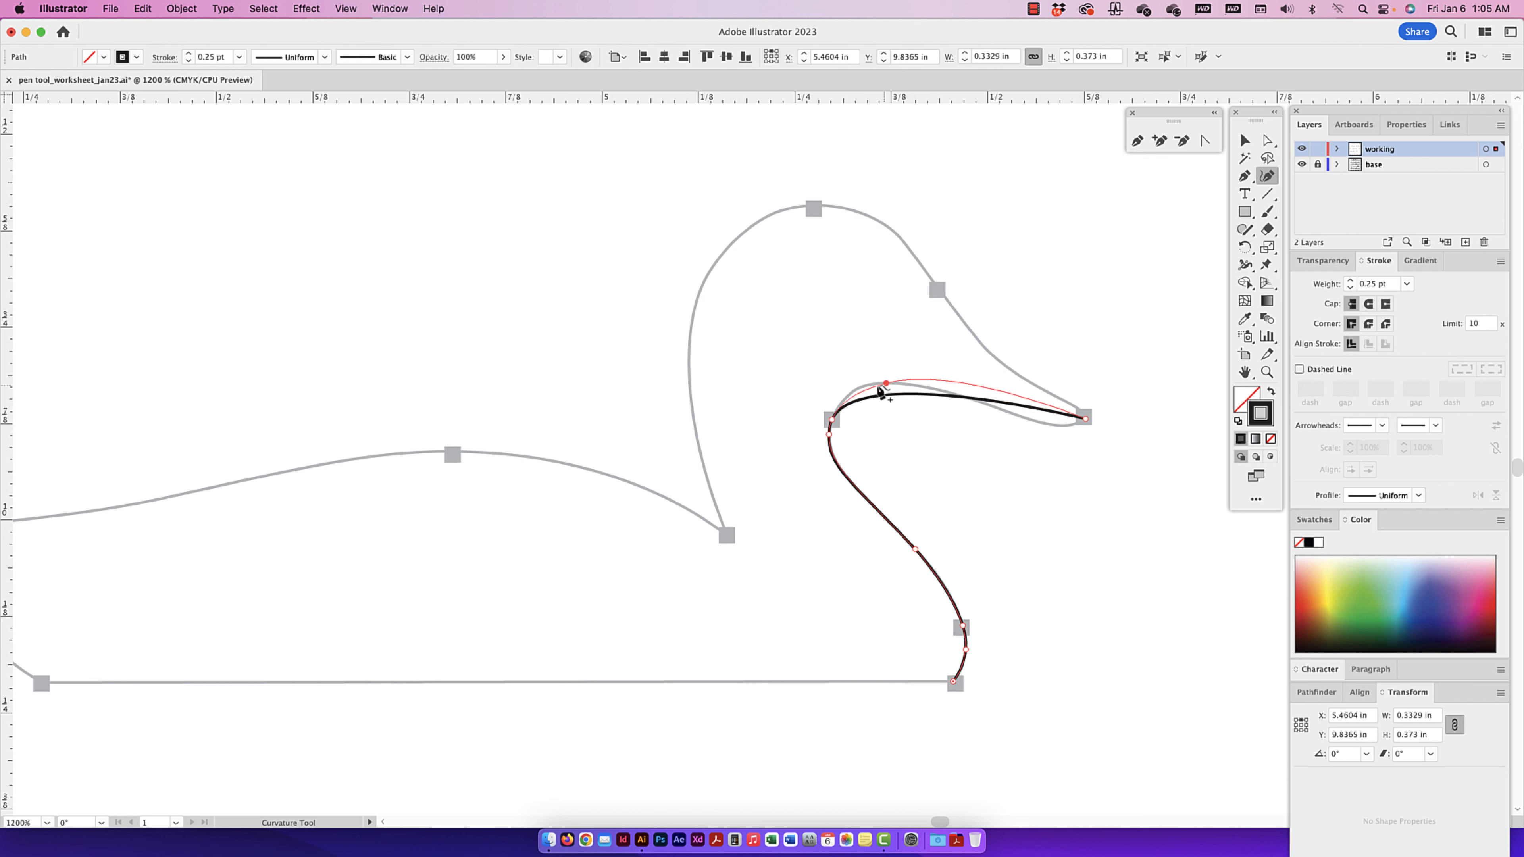
pyautogui.click(865, 386)
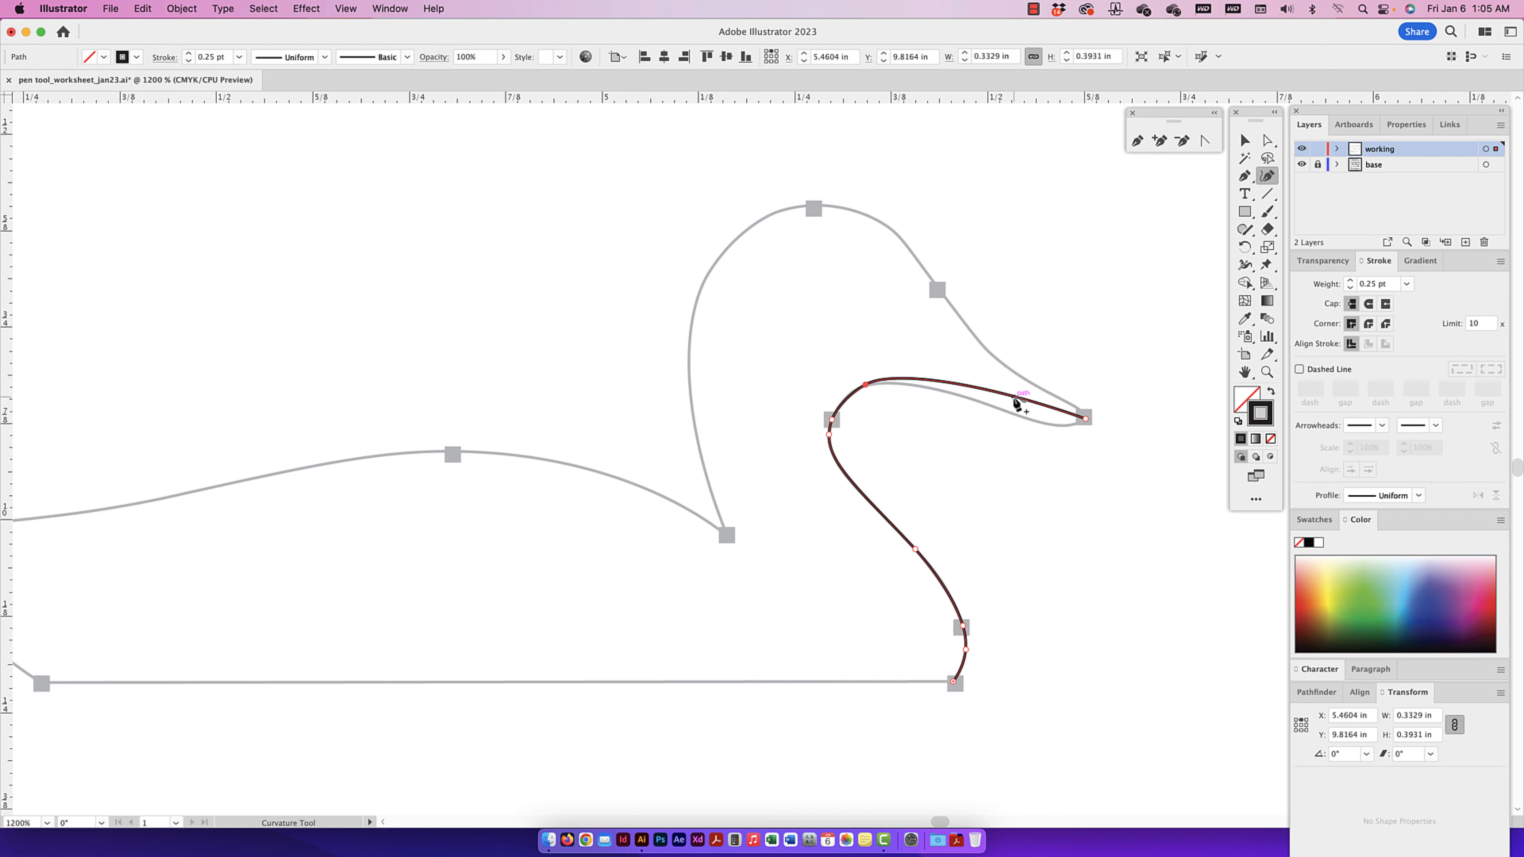
pyautogui.moveTo(1014, 397); pyautogui.dragTo(1009, 414)
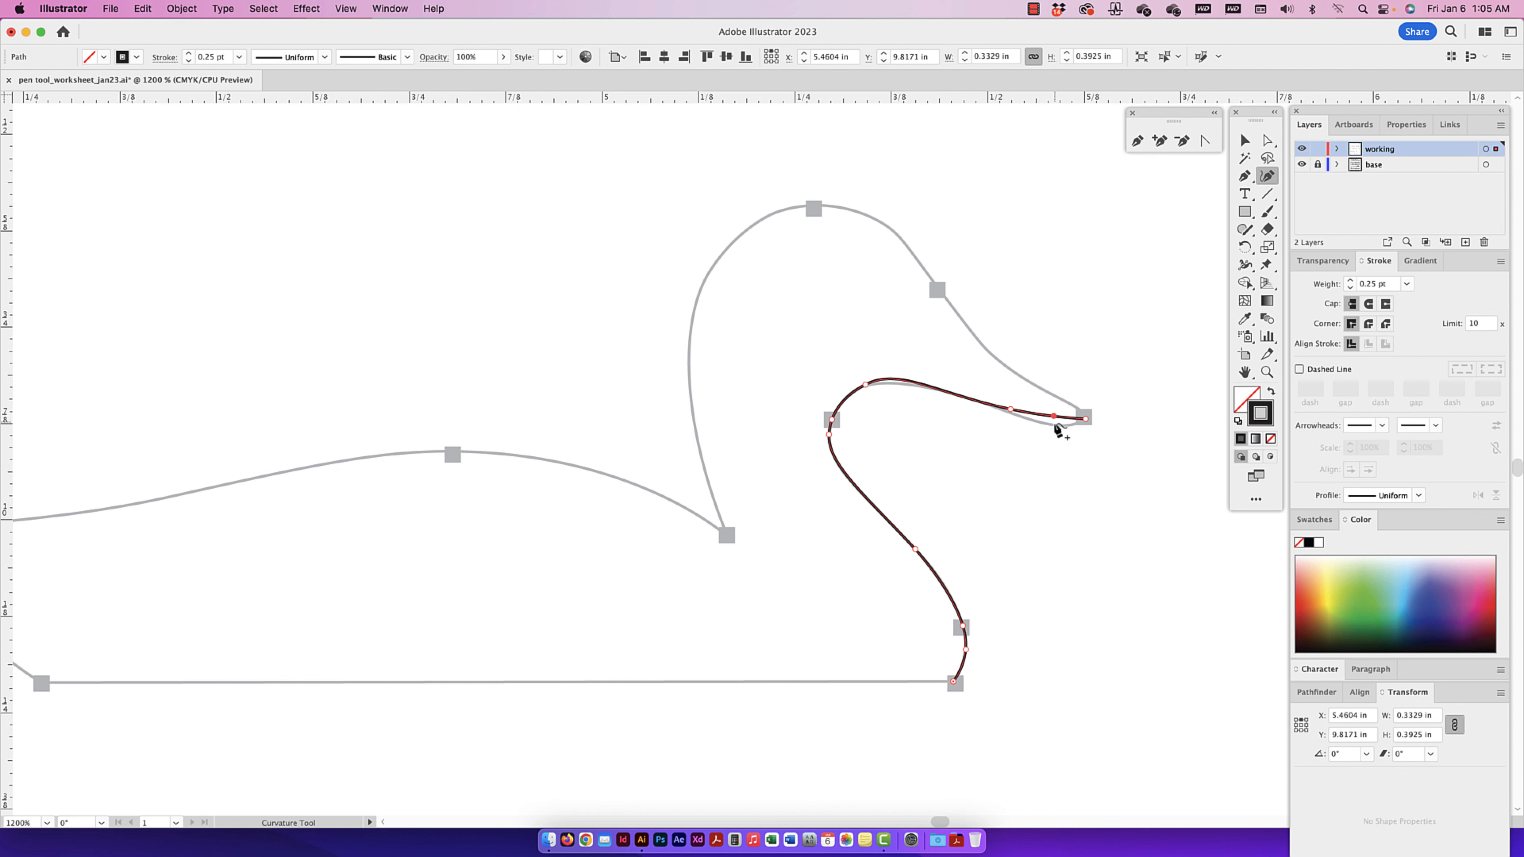
pyautogui.moveTo(1056, 420); pyautogui.dragTo(1054, 424)
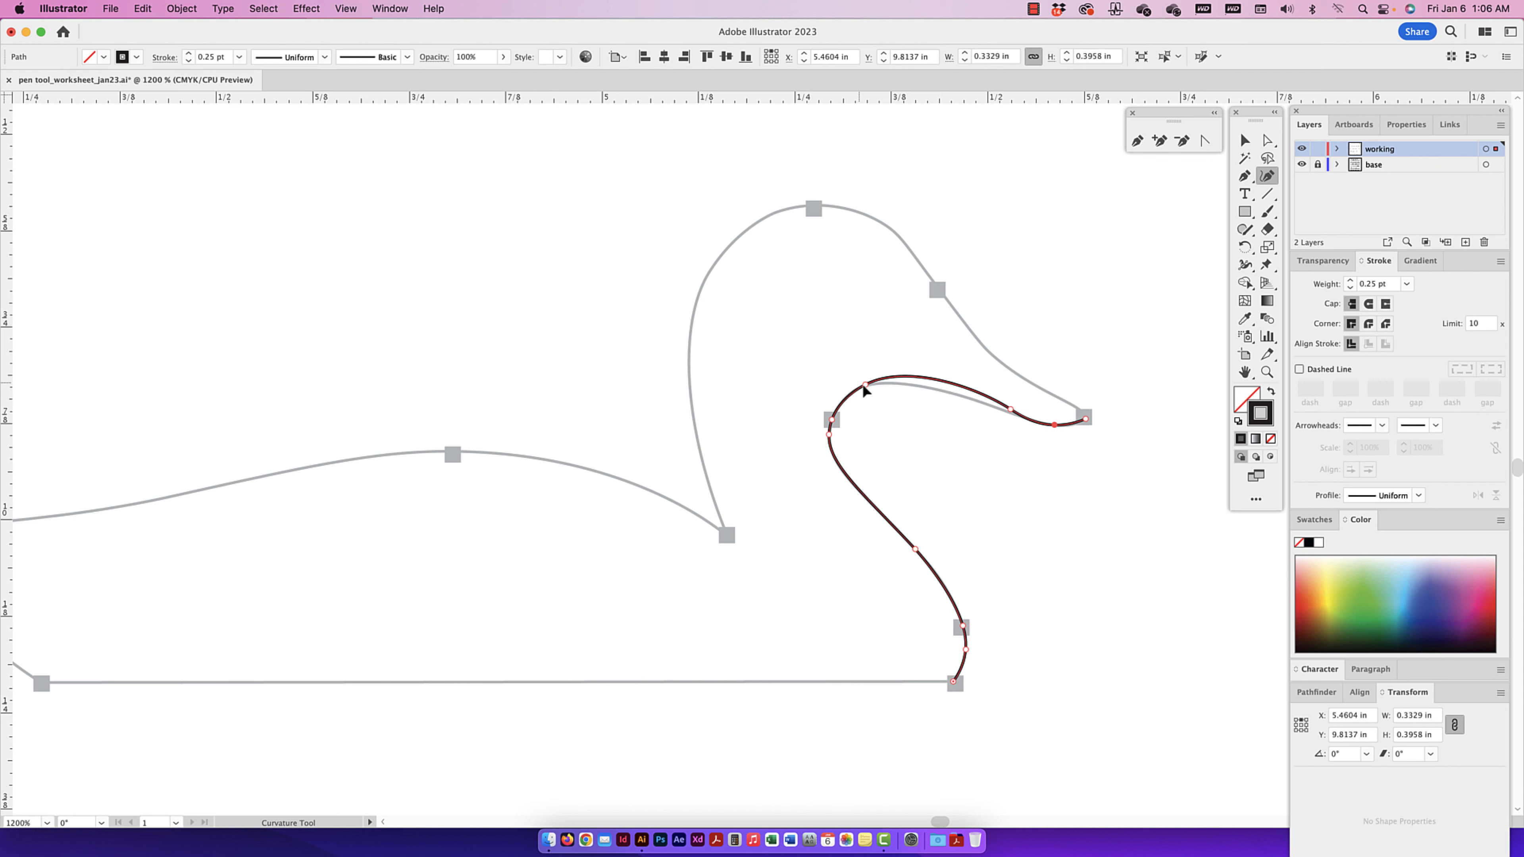
pyautogui.click(934, 381)
pyautogui.moveTo(935, 384); pyautogui.dragTo(934, 391)
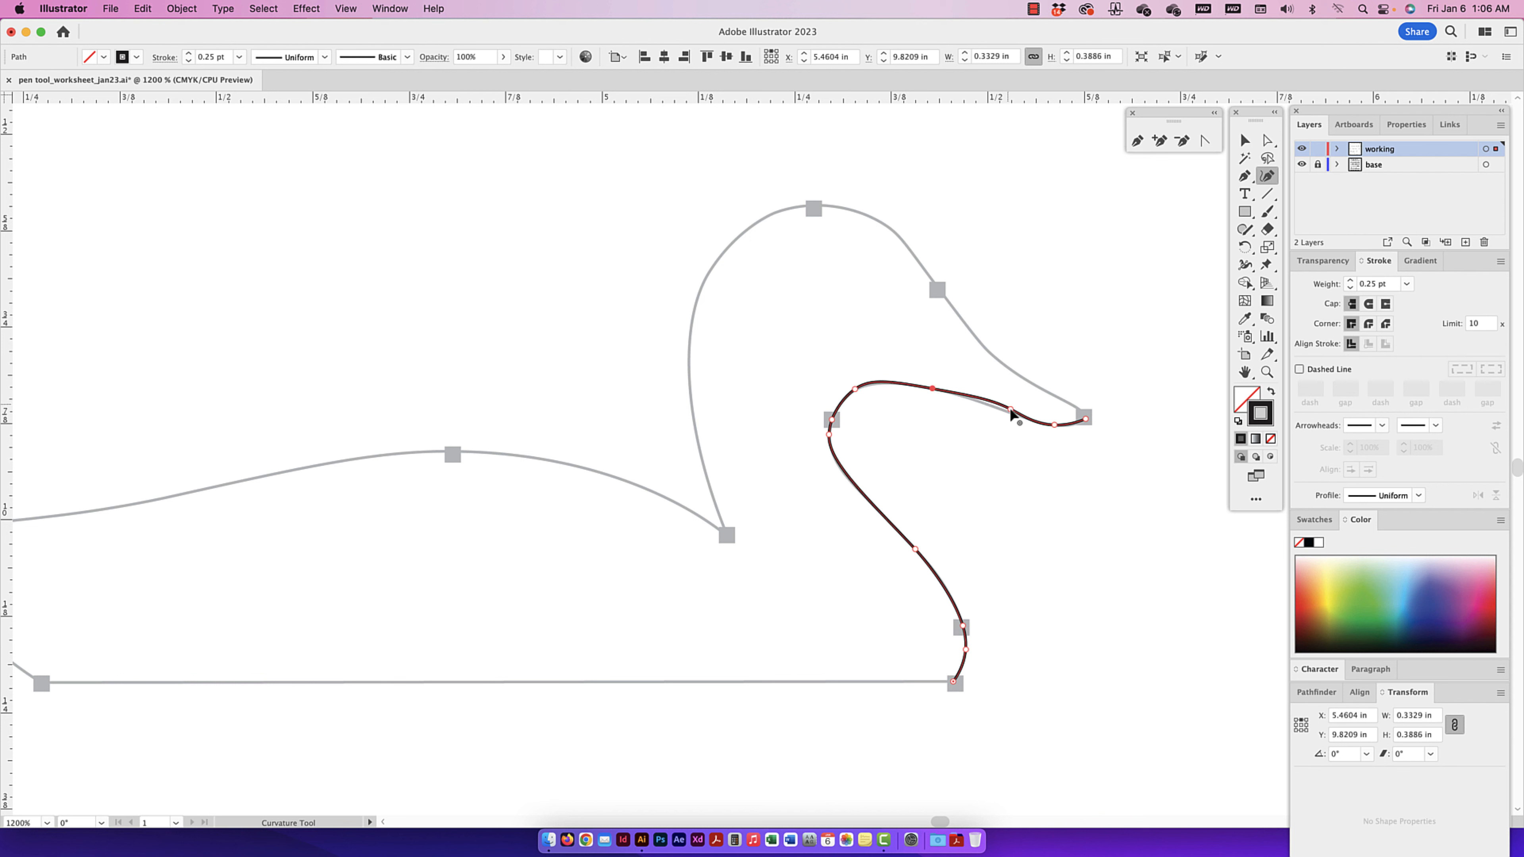
pyautogui.moveTo(1002, 412); pyautogui.dragTo(1003, 412)
pyautogui.moveTo(862, 391); pyautogui.dragTo(862, 391)
# - Continue the outline from the bill tip to the forehead and crown anchors, bending each segment to the template with a midpoint
pyautogui.click(1086, 419)
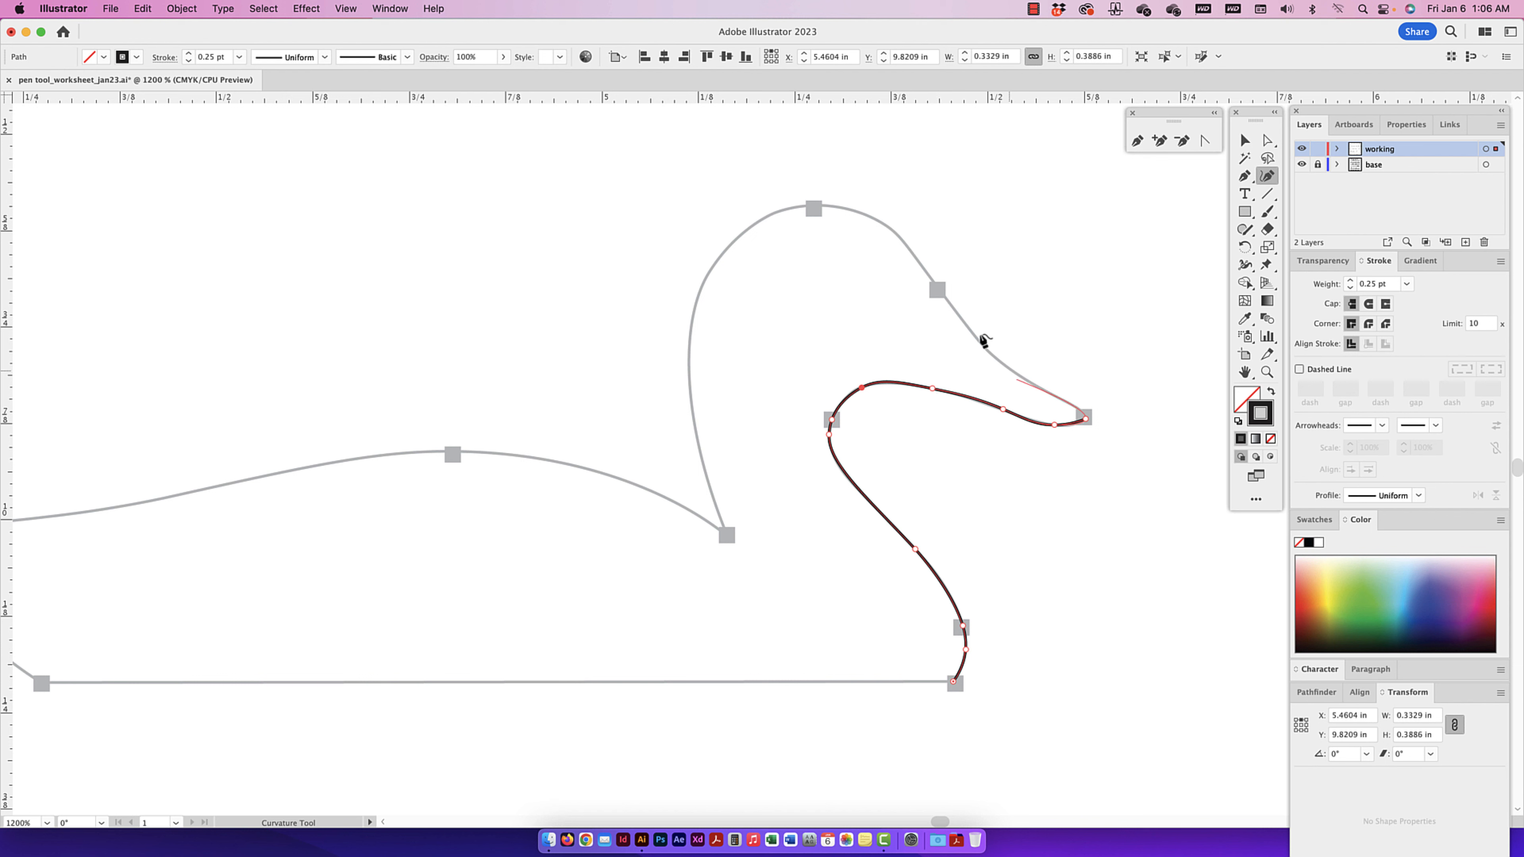
pyautogui.click(938, 290)
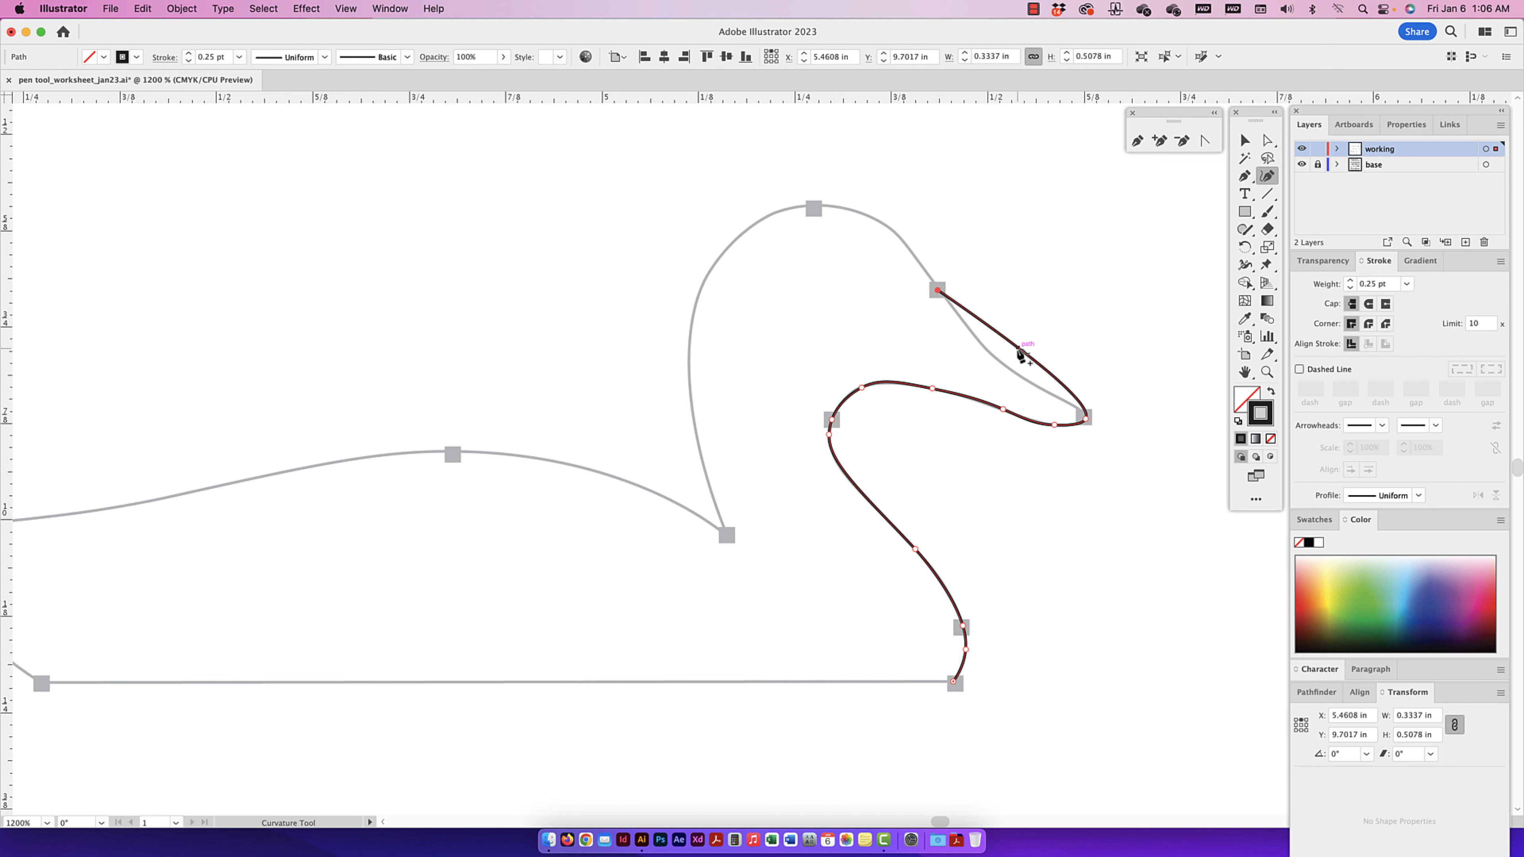
pyautogui.moveTo(1018, 348)
pyautogui.mouseDown()
pyautogui.moveTo(998, 364)
pyautogui.moveTo(1011, 371)
pyautogui.mouseUp()
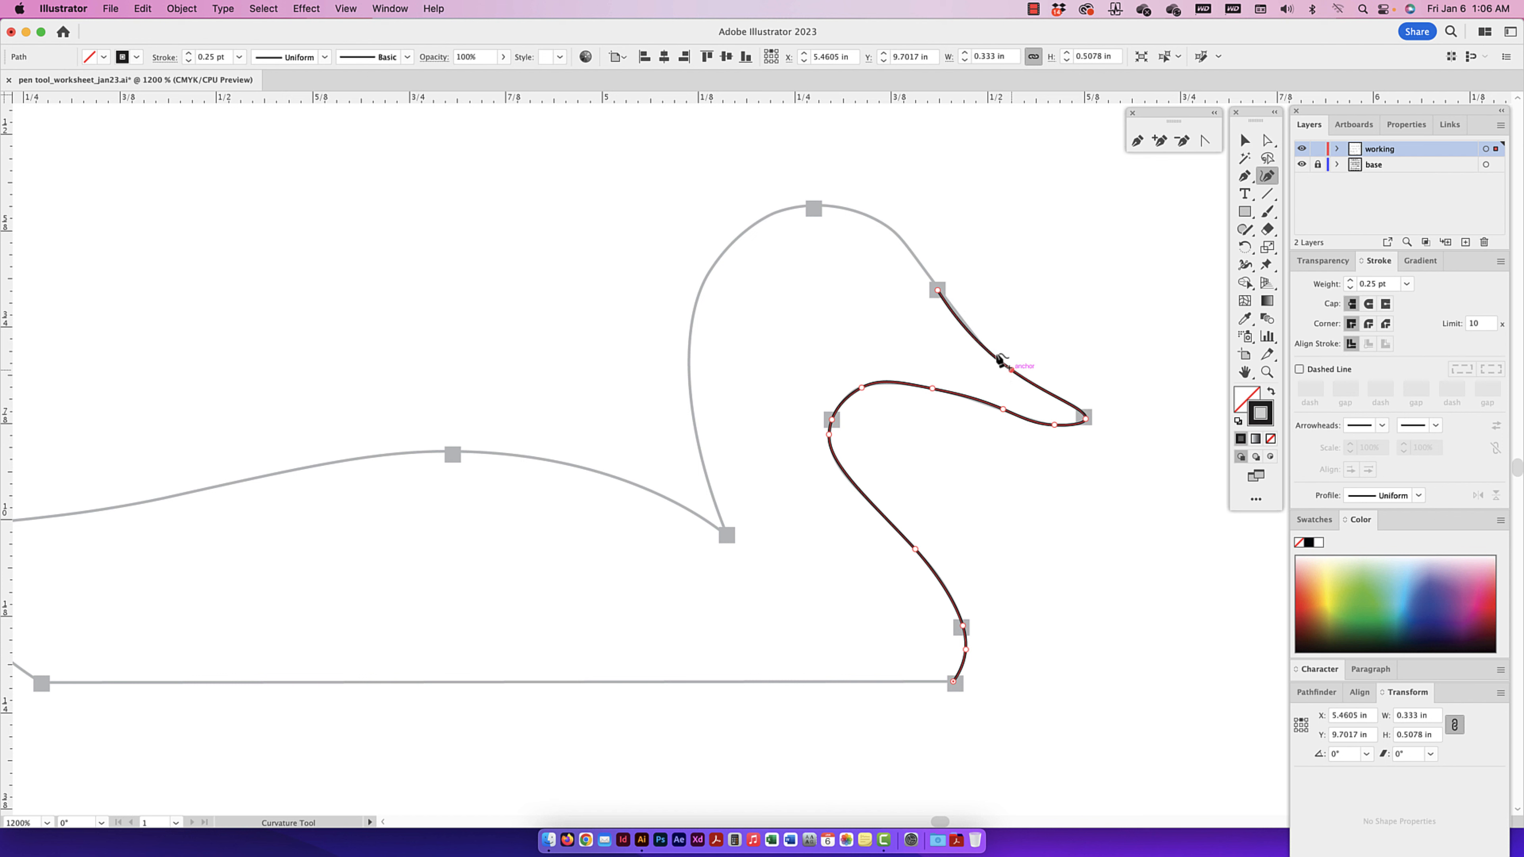
pyautogui.click(814, 206)
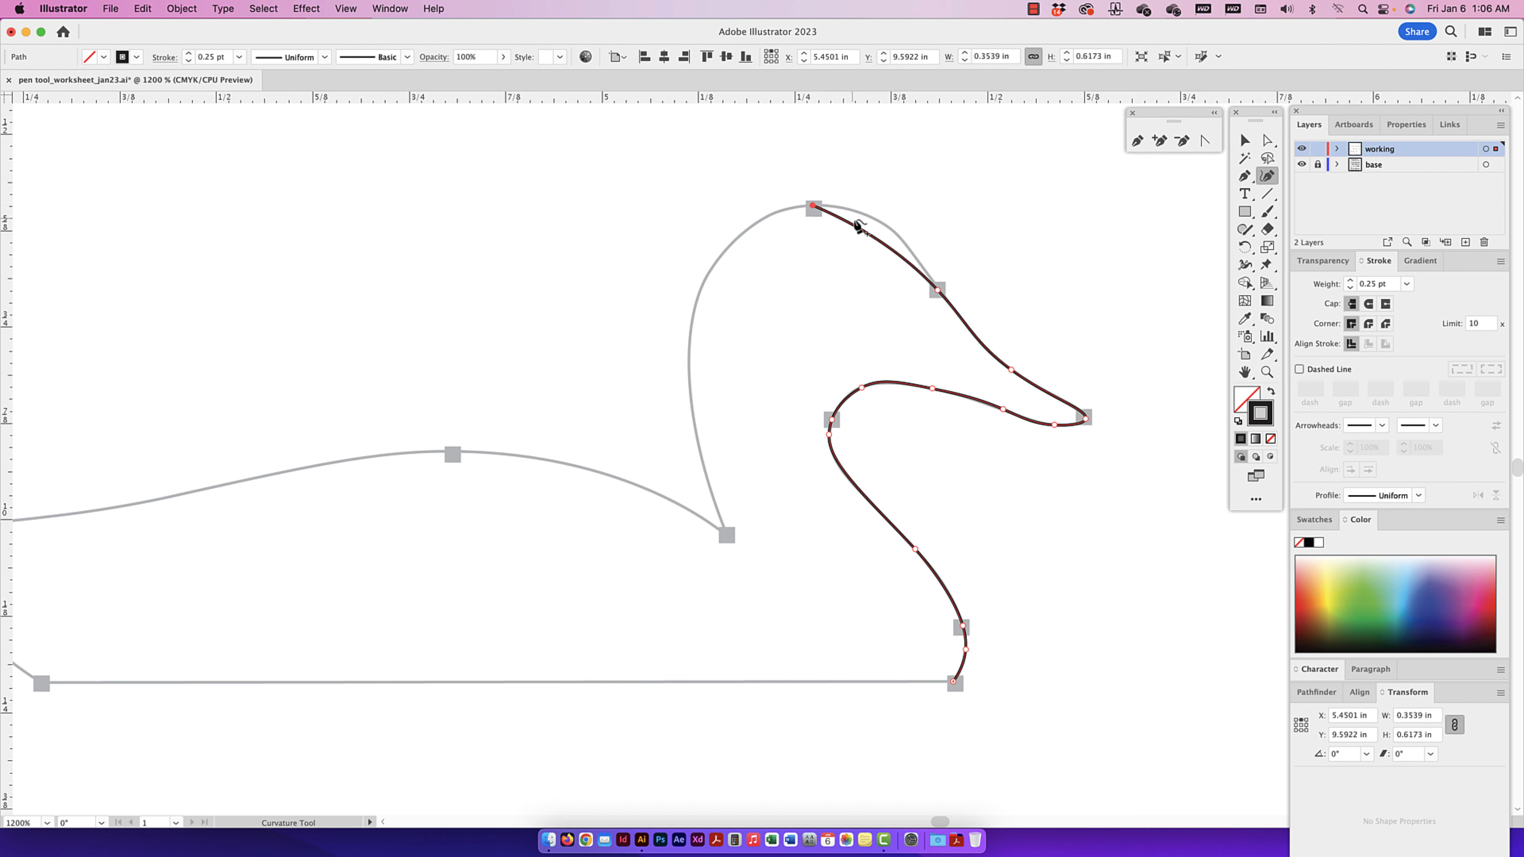
pyautogui.moveTo(876, 238); pyautogui.dragTo(882, 224)
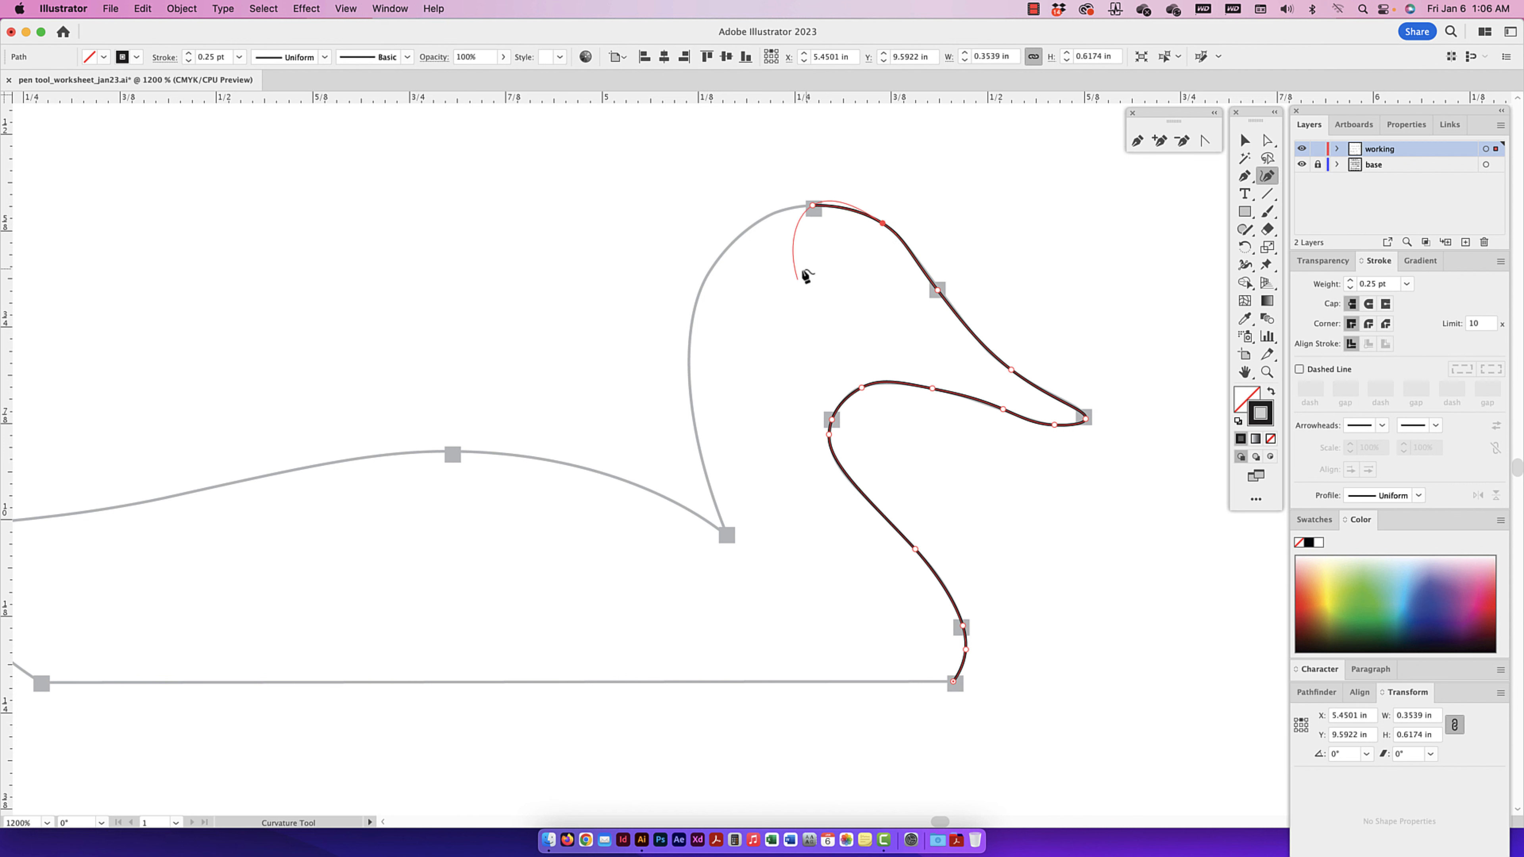
# - Try extending the outline to the anchor where the neck meets the back and bending that segment, and undo both
pyautogui.scroll(2, 805, 276)
pyautogui.hscroll(1, 805, 277)
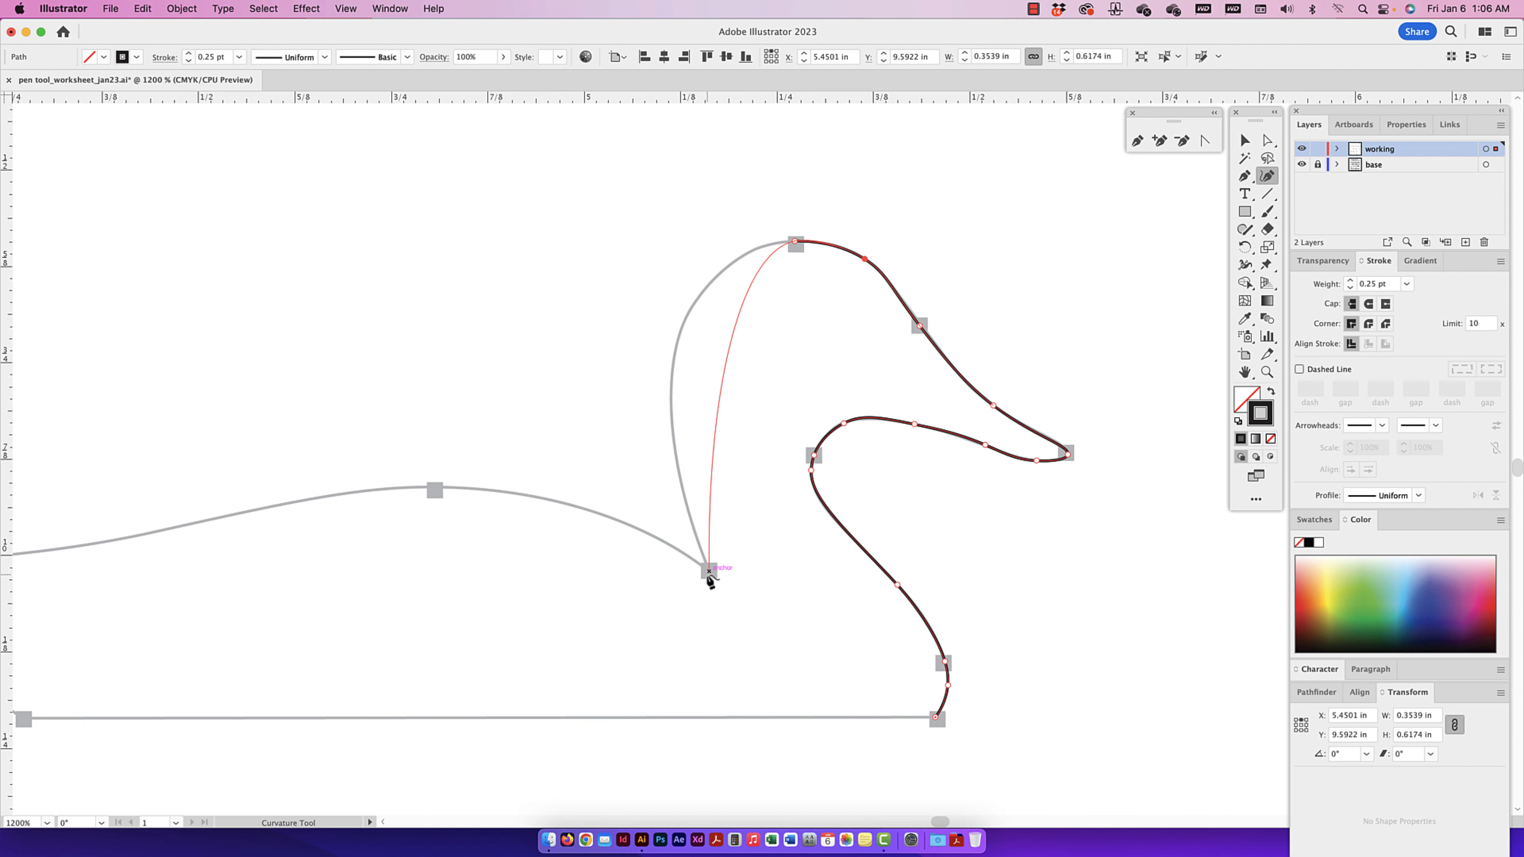
pyautogui.press('super+minus')
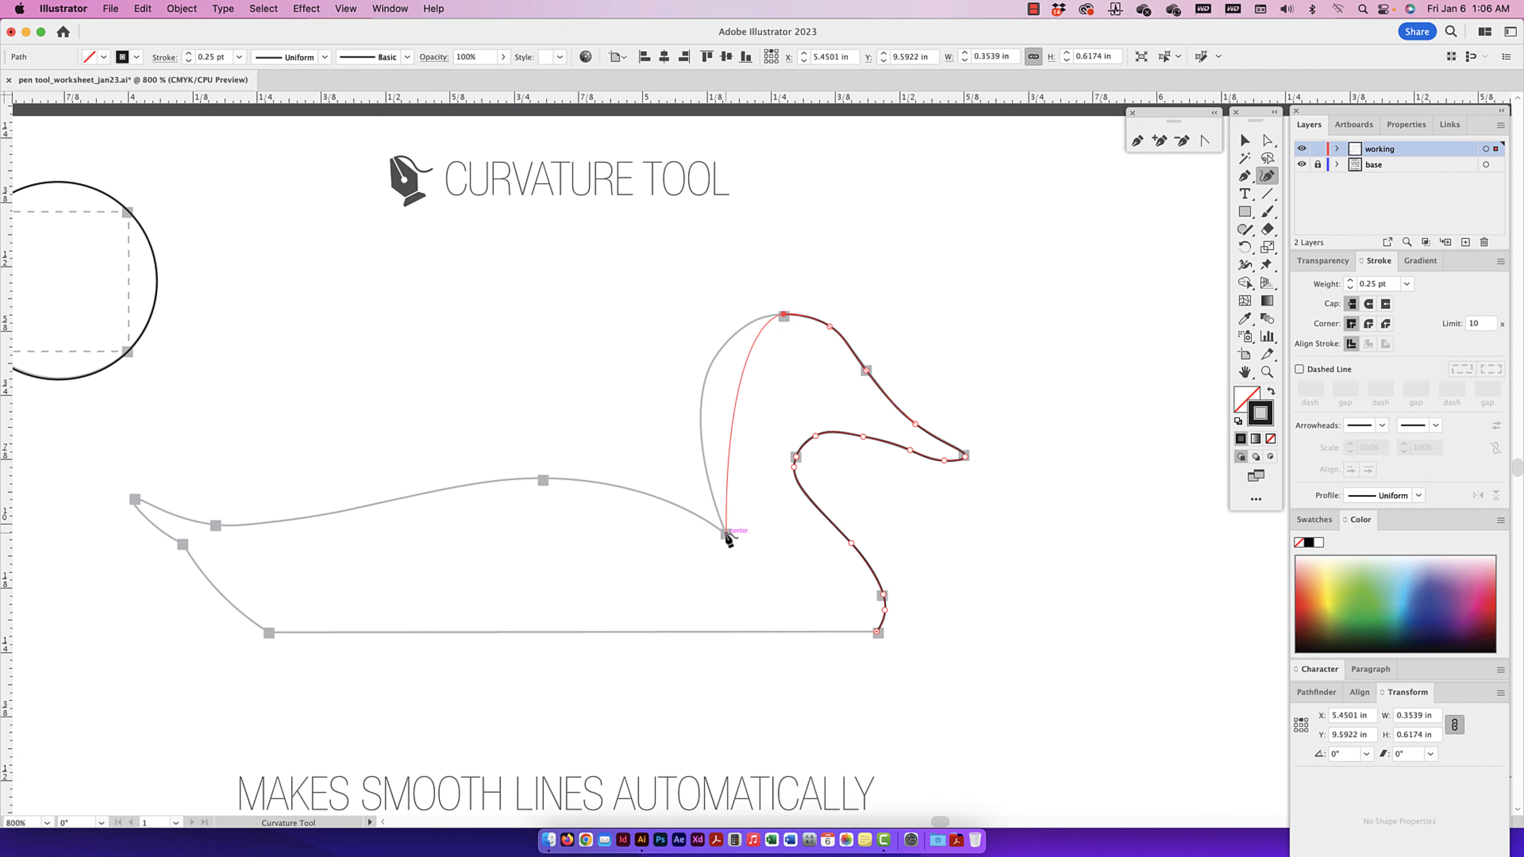
pyautogui.click(725, 533)
pyautogui.moveTo(735, 414); pyautogui.dragTo(726, 342)
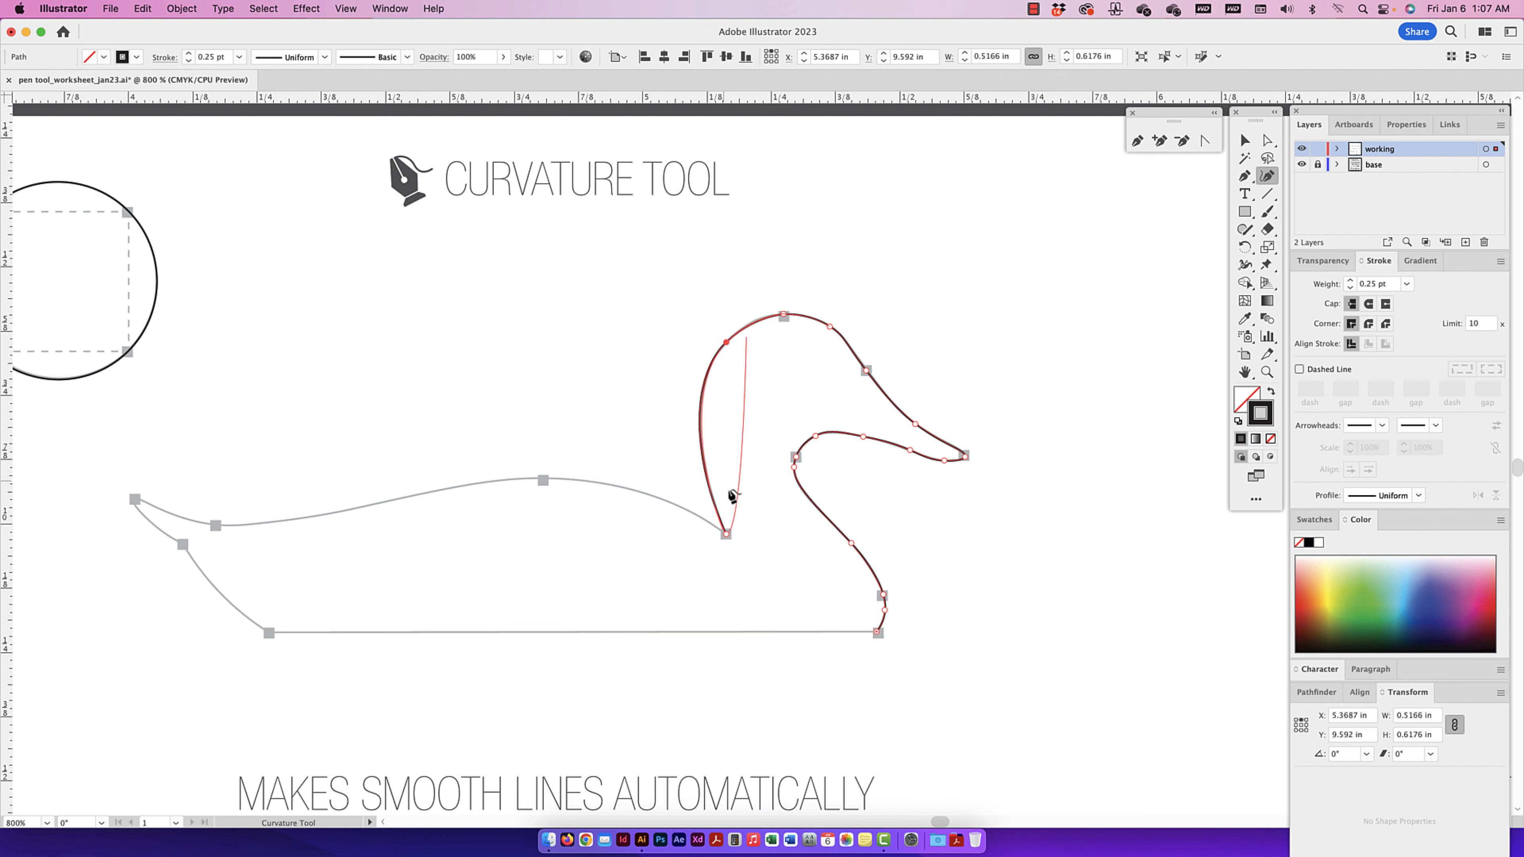
pyautogui.press('super+z')
pyautogui.press('super+z')
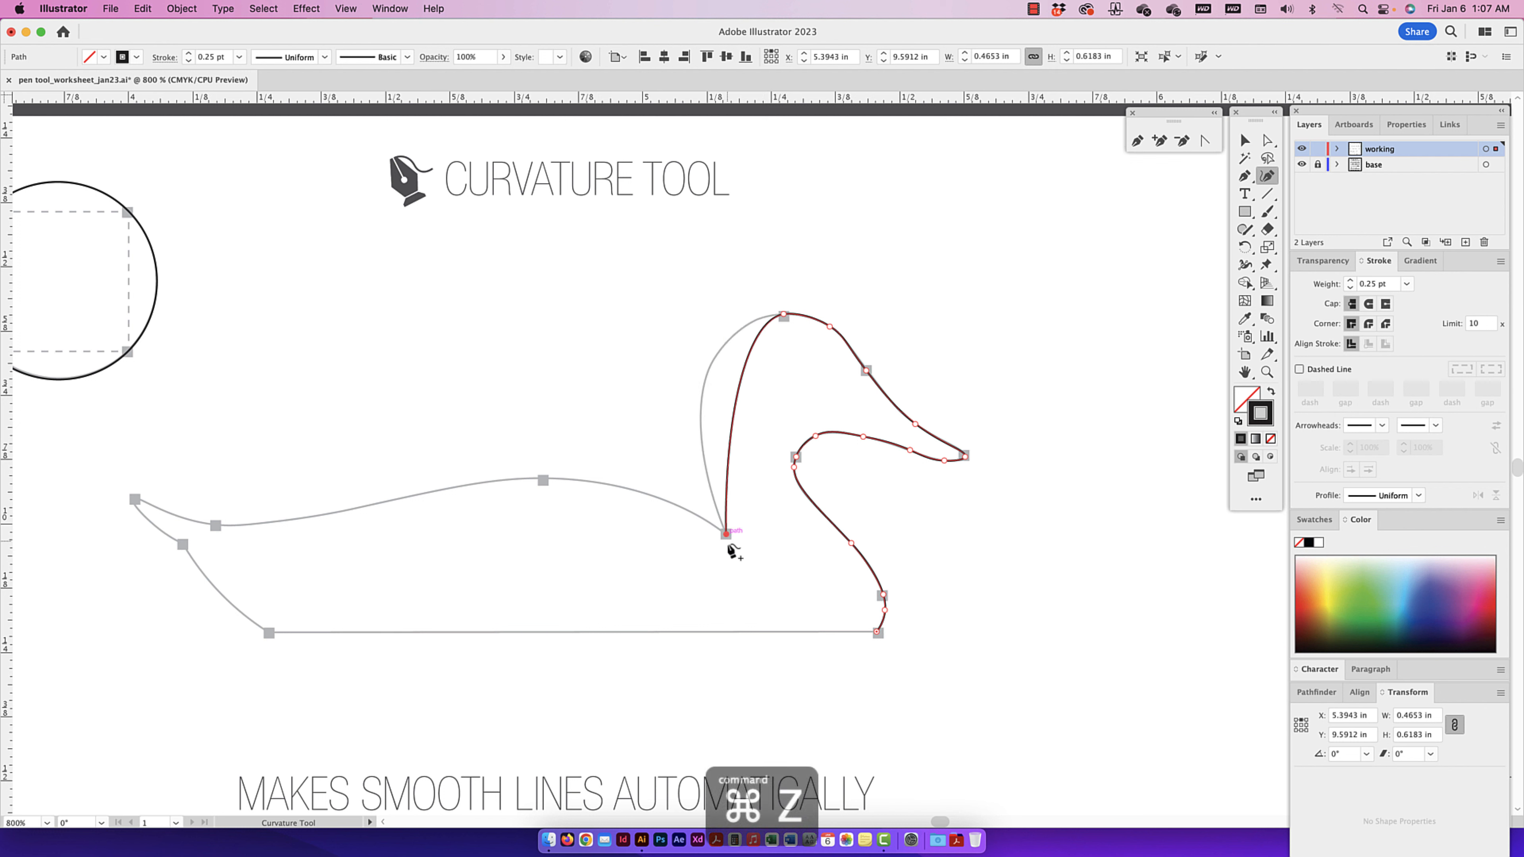
pyautogui.press('super+z')
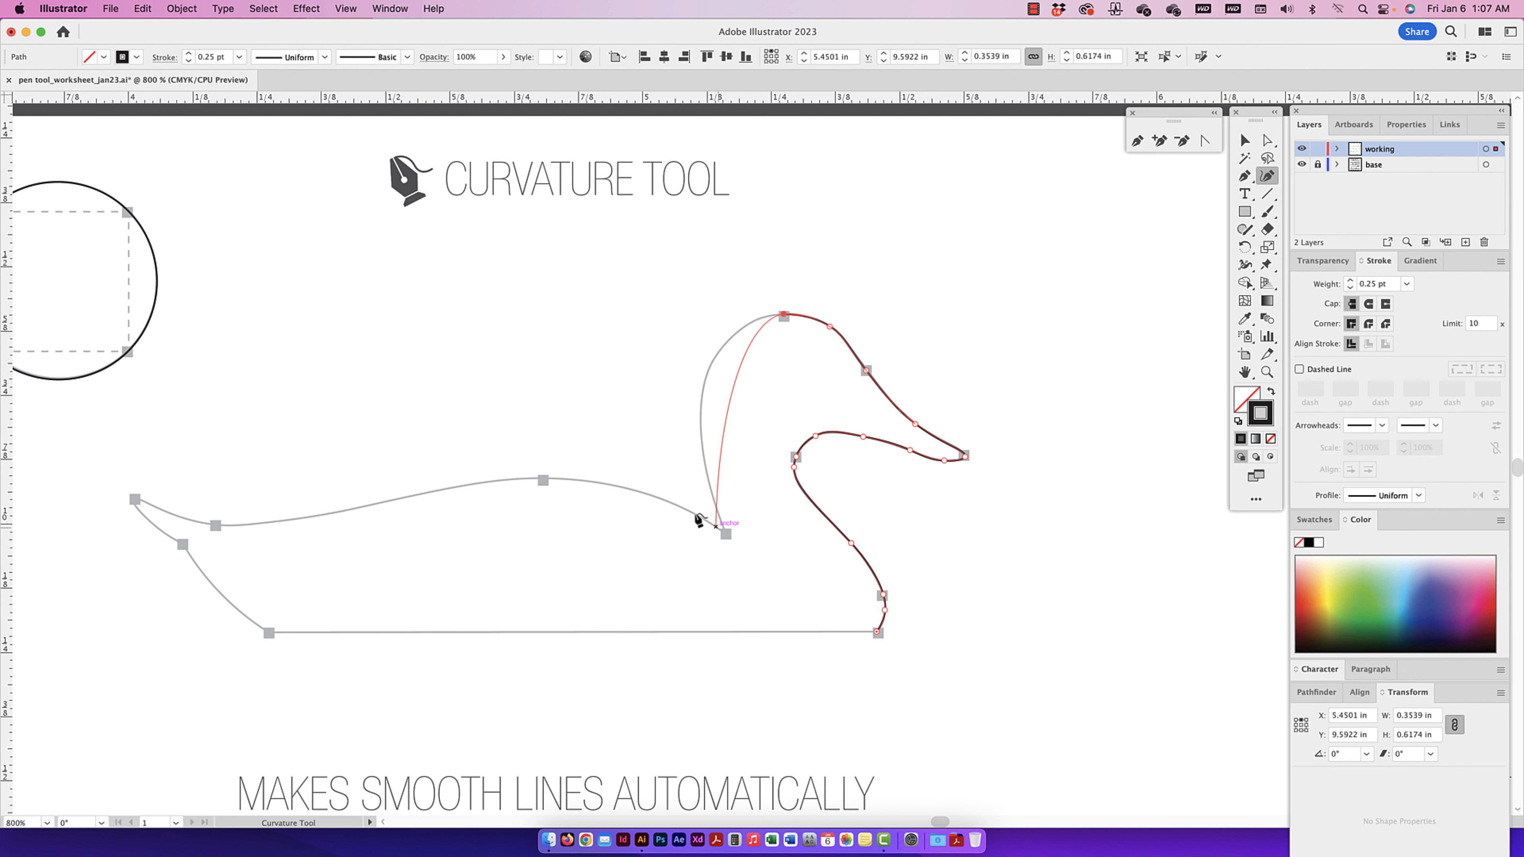
# - Add the anchor where the neck meets the back as a corner, and bend the rear neck segment with one added point
pyautogui.click(725, 533)
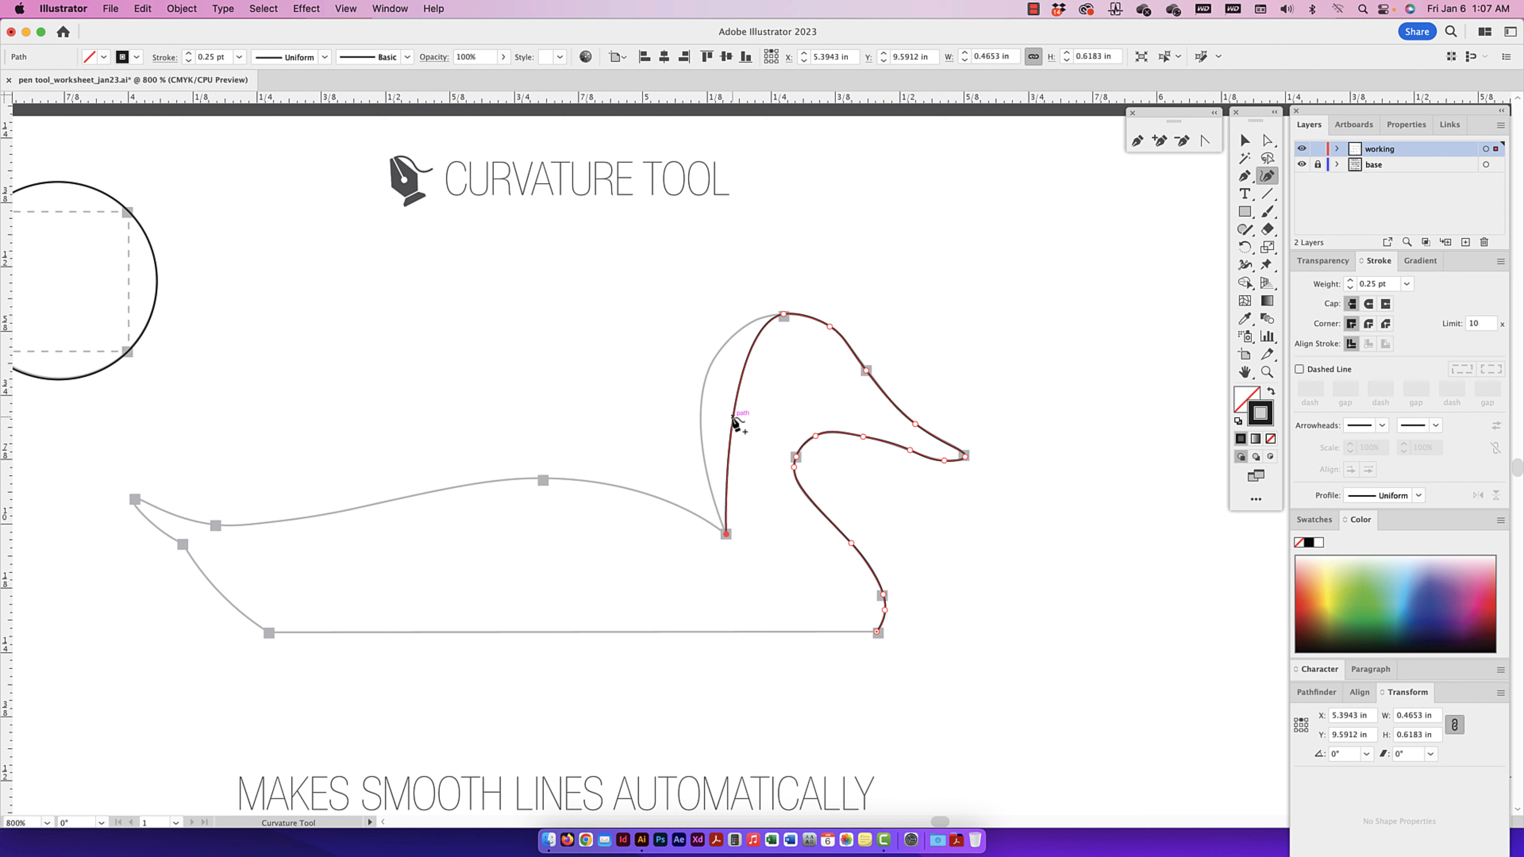
pyautogui.click(724, 344)
pyautogui.moveTo(723, 344); pyautogui.dragTo(729, 341)
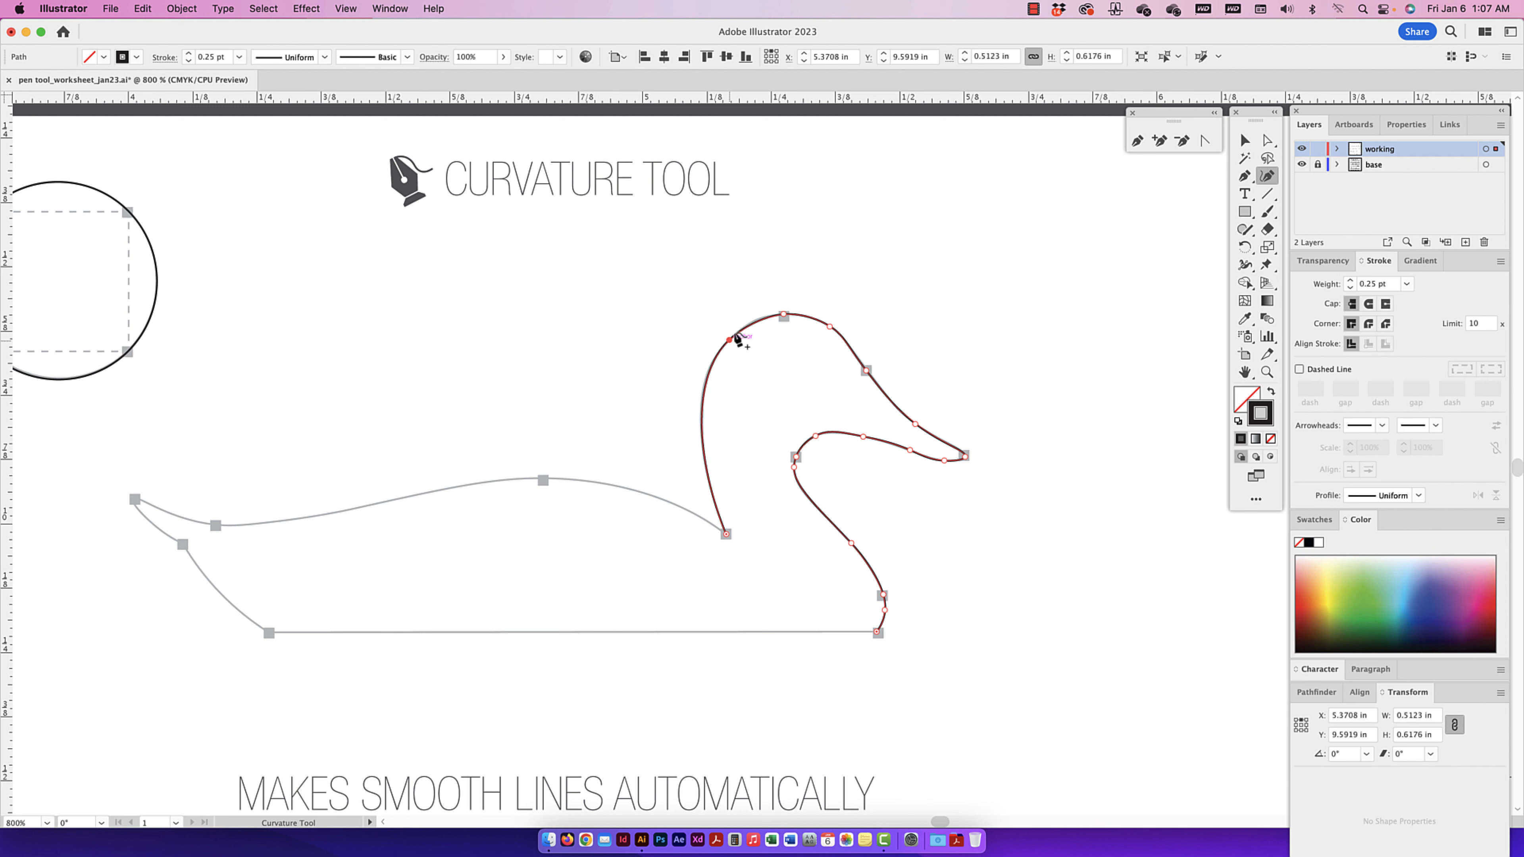
pyautogui.click(725, 535)
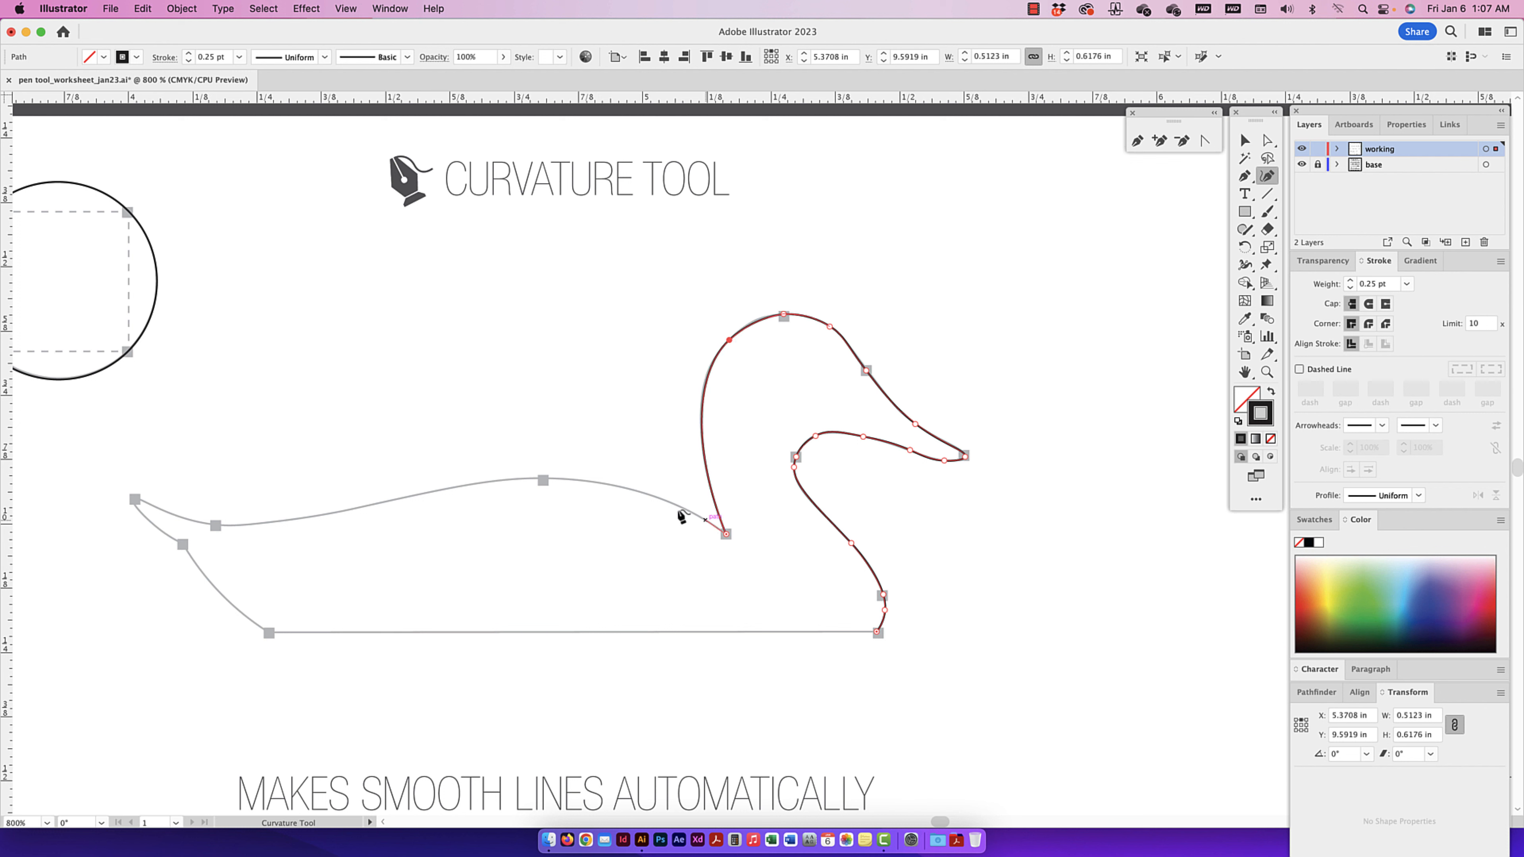
# - Trace the duck's back through its crest anchor to the anchor before the tail, bending both segments with midpoints
pyautogui.click(543, 481)
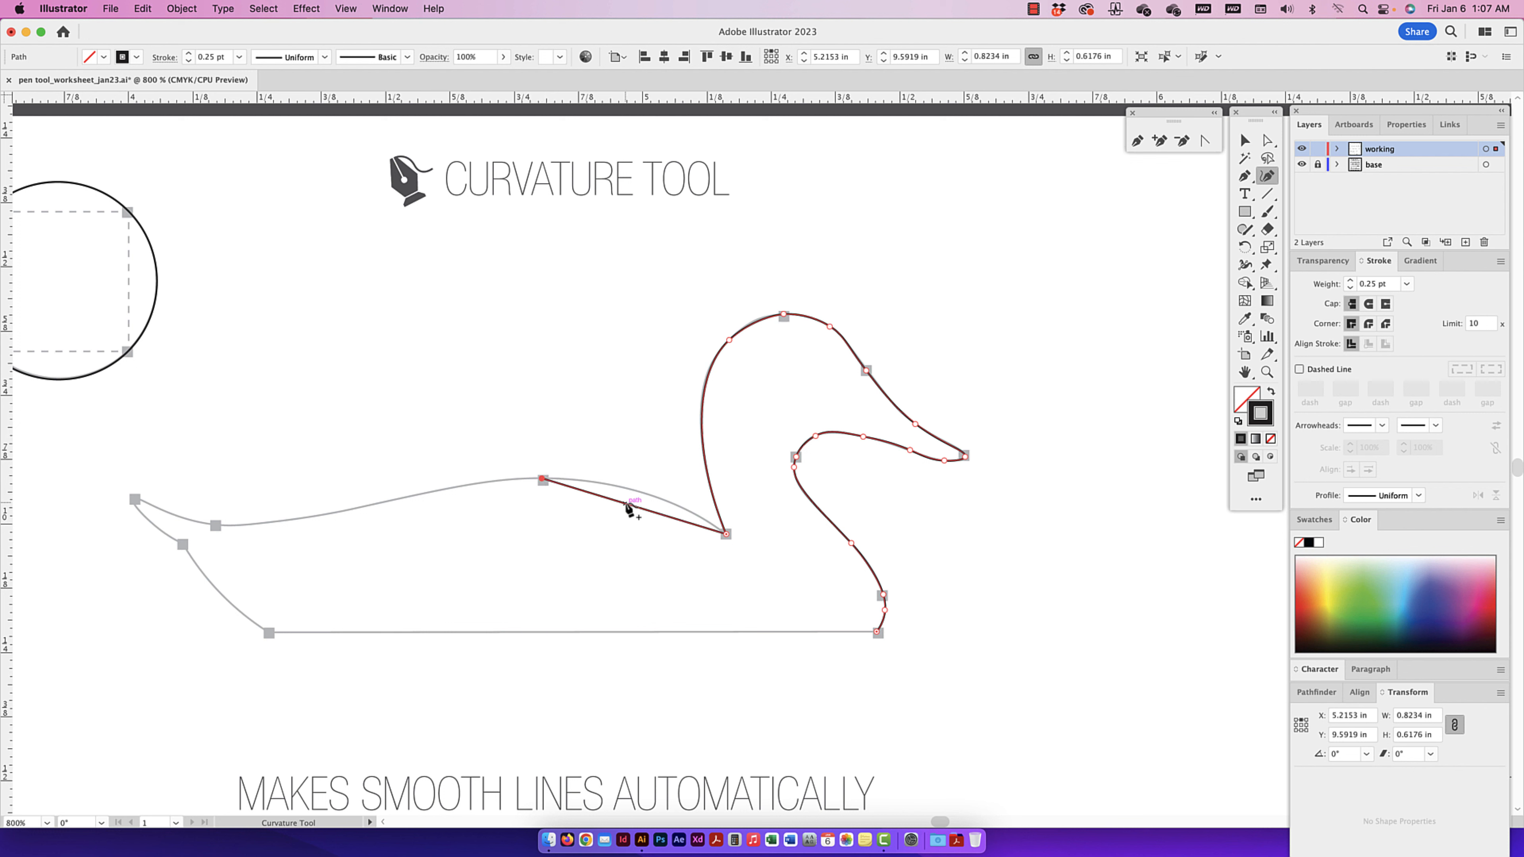
pyautogui.moveTo(630, 504); pyautogui.dragTo(634, 491)
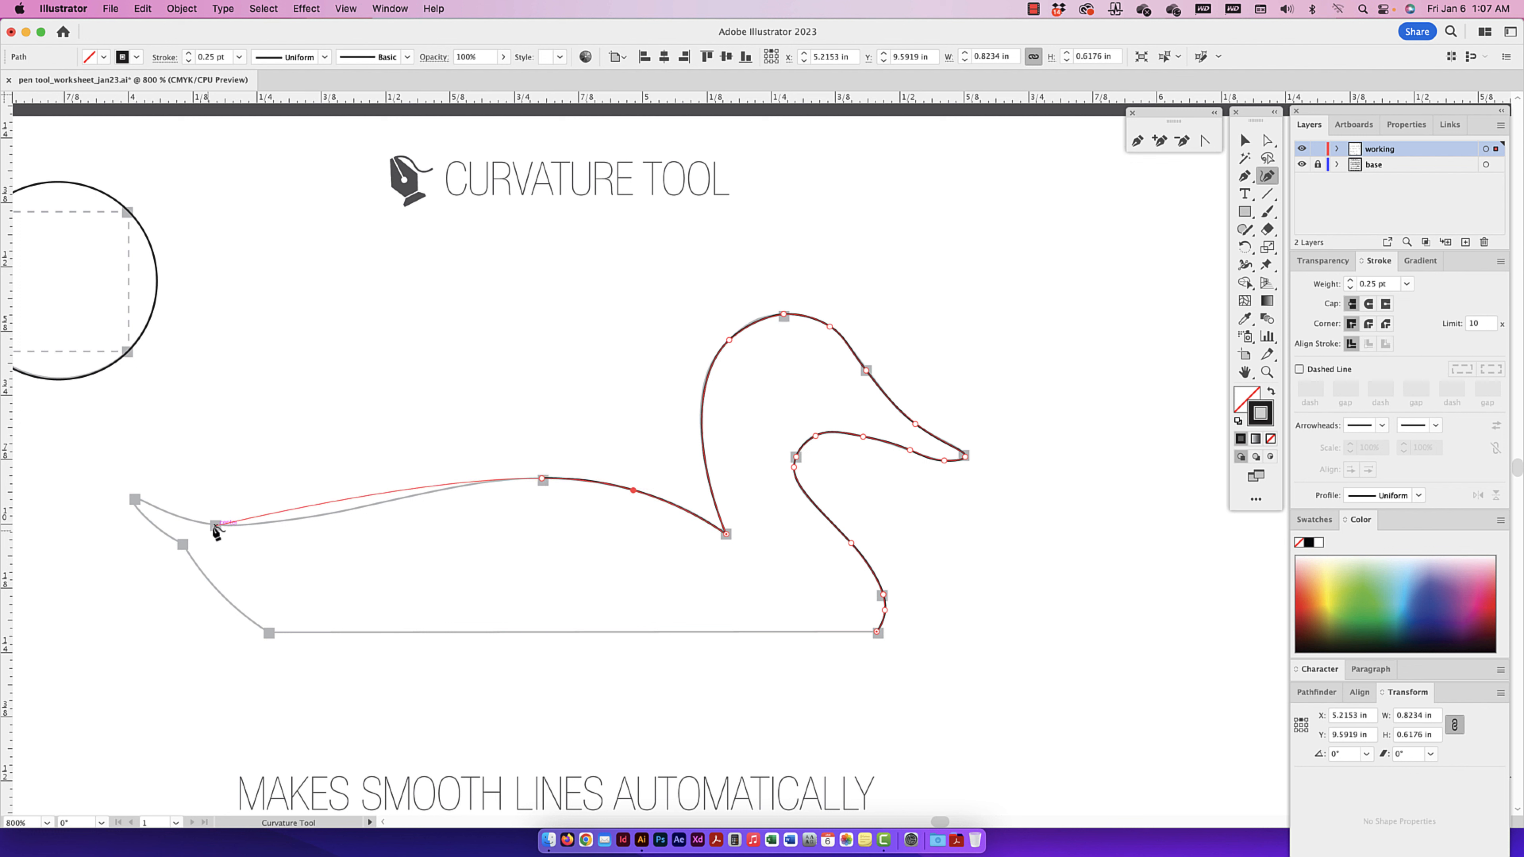
pyautogui.click(215, 525)
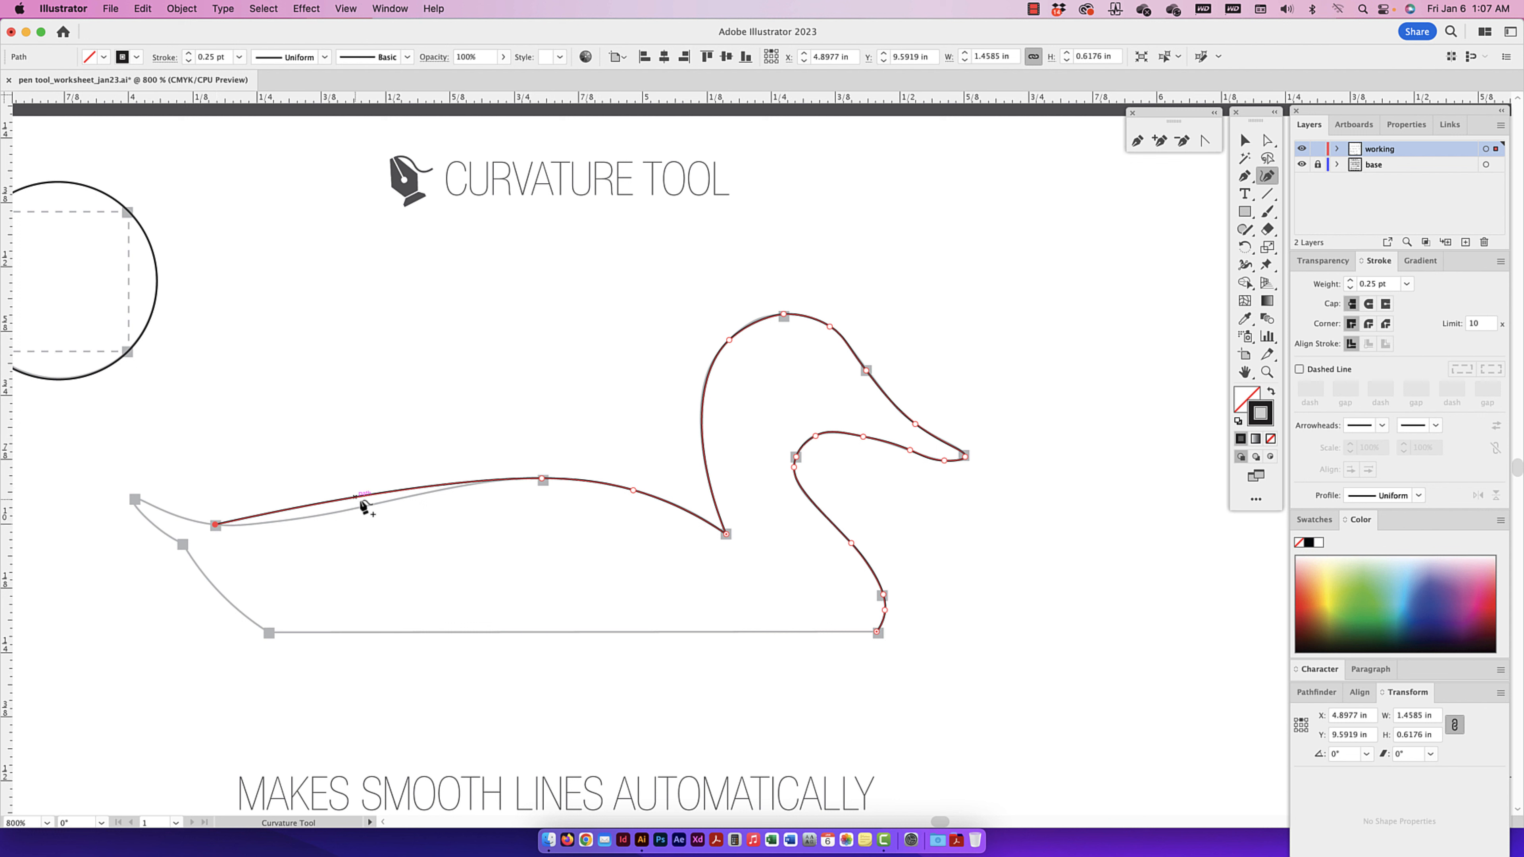
pyautogui.moveTo(360, 497); pyautogui.dragTo(364, 511)
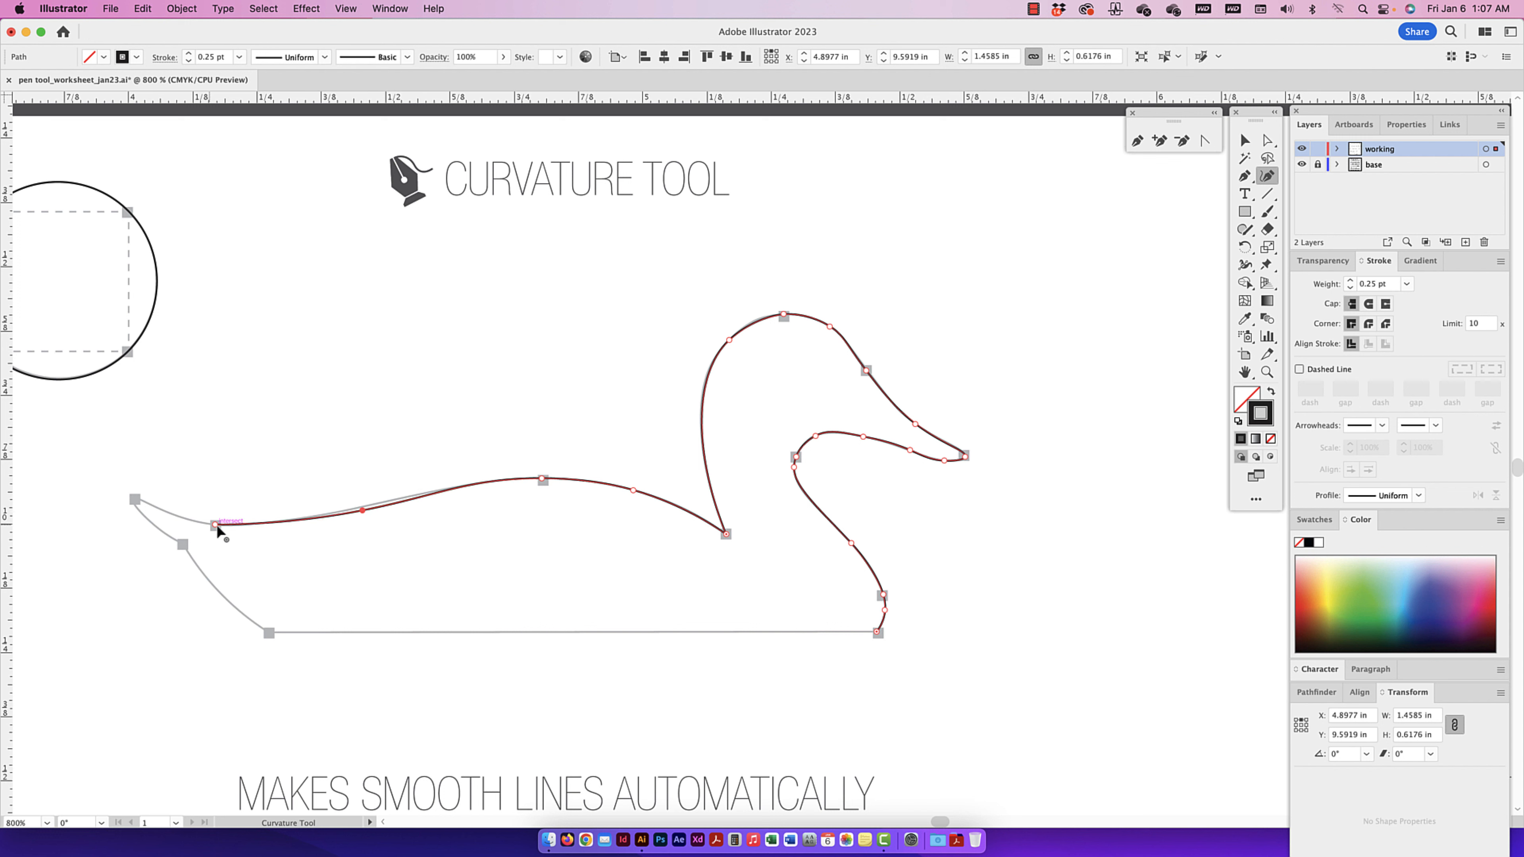
# - Trace around the tail to the lower rear corner, bending the two rear segments with midpoints, and close the outline along the bottom
pyautogui.click(134, 500)
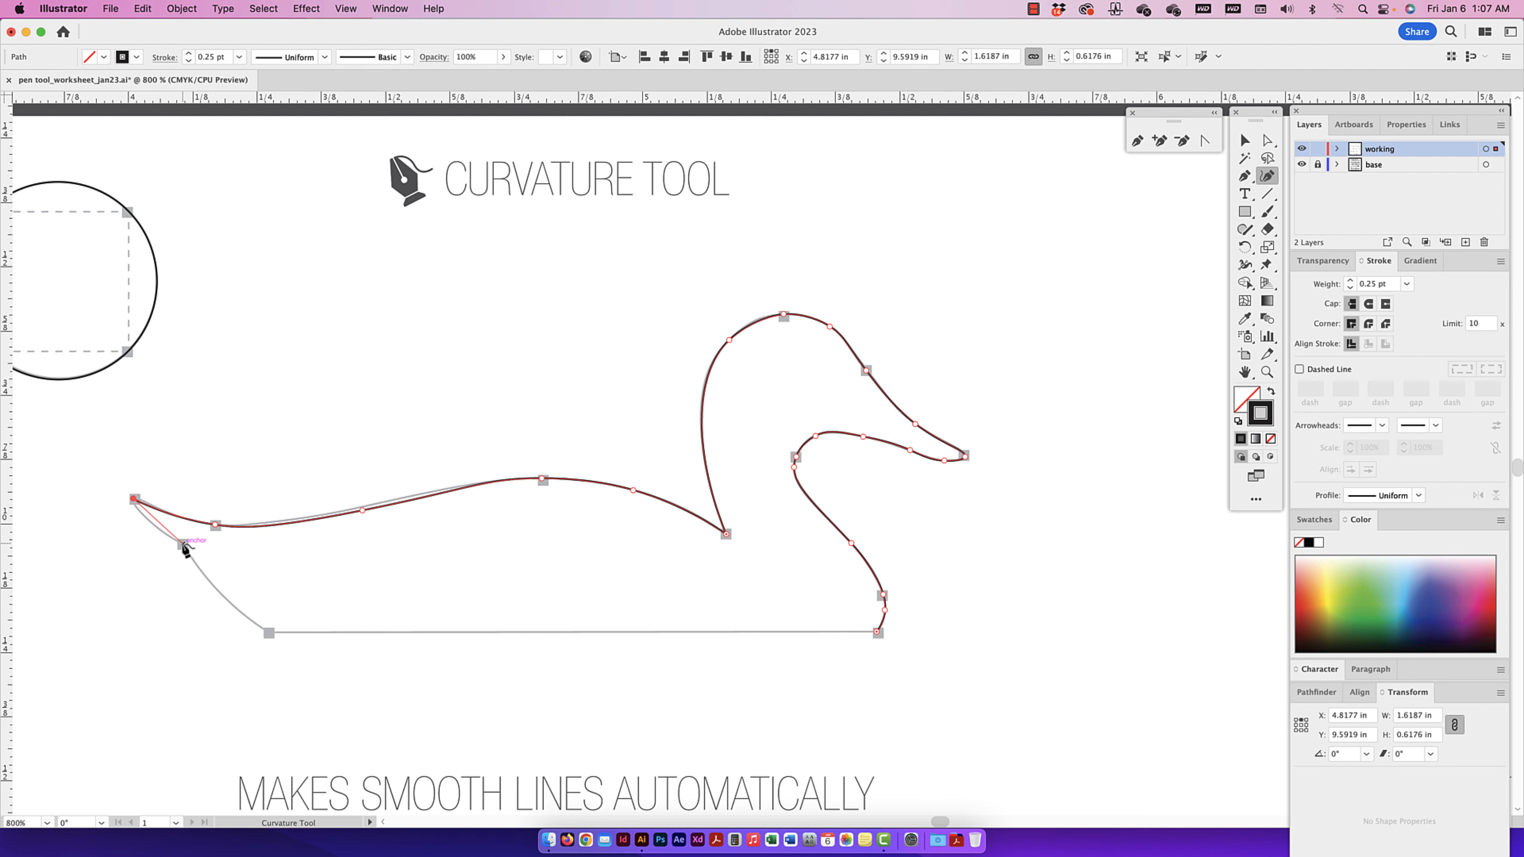
pyautogui.click(182, 543)
pyautogui.moveTo(153, 527); pyautogui.dragTo(151, 531)
pyautogui.click(270, 633)
pyautogui.moveTo(225, 589); pyautogui.dragTo(222, 596)
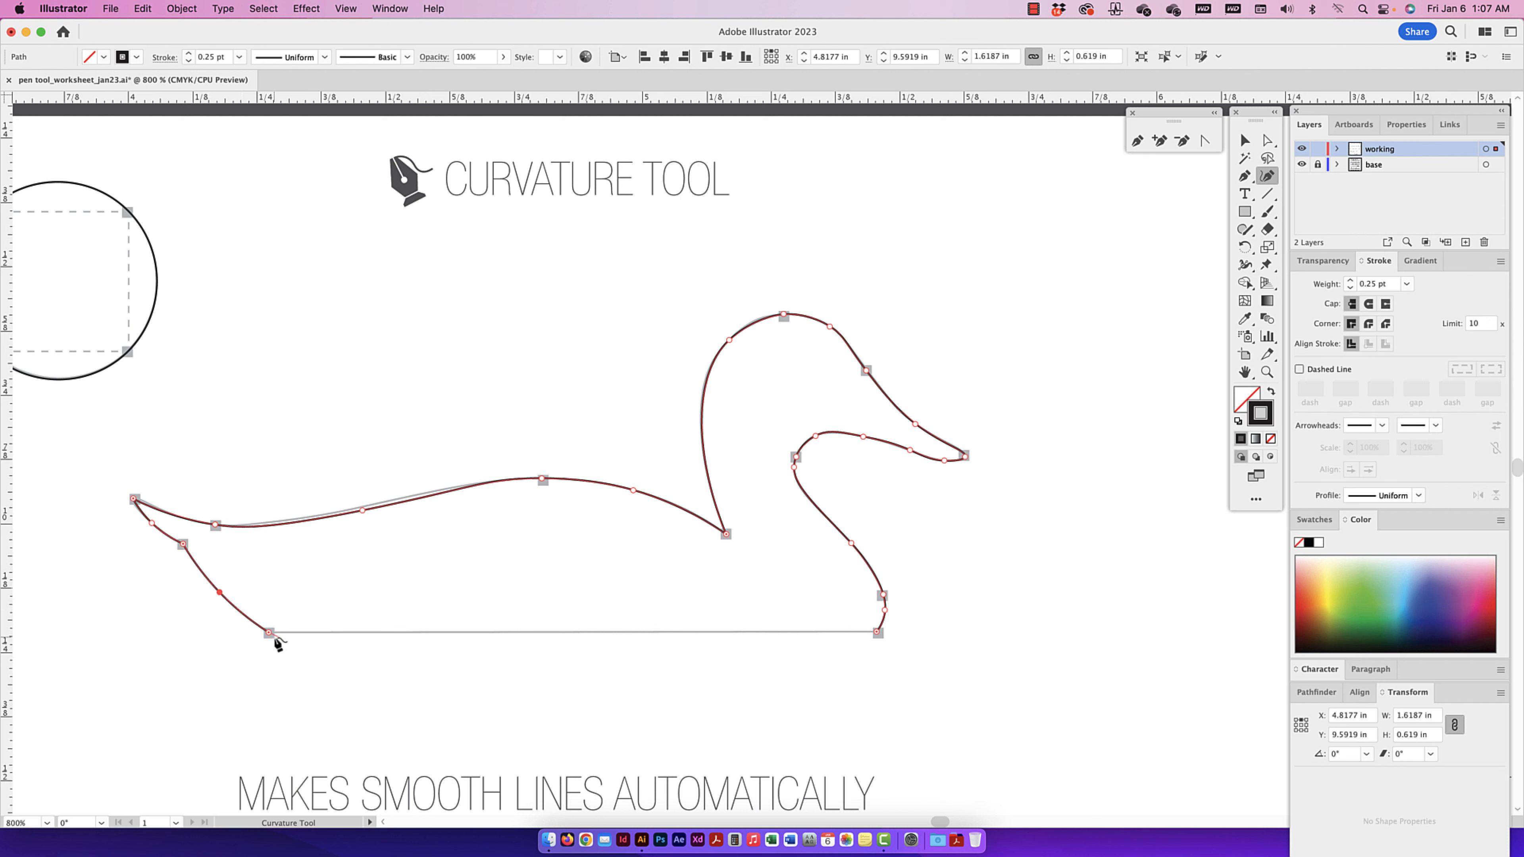
pyautogui.click(877, 632)
# - Toggle Smart Guides and nudge the midpoint between the back's crest and the tail onto the template line
pyautogui.hscroll(1, 960, 570)
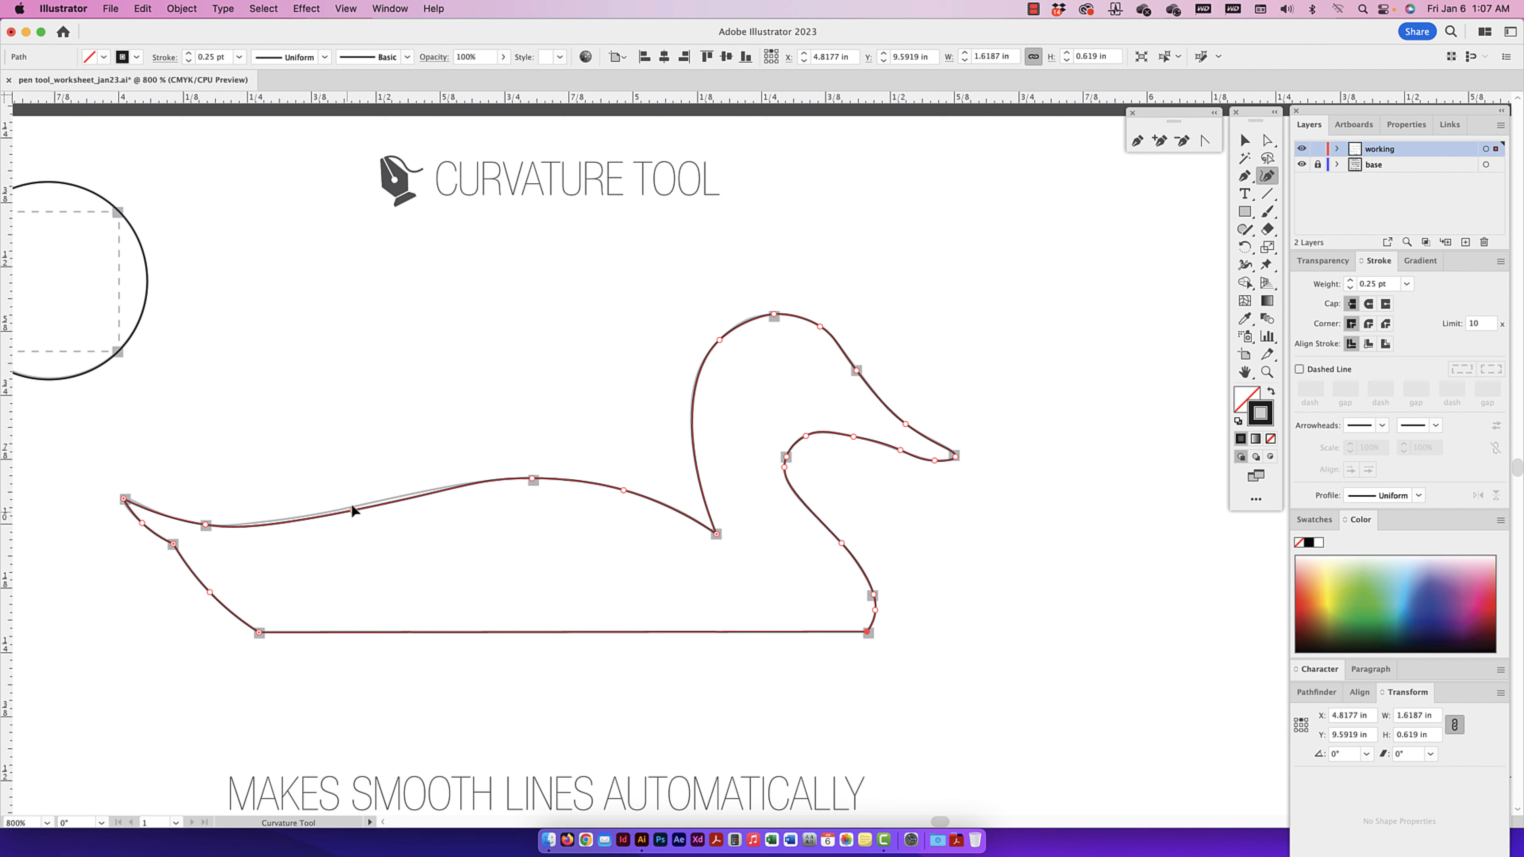
pyautogui.press('super+u')
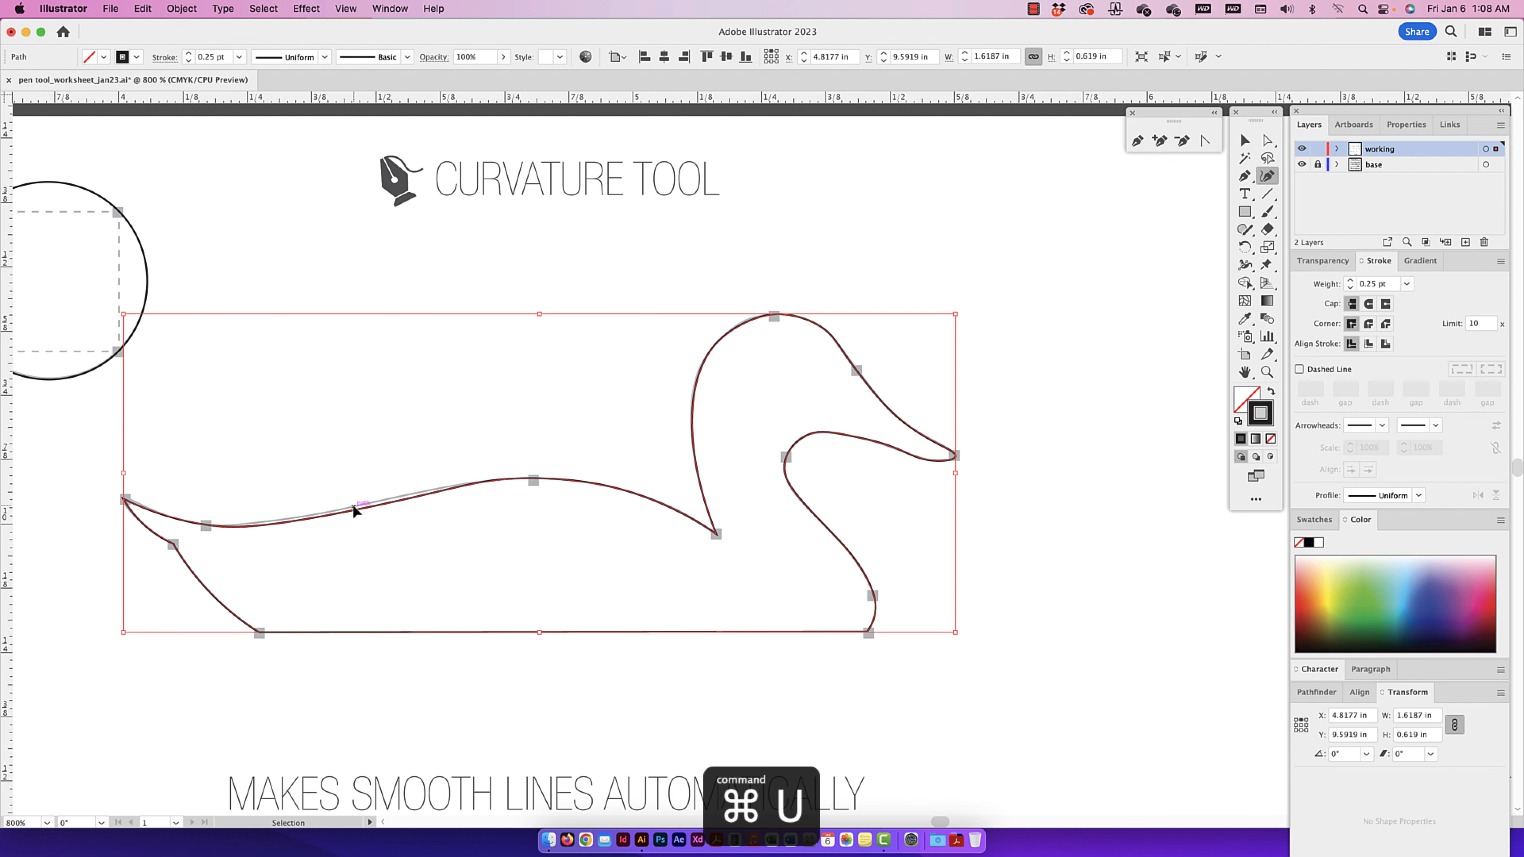
pyautogui.moveTo(353, 510); pyautogui.dragTo(351, 509)
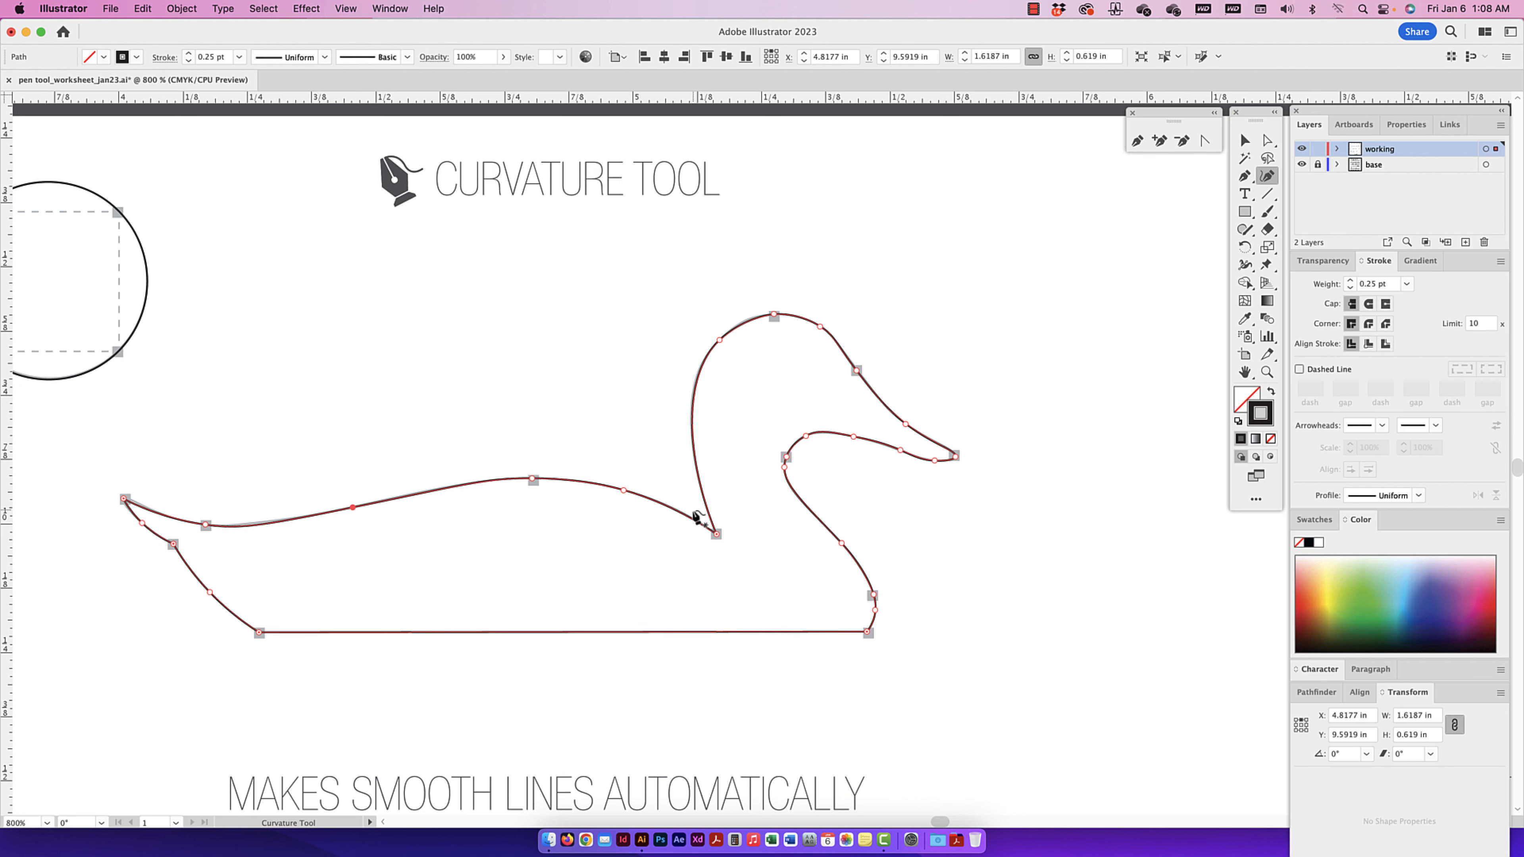
# - Fine-tune the added points under the bill, on top of the bill and on the head to match the template
pyautogui.hscroll(1, 840, 471)
pyautogui.press('cmd+equal')
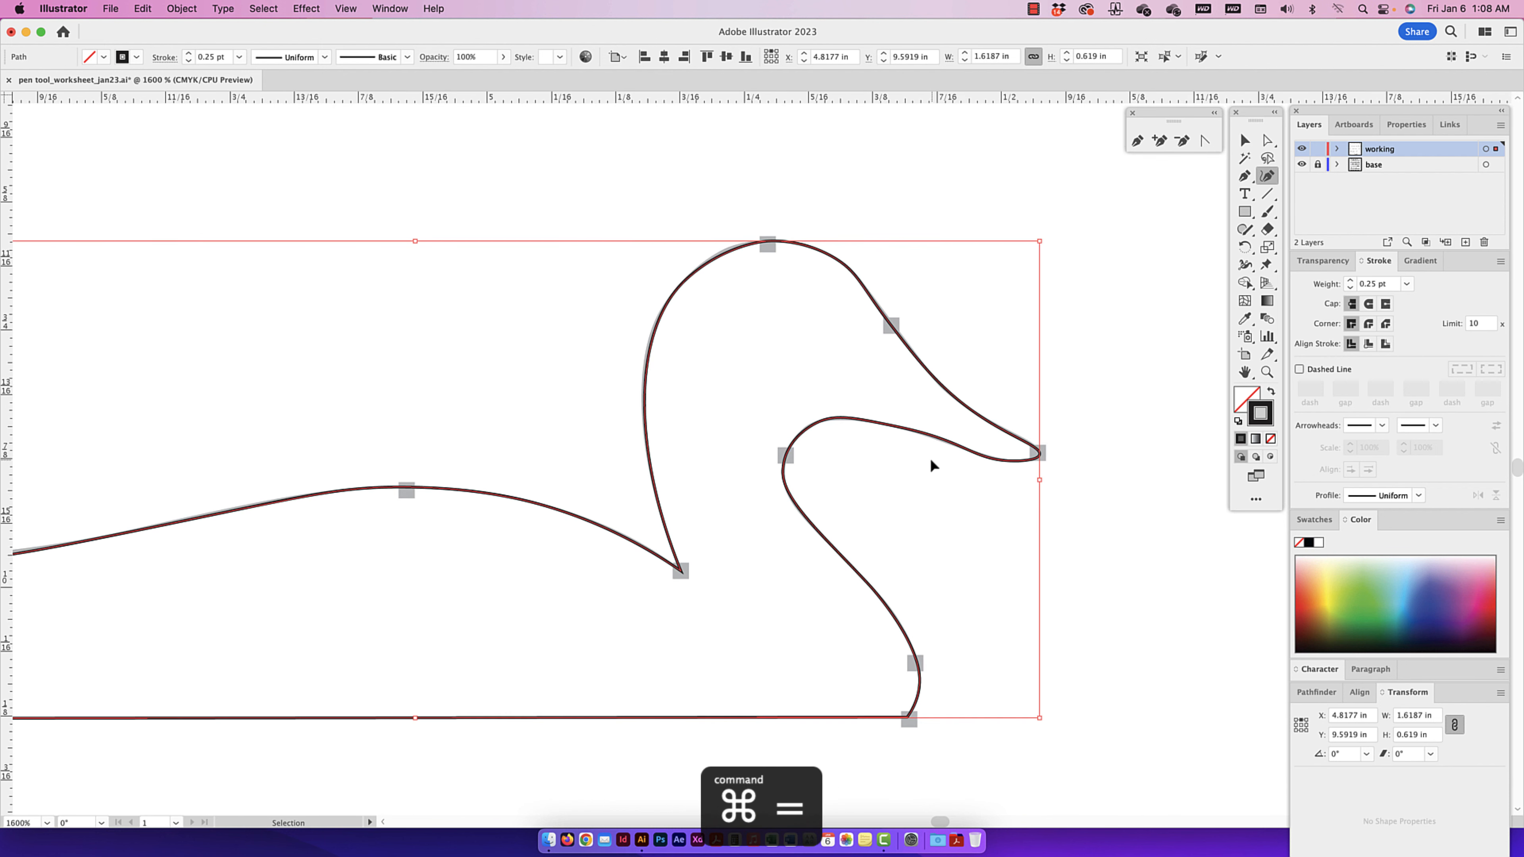
pyautogui.press('cmd+equal')
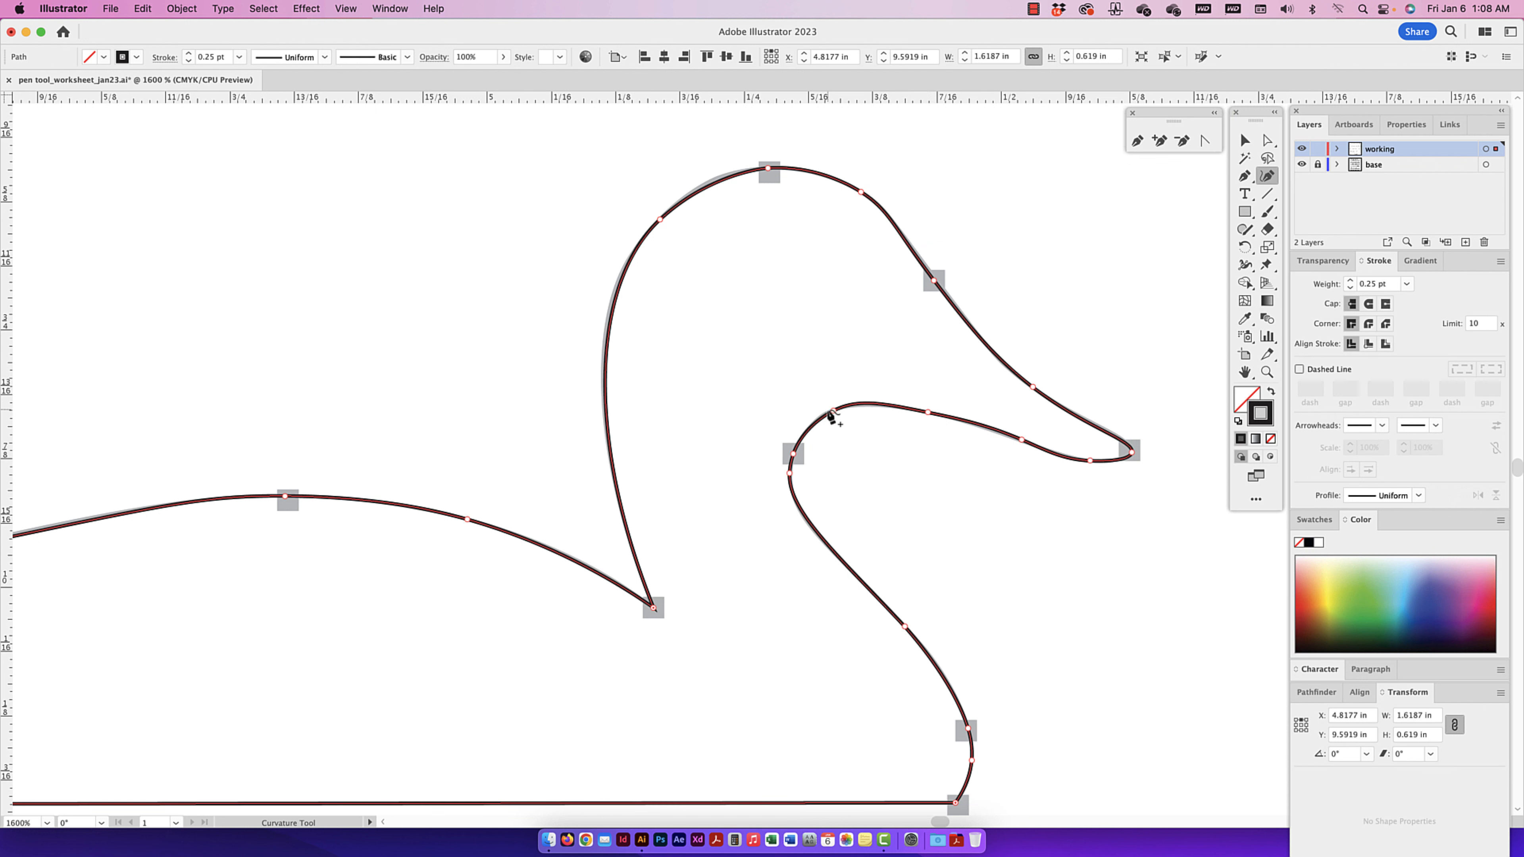
pyautogui.moveTo(831, 412); pyautogui.dragTo(832, 409)
pyautogui.click(830, 409)
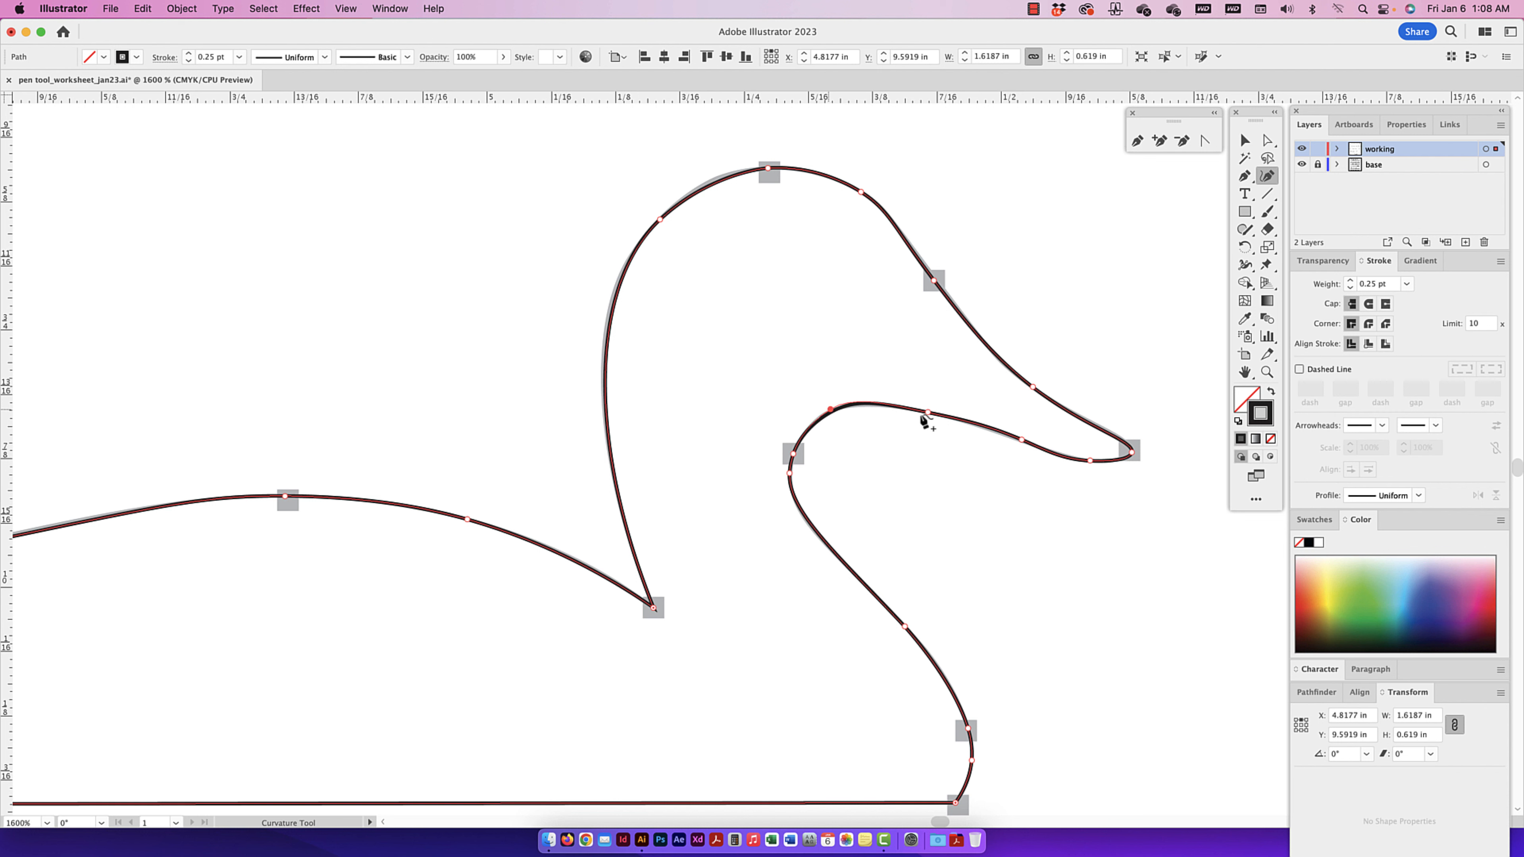
pyautogui.click(1020, 440)
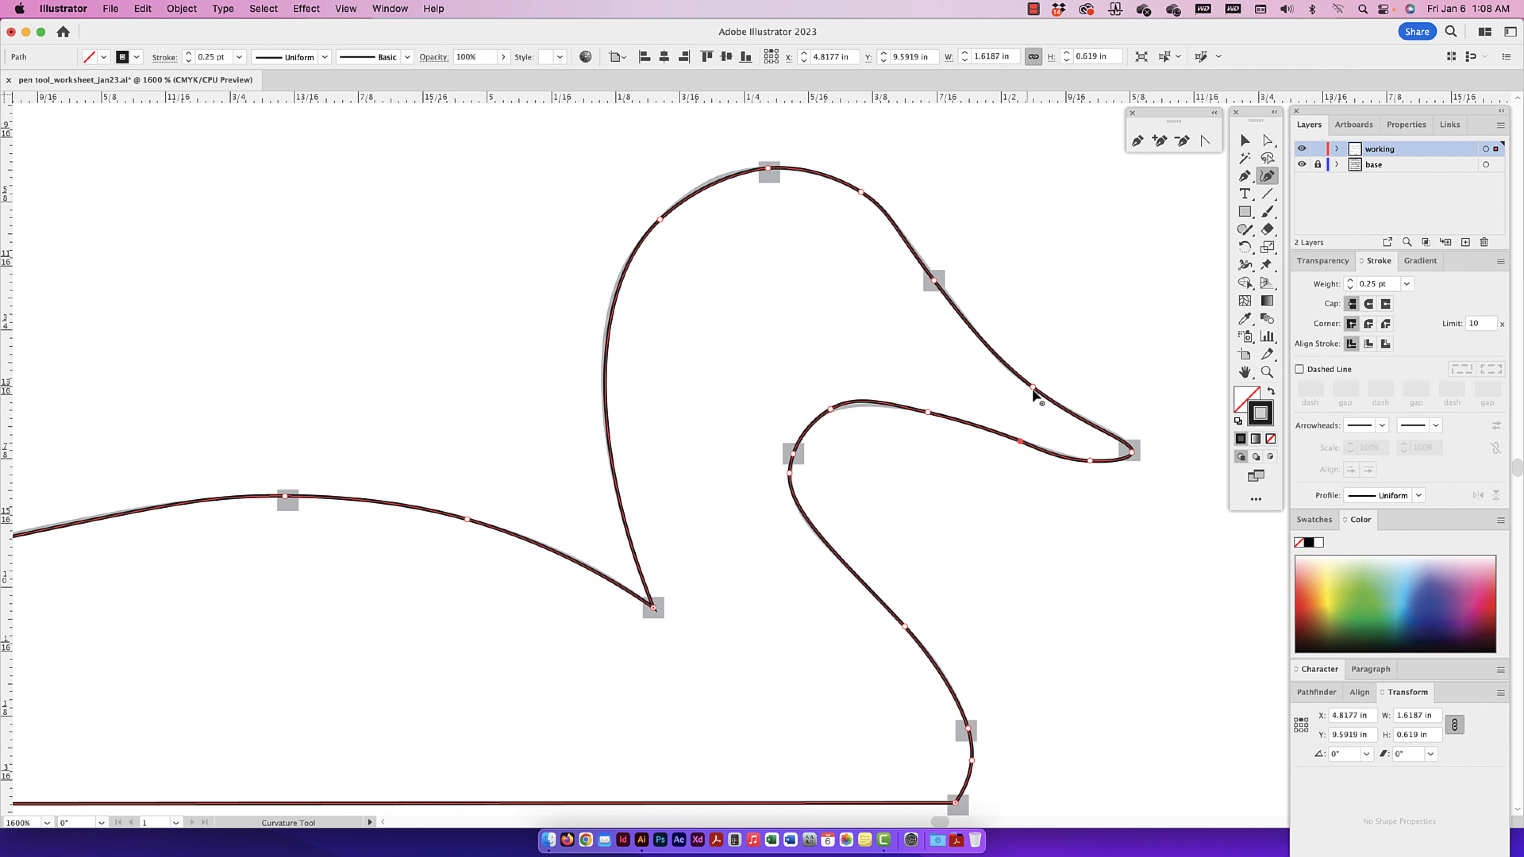
pyautogui.moveTo(1033, 387); pyautogui.dragTo(1033, 387)
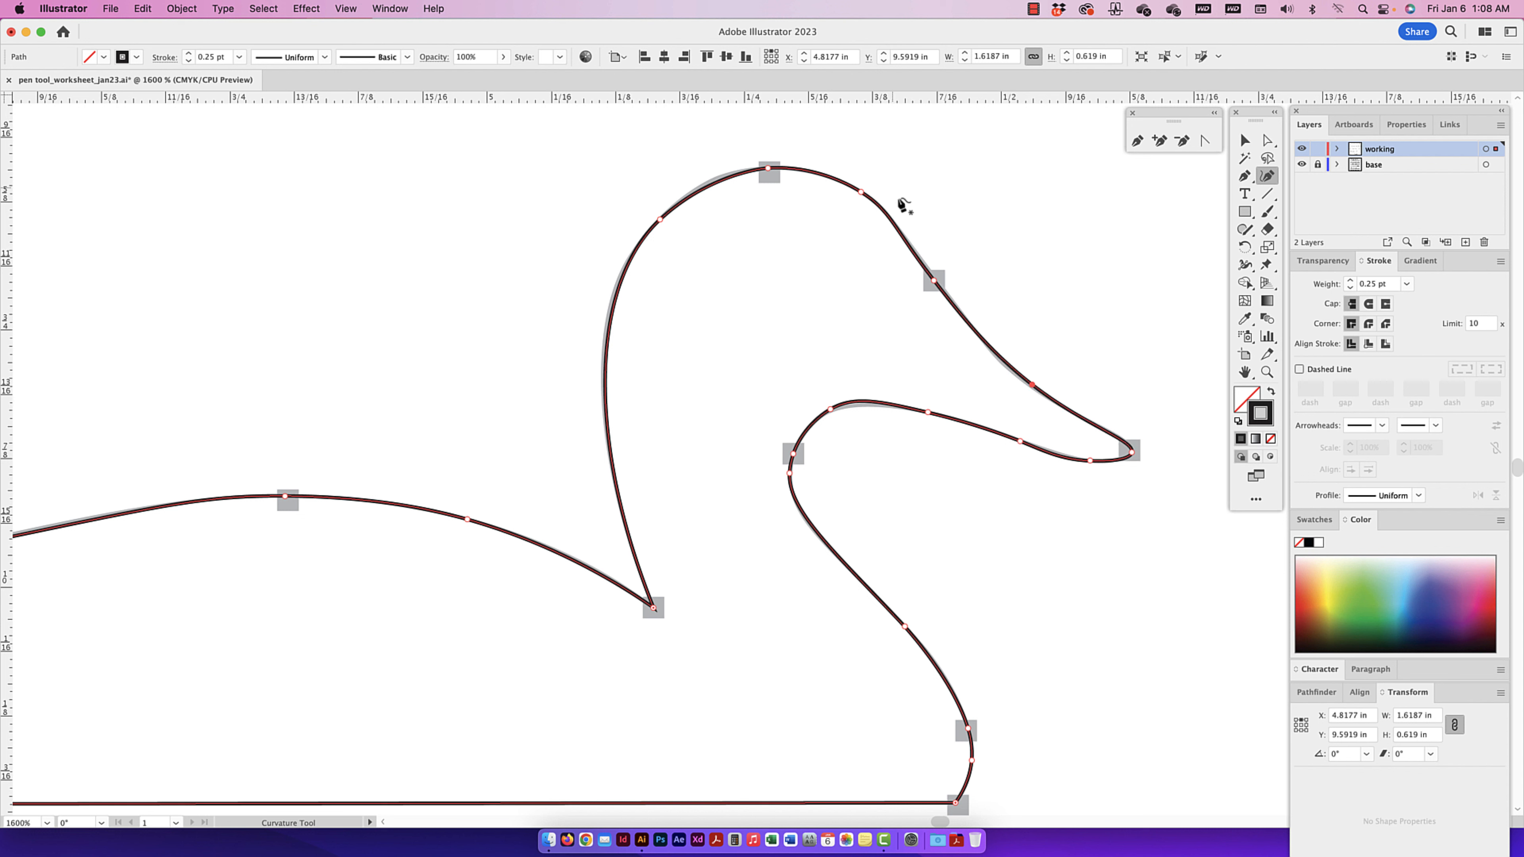
pyautogui.moveTo(862, 193); pyautogui.dragTo(868, 198)
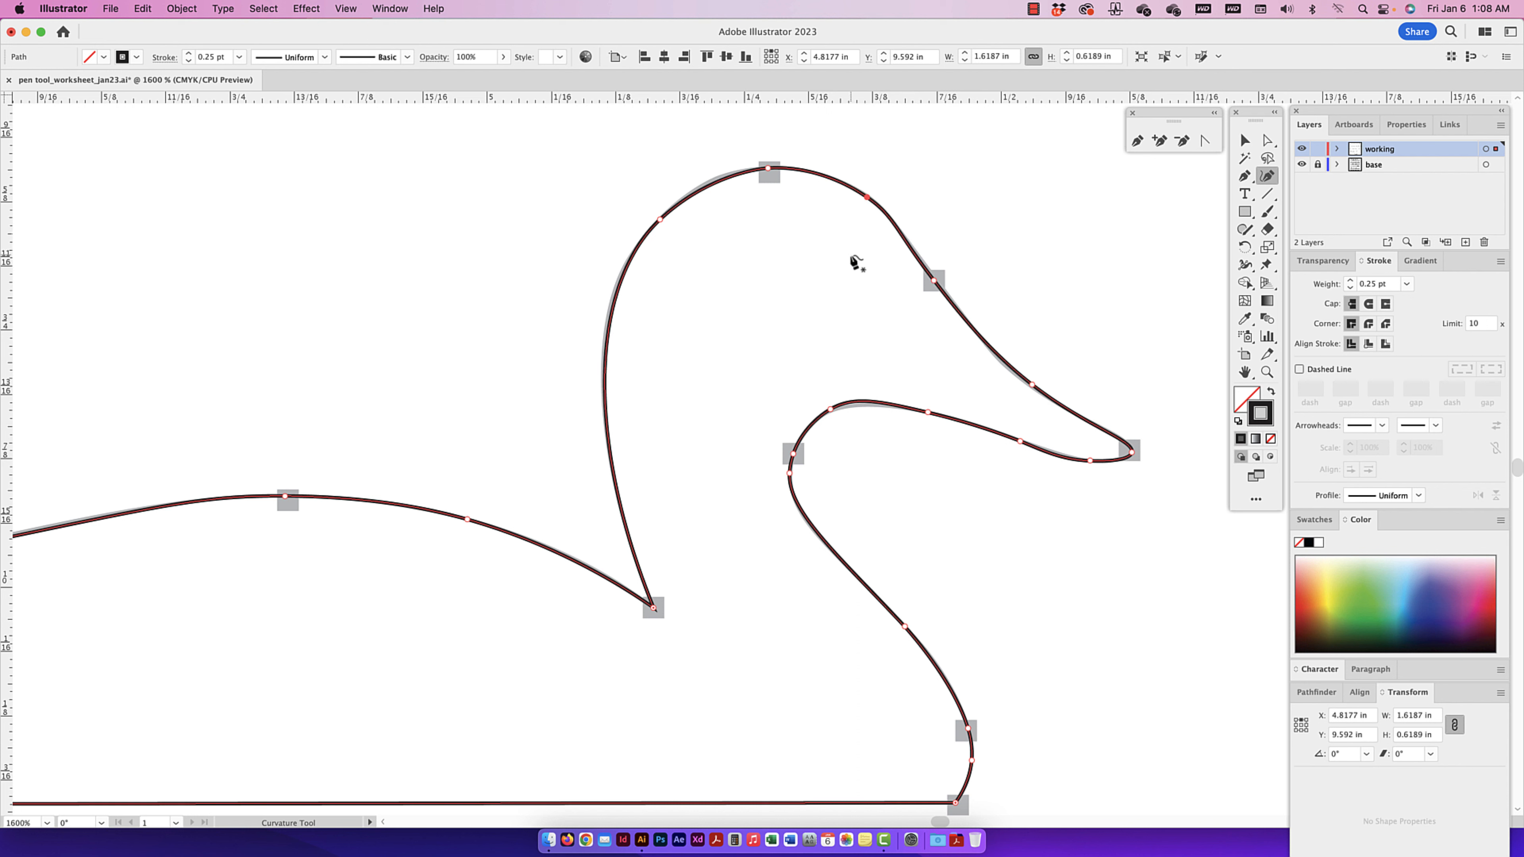
# - Switch to the Selection tool and deselect the duck's outline
pyautogui.click(1245, 140)
pyautogui.click(964, 214)
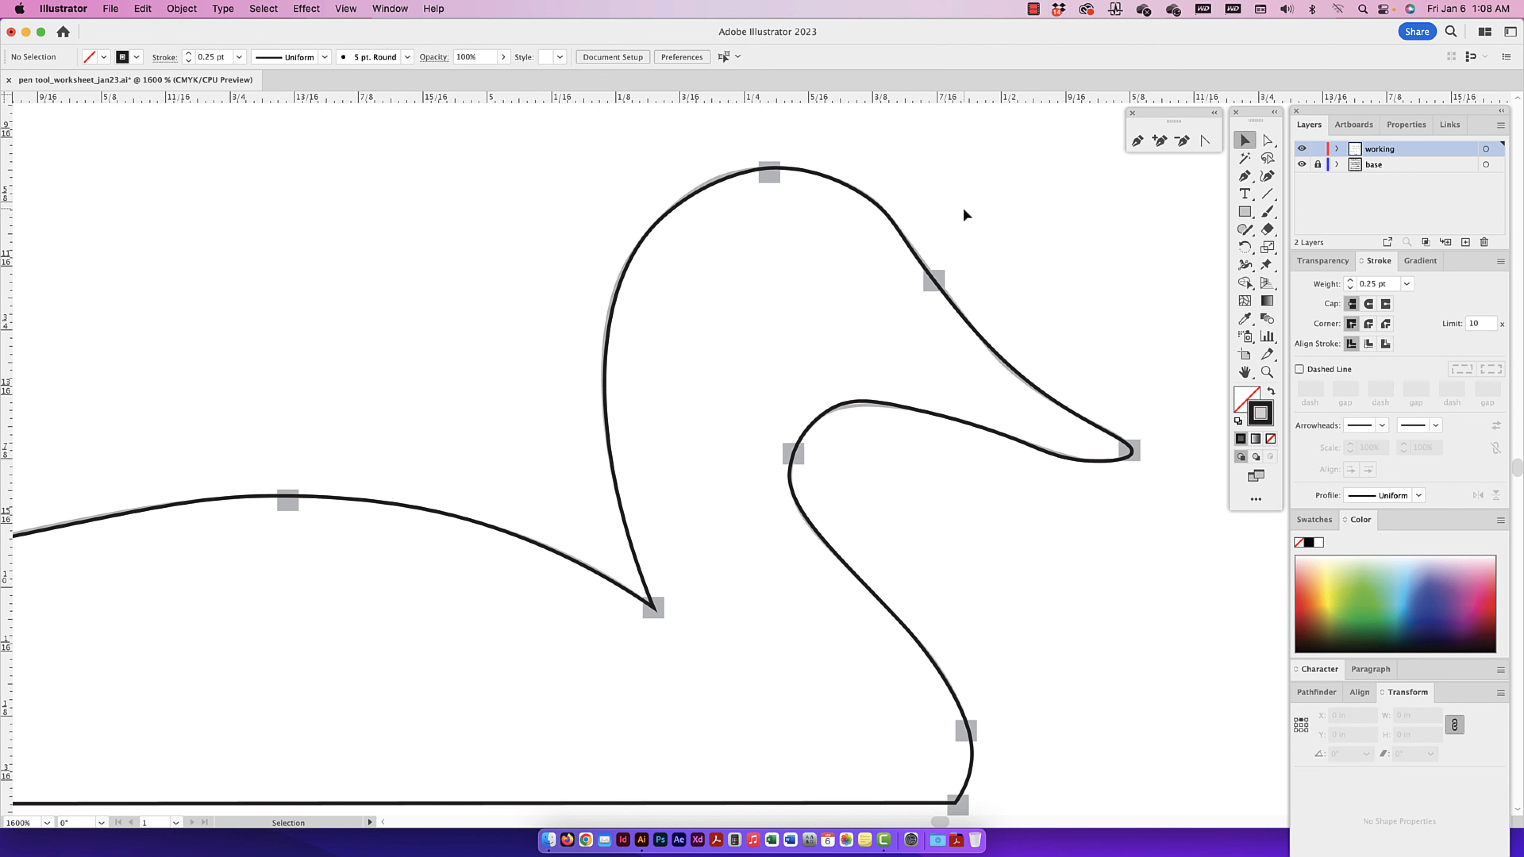
pyautogui.press('super')
pyautogui.press('super+minus')
pyautogui.press('super+minus')
pyautogui.press('super+minus')
pyautogui.press('super+minus')
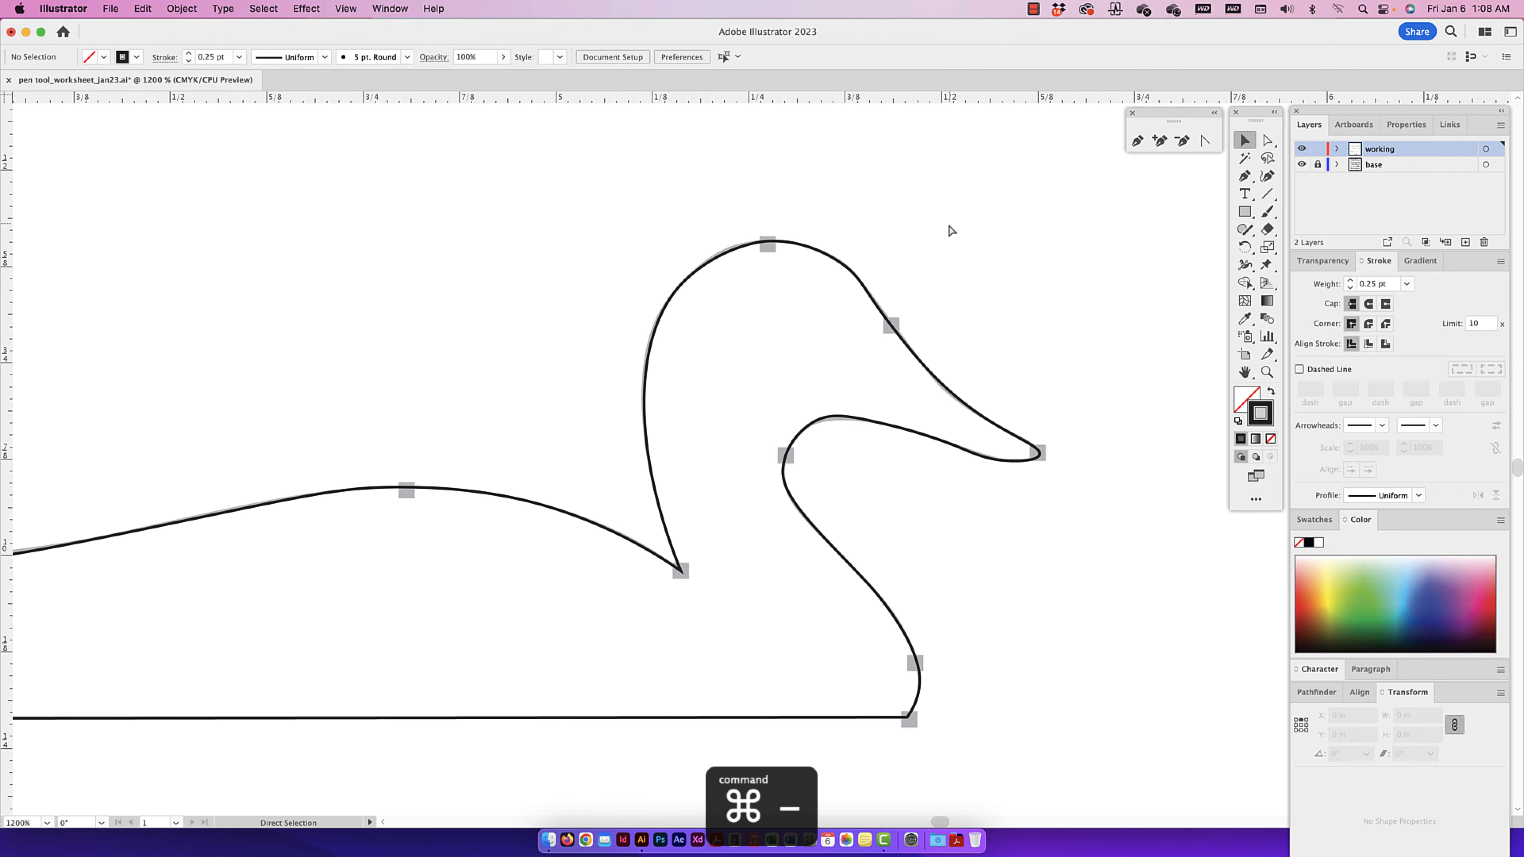
# - Select the duck's outline and smooth it around the throat and along both sides of the bill with the Smooth tool
pyautogui.press('super+equal')
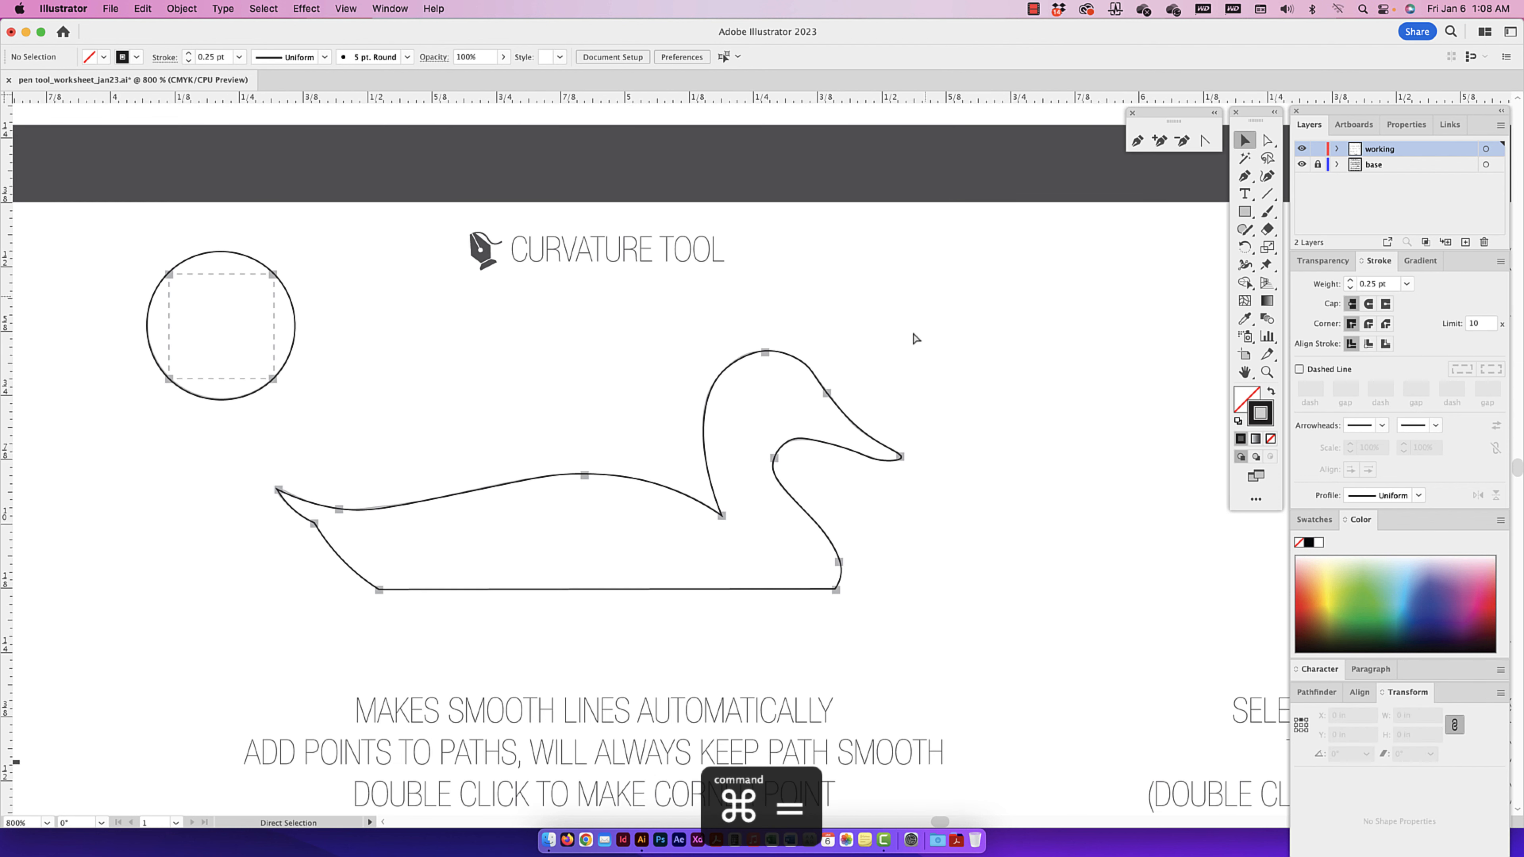
pyautogui.press('super+equal')
pyautogui.click(860, 444)
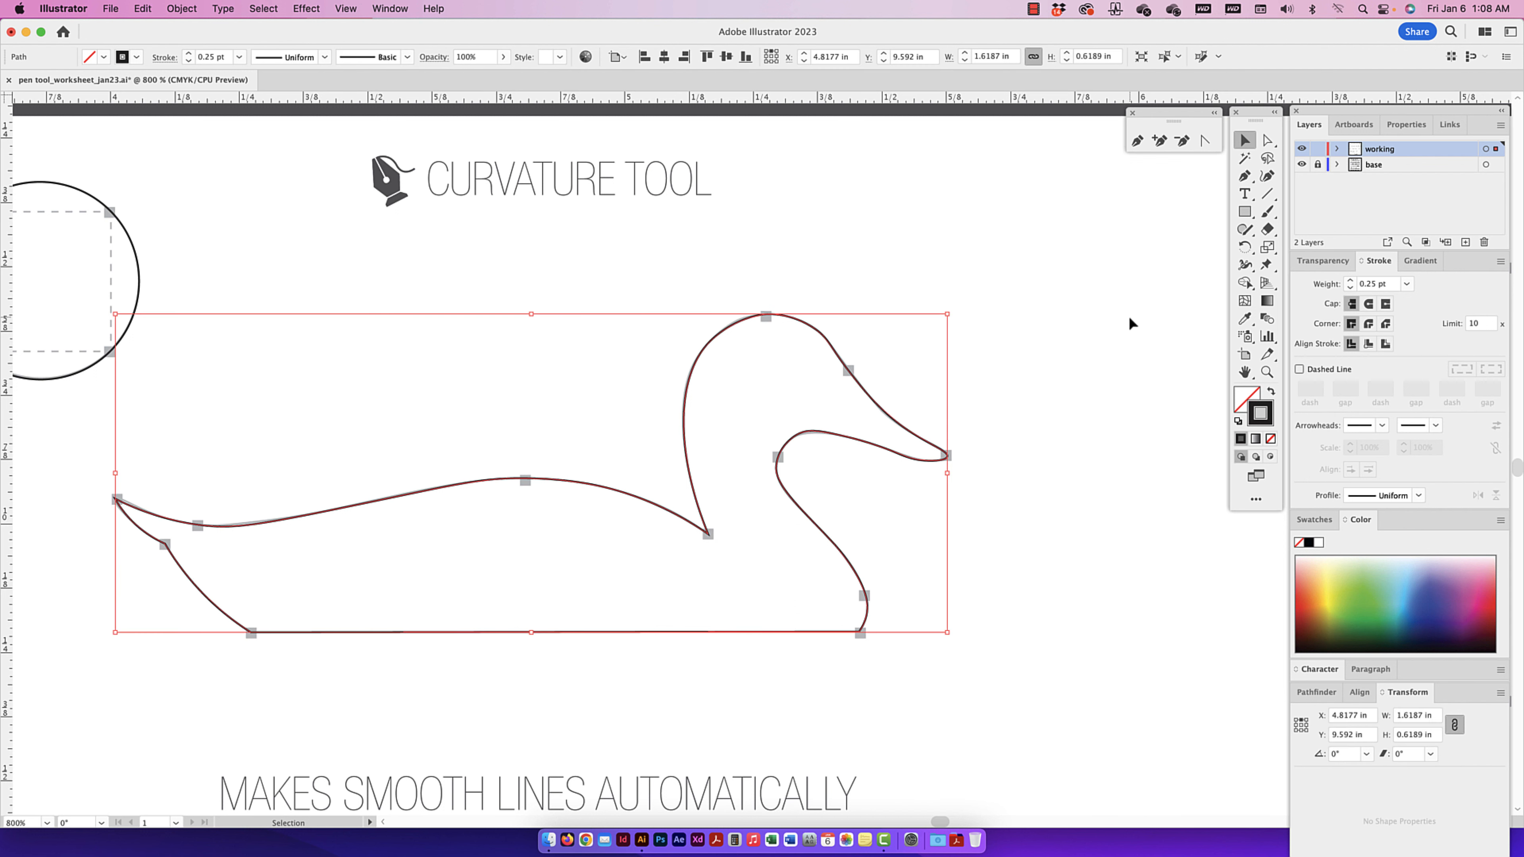
pyautogui.click(1268, 201)
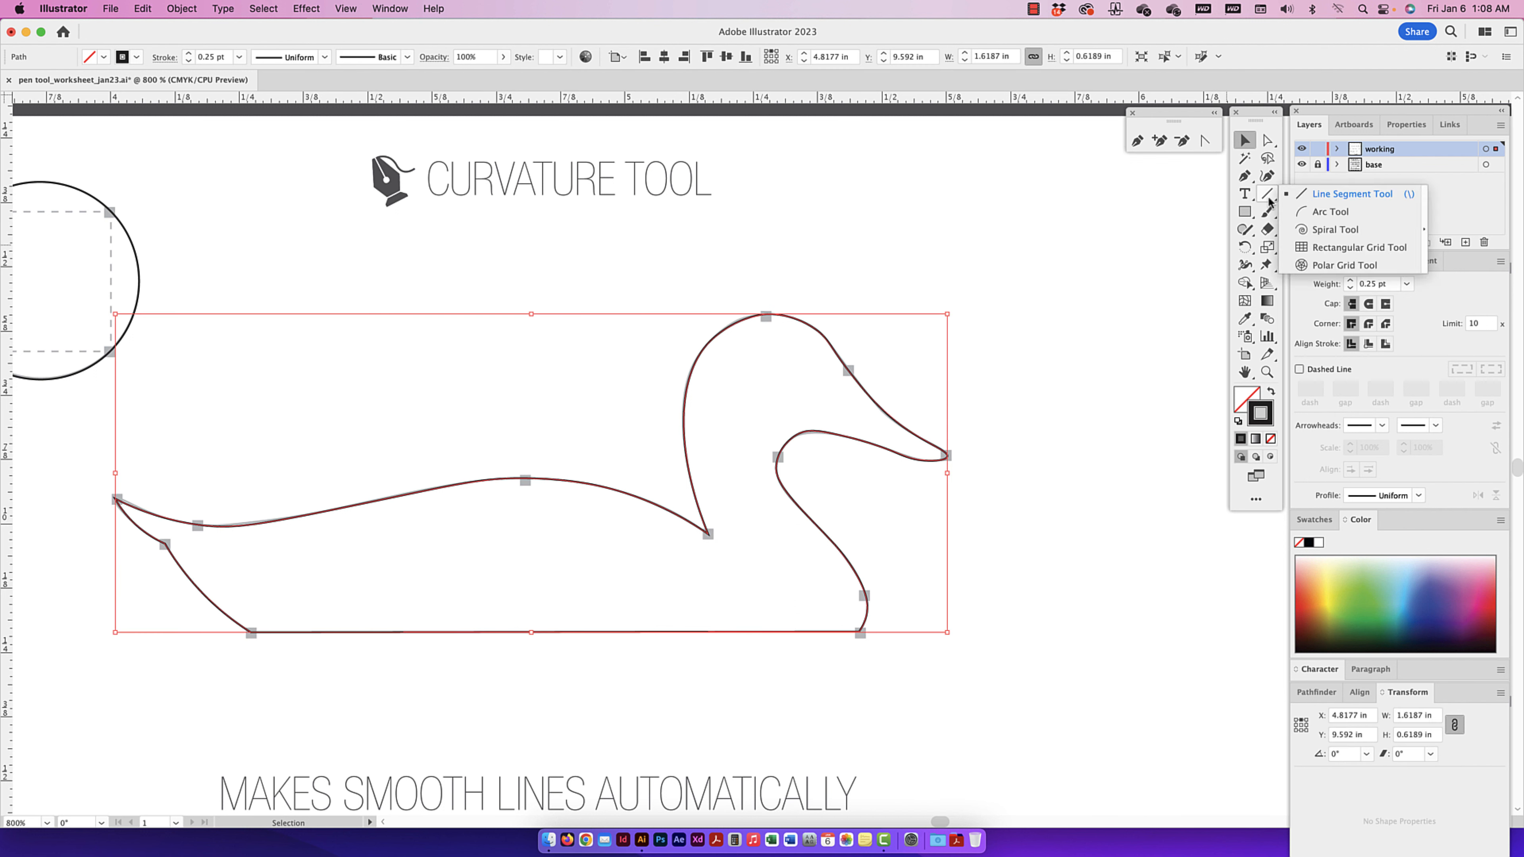
pyautogui.click(1267, 211)
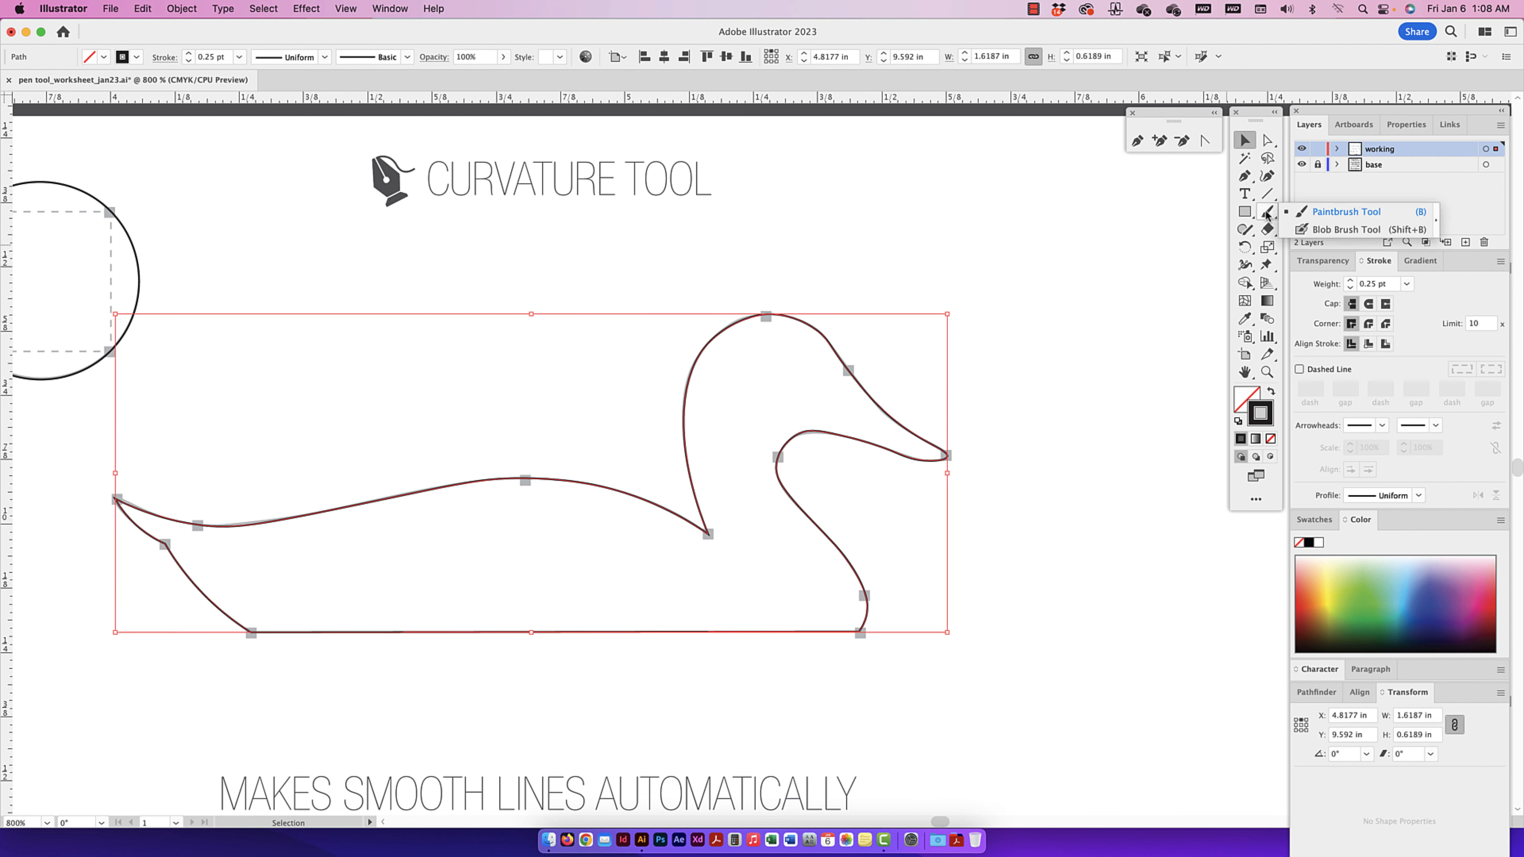
pyautogui.click(1244, 231)
pyautogui.click(1325, 264)
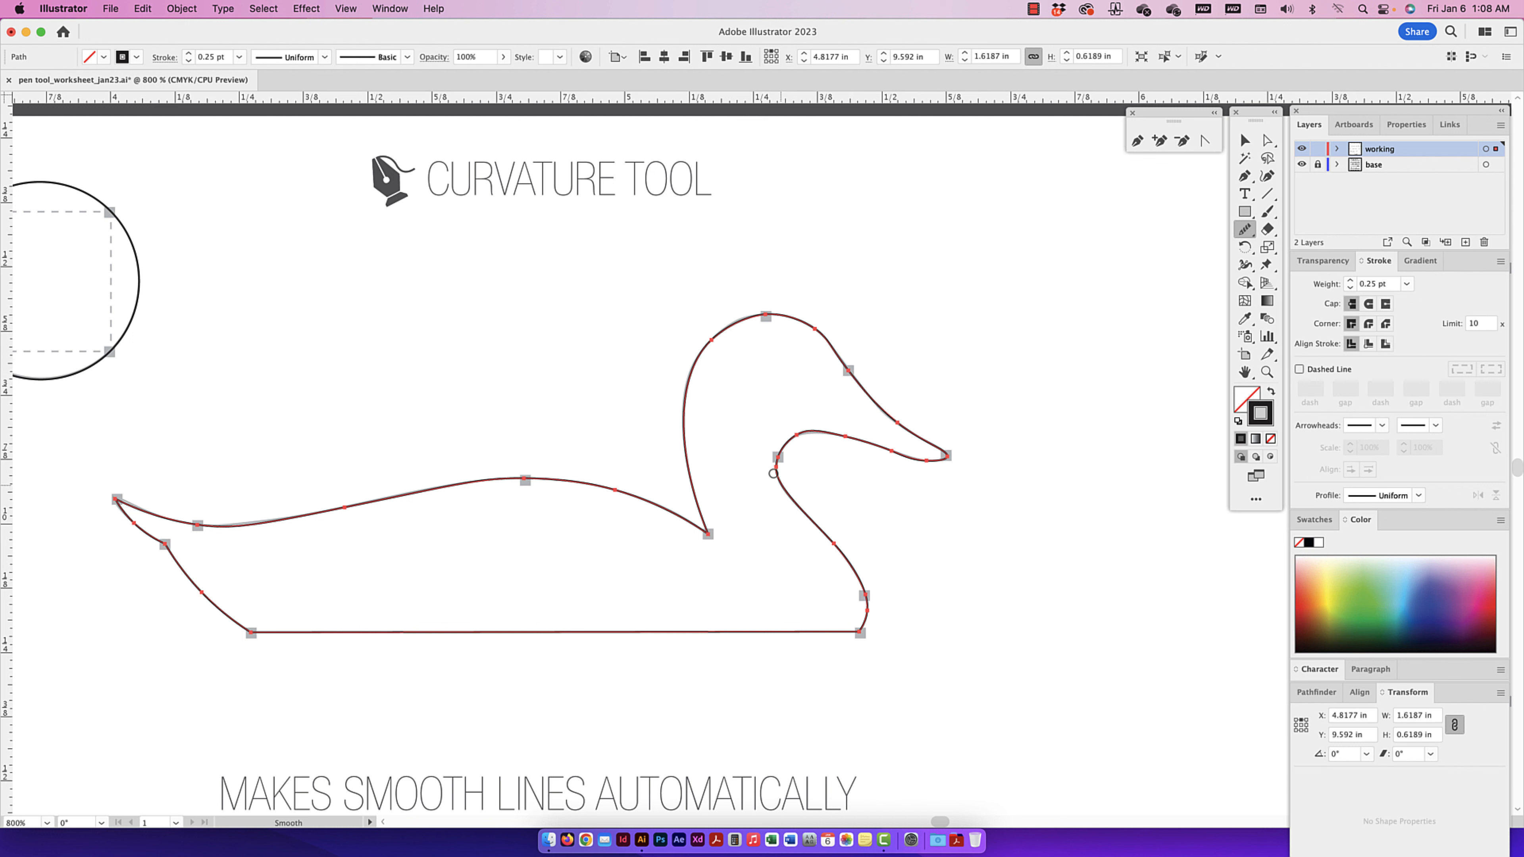
pyautogui.moveTo(823, 434)
pyautogui.mouseDown()
pyautogui.moveTo(784, 444)
pyautogui.moveTo(785, 478)
pyautogui.mouseUp()
pyautogui.moveTo(905, 429)
pyautogui.mouseDown()
pyautogui.moveTo(834, 342)
pyautogui.moveTo(901, 444)
pyautogui.mouseUp()
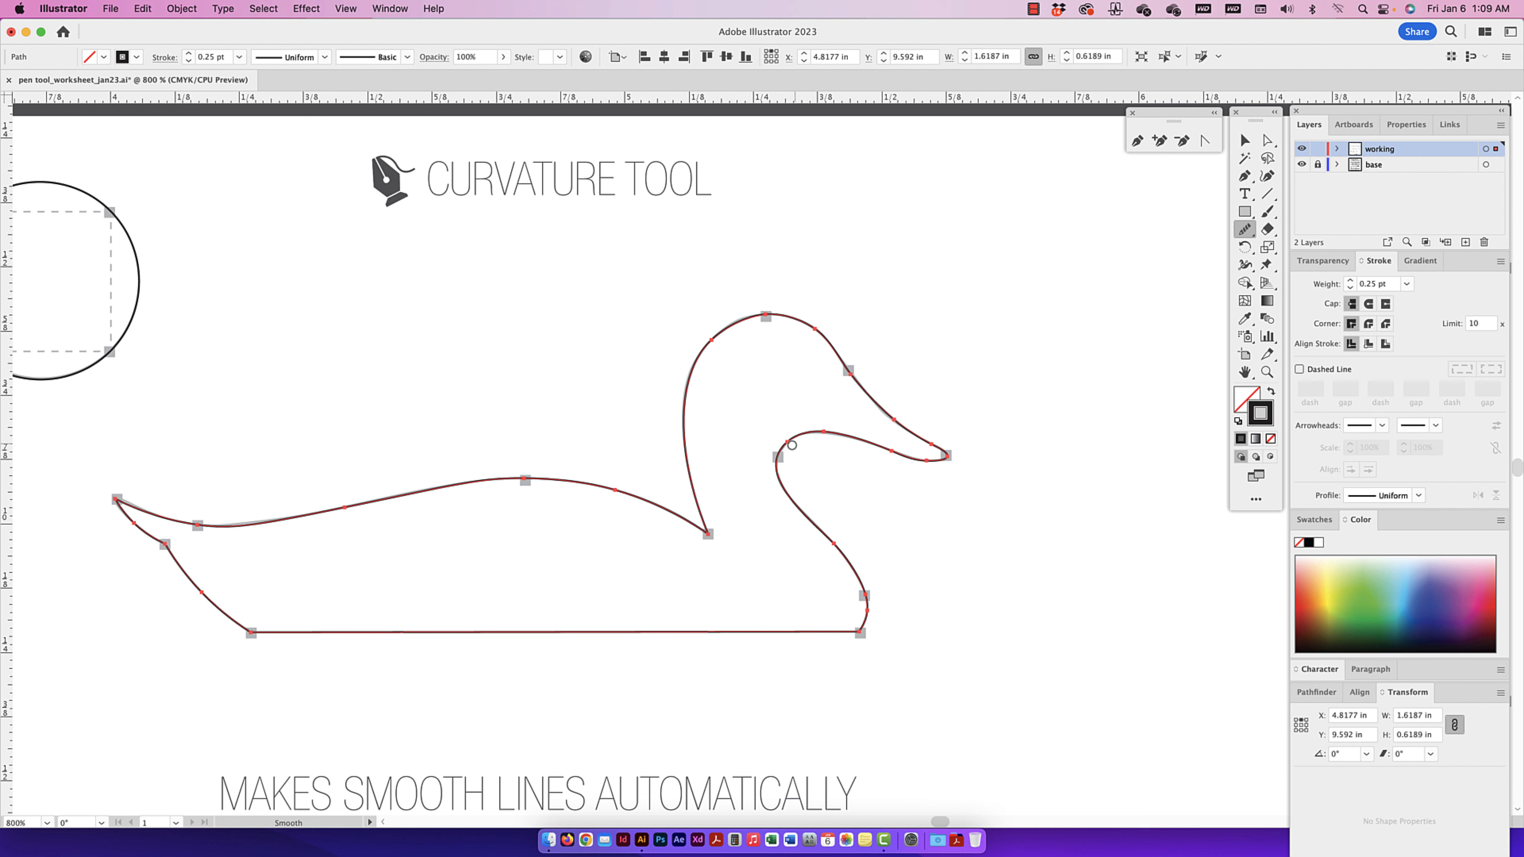
pyautogui.moveTo(798, 437); pyautogui.dragTo(860, 440)
pyautogui.click(1245, 228)
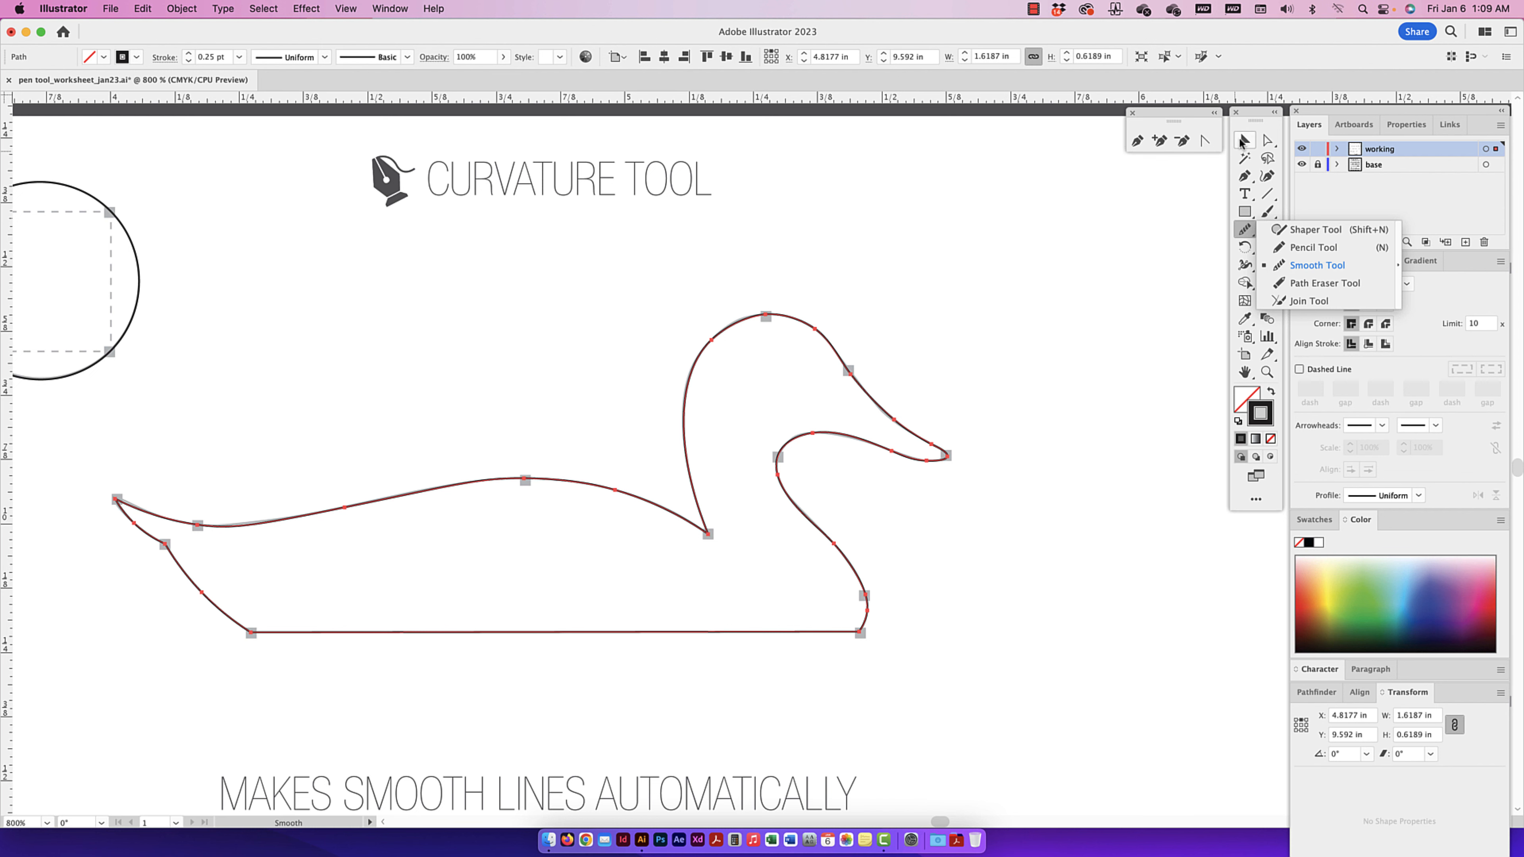
pyautogui.click(1246, 142)
# - Trace the large Rounded Corners template square with the Pen tool as a closed path of about 0.84 by 0.85 in, toggling Smart Guides
pyautogui.press('space')
pyautogui.moveTo(805, 324); pyautogui.dragTo(799, 323)
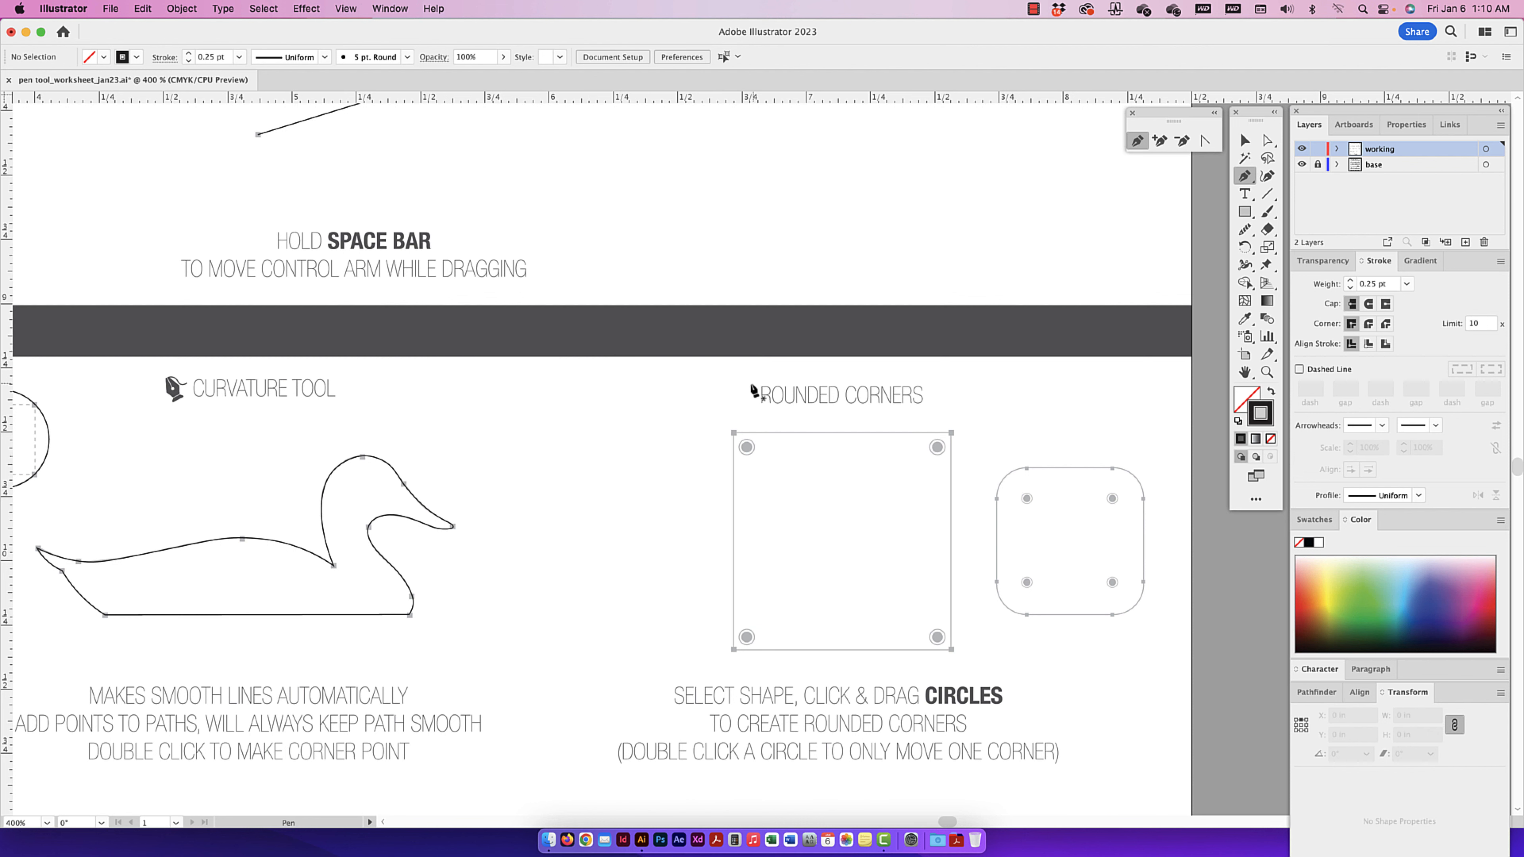
pyautogui.hscroll(1, 874, 419)
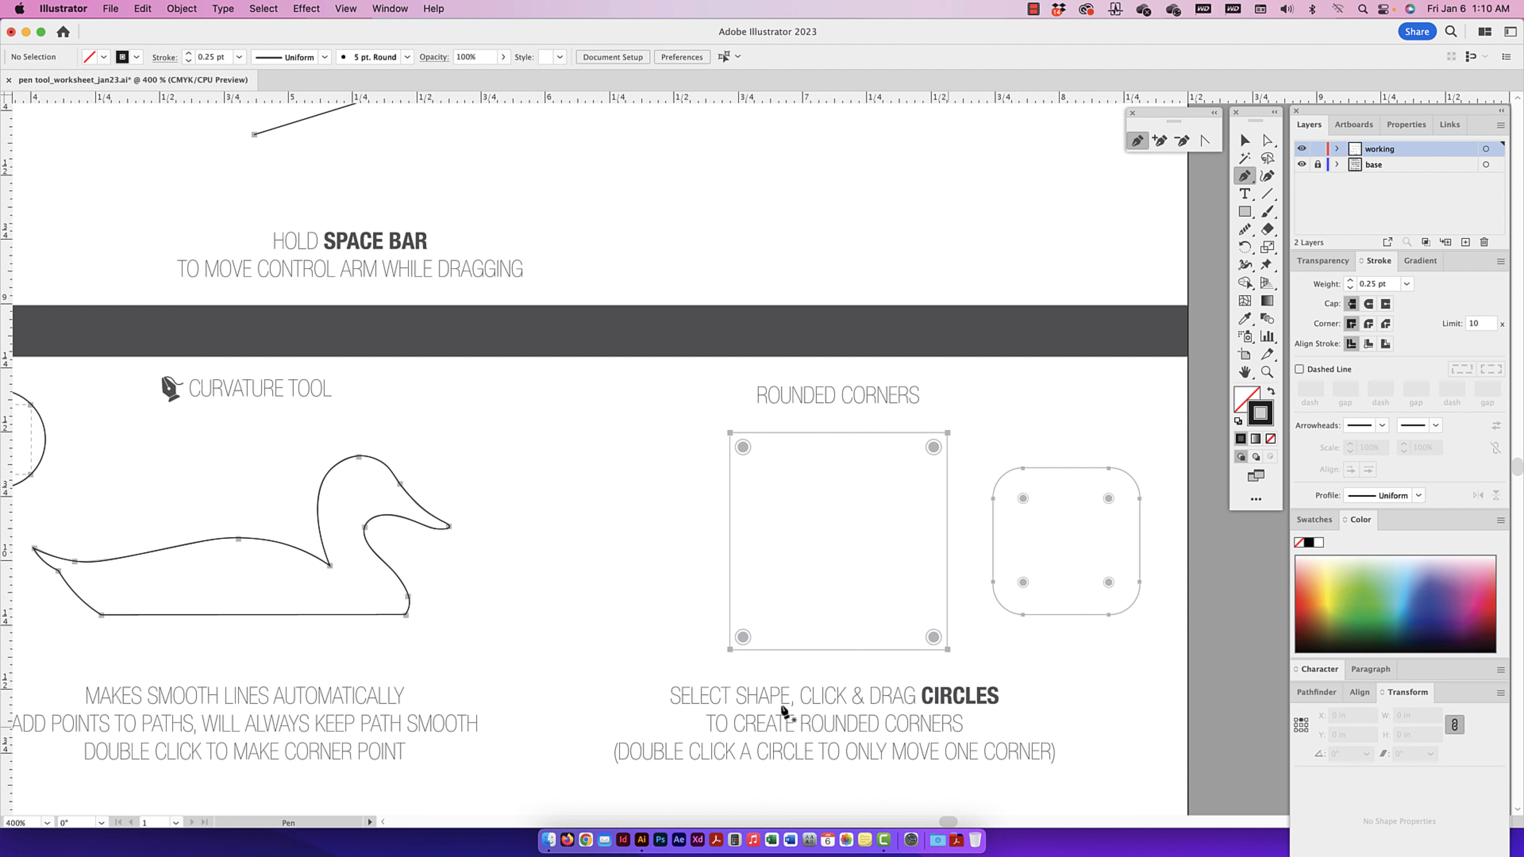
pyautogui.click(730, 432)
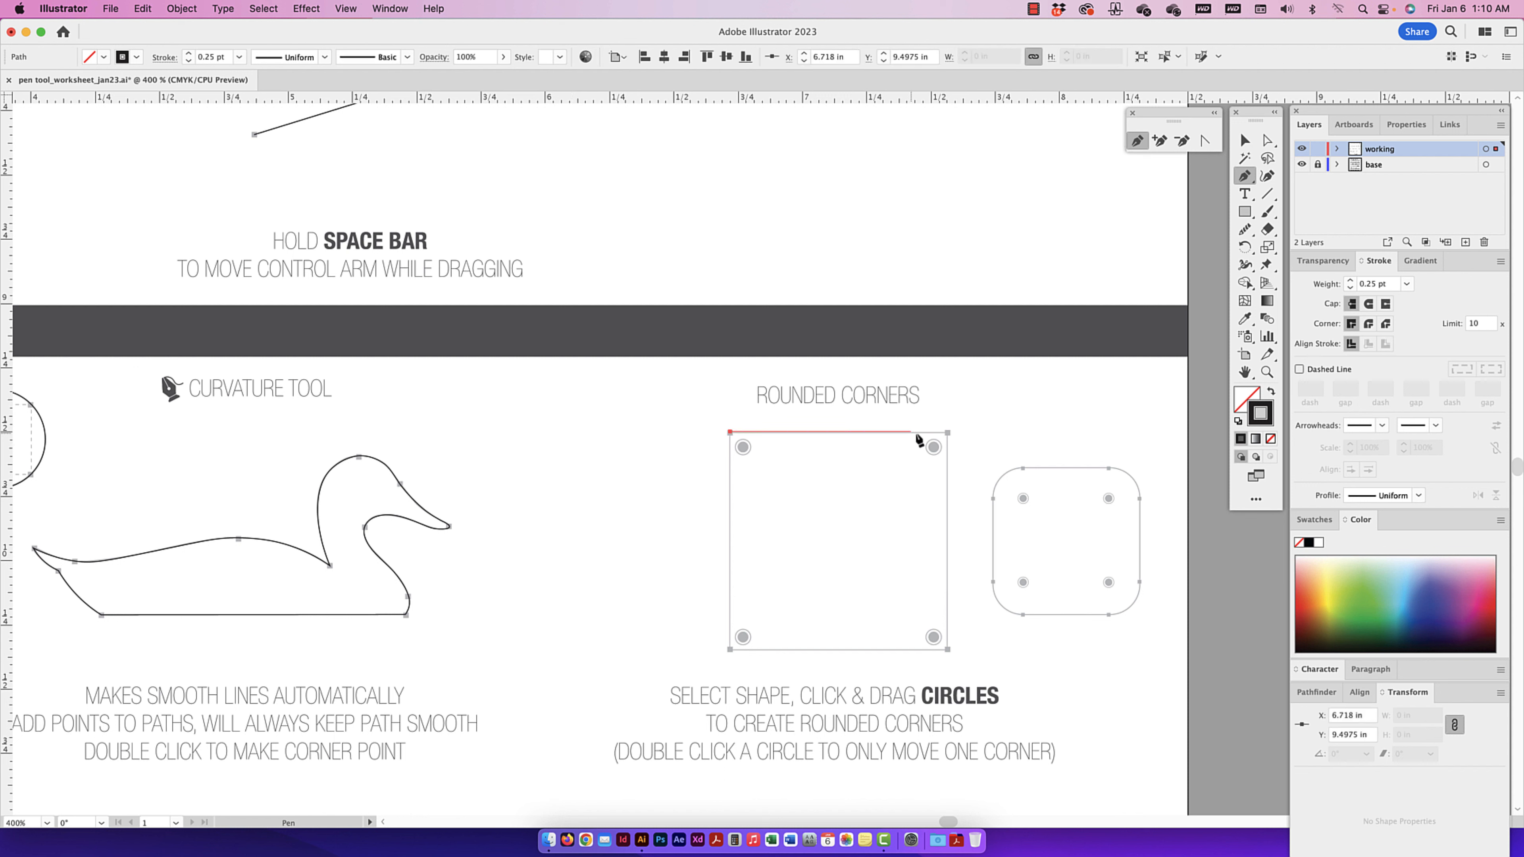
pyautogui.click(947, 432)
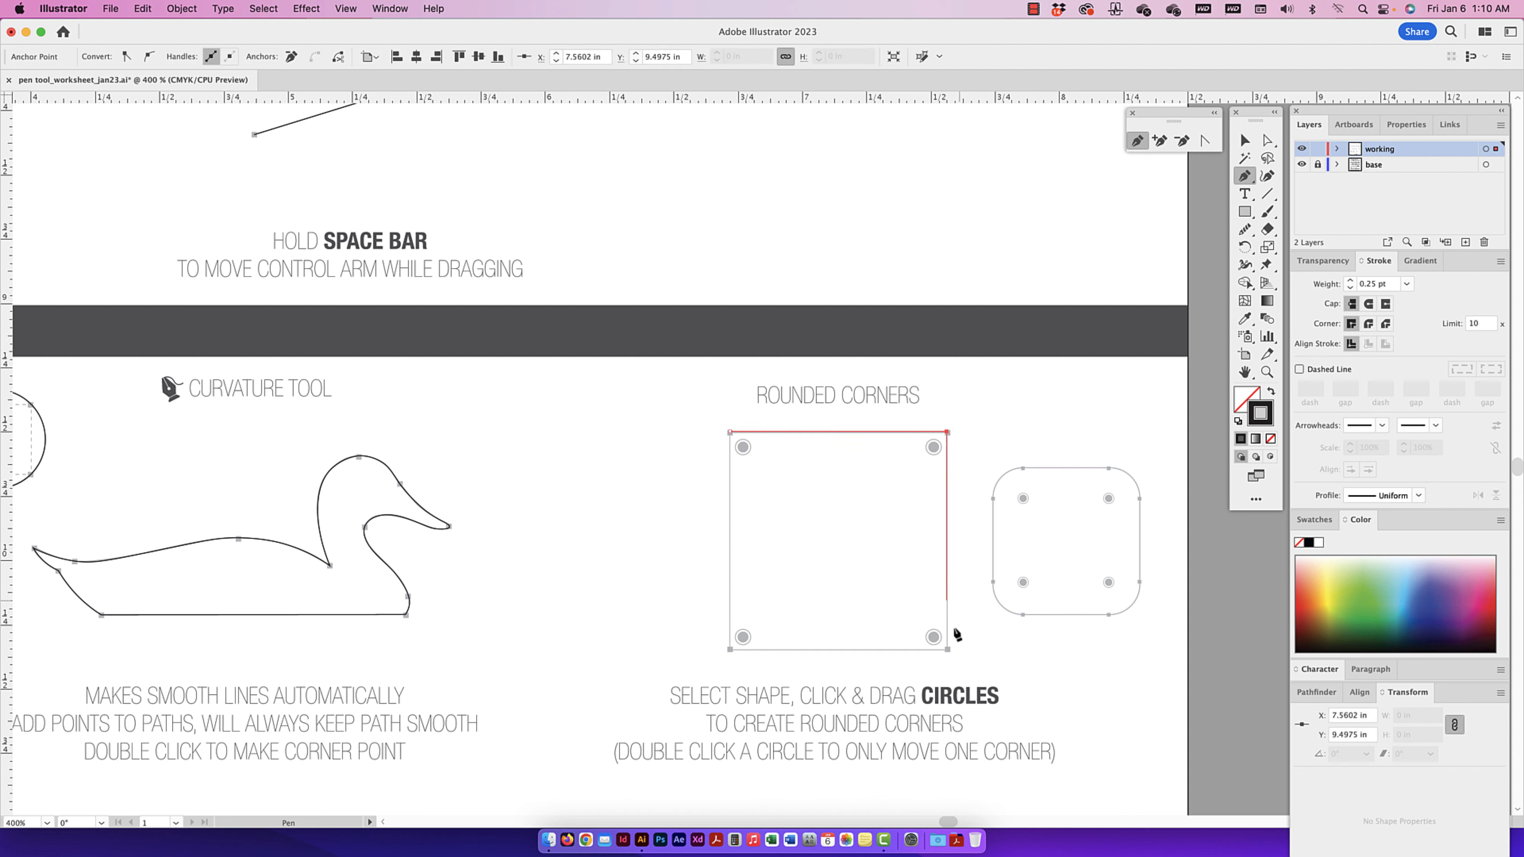
pyautogui.click(948, 650)
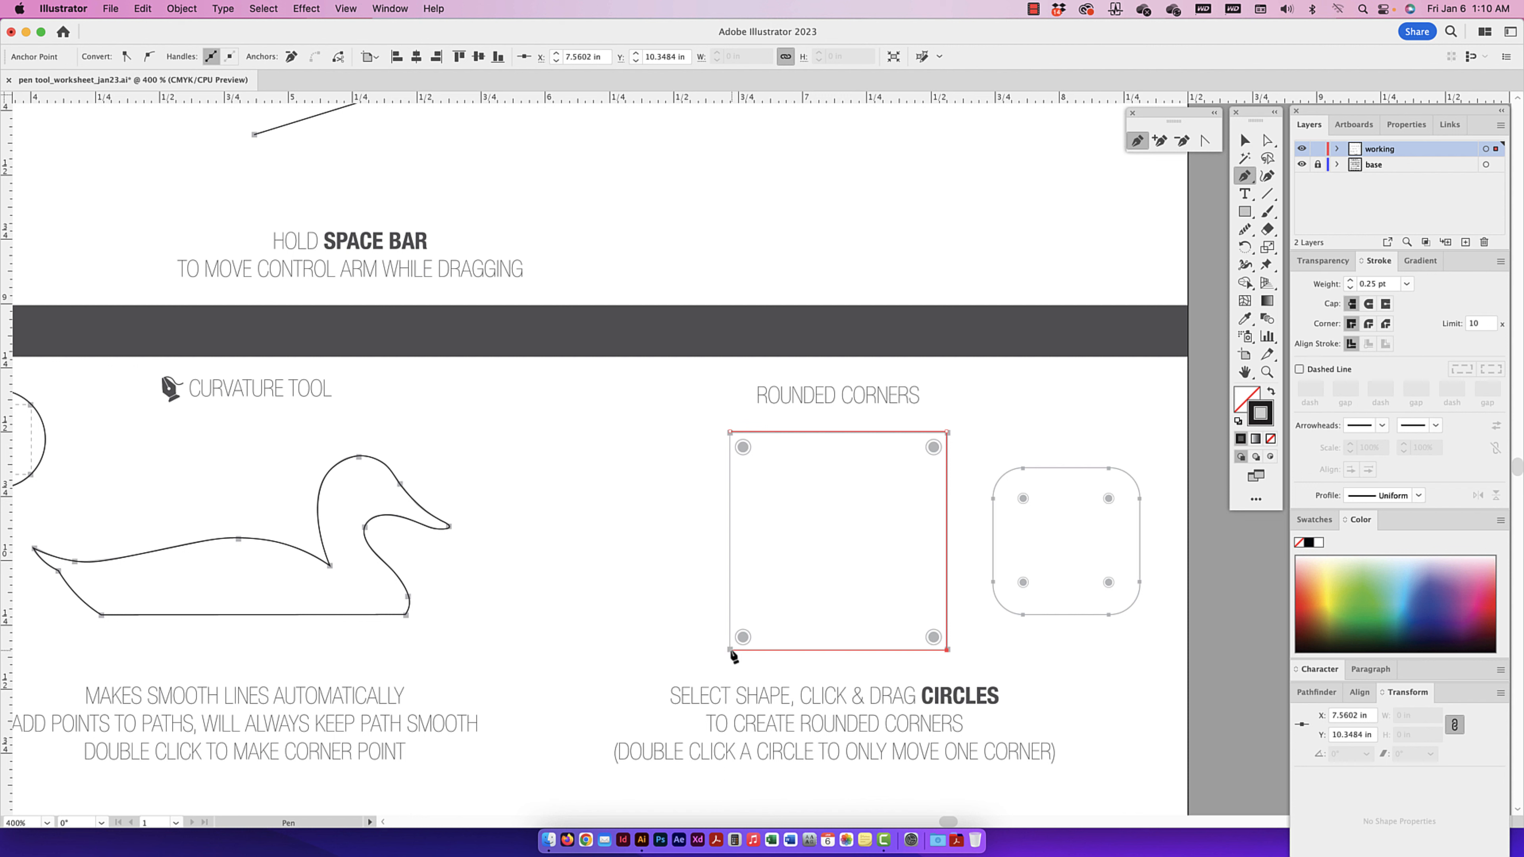
pyautogui.press('super+u')
pyautogui.click(730, 433)
pyautogui.hscroll(1, 878, 449)
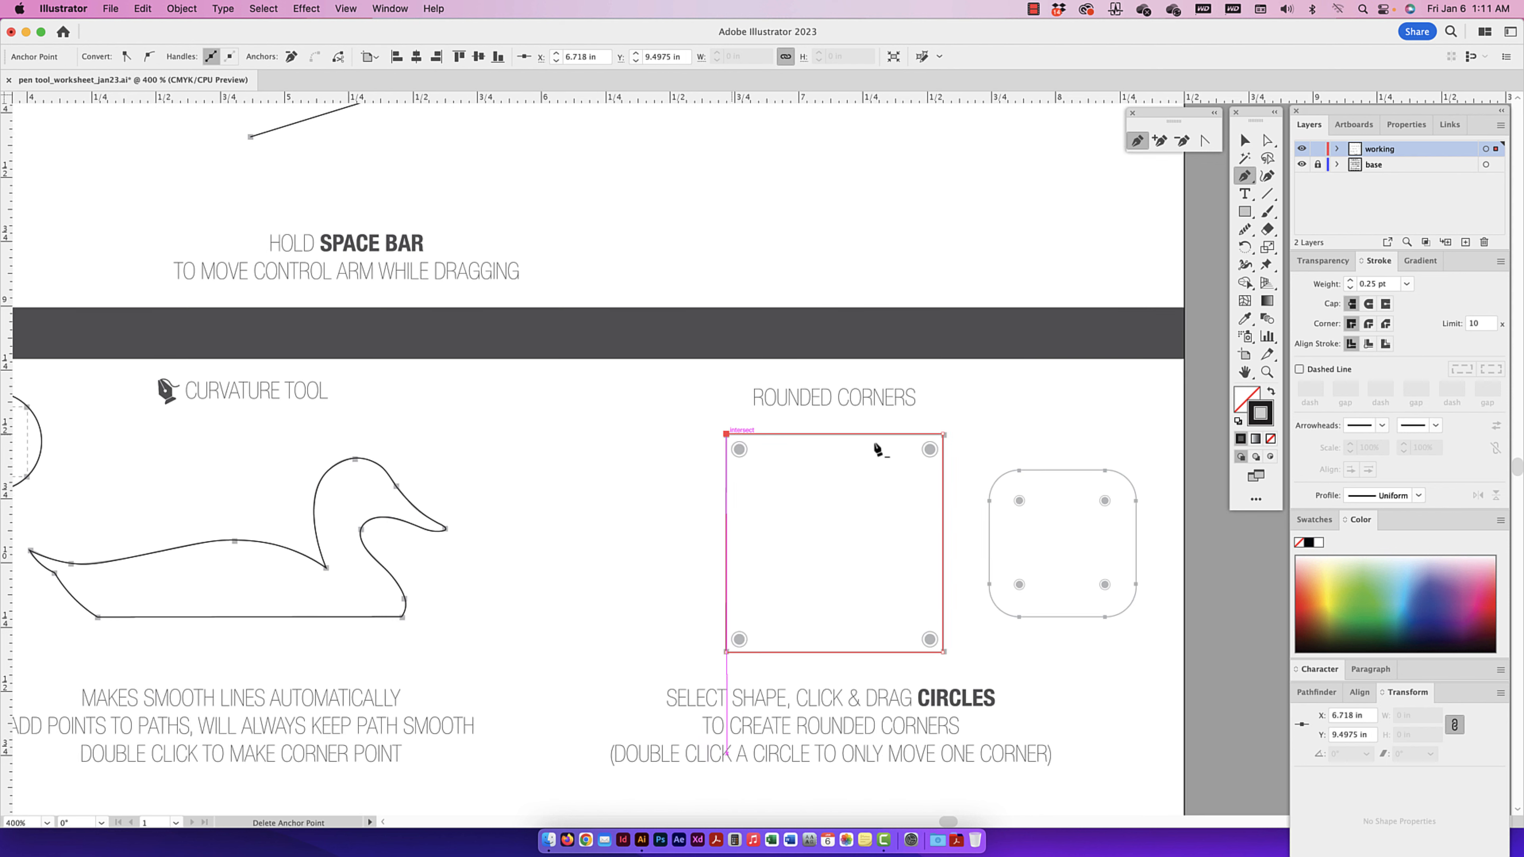
# - Compare the traced square under the Selection and Direct Selection tools, examining its anchor points and corner-rounding circles
pyautogui.click(1245, 141)
pyautogui.click(932, 469)
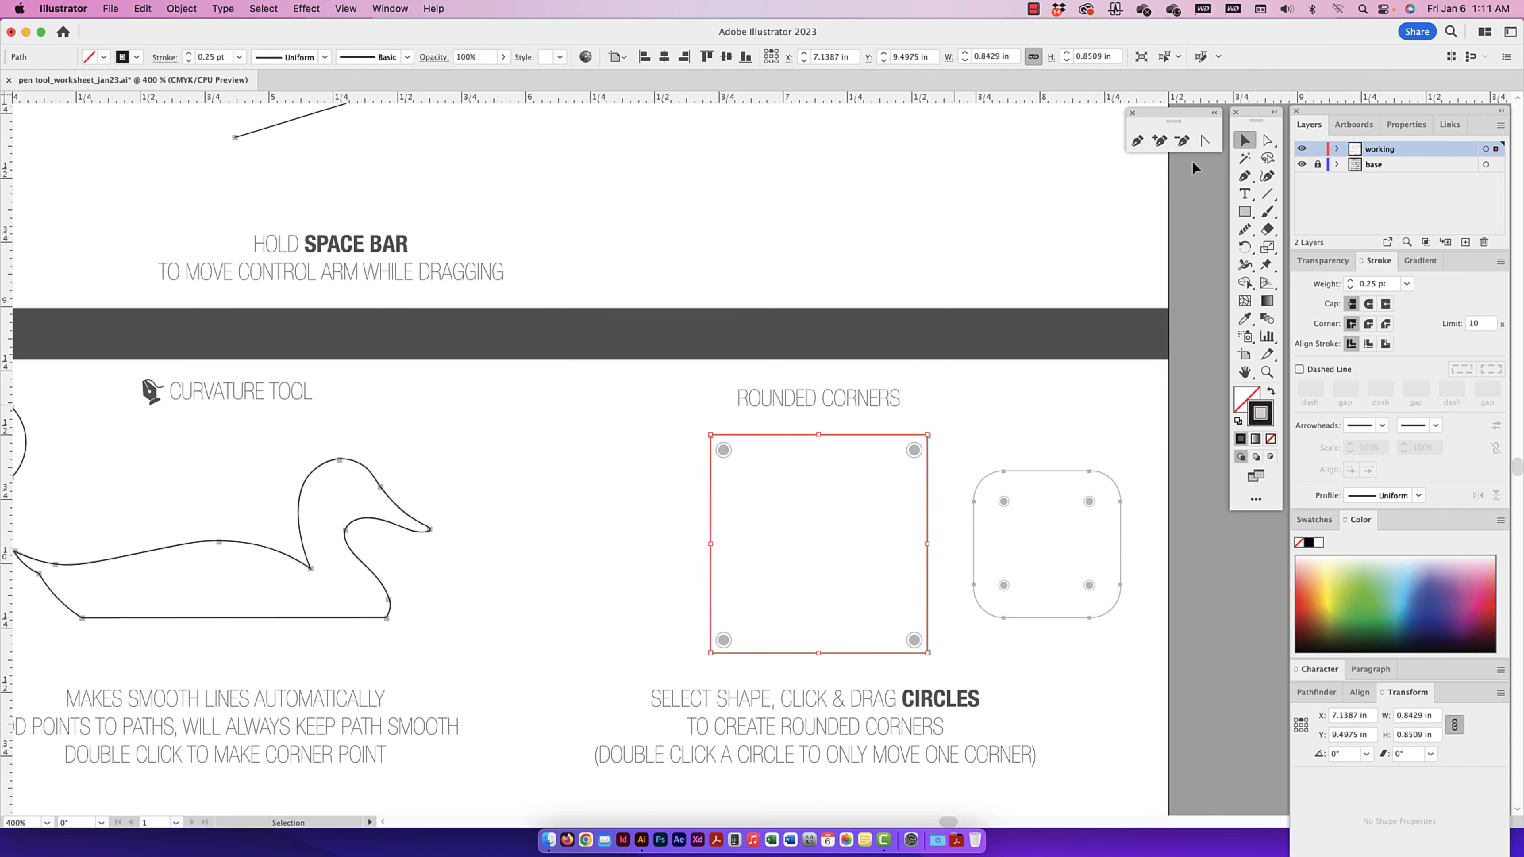
pyautogui.hscroll(1, 942, 450)
pyautogui.press('a')
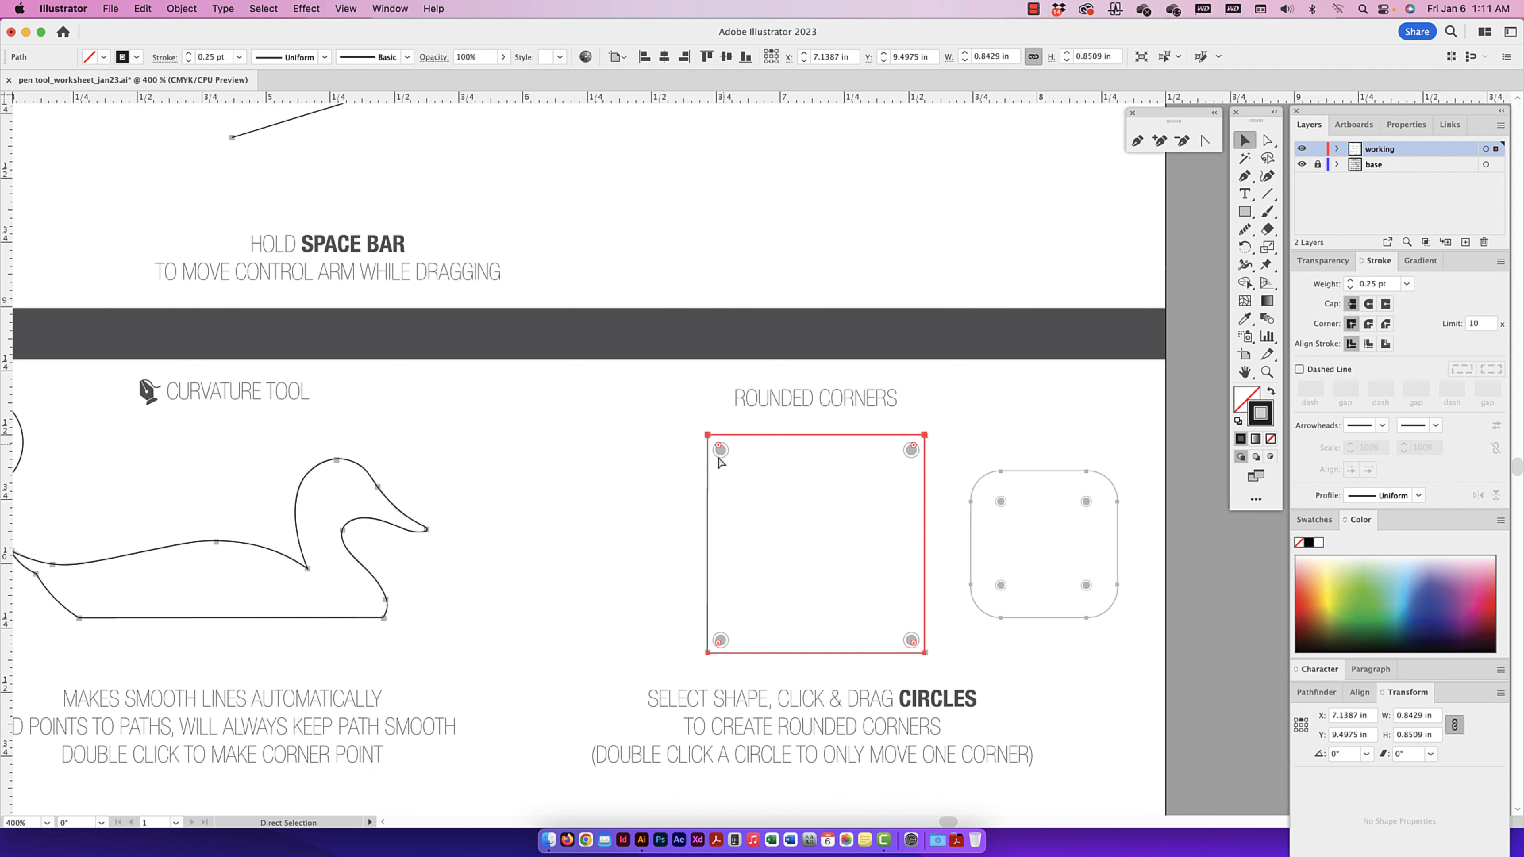
pyautogui.press('v')
pyautogui.click(1266, 140)
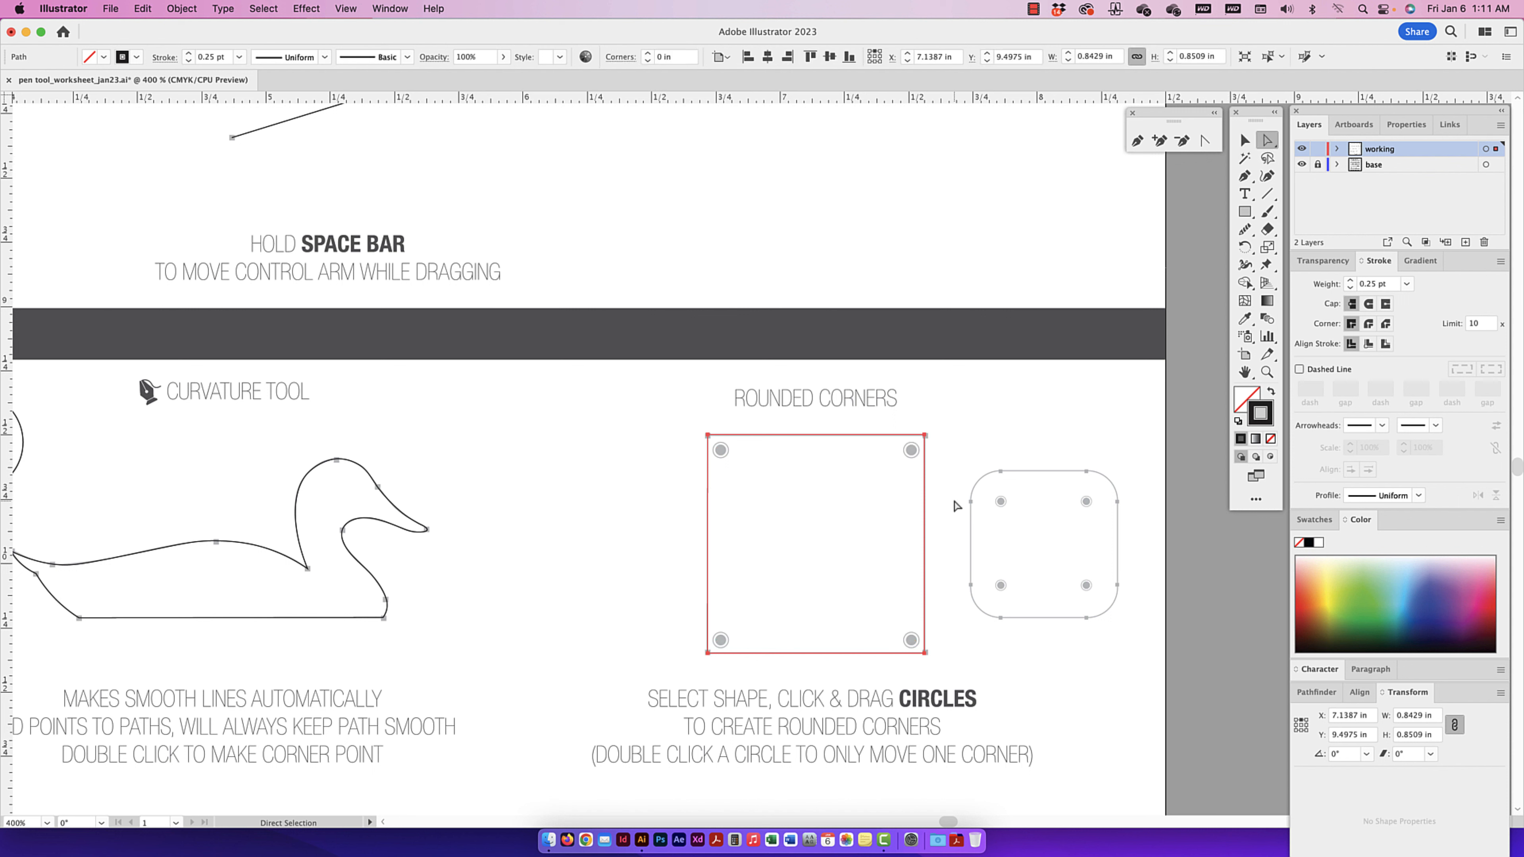
pyautogui.click(954, 501)
pyautogui.click(925, 502)
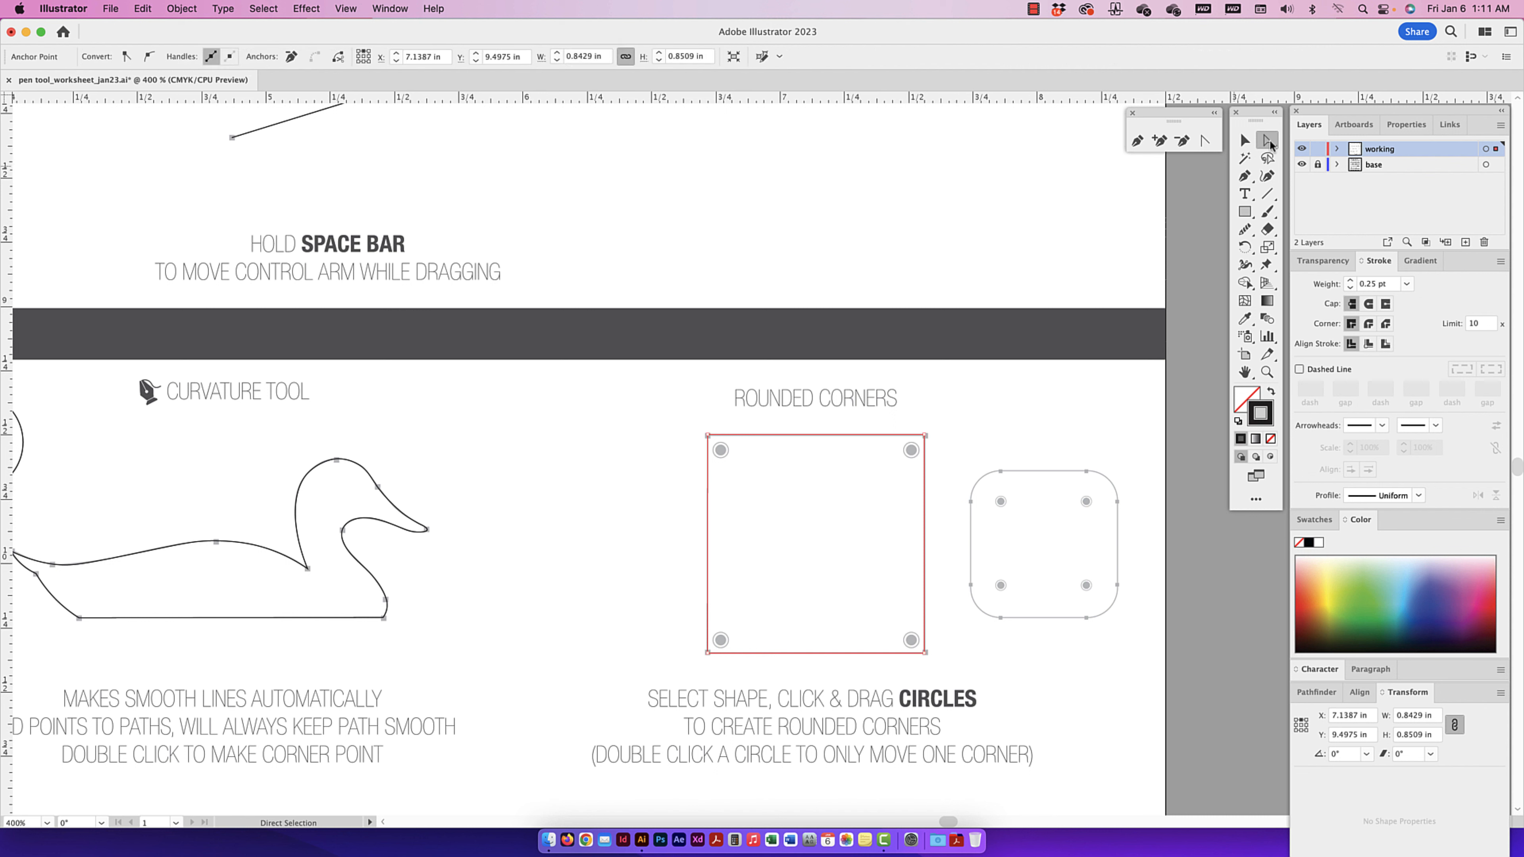
pyautogui.moveTo(947, 421); pyautogui.dragTo(631, 679)
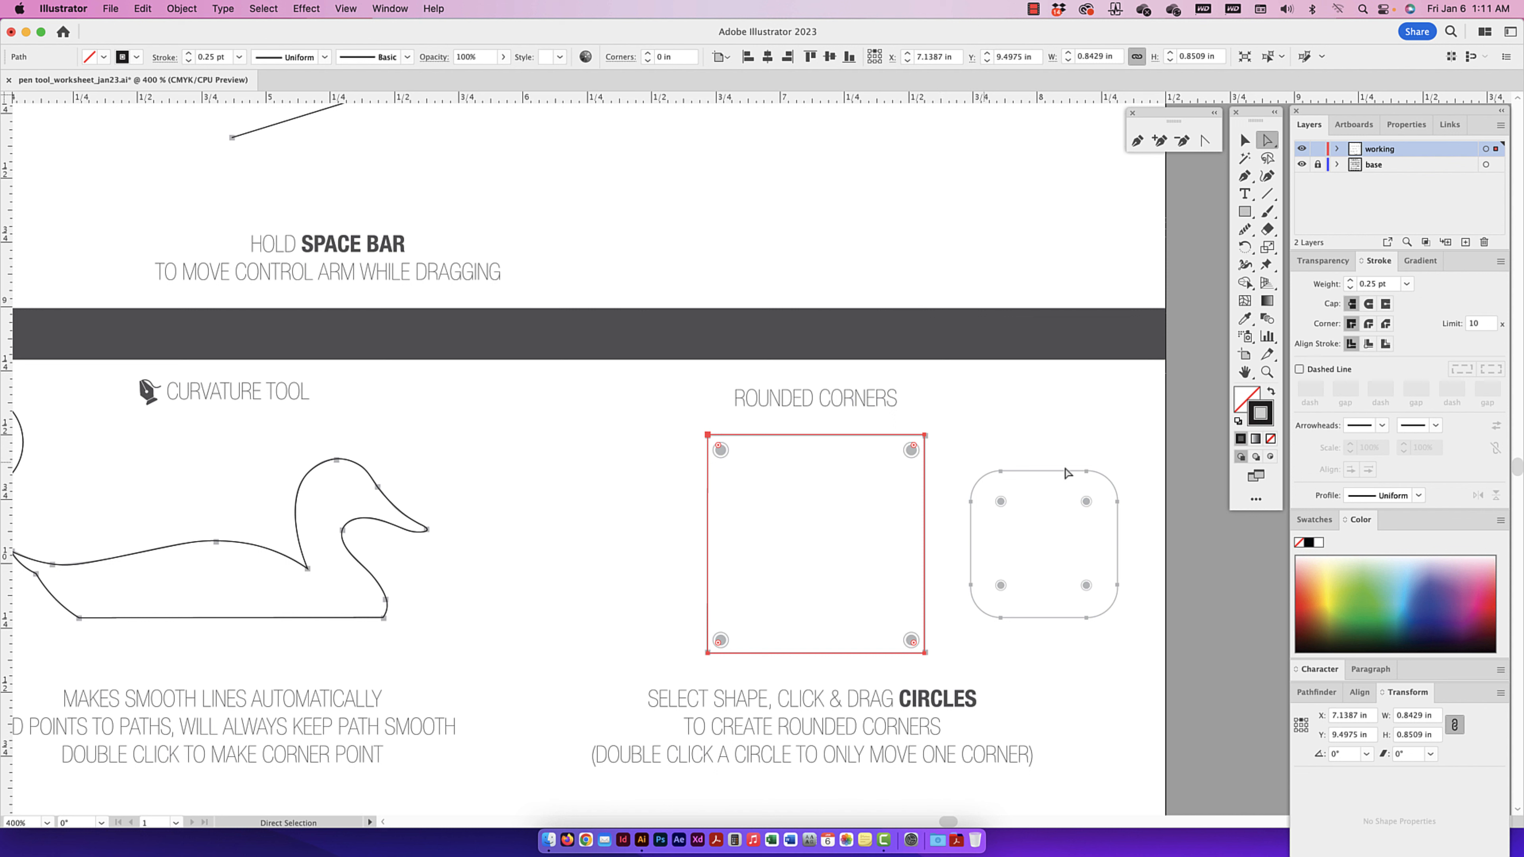
pyautogui.click(879, 483)
# - Select the whole square and round all four corners together to a radius of about 0.05 in
pyautogui.click(1244, 139)
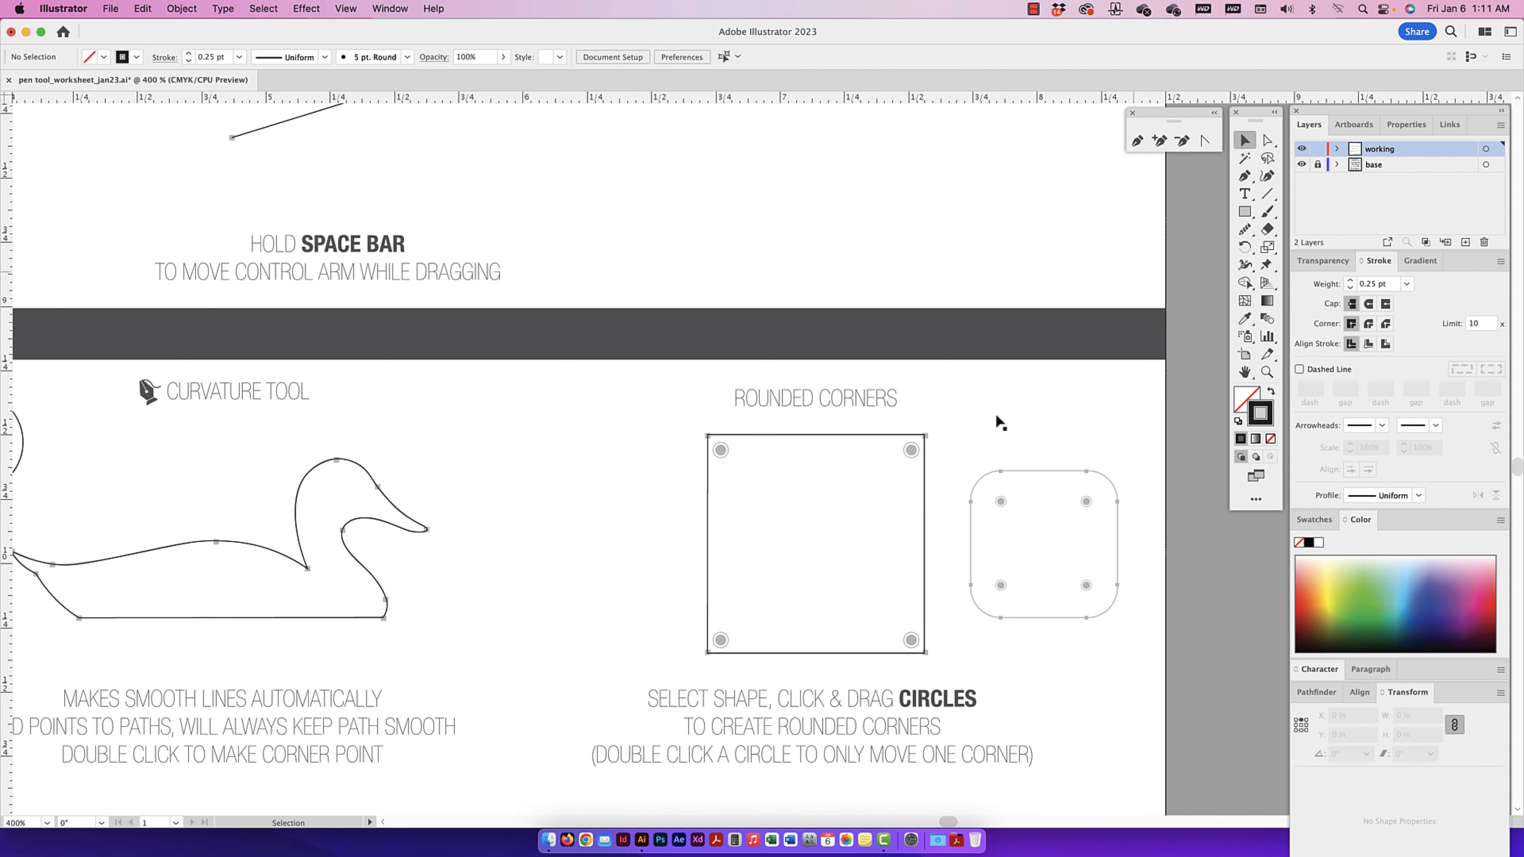
pyautogui.click(923, 469)
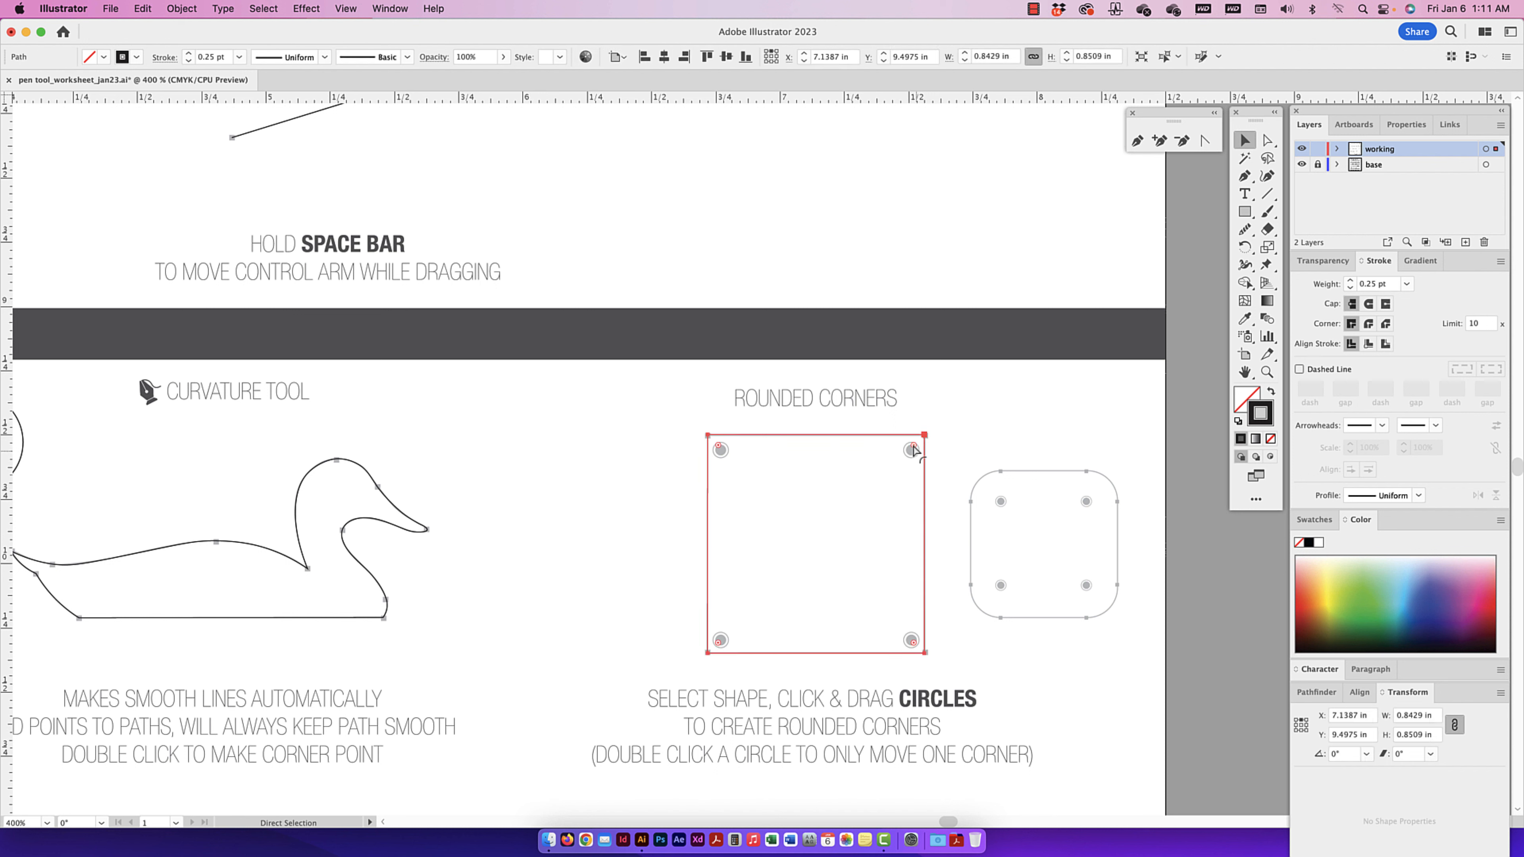
pyautogui.moveTo(912, 450)
pyautogui.mouseDown()
pyautogui.moveTo(733, 645)
pyautogui.moveTo(823, 517)
pyautogui.moveTo(911, 450)
pyautogui.mouseUp()
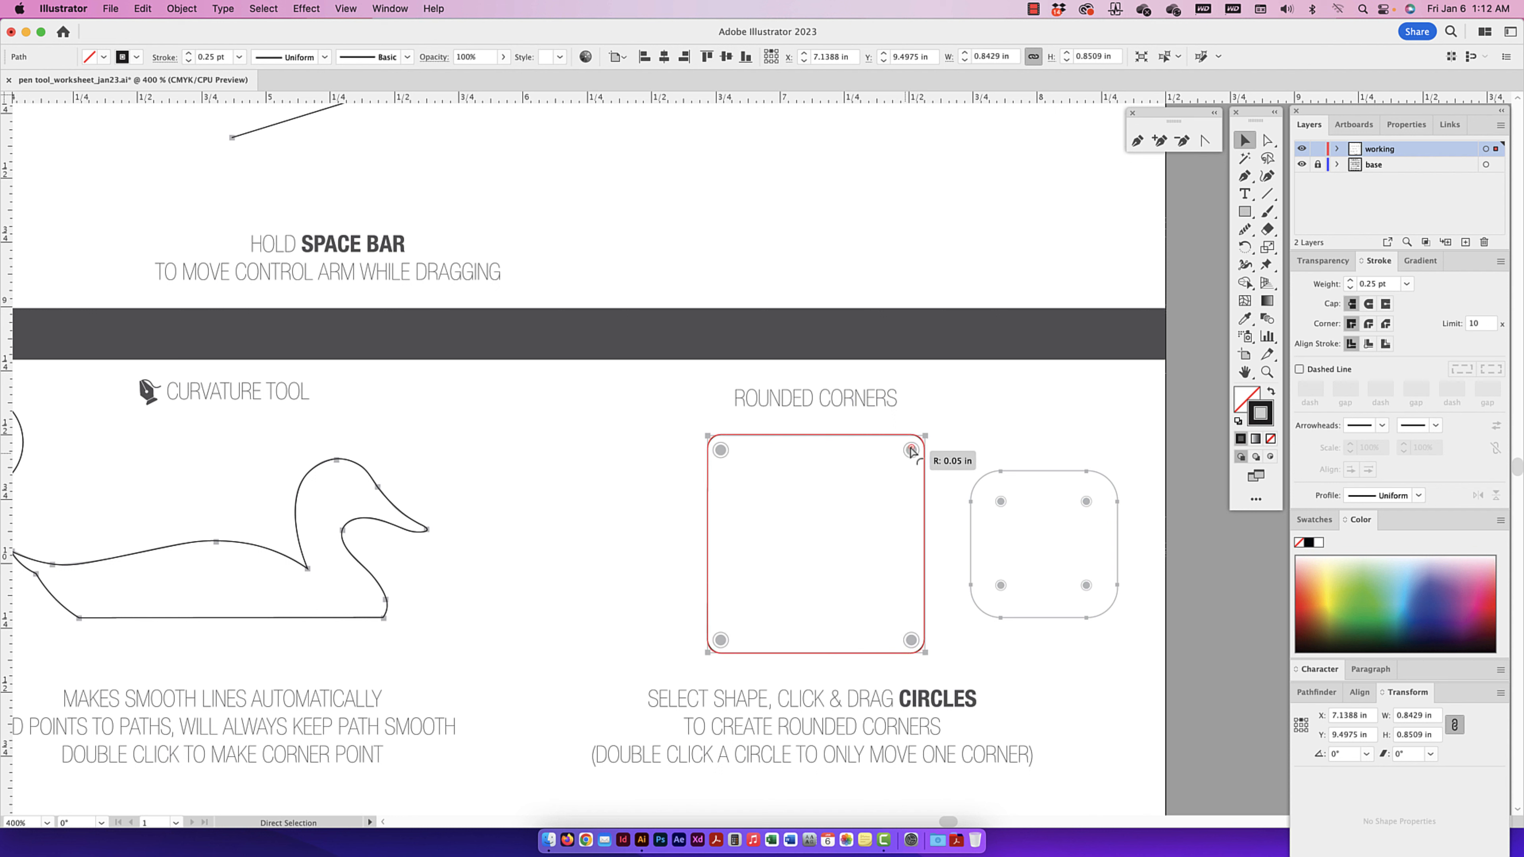
pyautogui.moveTo(911, 450); pyautogui.dragTo(911, 448)
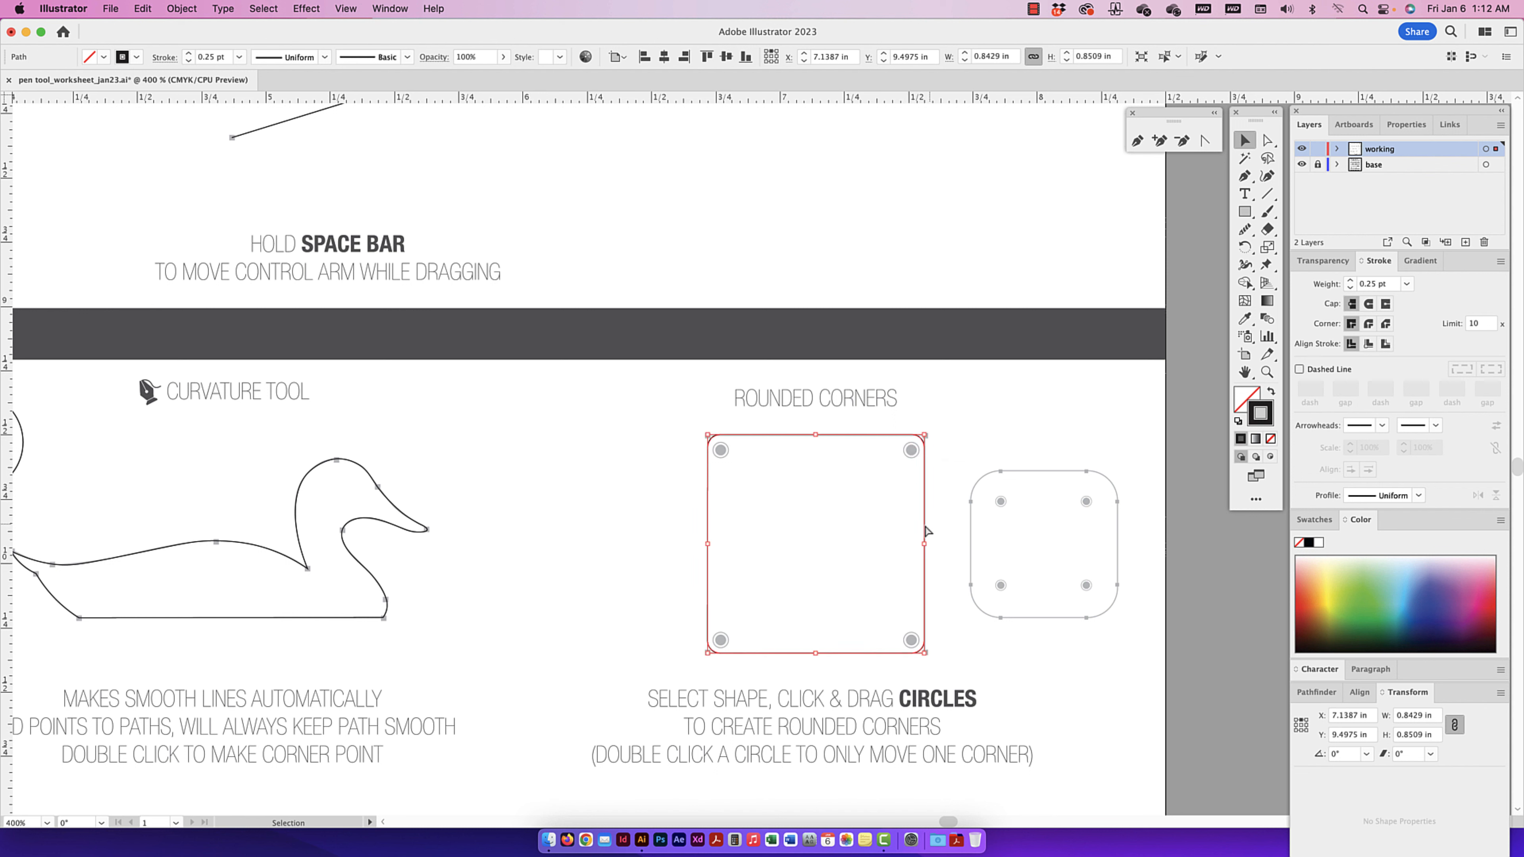
# - Try rounding only the square's upper-right corner to its maximum radius, and undo the change
pyautogui.click(911, 450)
pyautogui.moveTo(911, 450); pyautogui.dragTo(730, 676)
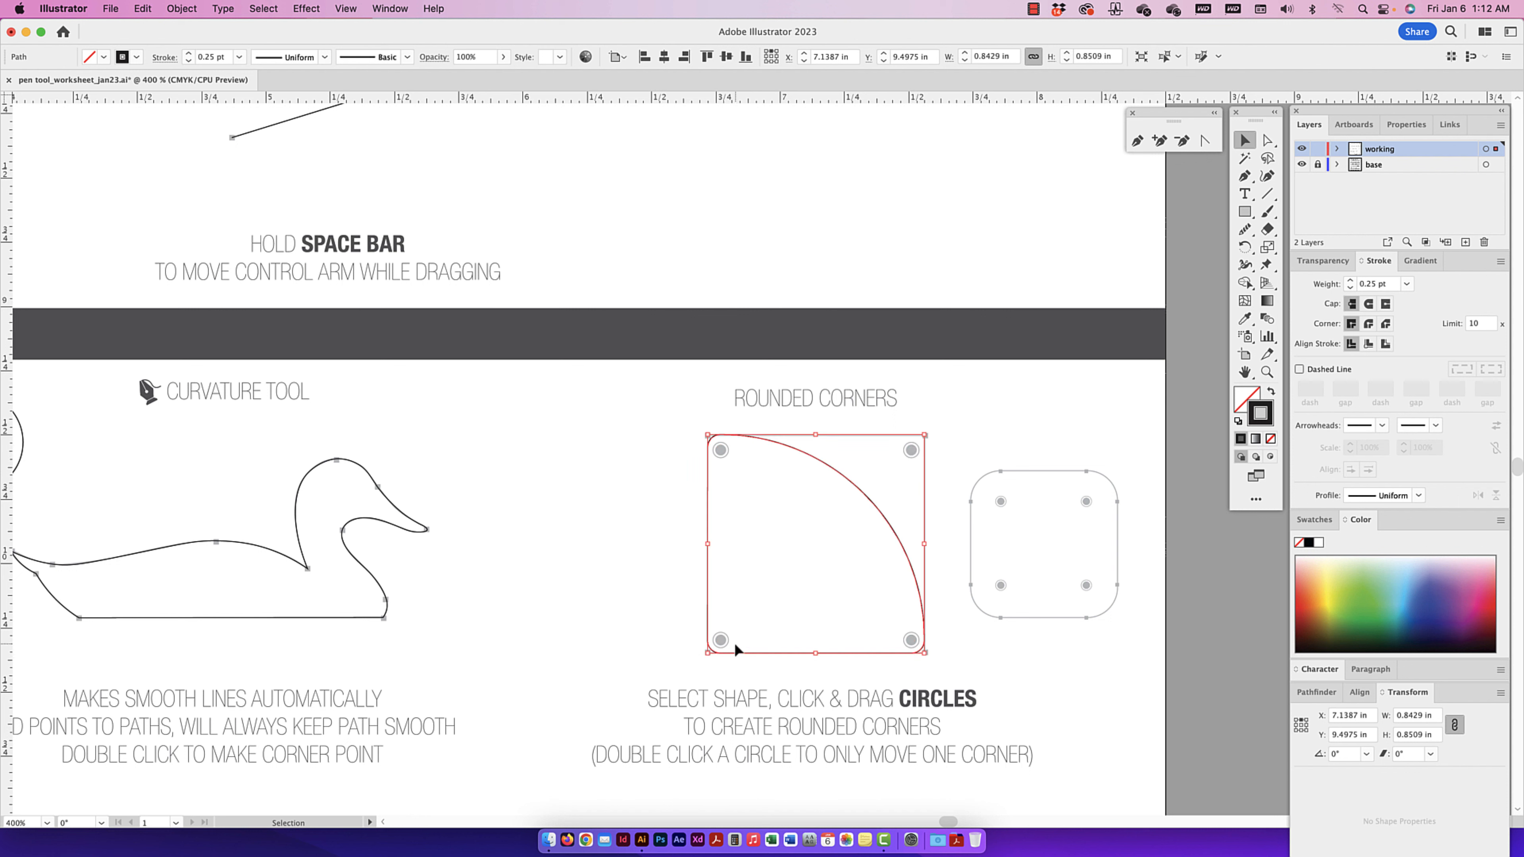
pyautogui.press('super+z')
pyautogui.press('super+z')
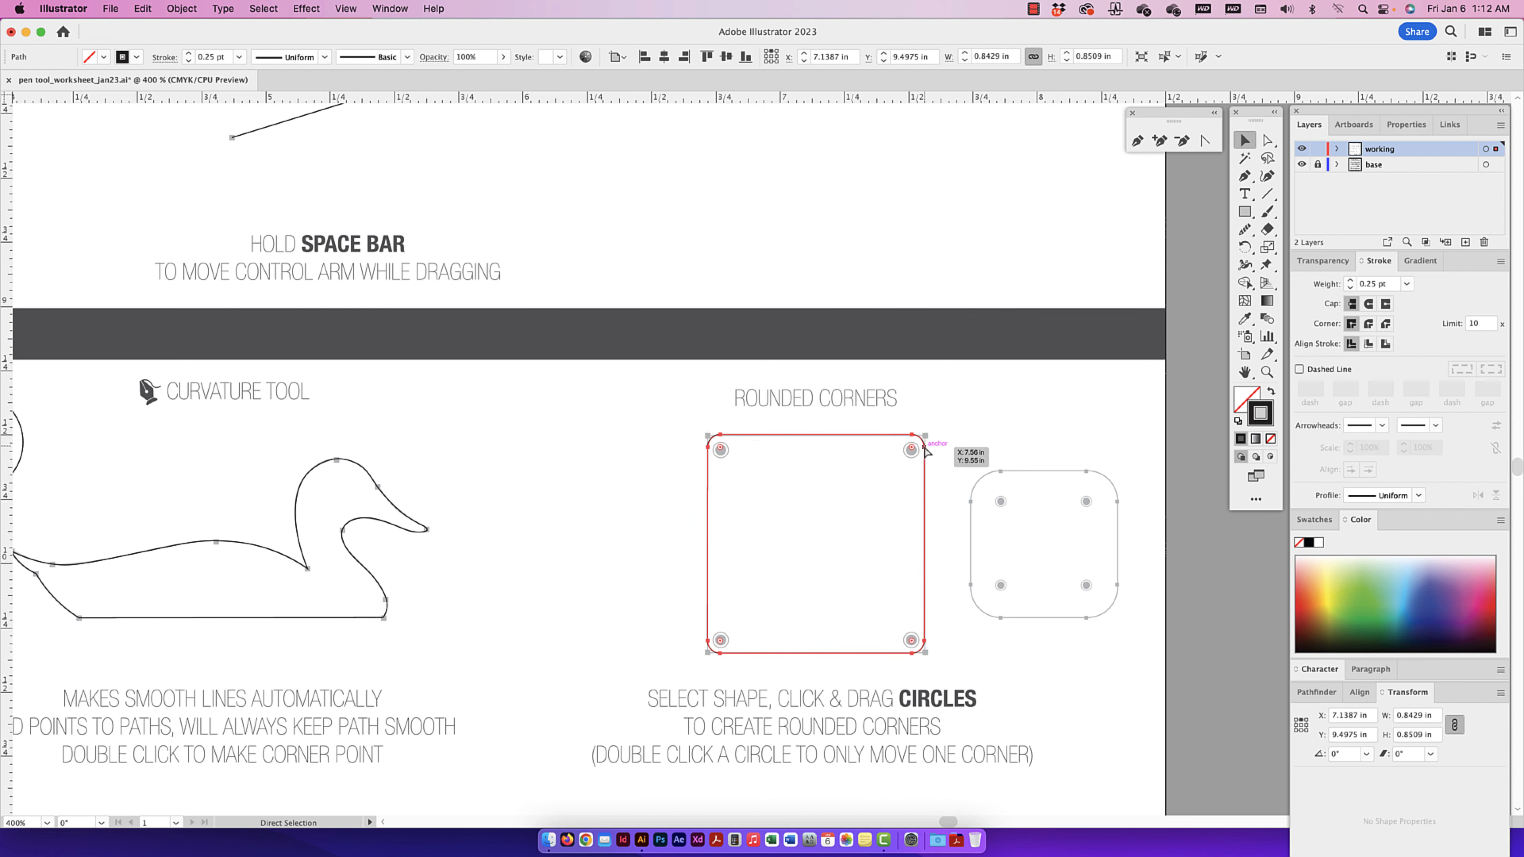
# - Try rounding the square's two upper corners and lower-left corner together to about 0.42 in, and undo the change
pyautogui.click(911, 450)
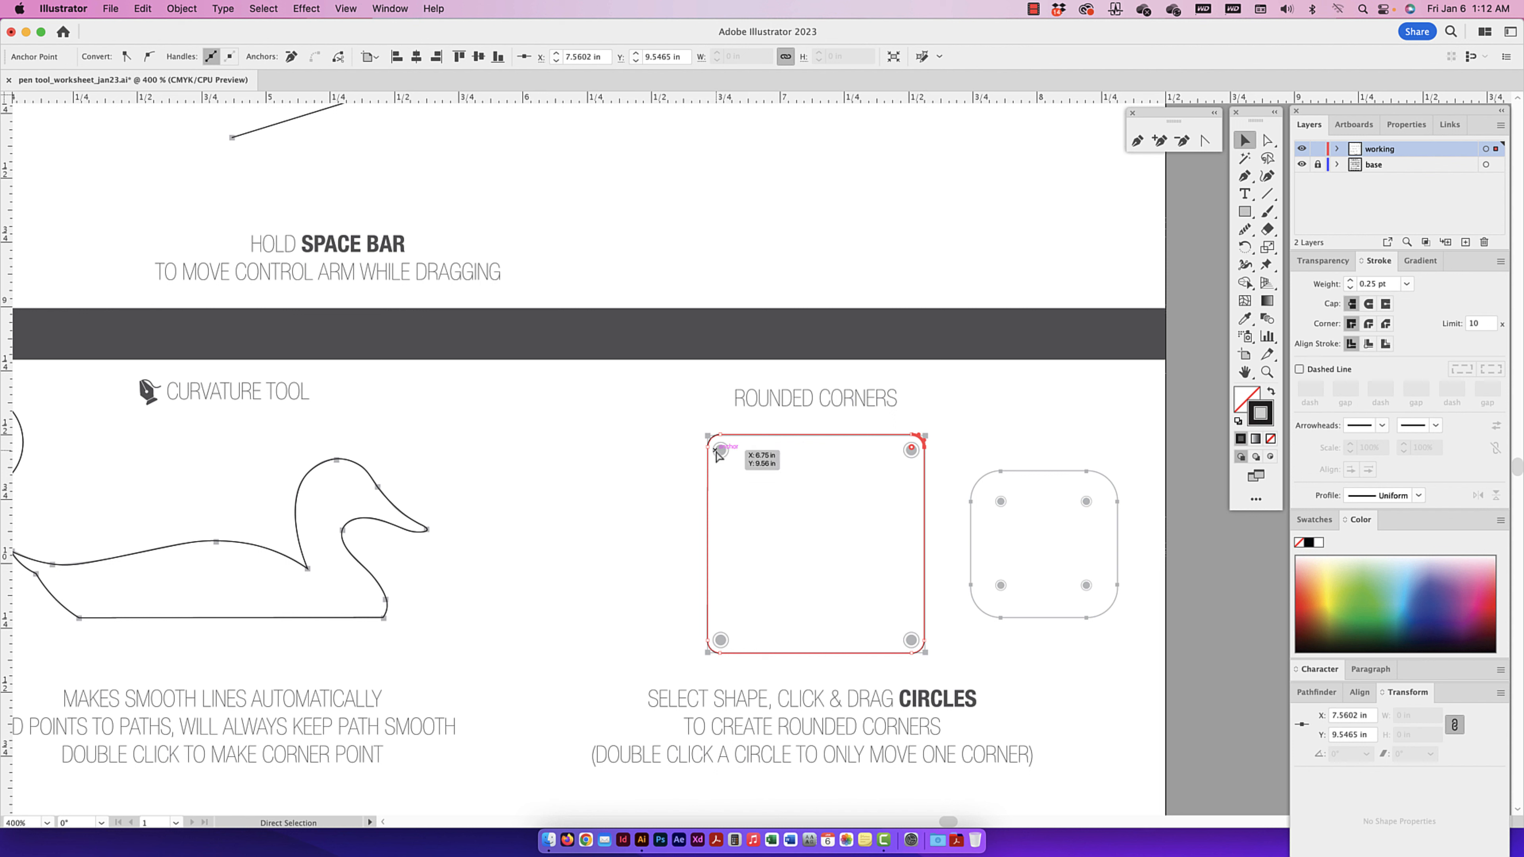
pyautogui.click(1267, 140)
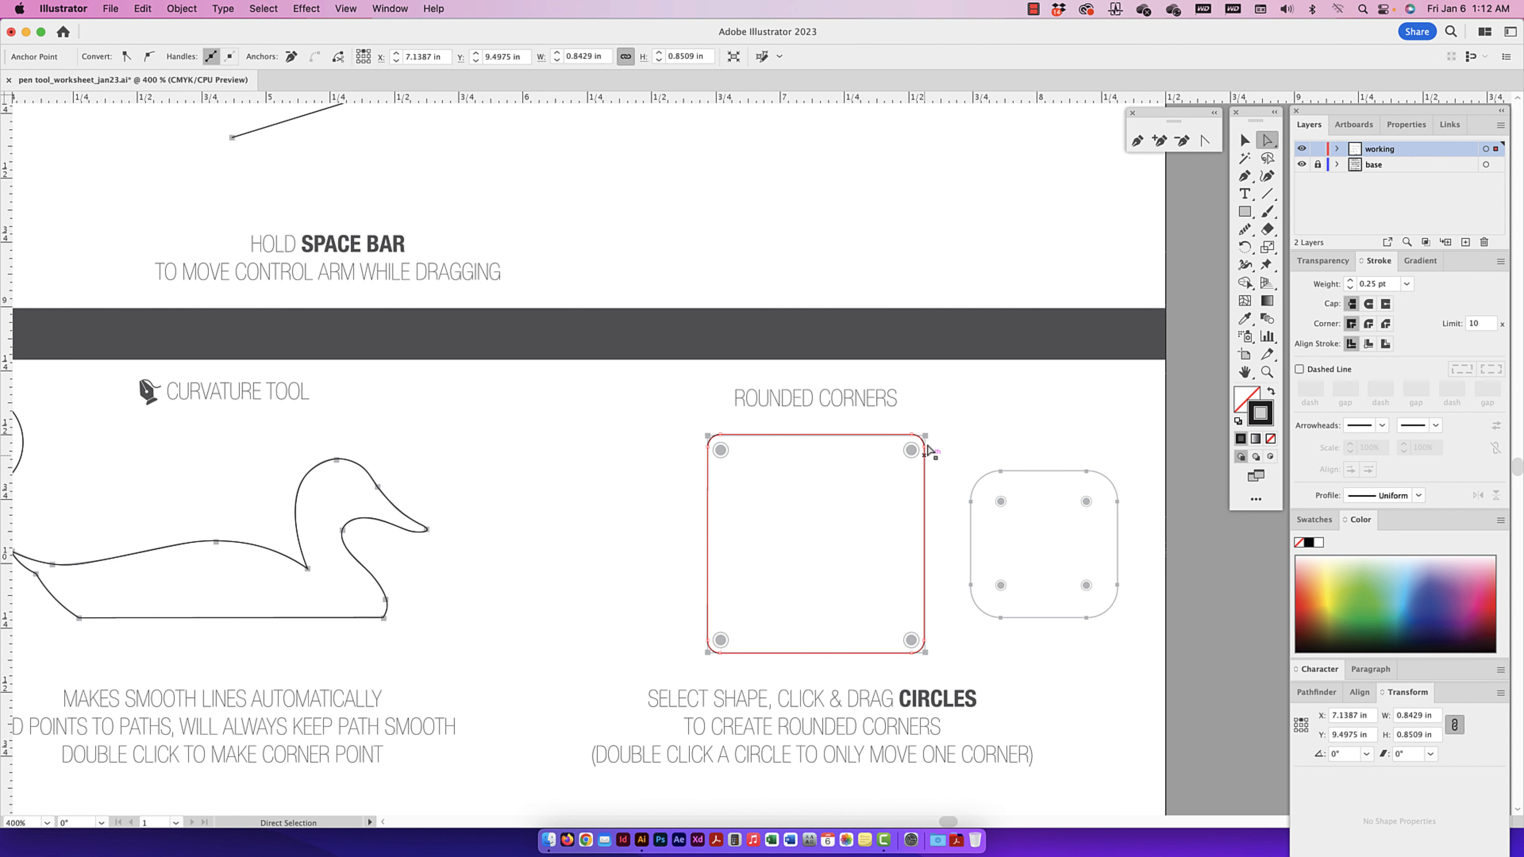
pyautogui.click(942, 433)
pyautogui.moveTo(941, 429); pyautogui.dragTo(659, 462)
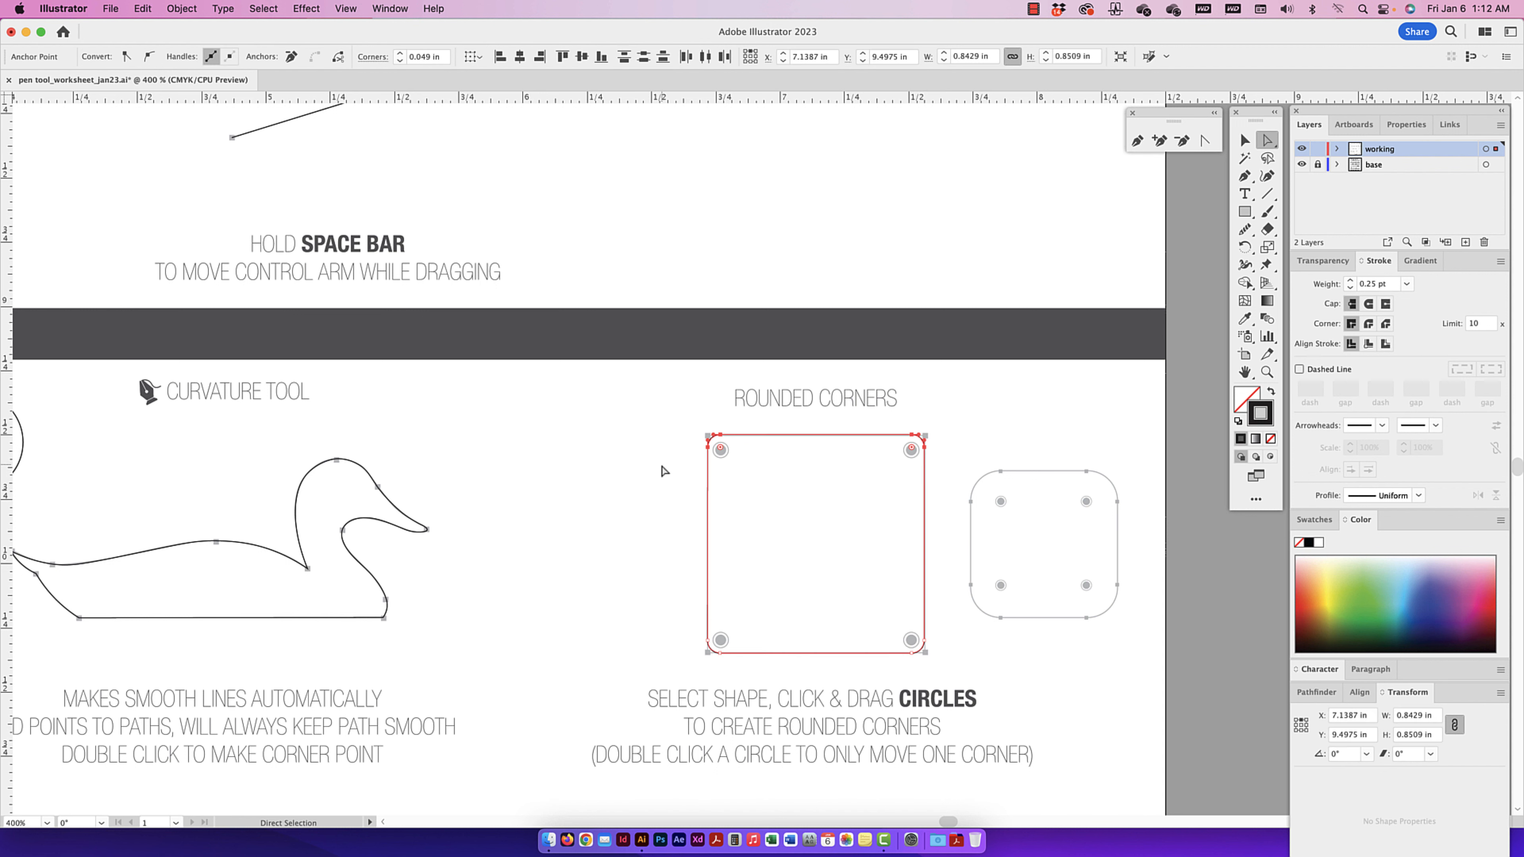
pyautogui.click(723, 447)
pyautogui.click(722, 645)
pyautogui.click(912, 448)
pyautogui.moveTo(722, 644); pyautogui.dragTo(868, 533)
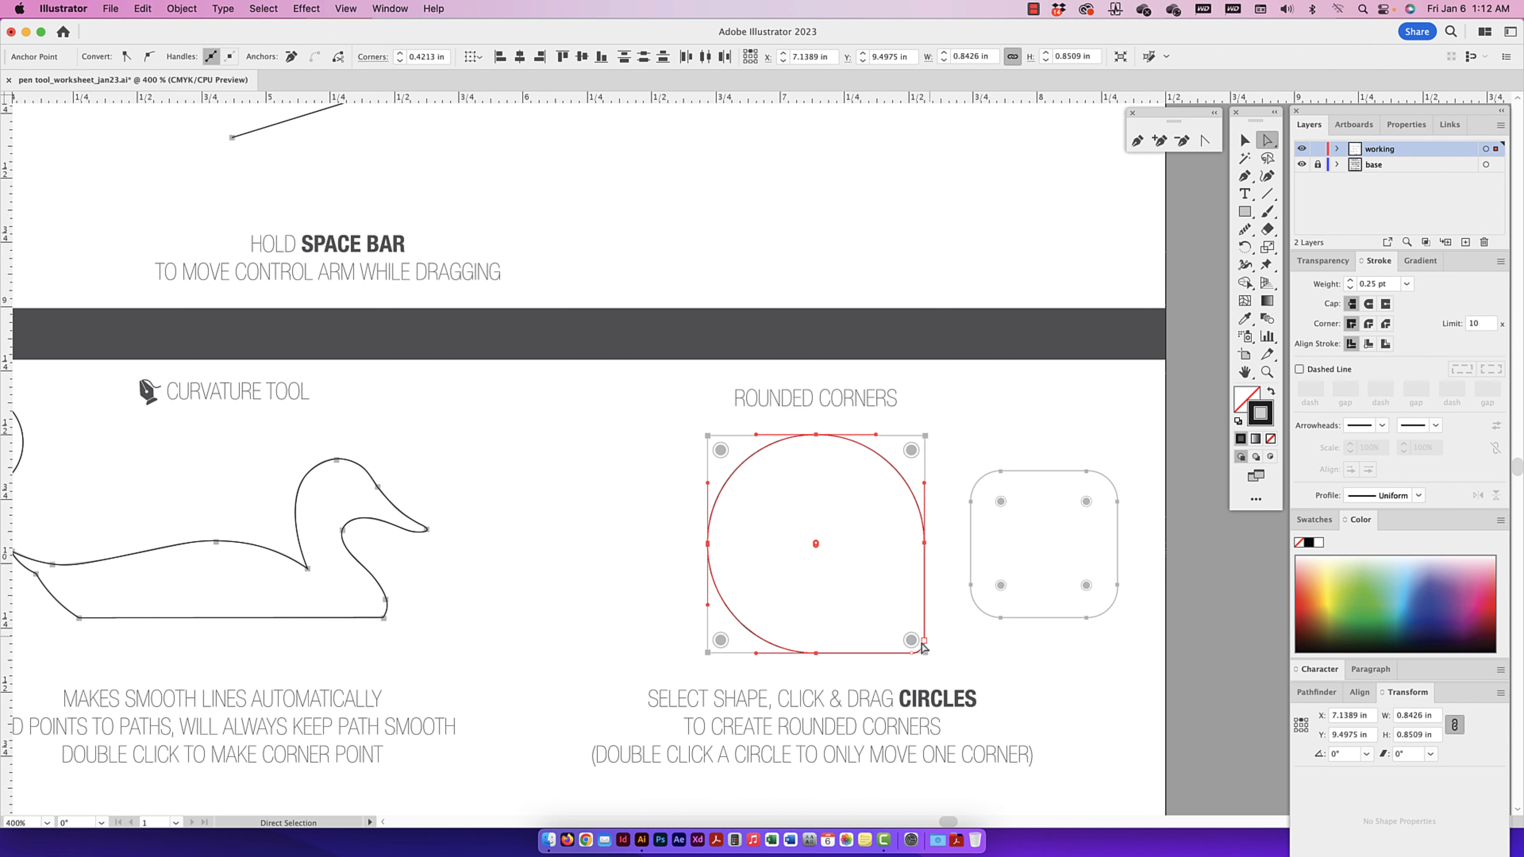
pyautogui.click(973, 640)
pyautogui.hscroll(1, 973, 639)
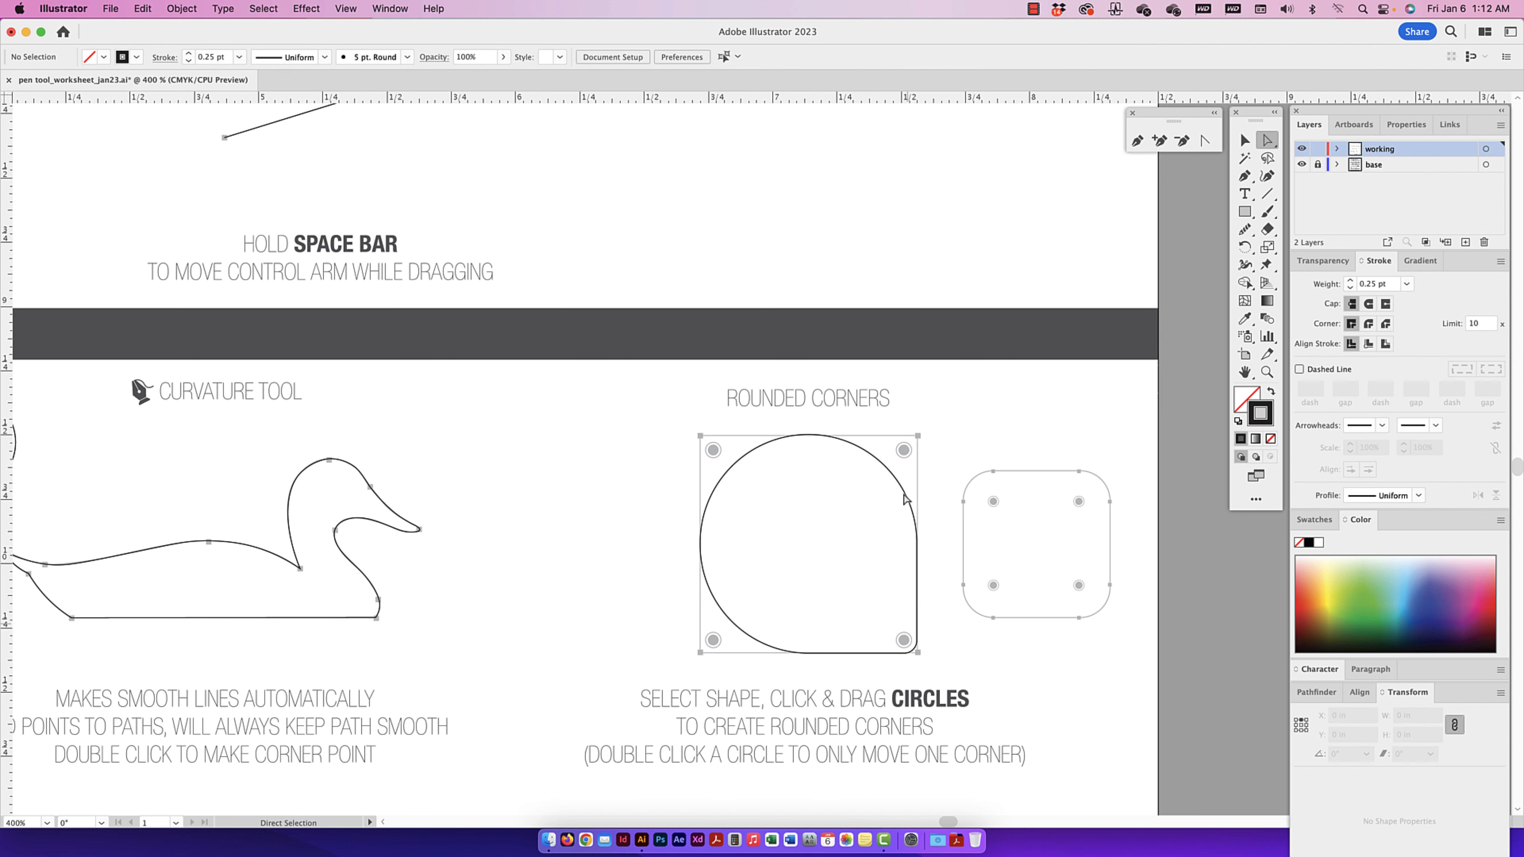
pyautogui.press('super+z')
pyautogui.press('super+z')
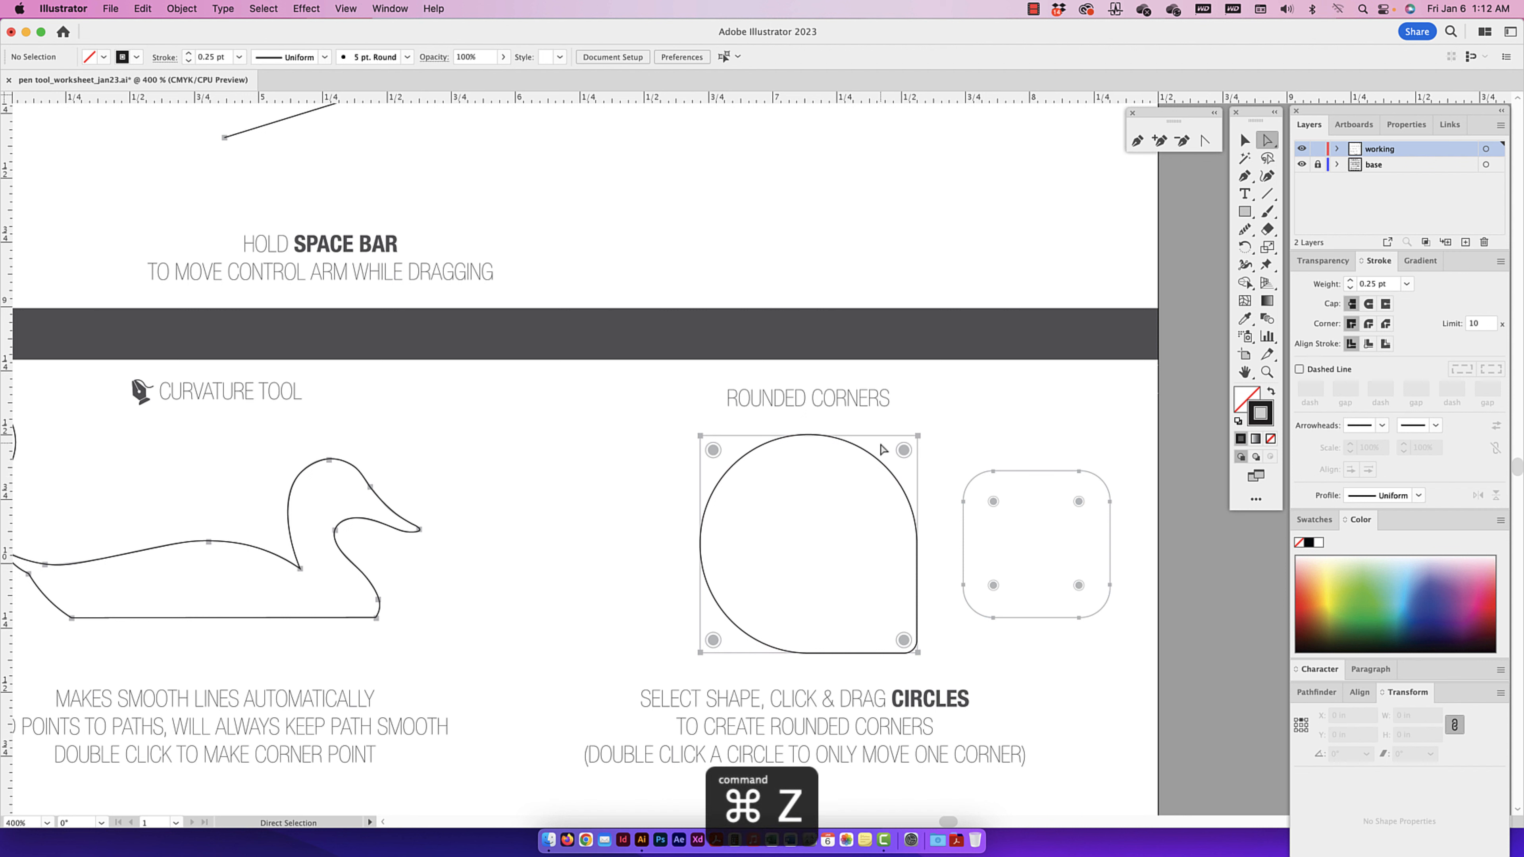
# - Round the square's upper-left and lower-left corners to about 0.19 in with the Direct Selection tool
pyautogui.moveTo(671, 424); pyautogui.dragTo(963, 475)
pyautogui.moveTo(679, 605); pyautogui.dragTo(724, 666)
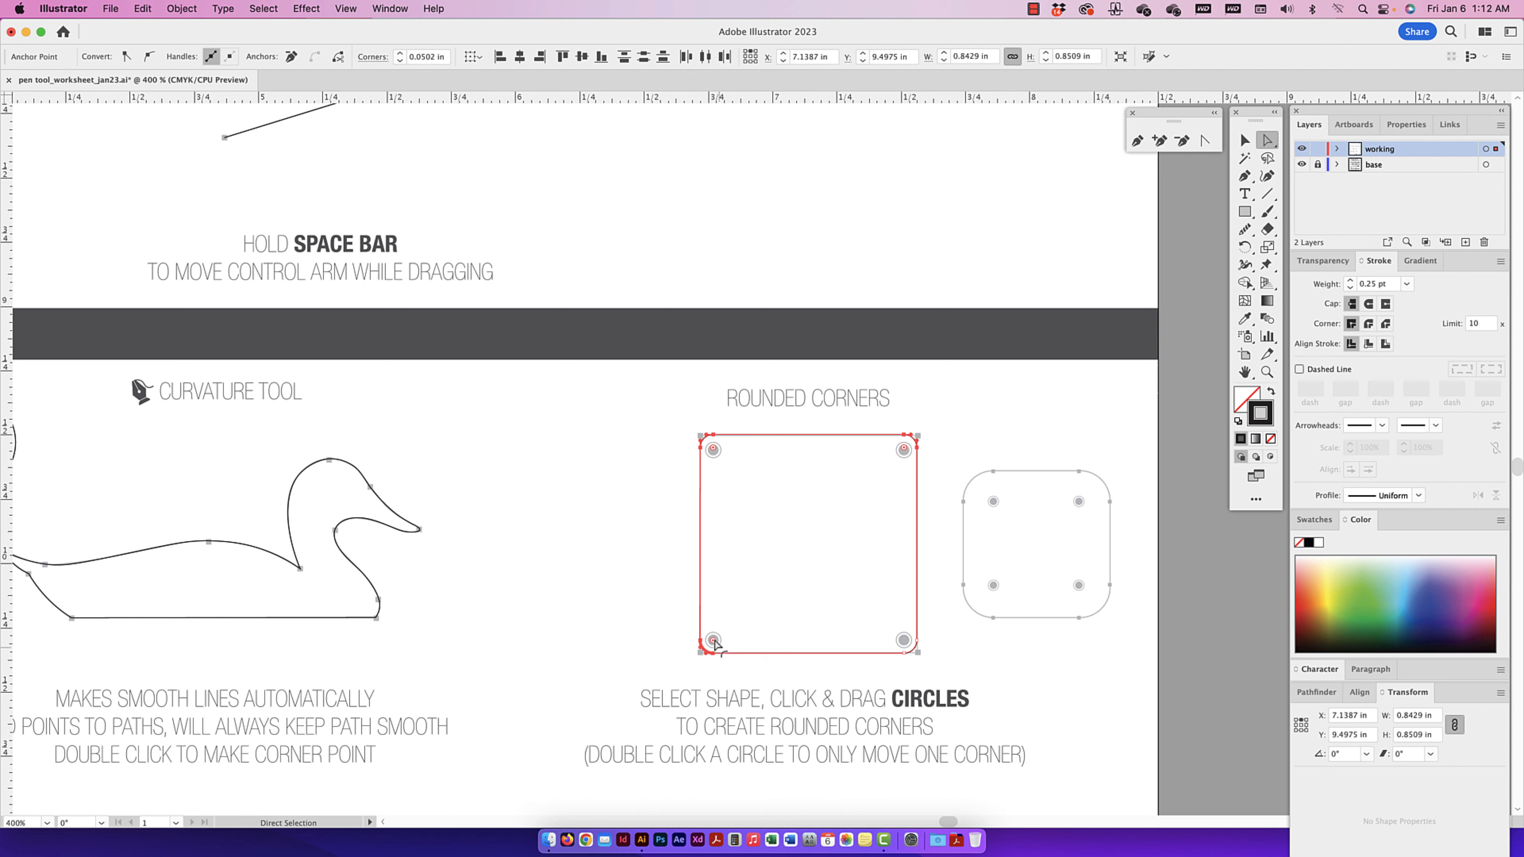
pyautogui.moveTo(717, 449); pyautogui.dragTo(757, 482)
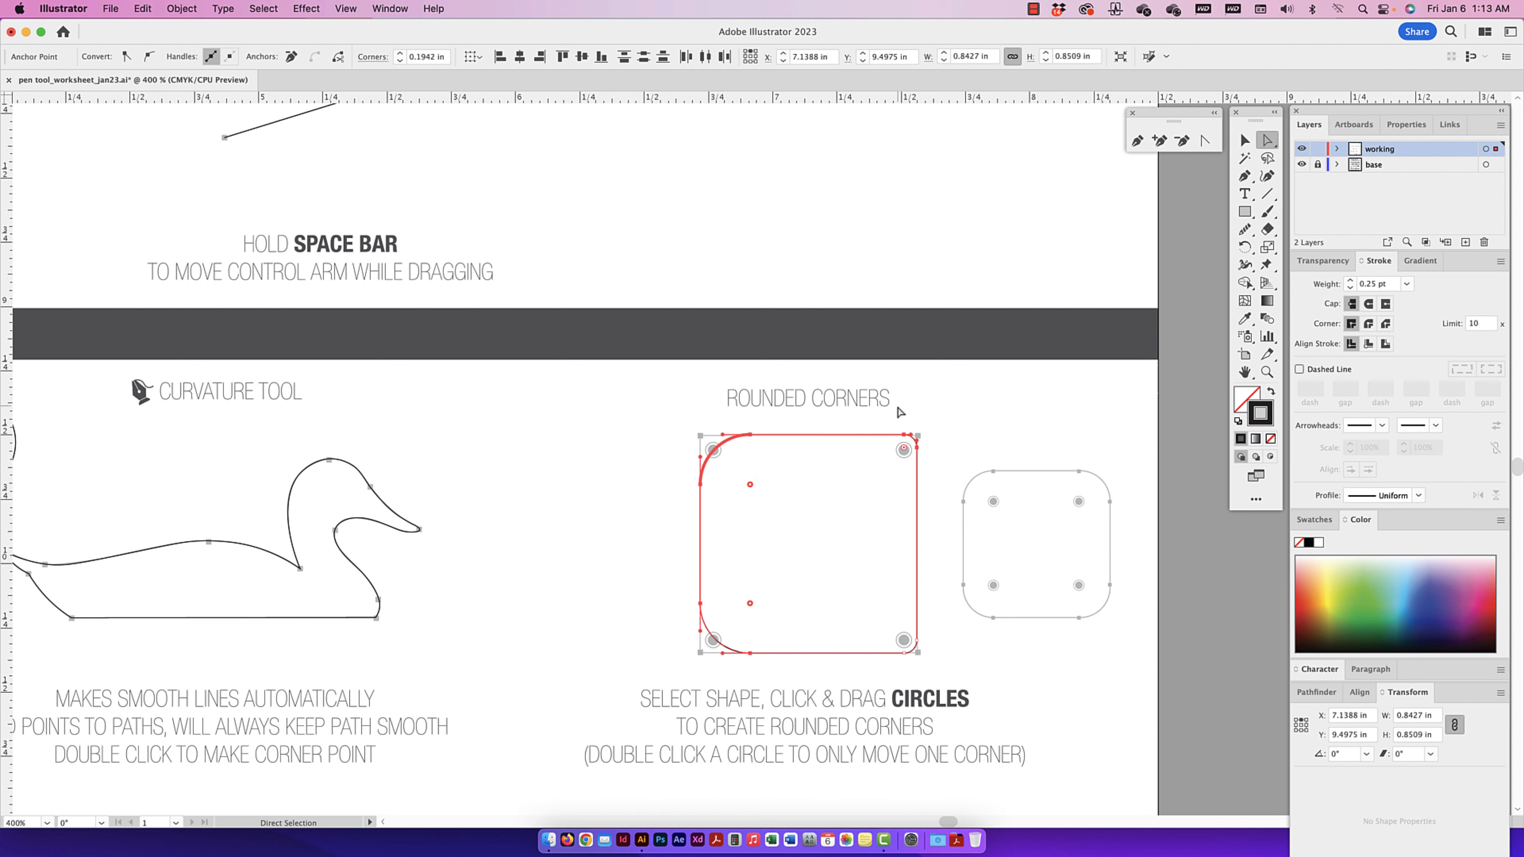
pyautogui.press('super+0')
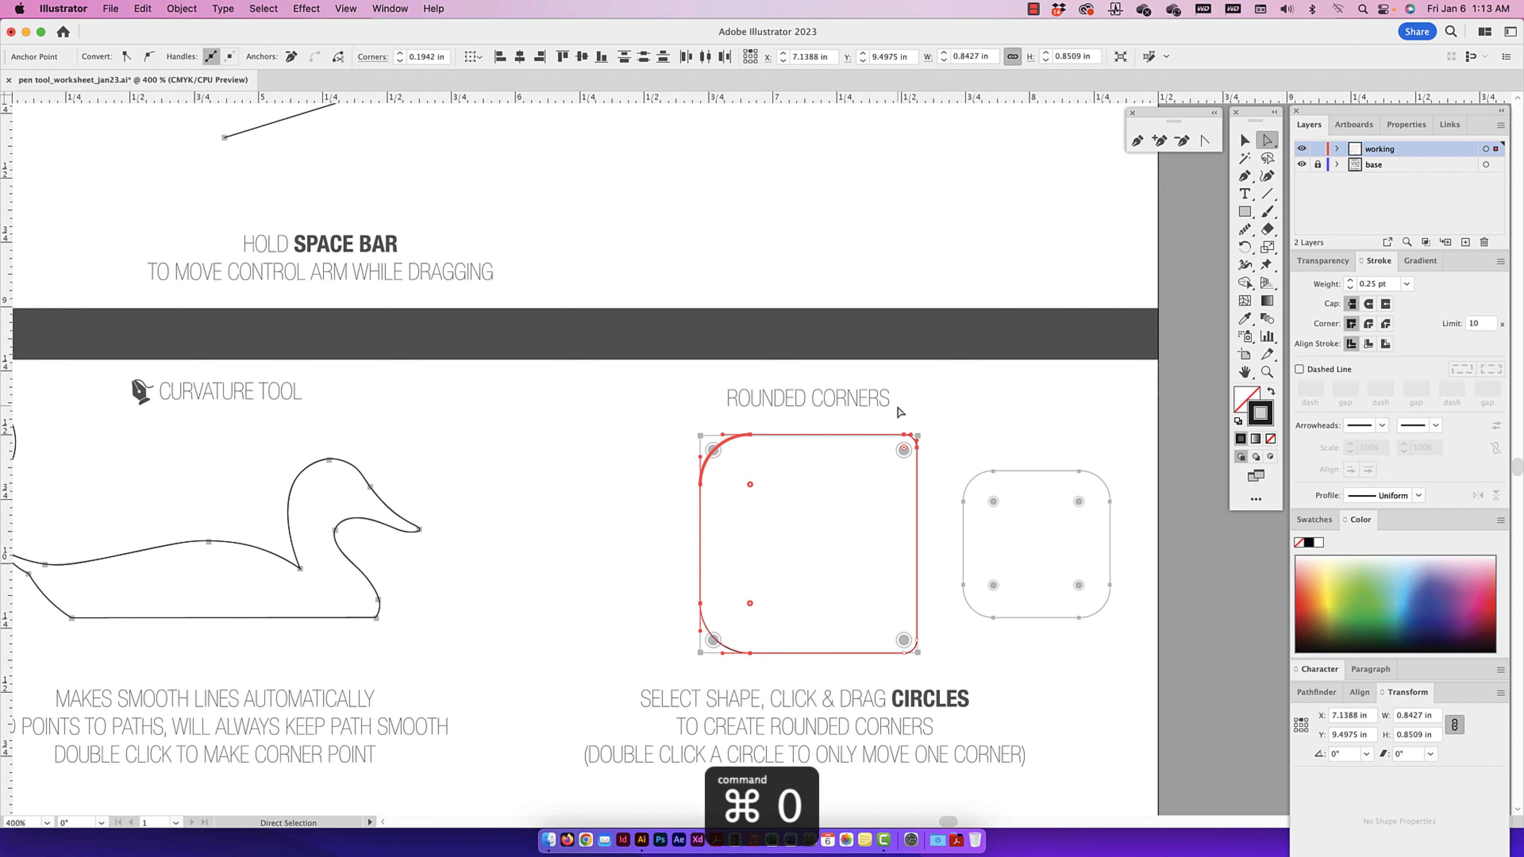